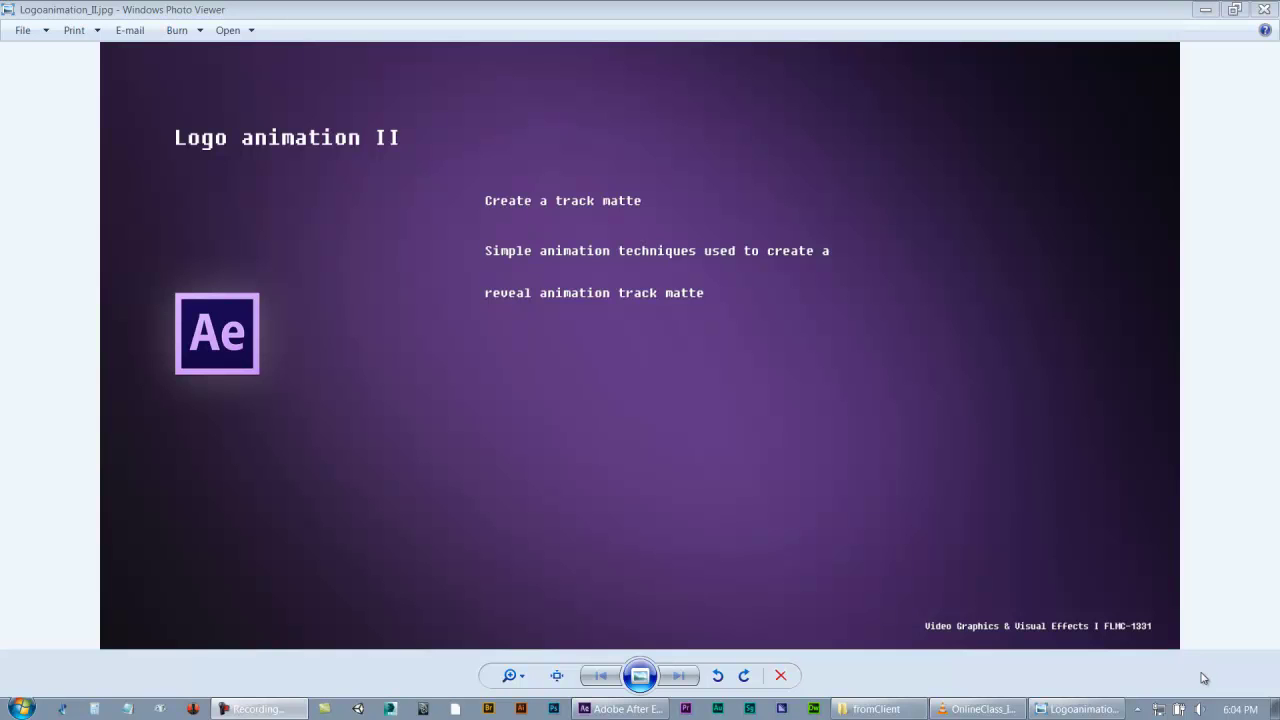
- Minimize the lesson image, switch to After Effects and open the project file LogoAnimation_II.aep
mouse_move(980, 708)
click(979, 677)
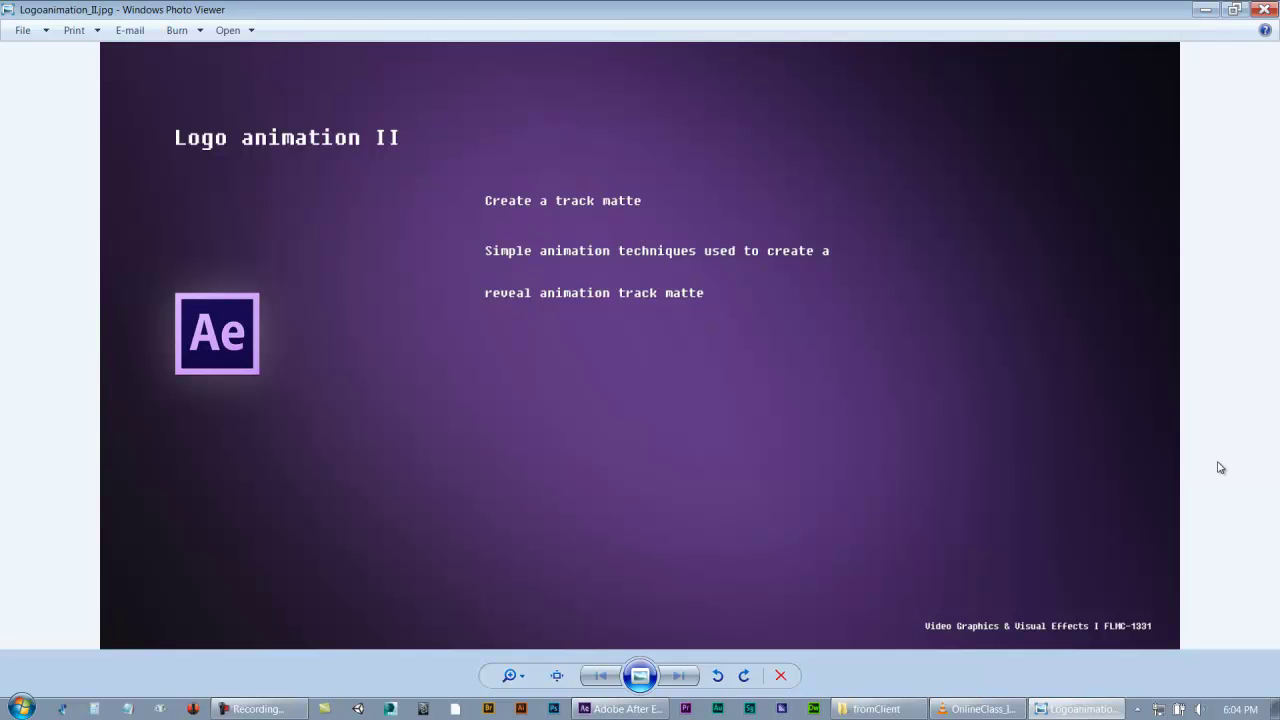
click(1205, 9)
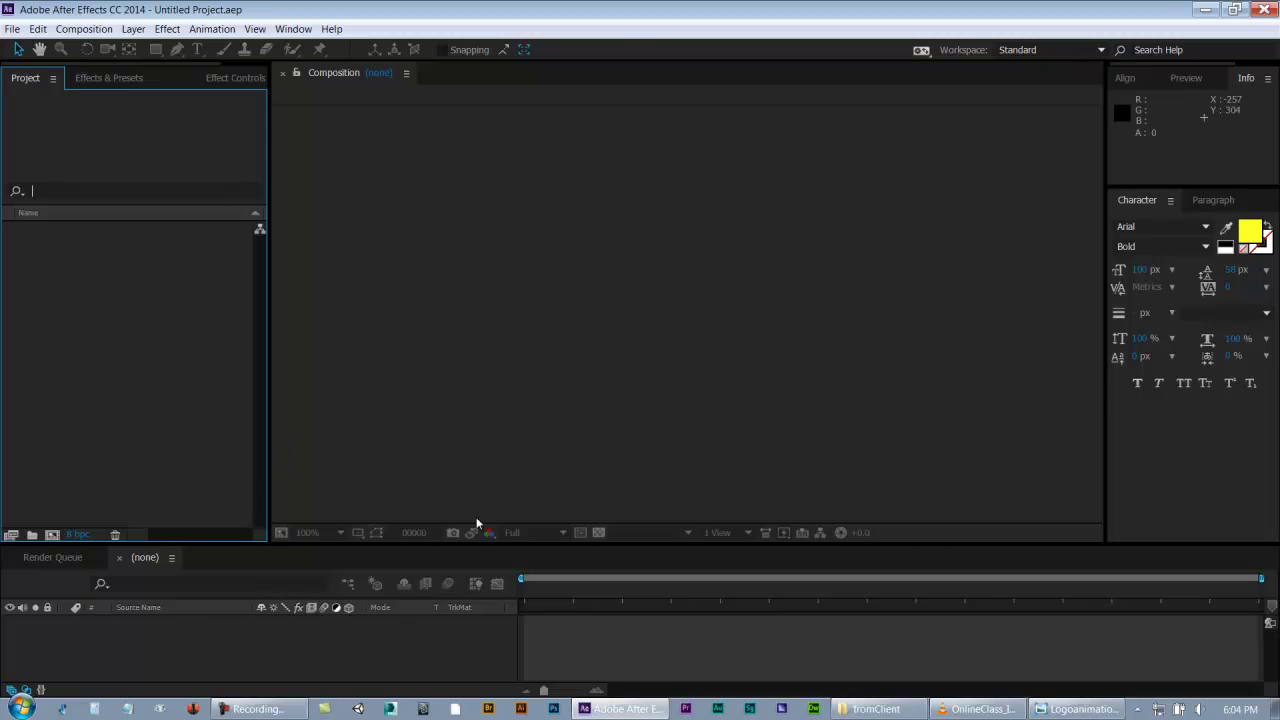
key(ctrl+o)
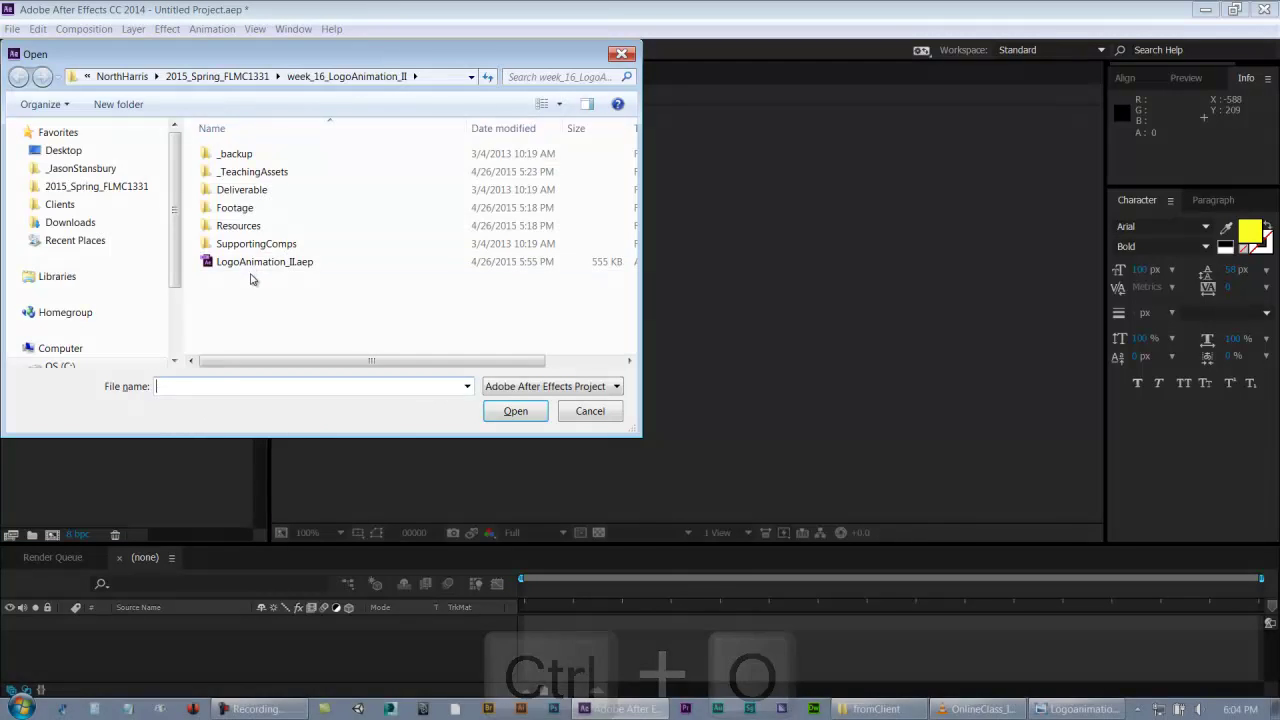
click(253, 265)
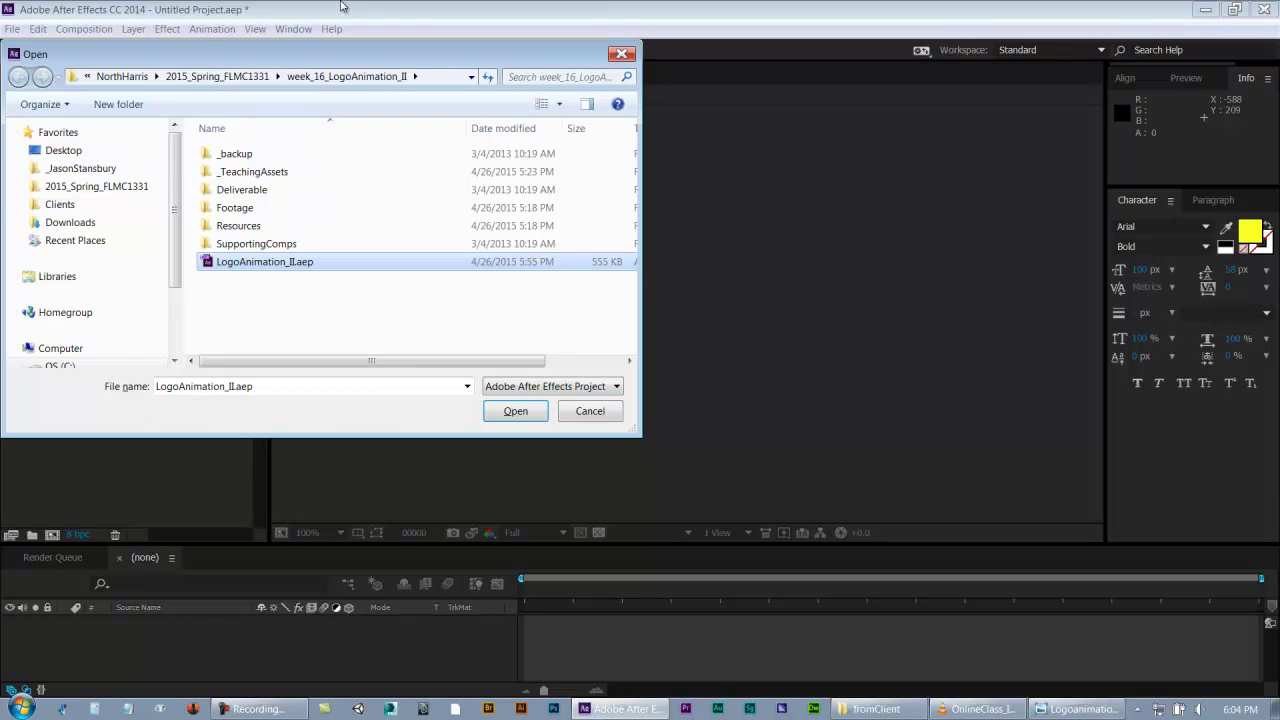
click(518, 414)
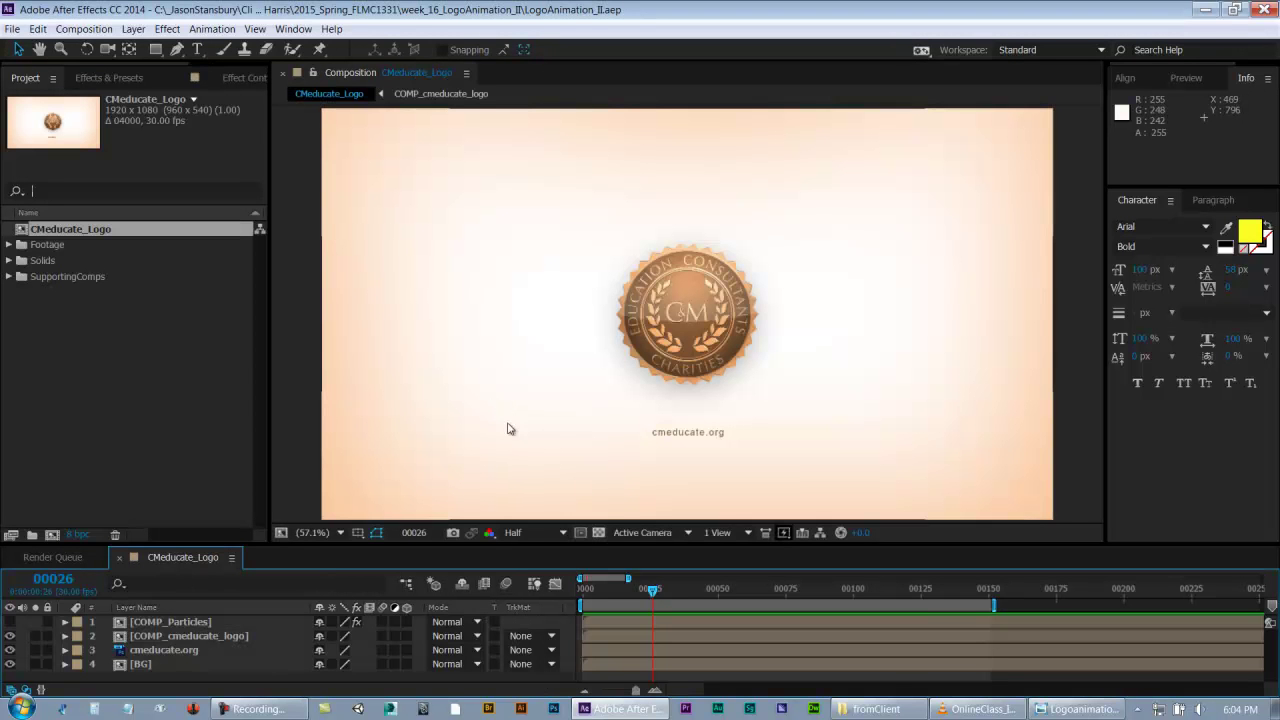
- Preview the CMeducate_Logo composition without and with the COMP_Particles layer, and leave that layer hidden
key(KP_0)
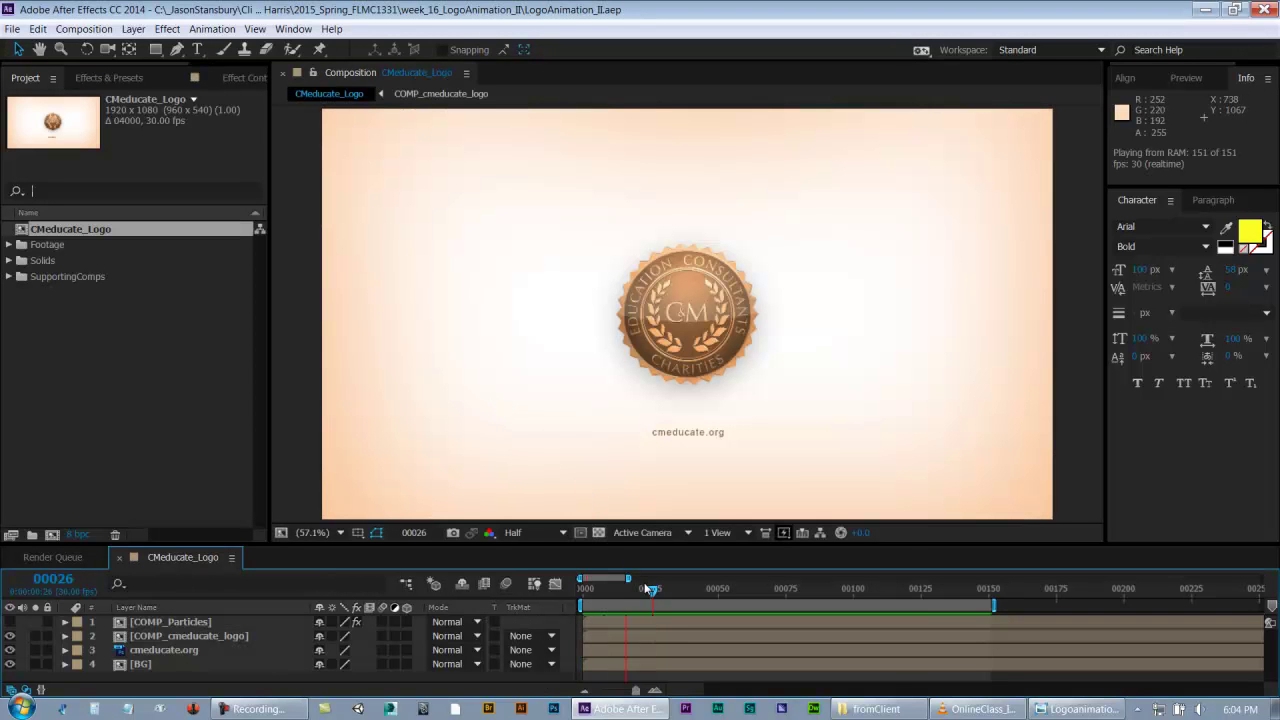
click(10, 623)
key(KP_0)
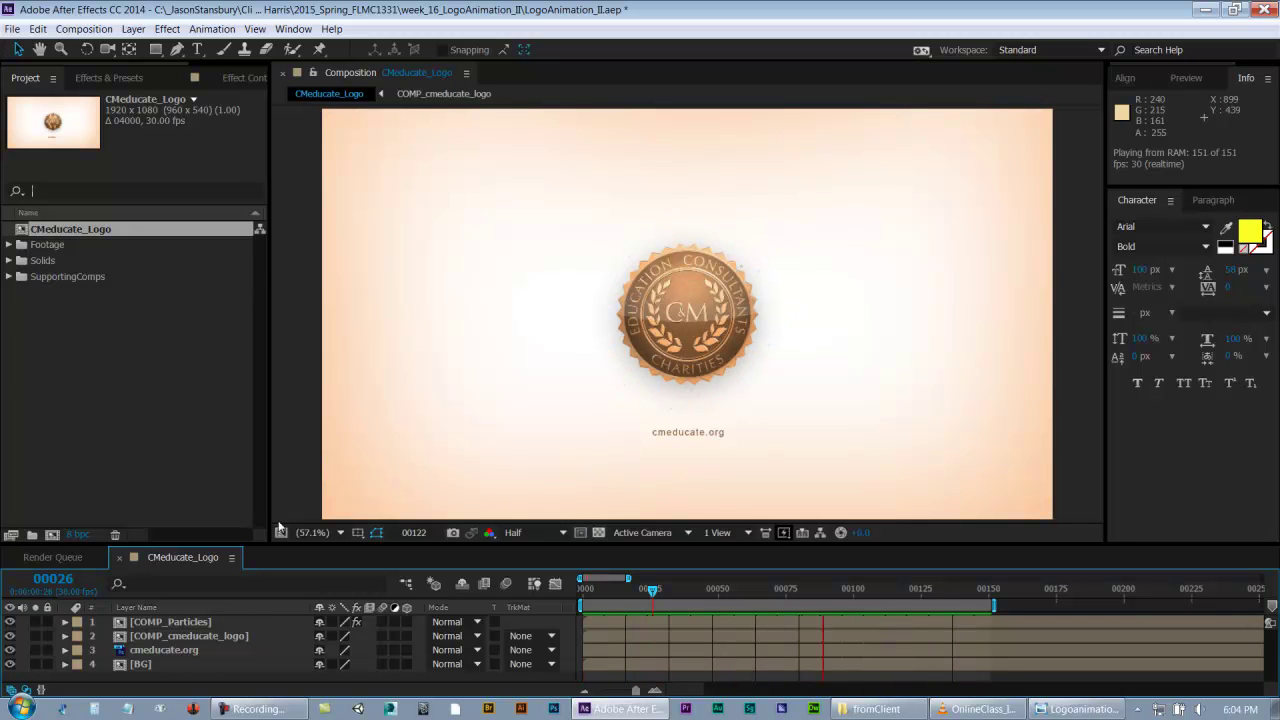
click(141, 620)
click(9, 622)
- Add the Utility solid from the Solids folder to the composition, directly above the COMP_cmeducate_logo layer
click(9, 260)
drag(60, 276, 133, 639)
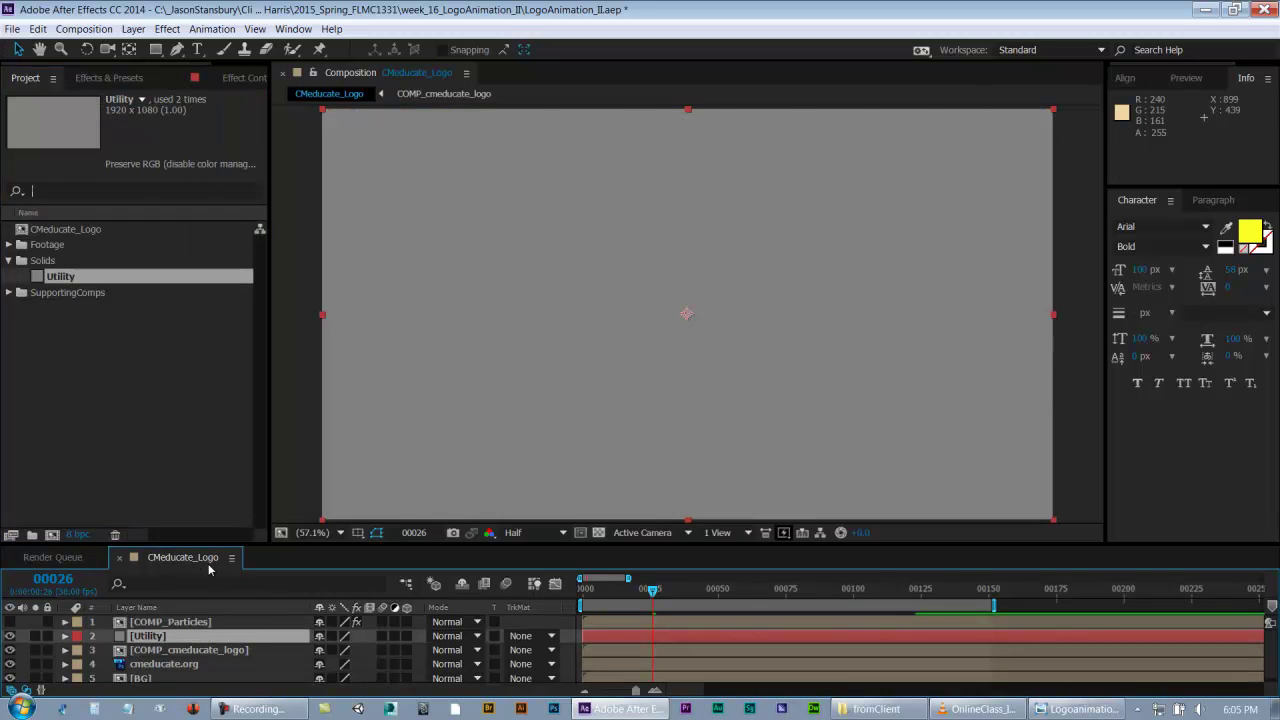
key(grave)
key(grave)
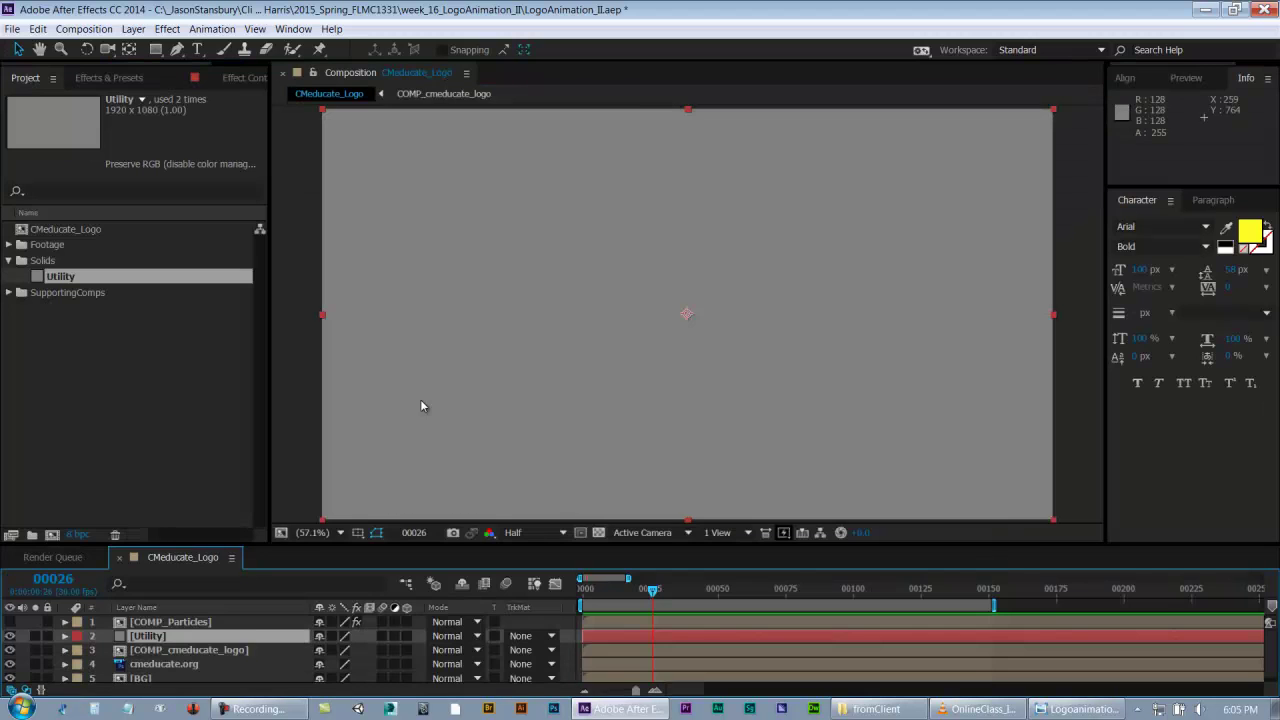
click(10, 636)
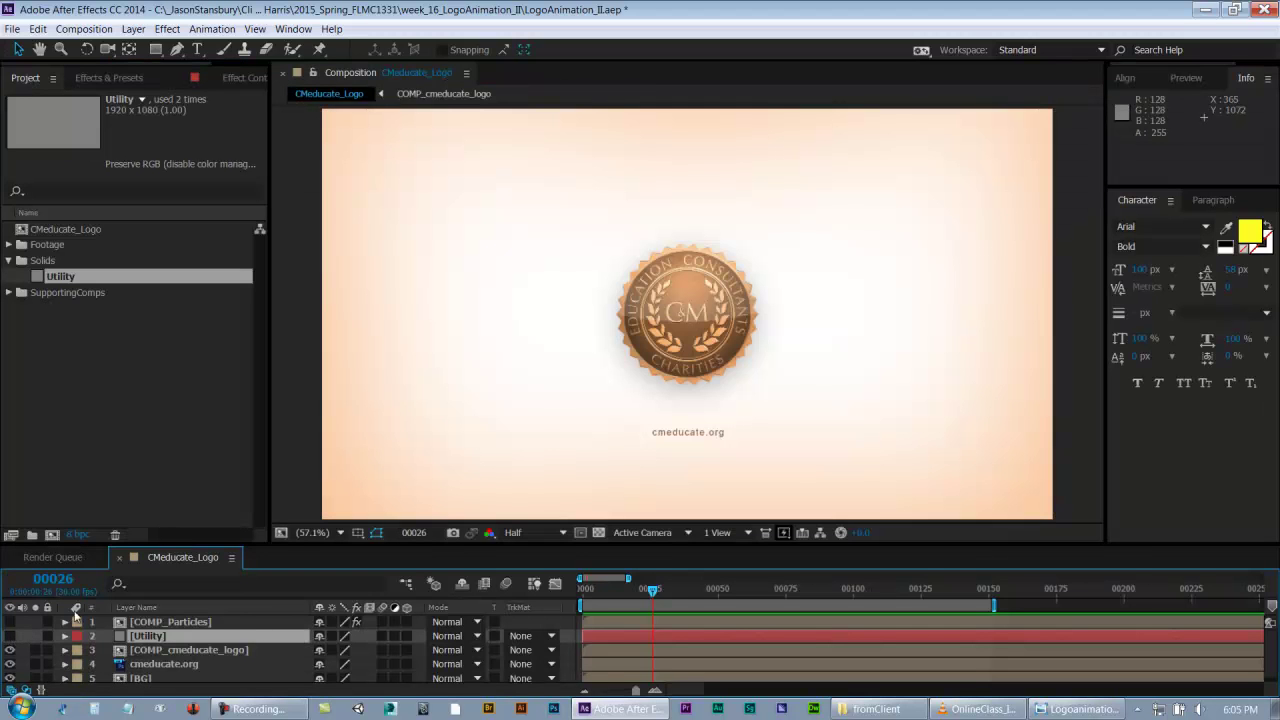
click(10, 636)
- Rename the Utility solid layer as circle
key(Return)
text(p)
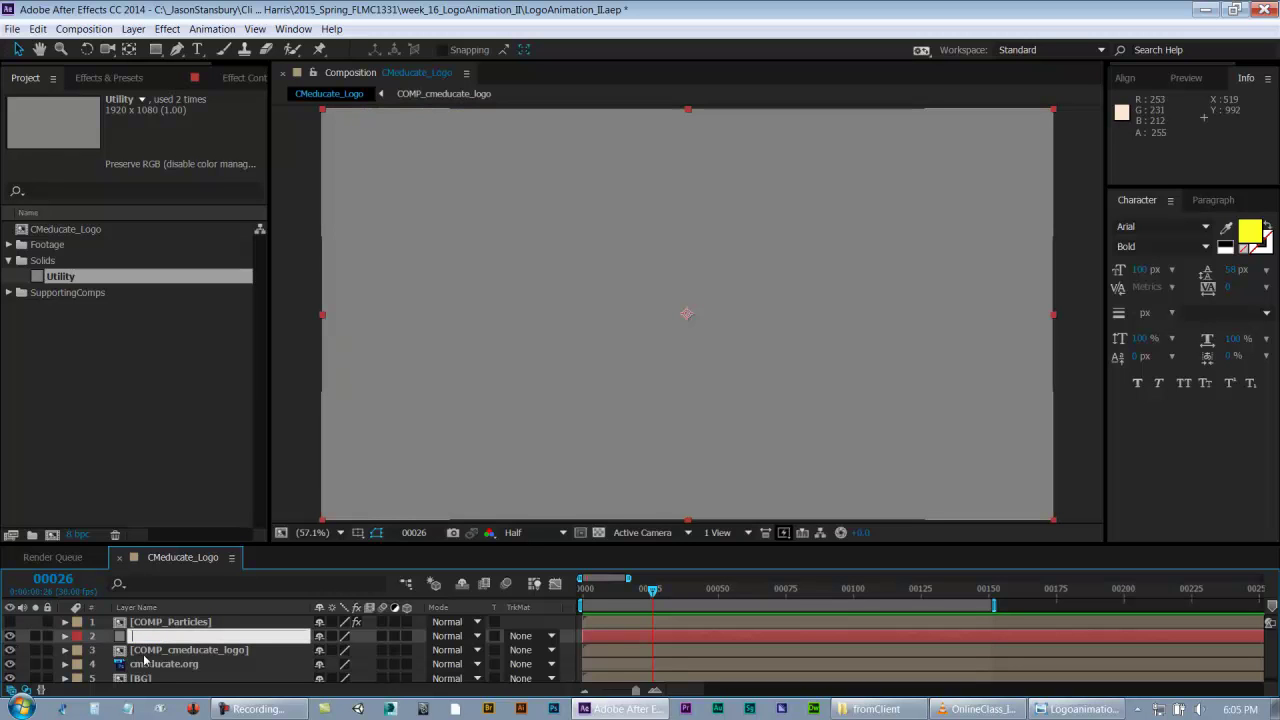
text(ircle)
key(Return)
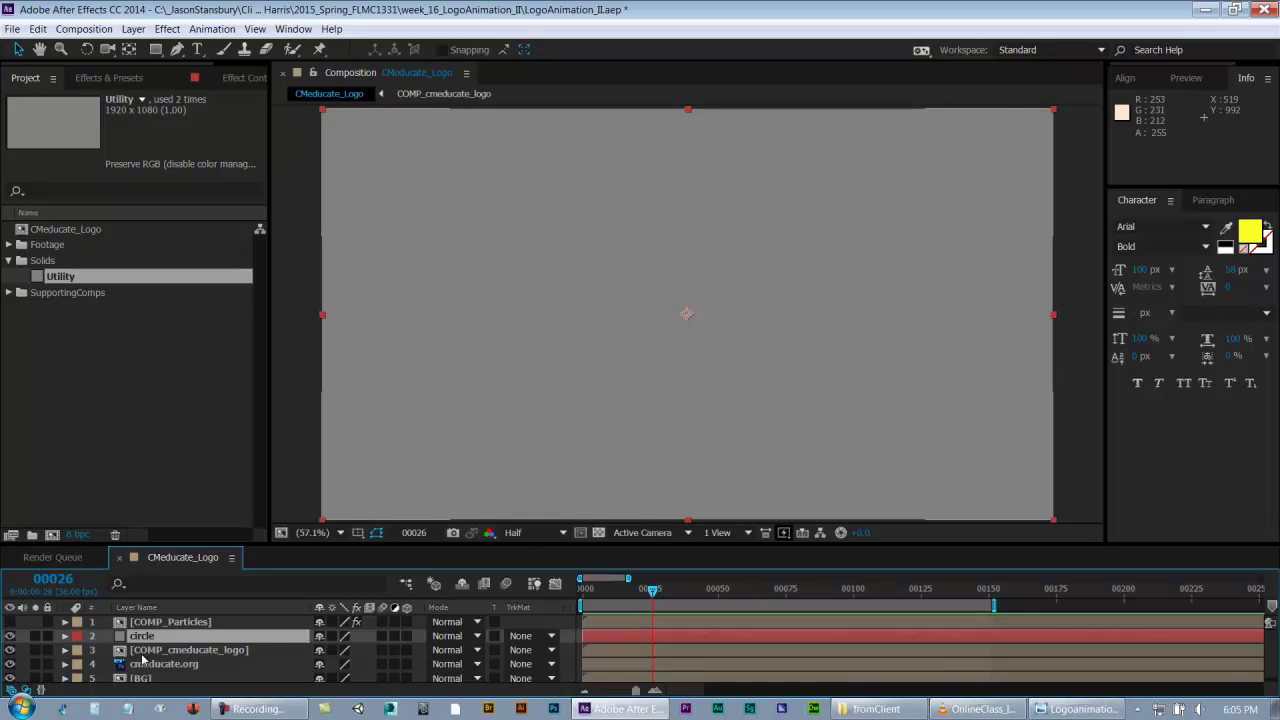
- Find the Circle effect in the Generate category and apply it to the circle layer
click(110, 77)
click(91, 101)
text(circle)
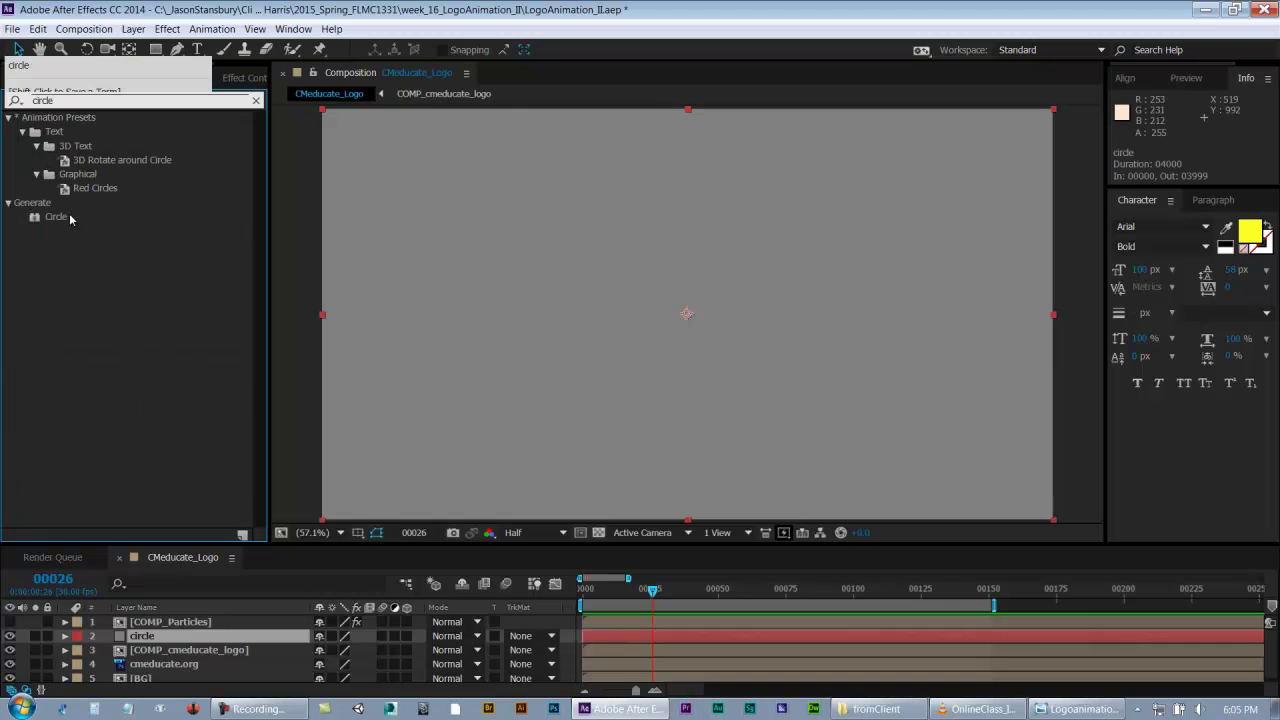
double_click(60, 219)
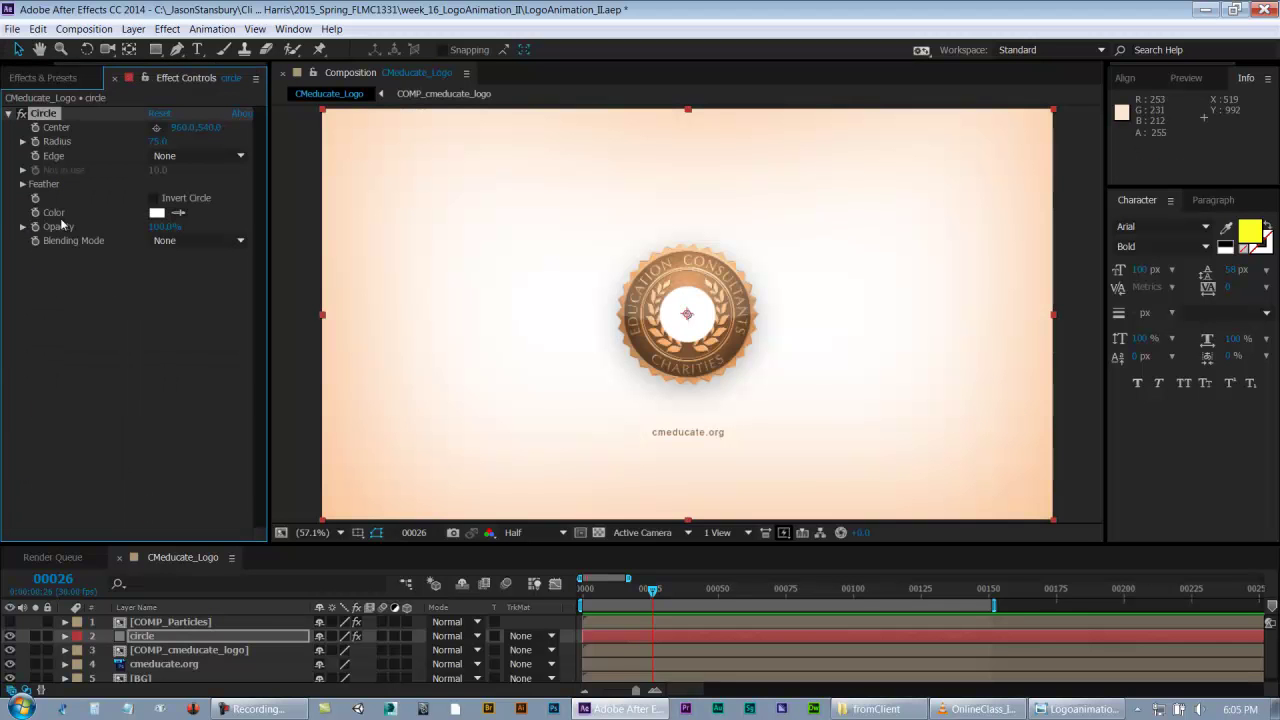
- Set the Circle effect's color to pure red, FF0000
click(157, 212)
drag(937, 434, 1018, 372)
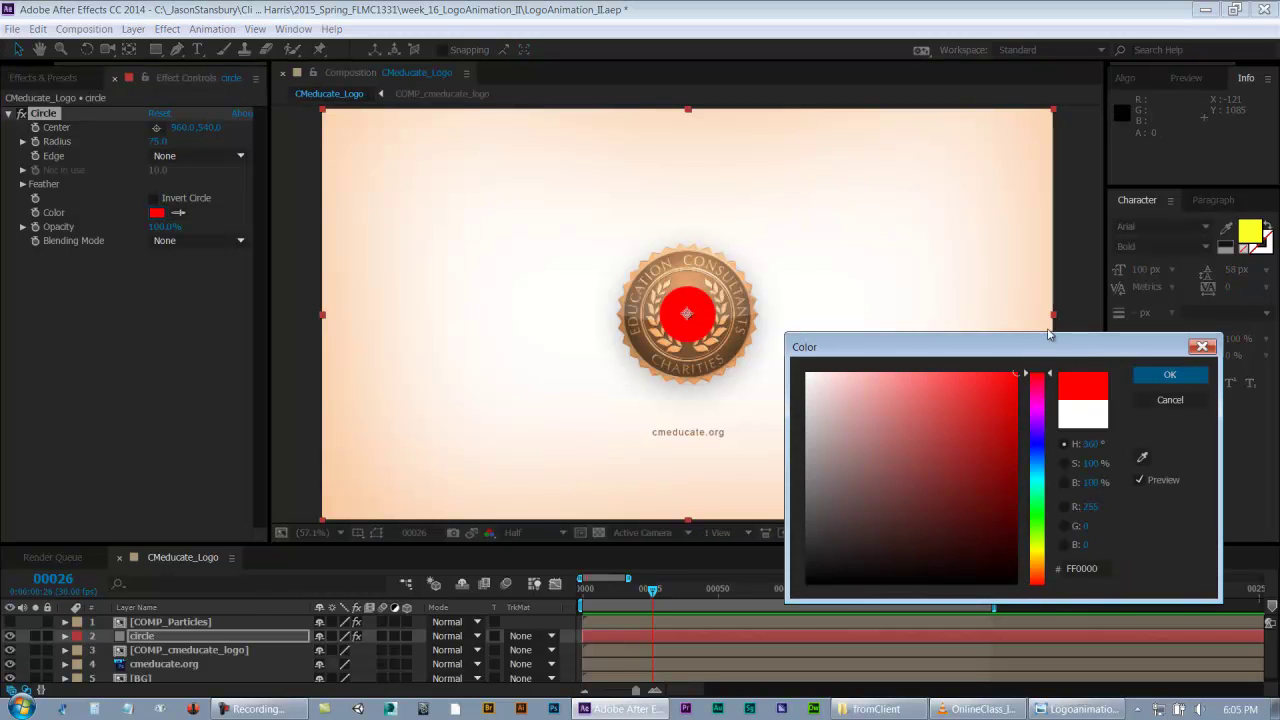
click(1169, 374)
- Enlarge the circle's radius to about 488 so it reaches the outer safe-area guide, using the temporary safe-margin overlay, and save the project
key(apostrophe)
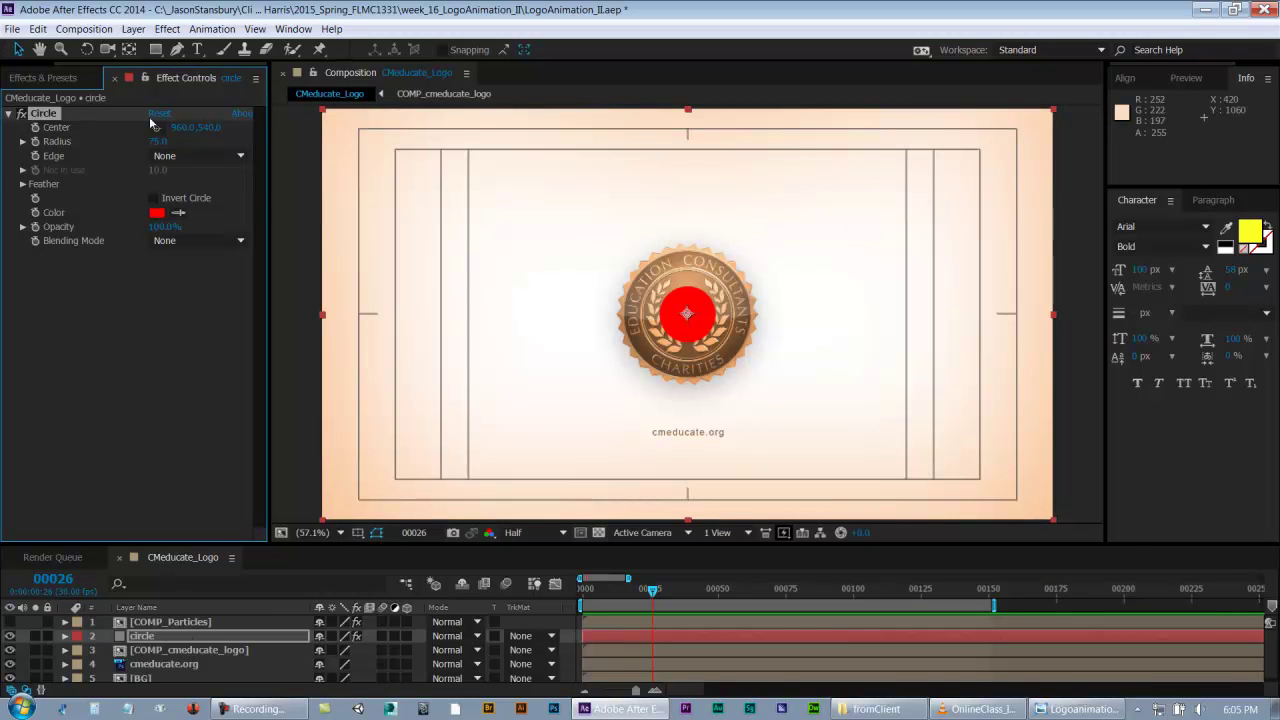
drag(158, 141, 513, 158)
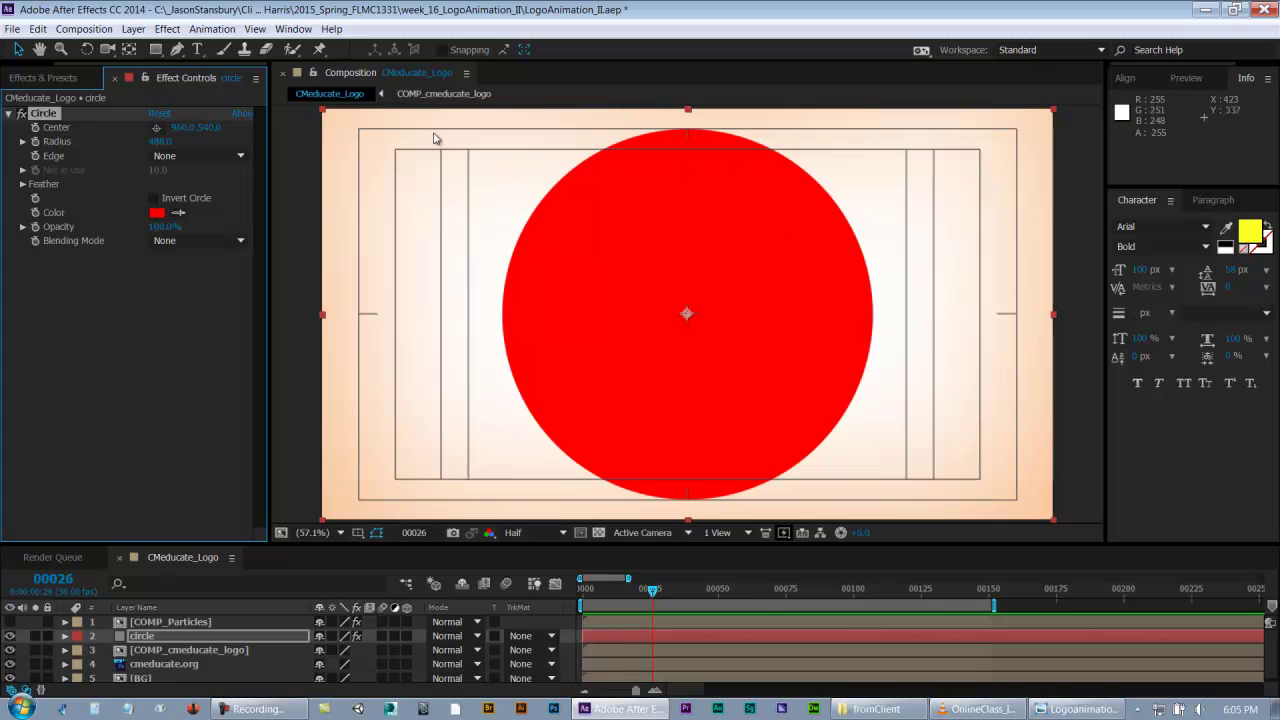
click(165, 155)
click(162, 142)
key(Return)
click(8, 113)
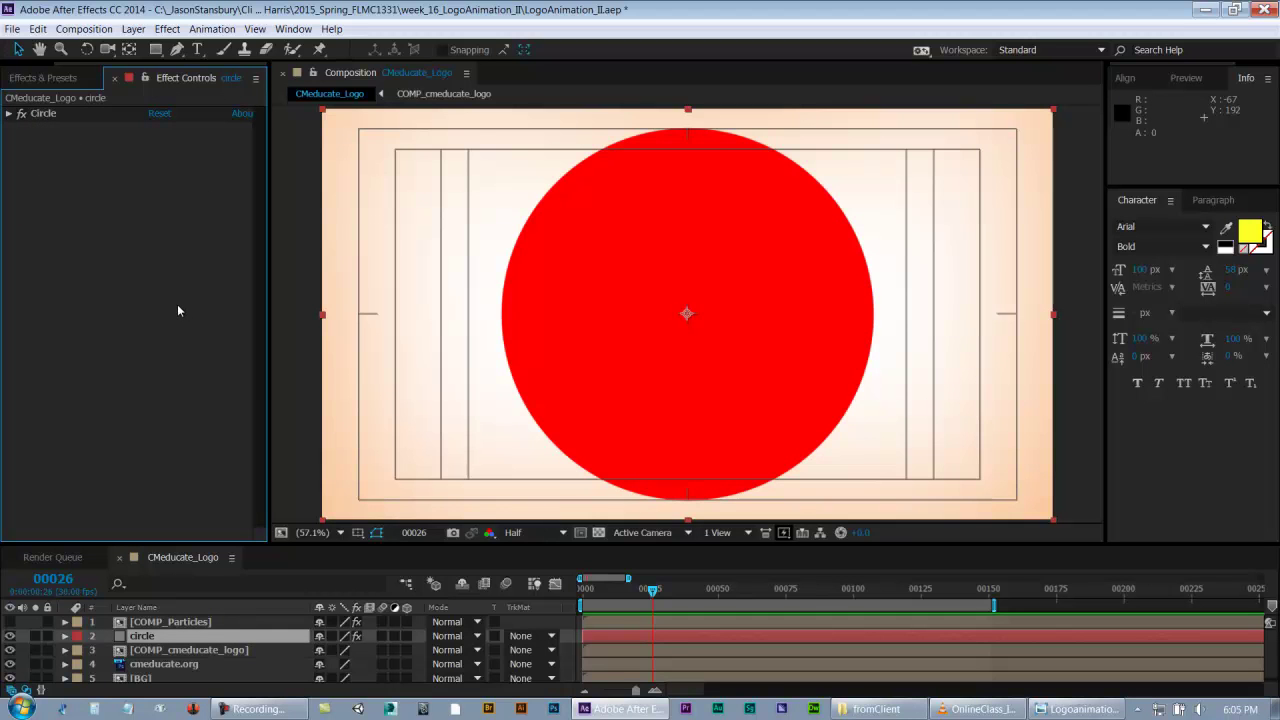
key(ctrl+s)
key(apostrophe)
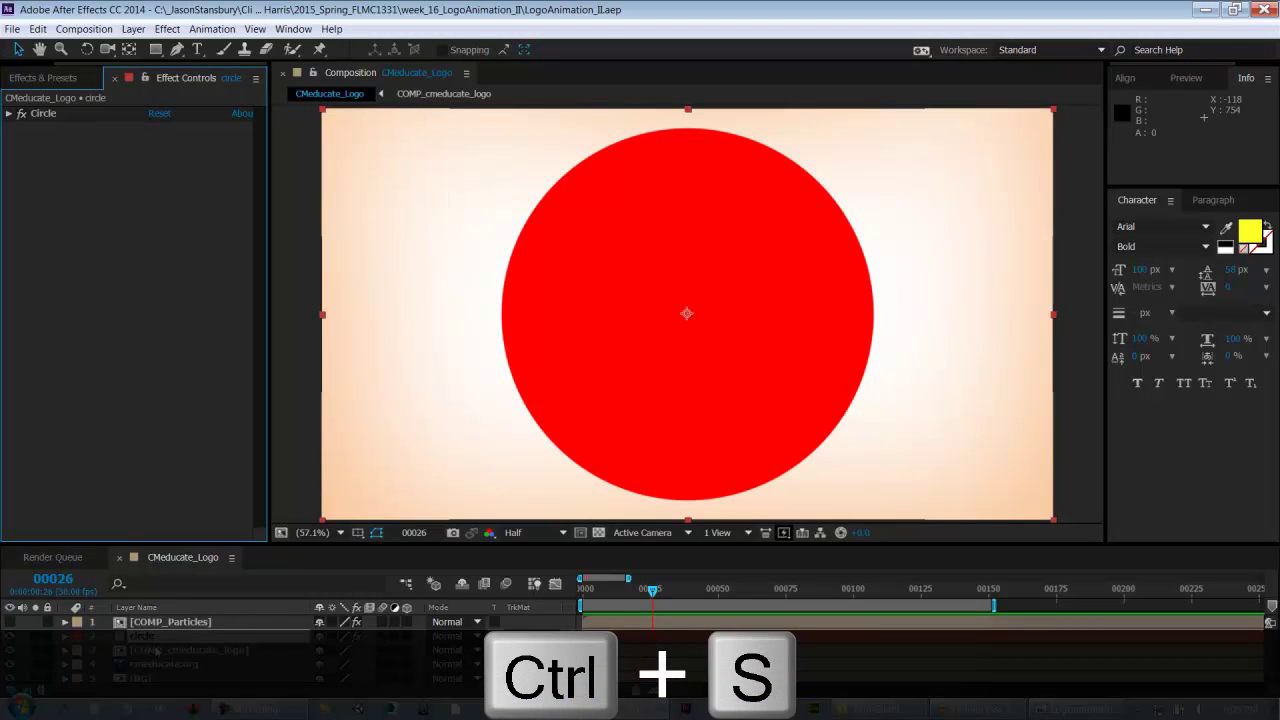
- Pre-compose the circle layer into a new composition named circle, moving all attributes into it
click(153, 637)
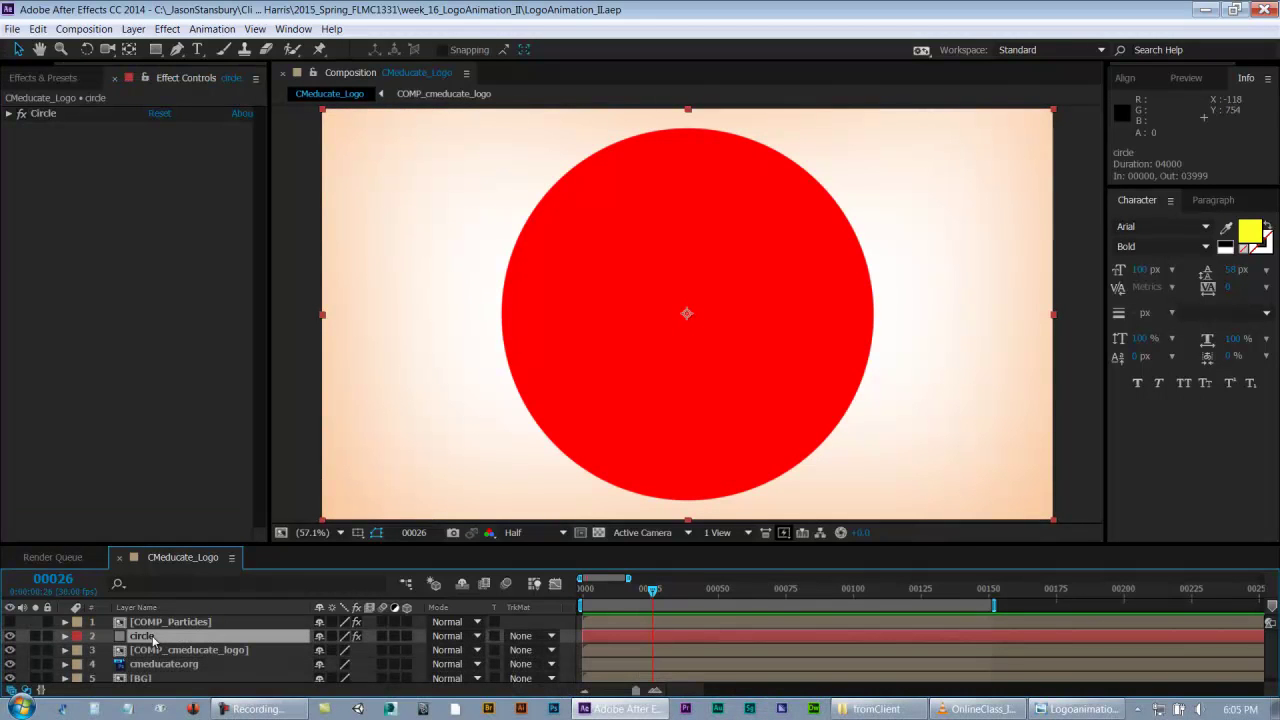
key(ctrl+shift+c)
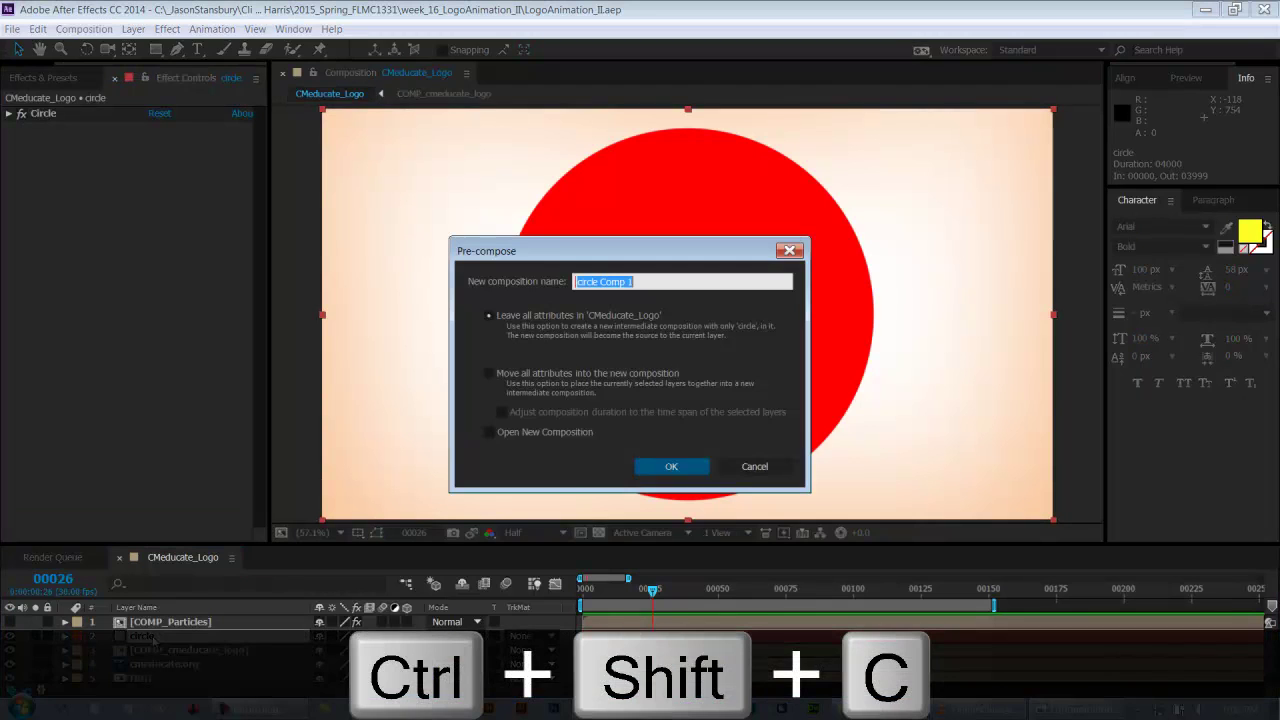
click(488, 373)
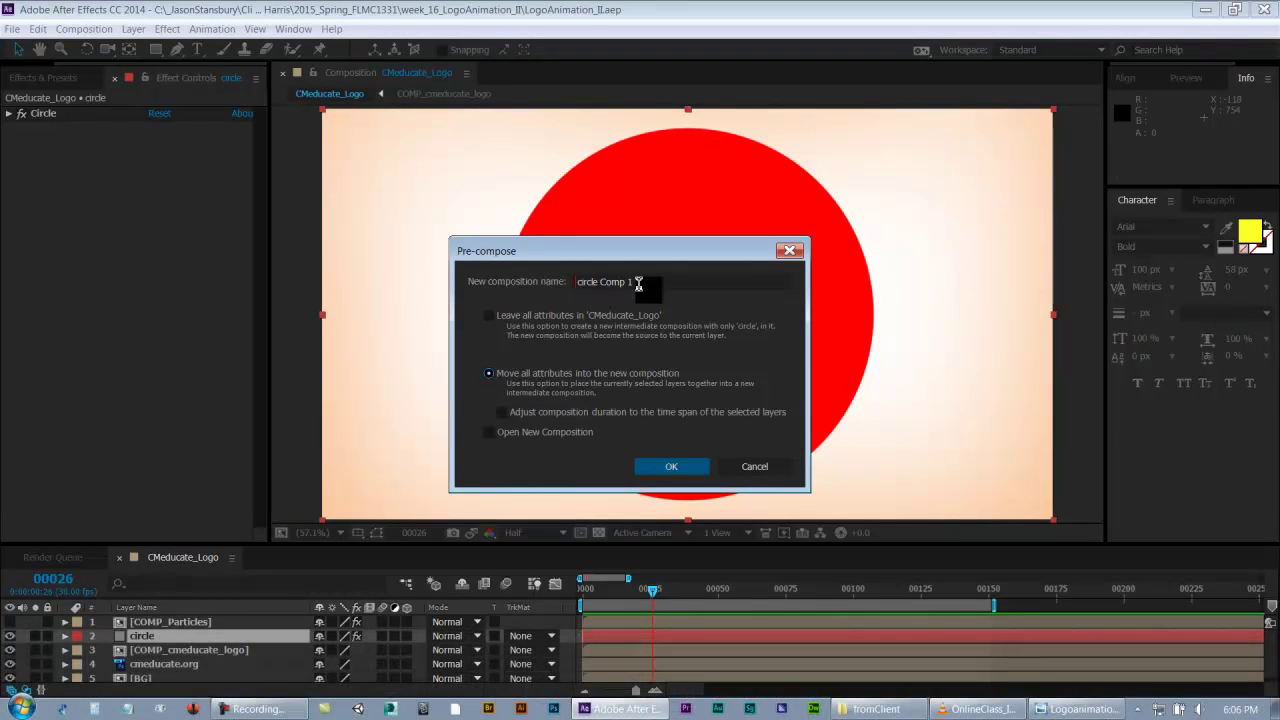
click(652, 282)
drag(598, 282, 711, 289)
key(BackSpace)
double_click(578, 282)
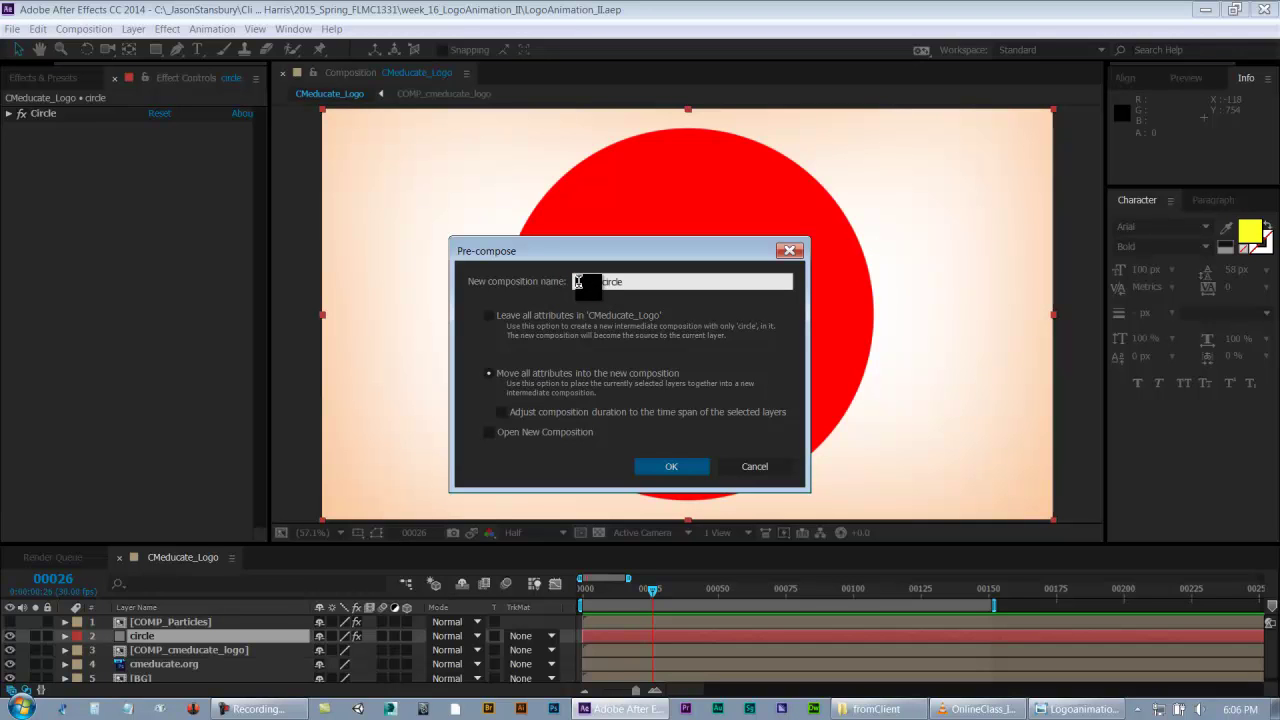
click(578, 282)
click(684, 467)
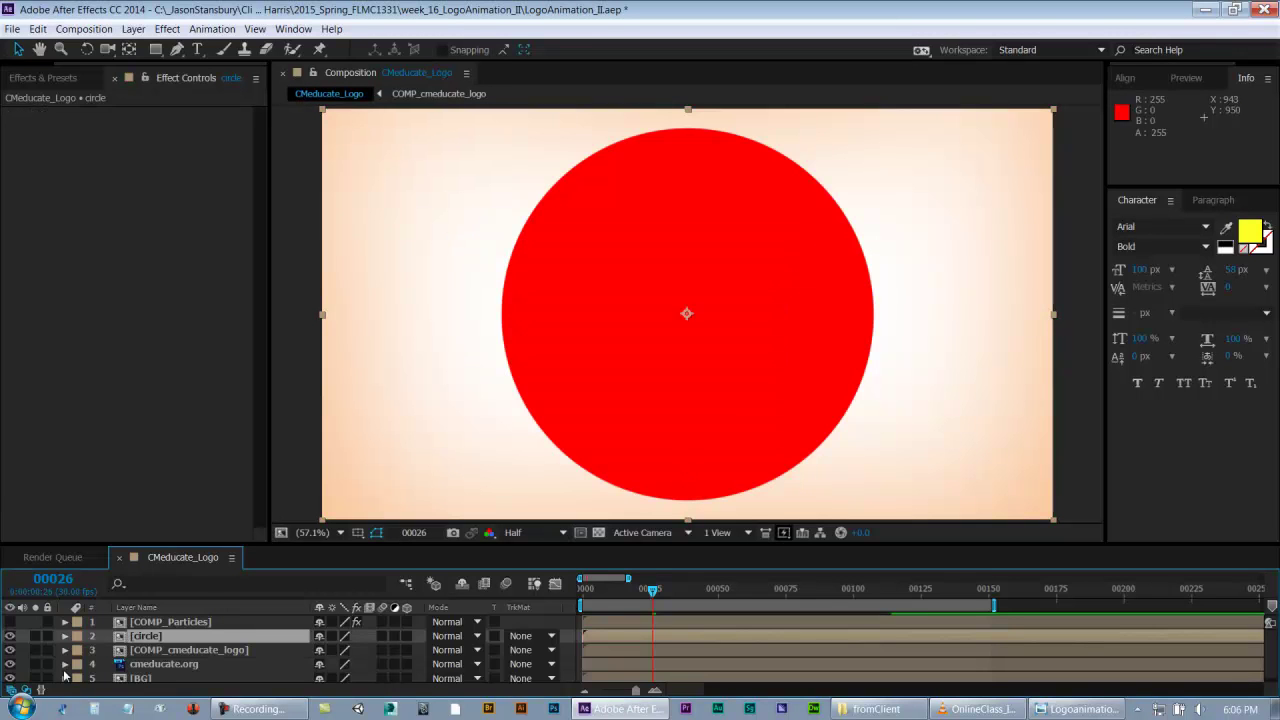
click(145, 651)
click(147, 640)
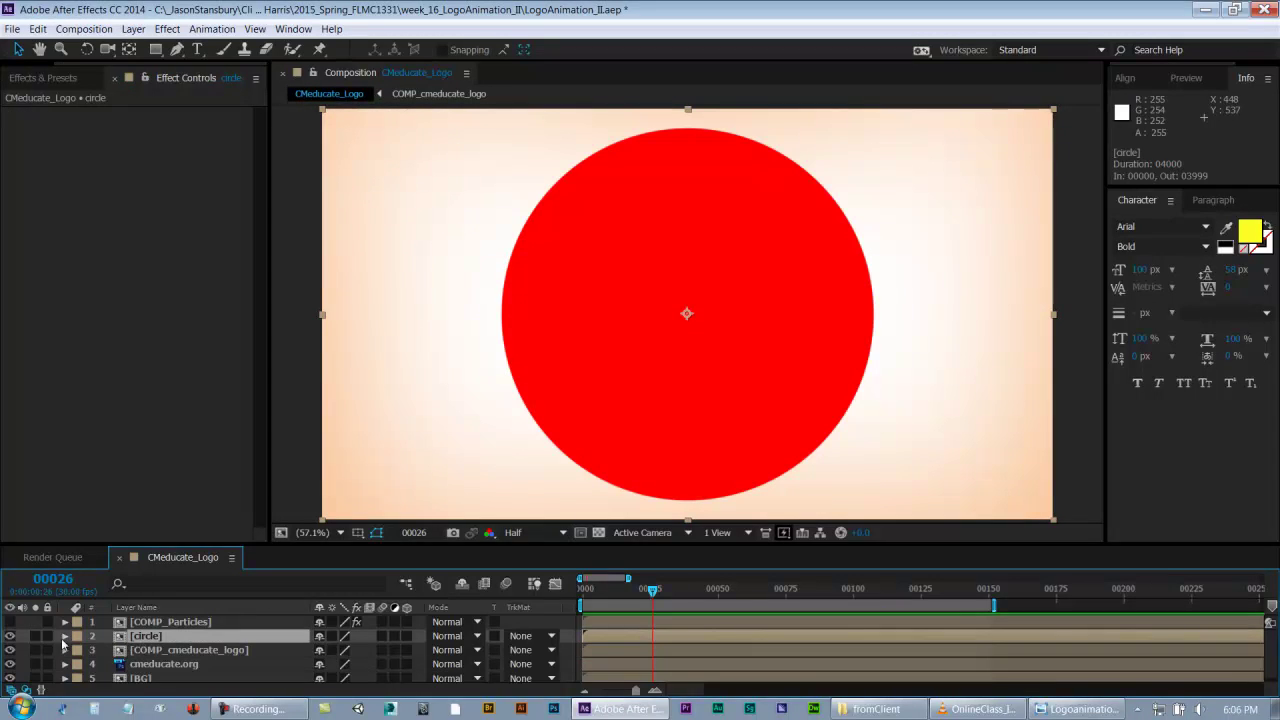
click(10, 637)
click(10, 637)
click(140, 651)
click(145, 637)
- Scale the pre-composed circle layer to 10%, view the composition at 100%, and save the project
key(ctrl+s)
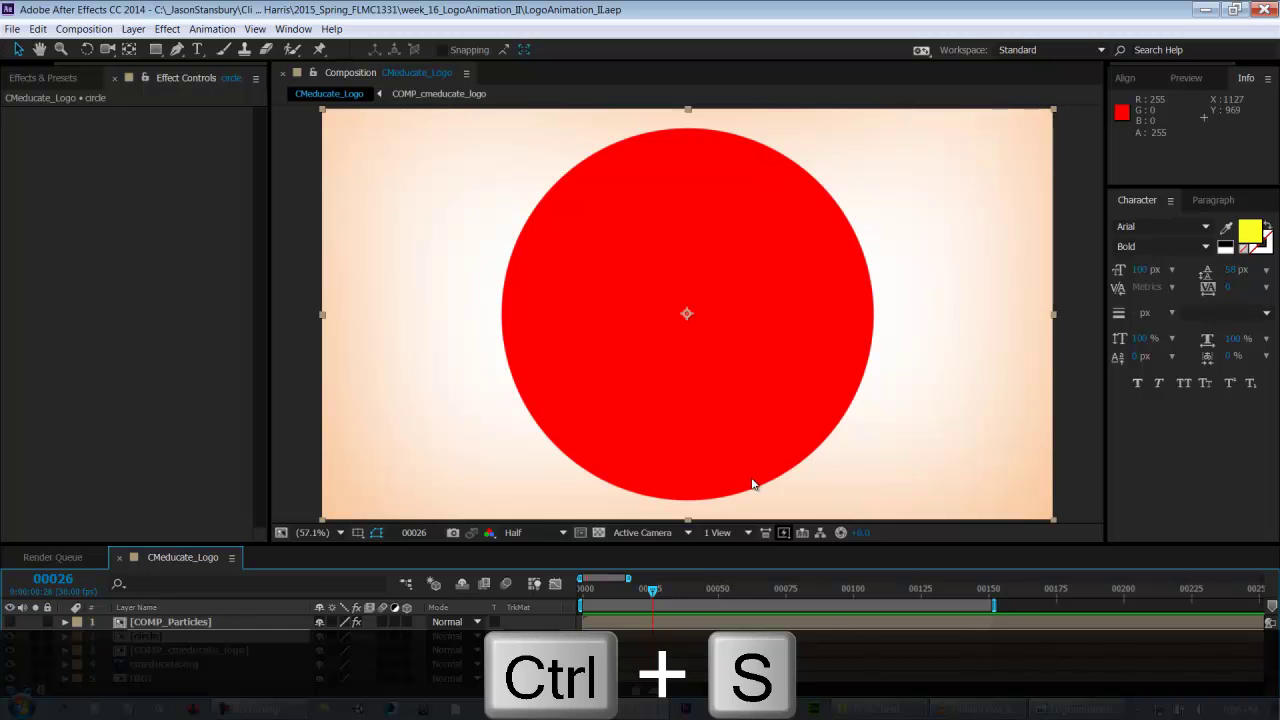
key(s)
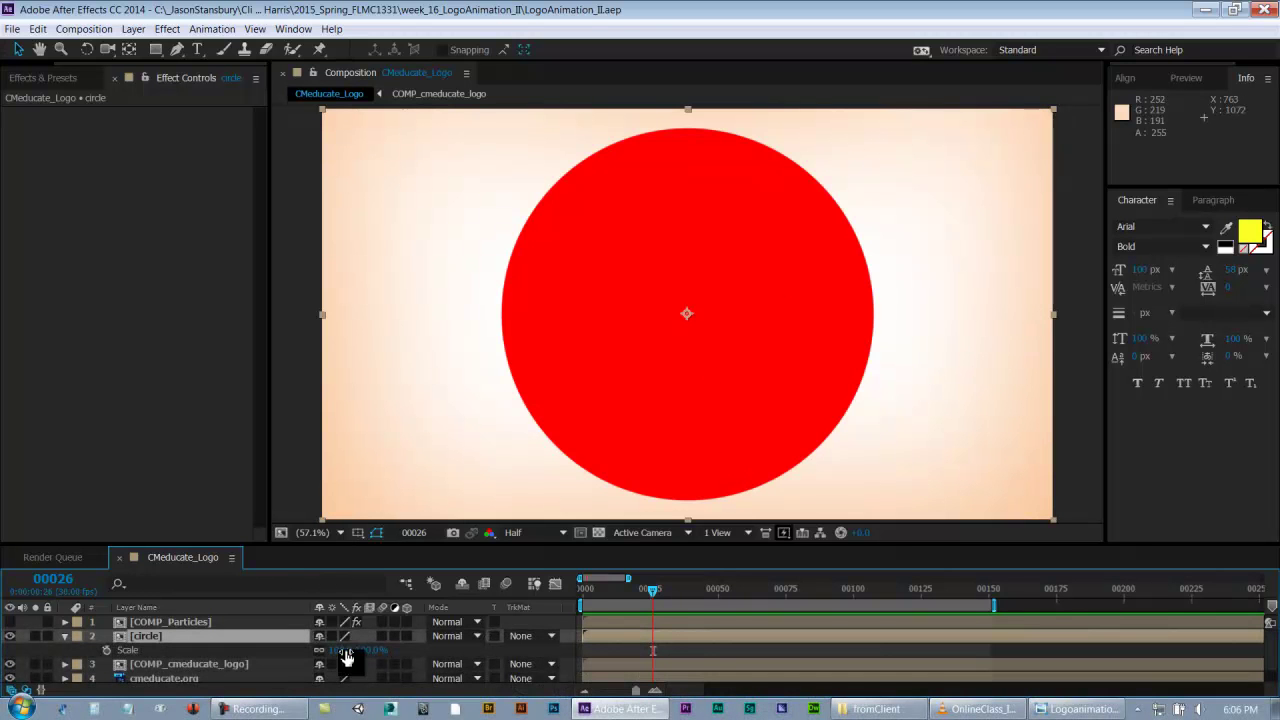
drag(340, 656, 266, 650)
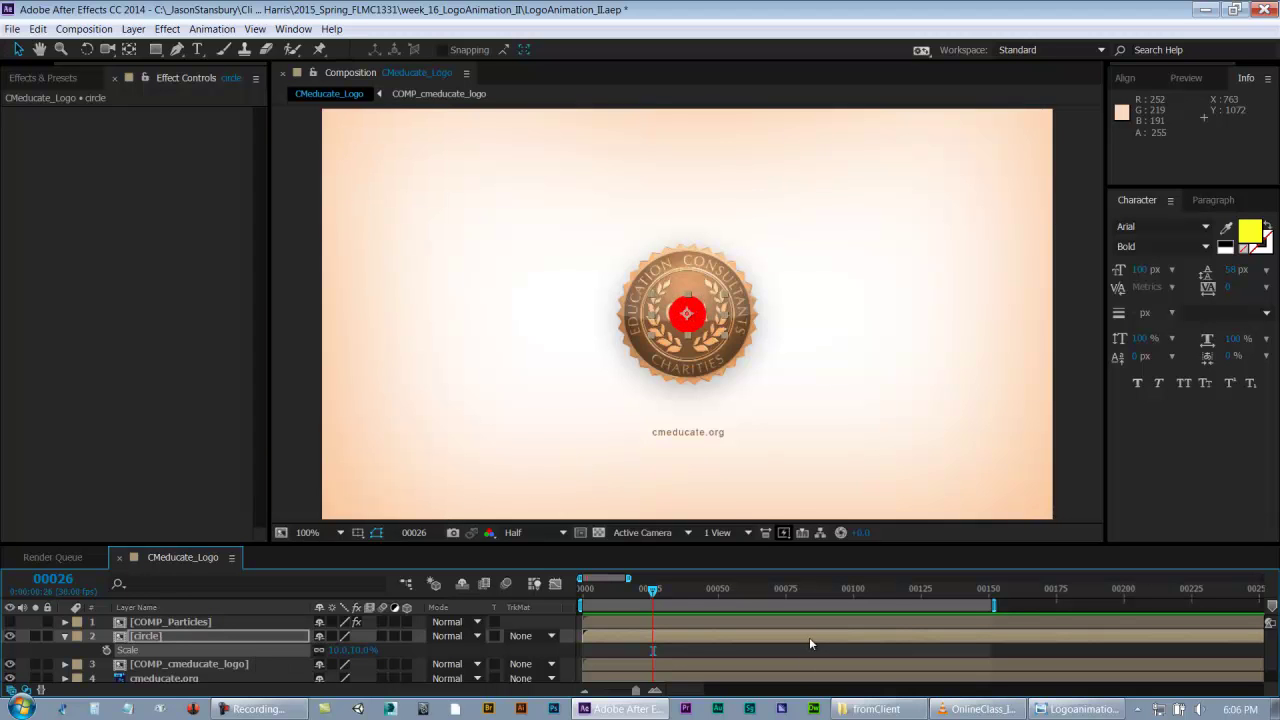
key(slash)
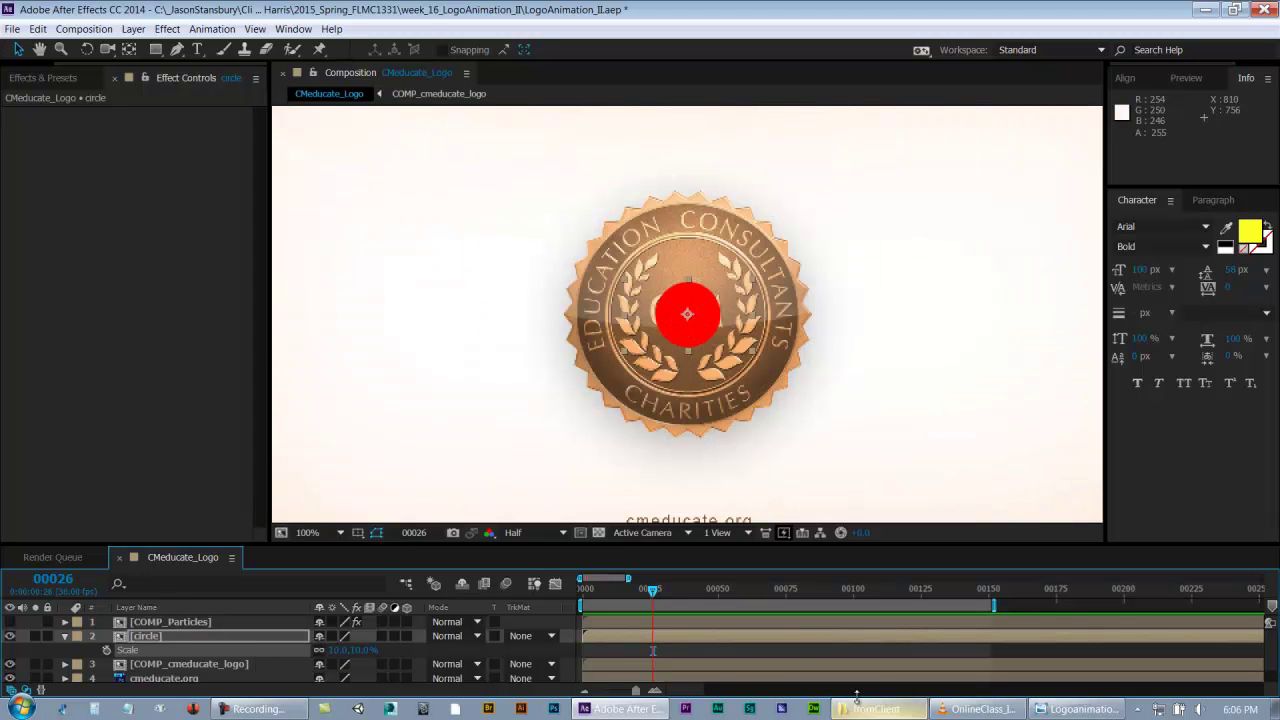
key(ctrl+s)
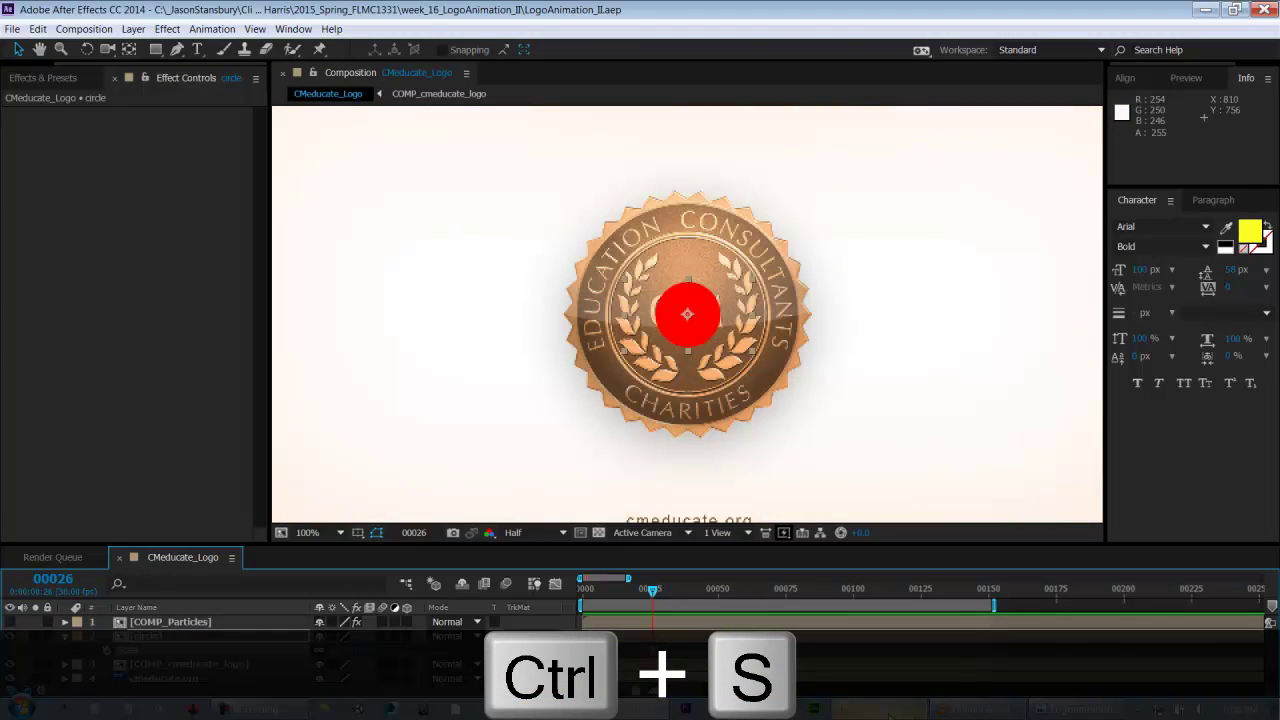
- Open the reference video Circle_Transition_TrkMatte.wmv from its folder and play it repeatedly to study the circle transition
click(898, 715)
double_click(582, 326)
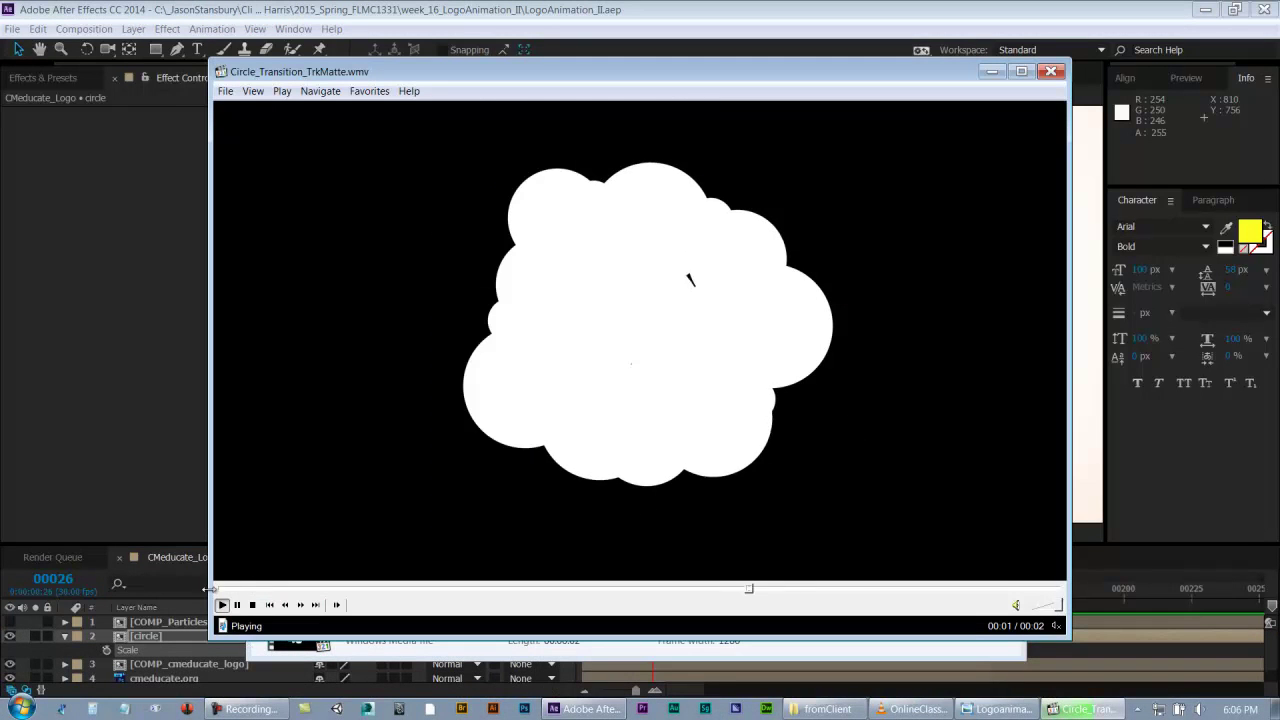
click(222, 605)
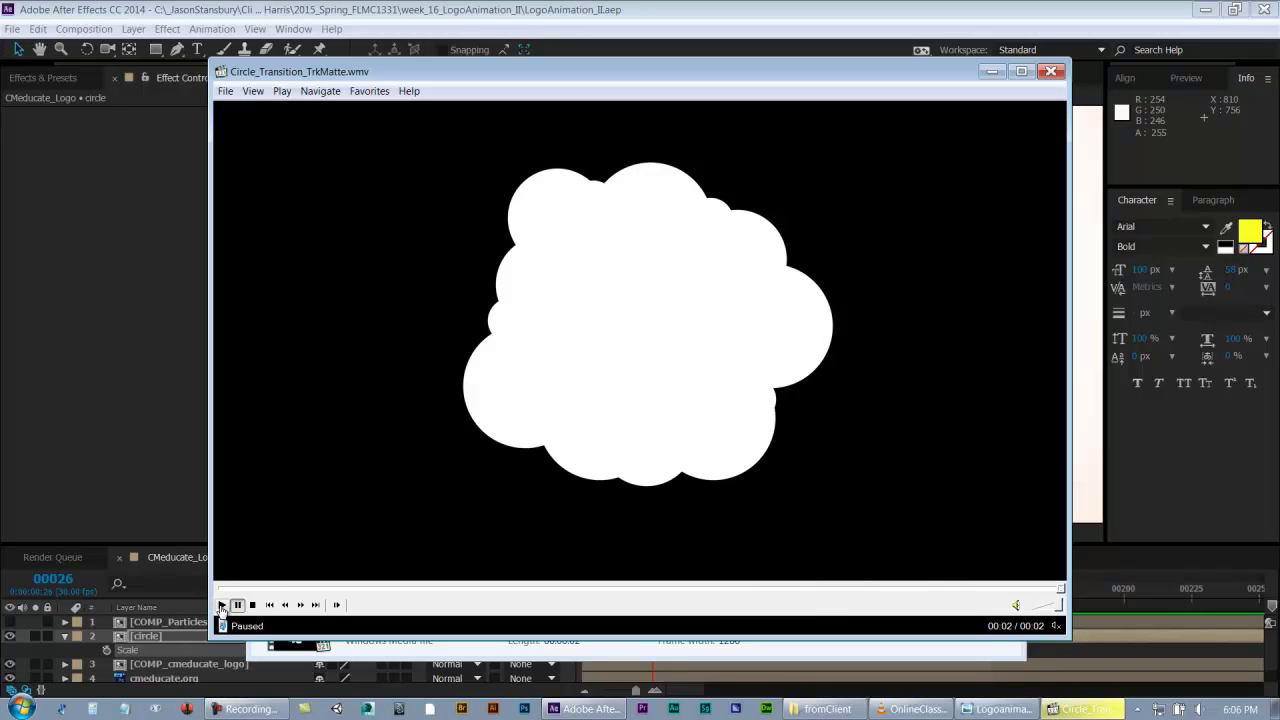
click(222, 605)
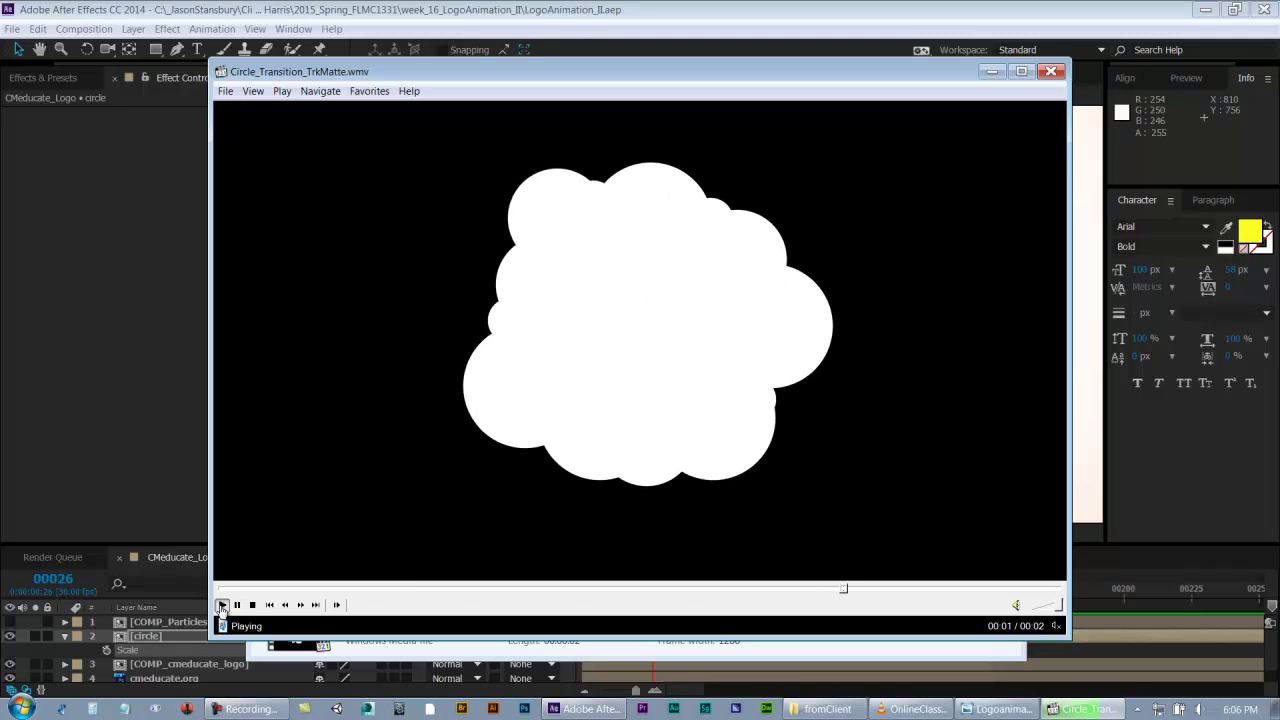
click(222, 605)
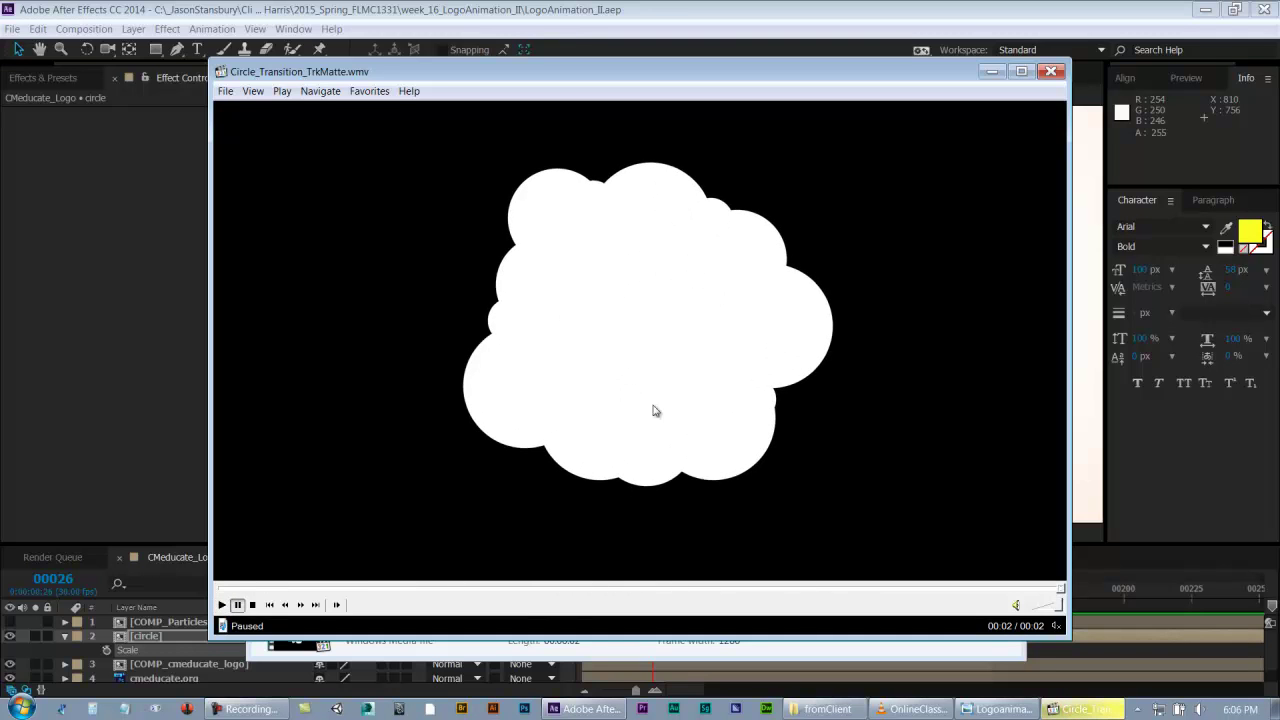
click(222, 606)
click(222, 606)
click(222, 606)
click(222, 605)
click(222, 605)
click(222, 605)
click(222, 605)
click(222, 605)
click(222, 605)
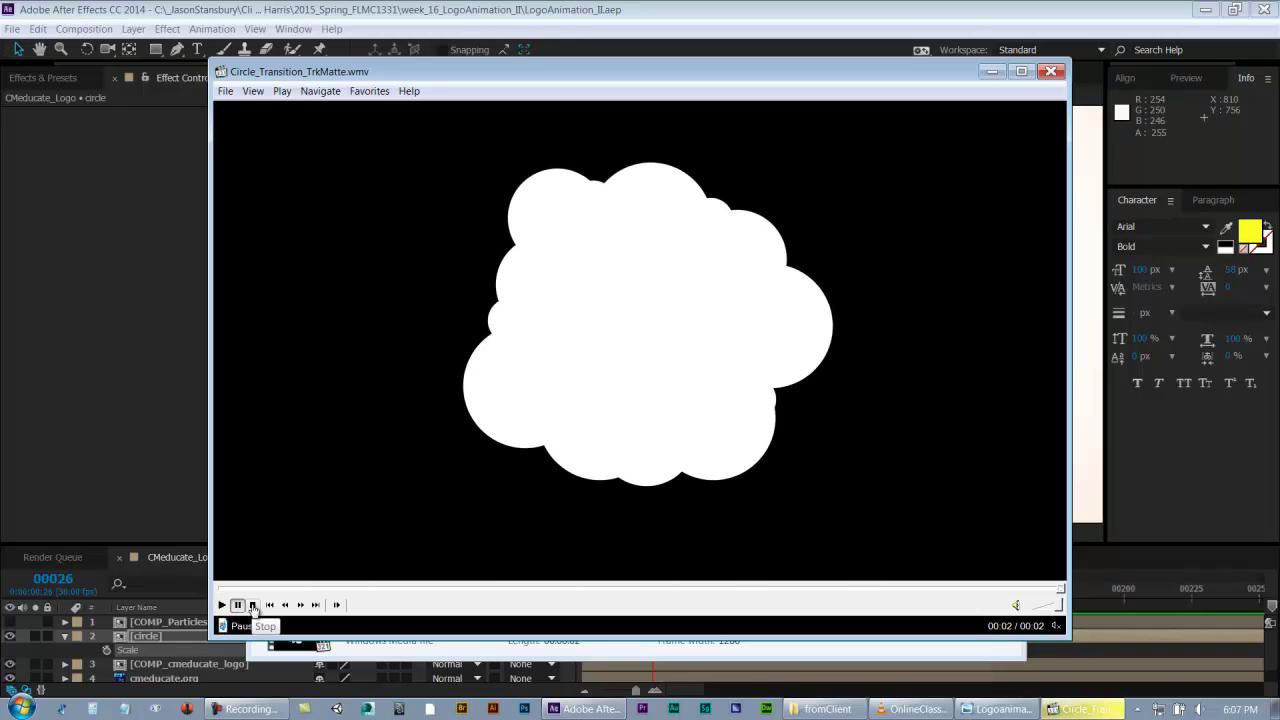
- Replay the circle transition reference video to study how the circles grow, close the player, and return to After Effects
click(222, 605)
click(222, 605)
click(222, 605)
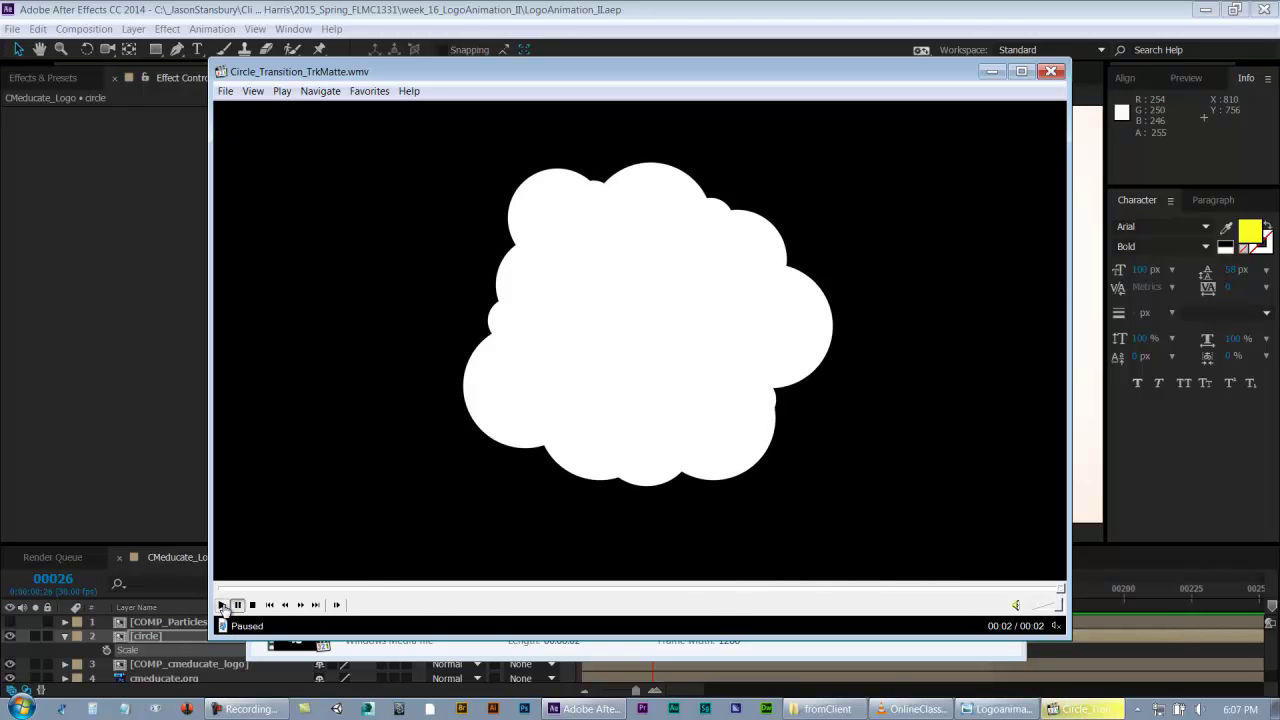
click(222, 605)
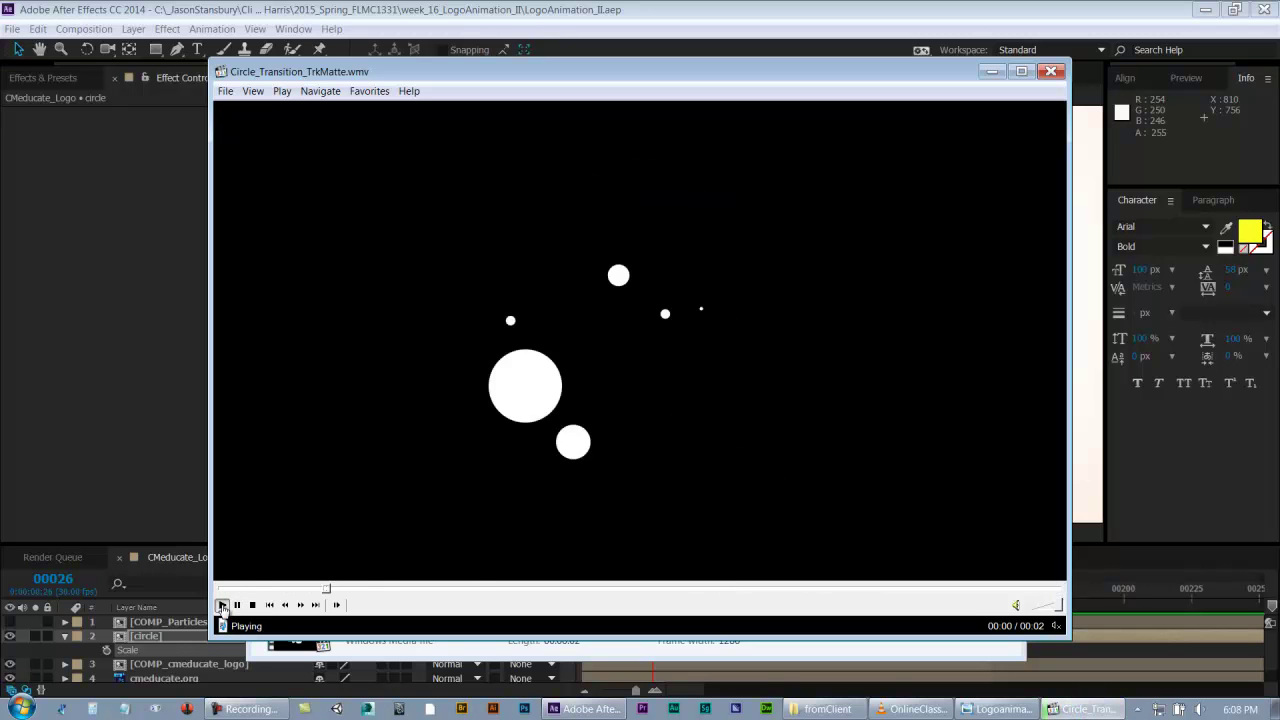
click(1050, 71)
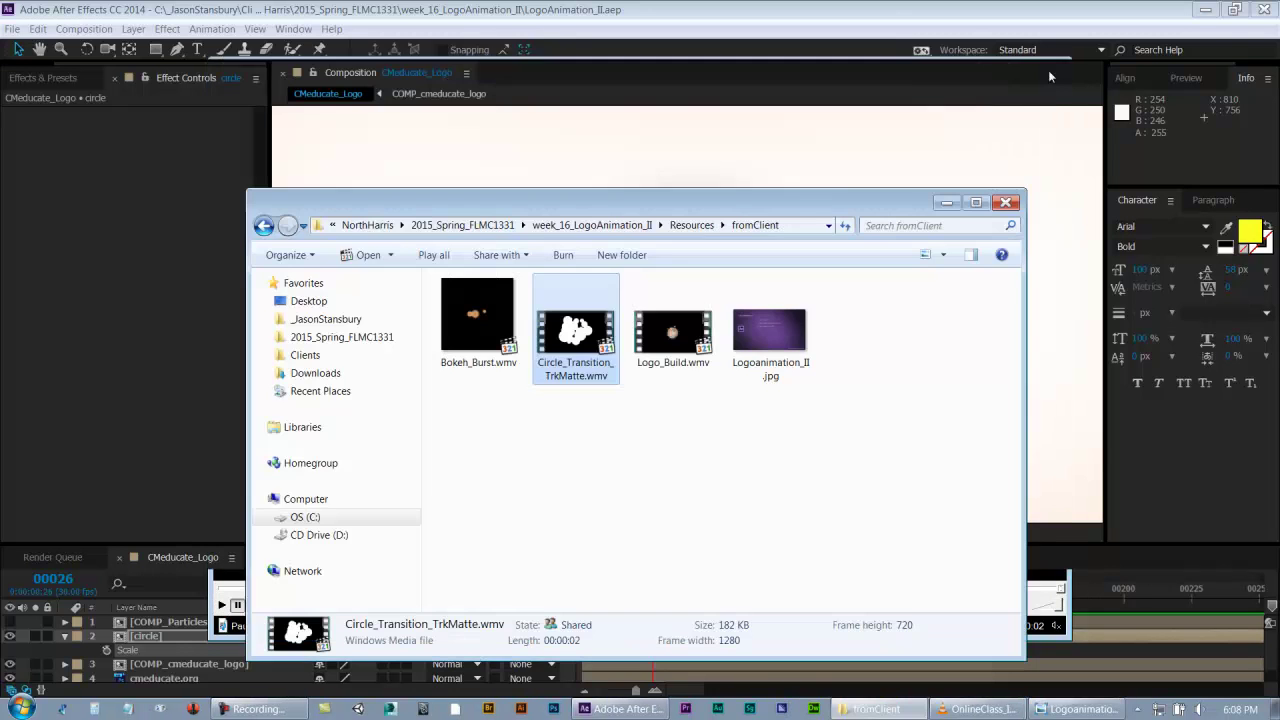
click(960, 160)
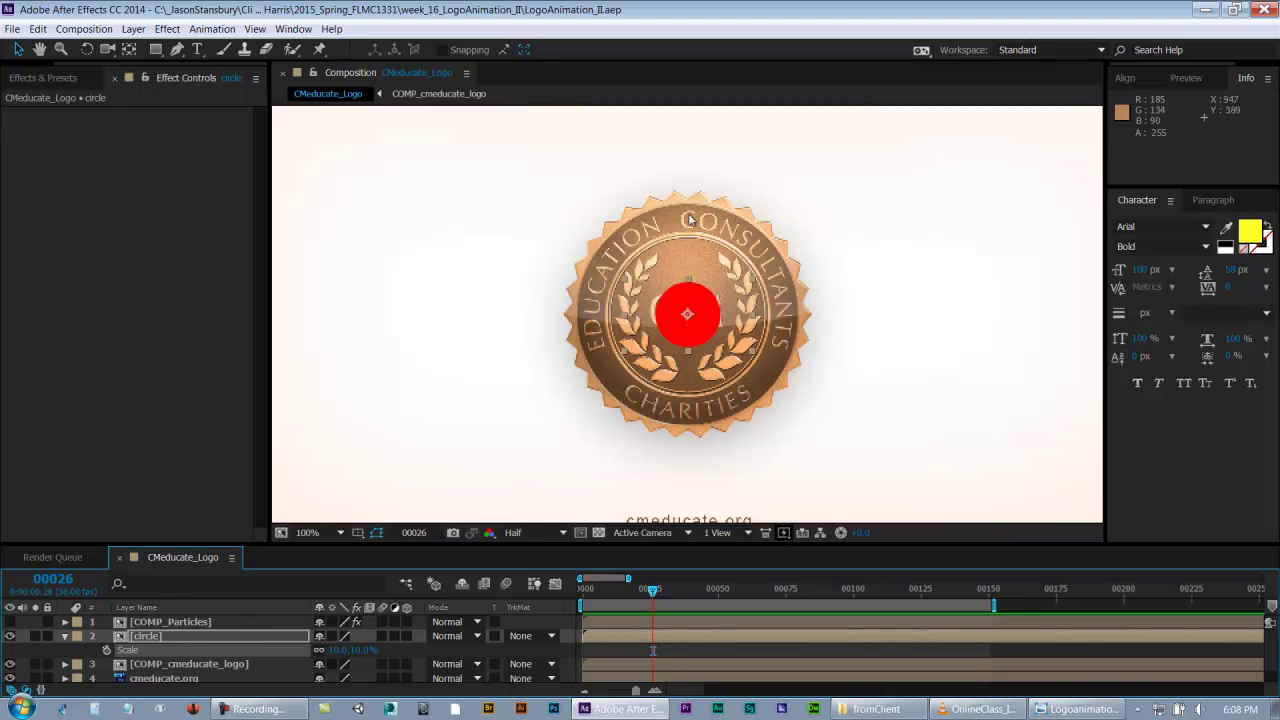
- Undo the accidental move of the logo layer, reselect the circle layer, and save the project
drag(777, 400, 712, 428)
key(ctrl+z)
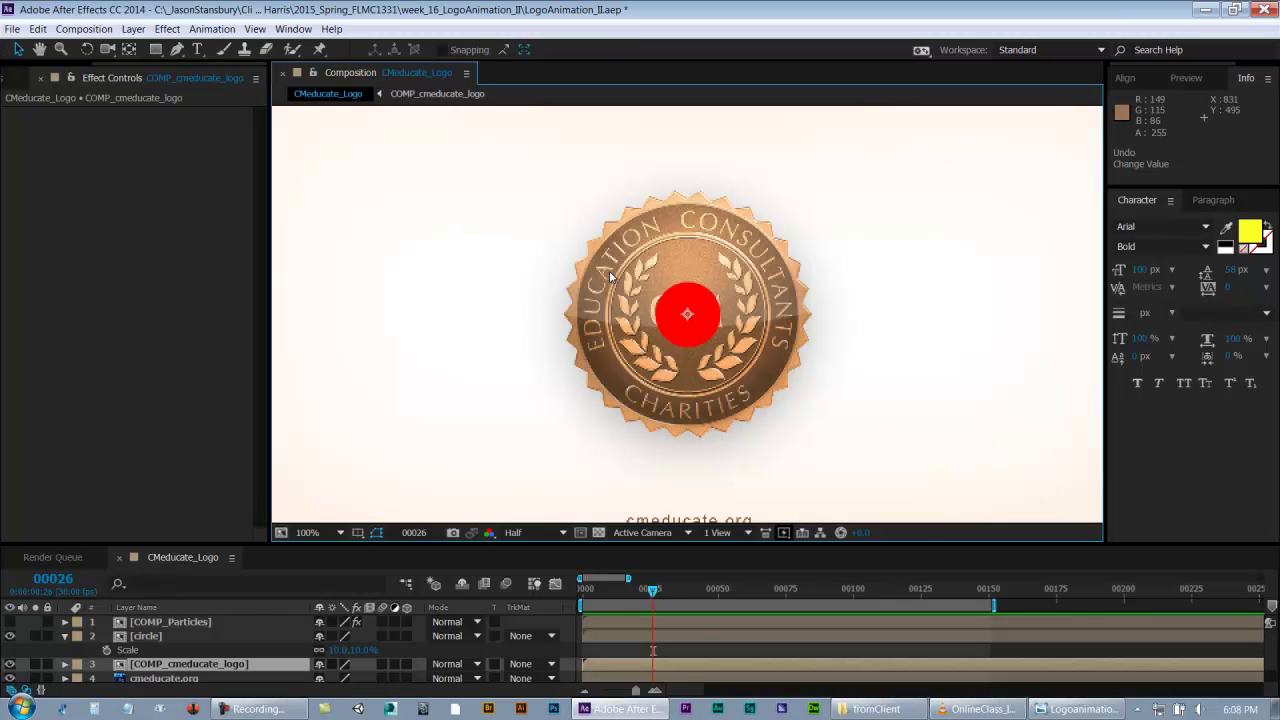
key(ctrl+s)
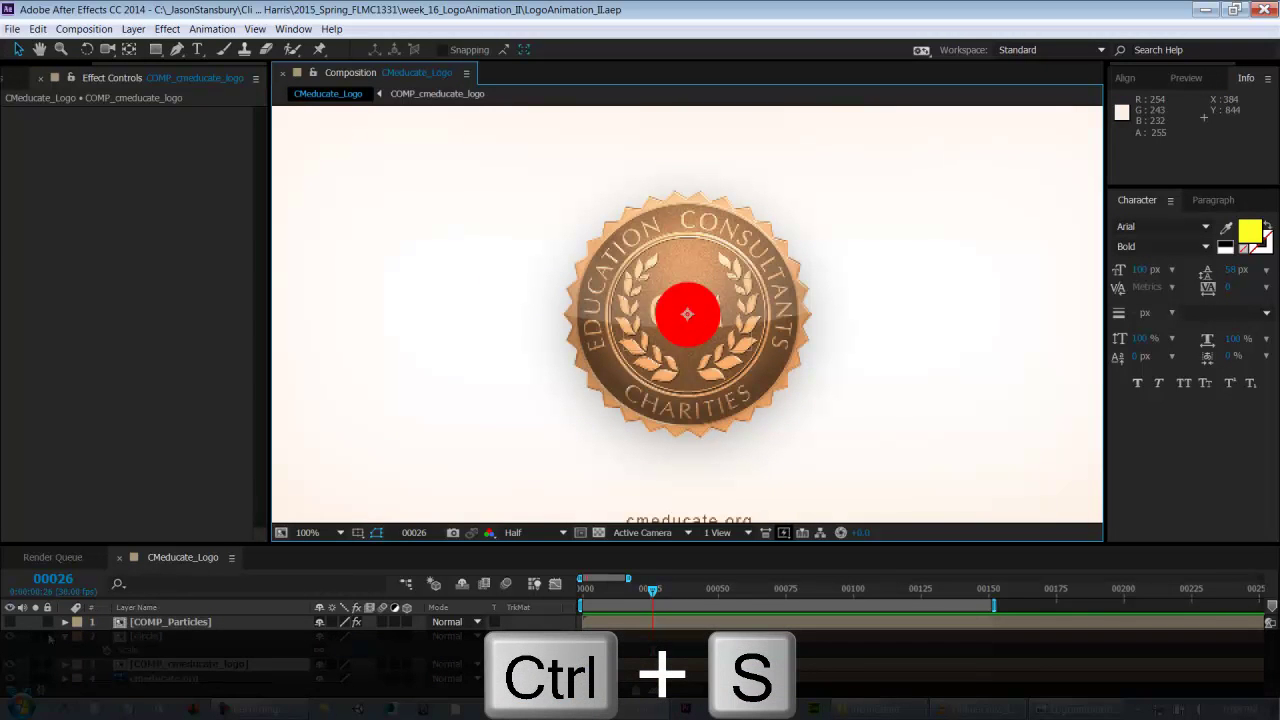
click(183, 648)
key(ctrl+s)
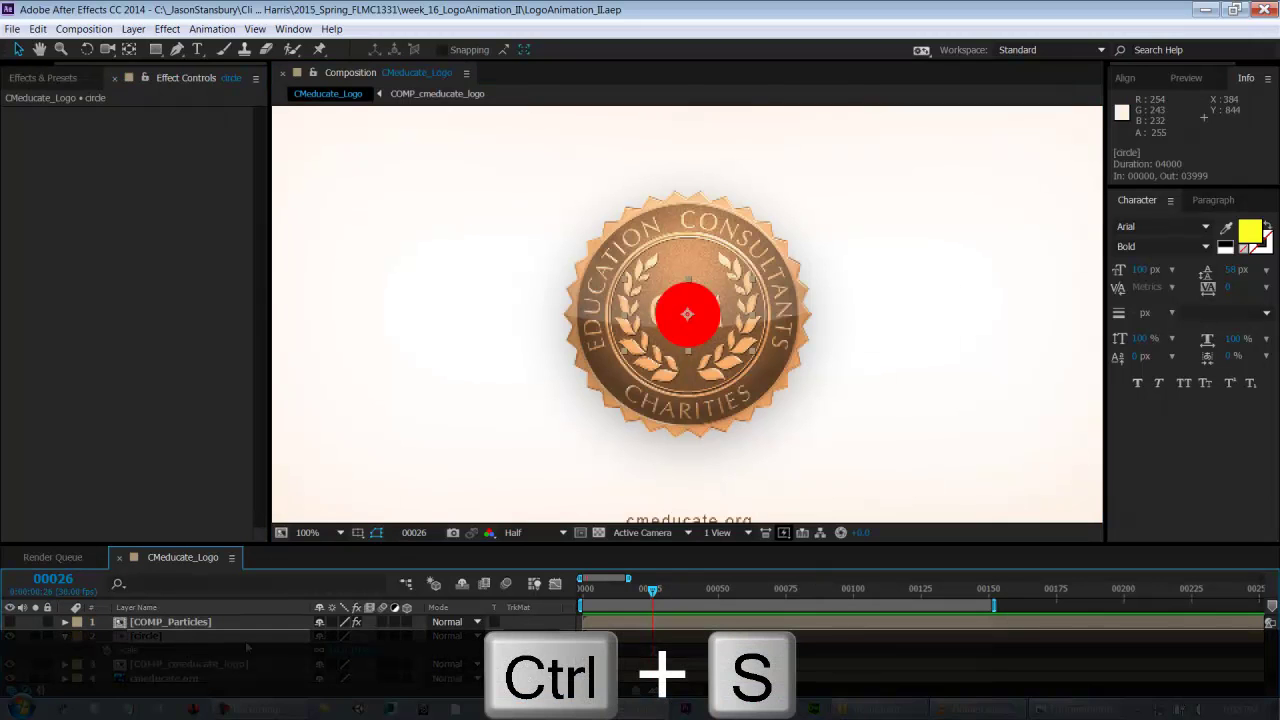
- Move the circle onto the seal's lower-right area at about 1035, 665 and set its scale to 5%
mouse_move(340, 651)
mouse_down()
mouse_move(325, 651)
mouse_move(342, 652)
mouse_up()
click(342, 652)
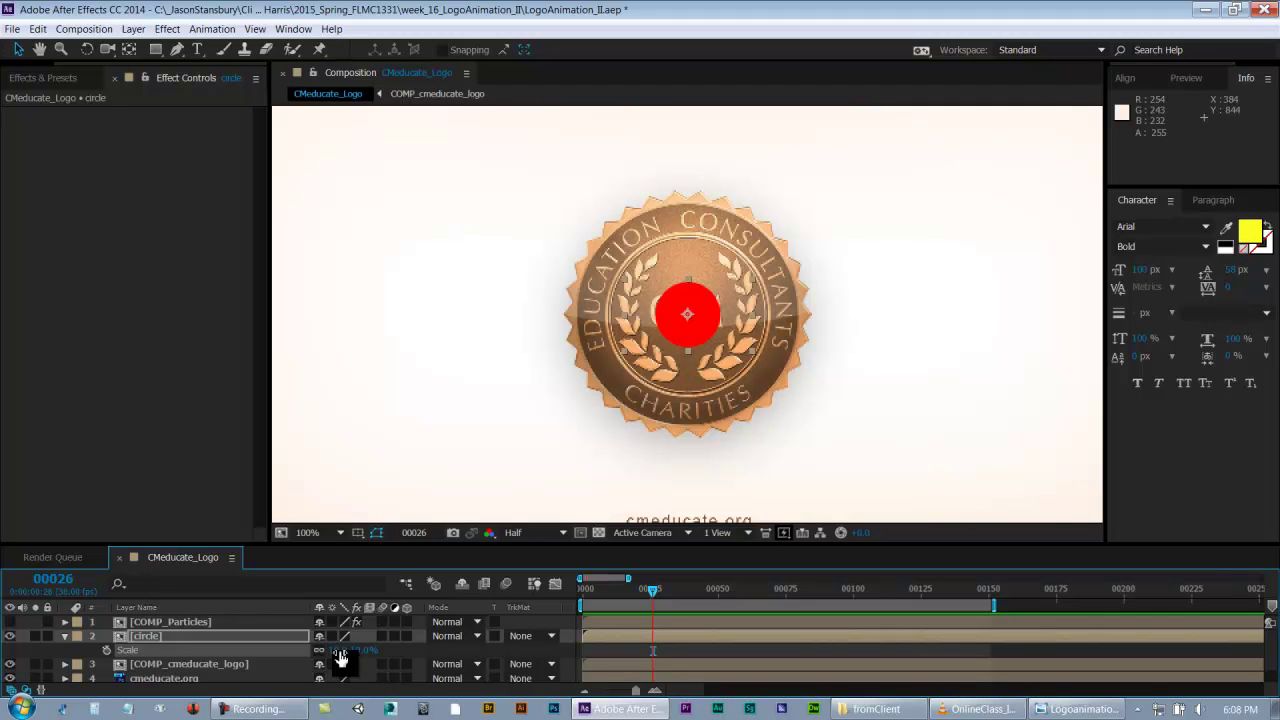
drag(713, 347, 763, 433)
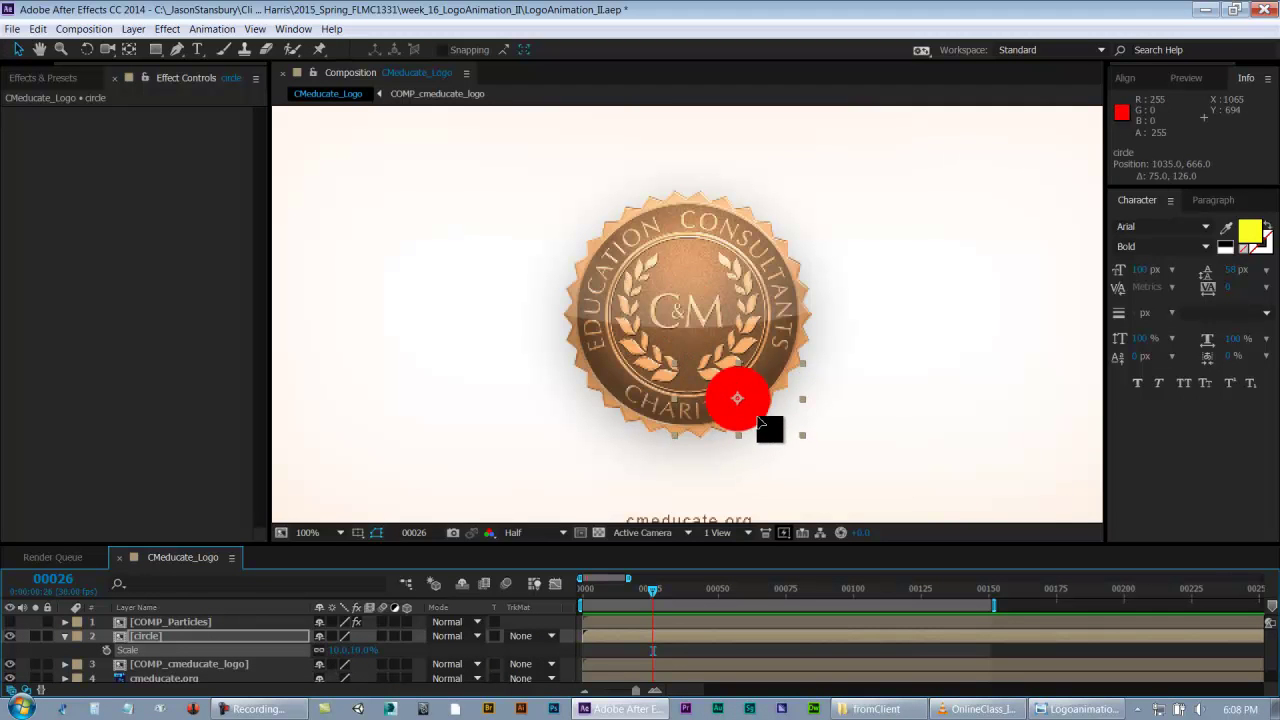
click(340, 651)
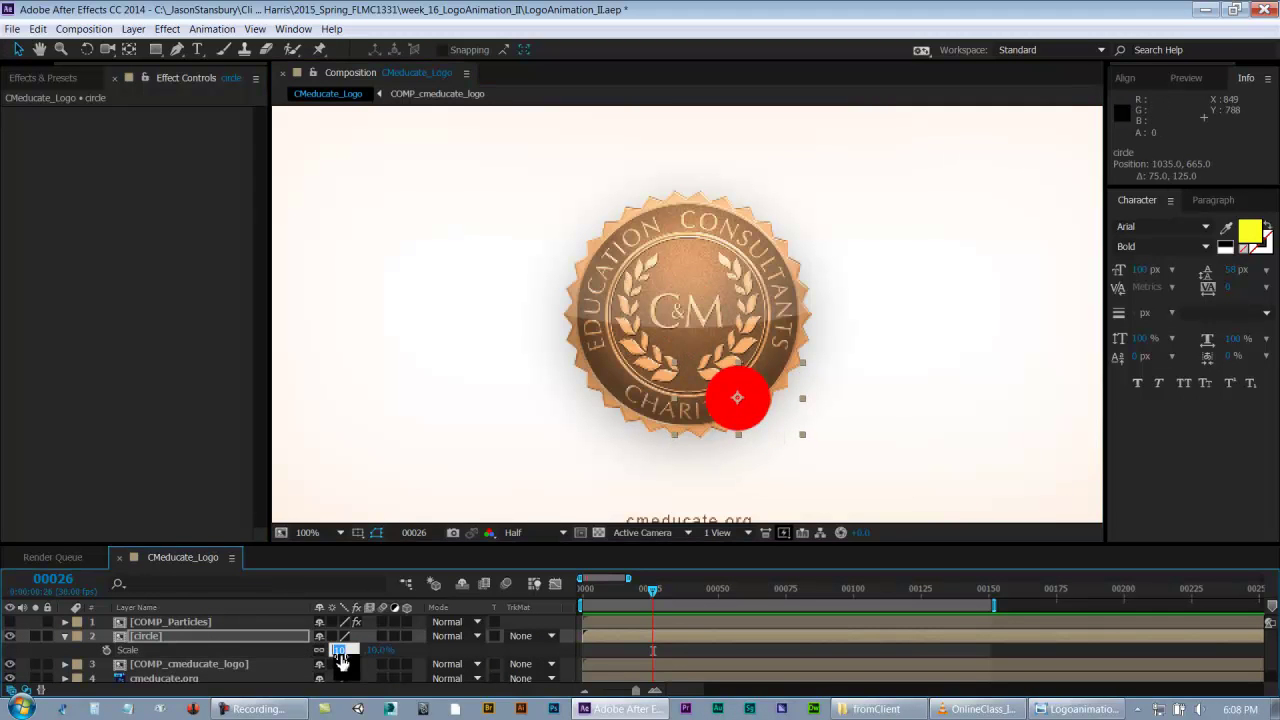
text(5)
key(Return)
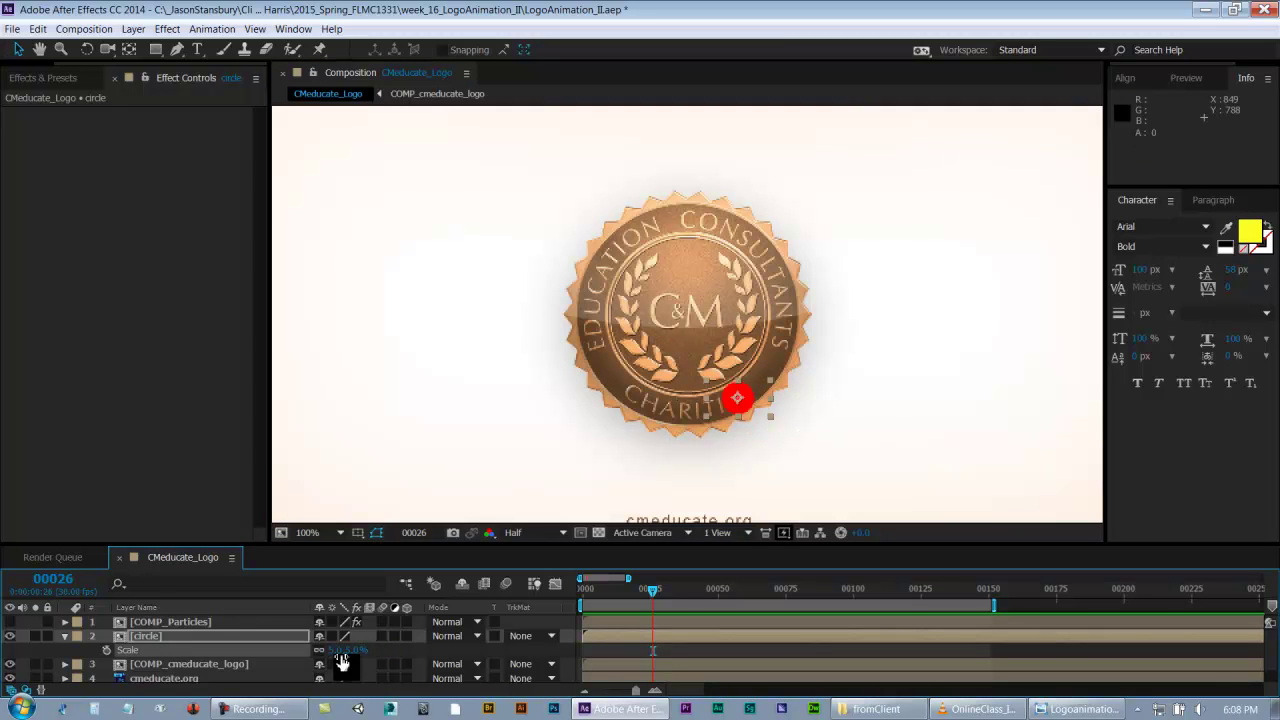
- Set the circle's scale to 10% and shift it slightly down to about 1038, 680
click(340, 651)
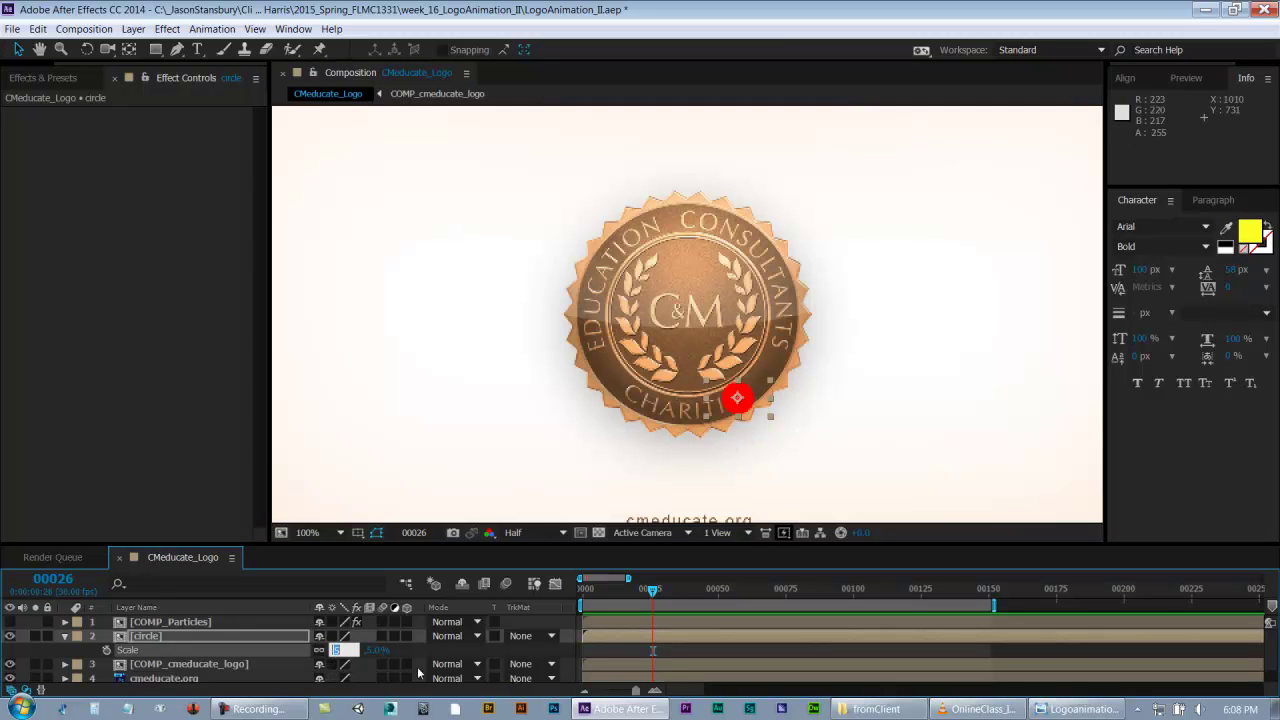
text(10)
key(Return)
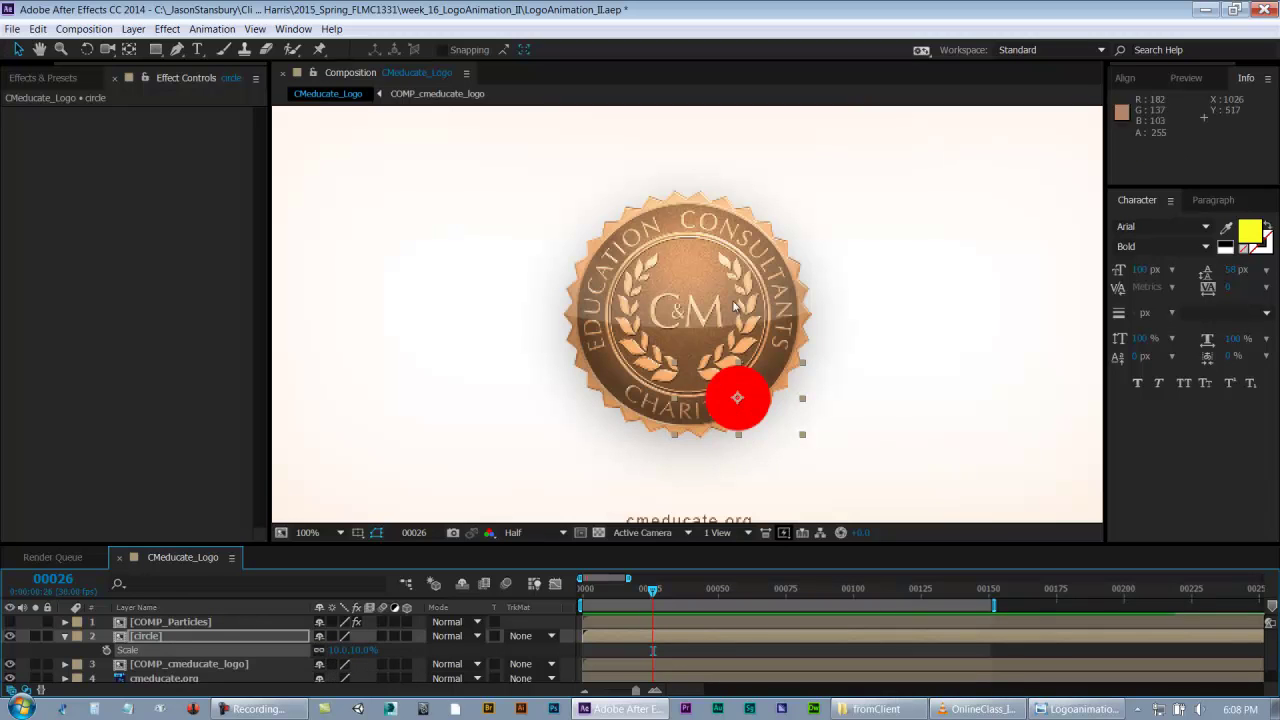
mouse_move(742, 418)
mouse_down()
mouse_move(728, 448)
mouse_move(756, 442)
mouse_move(744, 426)
mouse_up()
- Set the circle's scale to 5% and position it at about 1046, 673 on the seal's lower-right edge
click(337, 650)
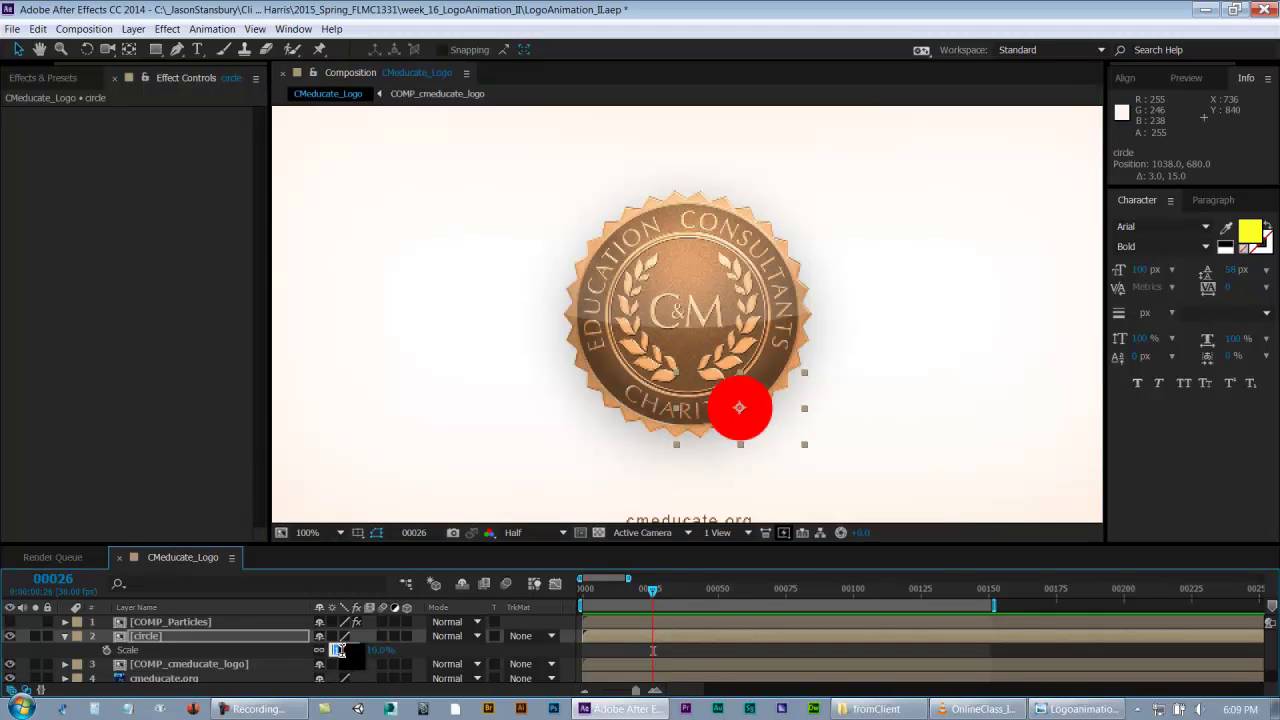
text(5)
key(Return)
mouse_move(753, 421)
mouse_down()
mouse_move(755, 406)
mouse_move(750, 426)
mouse_move(778, 435)
mouse_move(765, 412)
mouse_move(745, 424)
mouse_move(751, 407)
mouse_move(759, 414)
mouse_up()
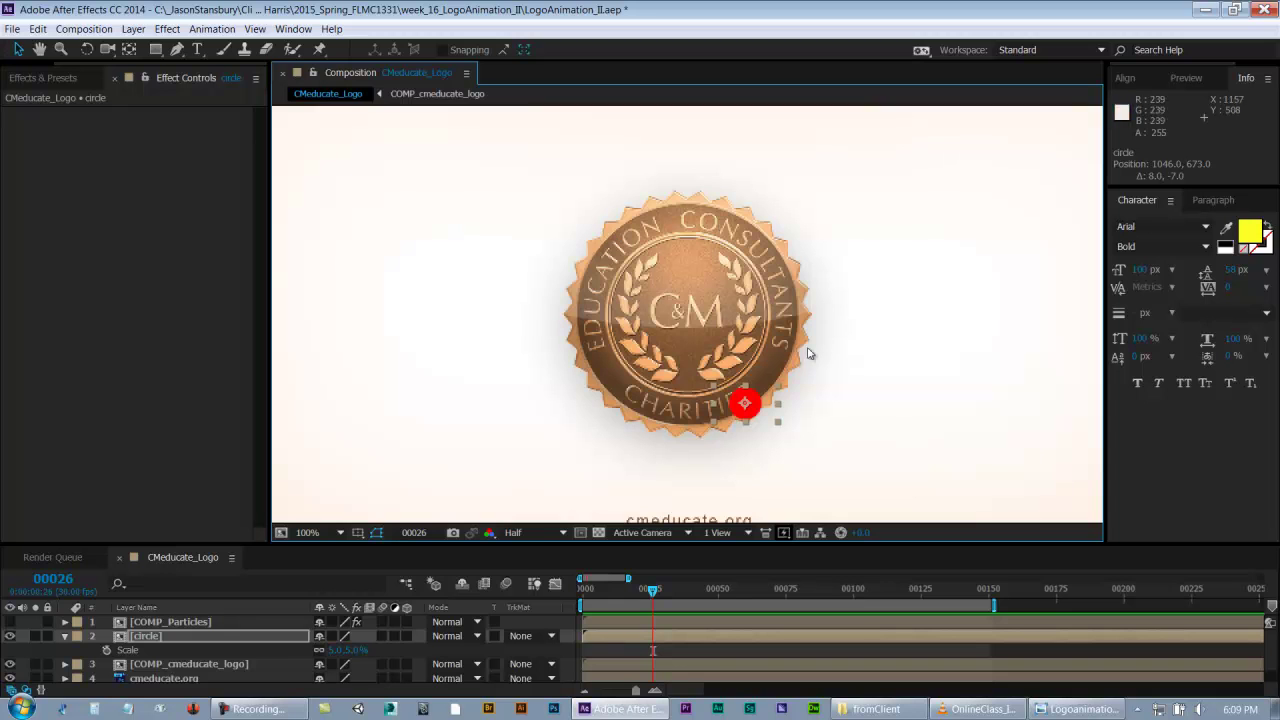
- Rename the circle layer as circle_01 and save the project
click(160, 664)
click(152, 637)
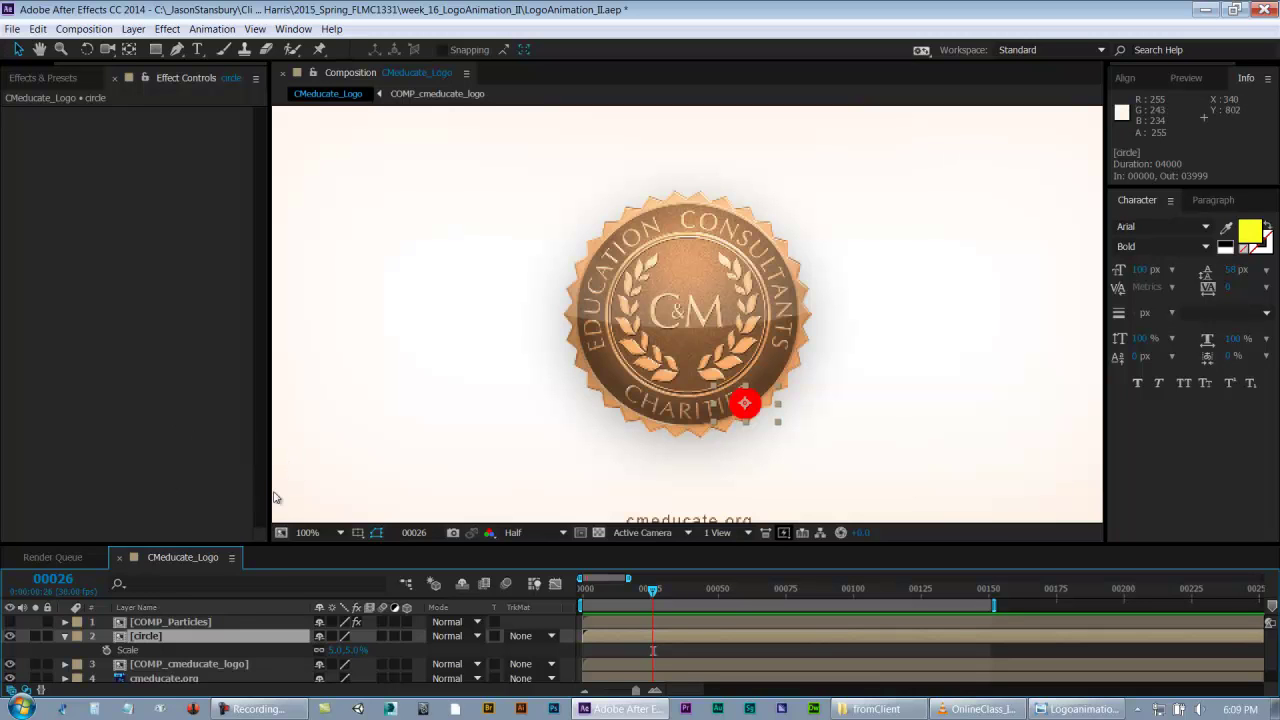
key(Return)
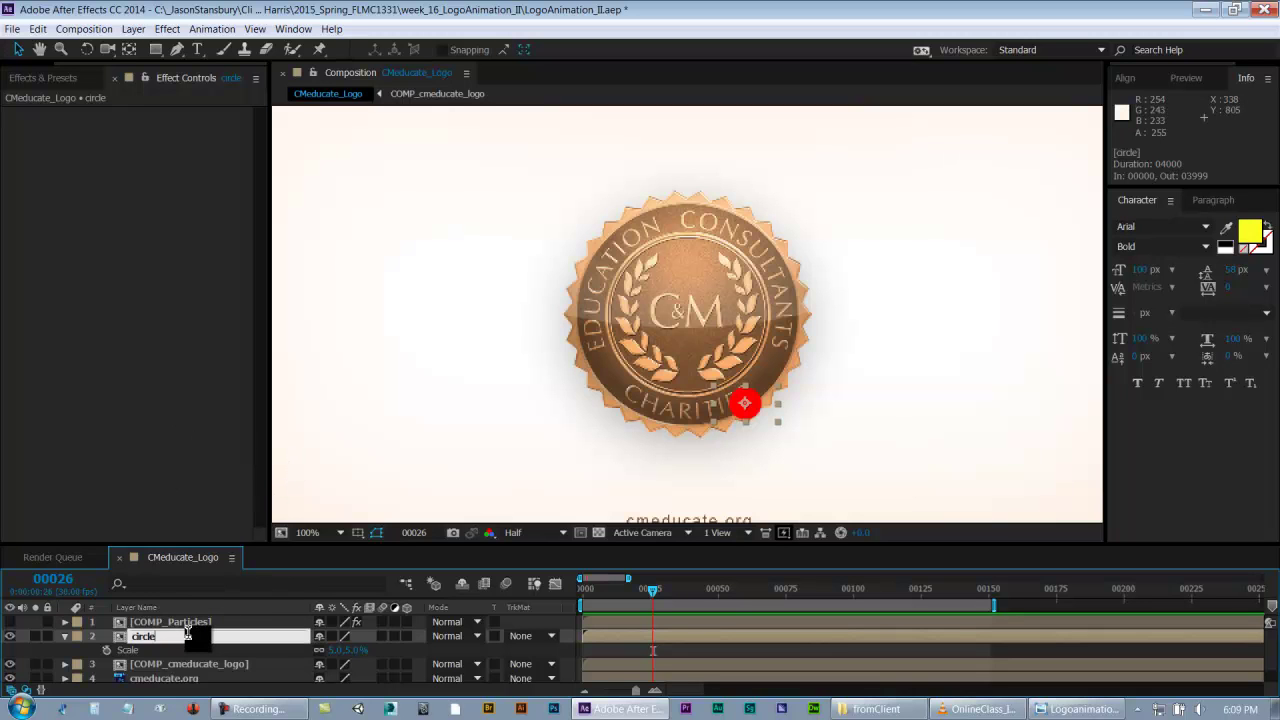
key(Return)
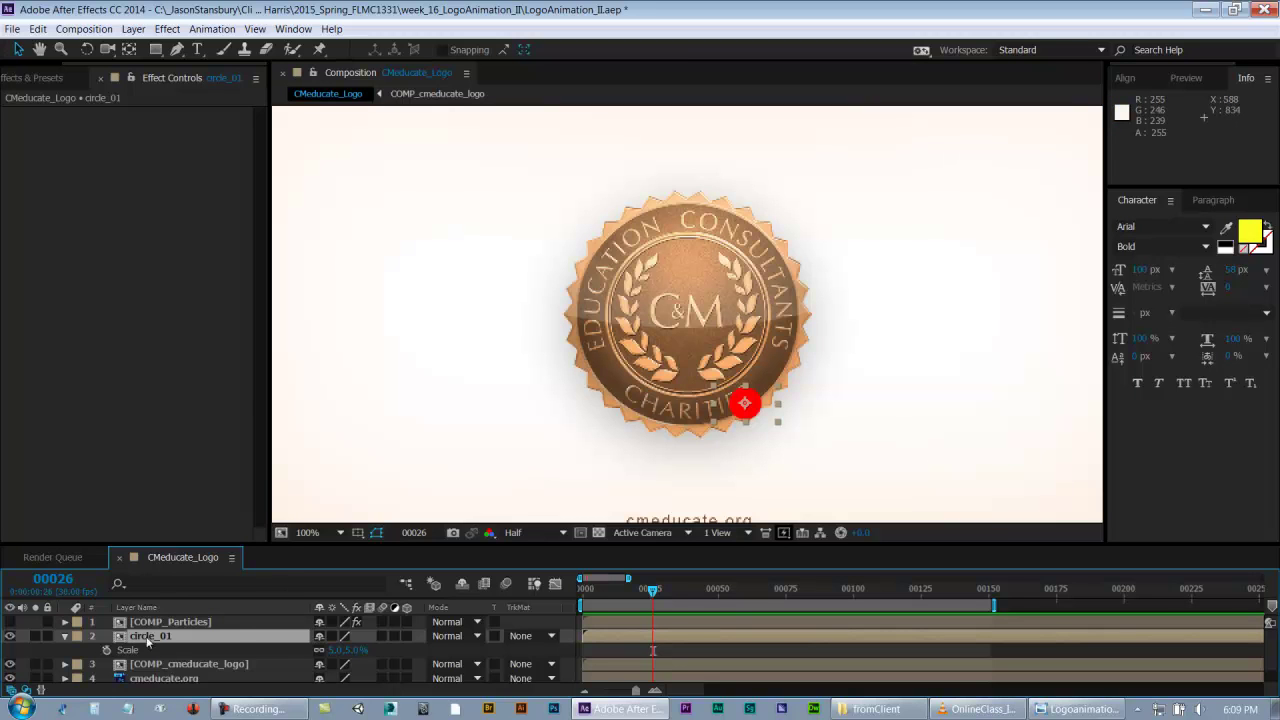
key(ctrl+s)
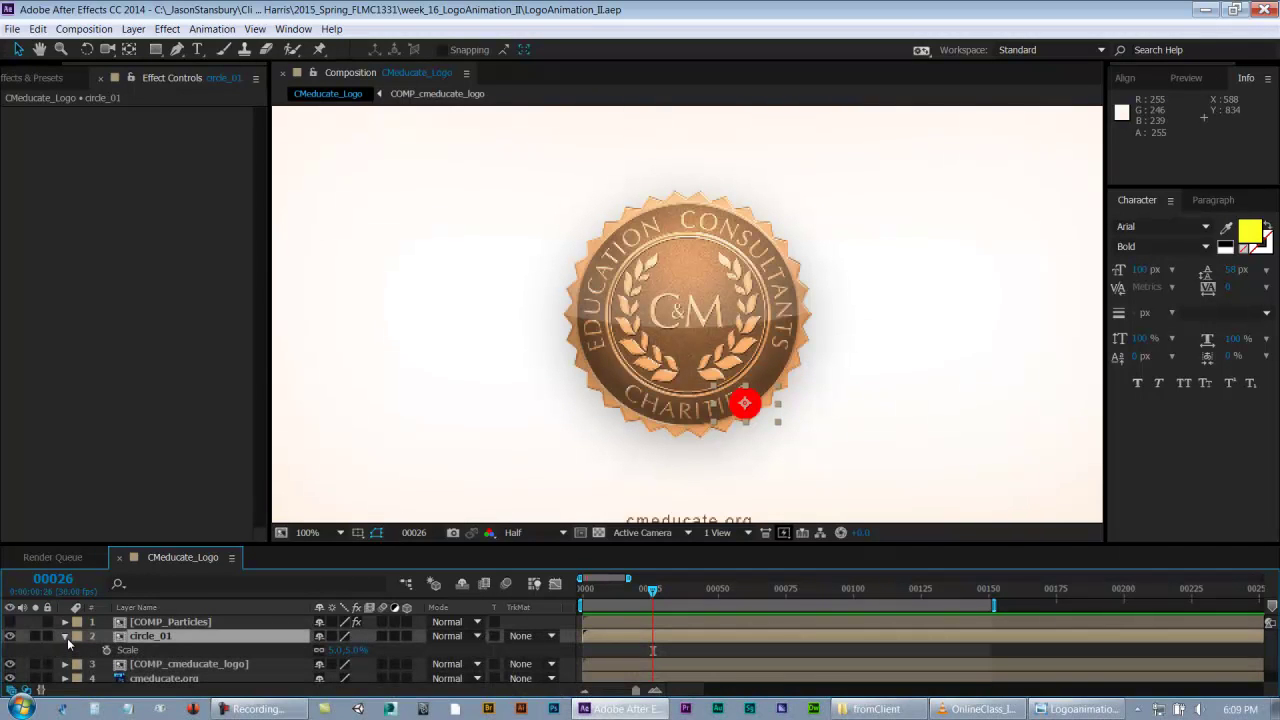
- Collapse the circle_01 layer's properties, enlarge the timeline area to show all layers, and save the project
click(66, 637)
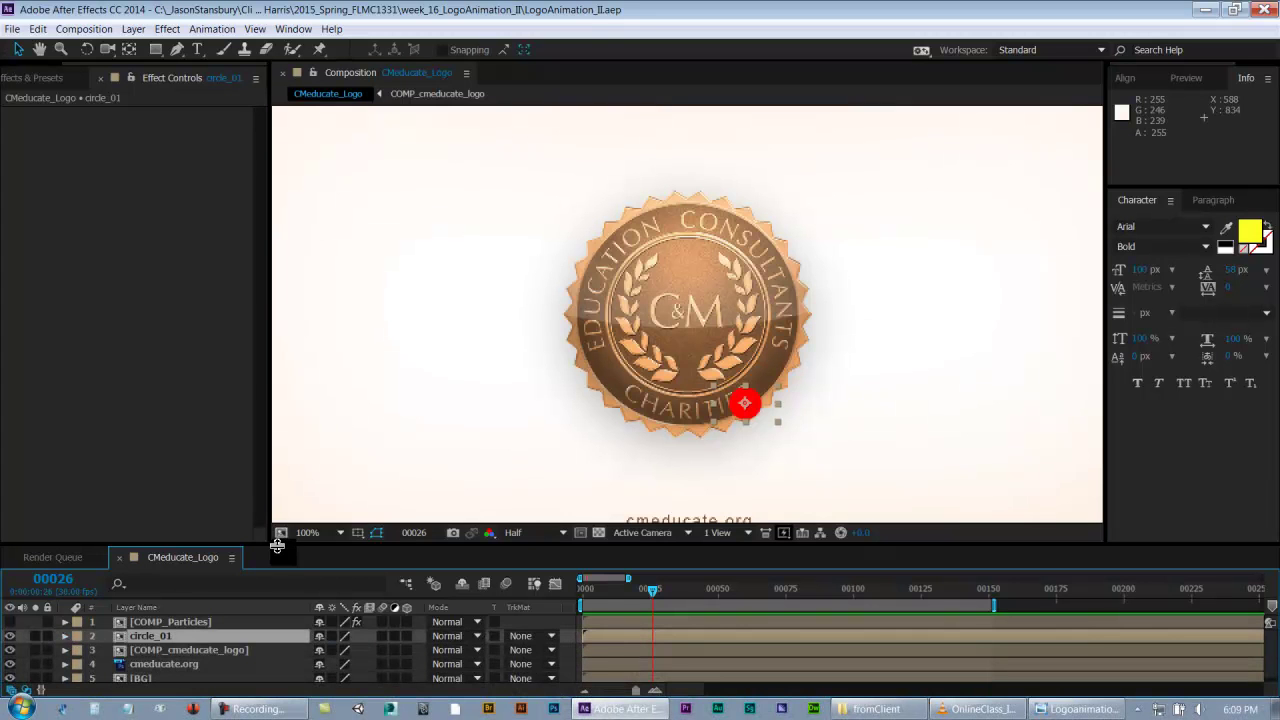
drag(278, 545, 278, 457)
click(260, 607)
click(199, 547)
key(ctrl+s)
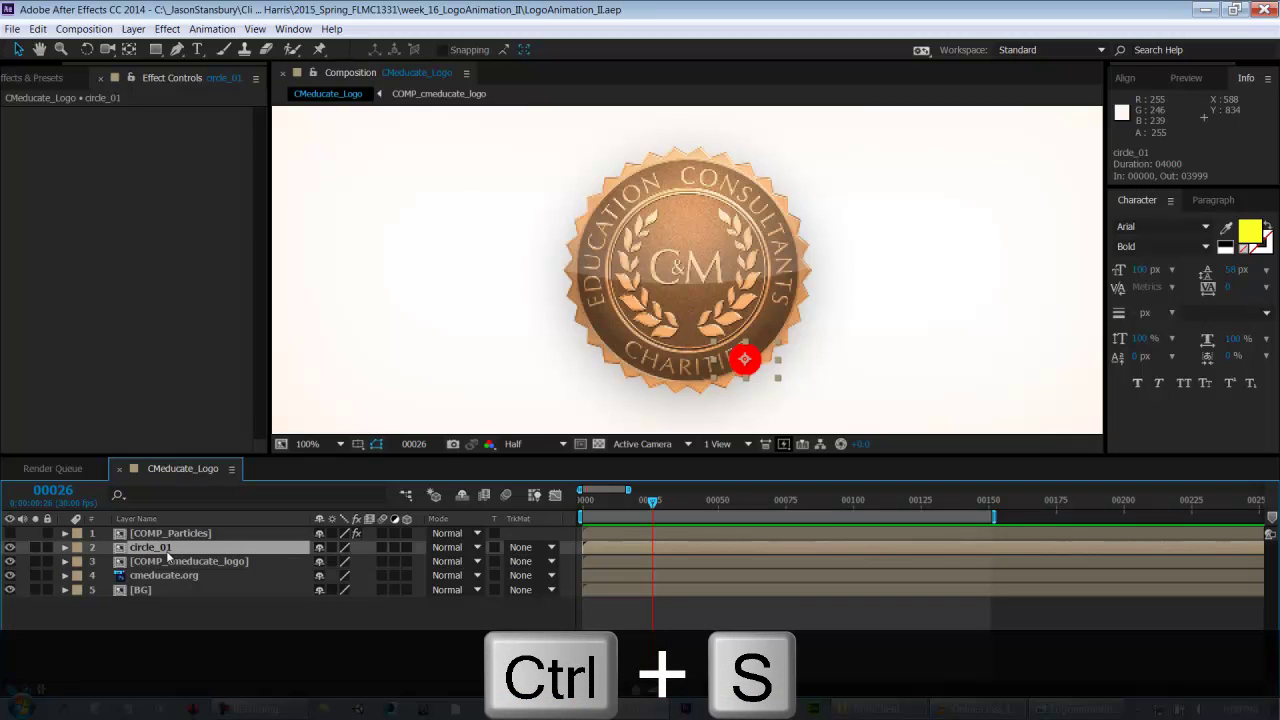
- Duplicate circle_01, scale the copy to 10%, and place it beside the original at about 976, 658
key(ctrl+d)
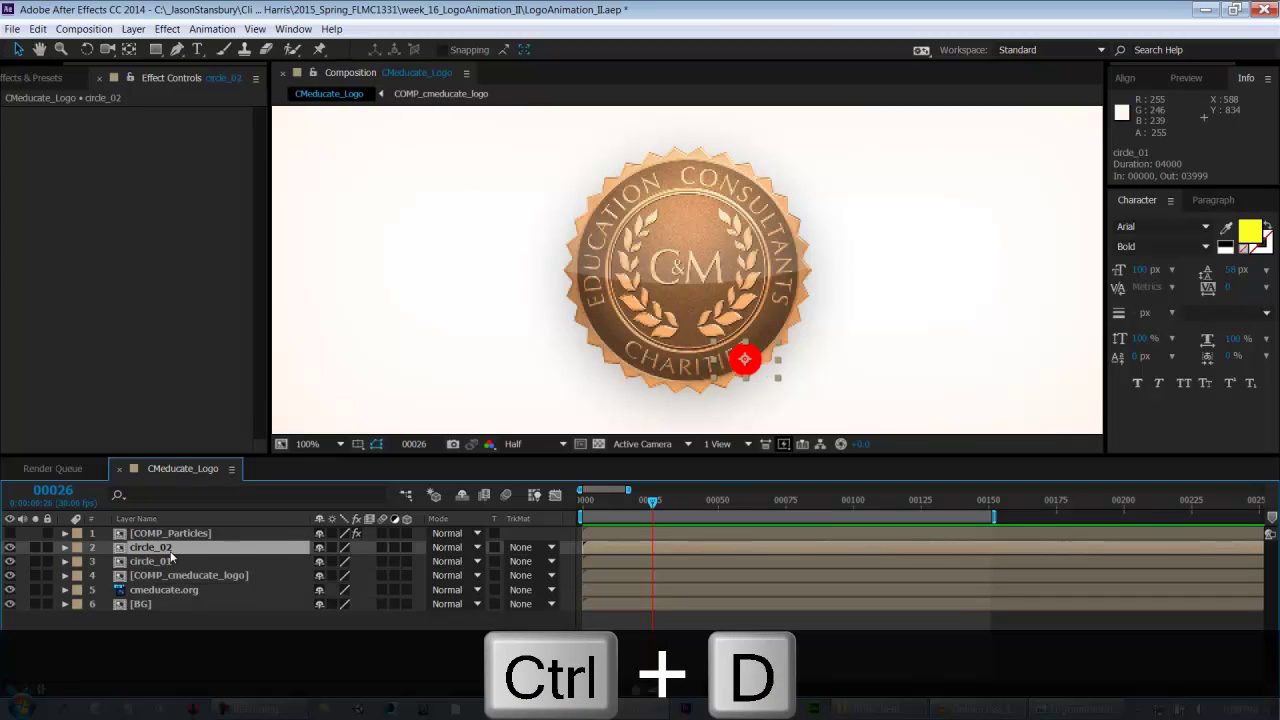
drag(760, 363, 721, 350)
key(s)
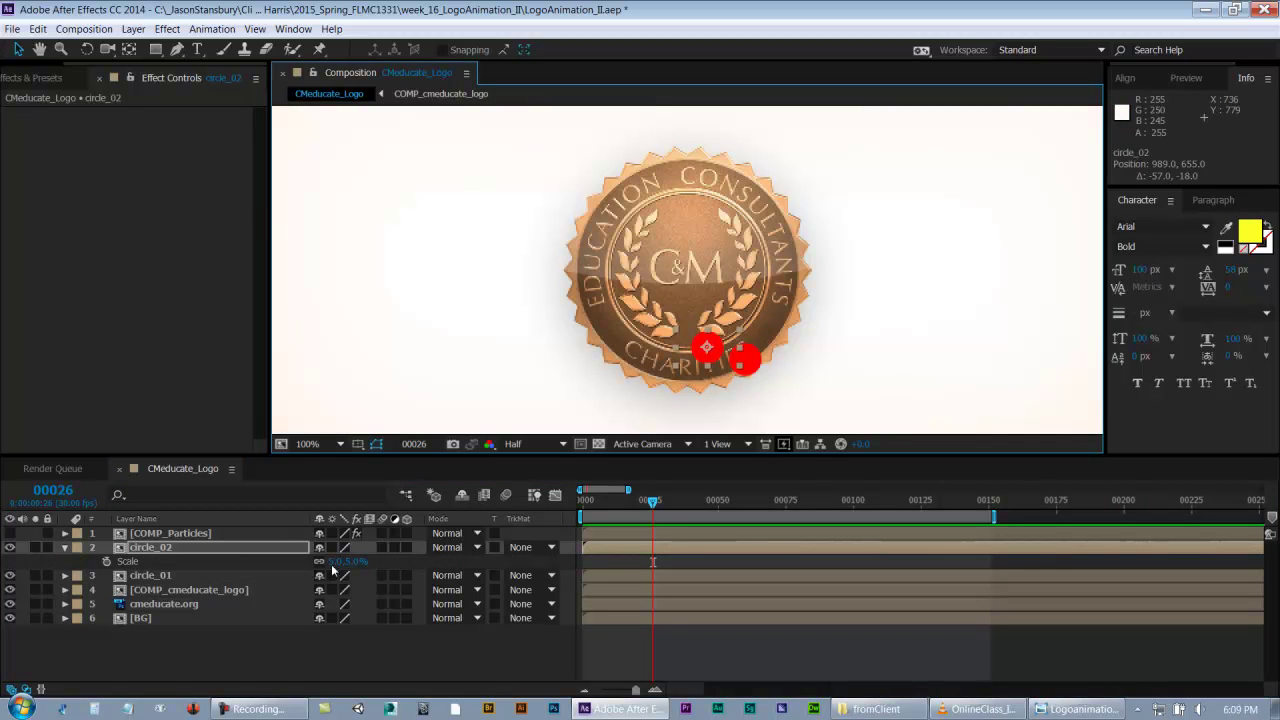
click(335, 563)
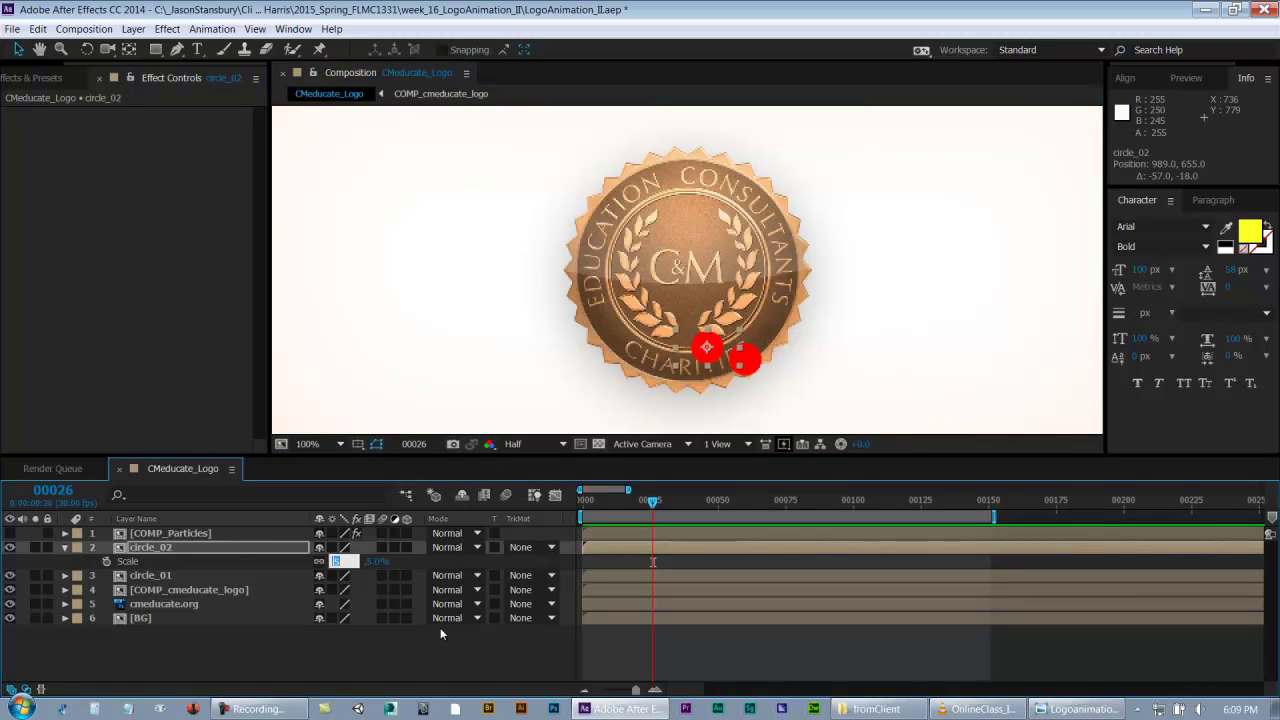
text(10)
key(Return)
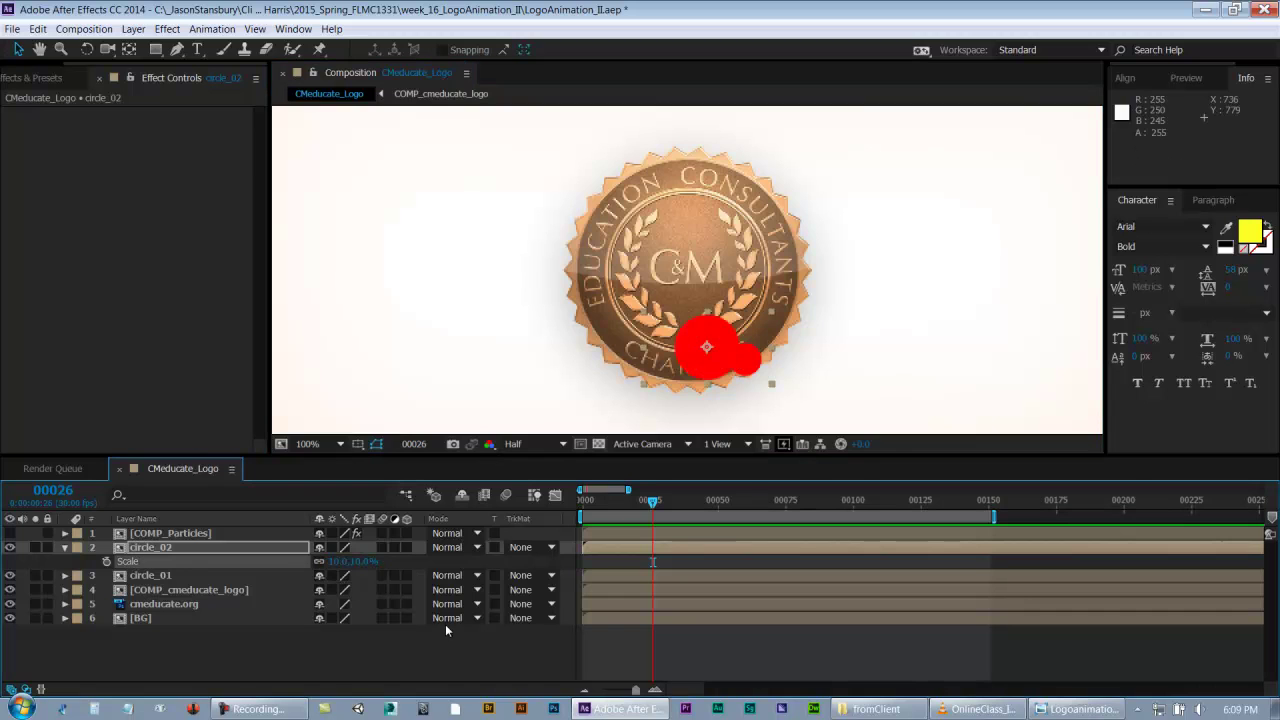
drag(706, 378, 698, 380)
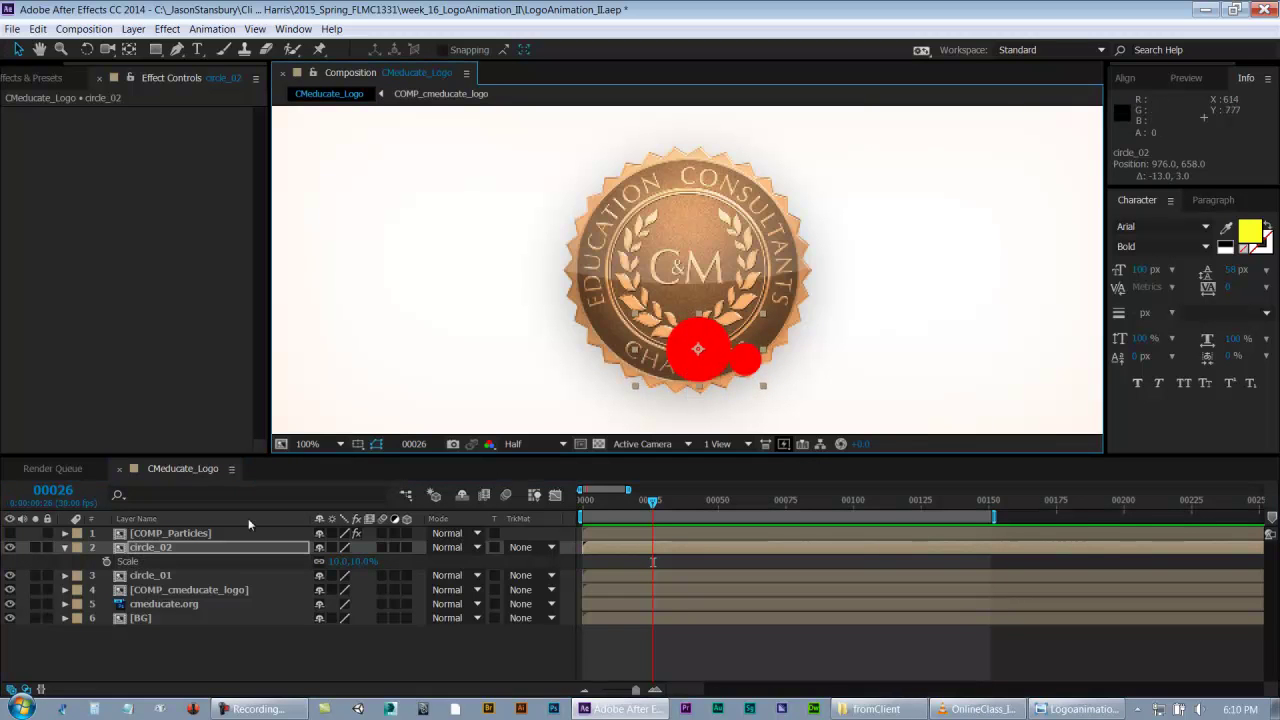
- Reduce circle_02's scale to 7%, trying 8% first, and shift it to about 981, 651
click(338, 563)
text(8)
key(Return)
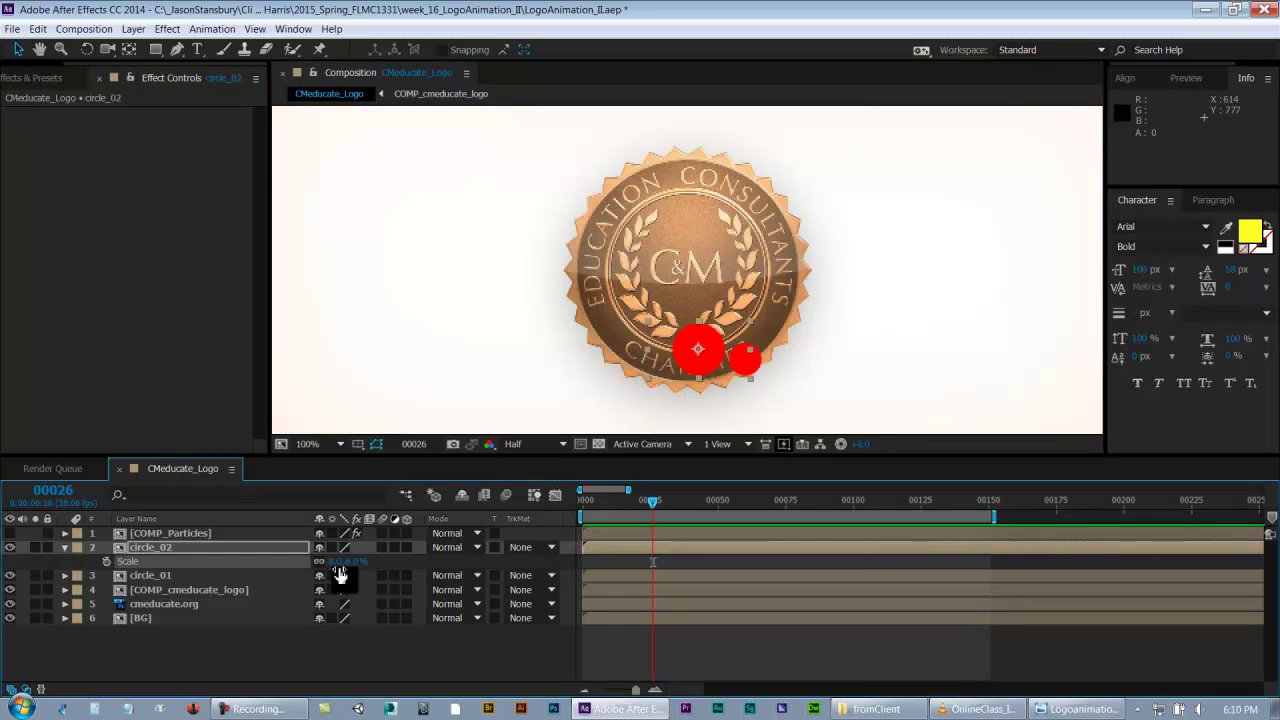
click(338, 564)
text(7)
key(Return)
mouse_move(698, 372)
mouse_down()
mouse_move(706, 381)
mouse_move(702, 363)
mouse_up()
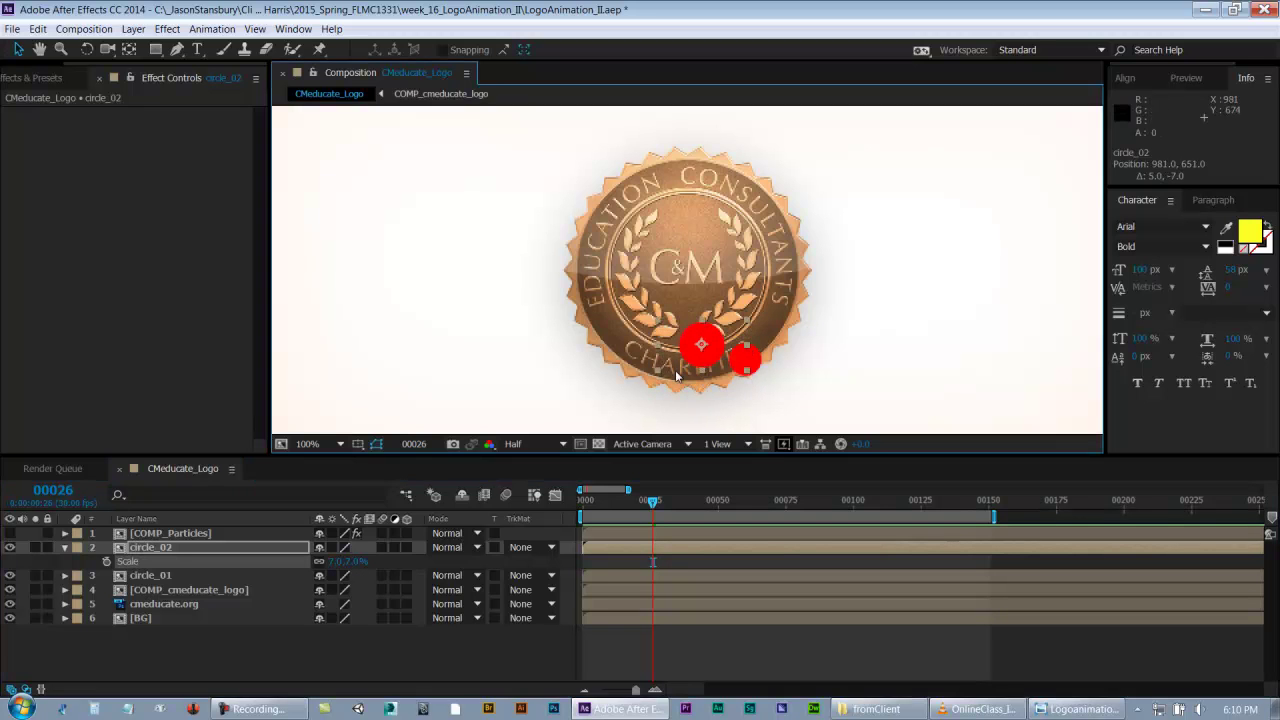
- Duplicate circle_01, move the copy above circle_02 in the layer stack, and place it near the seal's bottom edge at about 953, 706
click(64, 547)
click(158, 561)
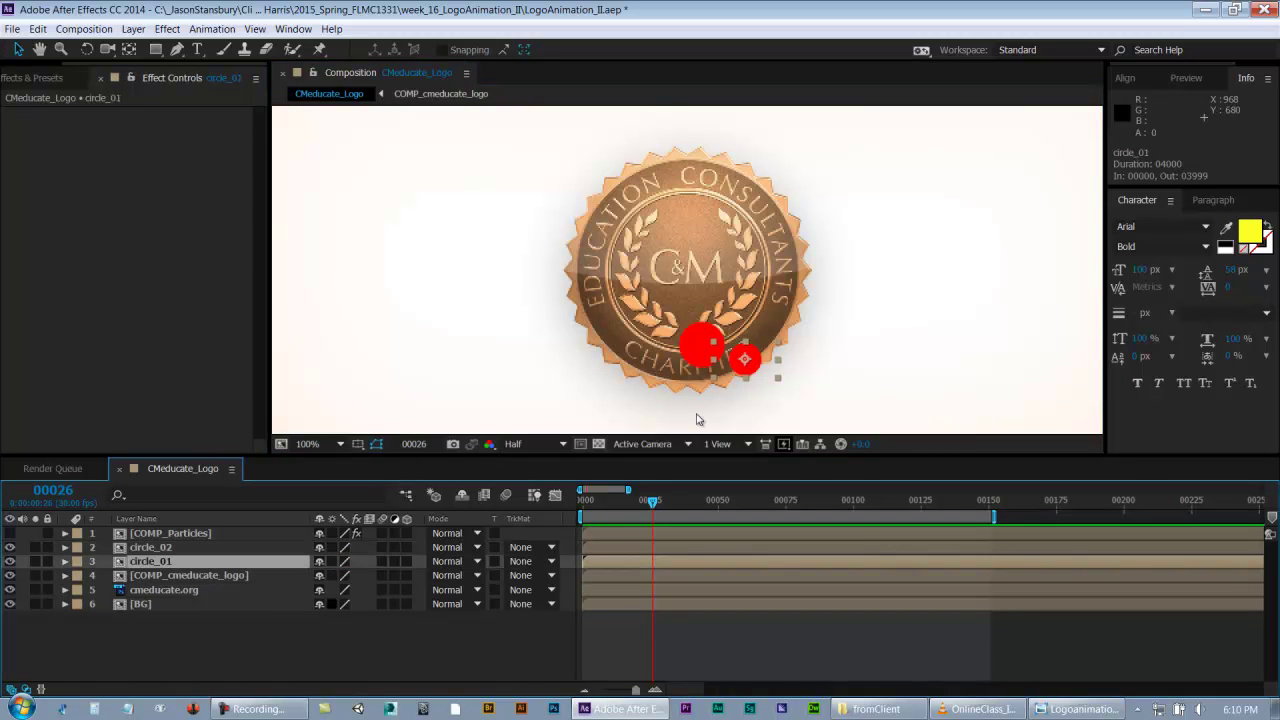
key(ctrl+d)
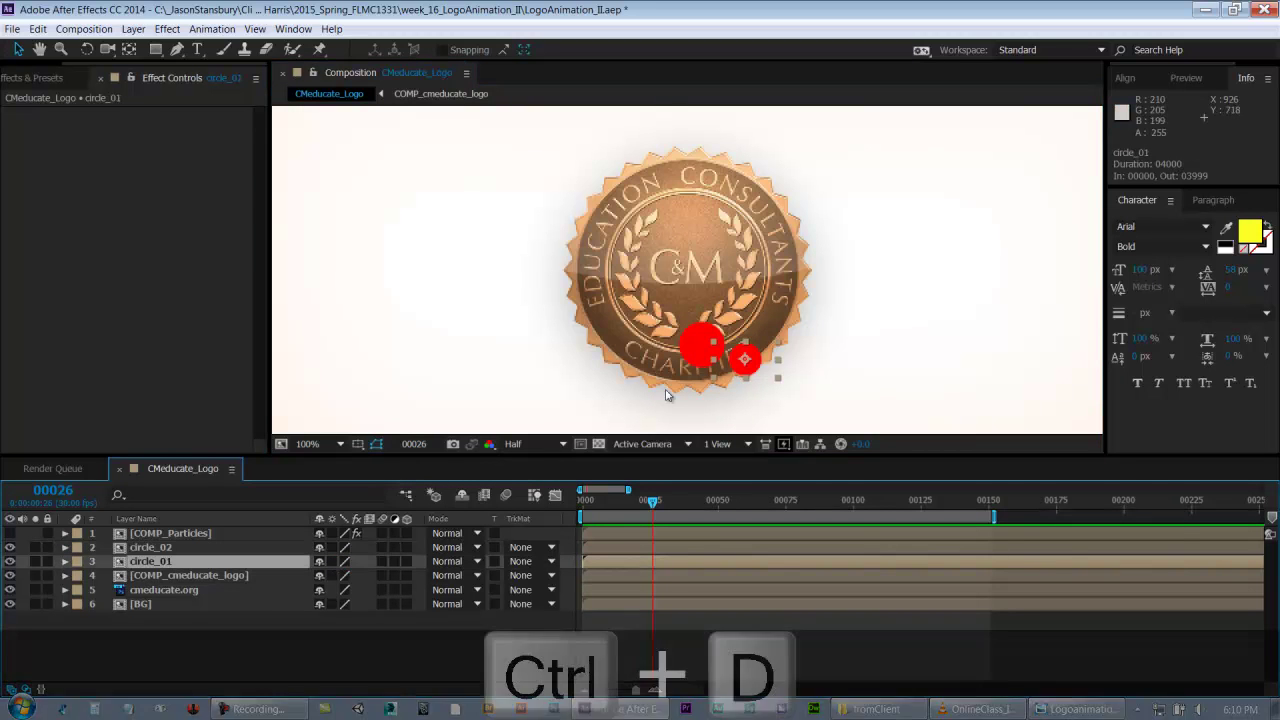
drag(166, 570, 175, 549)
drag(764, 364, 703, 390)
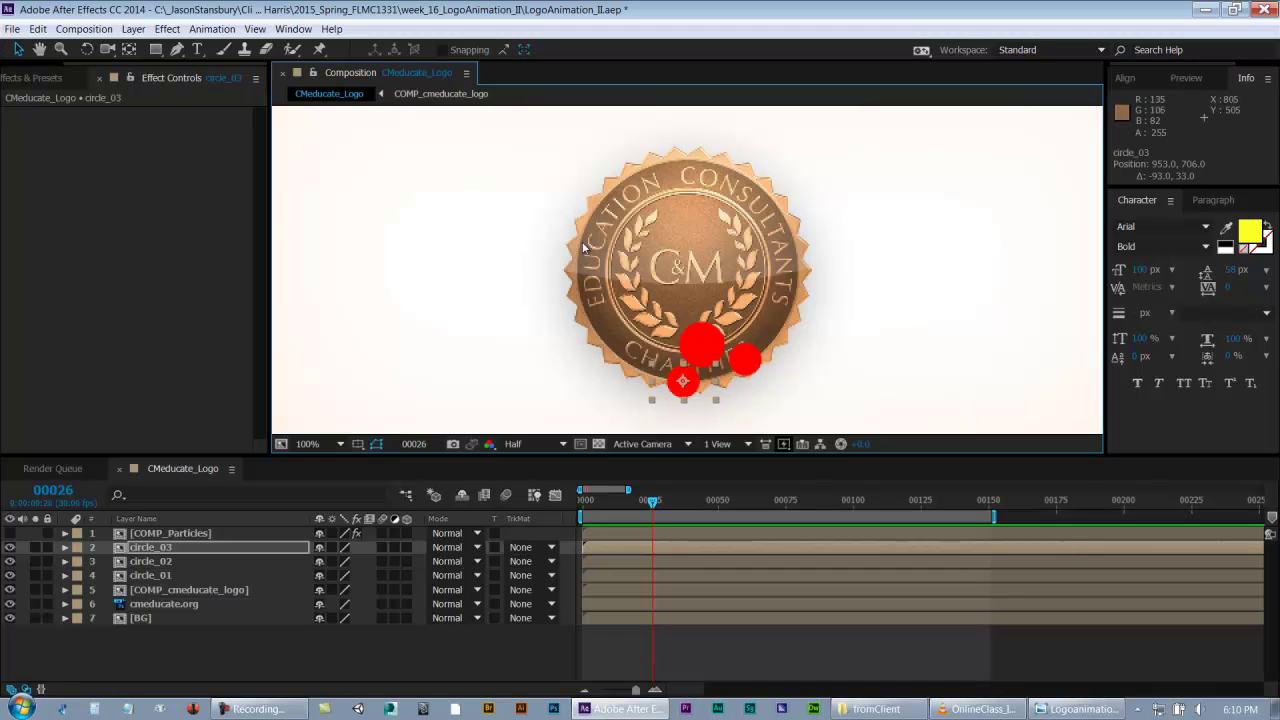
- Duplicate circle_03 and place the copy over the lower part of the left laurel at about 896, 605, undoing an accidental resize
key(Return)
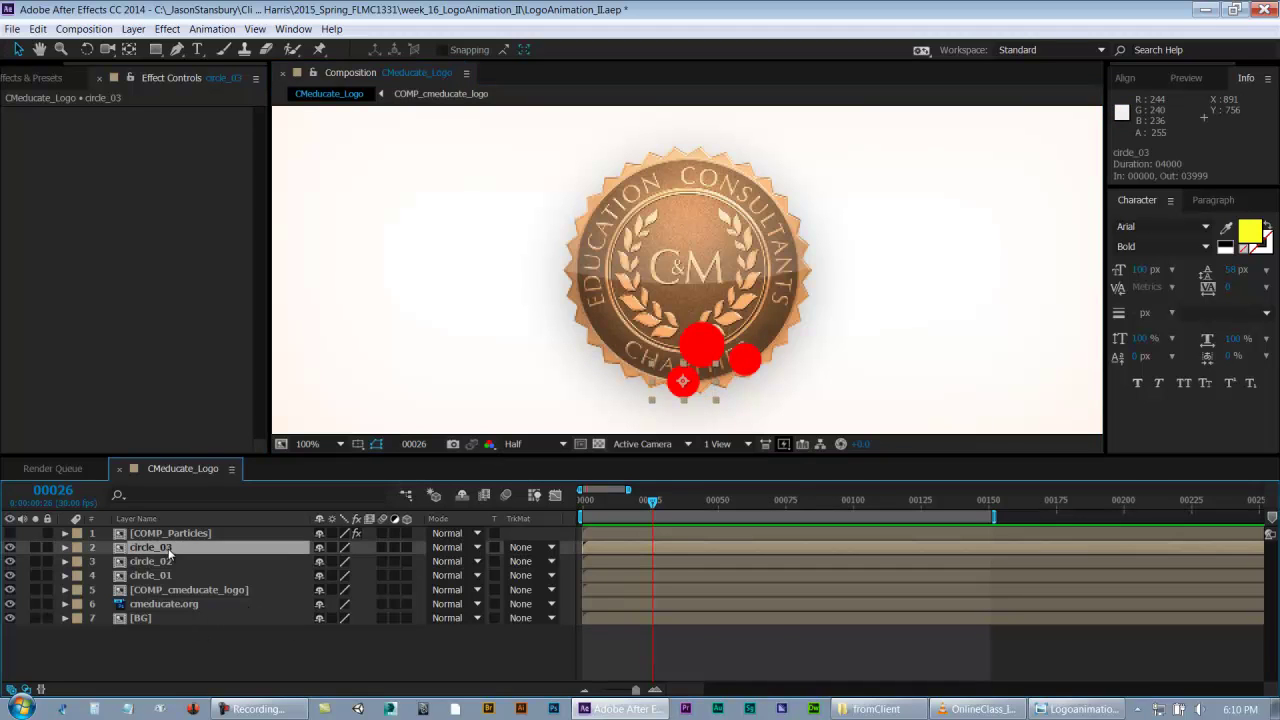
key(ctrl+d)
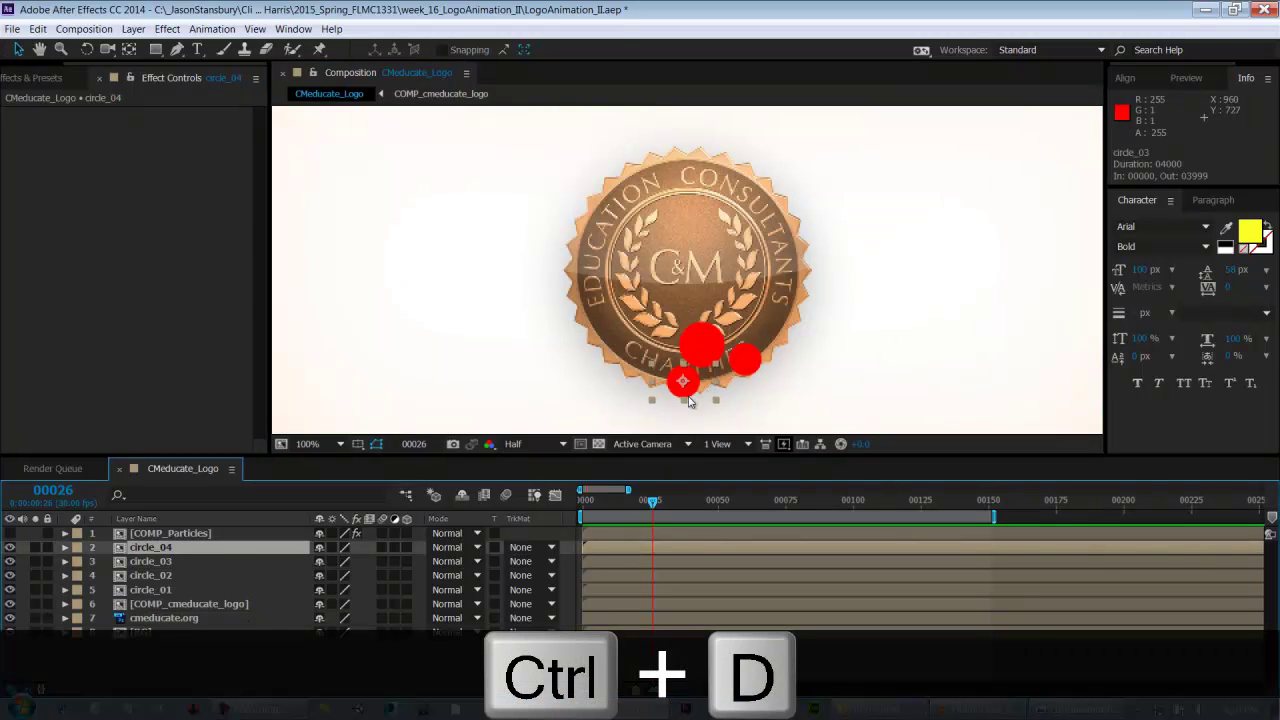
key(ctrl+z)
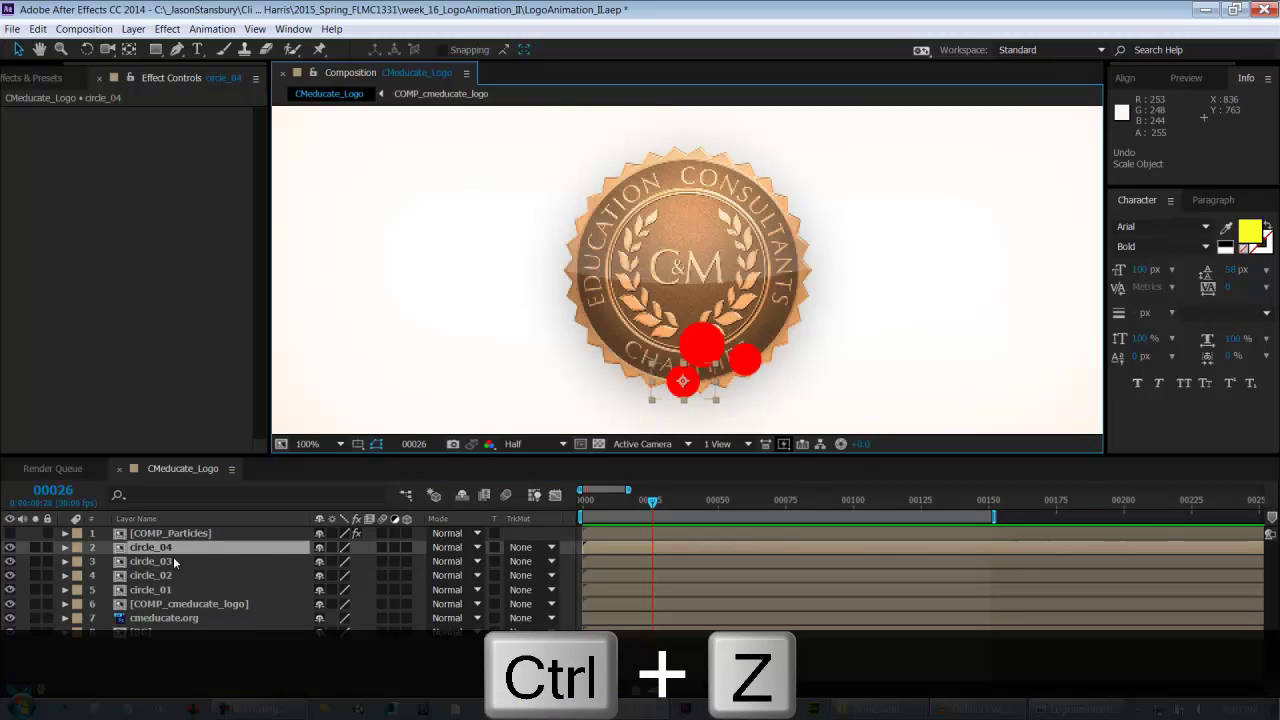
drag(705, 390, 666, 321)
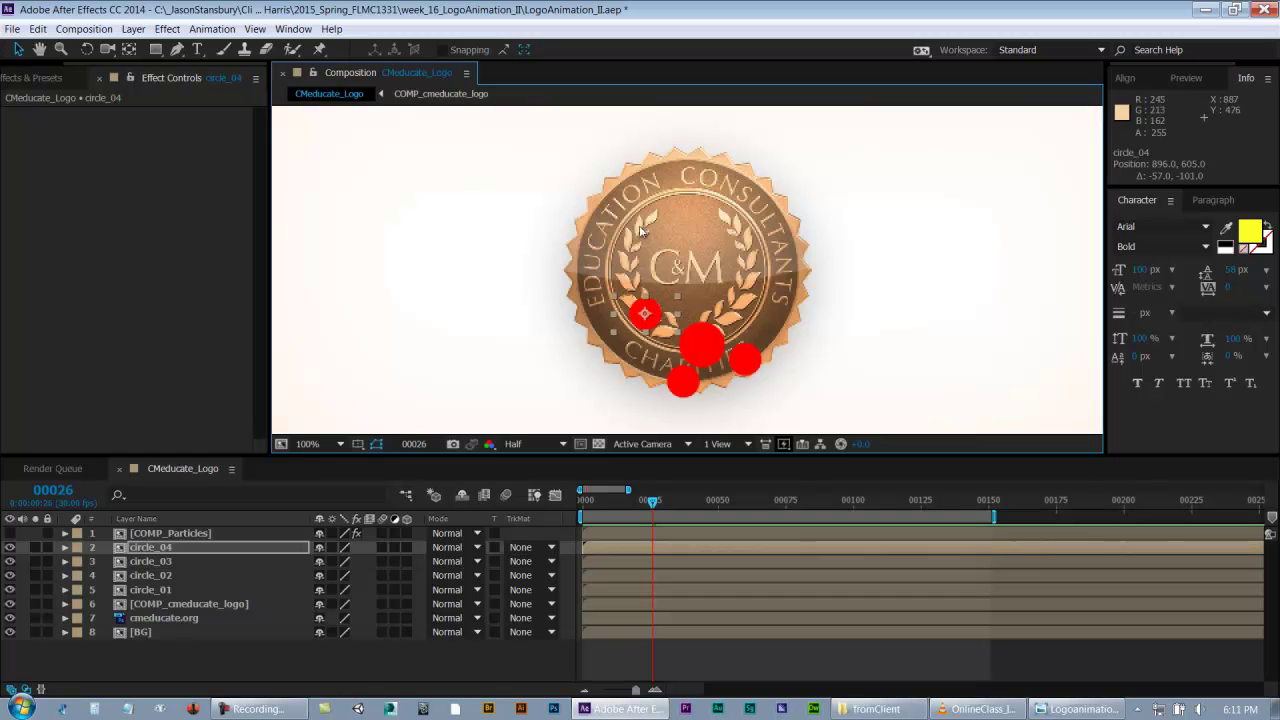
- Duplicate circle_02, move the copy above circle_04 in the layer stack, and place it at about 922, 666
click(697, 356)
click(162, 590)
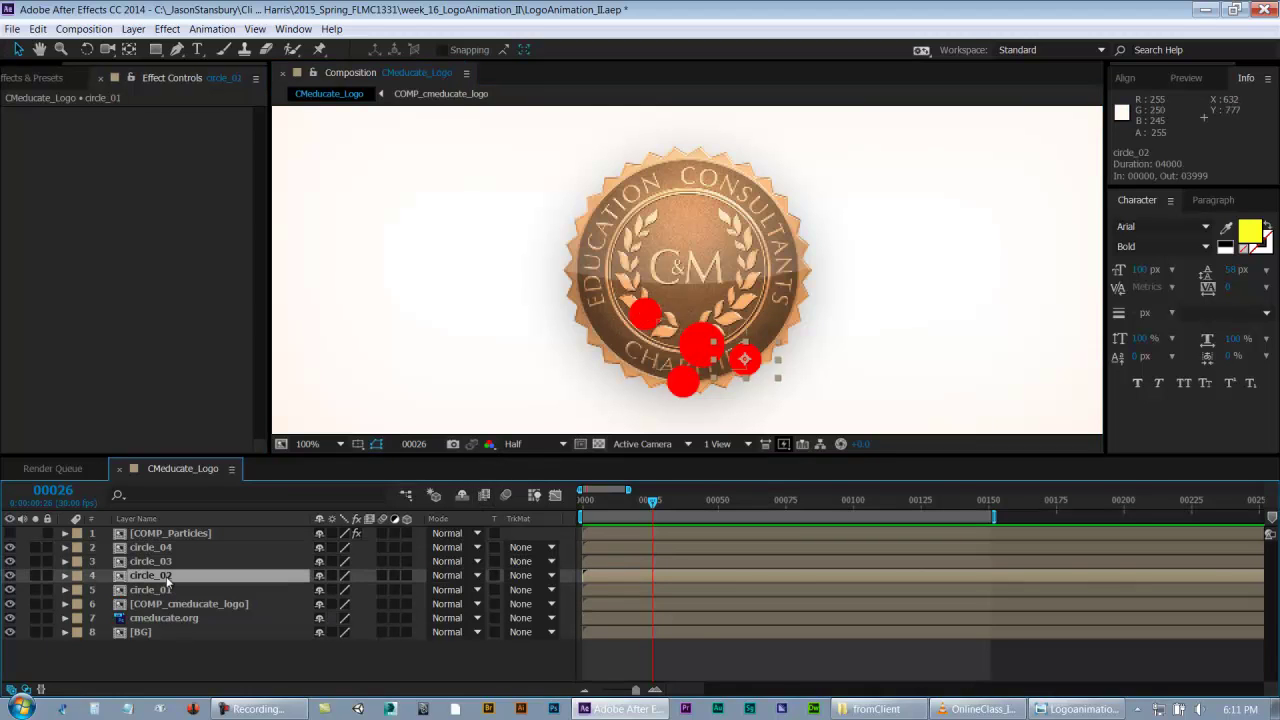
click(166, 576)
key(ctrl+d)
drag(166, 576, 171, 544)
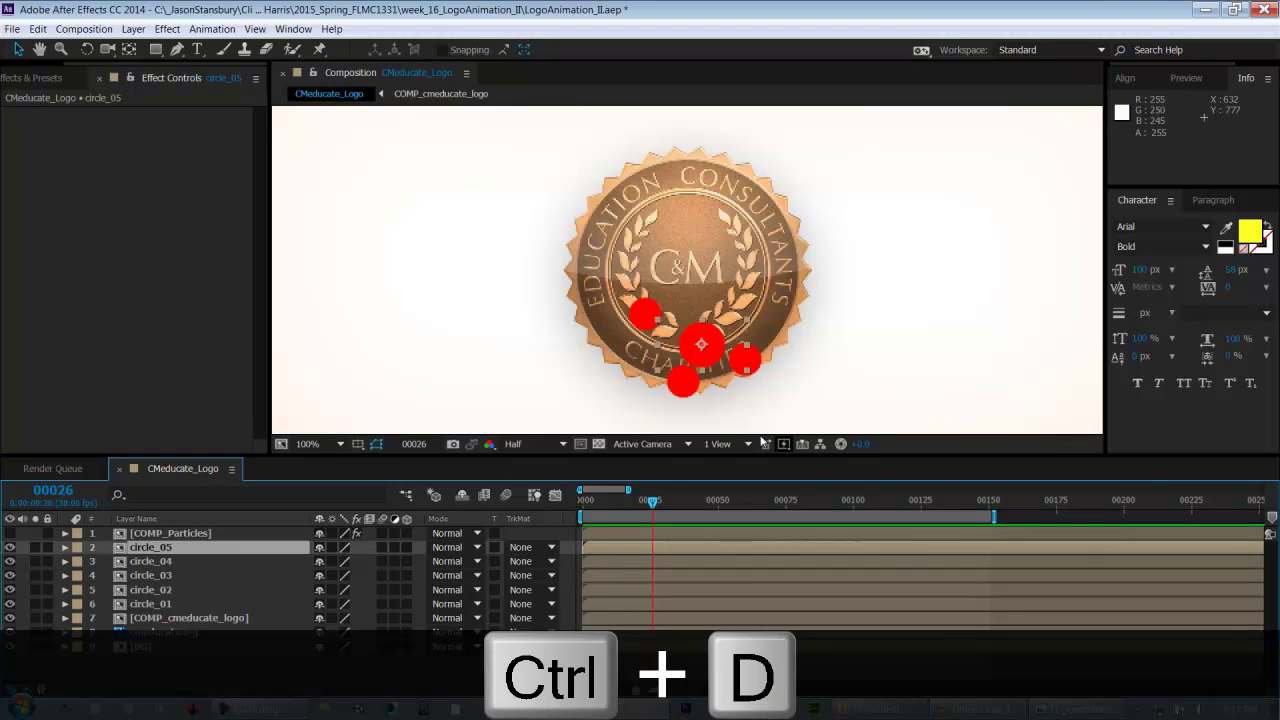
drag(720, 356, 681, 370)
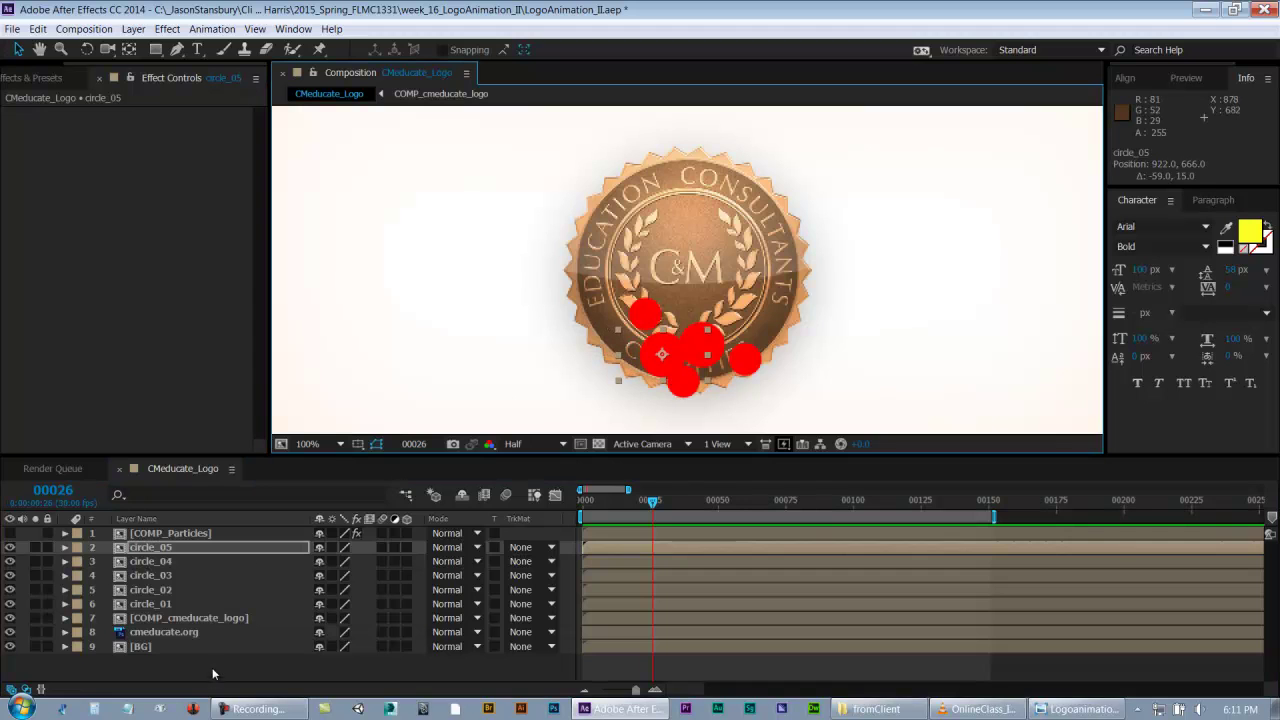
- Duplicate circle_01, place the copy over the seal's lower left at about 870, 677, and move it above circle_05 in the stack
click(212, 674)
click(160, 565)
click(169, 551)
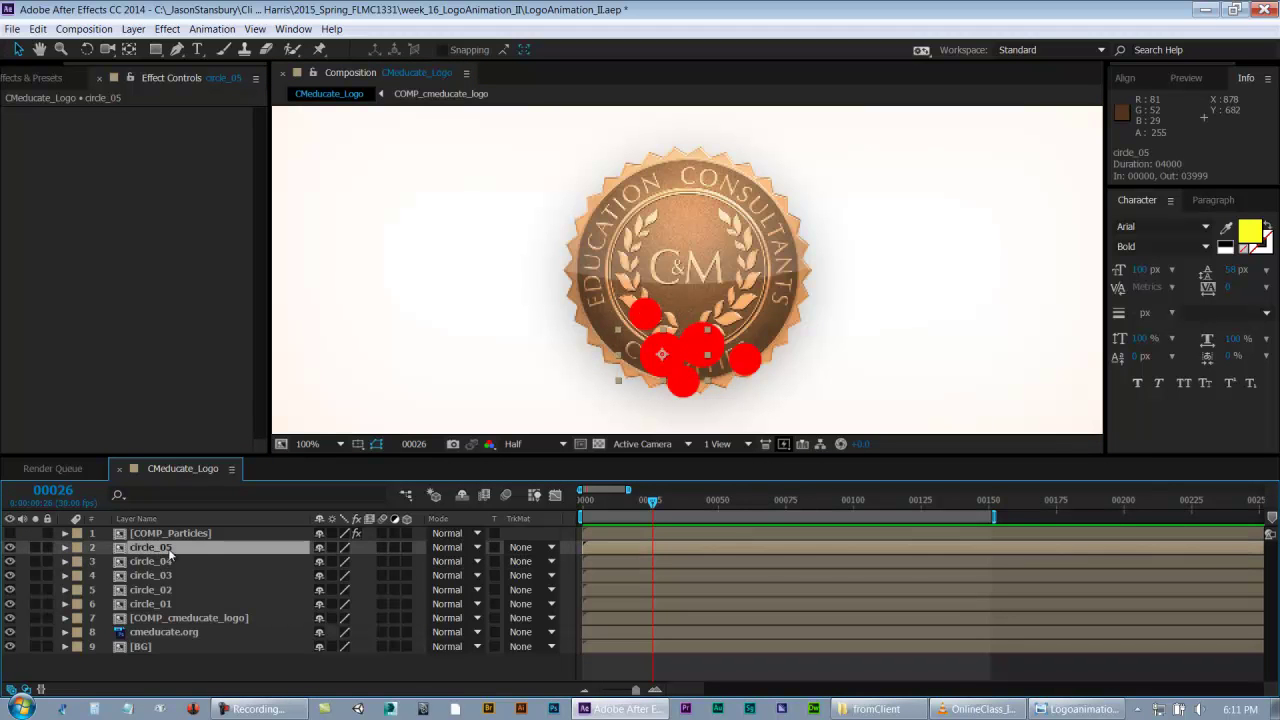
click(171, 604)
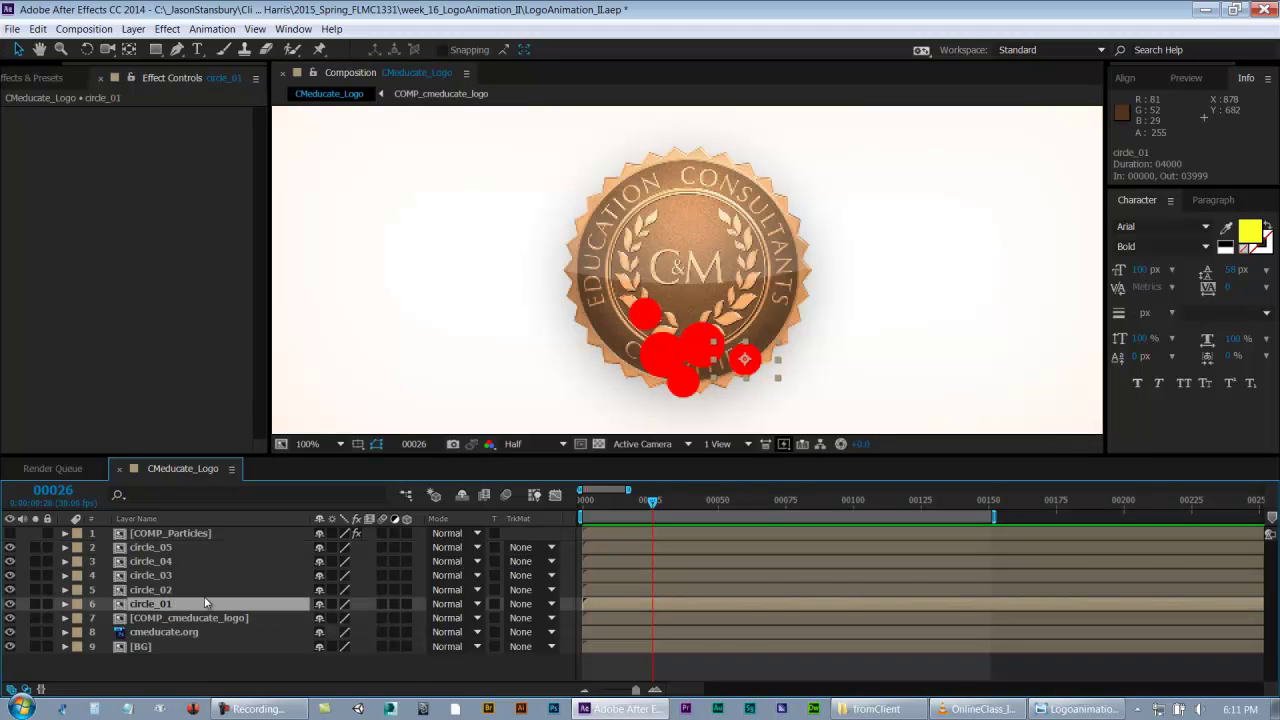
key(ctrl+d)
drag(756, 376, 645, 379)
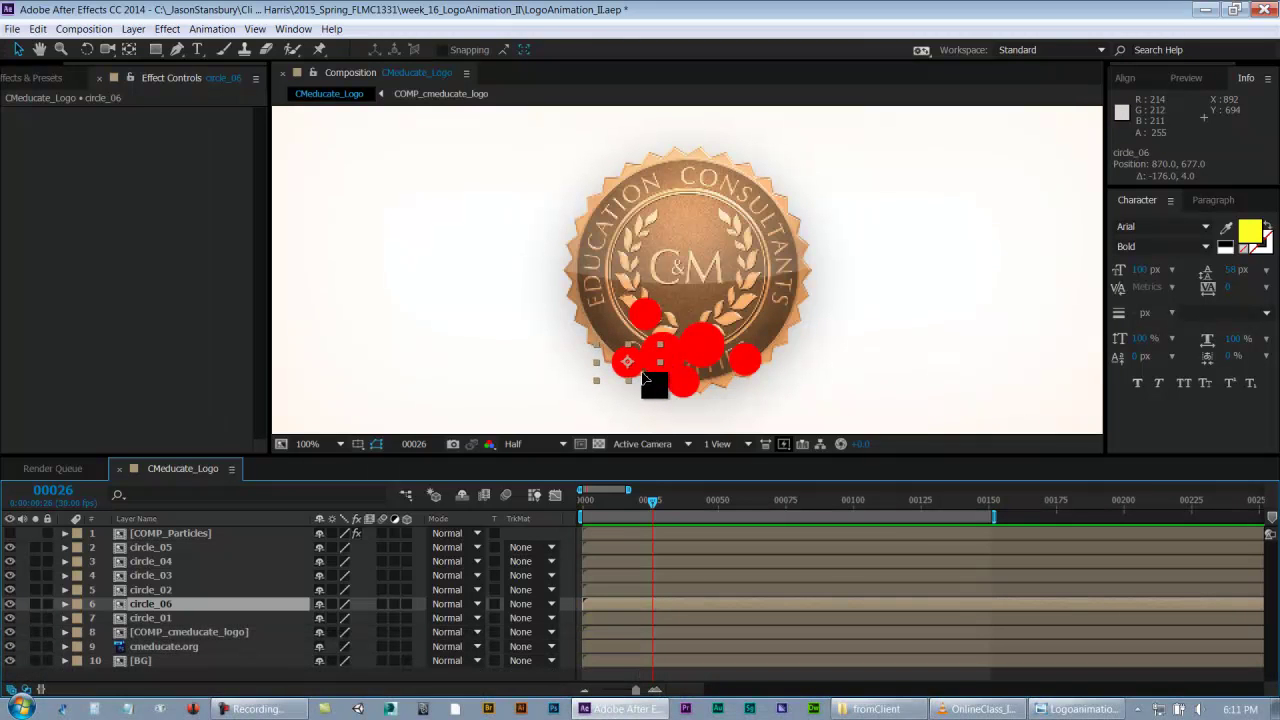
click(167, 619)
drag(166, 605, 150, 548)
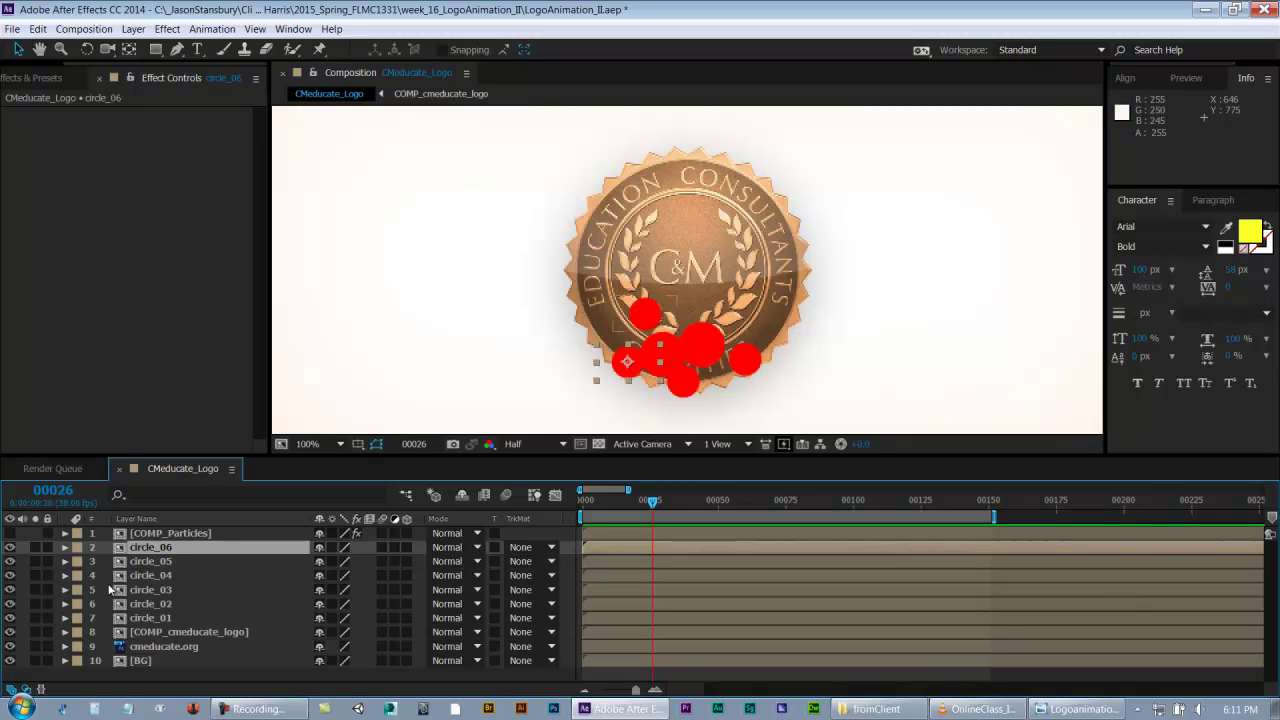
- Duplicate circle_05, move the copy above circle_06 in the stack, and place it near the seal's bottom edge at about 1000, 699
click(155, 562)
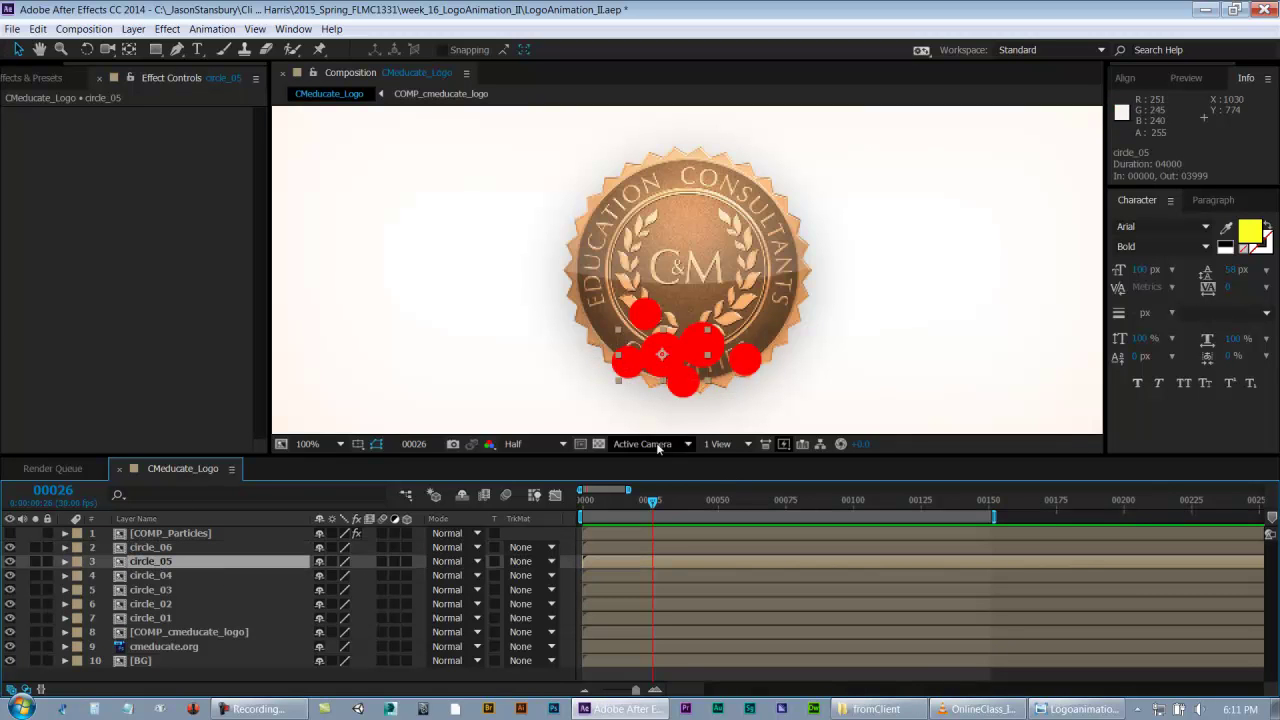
key(ctrl+d)
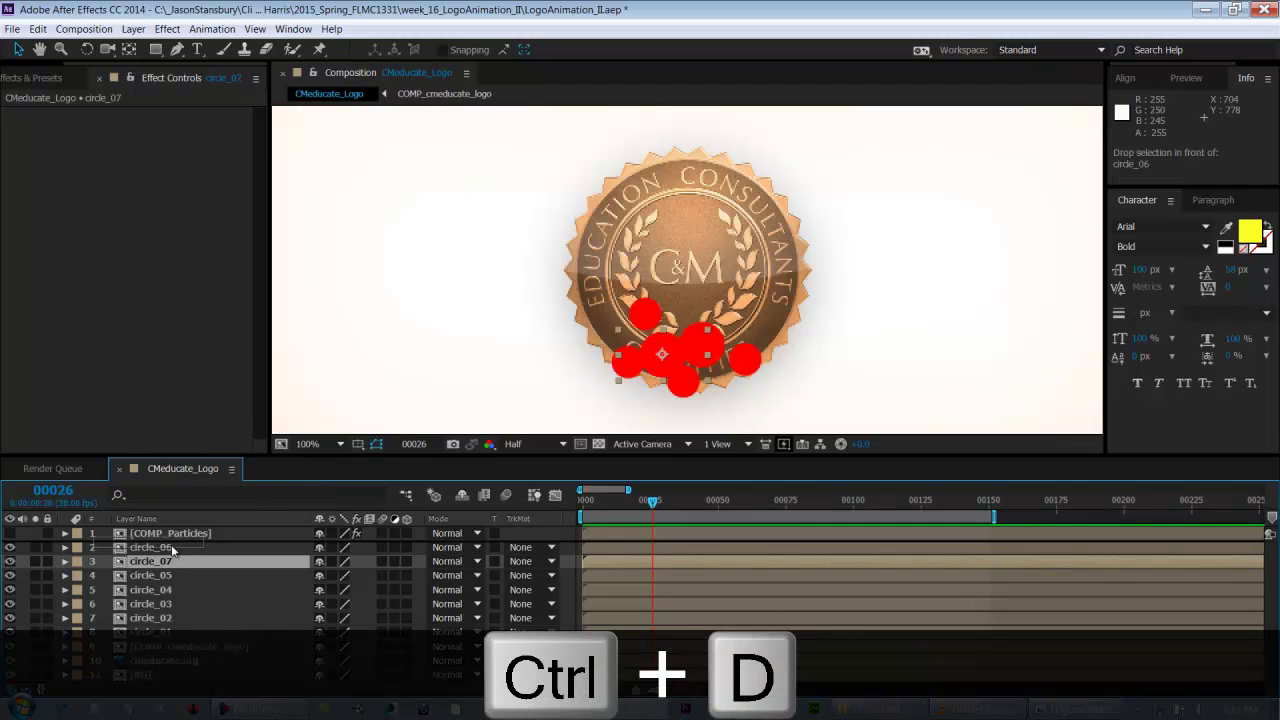
drag(652, 375, 704, 396)
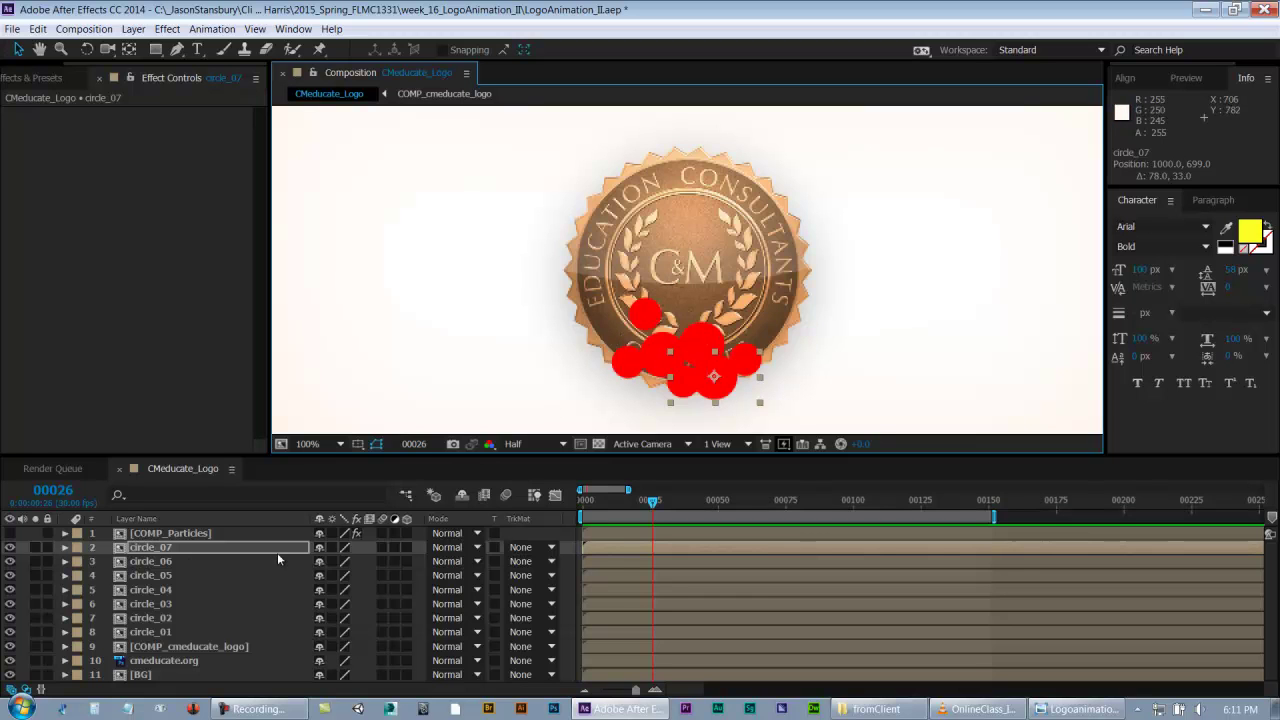
- Duplicate circle_01, move the copy above circle_07 in the stack, and place it left of the laurel at about 840, 603
click(191, 632)
key(ctrl+d)
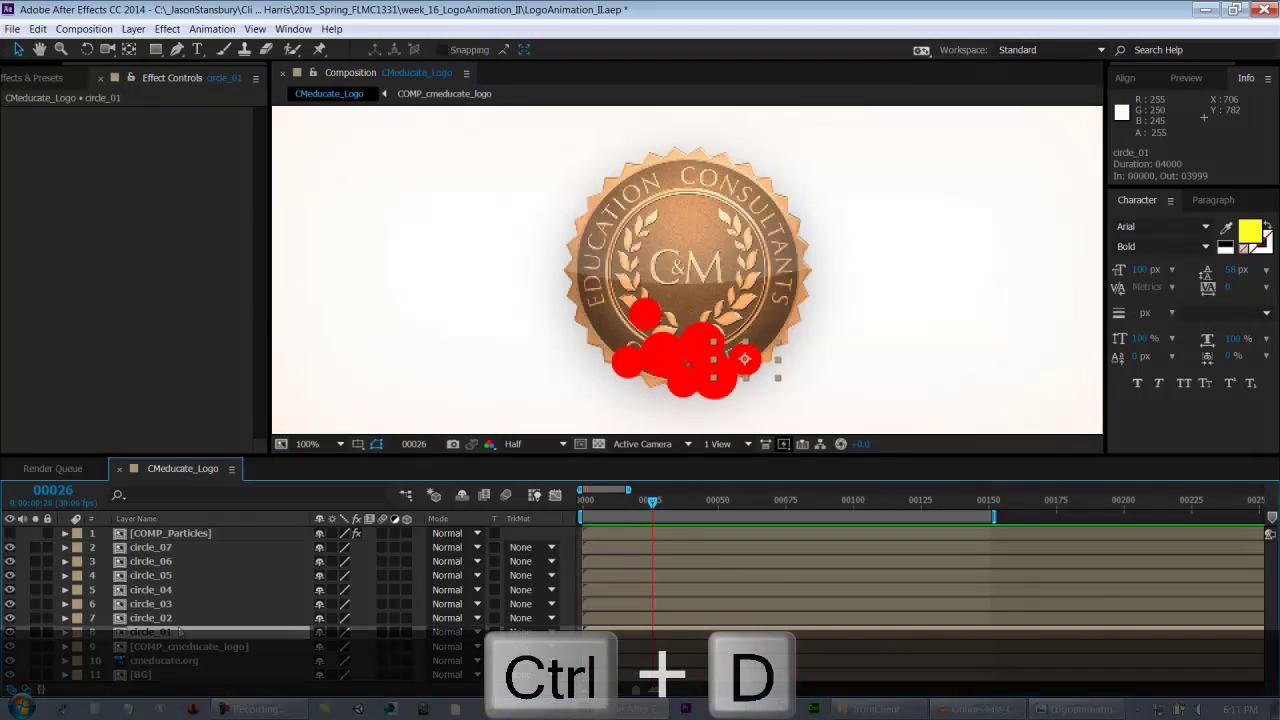
drag(193, 629, 192, 545)
drag(747, 375, 621, 325)
- Reduce circle_08's scale to 3%, trying 4% first, and nudge it to about 836.5, 604
key(s)
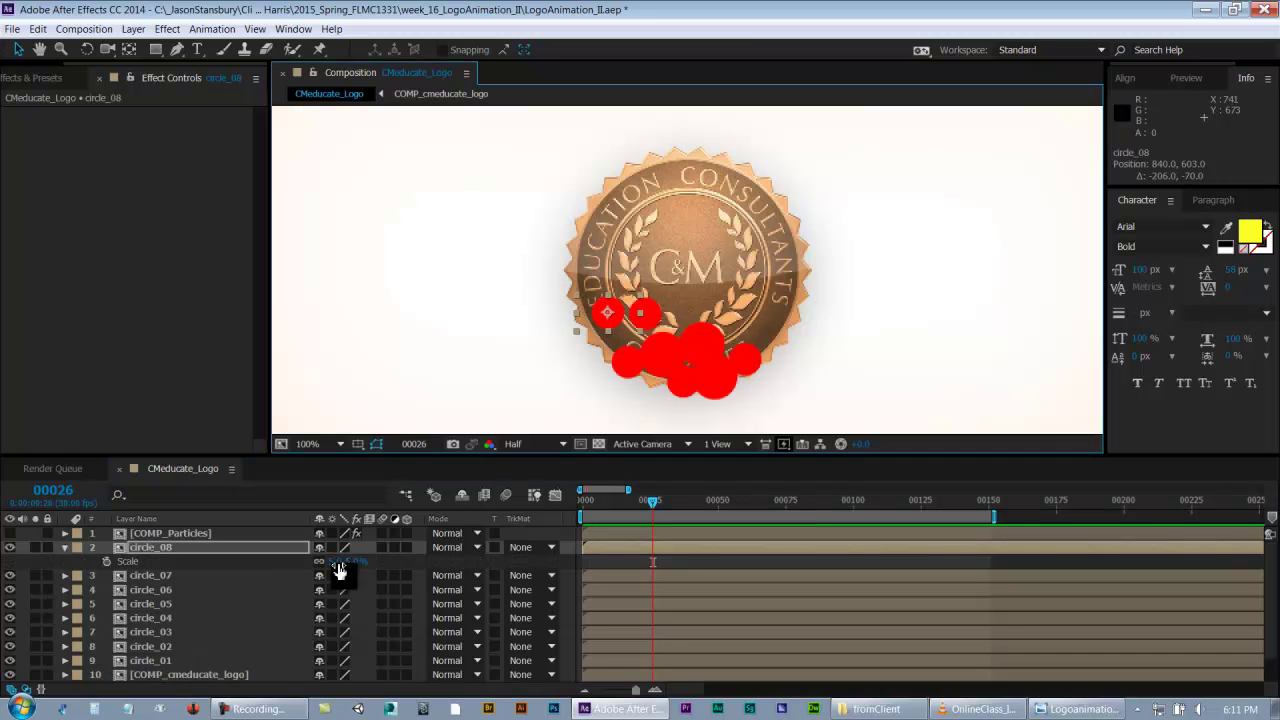
click(338, 564)
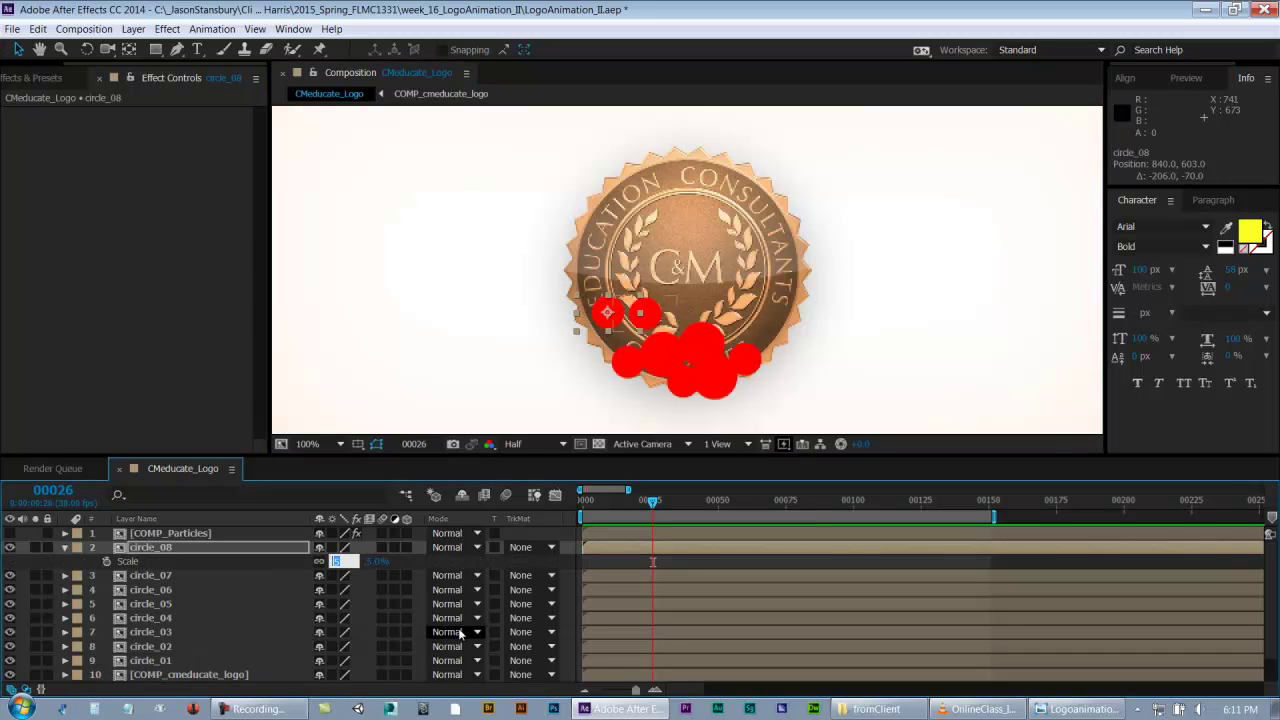
key(Return)
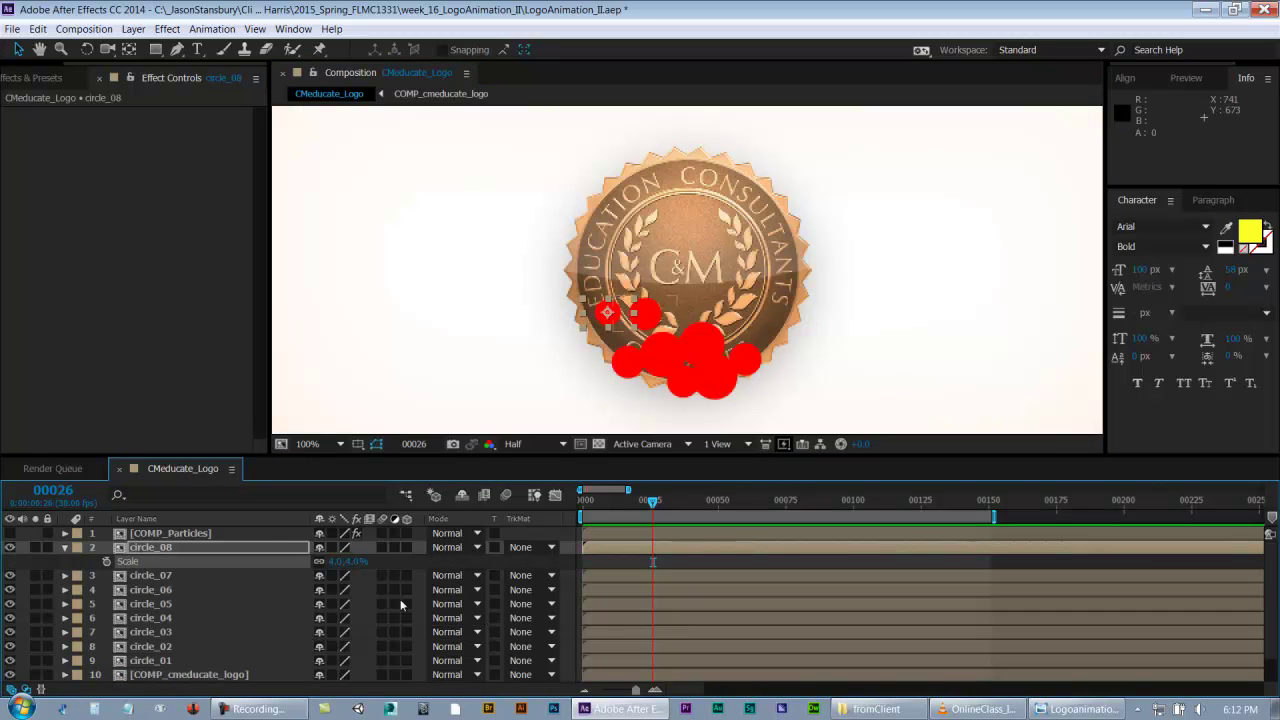
drag(338, 570, 332, 571)
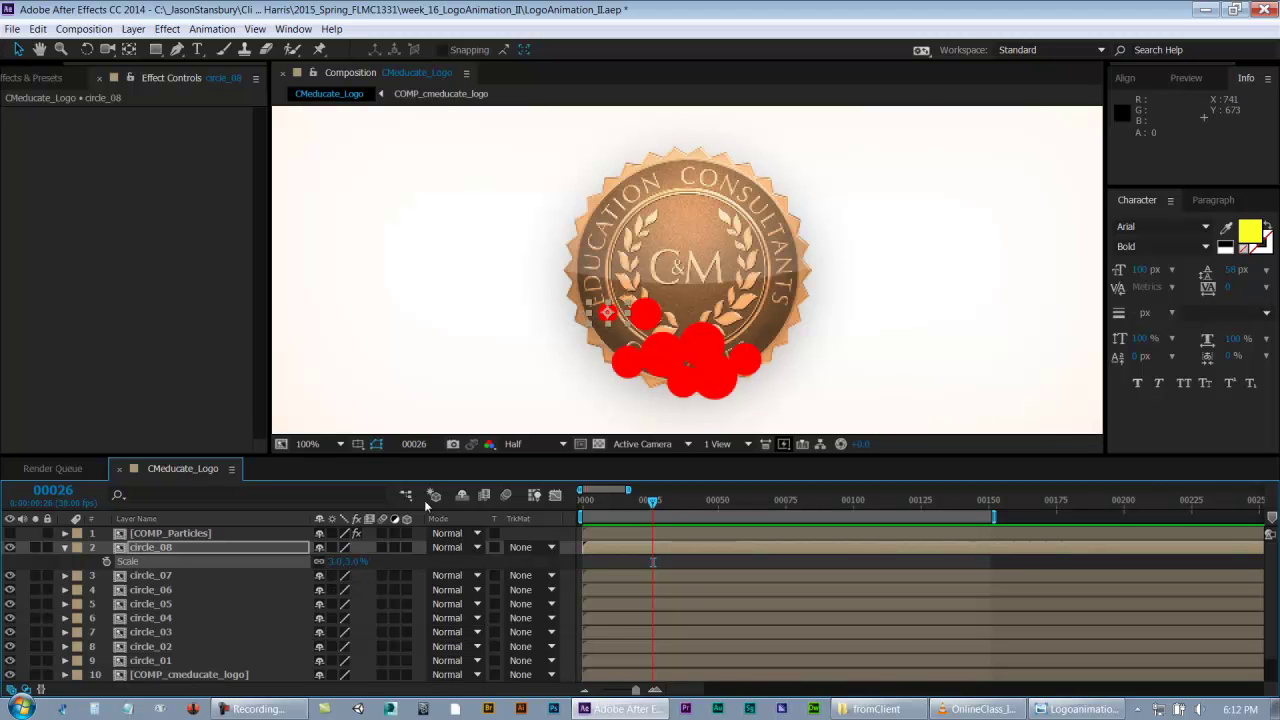
drag(629, 383, 639, 333)
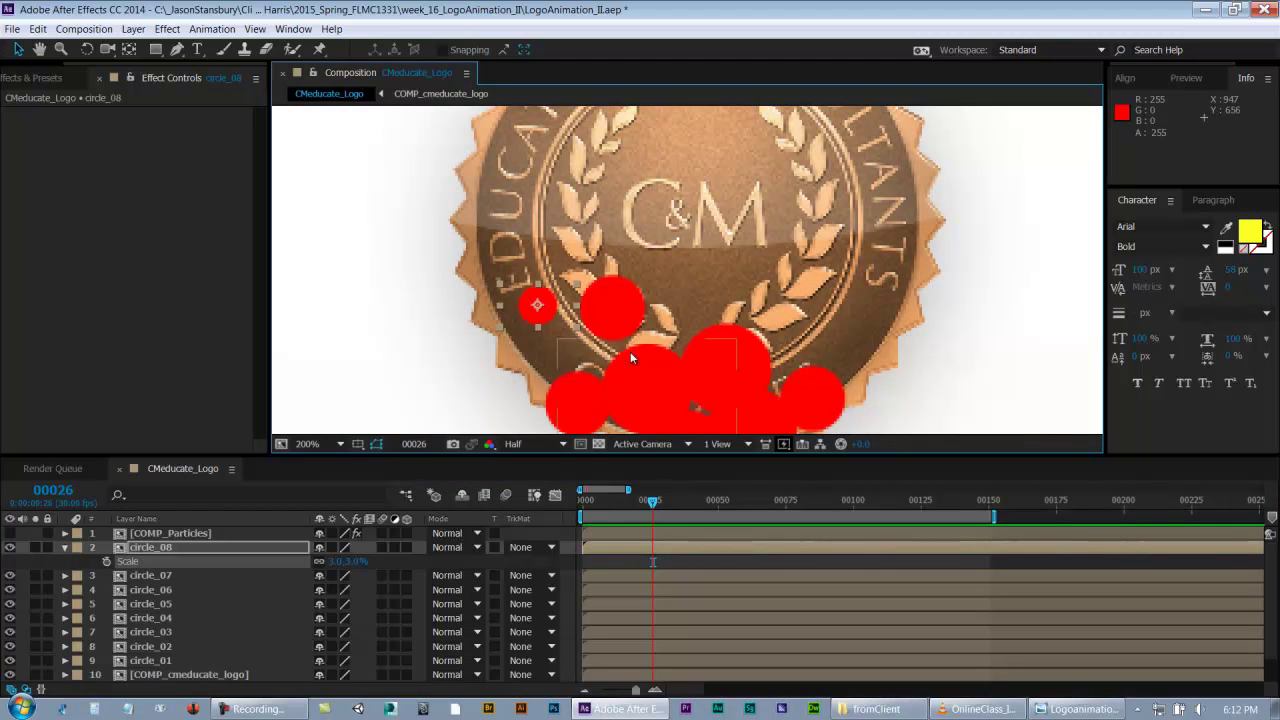
mouse_move(549, 325)
mouse_down()
mouse_move(557, 314)
mouse_move(540, 294)
mouse_move(548, 320)
mouse_up()
key(slash)
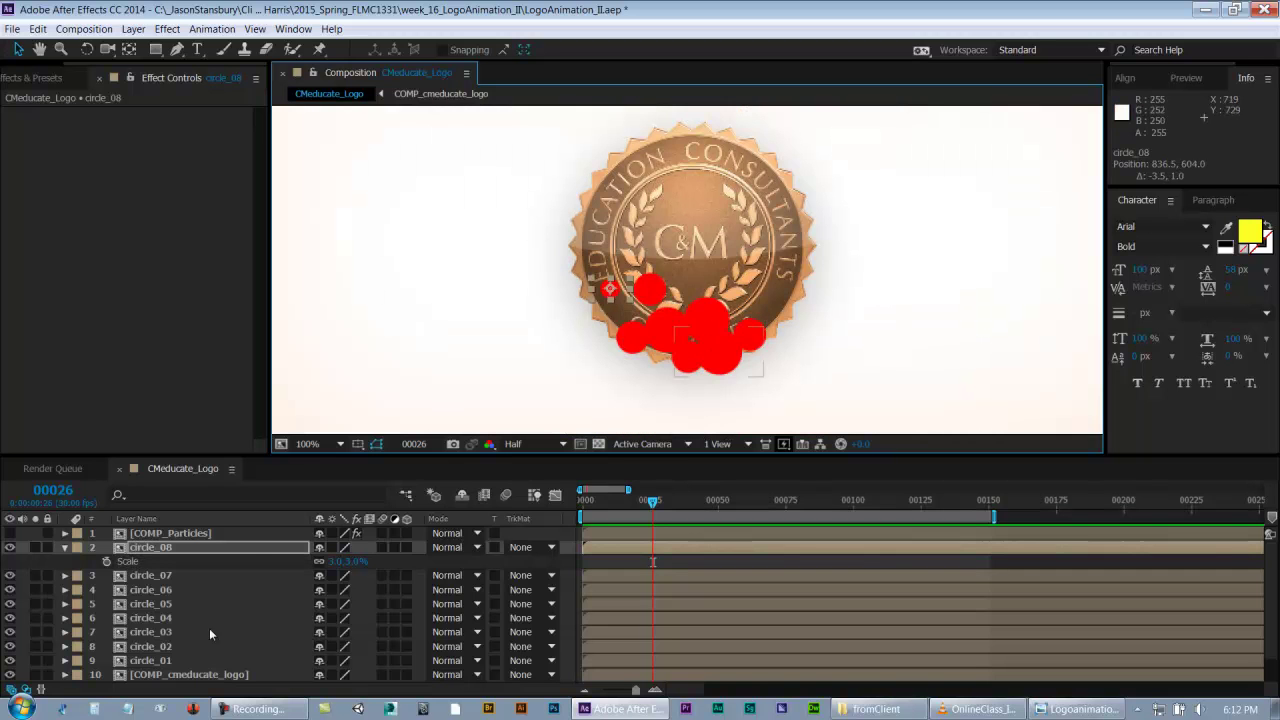
- Duplicate circle_01, move the copy above circle_08 in the stack, and place it on the seal's left edge at about 796, 572
click(142, 549)
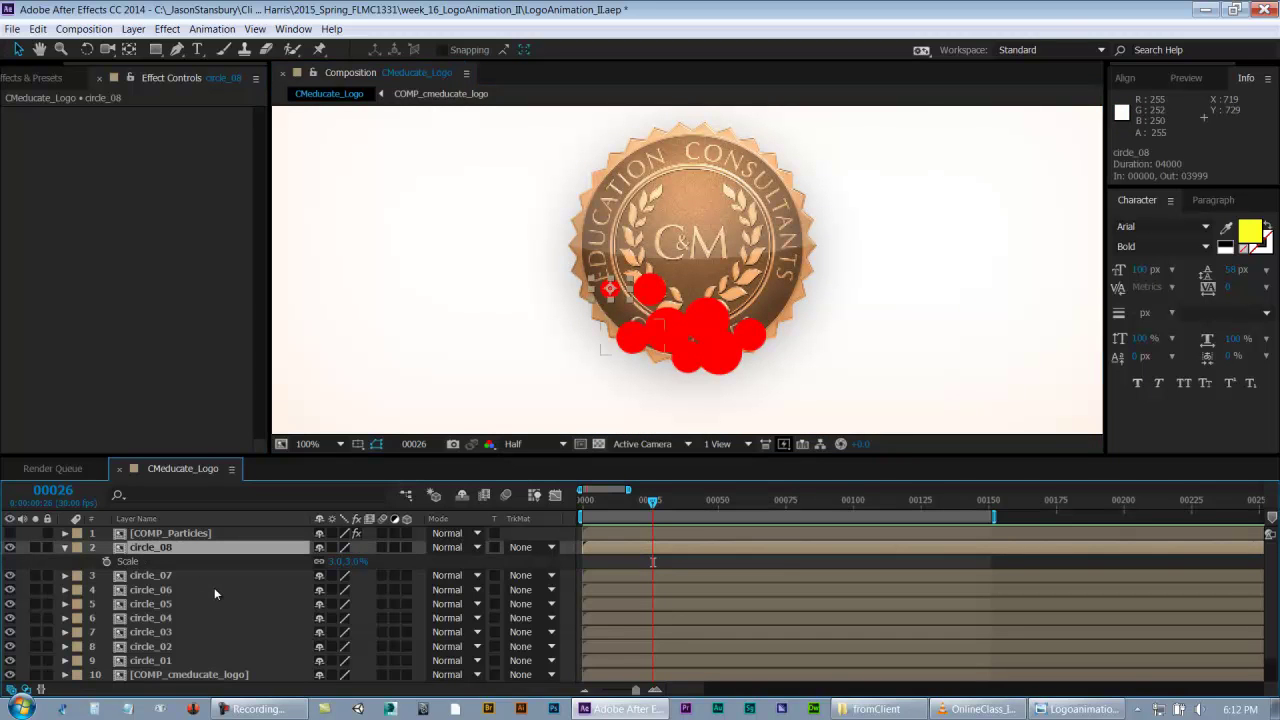
click(174, 579)
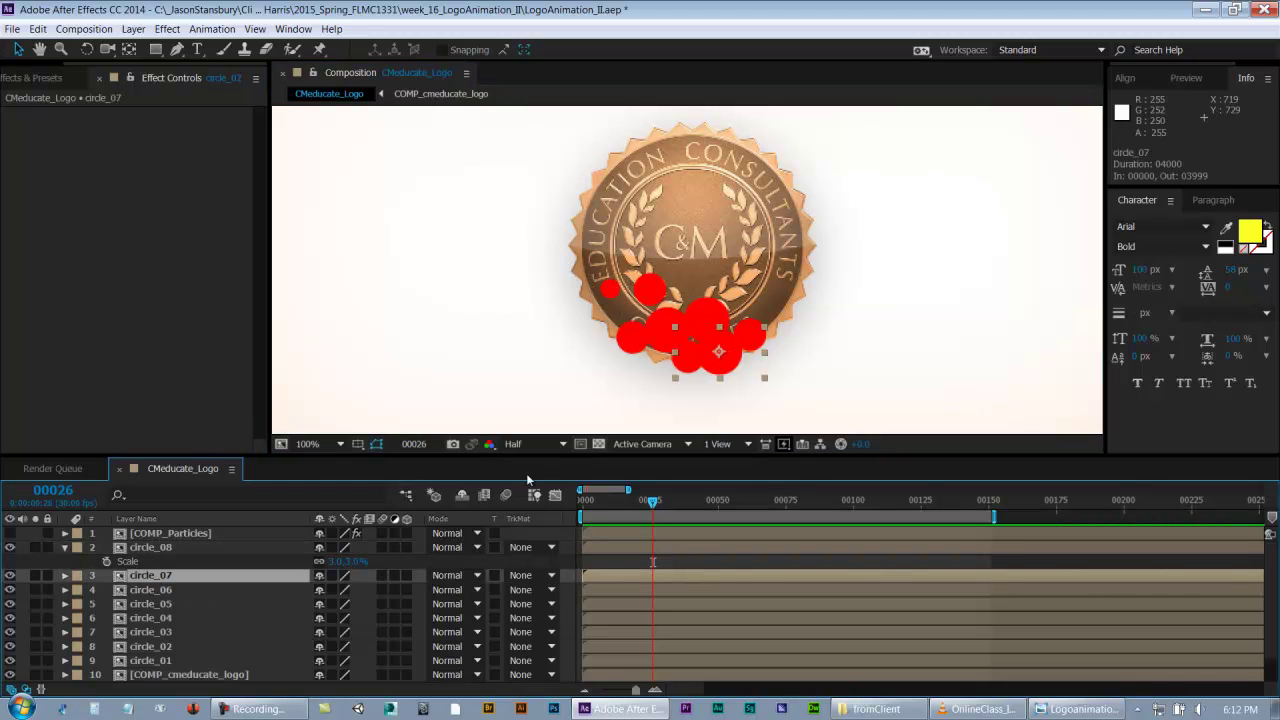
click(137, 662)
key(ctrl+d)
drag(137, 662, 168, 552)
click(65, 561)
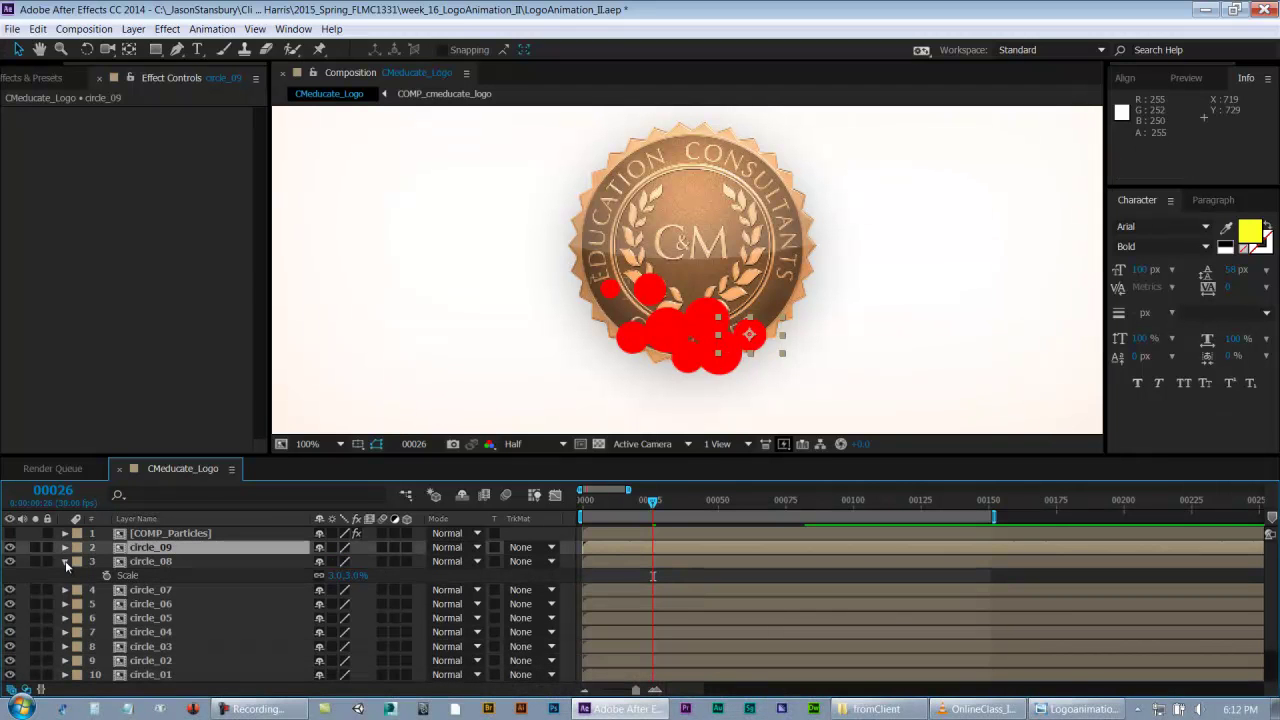
drag(763, 343, 600, 275)
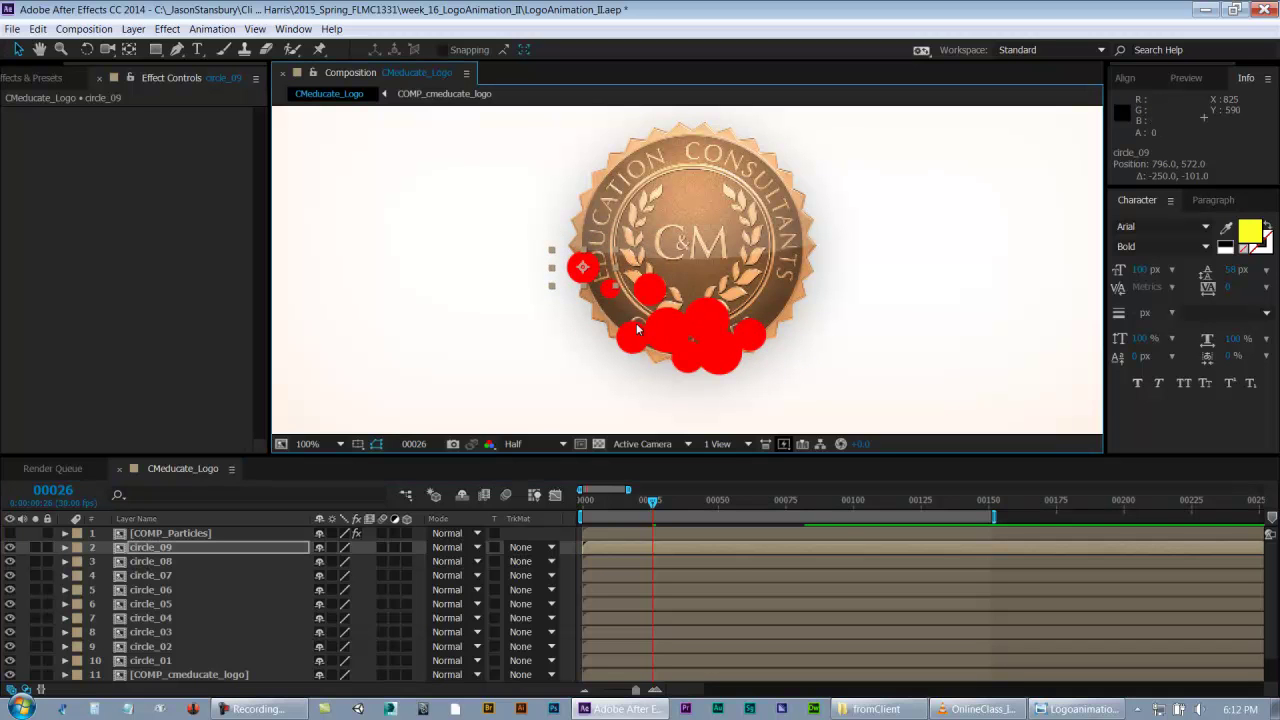
- Duplicate circle_08, move the copy above circle_09 in the stack, and place it on the upper left laurel at about 870.5, 499
click(170, 648)
click(171, 564)
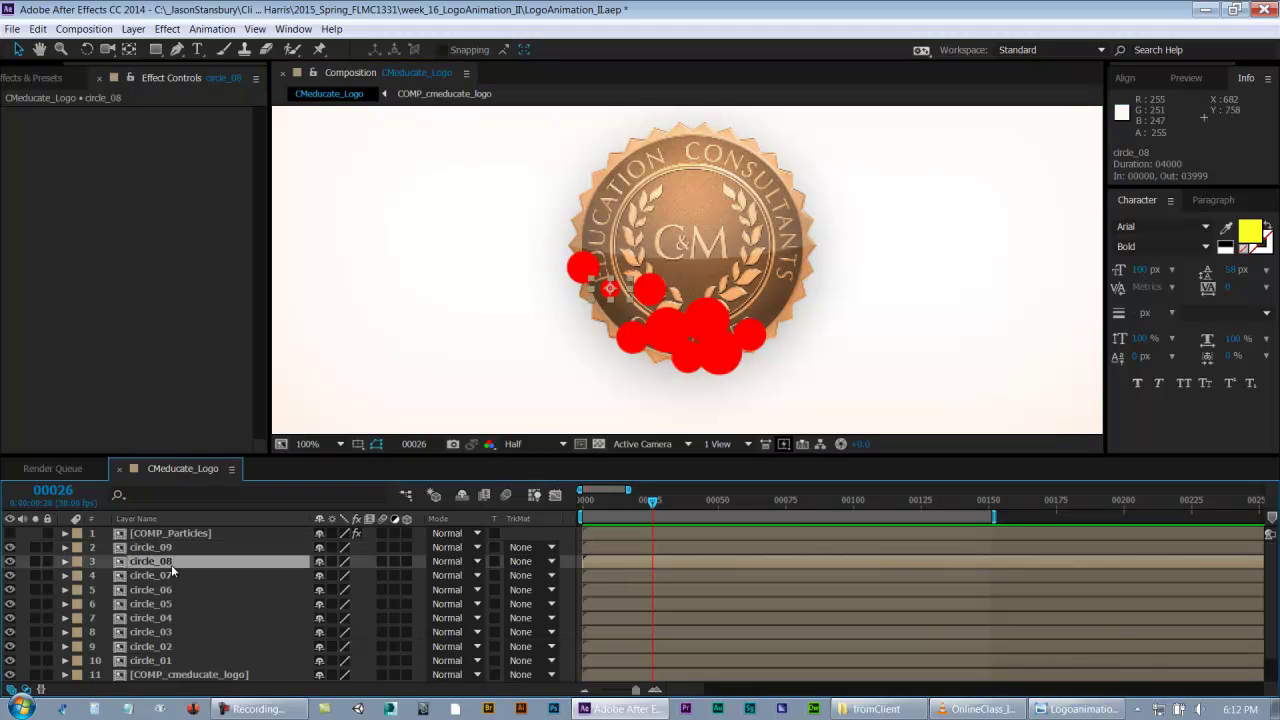
key(ctrl+d)
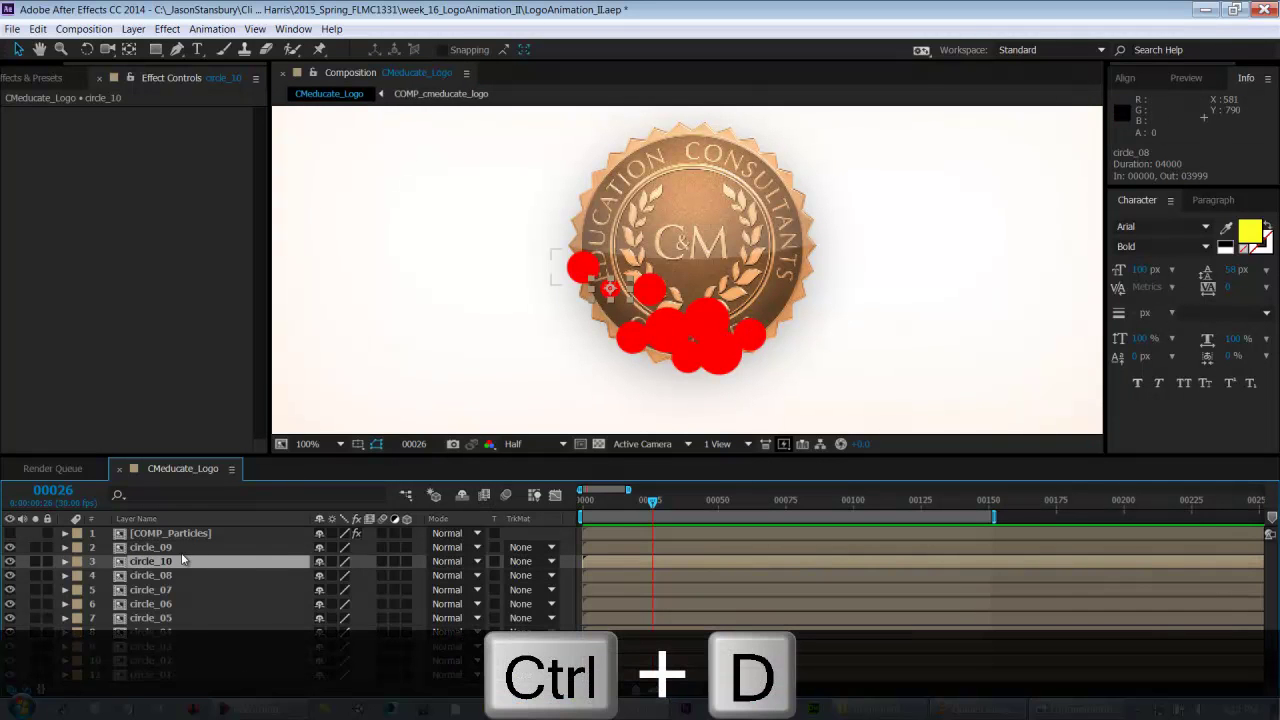
drag(616, 291, 642, 219)
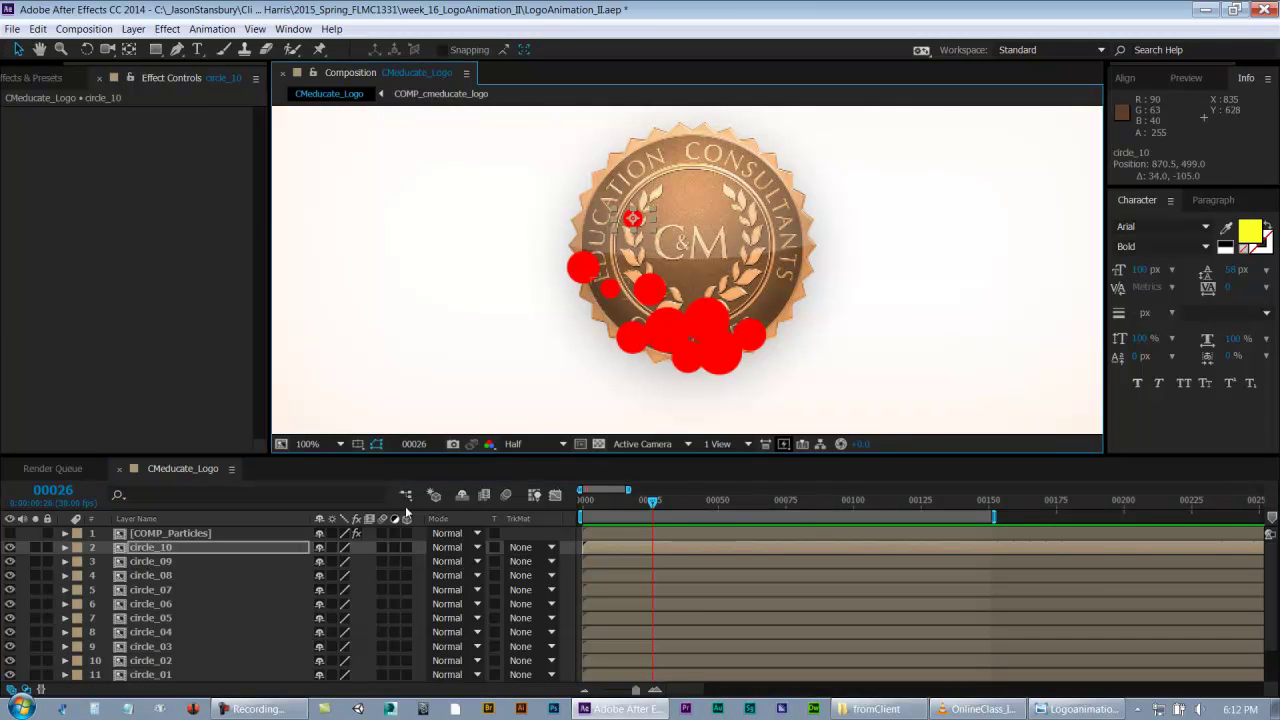
- Duplicate circle_04, move the copy above circle_10 in the stack, and place it at about 835, 530
click(645, 293)
key(ctrl+d)
drag(152, 638, 157, 542)
drag(650, 295, 615, 250)
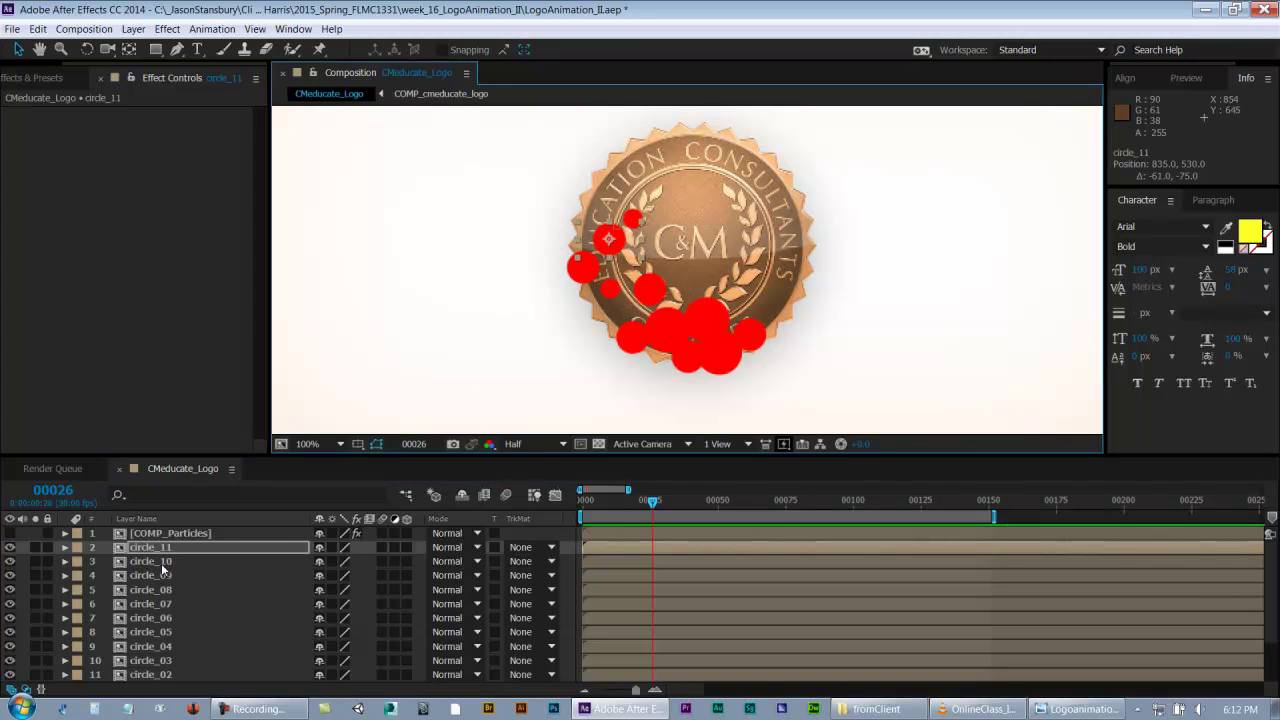
- Duplicate circle_10, place the copy in the lower-left gap at about 872.5, 642, and move it above circle_11 in the stack
click(160, 563)
key(ctrl+d)
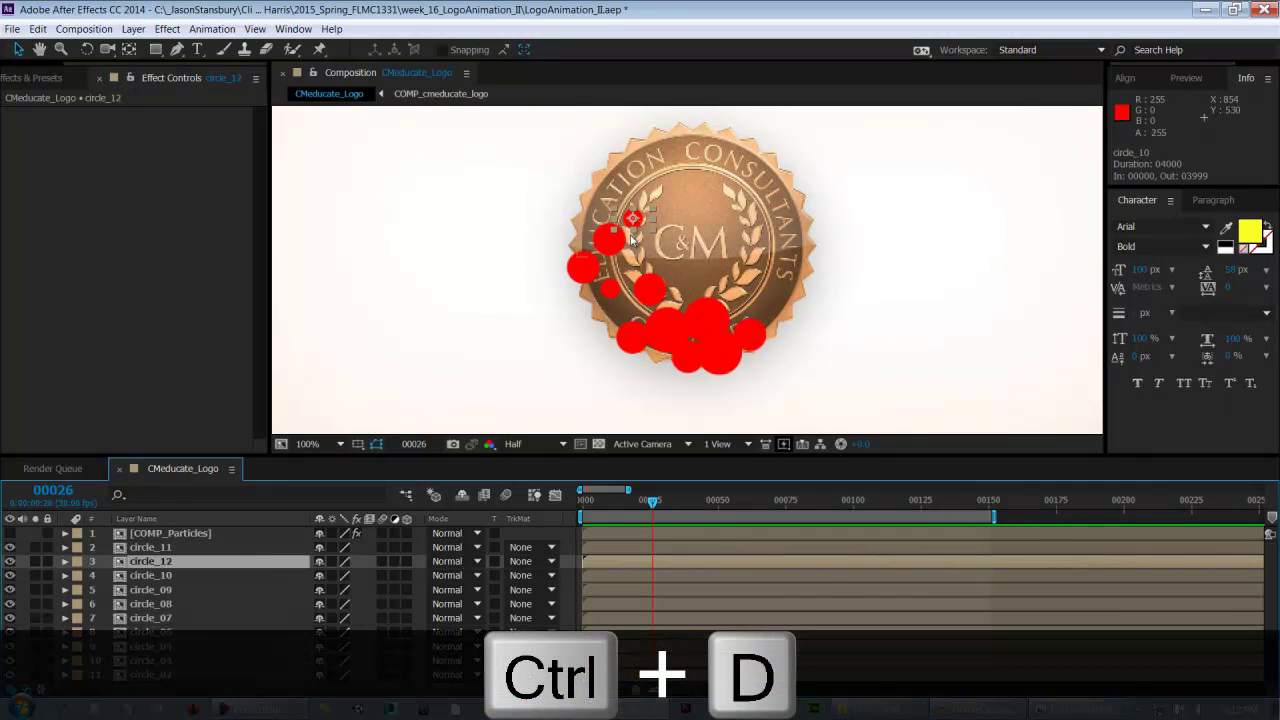
drag(645, 231, 646, 316)
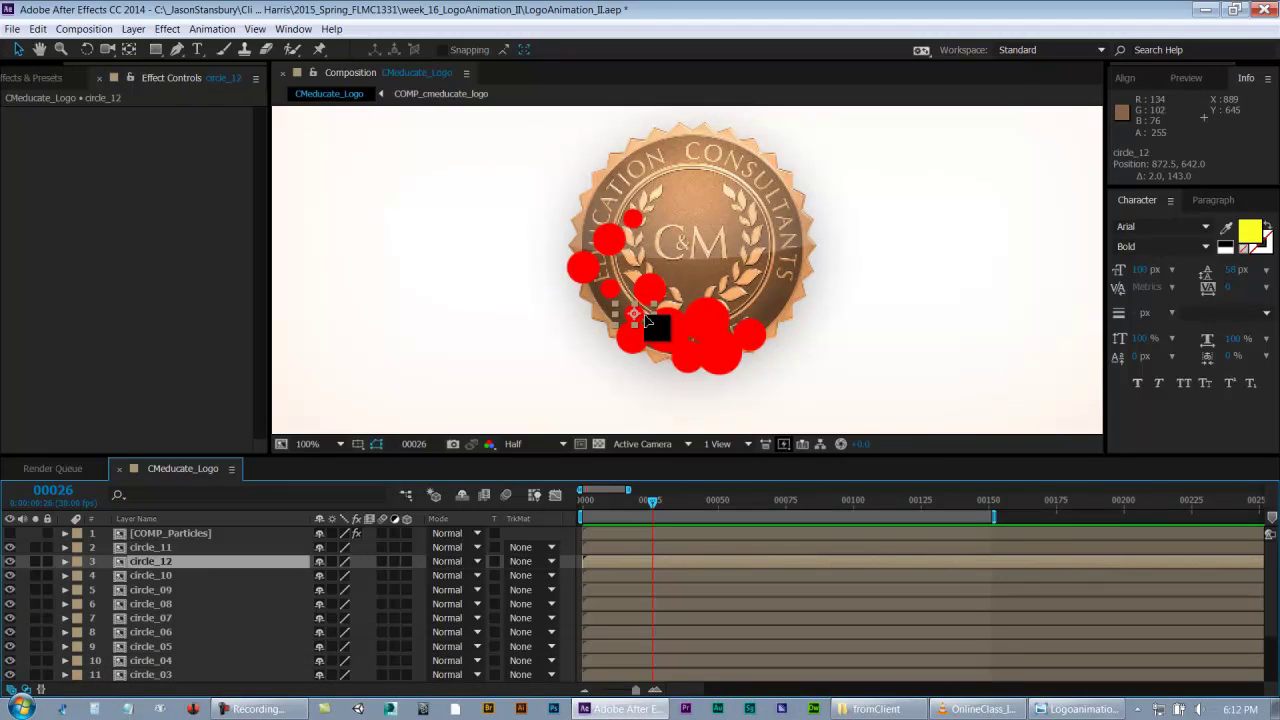
drag(150, 563, 160, 548)
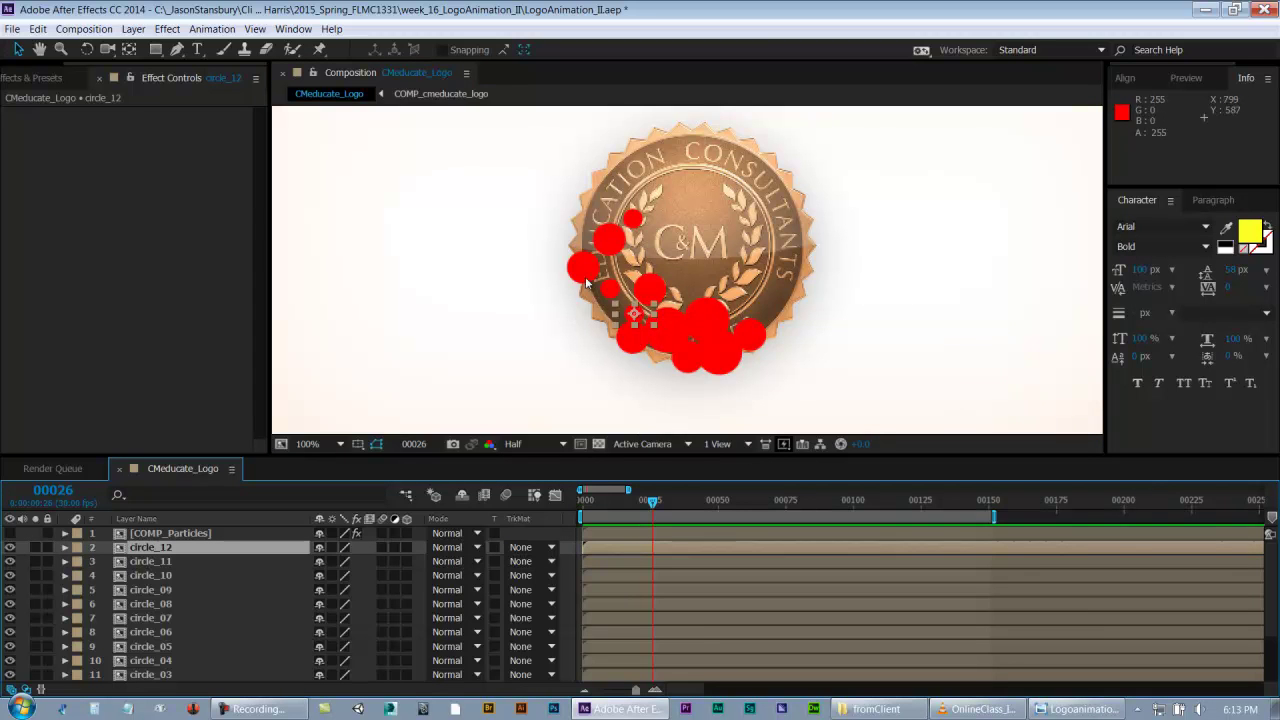
- Duplicate circle_05, move the copy above circle_12 in the stack, and place it at about 839, 619
click(706, 318)
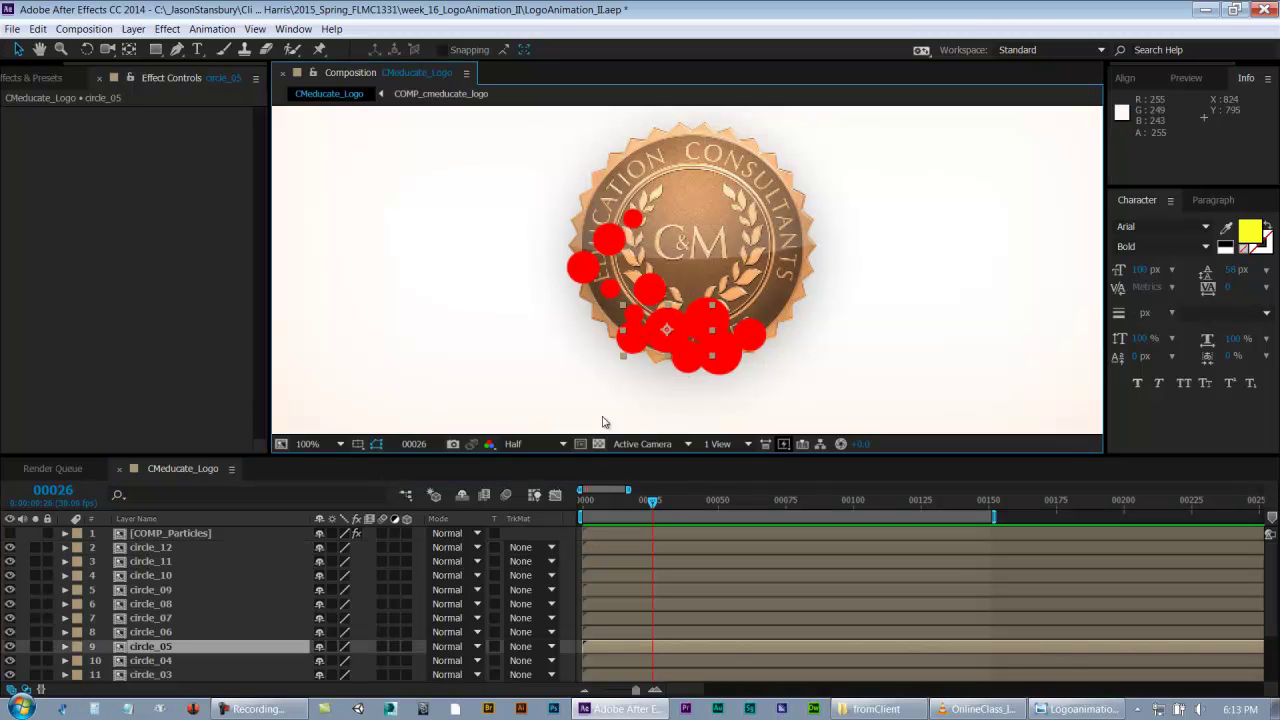
key(ctrl+d)
drag(150, 646, 192, 543)
drag(685, 326, 628, 294)
- Set circle_13's scale to 11%, collapse its properties, and save the project
key(s)
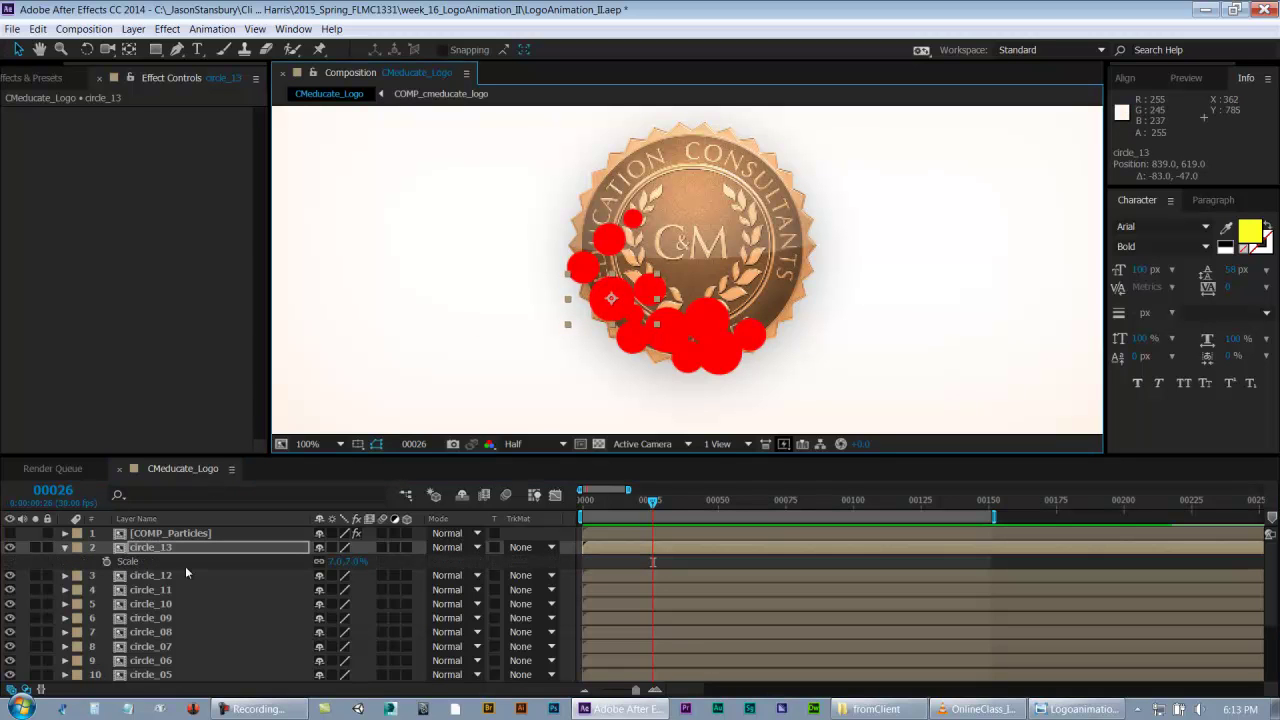
drag(335, 566, 338, 560)
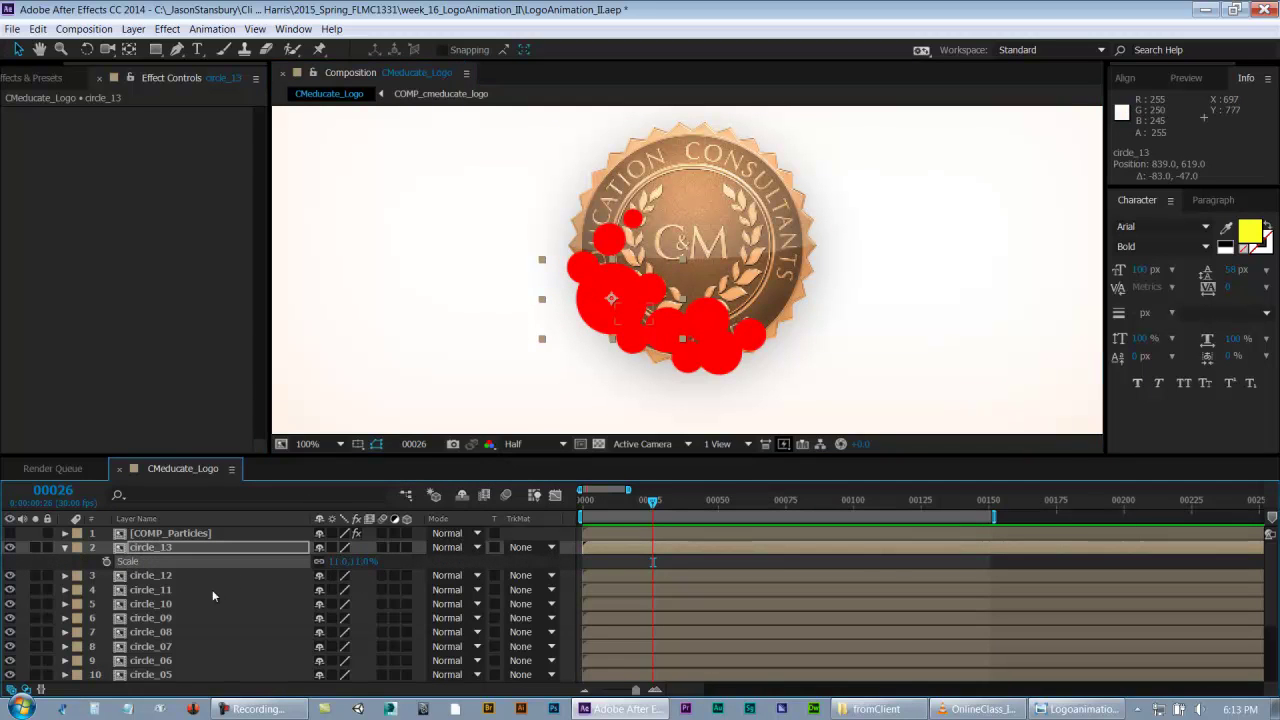
click(25, 564)
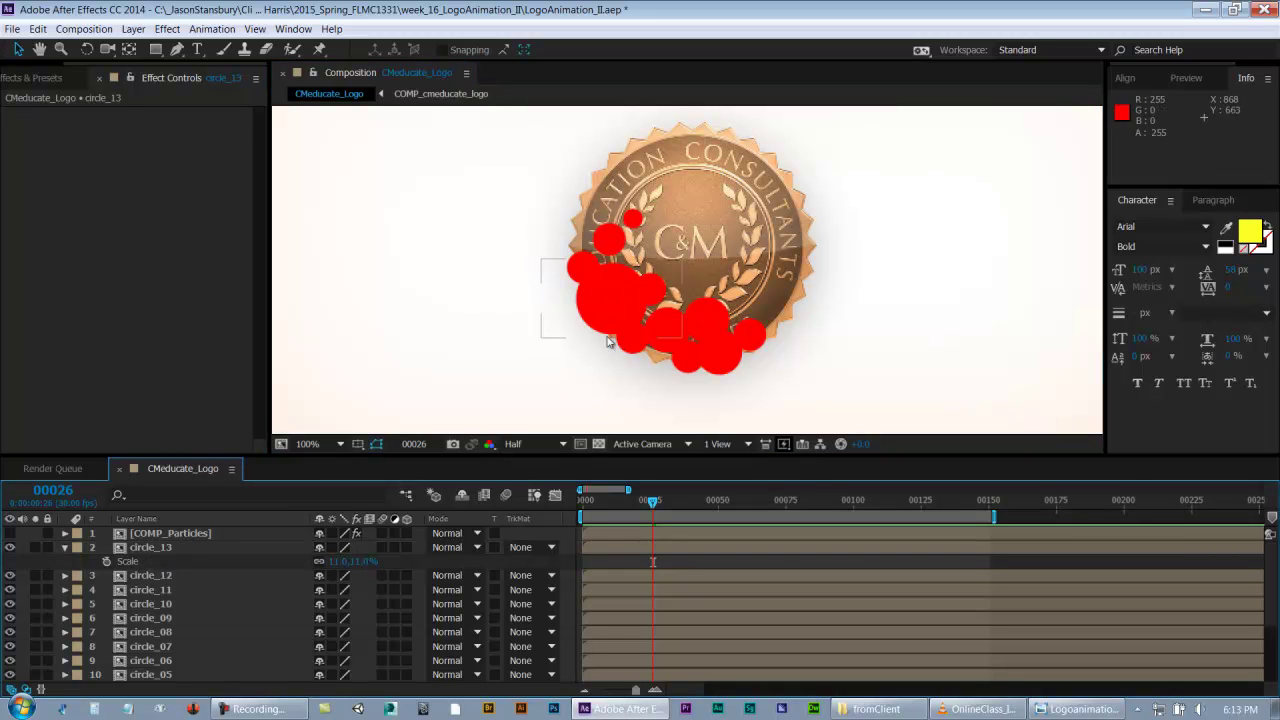
click(64, 548)
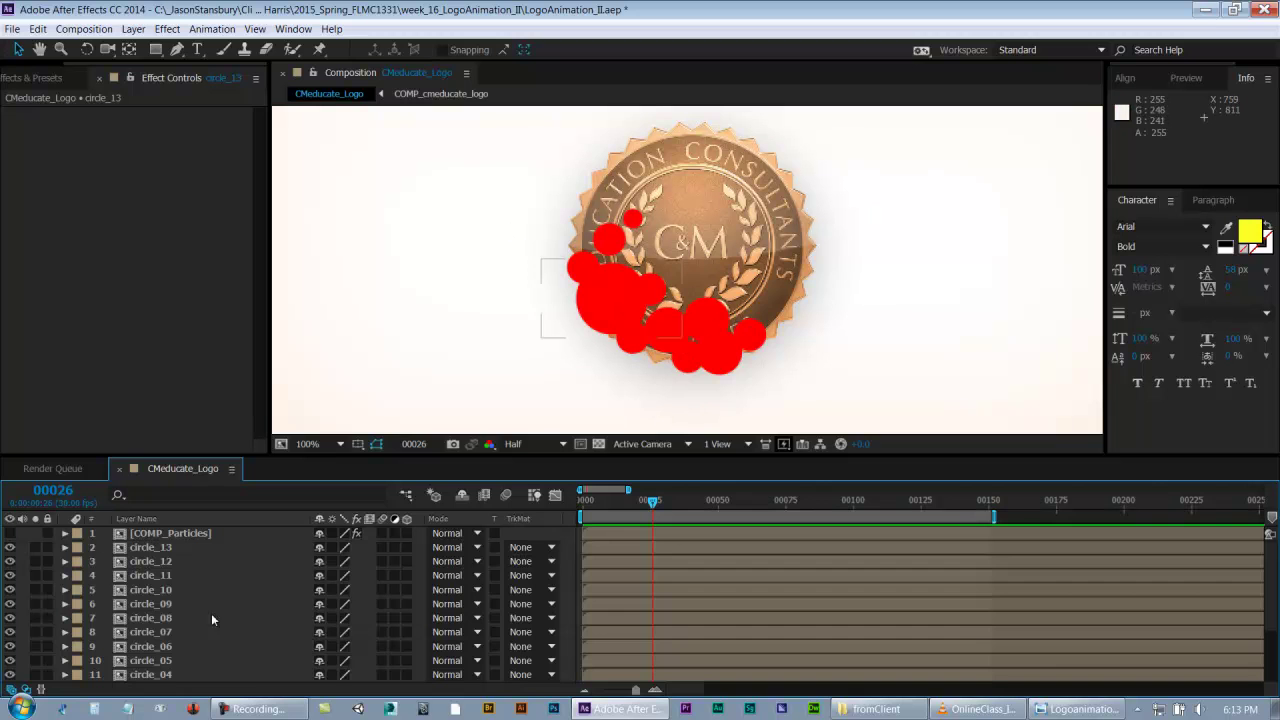
key(ctrl+s)
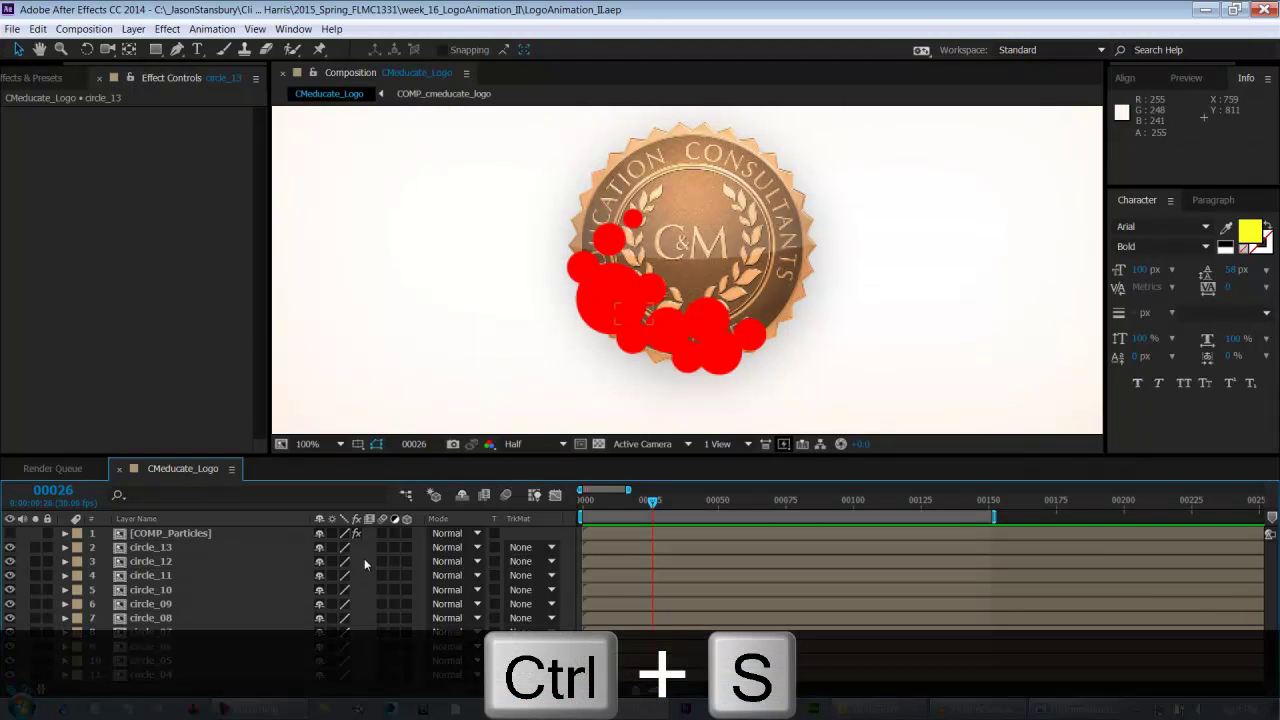
click(165, 550)
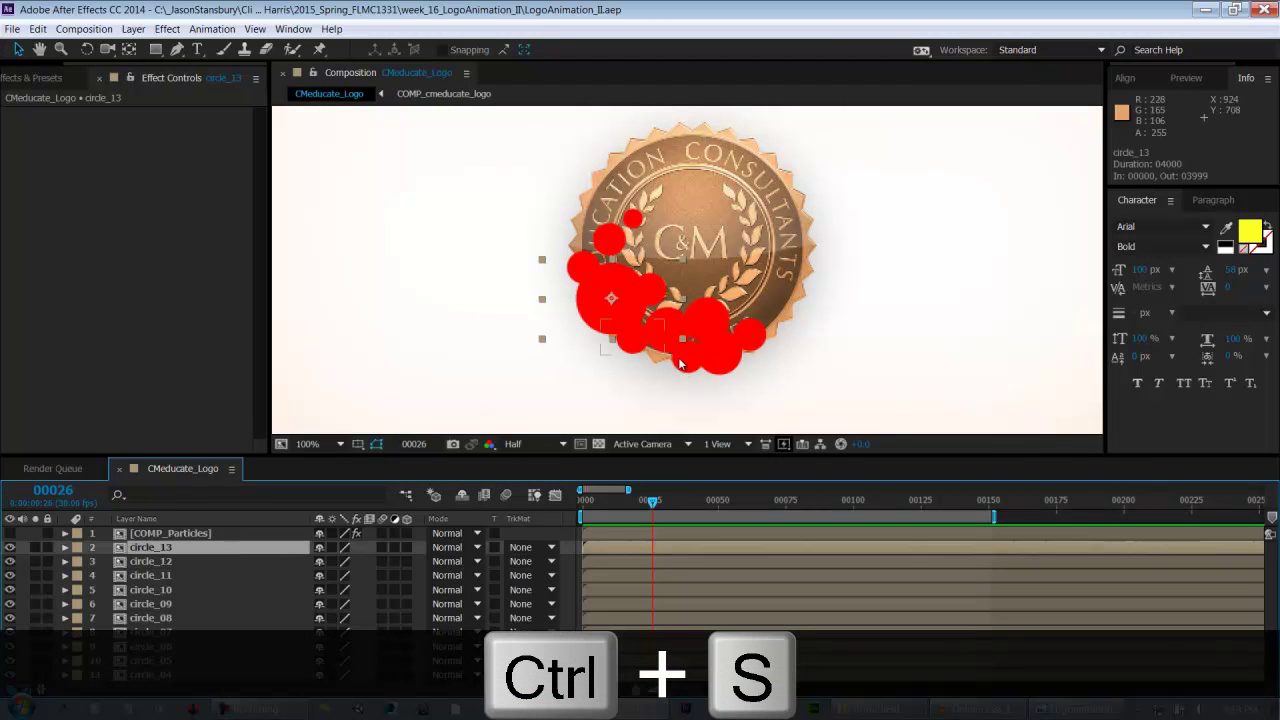
- Save the project, duplicate circle_10, move the copy above circle_13 in the stack, and place it on the seal's upper-left rim at about 842.5, 416
key(ctrl+s)
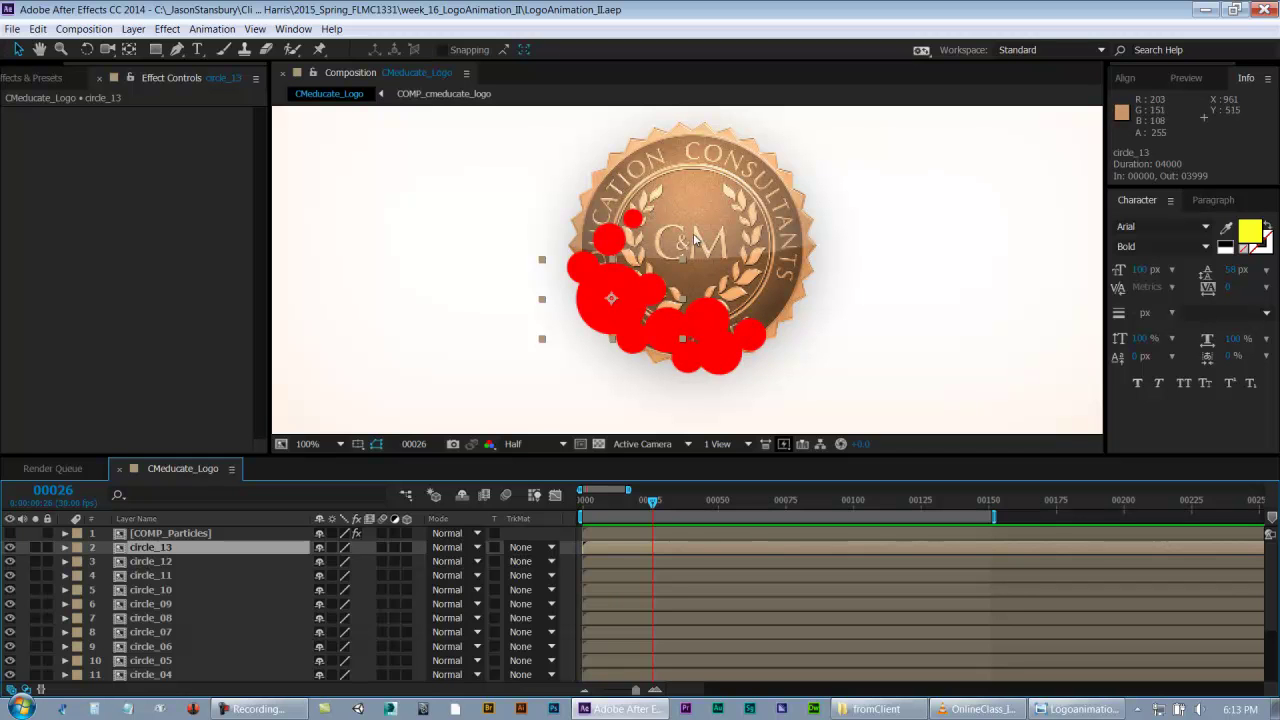
click(151, 563)
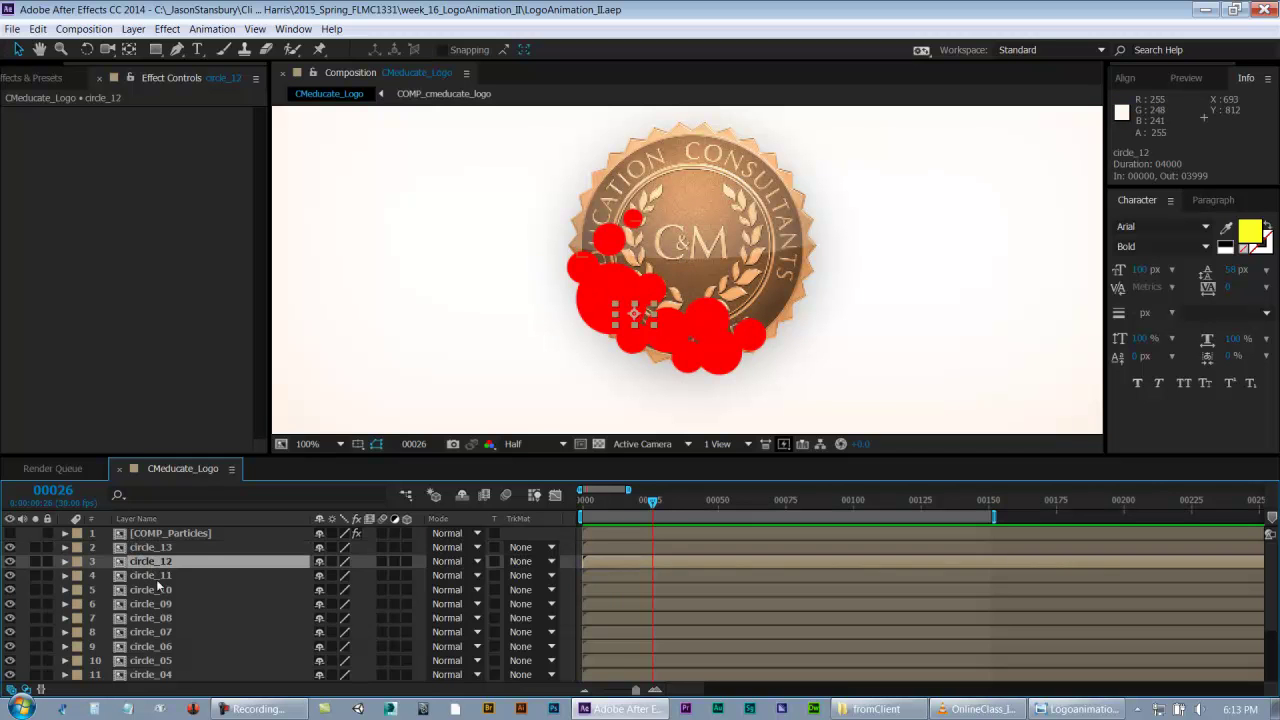
click(156, 578)
click(156, 590)
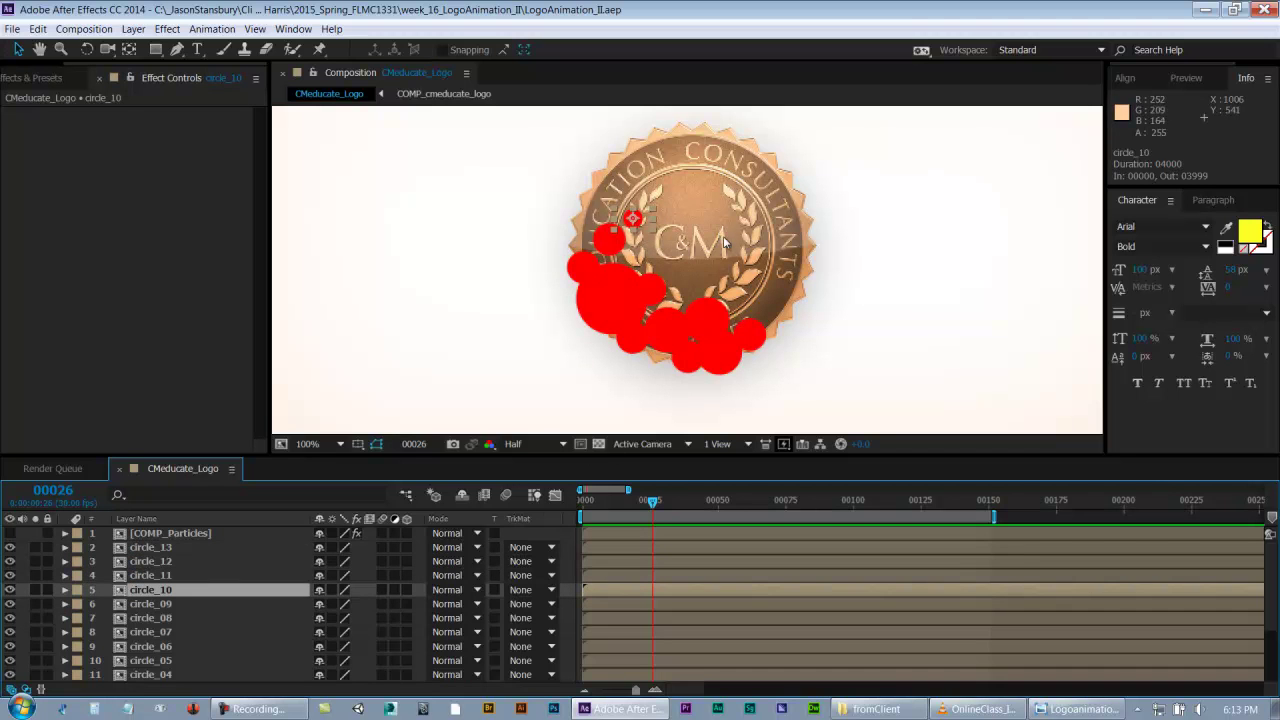
key(ctrl+d)
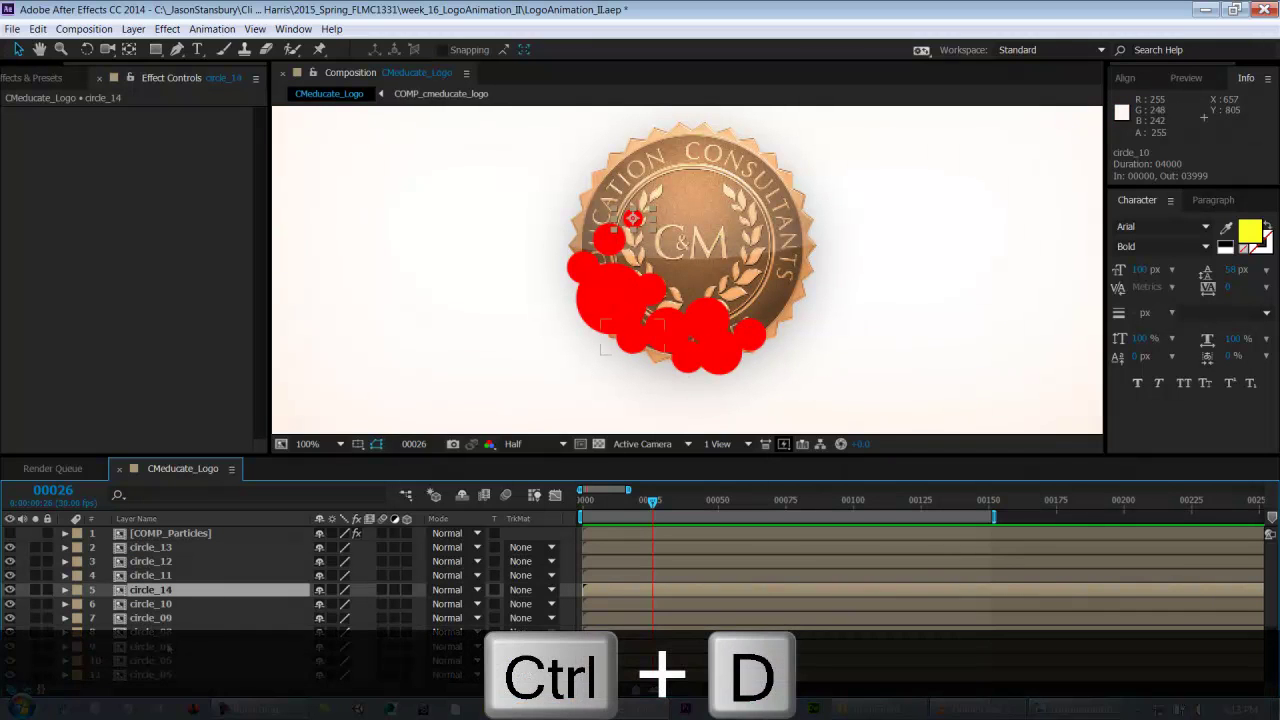
drag(150, 598, 180, 543)
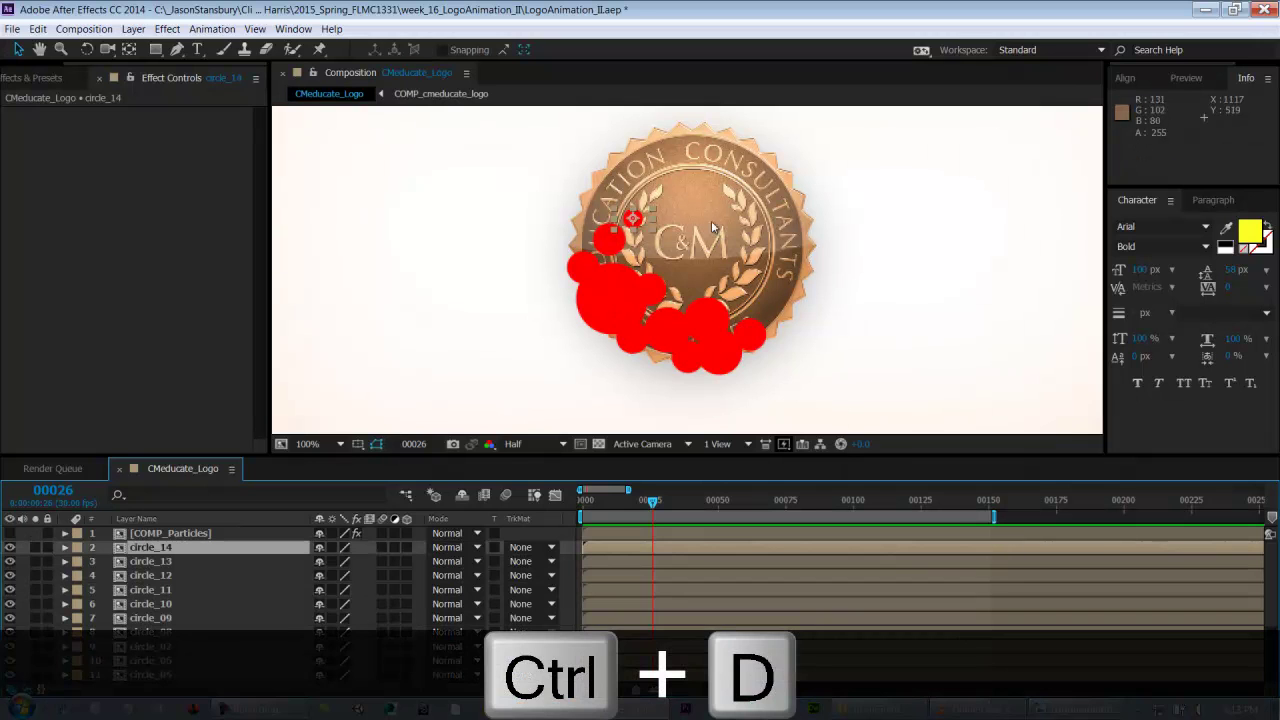
drag(645, 228, 627, 172)
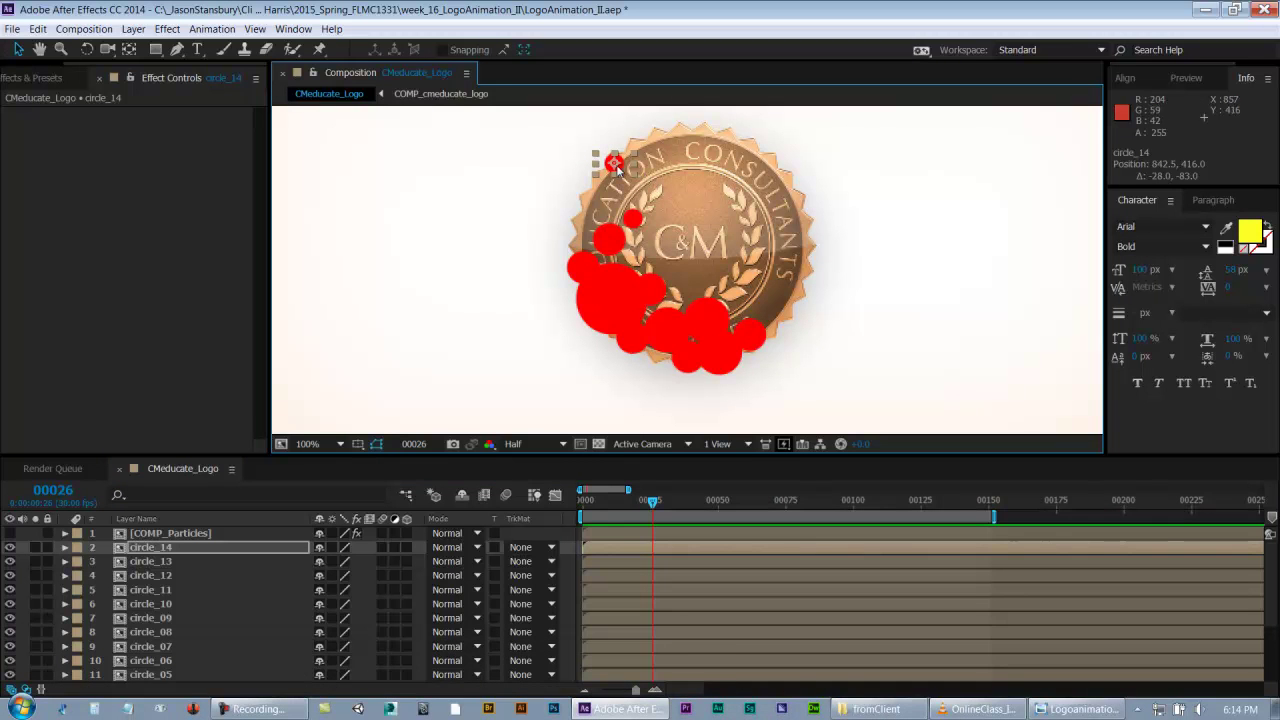
- Duplicate circle_14 twice, placing the copies near the seal's upper centre at about 963.5, 414 and 964.5, 498
key(ctrl+d)
drag(632, 168, 695, 245)
key(ctrl+d)
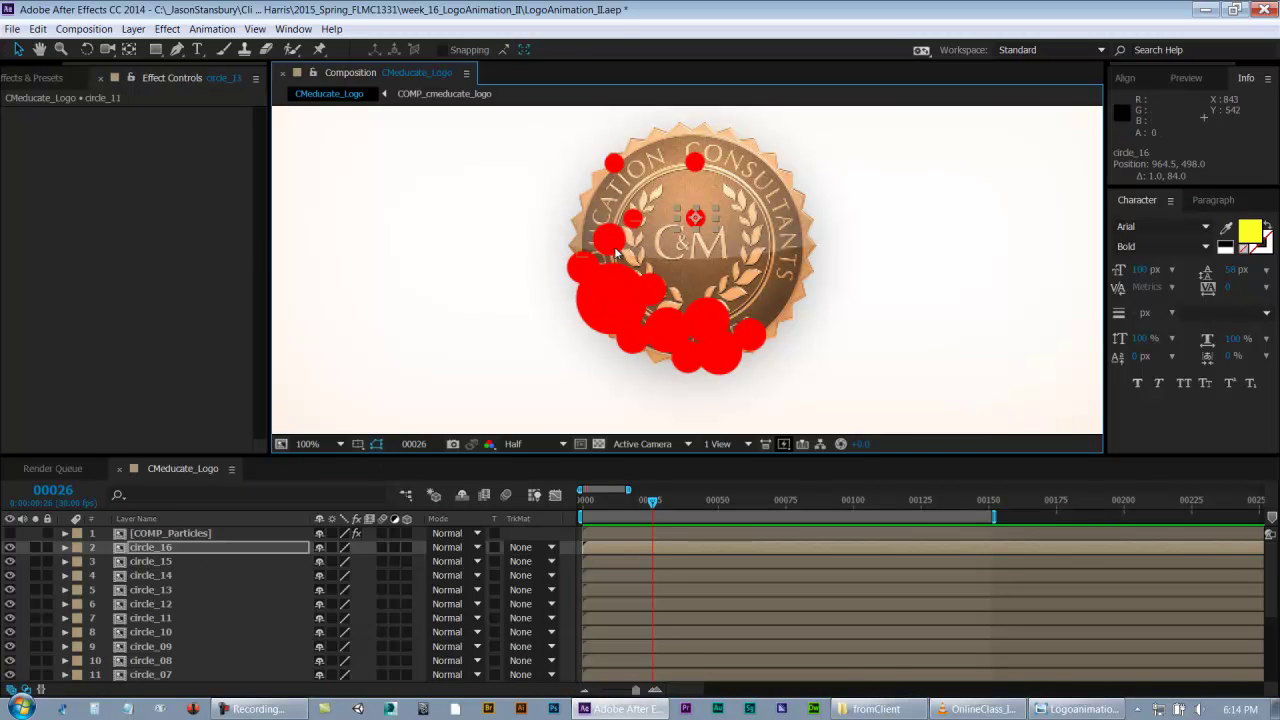
- Duplicate circle_11, move the copy above circle_16 in the stack, and place it on the seal's left rim at about 818, 461
click(160, 618)
key(ctrl+d)
drag(168, 620, 183, 544)
drag(637, 250, 613, 208)
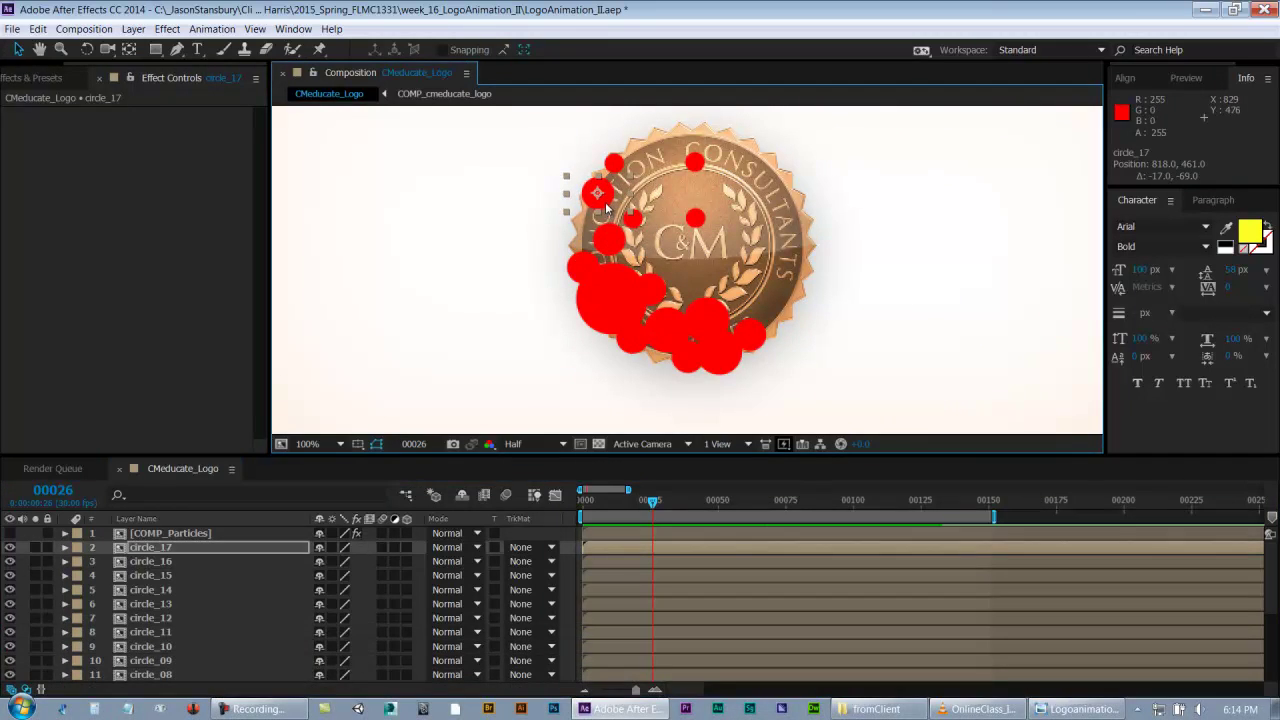
- Duplicate circle_17 twice, placing the copies above the C&M lettering at about 936, 487 and on the top rim at about 910, 383
key(ctrl+d)
drag(605, 203, 686, 216)
key(ctrl+d)
drag(687, 223, 670, 155)
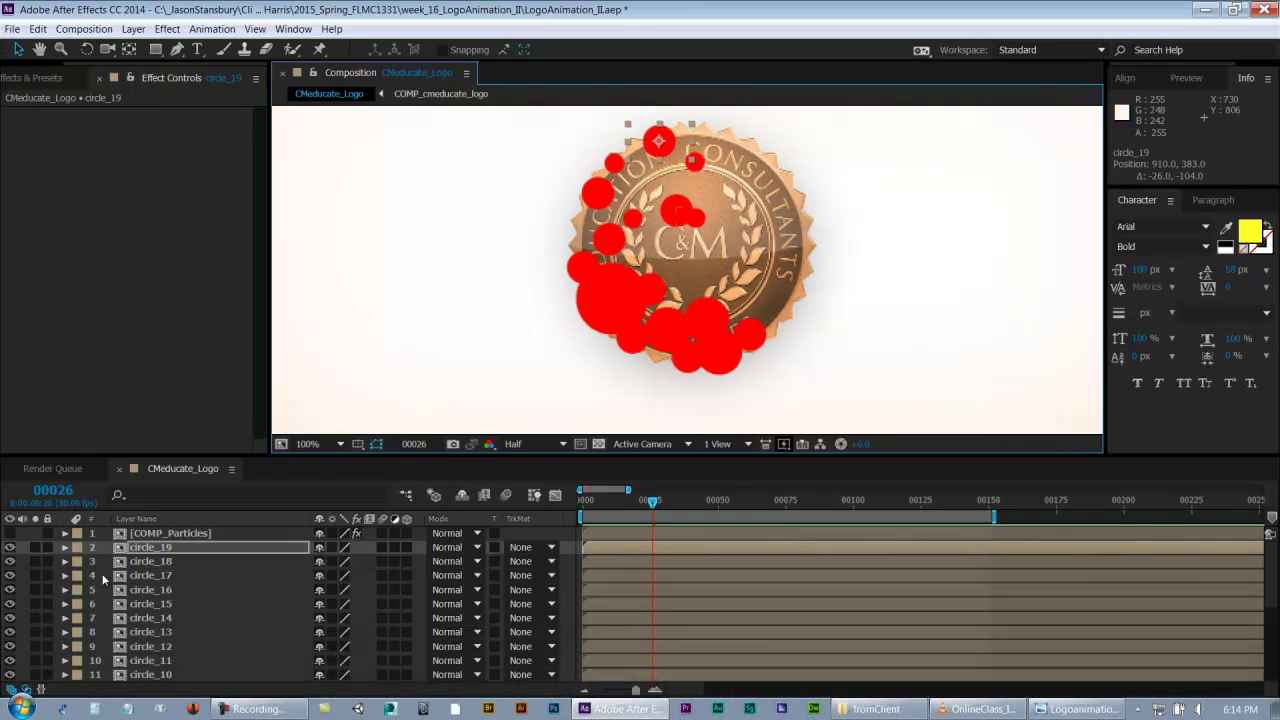
- Duplicate the medium circle just left of the seal's bottom centre, move the copy above circle_19 in the stack, and place it over the seal's left side
click(666, 329)
key(ctrl+d)
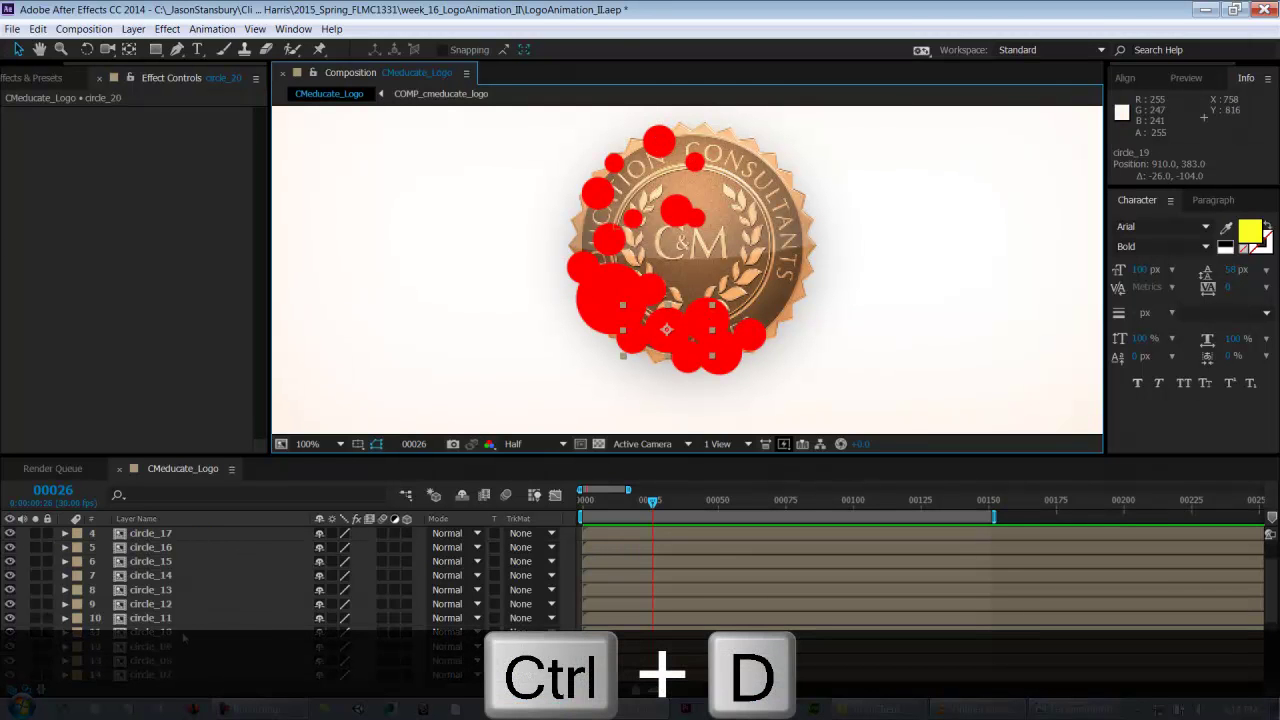
scroll(165, 595, down, 5)
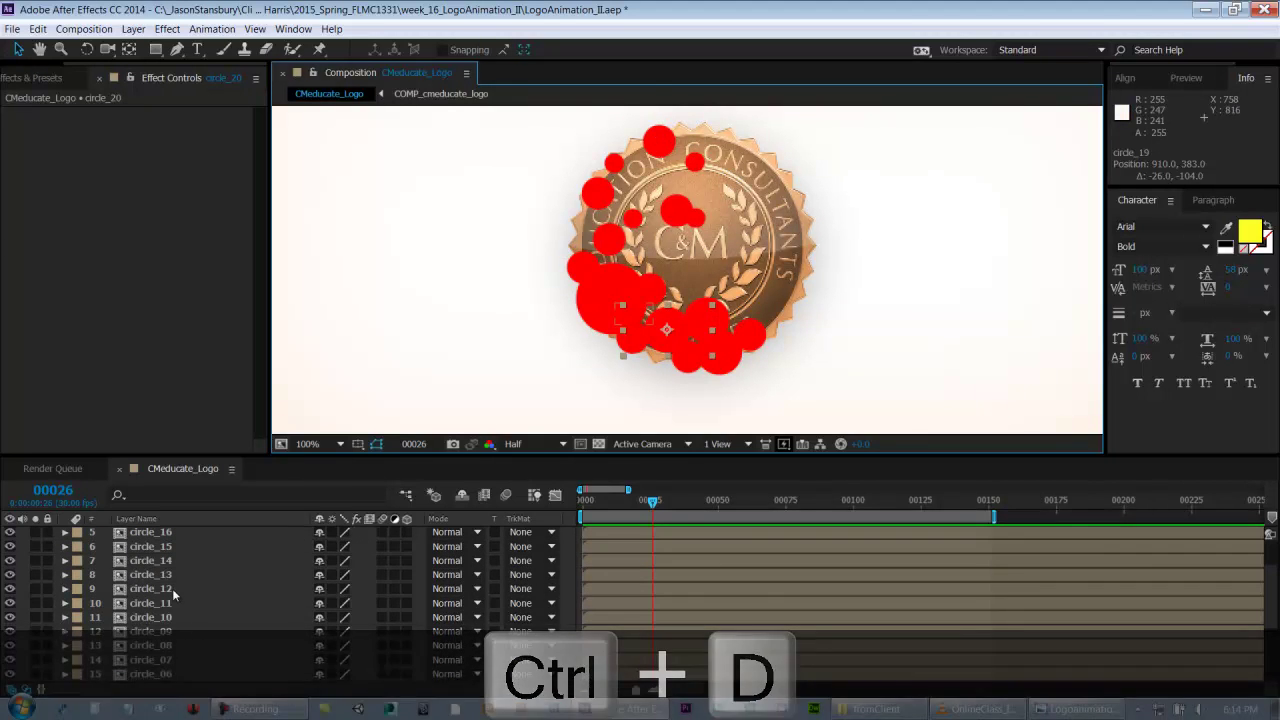
key(grave)
drag(176, 219, 202, 146)
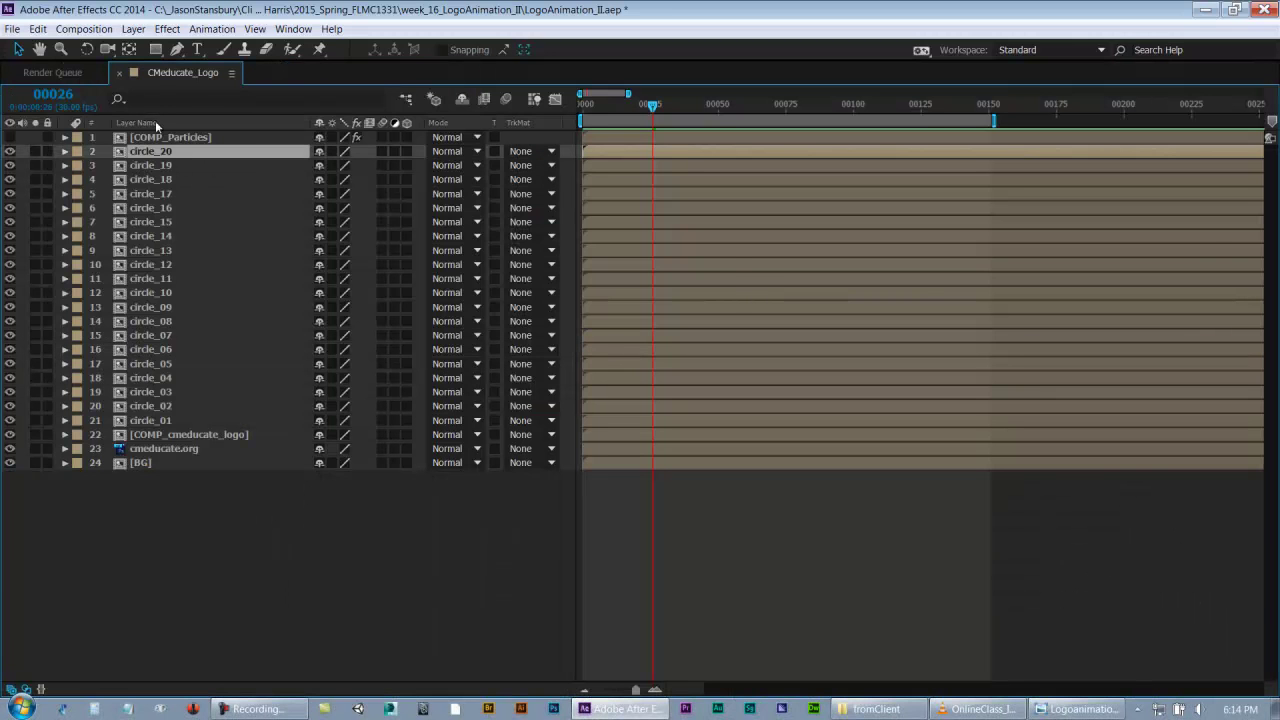
key(grave)
drag(676, 352, 636, 266)
- Duplicate circle_20 twice and spread the copies over the seal's left half, the last one at about 873, 551
key(ctrl+d)
key(ctrl+d)
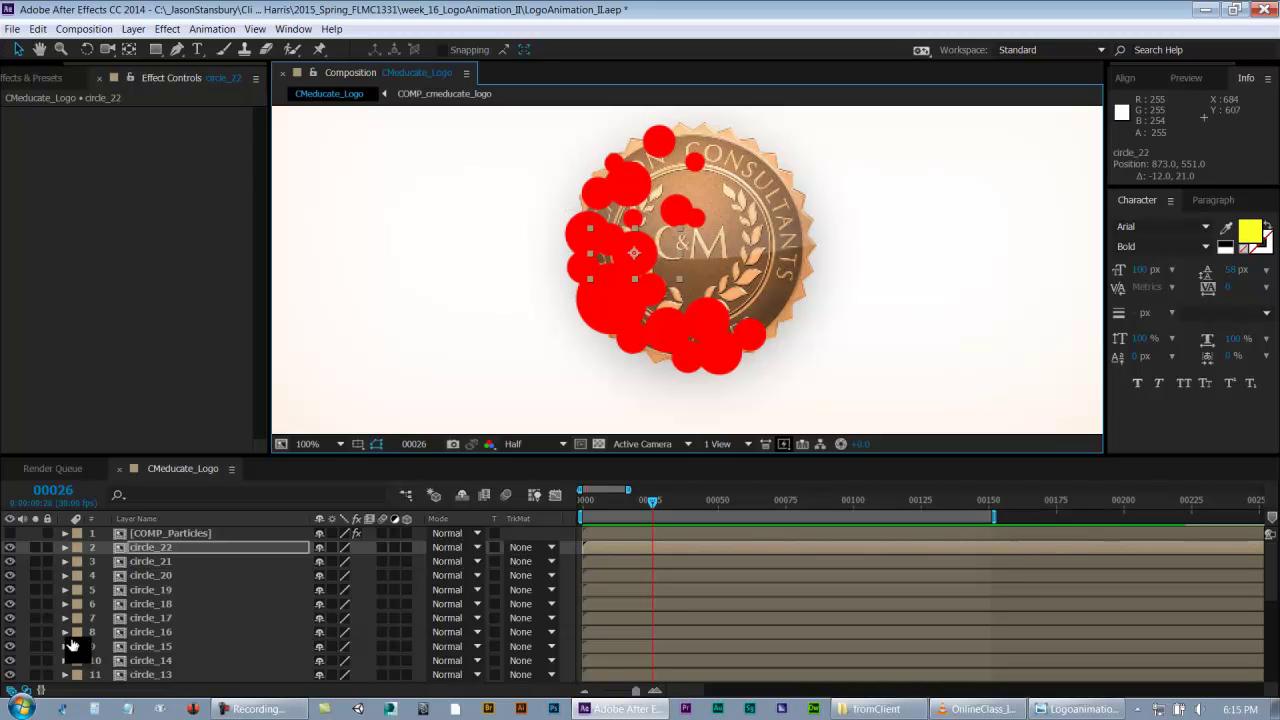
click(163, 562)
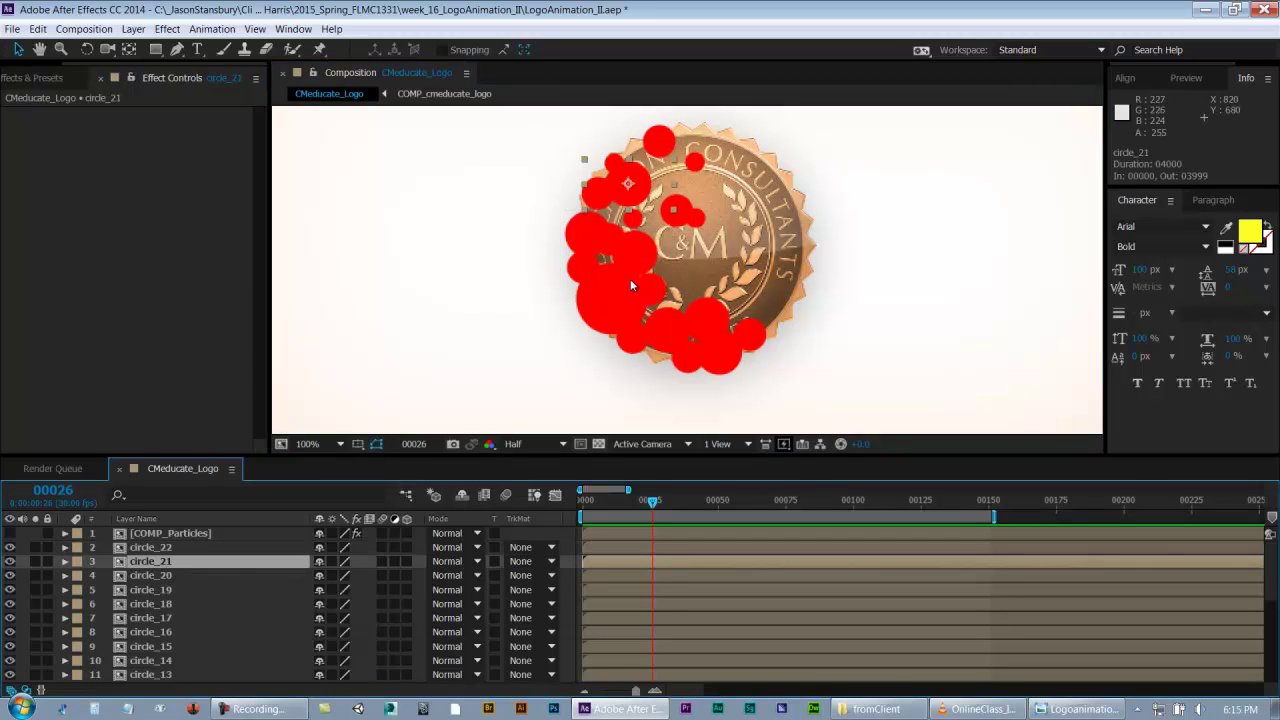
- Duplicate circle_15 above circle_22 in the stack, place the copy at about 1040.5, 388, and duplicate that copy in place
click(614, 311)
key(ctrl+d)
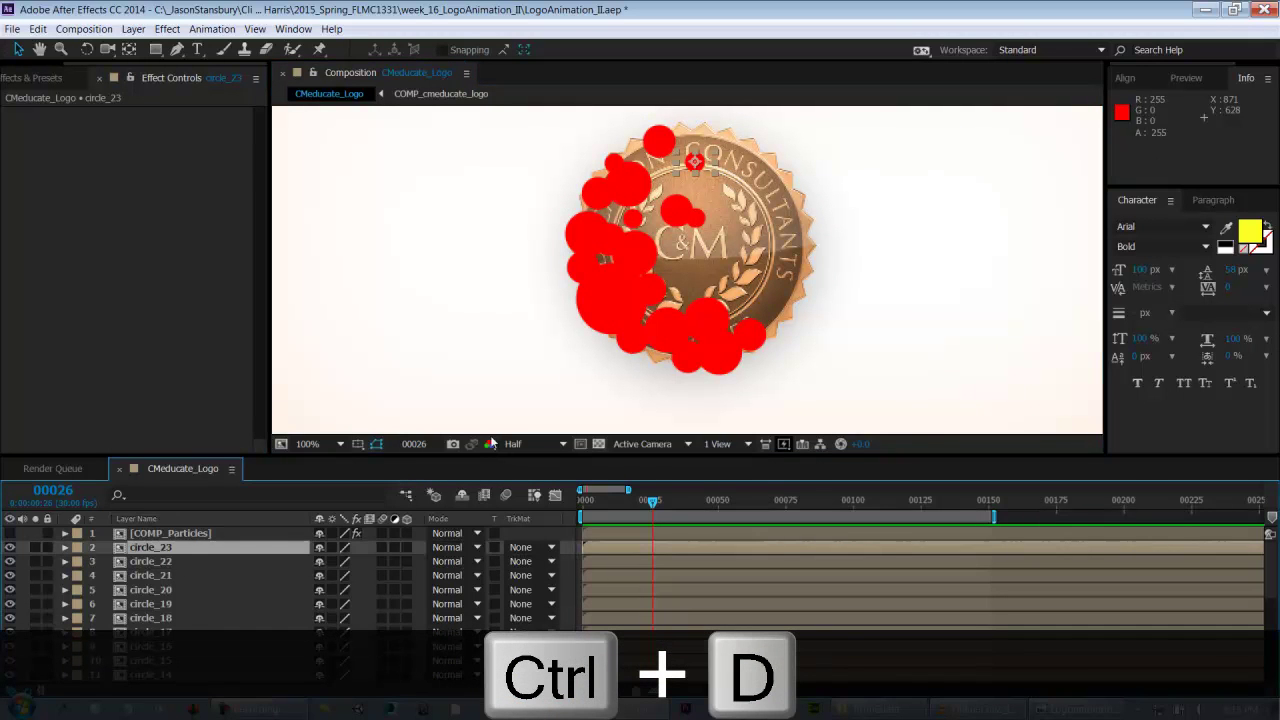
drag(708, 168, 758, 152)
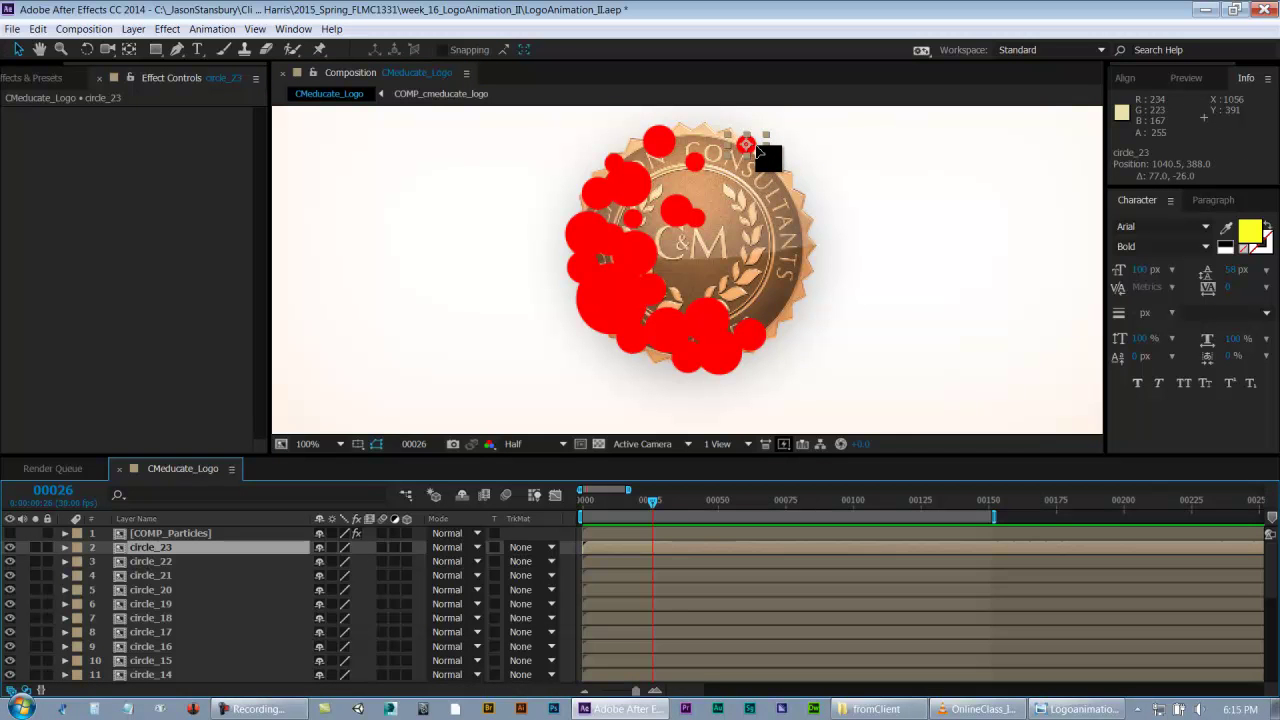
key(ctrl+d)
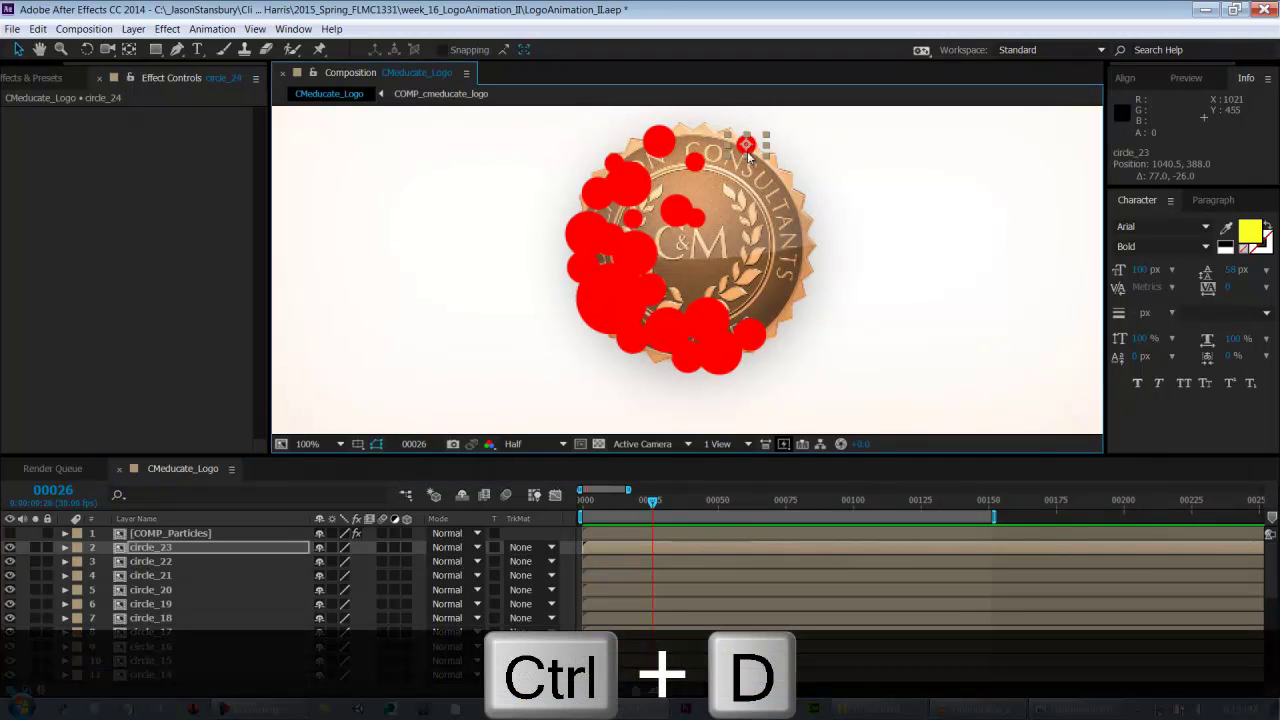
- Scatter circle_24 and four more duplicates over the seal's right side, the last two at about 1133.5, 503 and 1111.5, 601, saving in between
drag(756, 150, 739, 255)
key(ctrl+d)
key(ctrl+d)
key(ctrl+d)
drag(757, 261, 818, 229)
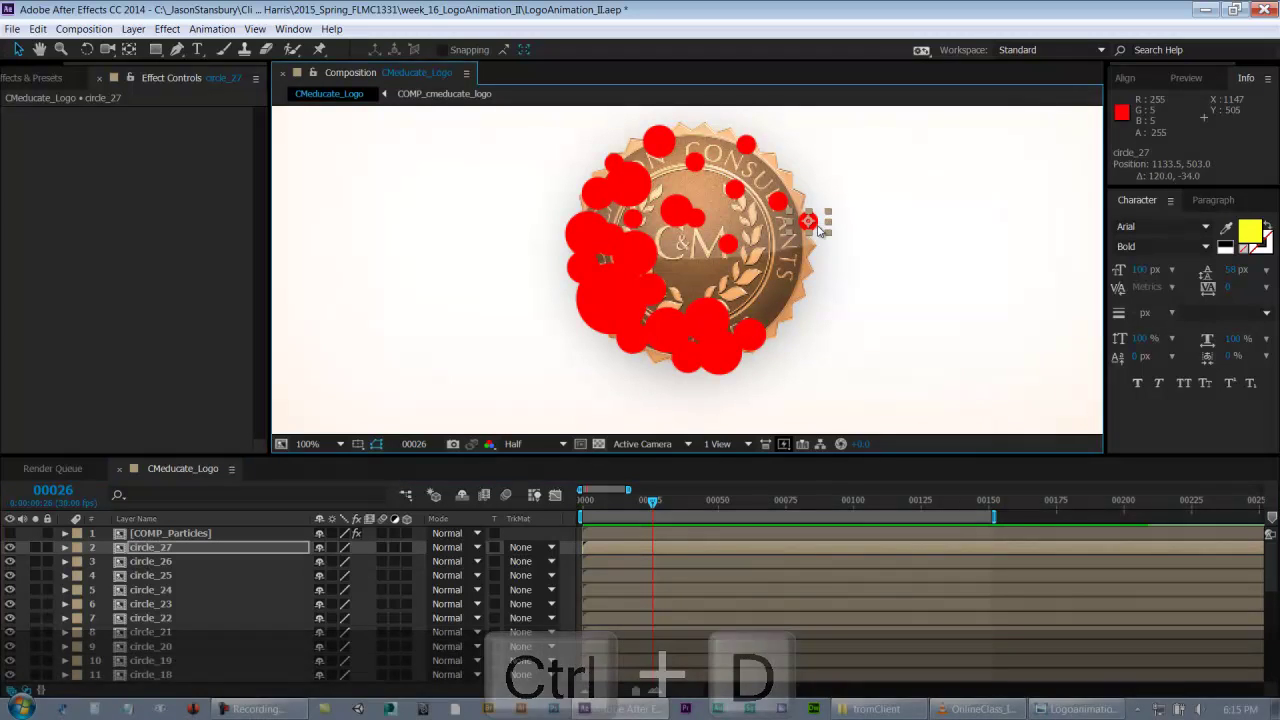
key(ctrl+s)
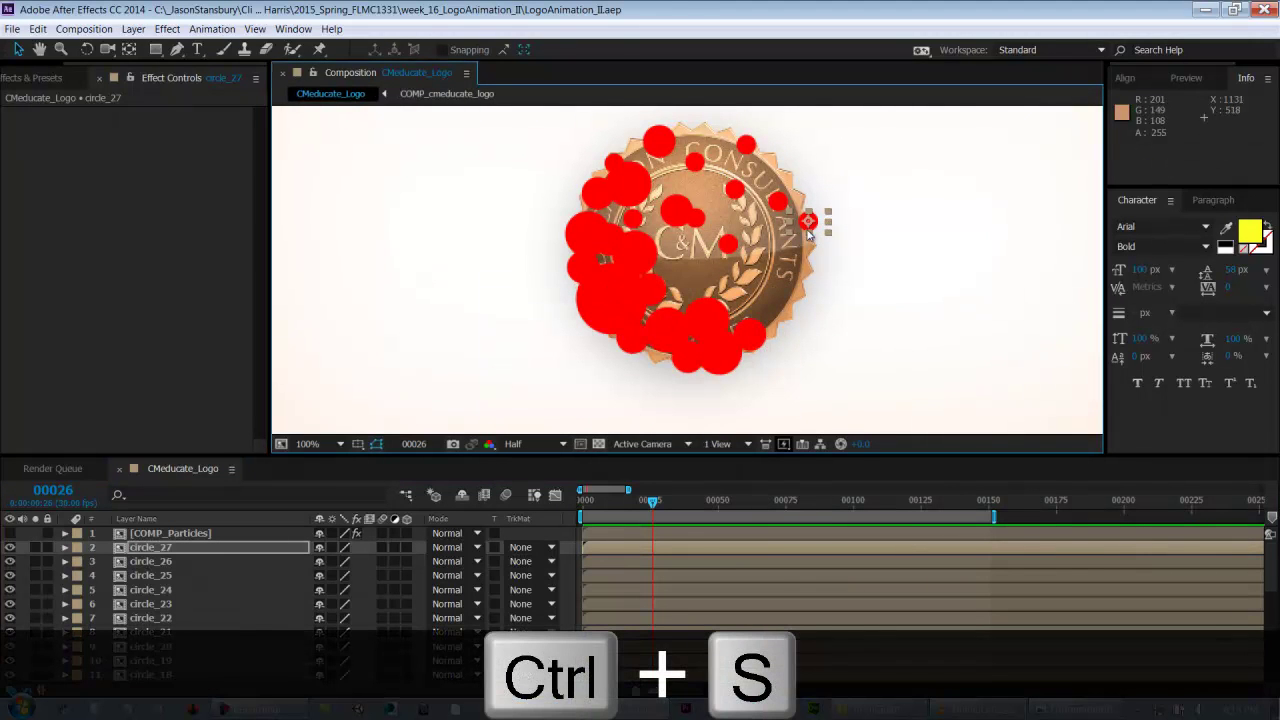
key(ctrl+d)
drag(810, 220, 800, 294)
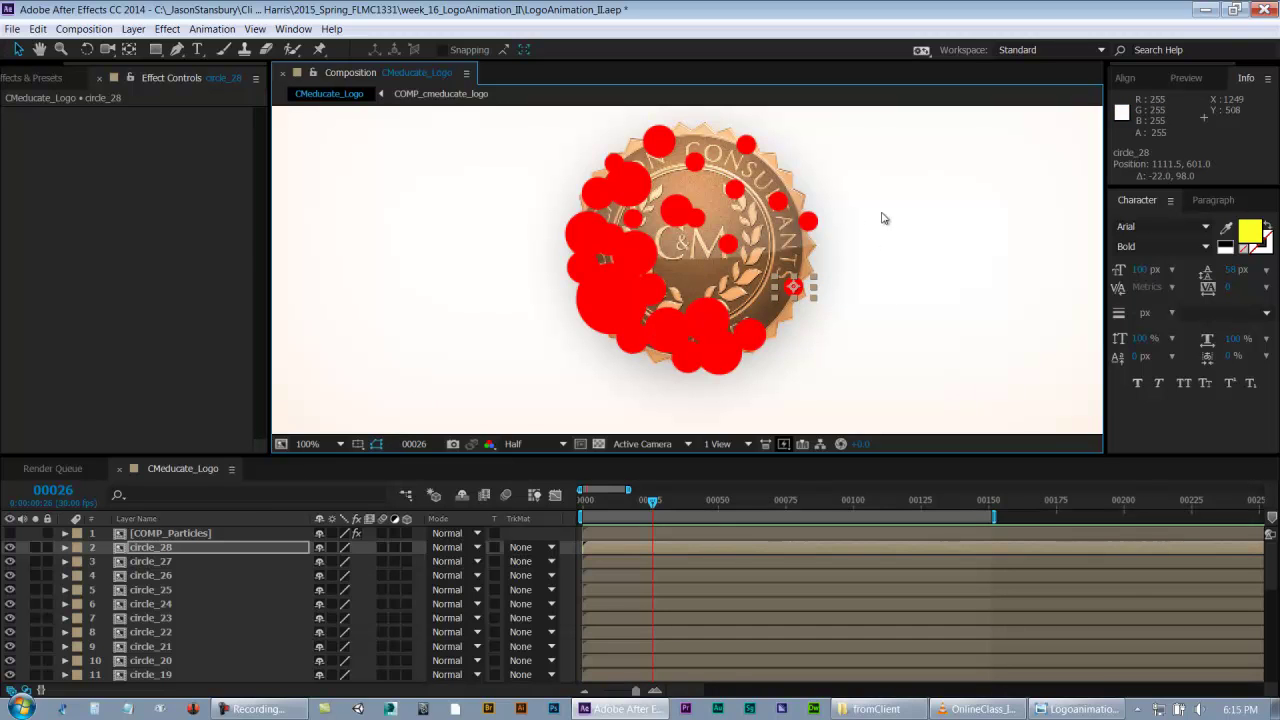
- Undo the scattered duplicates and circle_24's move, and check the circle_23 and circle_24 layers
key(ctrl+z)
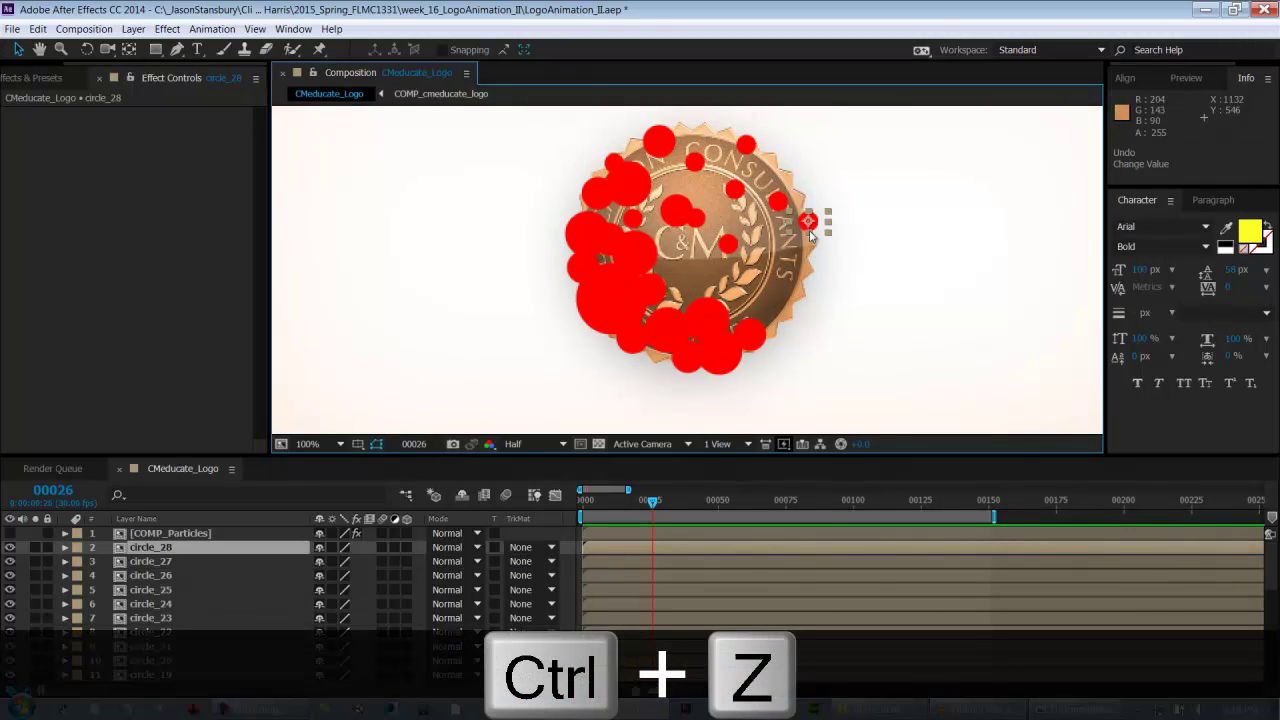
key(ctrl+z)
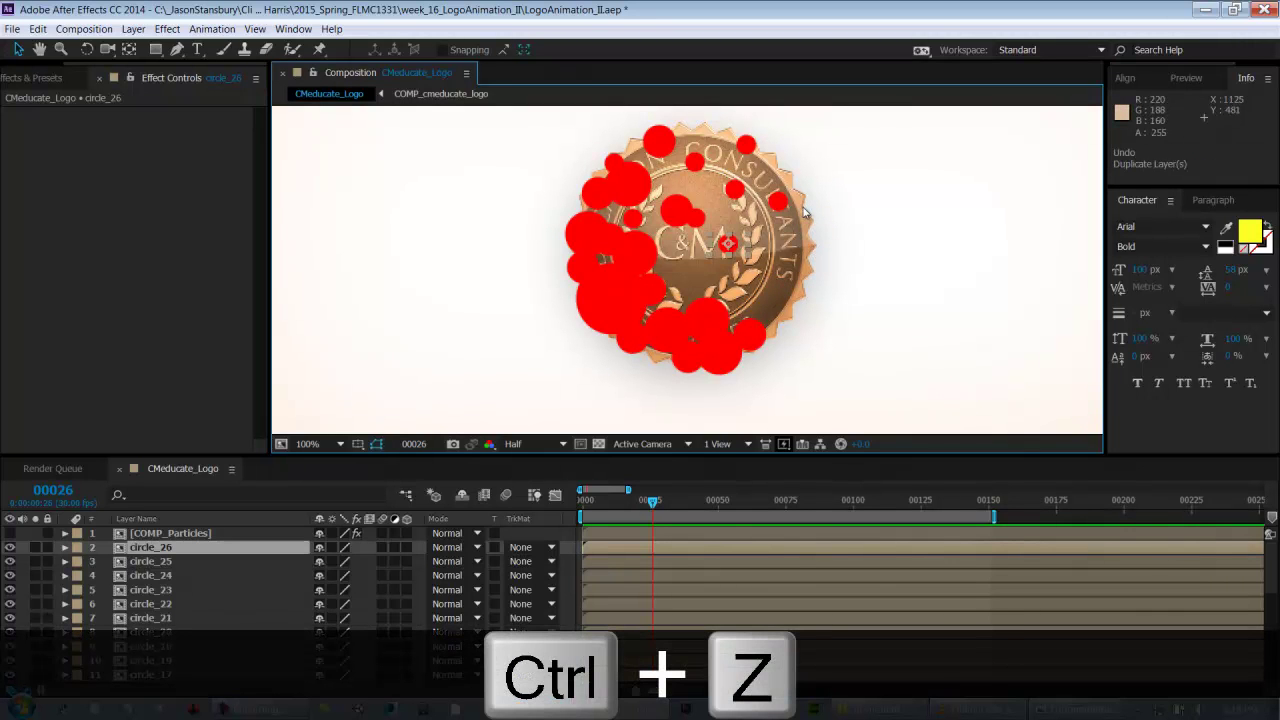
key(ctrl+z)
key(ctrl+z)
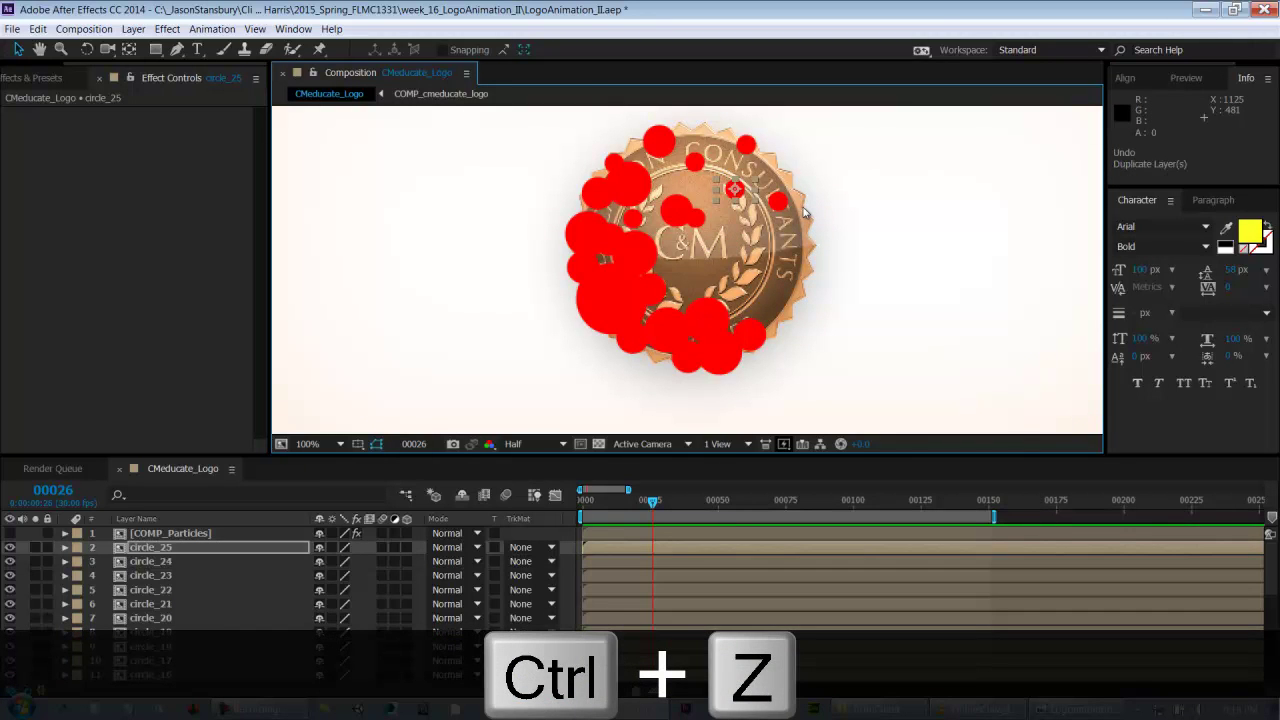
key(ctrl+z)
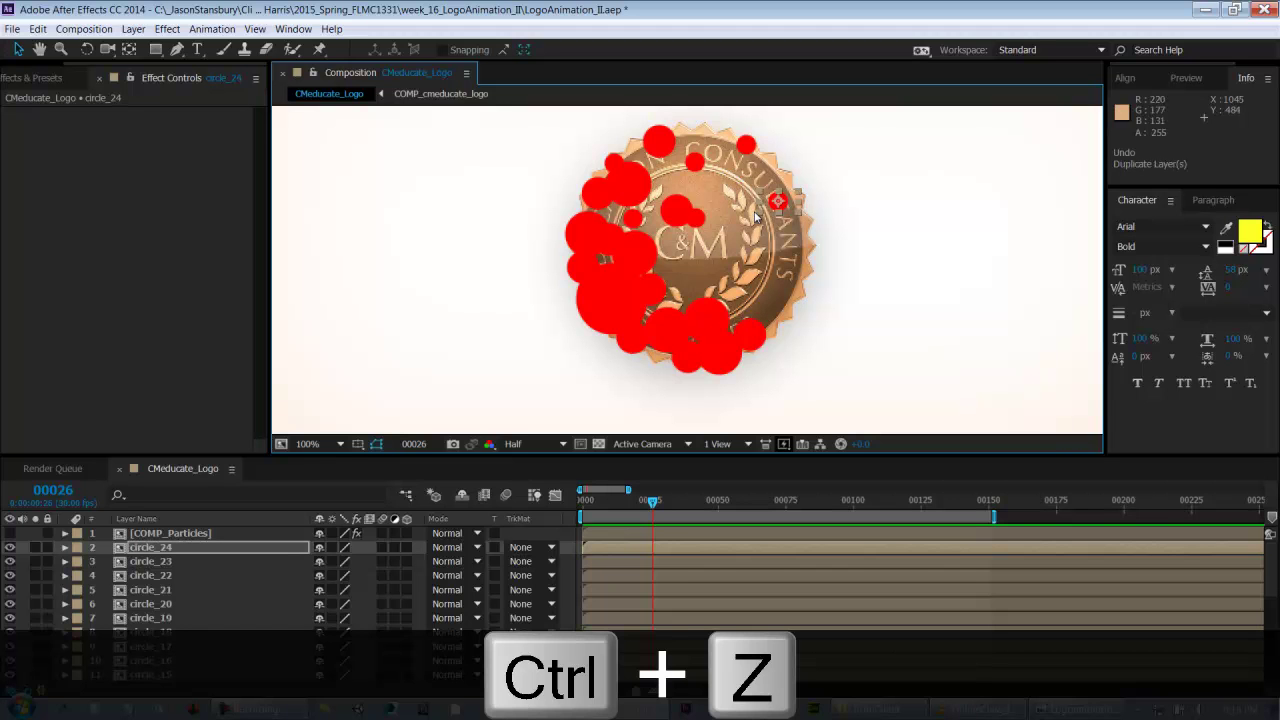
key(ctrl+z)
click(171, 560)
click(176, 548)
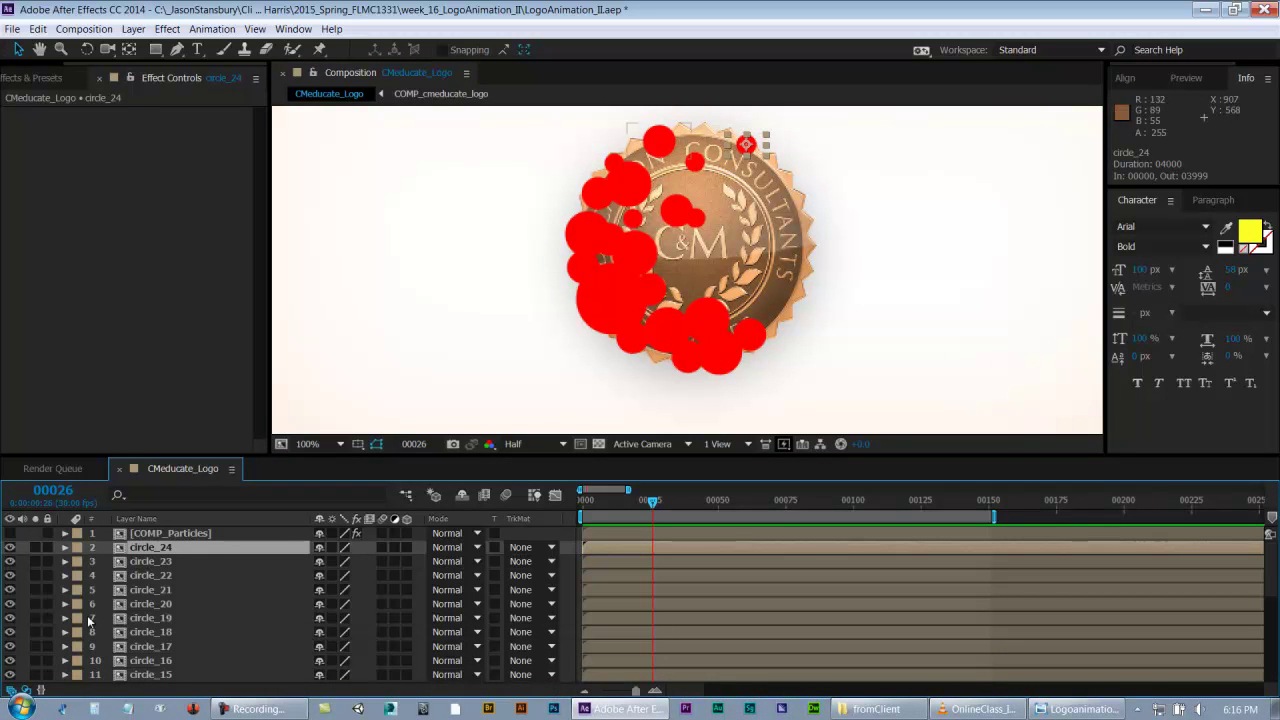
- Duplicate circle_19 above circle_24 in the stack, place the copy at about 912, 423, and place a further duplicate at about 1034, 460
click(592, 207)
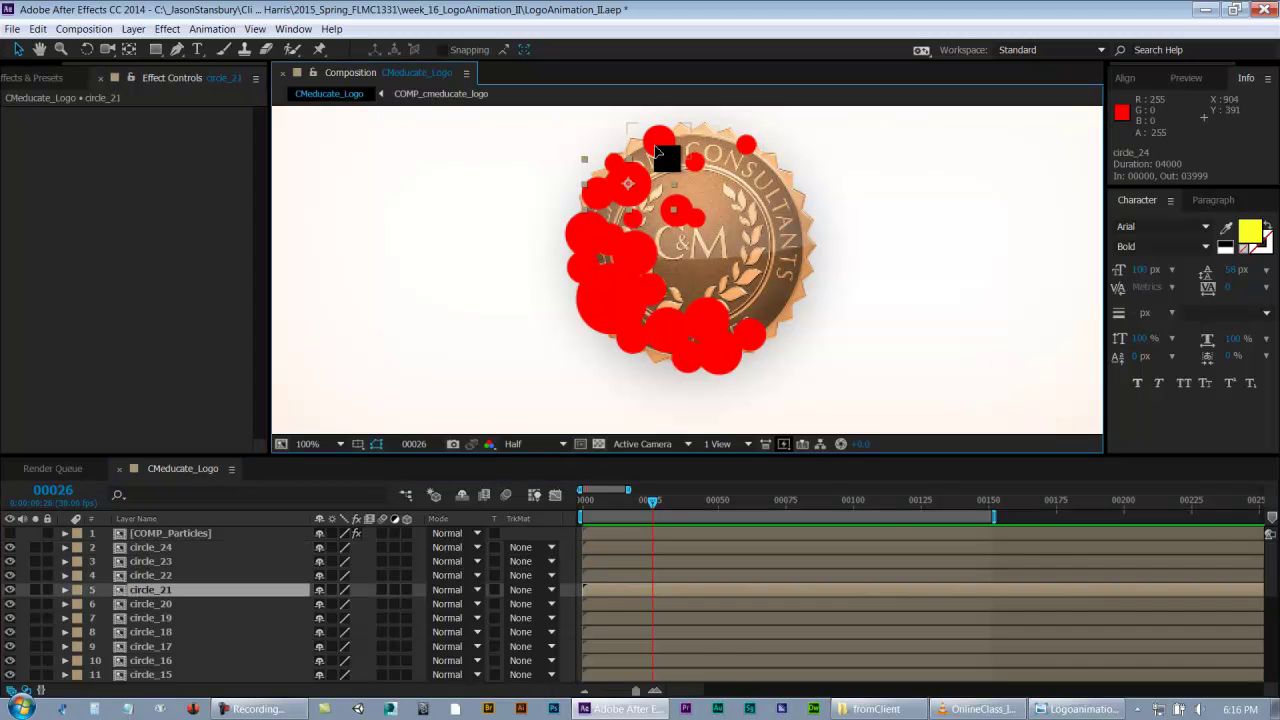
key(ctrl+d)
drag(150, 620, 170, 550)
mouse_move(668, 155)
mouse_down()
mouse_move(783, 203)
mouse_move(712, 138)
mouse_move(670, 178)
mouse_up()
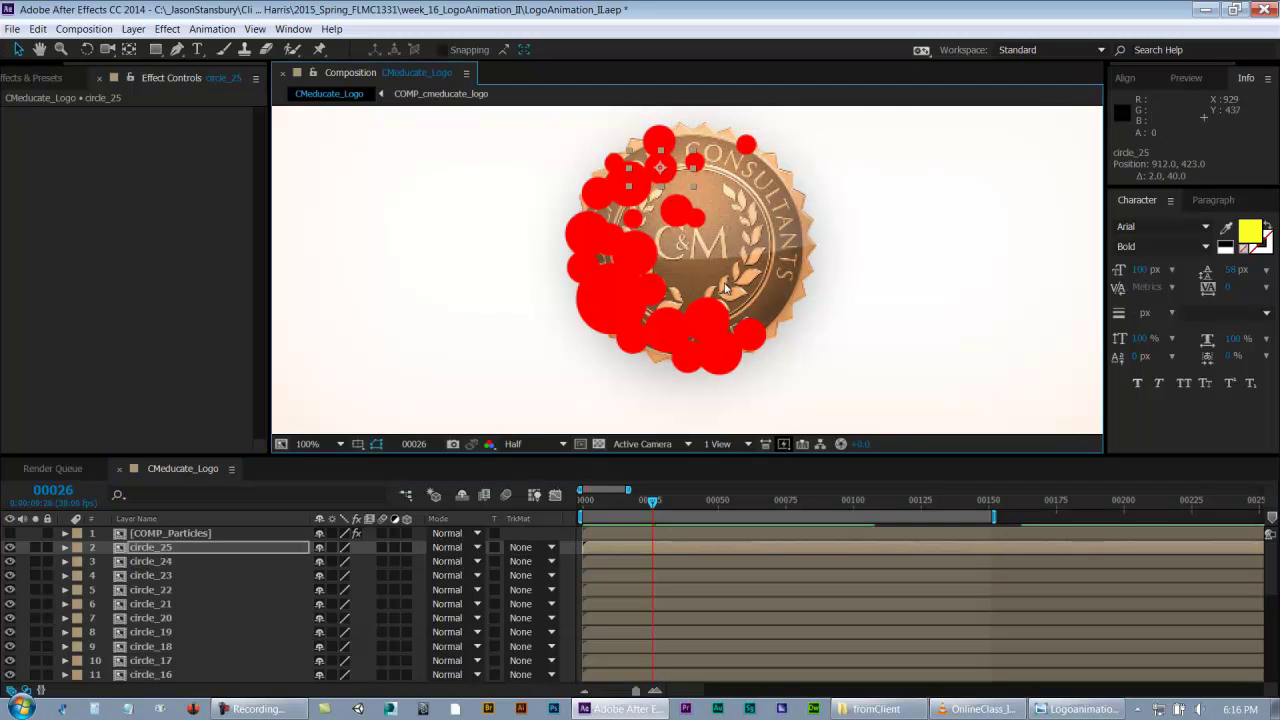
key(ctrl+d)
drag(682, 178, 762, 203)
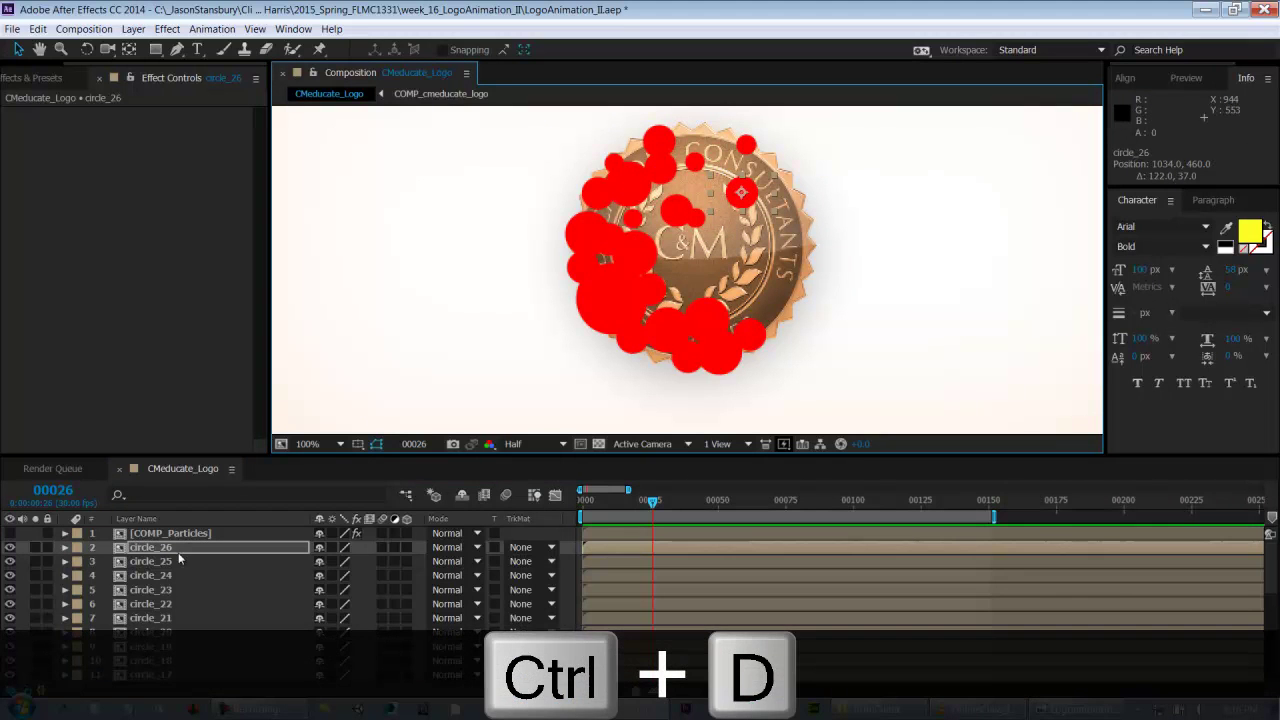
- Duplicate the large circle_13, move the copy above circle_26 in the stack, and place it over the seal's upper-left area at about 868, 490
click(605, 322)
key(ctrl+d)
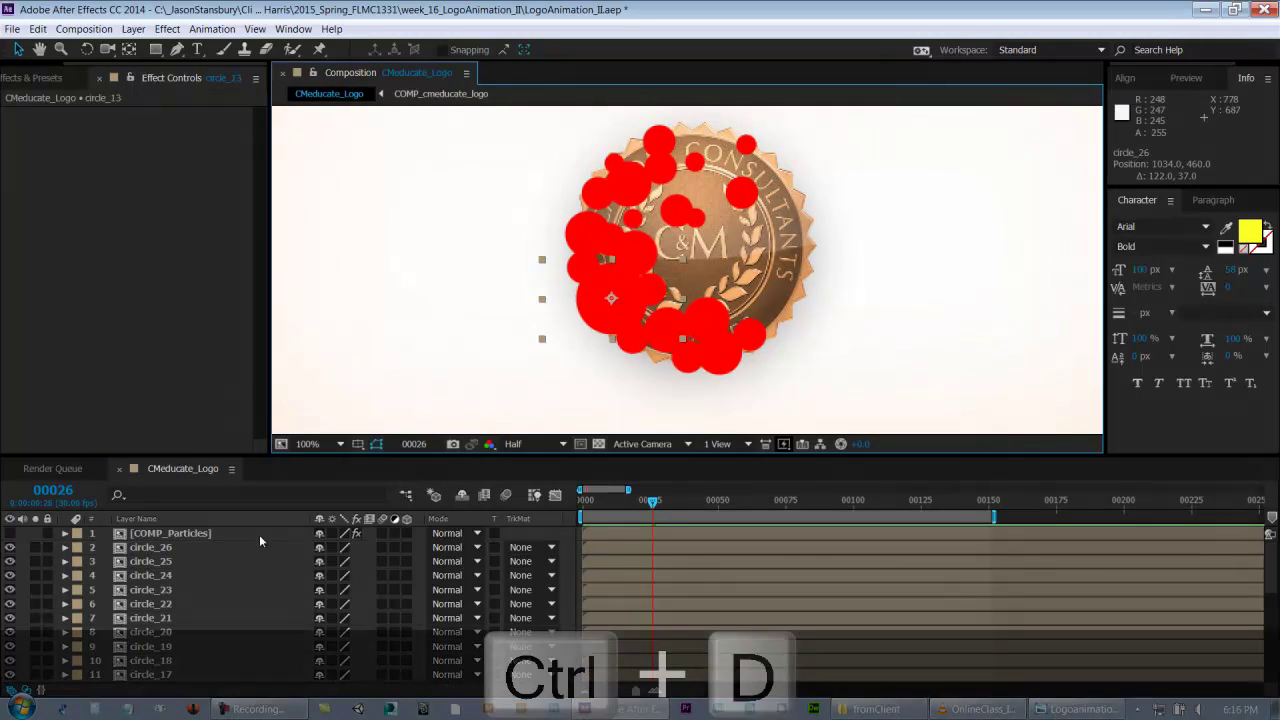
scroll(173, 627, down, 5)
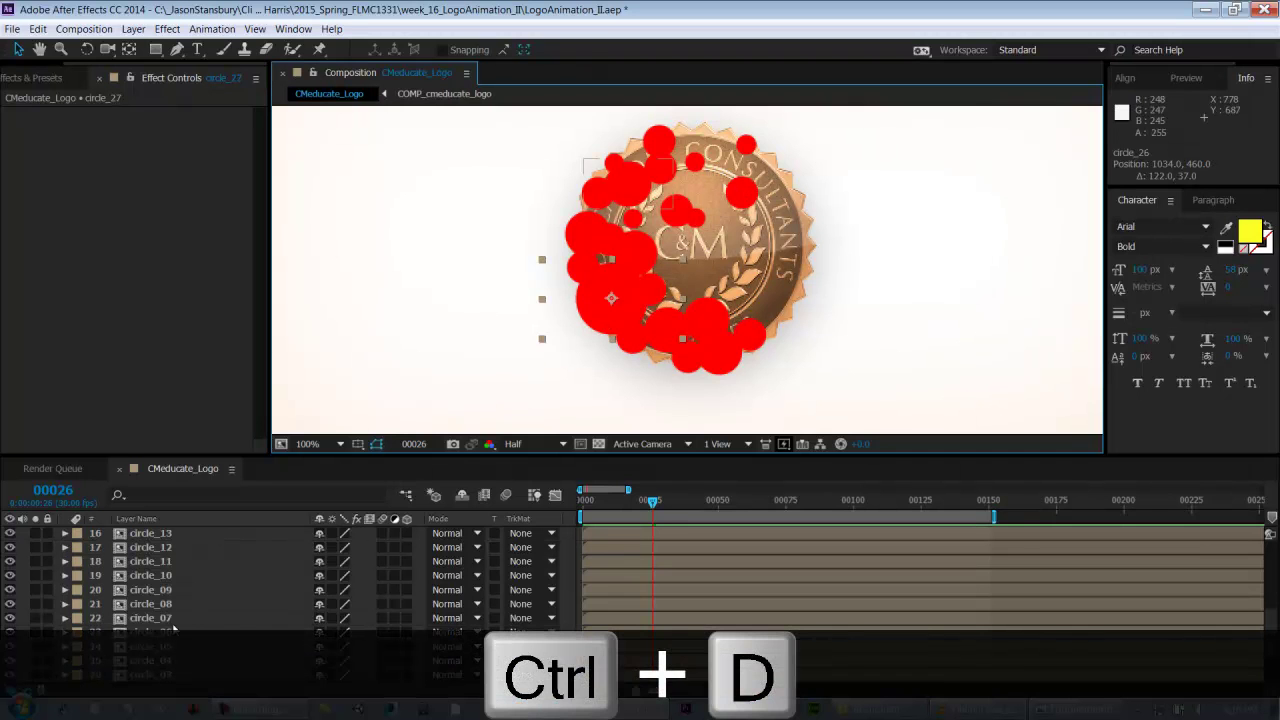
key(grave)
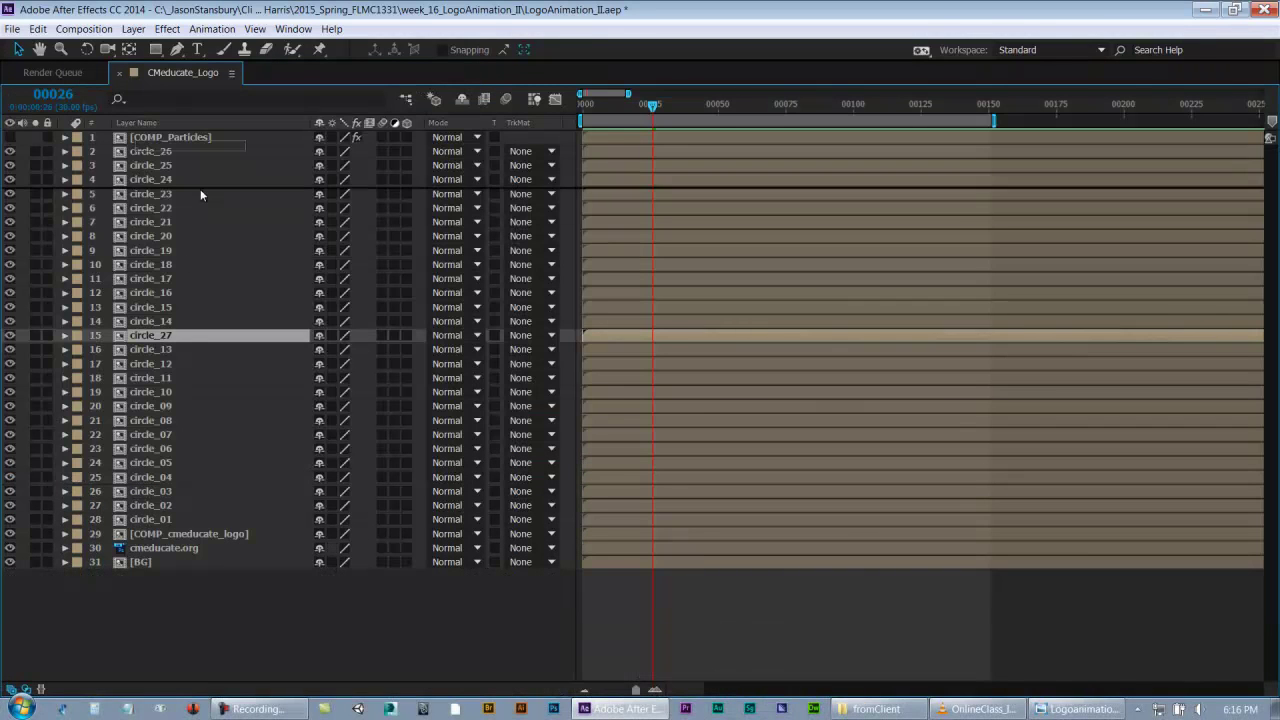
drag(212, 149, 214, 148)
key(grave)
drag(586, 330, 724, 250)
- Try a duplicate of circle_27 over the seal's centre at about 982, 517, and delete it
key(ctrl+d)
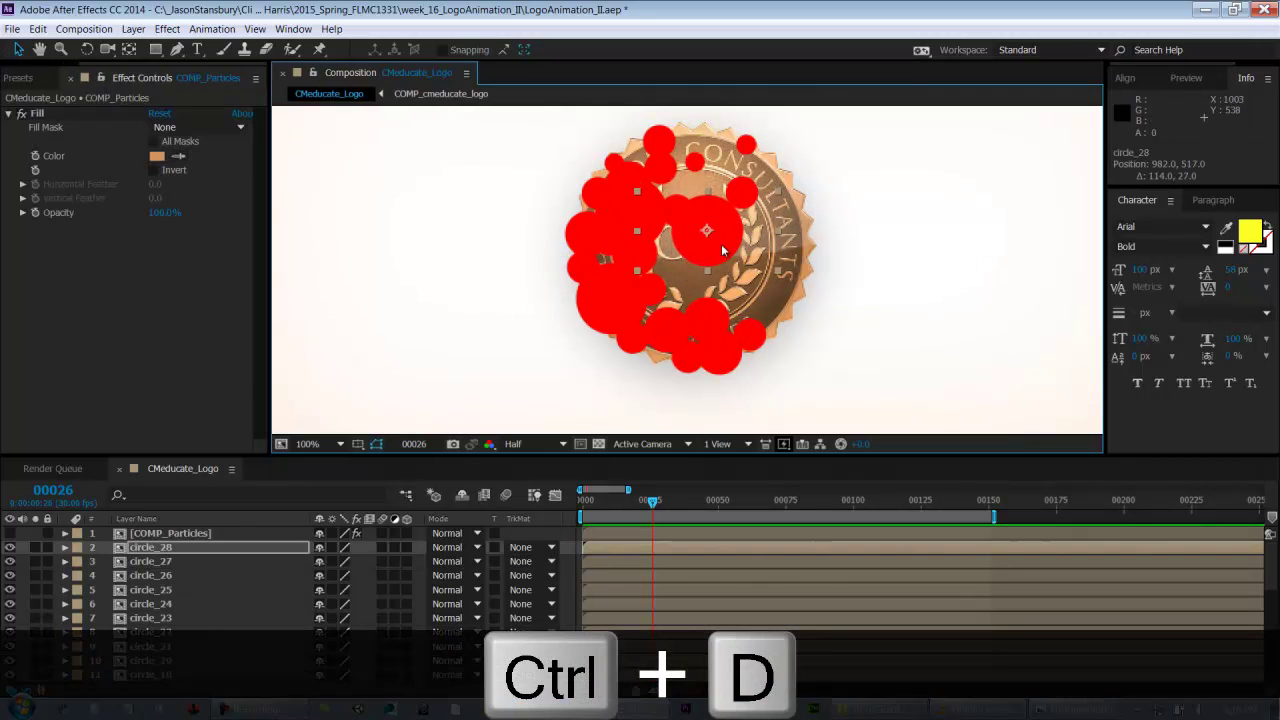
key(Delete)
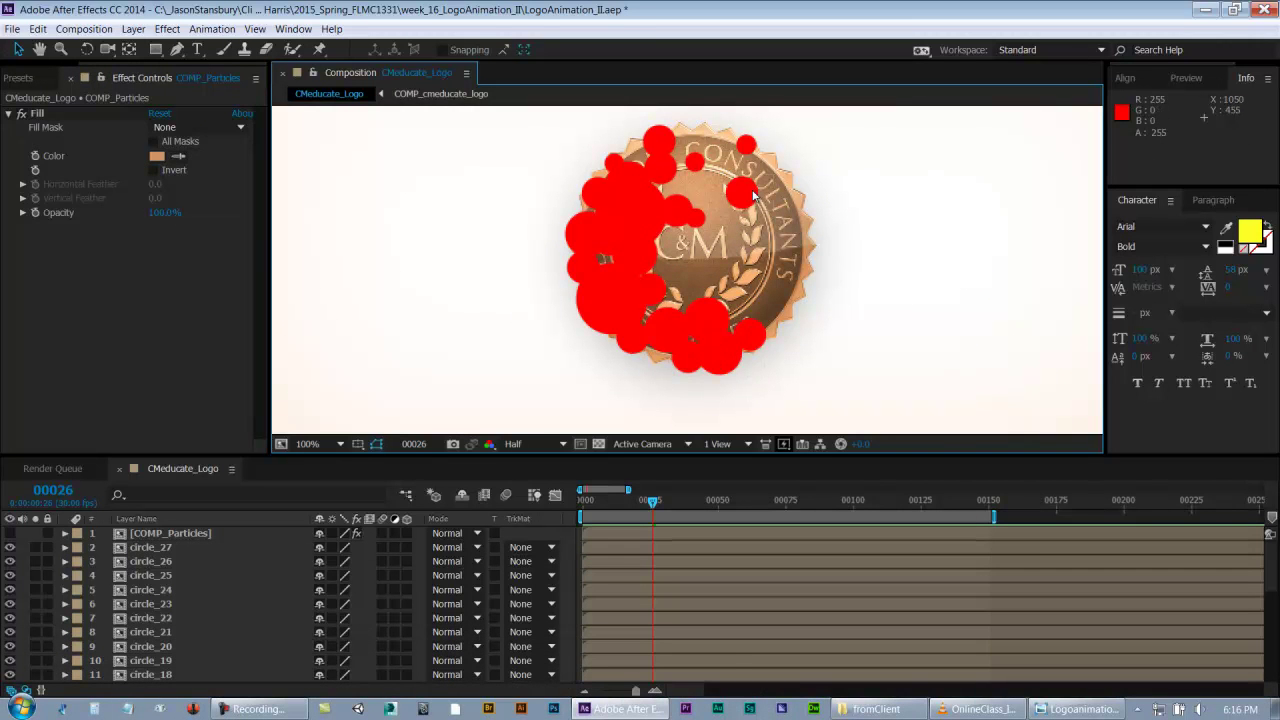
- Duplicate circle_26 three times, placing the copies on the top rim, at about 946, 613, and on the right rim at about 1117, 587
click(755, 195)
key(ctrl+d)
drag(738, 211, 803, 287)
key(ctrl+d)
key(ctrl+d)
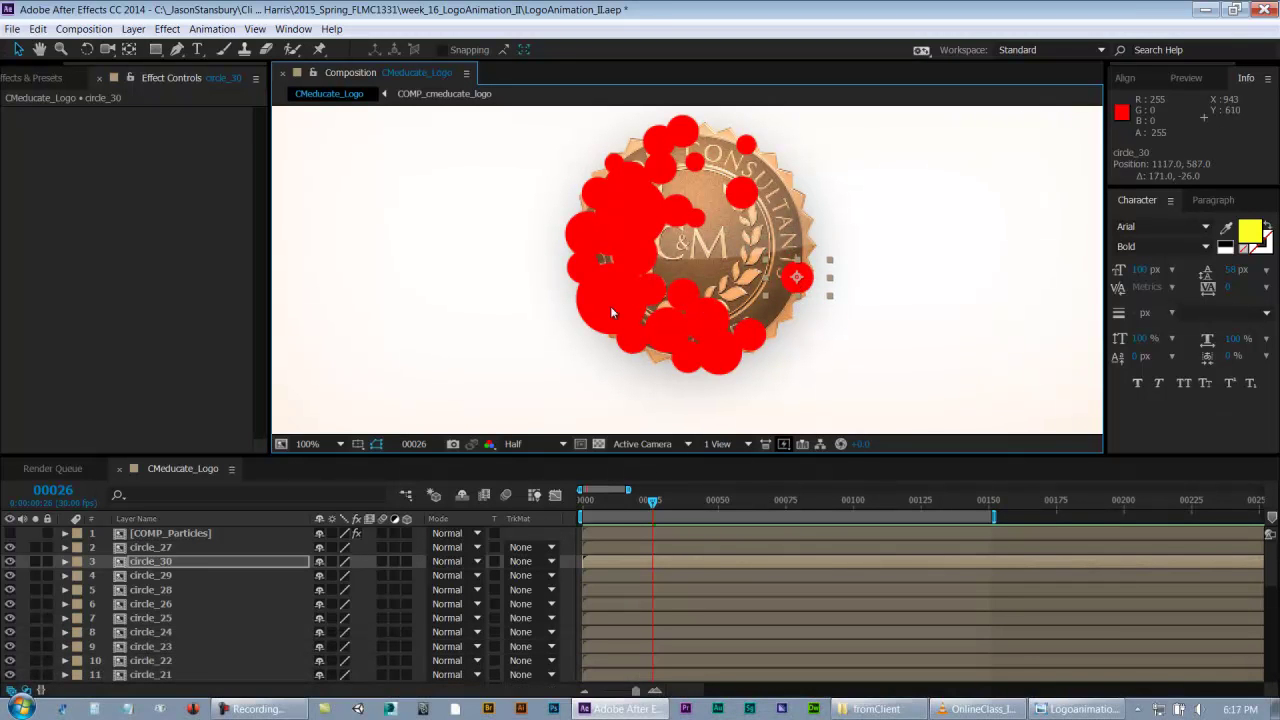
- Duplicate the small circle_24 twice, placing one copy at the seal's centre near 960, 562 and the other at about 1034, 632
click(163, 591)
key(ctrl+d)
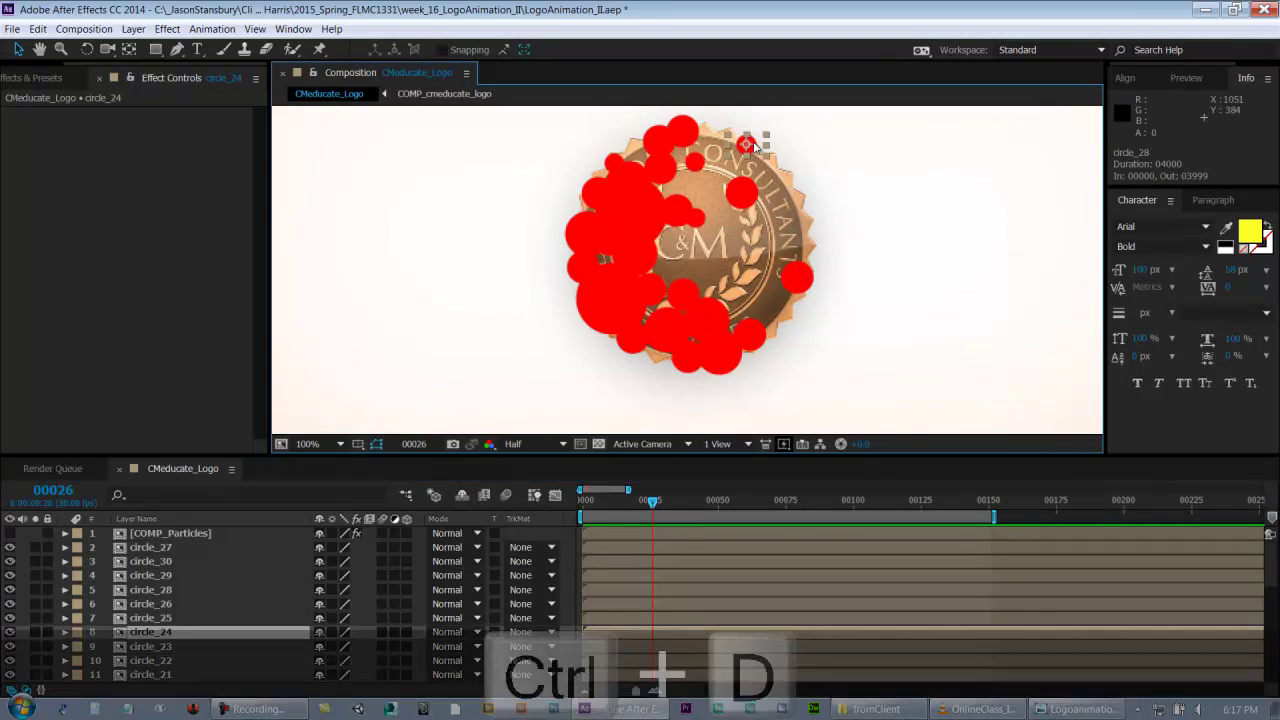
drag(748, 146, 700, 268)
key(ctrl+d)
drag(755, 286, 775, 298)
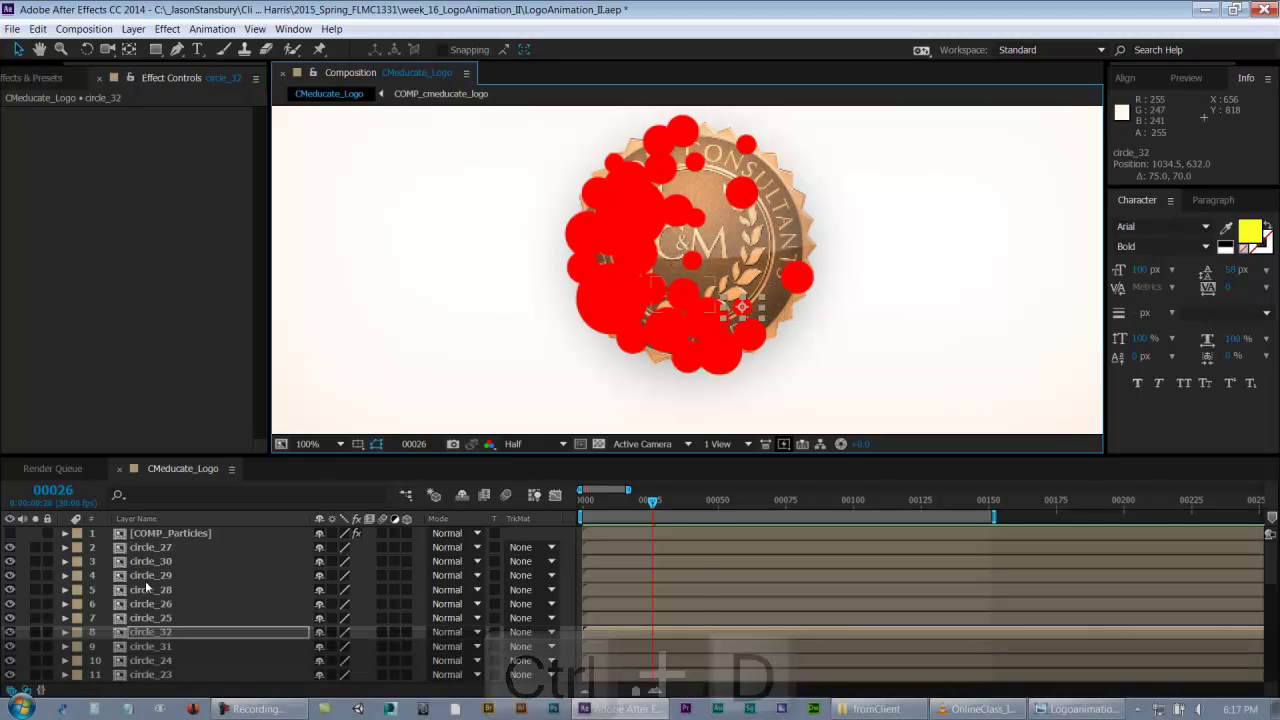
- Place a duplicate of circle_26 on the right rim at about 1108, 454, and one of the large circle_27 near the top at about 990, 400
click(145, 589)
key(ctrl+d)
drag(757, 212, 805, 200)
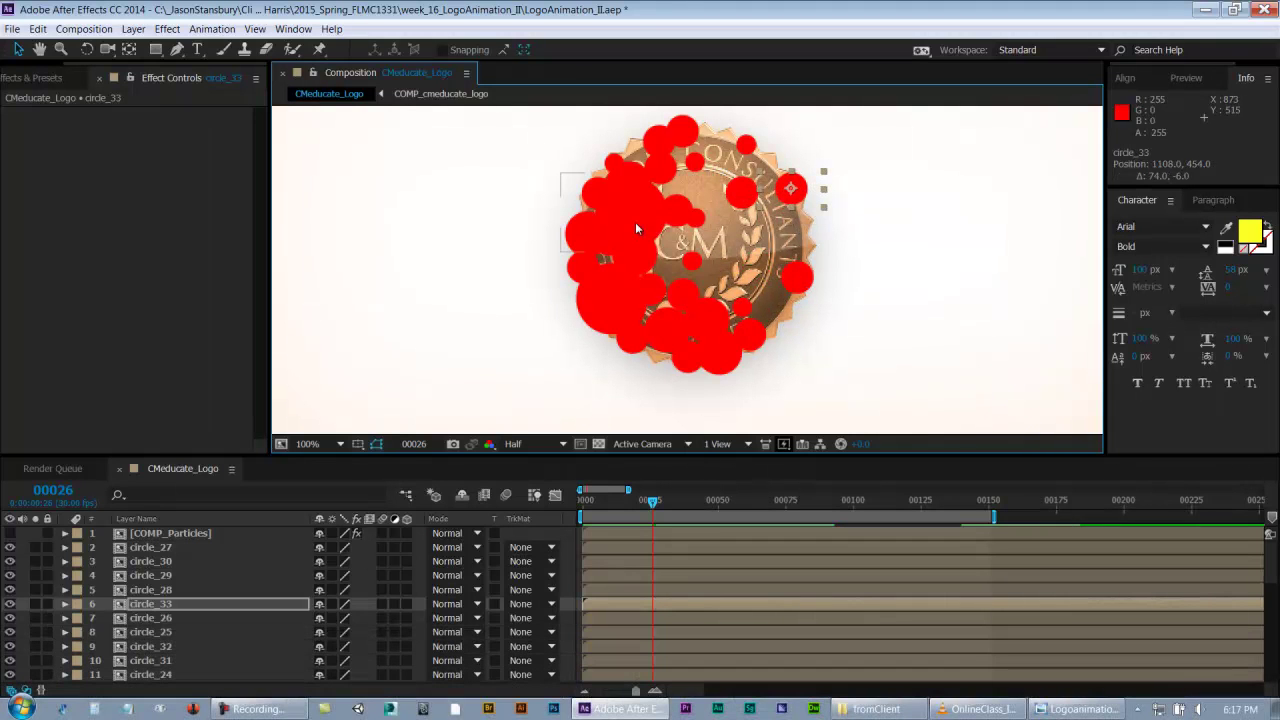
click(636, 224)
key(ctrl+d)
drag(638, 226, 713, 168)
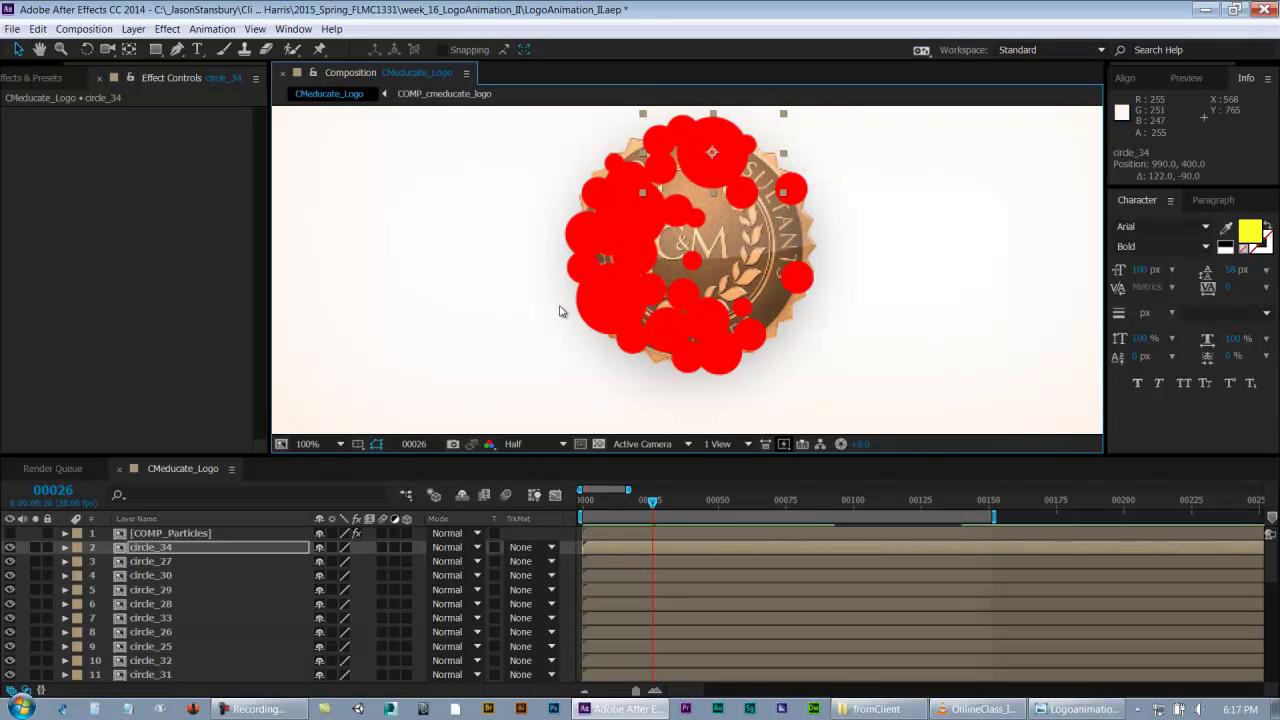
- Duplicate the small circle_31 twice, placing the copies at about 1092, 504 and 914, 534
click(707, 264)
key(ctrl+d)
drag(714, 263, 793, 228)
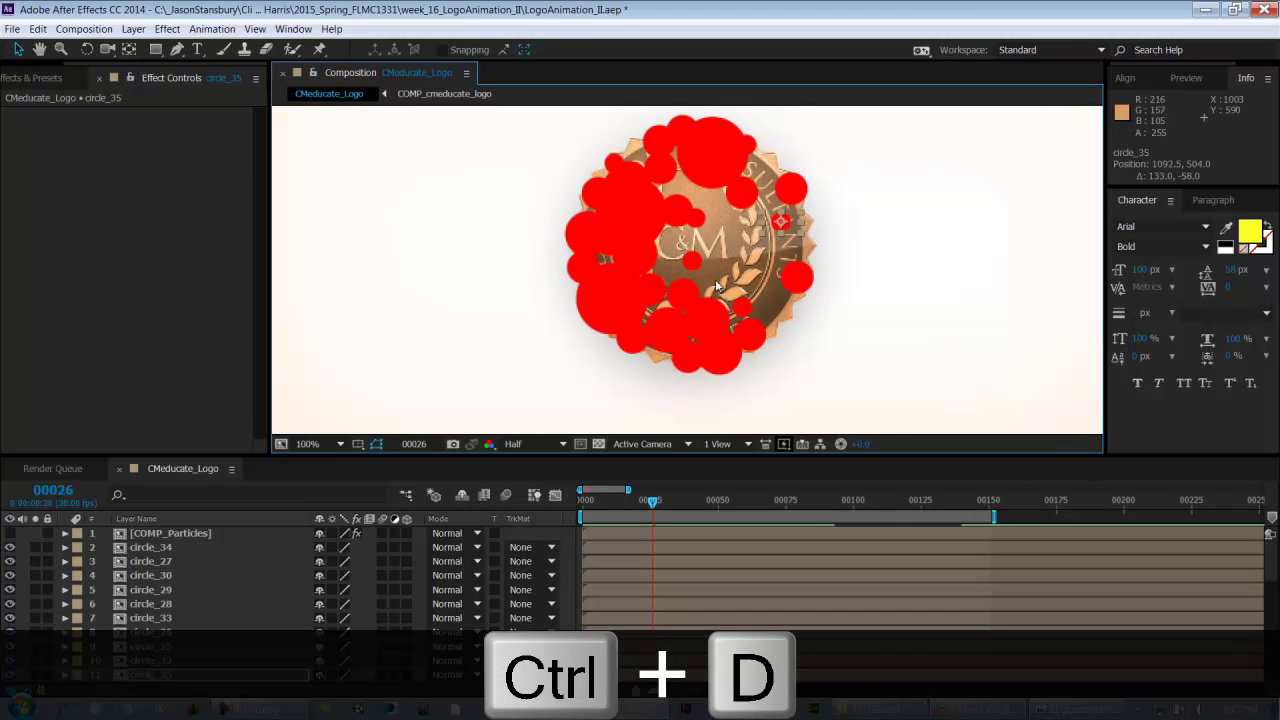
key(ctrl+d)
drag(790, 228, 669, 244)
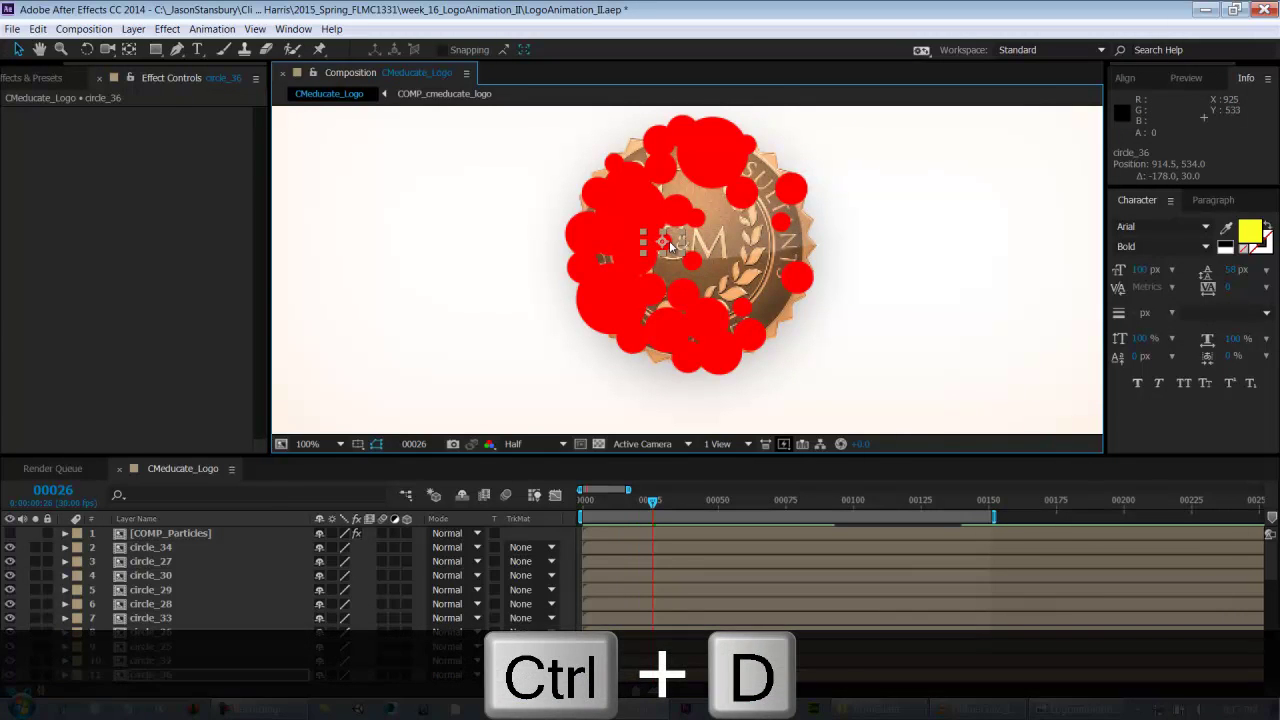
- Duplicate circle_30 four times and spread the copies over uncovered gaps in the seal, the last one at about 1073, 604
click(797, 288)
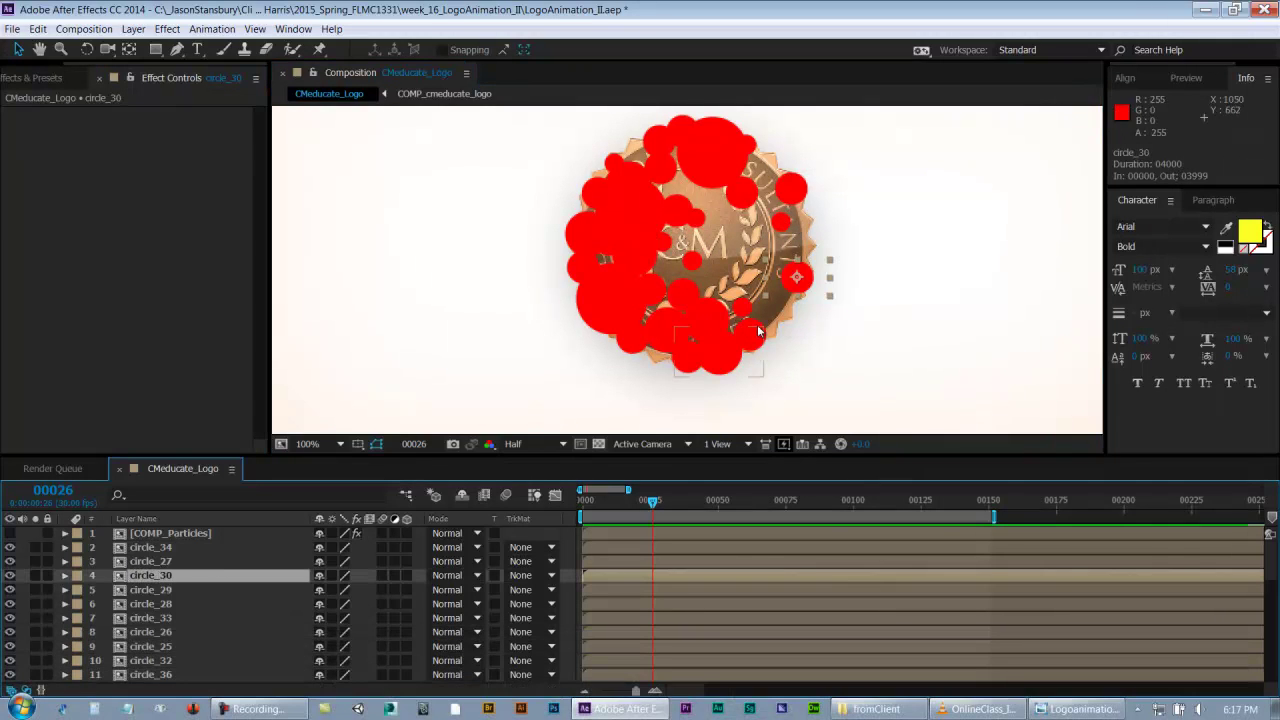
key(ctrl+d)
mouse_move(797, 298)
mouse_down()
mouse_move(745, 226)
mouse_move(684, 200)
mouse_move(797, 248)
mouse_move(722, 296)
mouse_move(732, 308)
mouse_move(773, 298)
mouse_up()
key(ctrl+d)
key(ctrl+d)
key(ctrl+d)
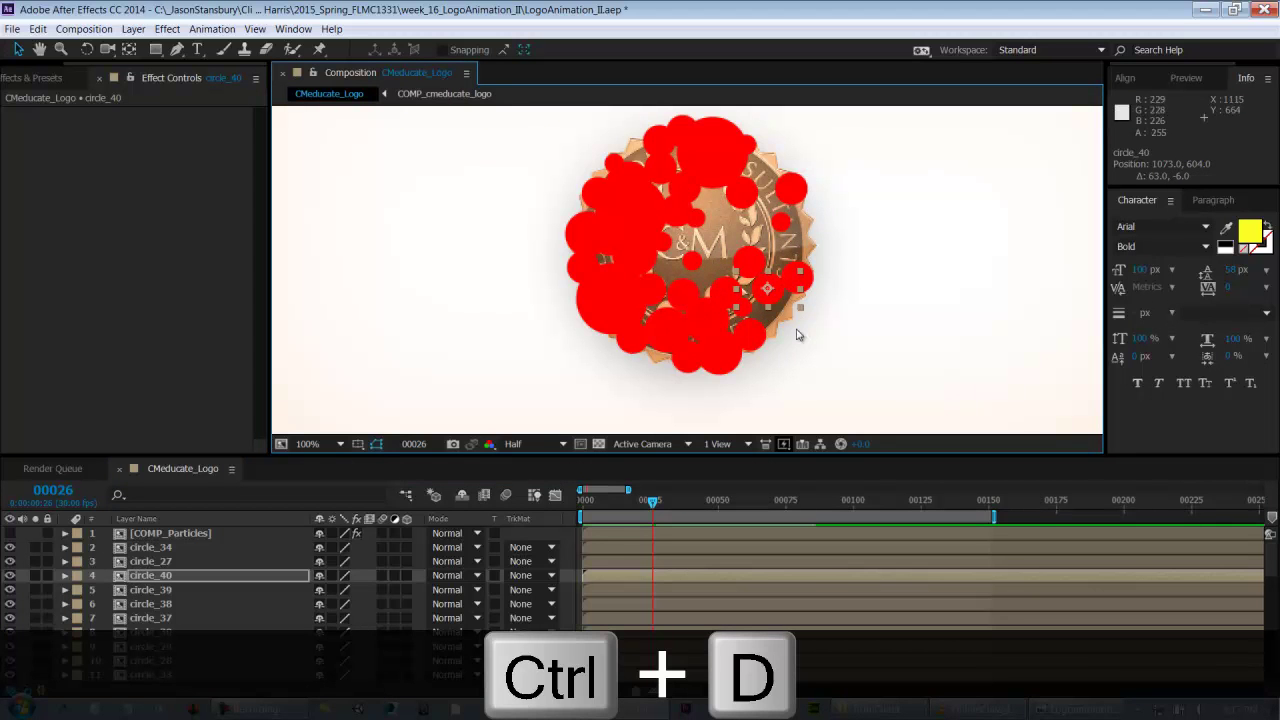
- Duplicate the small circle_31 two more times, placing one copy near the lower right and the other at about 994, 471
click(698, 232)
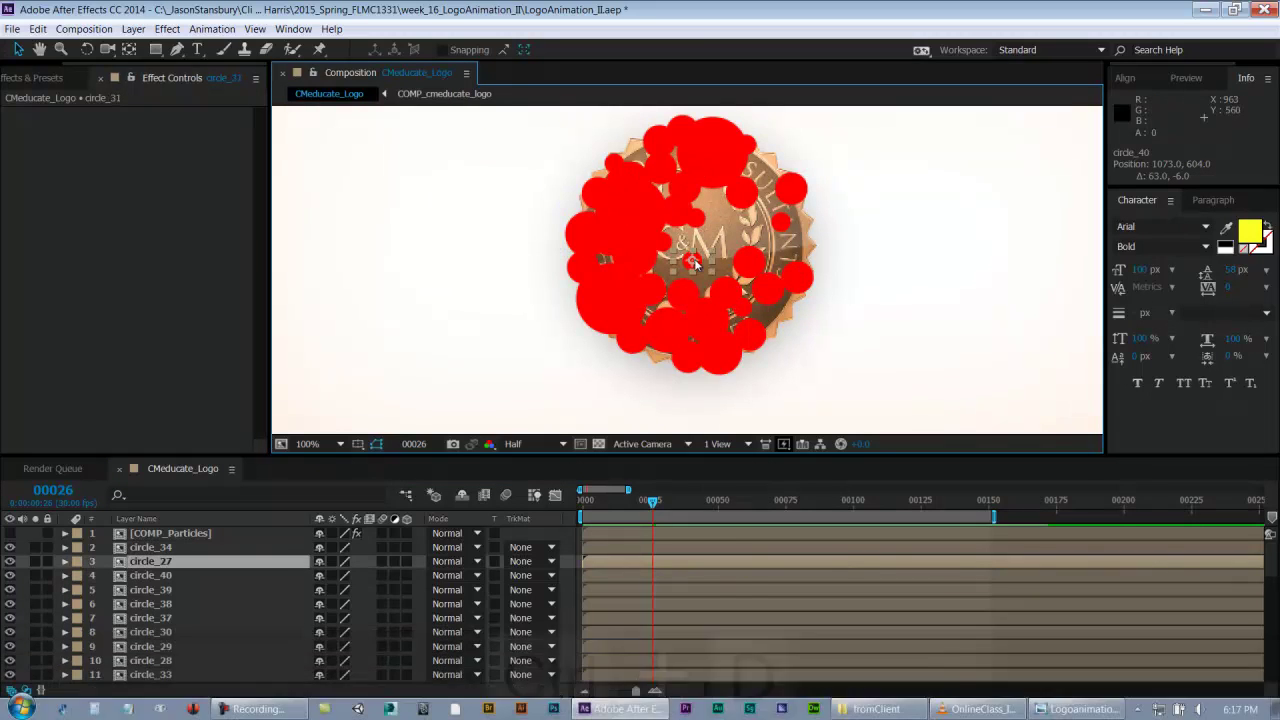
key(ctrl+d)
drag(698, 232, 716, 204)
key(ctrl+d)
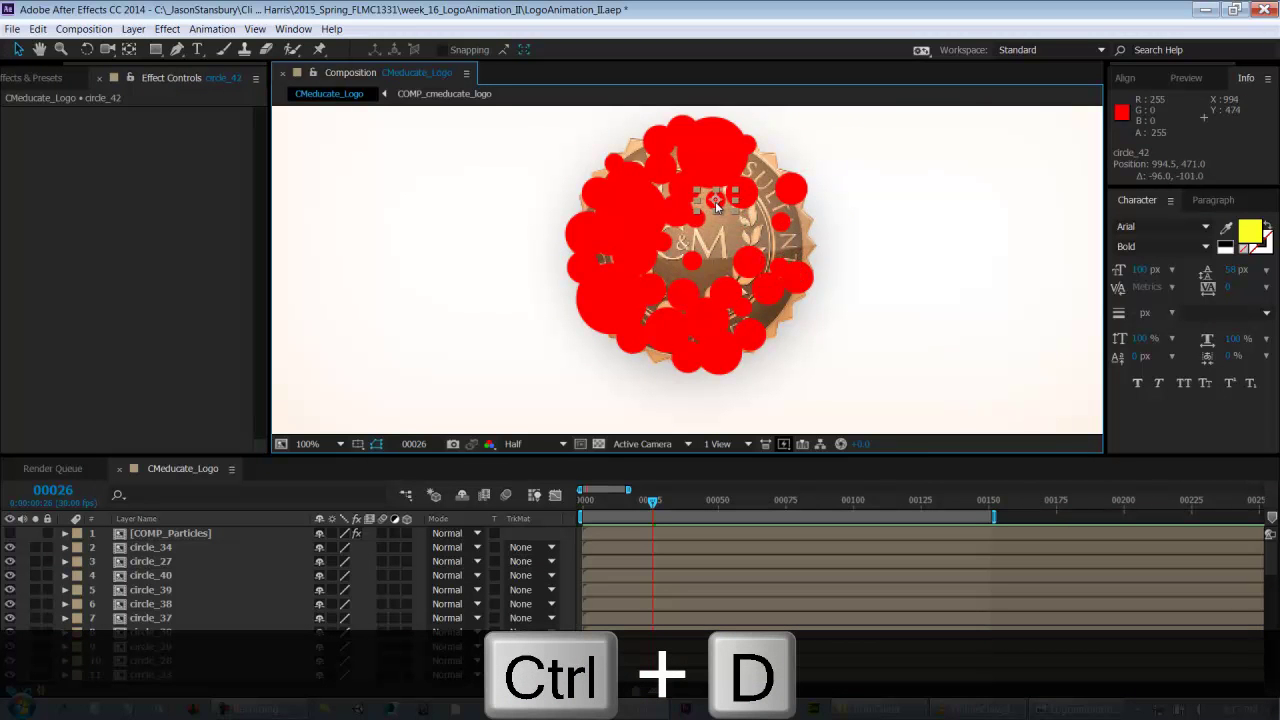
- Duplicate the large circle_34 twice, placing the copies over the seal's upper-left area and upper-right area at about 1065, 440
key(ctrl+d)
drag(708, 158, 765, 160)
key(ctrl+d)
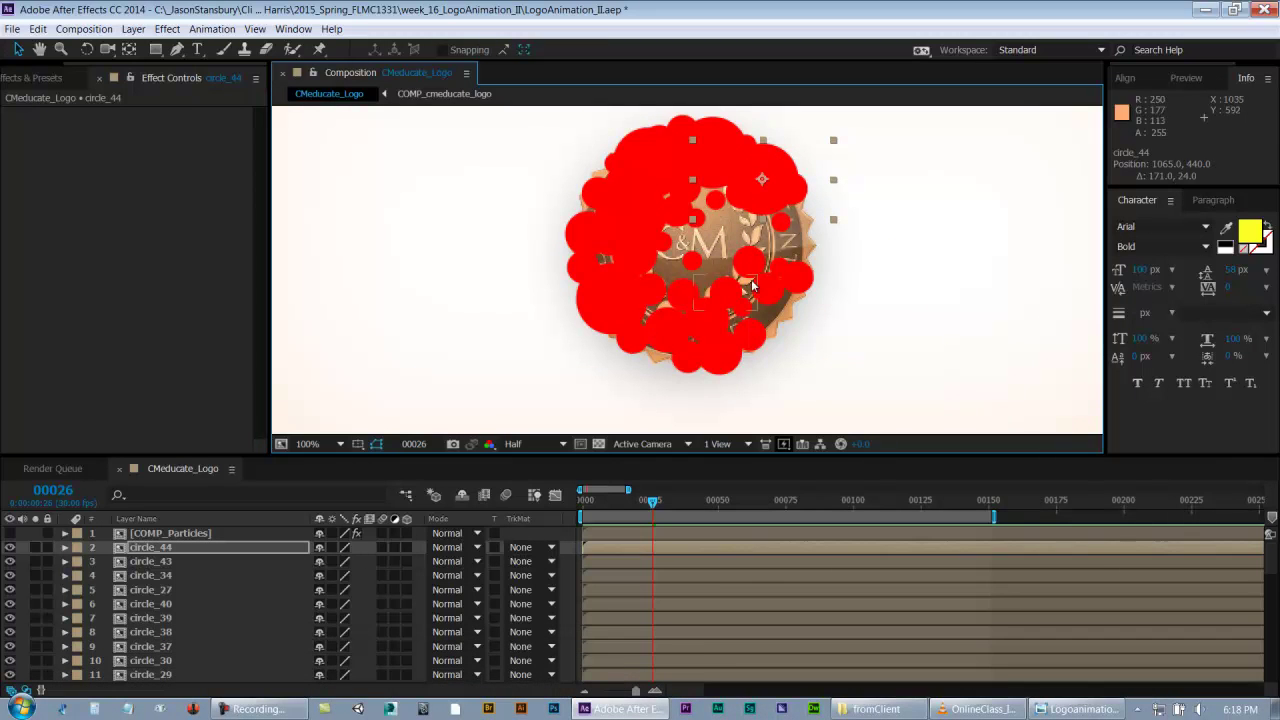
- Duplicate the medium circle_38 into a gap, and place a duplicate of the large circle_44 over the centre at about 951, 554
click(746, 268)
key(ctrl+d)
drag(746, 268, 702, 266)
key(ctrl+d)
click(718, 134)
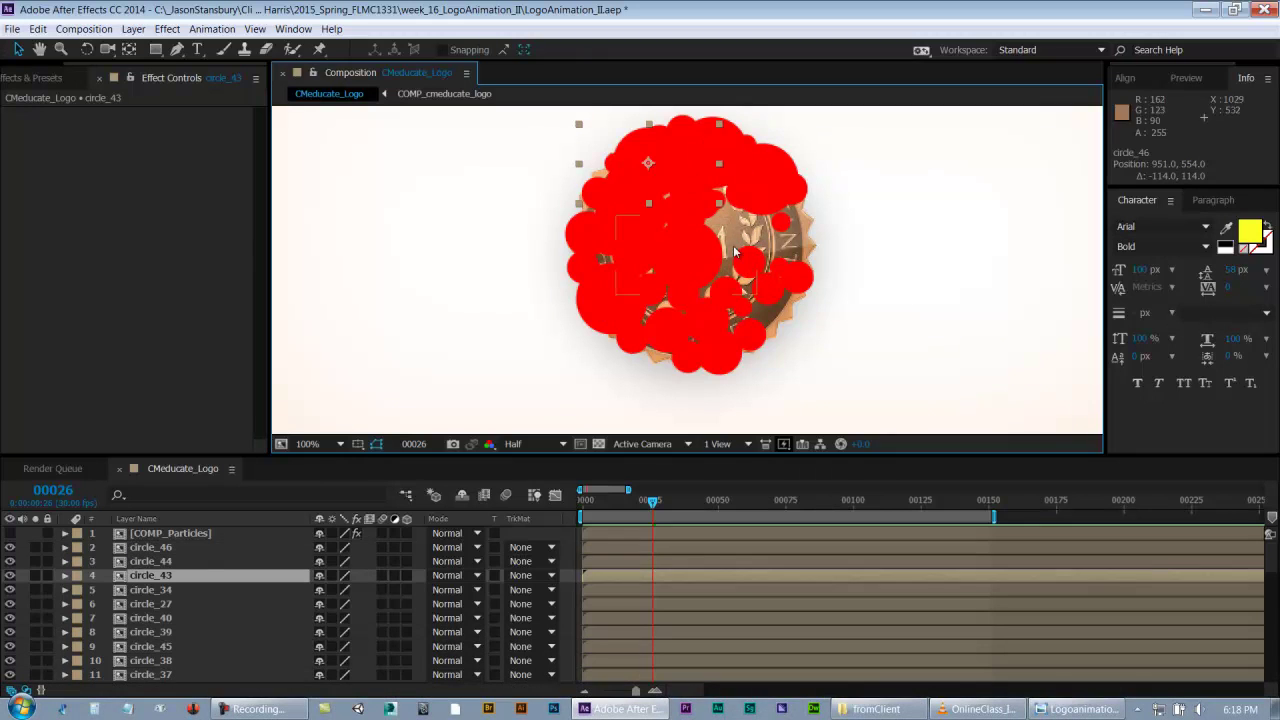
- Duplicate circle_40 twice, placing the copies at about 1004, 507 and on the right rim at about 1135, 525
click(743, 266)
click(769, 296)
key(ctrl+d)
drag(771, 306, 816, 248)
key(ctrl+d)
- Cover the seal's right and lower-right areas with three duplicates of the large circle_44, and delete the surplus copy
click(775, 205)
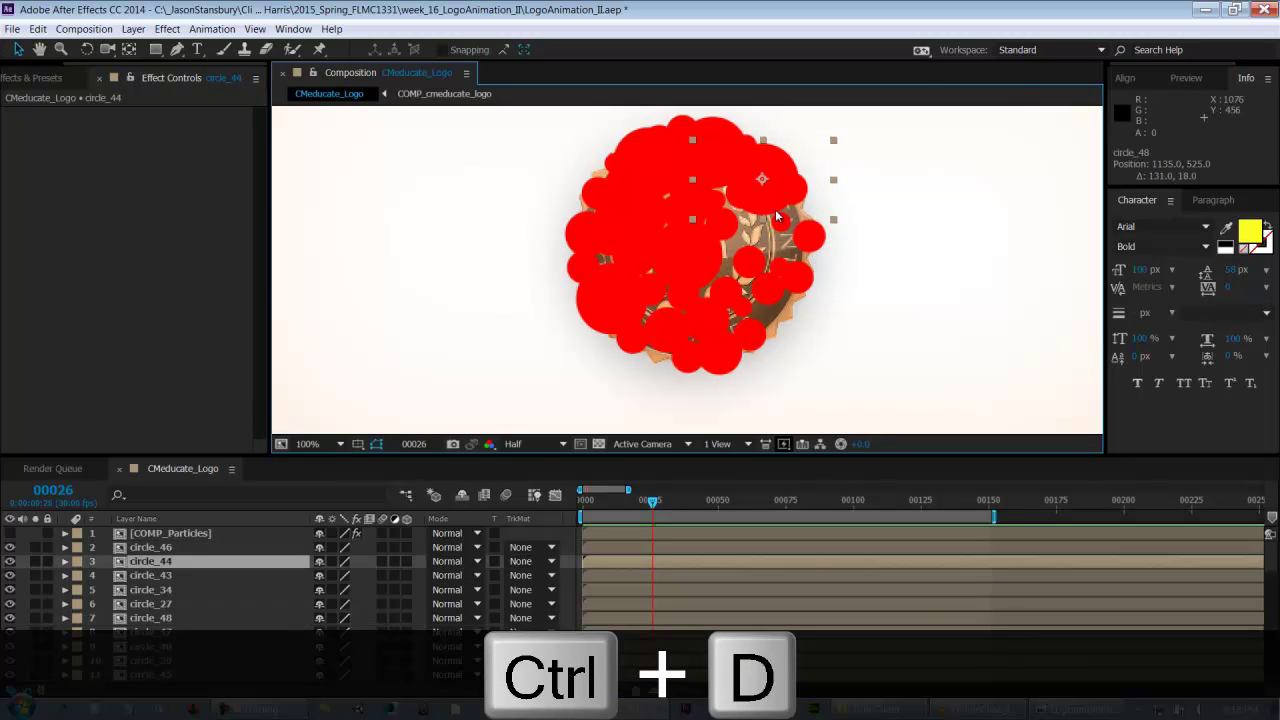
key(ctrl+d)
drag(762, 181, 888, 230)
key(ctrl+d)
key(ctrl+d)
key(ctrl+d)
key(Delete)
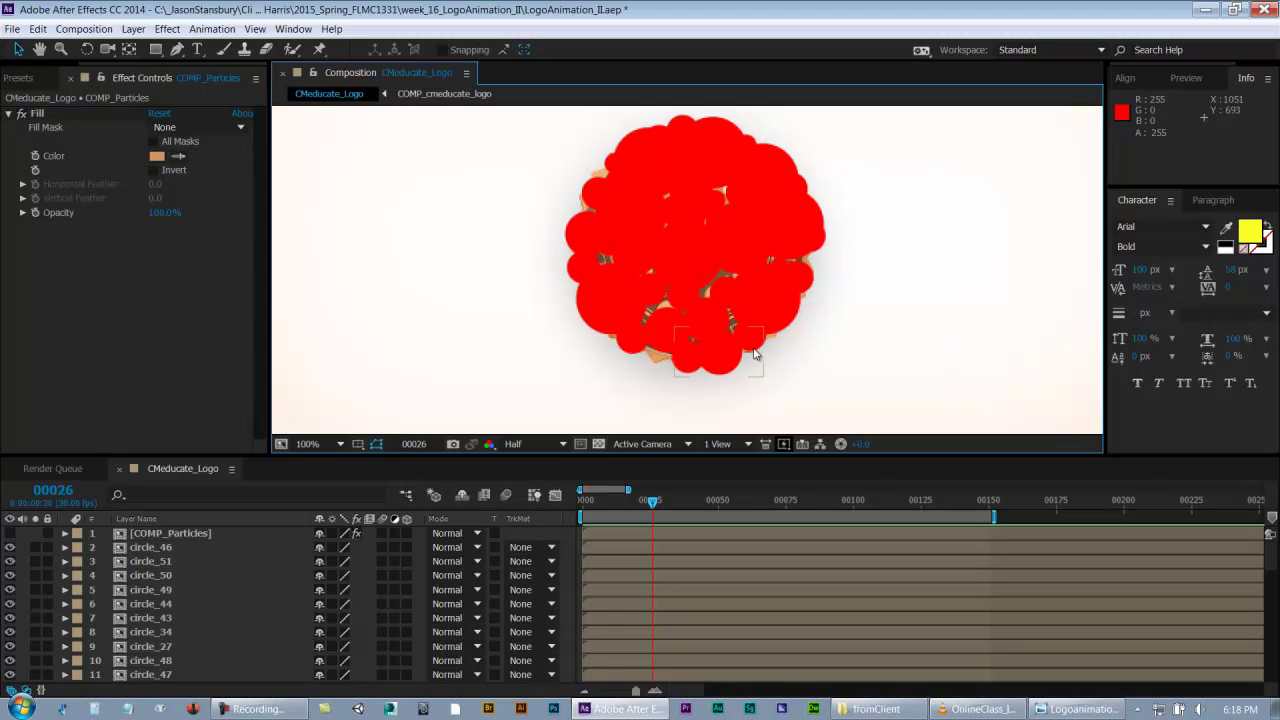
- Return to frame 0 and save the project with the seal covered by circles
click(687, 368)
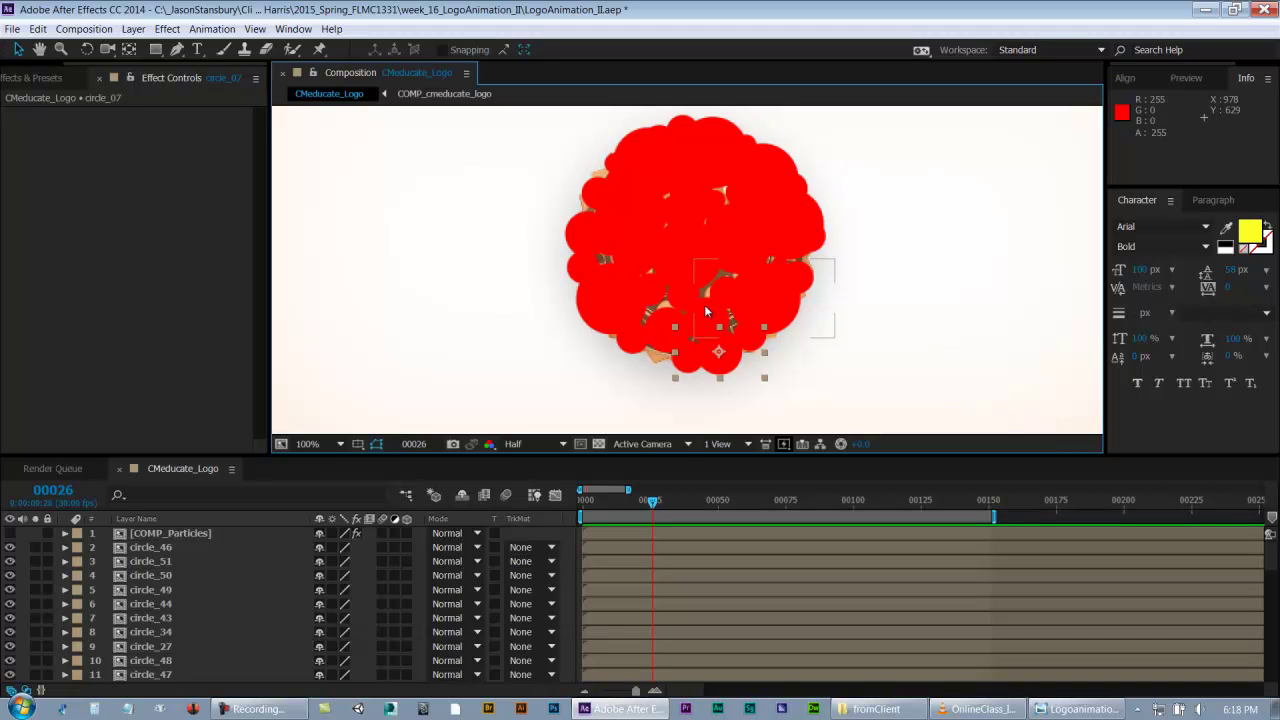
key(ctrl+s)
key(ctrl+s)
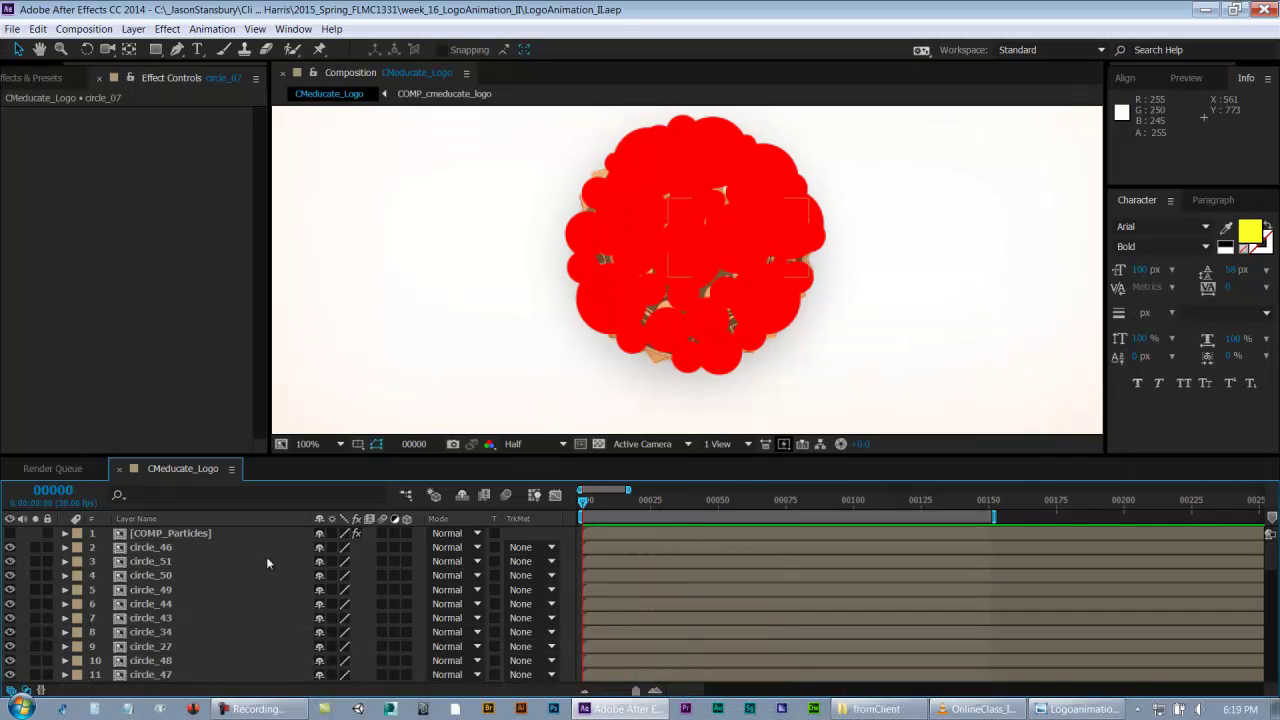
key(grave)
key(grave)
key(ctrl+s)
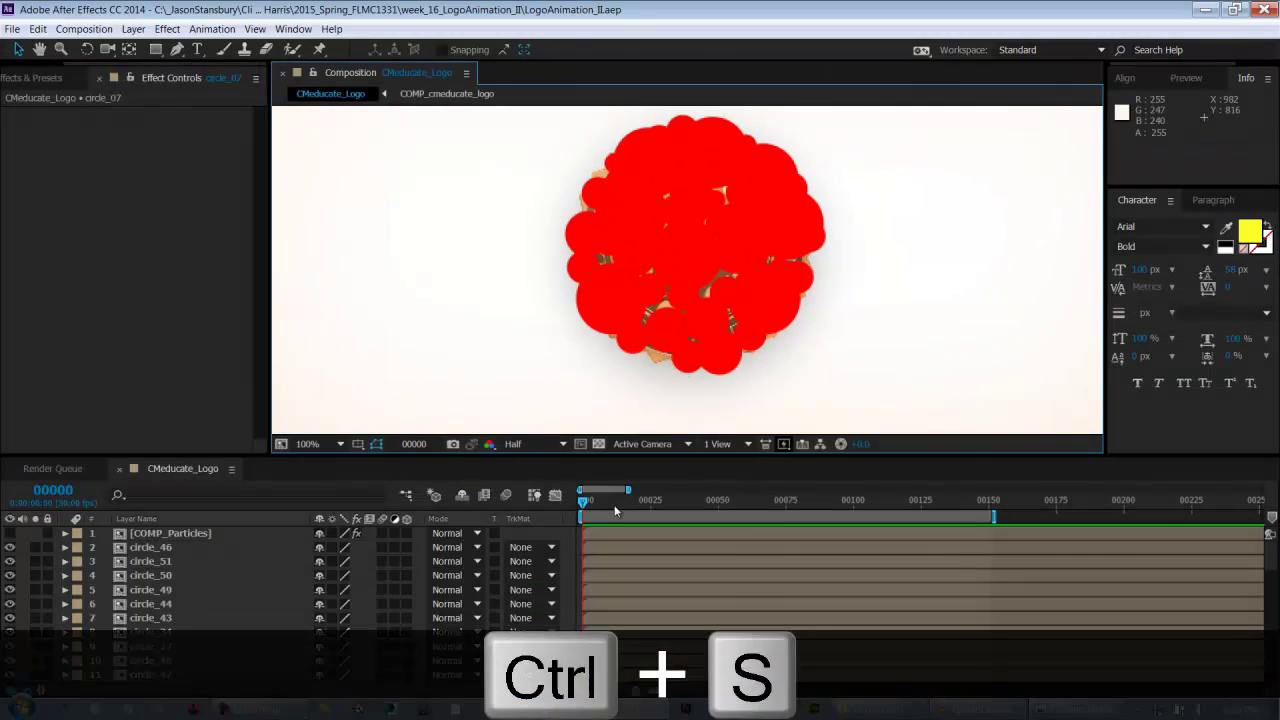
- End the work area at frame 75 and save the project
key(grave)
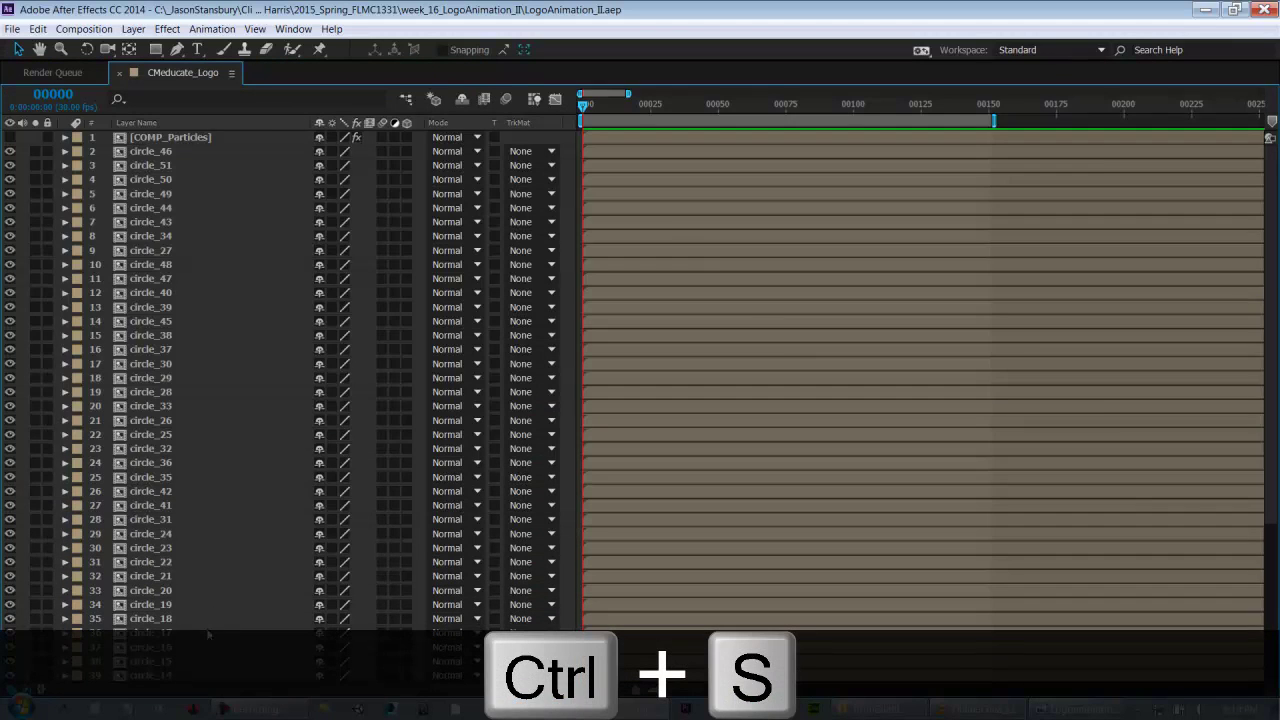
scroll(210, 614, down, 5)
key(grave)
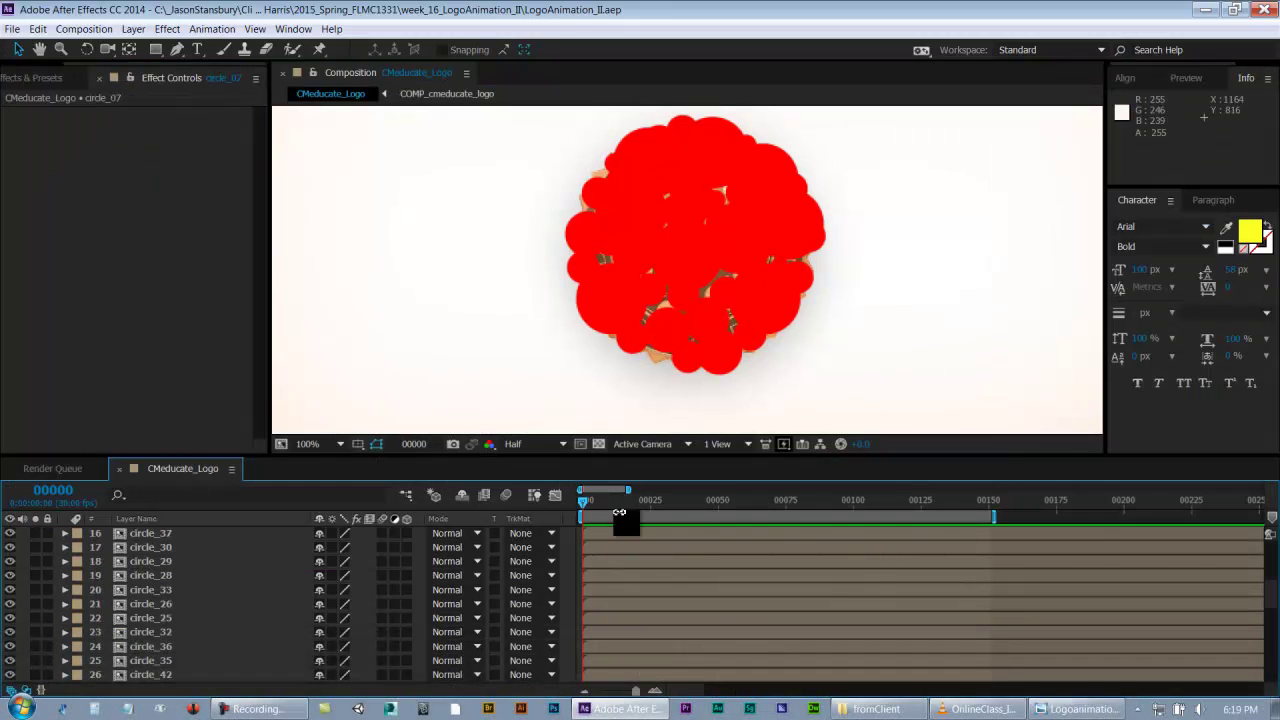
drag(842, 538, 785, 538)
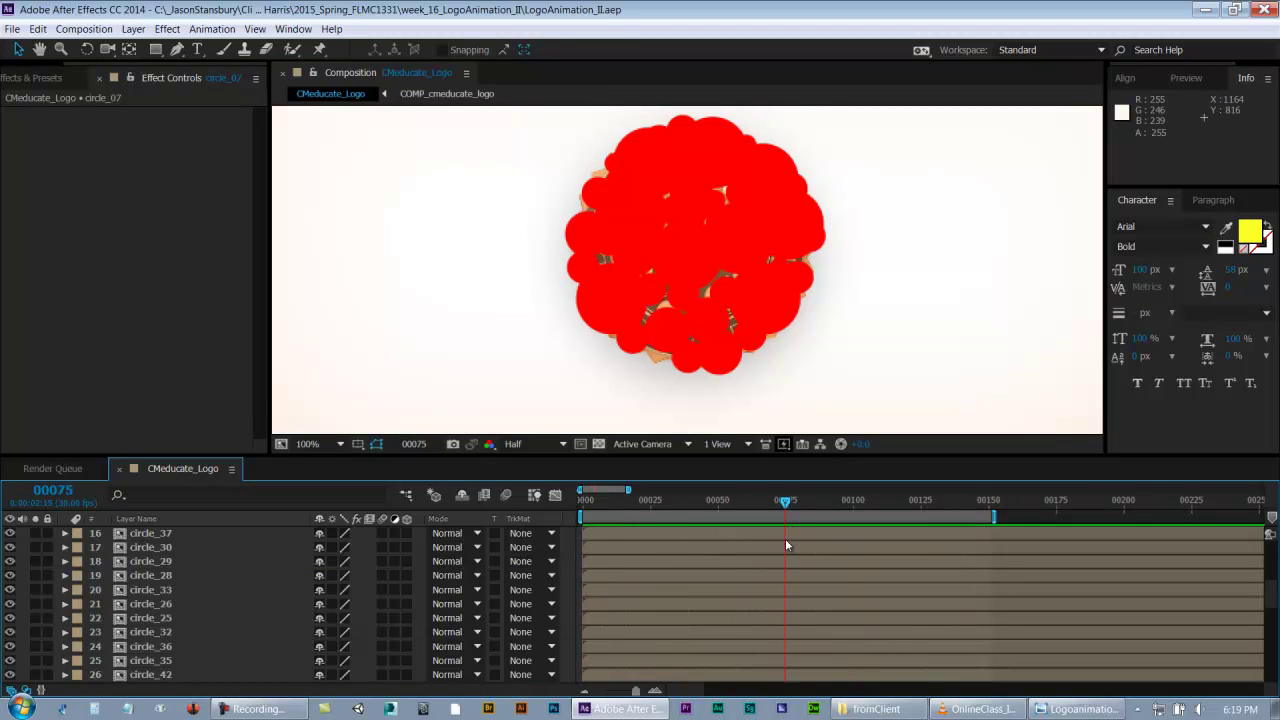
key(n)
key(ctrl+s)
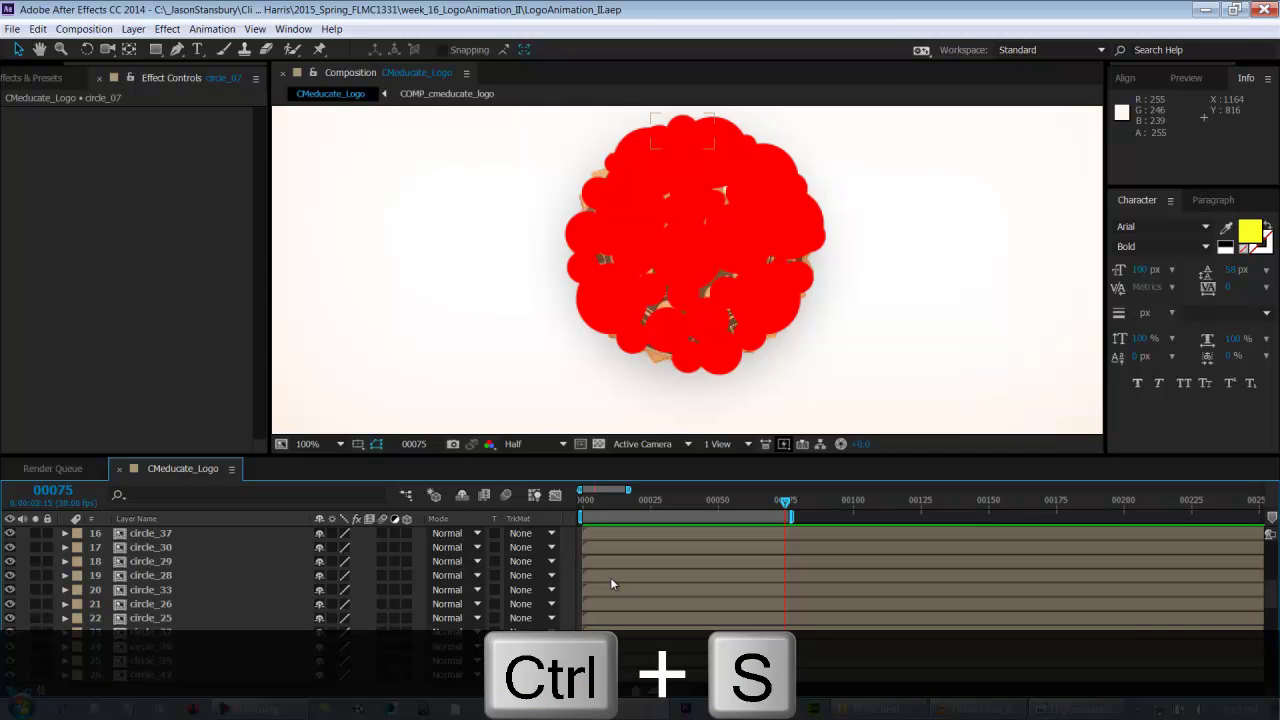
- Enlarge the timeline area to show the lowest layers, select circle_01 at frame 0, and save the project
scroll(611, 581, down, 6)
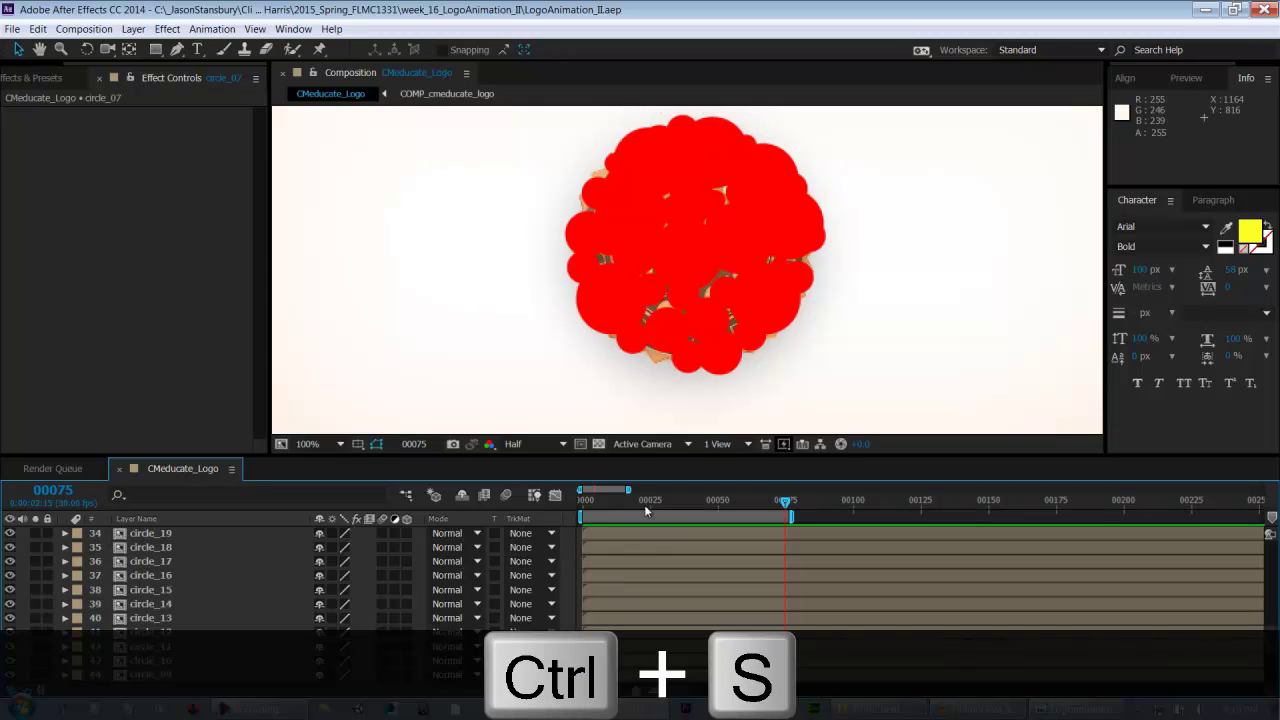
drag(623, 452, 624, 327)
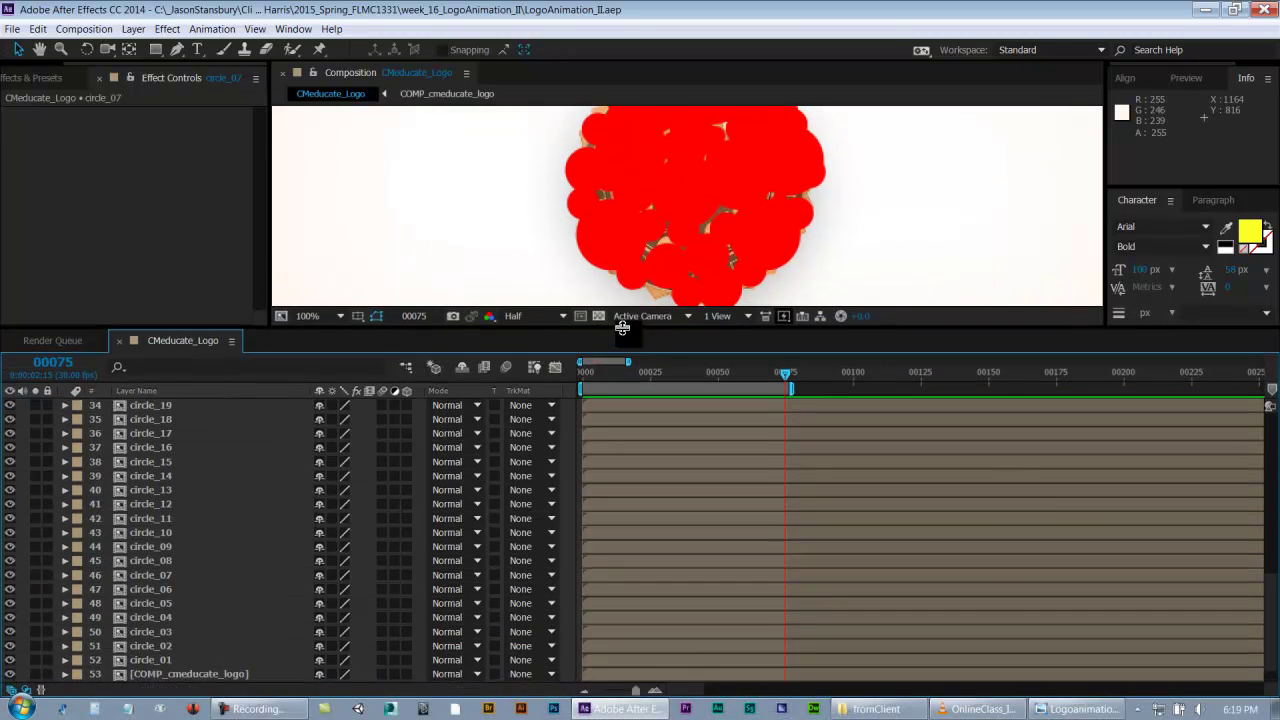
key(comma)
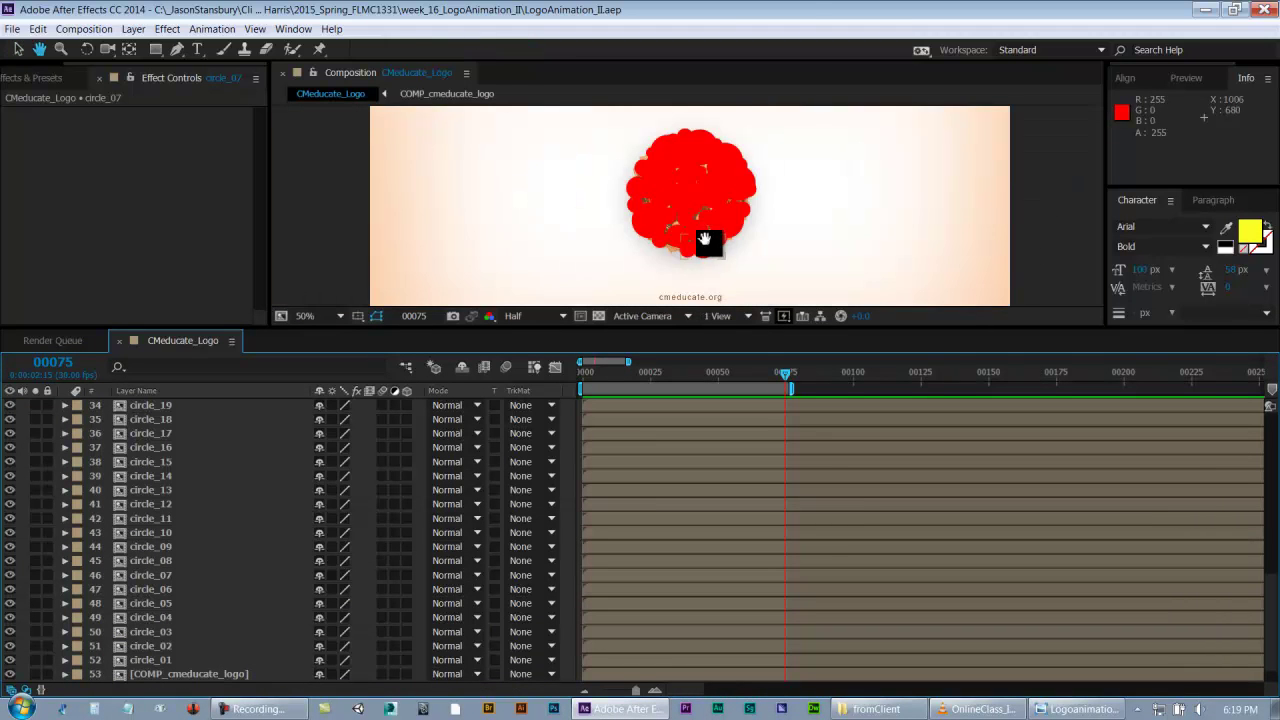
key(period)
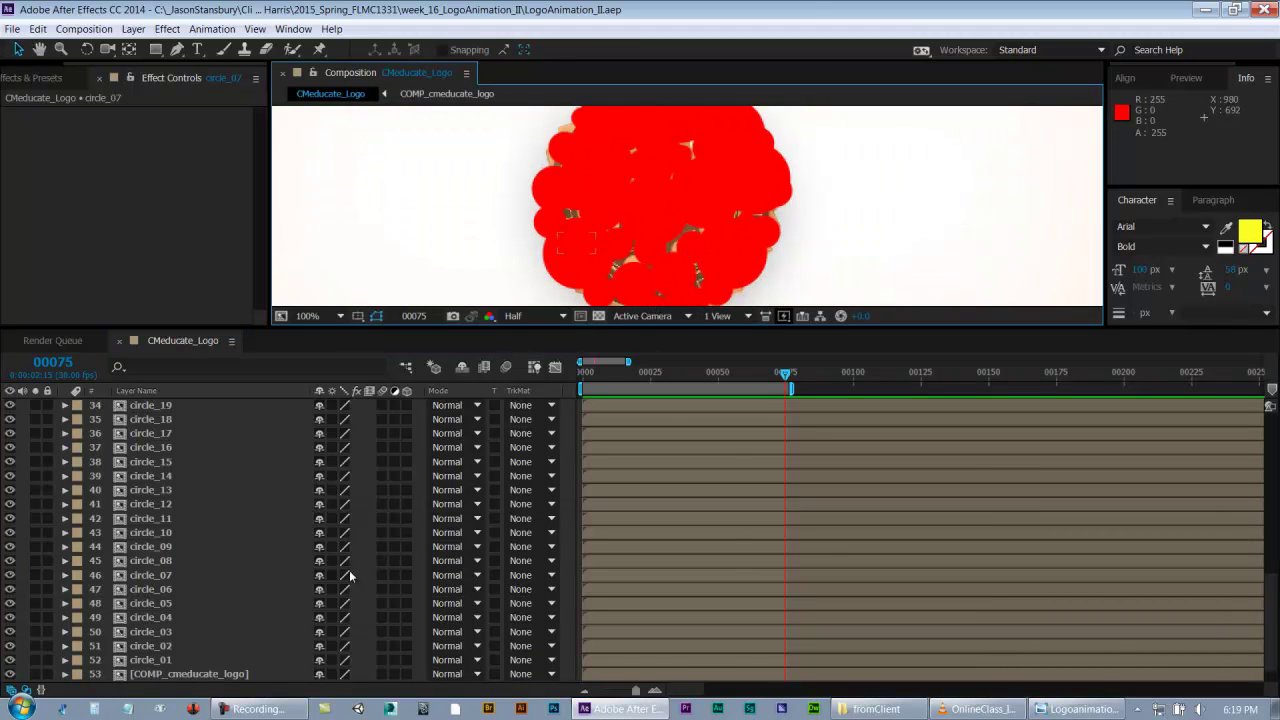
scroll(219, 630, down, 1)
click(201, 632)
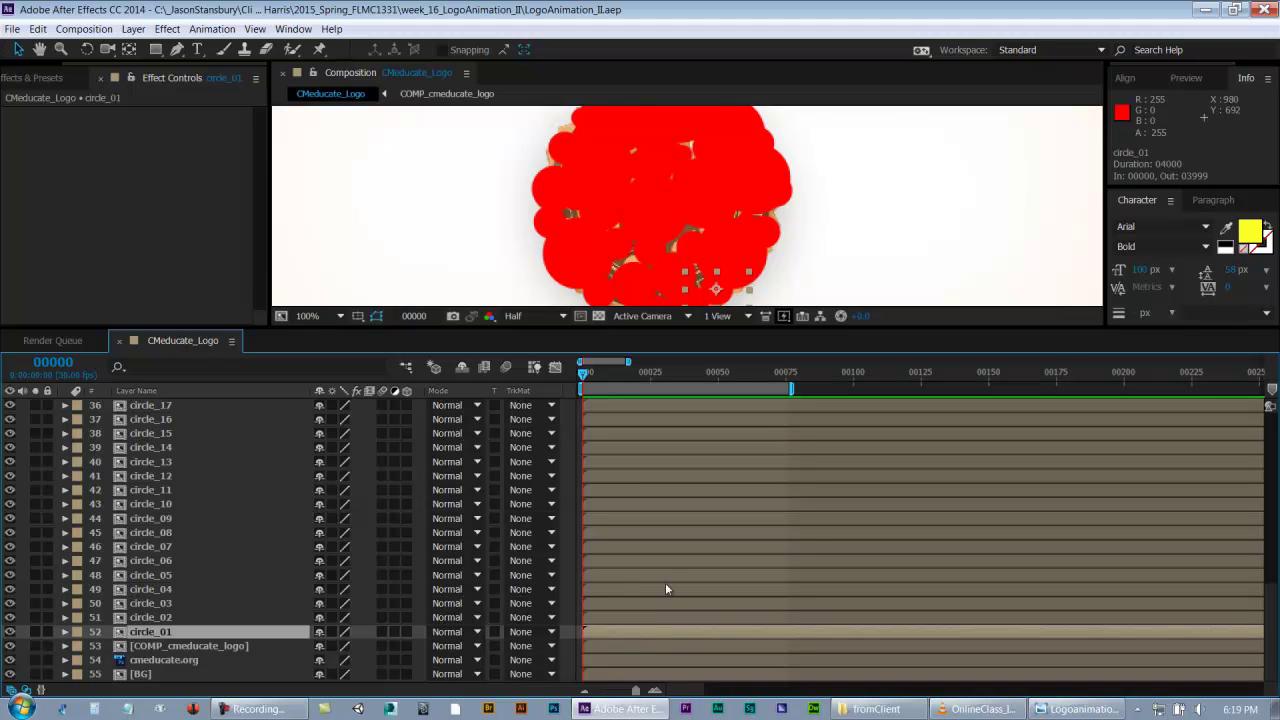
key(ctrl+s)
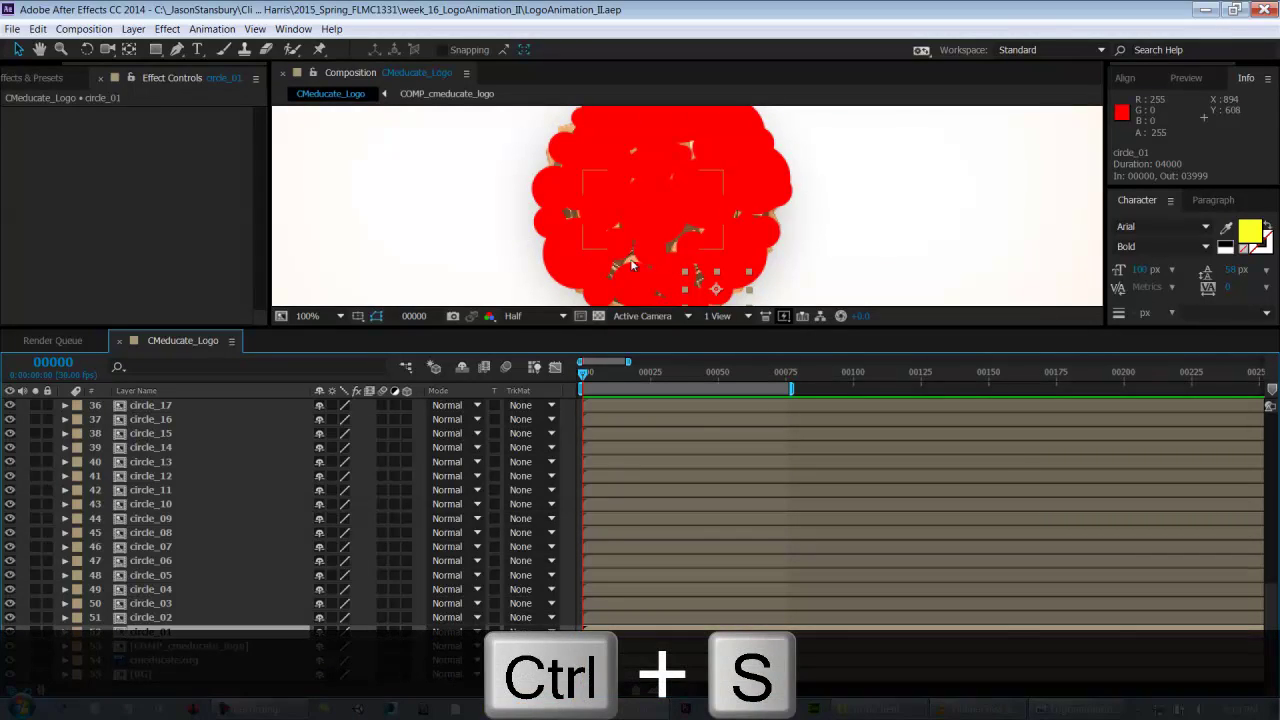
- Compare the Scale values of circle_01, circle_04, circle_06 and circle_07, leaving only circle_01's Scale property open
key(s)
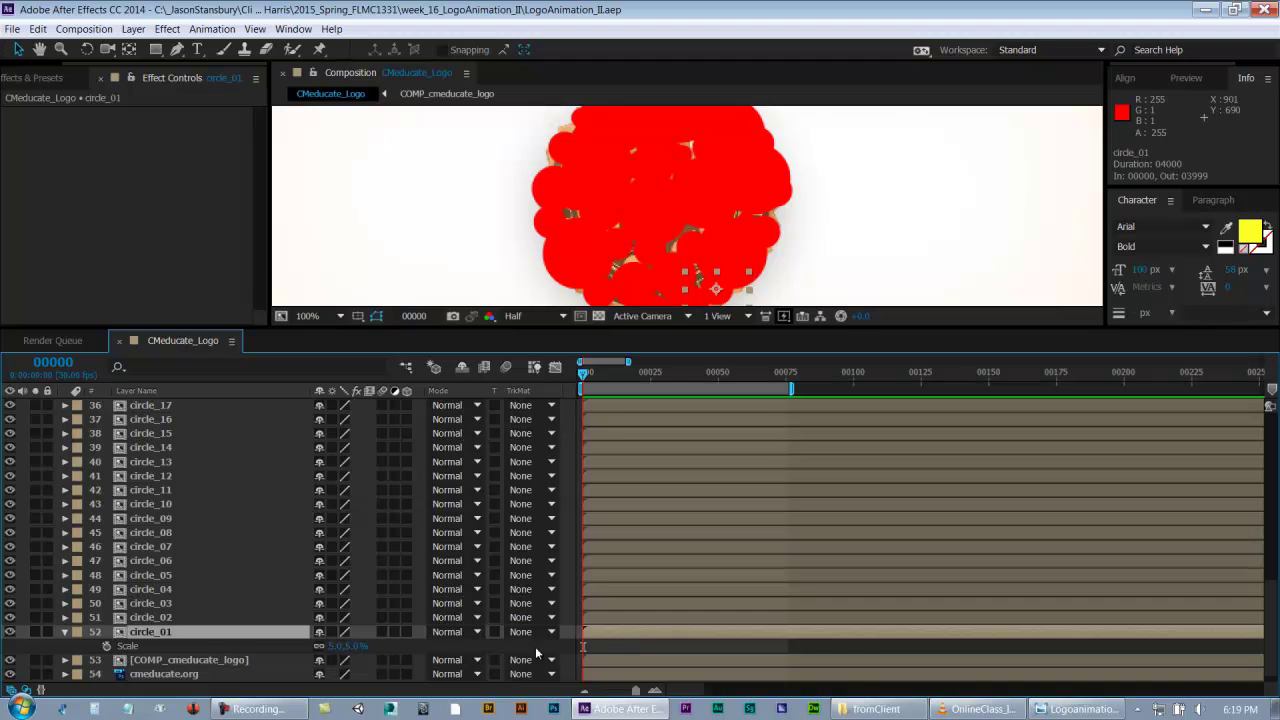
click(165, 590)
key(s)
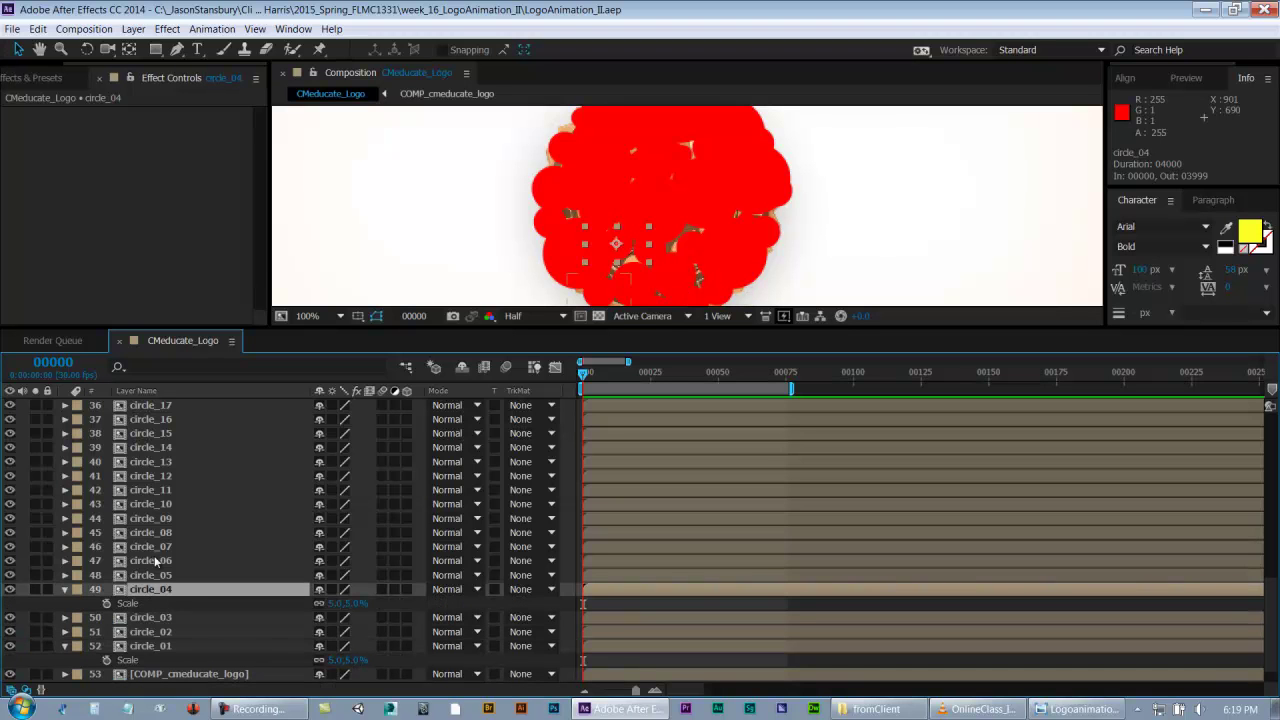
key(s)
click(155, 561)
key(s)
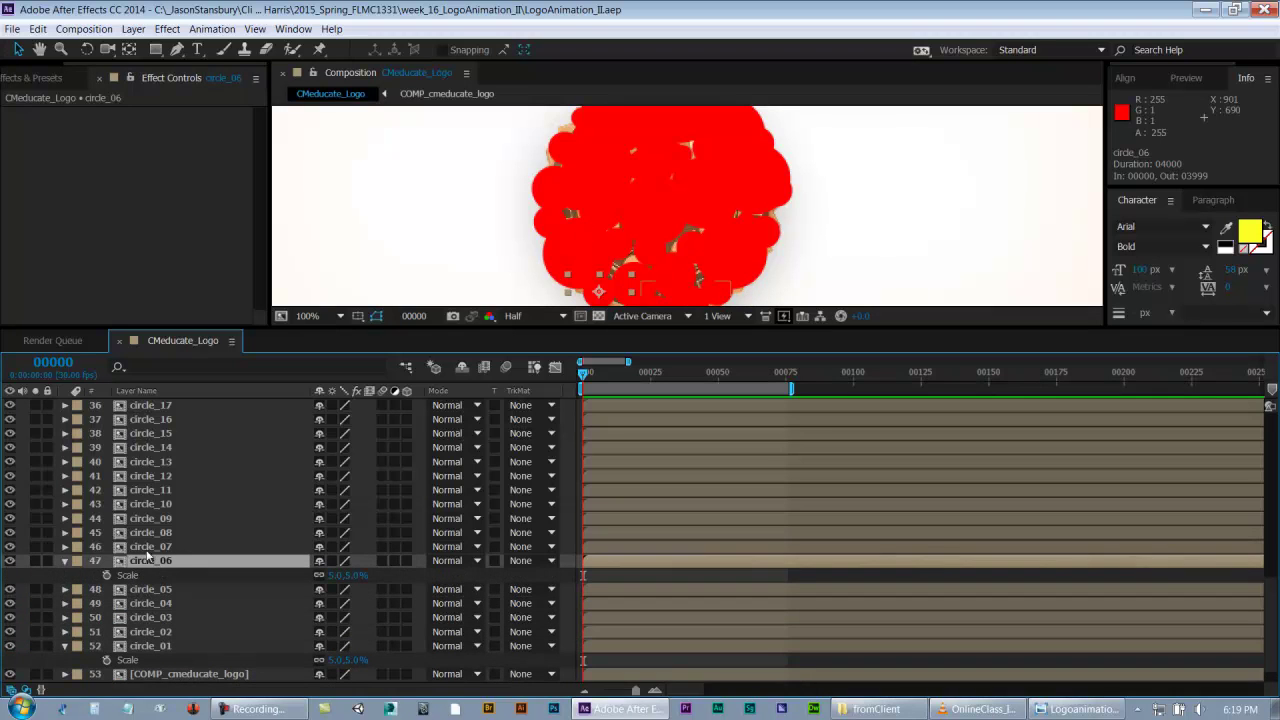
click(150, 547)
key(s)
click(150, 576)
key(s)
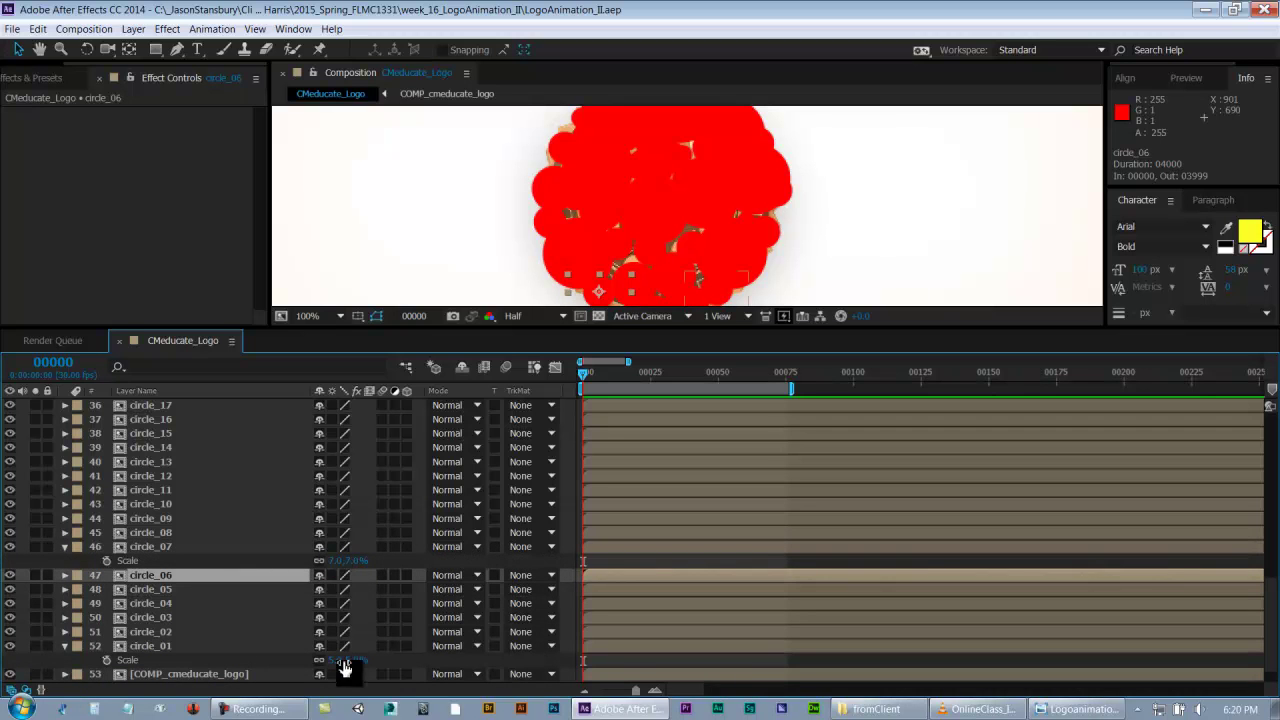
click(66, 547)
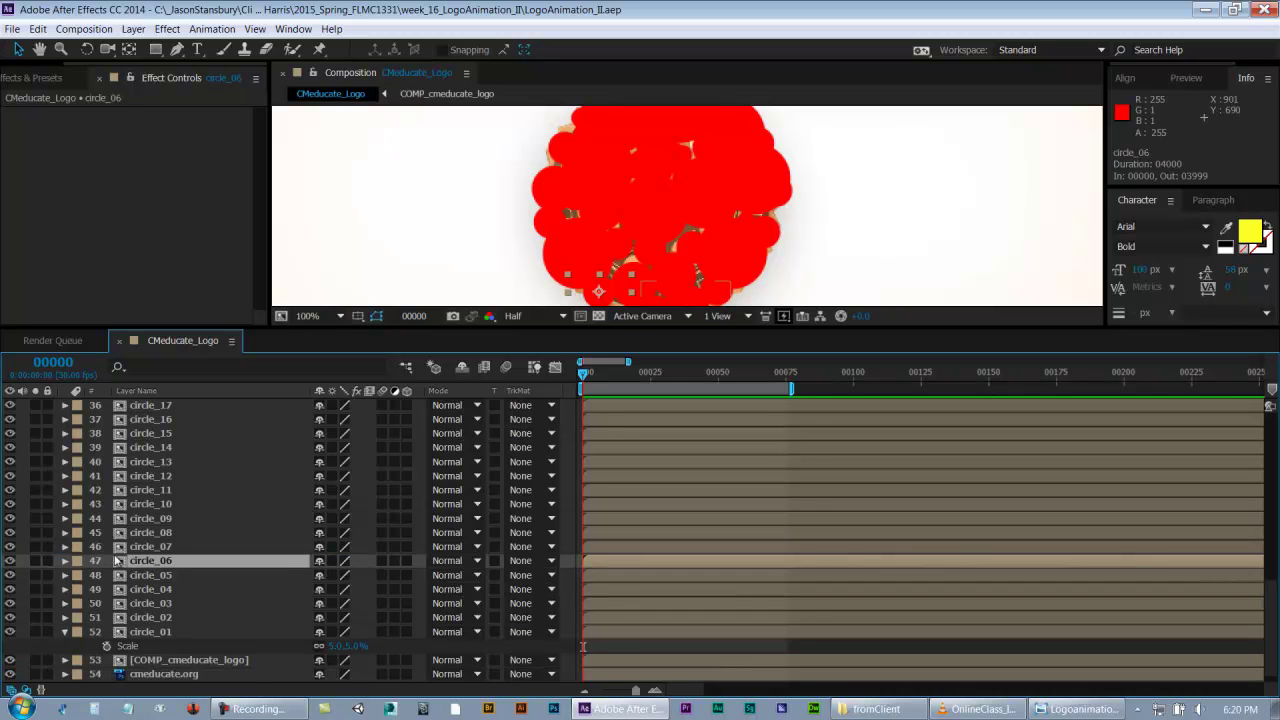
- Switch the selection from circle_06 to circle_01 and save the project
click(602, 646)
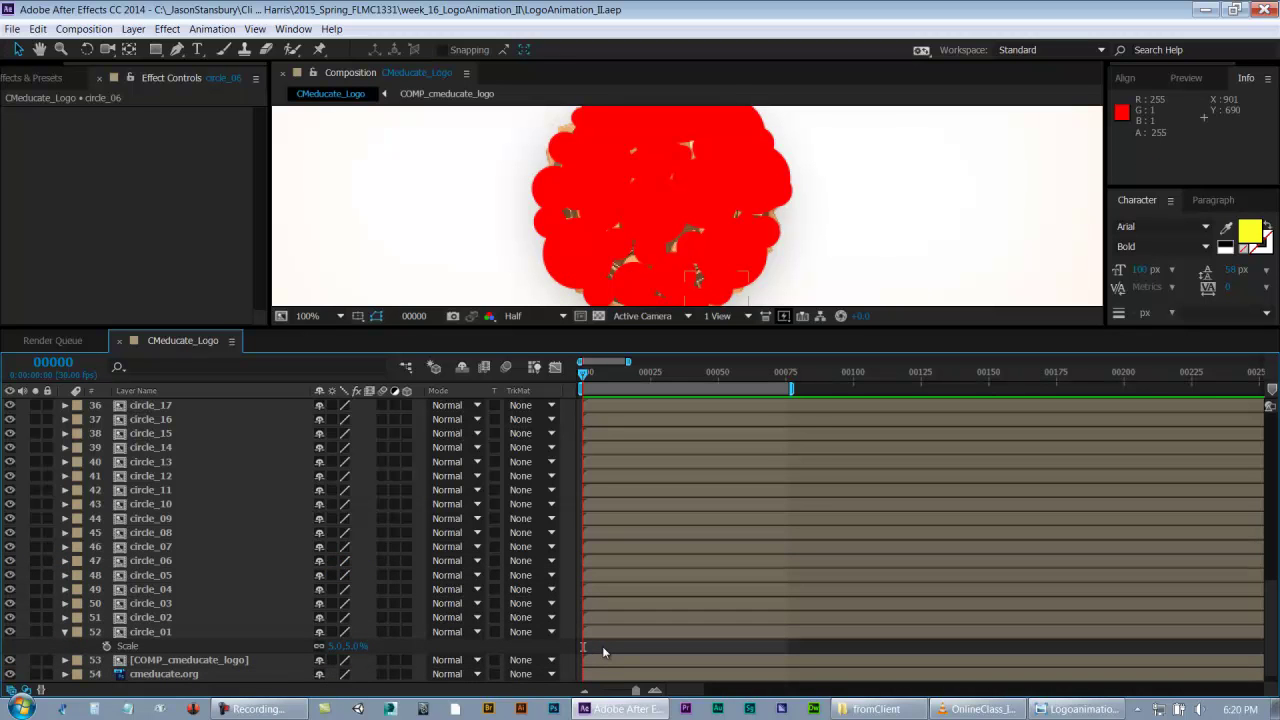
click(611, 633)
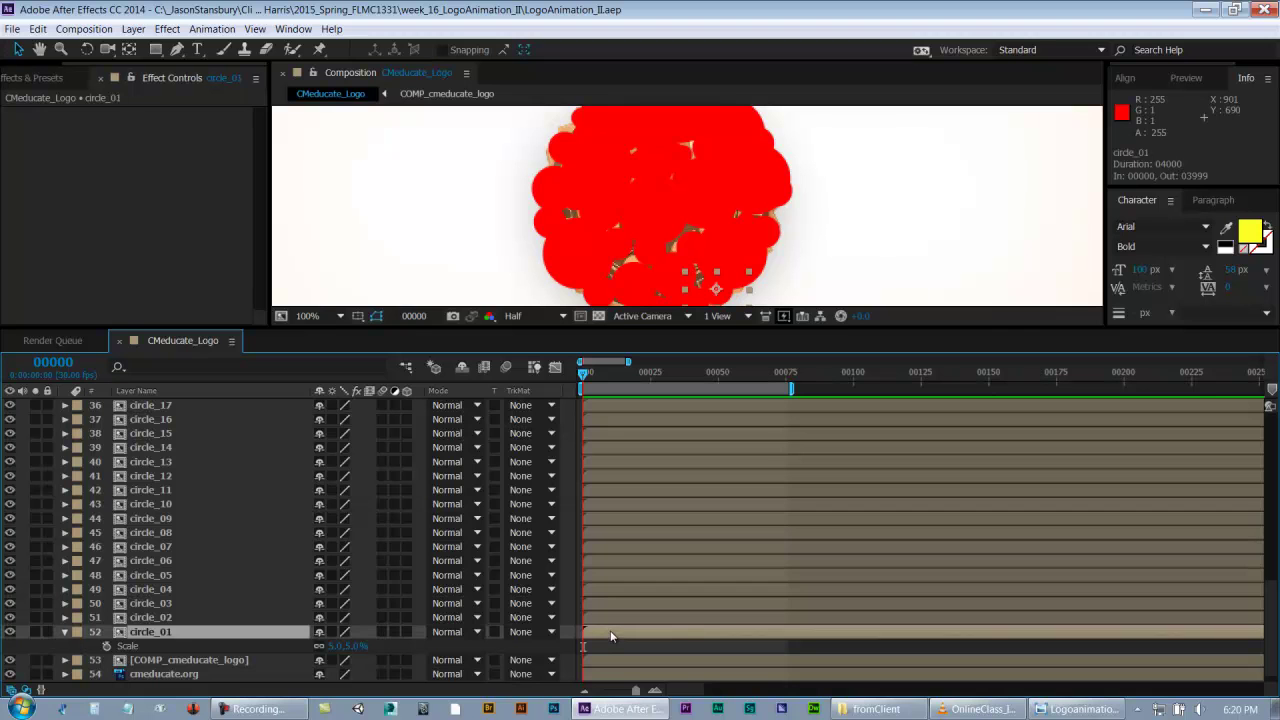
click(623, 642)
key(ctrl+s)
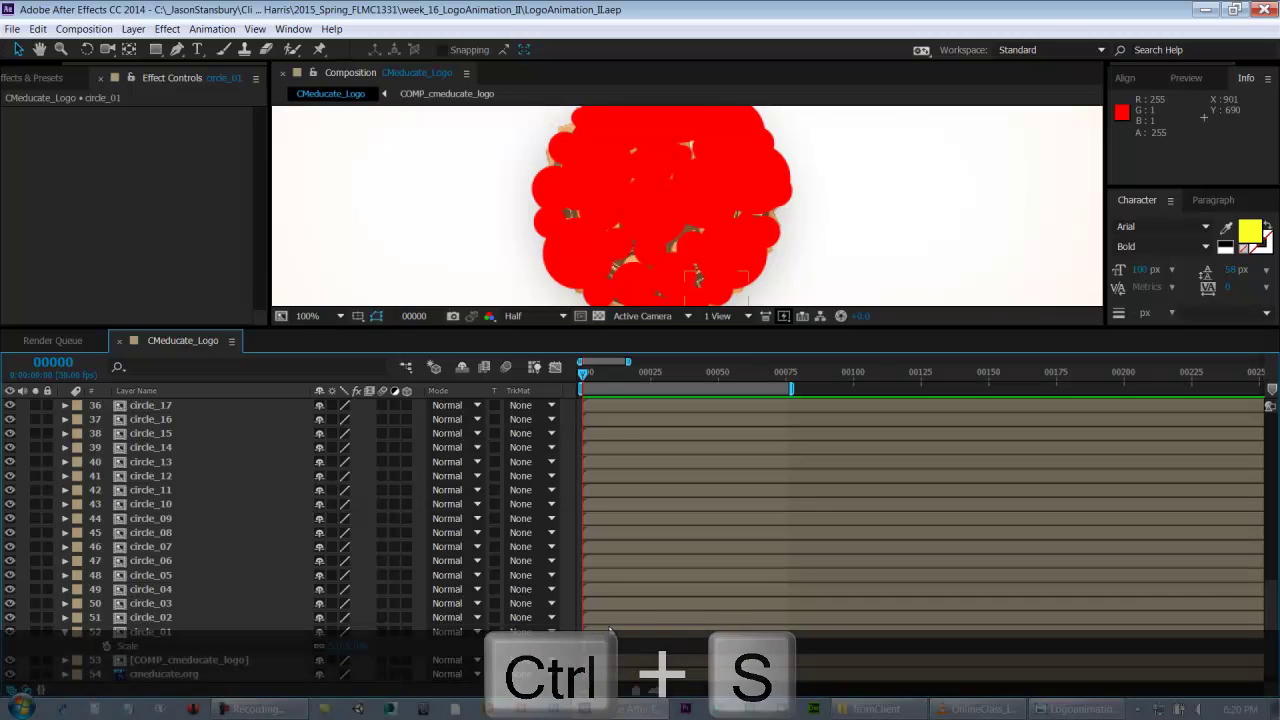
- Save the project and select circle_01 with its Scale property shown
key(equal)
key(ctrl+s)
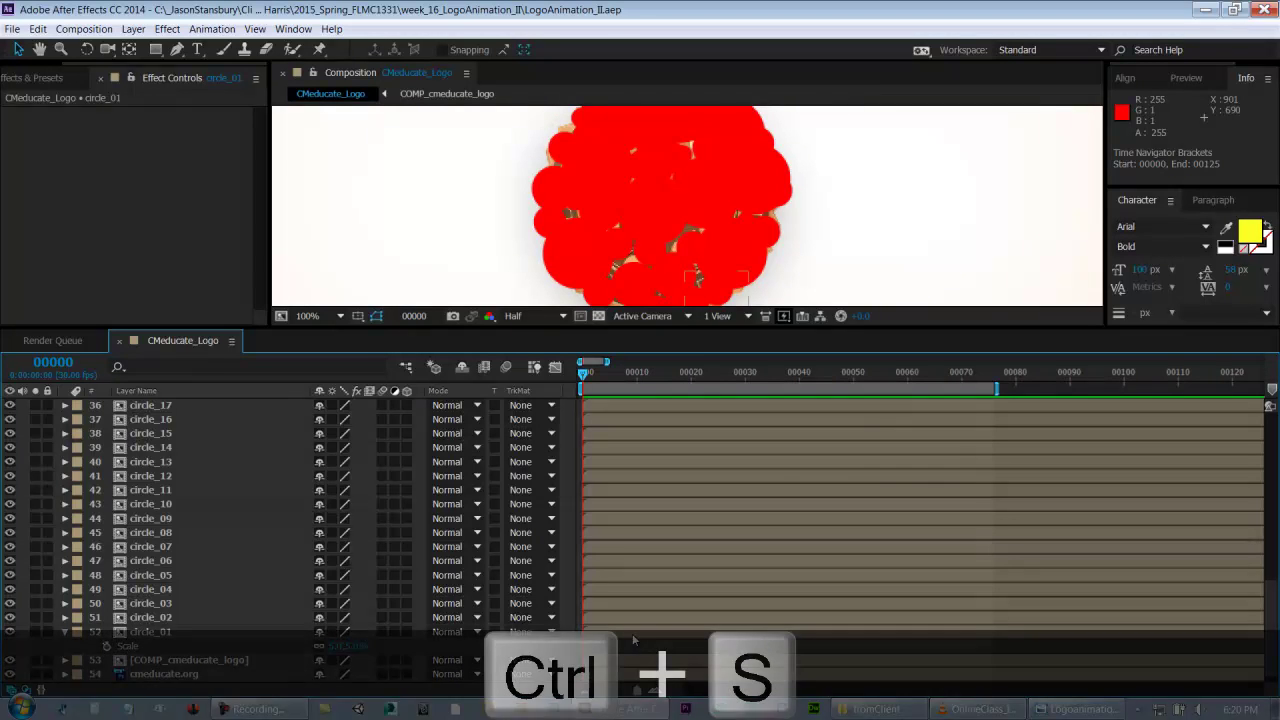
click(716, 285)
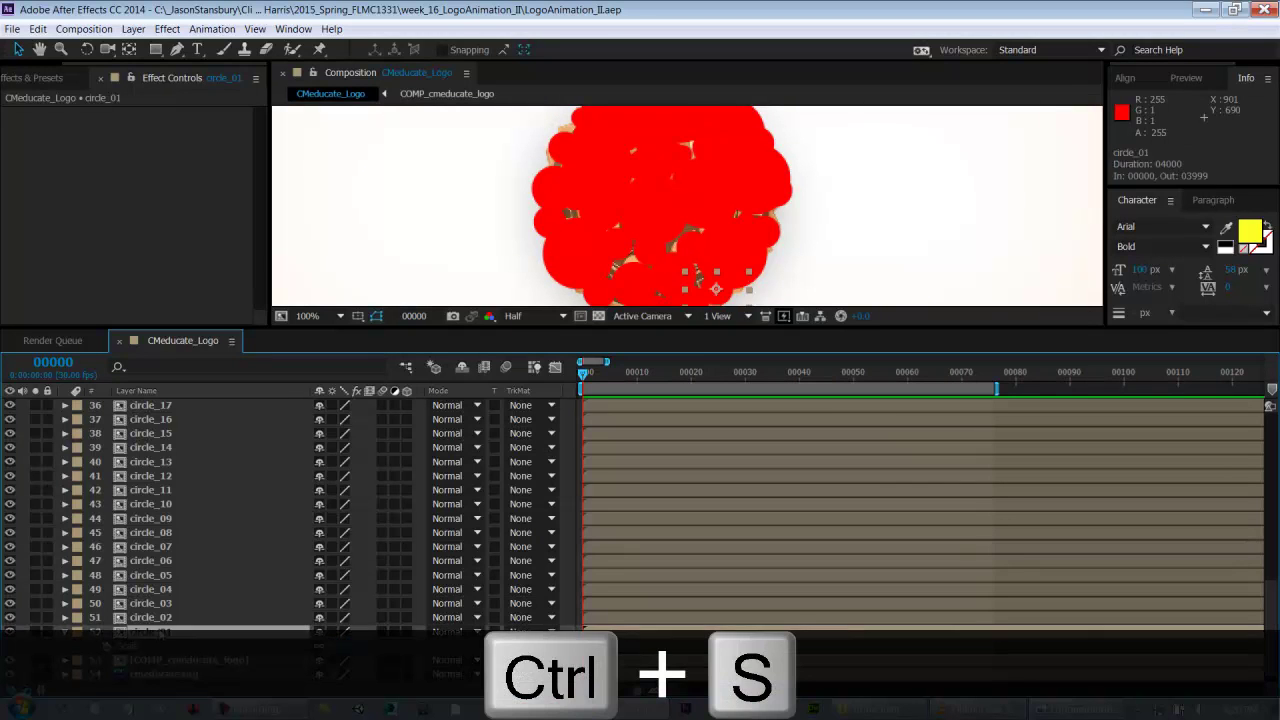
key(s)
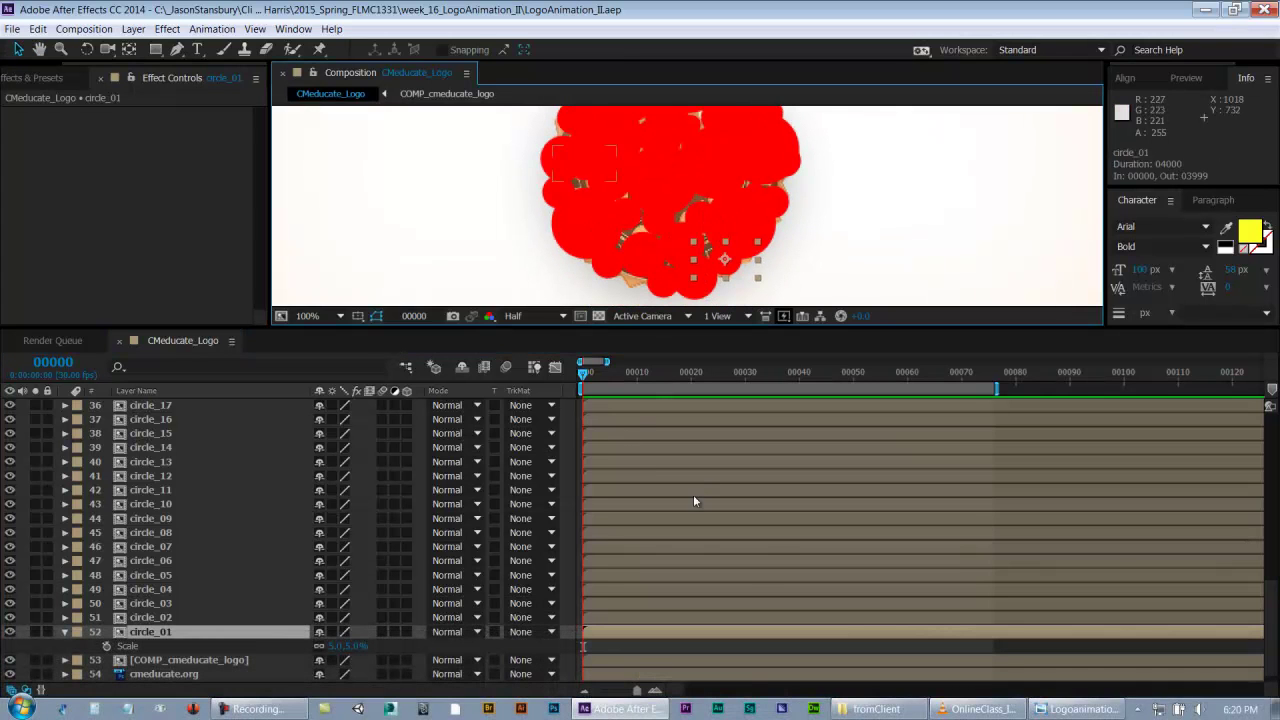
- Magnify the composition to 200% around circle_01, fit frames 0 to 250 in the timeline, and save the project
key(=)
key(=)
key(period)
key(h)
drag(766, 250, 729, 189)
key(v)
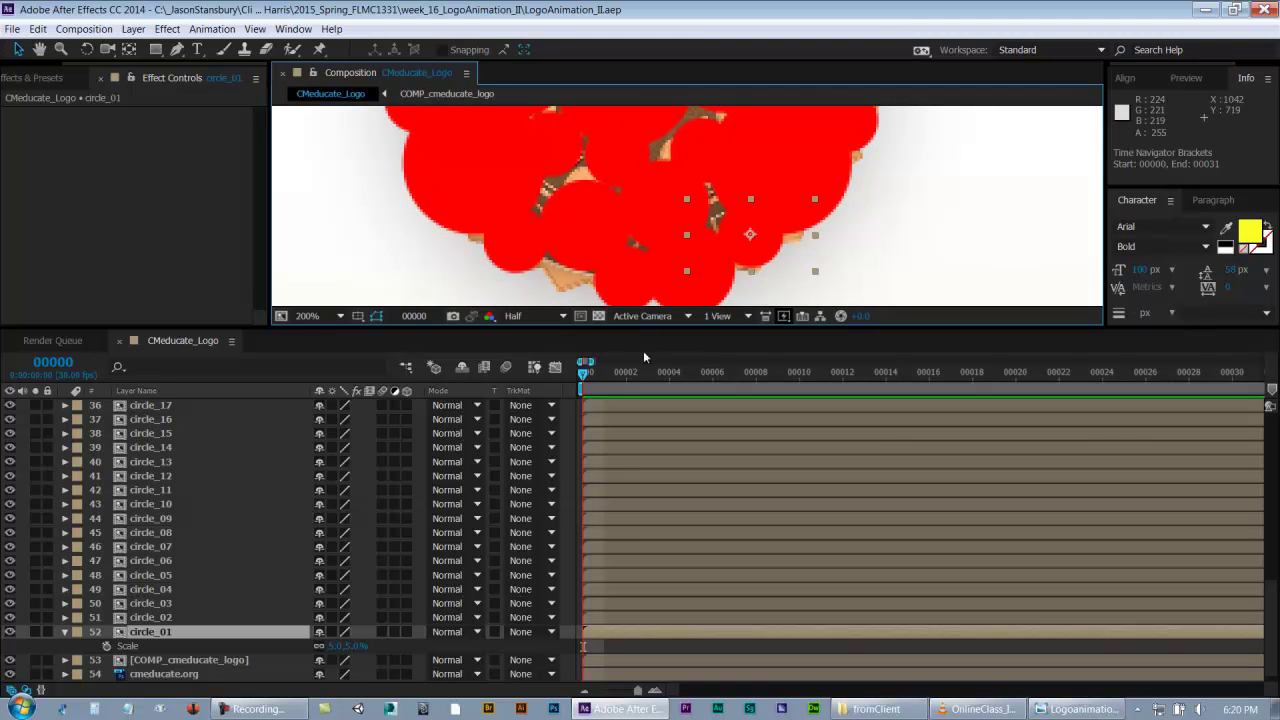
click(590, 370)
key(minus)
key(minus)
key(minus)
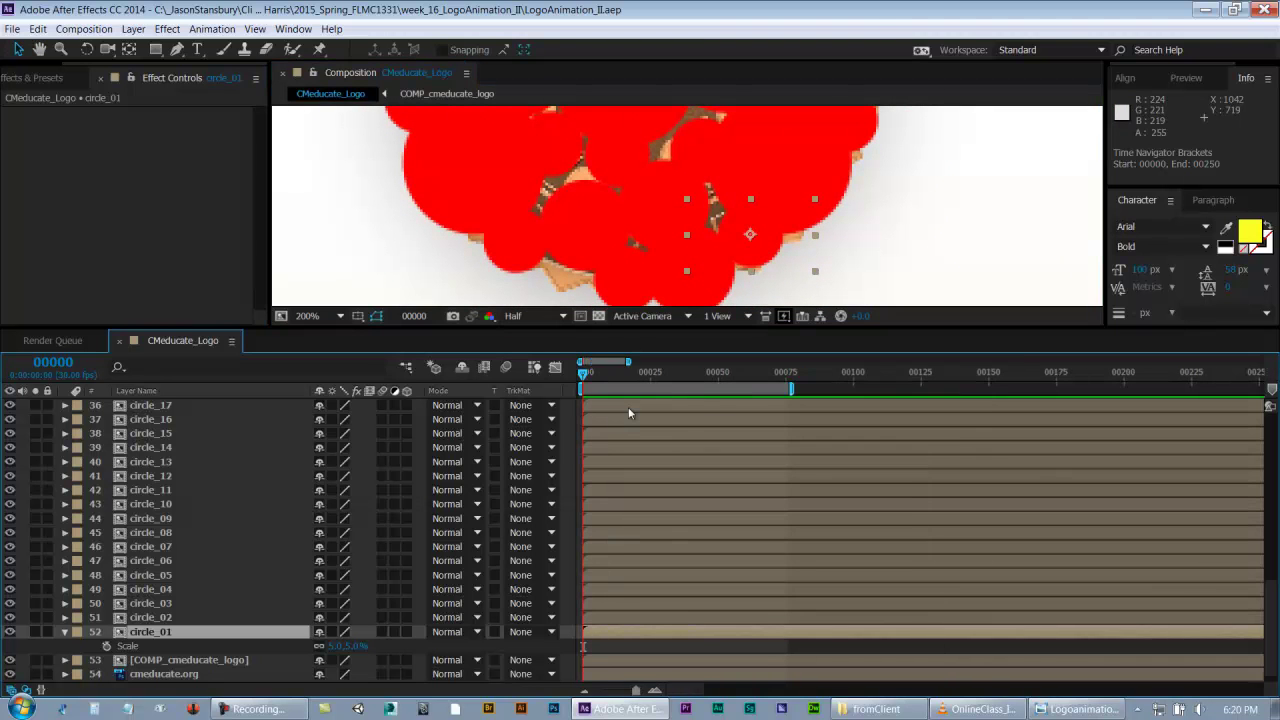
key(ctrl+s)
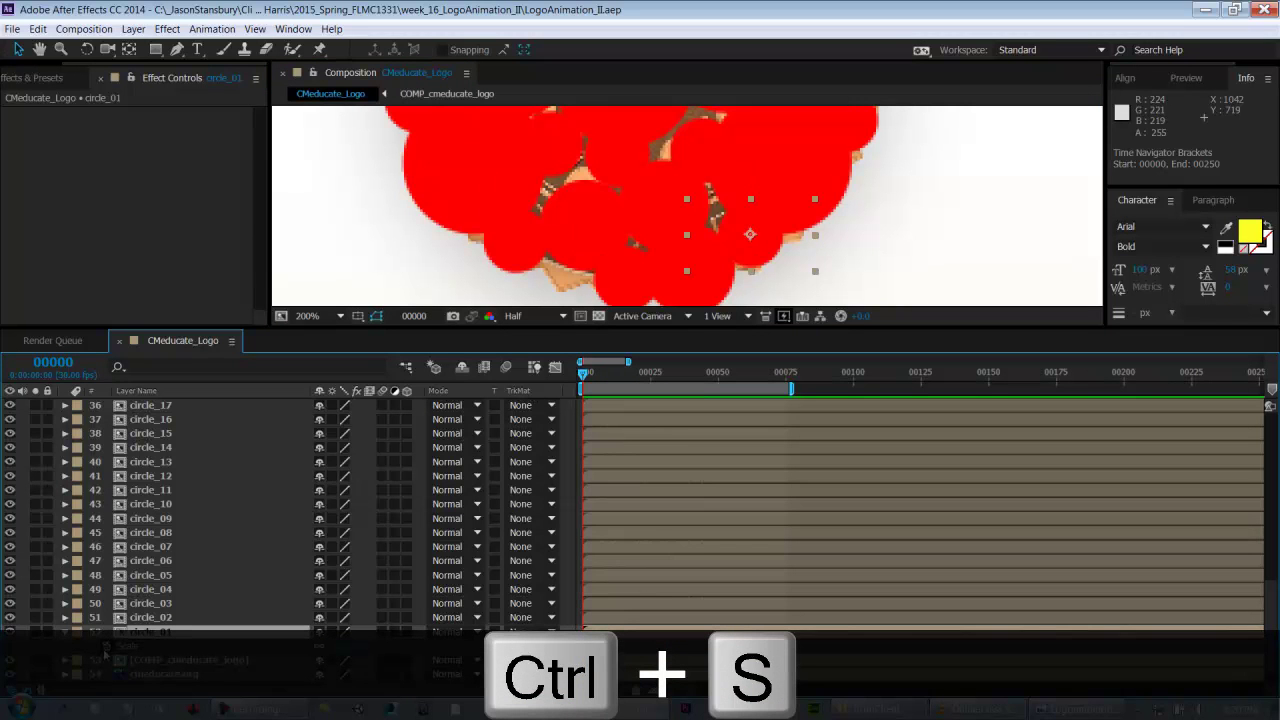
- Solo circle_01 and preview it from frame 0
click(35, 632)
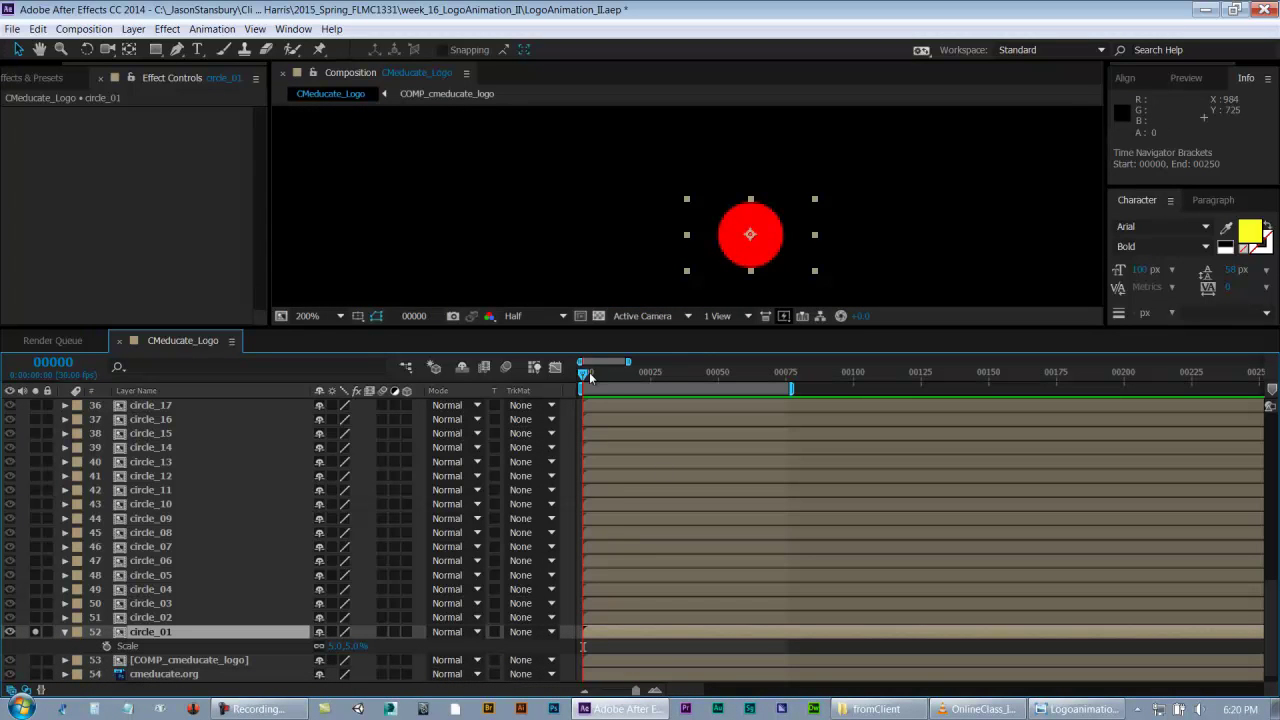
key(Home)
key(space)
key(space)
click(35, 632)
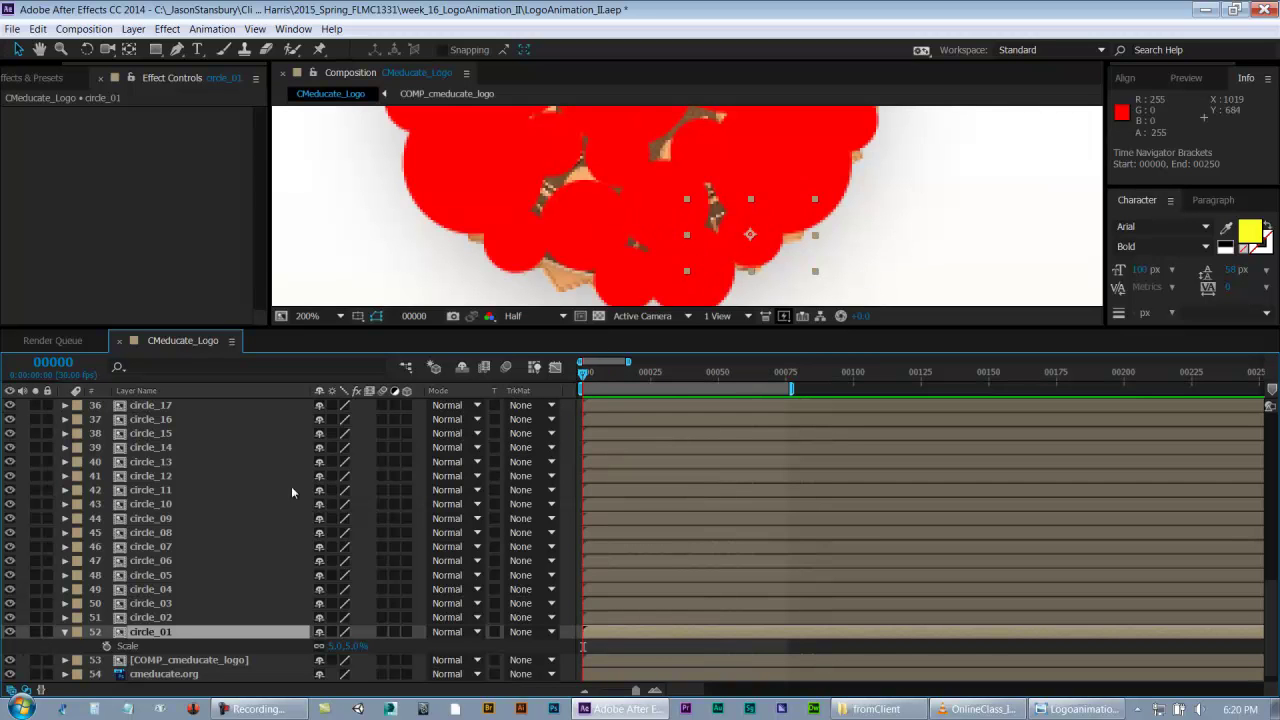
click(35, 632)
key(space)
key(Home)
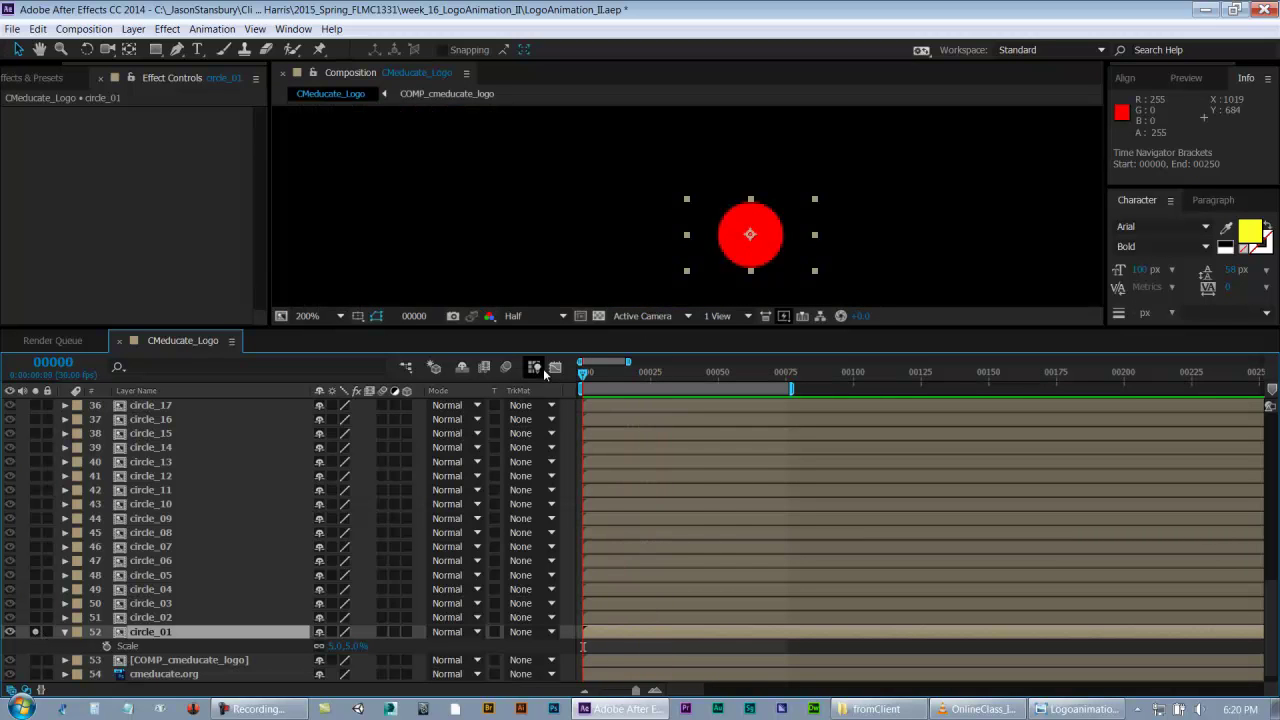
key(space)
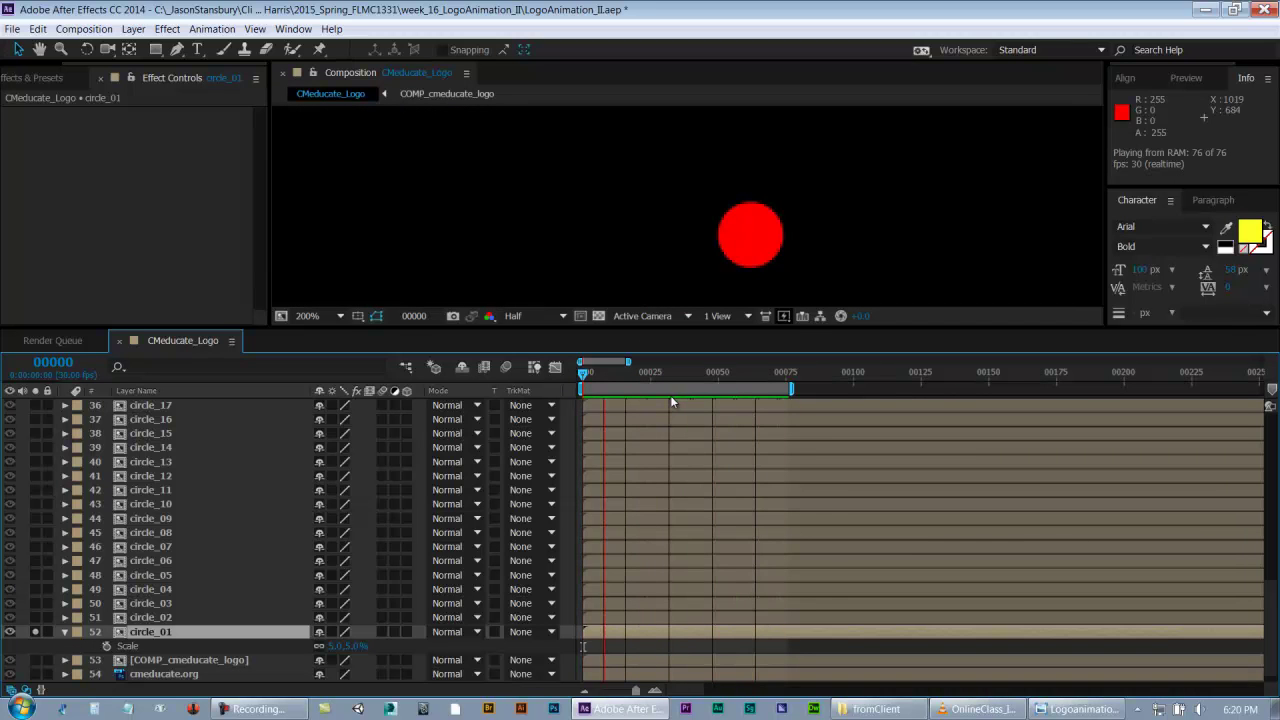
key(space)
- Add a Scale keyframe to circle_01 at frame 25
click(648, 381)
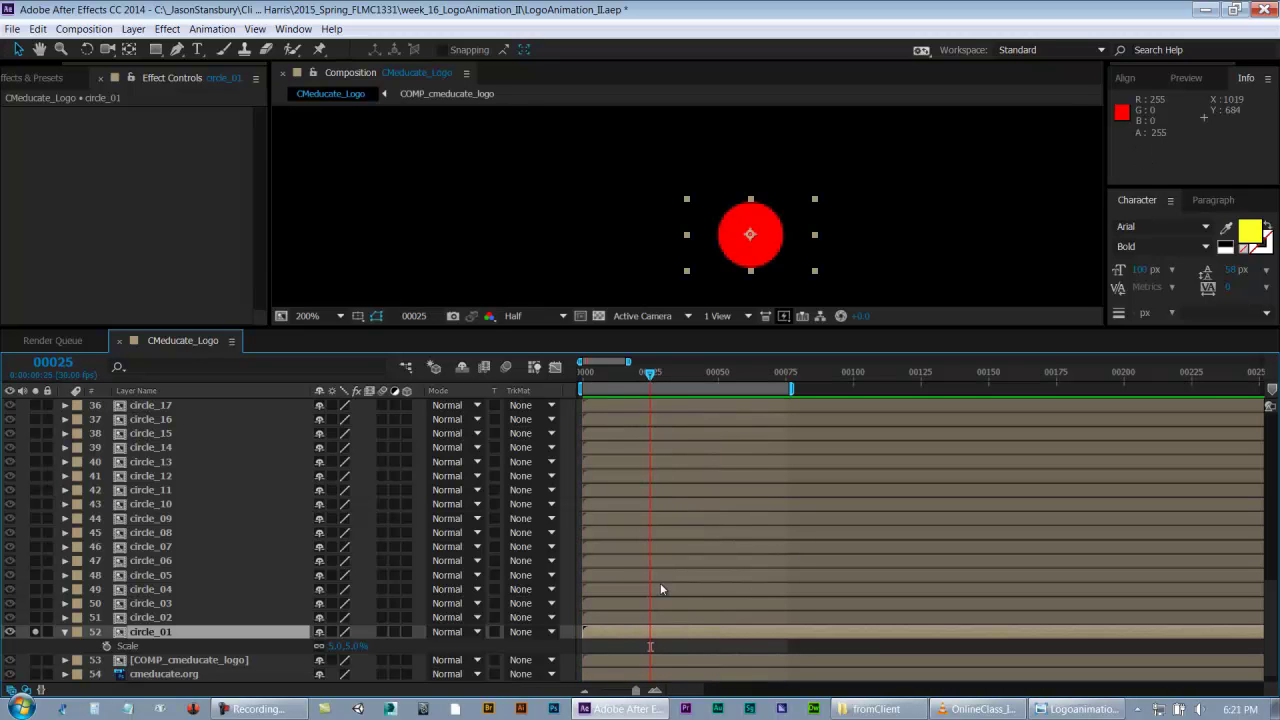
click(107, 646)
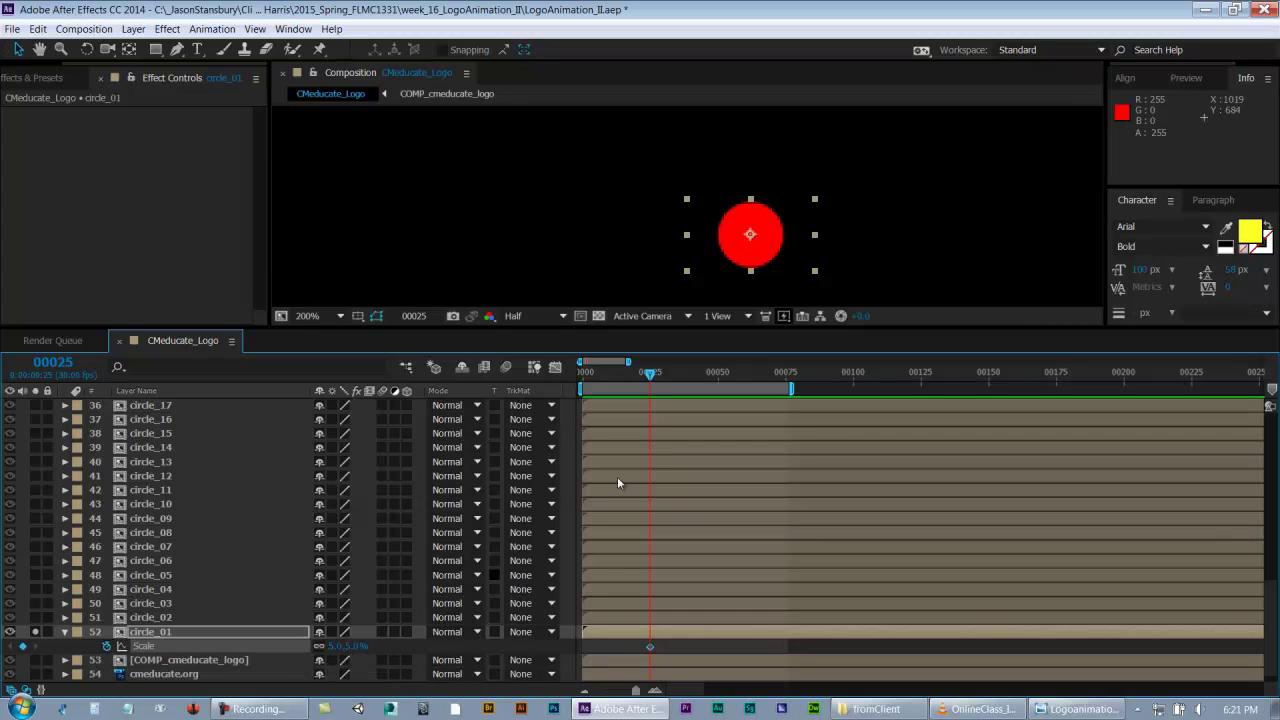
- Unsolo circle_01 to examine the surrounding circles covering the logo, and solo it again
click(36, 632)
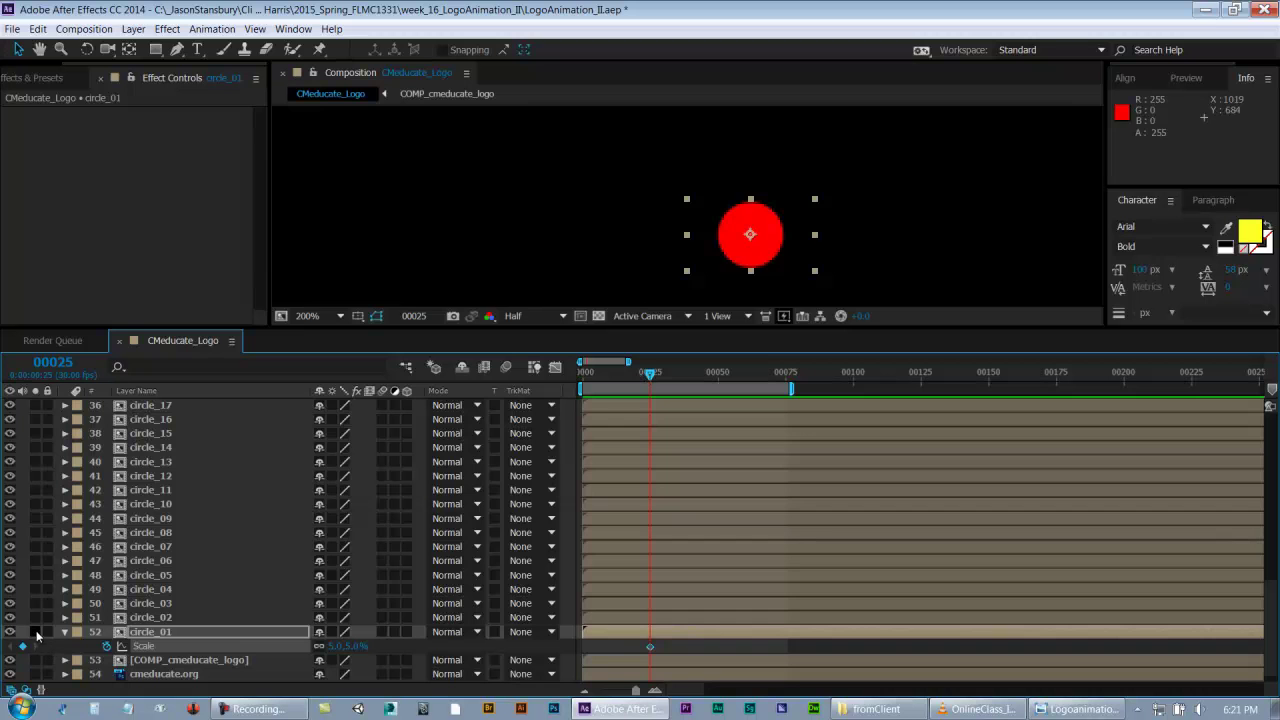
drag(607, 202, 608, 293)
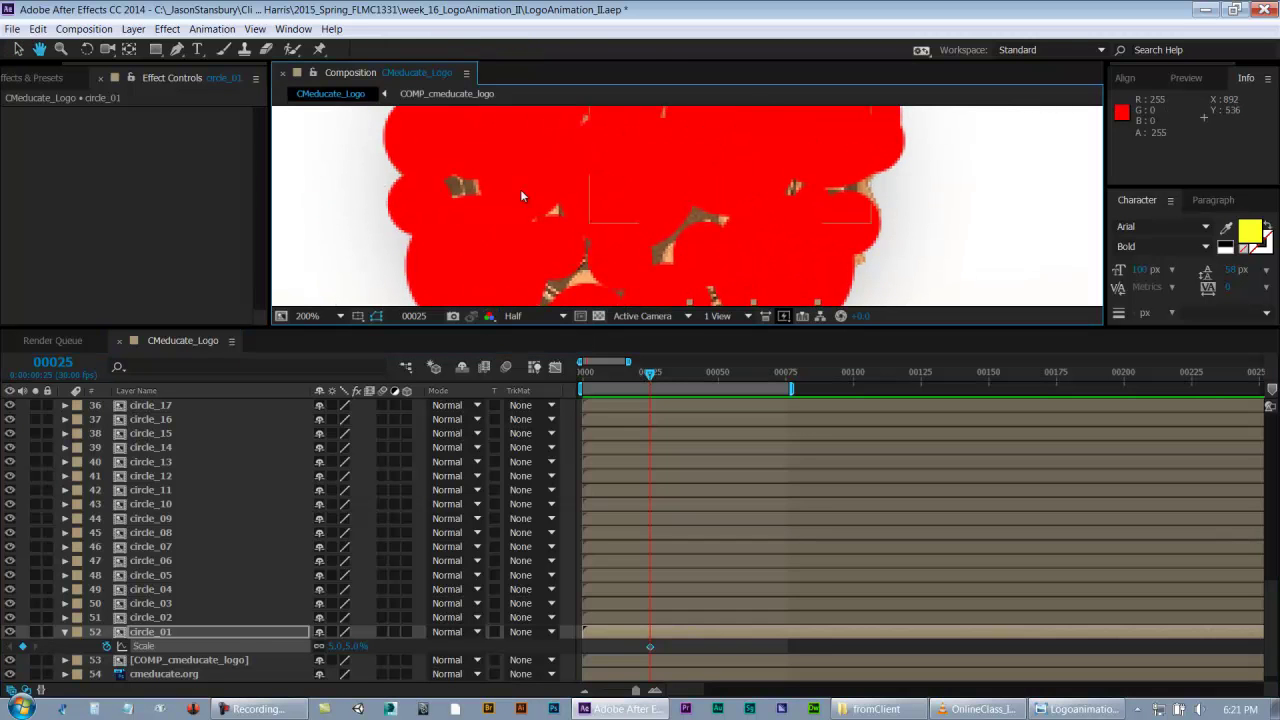
drag(700, 229, 688, 118)
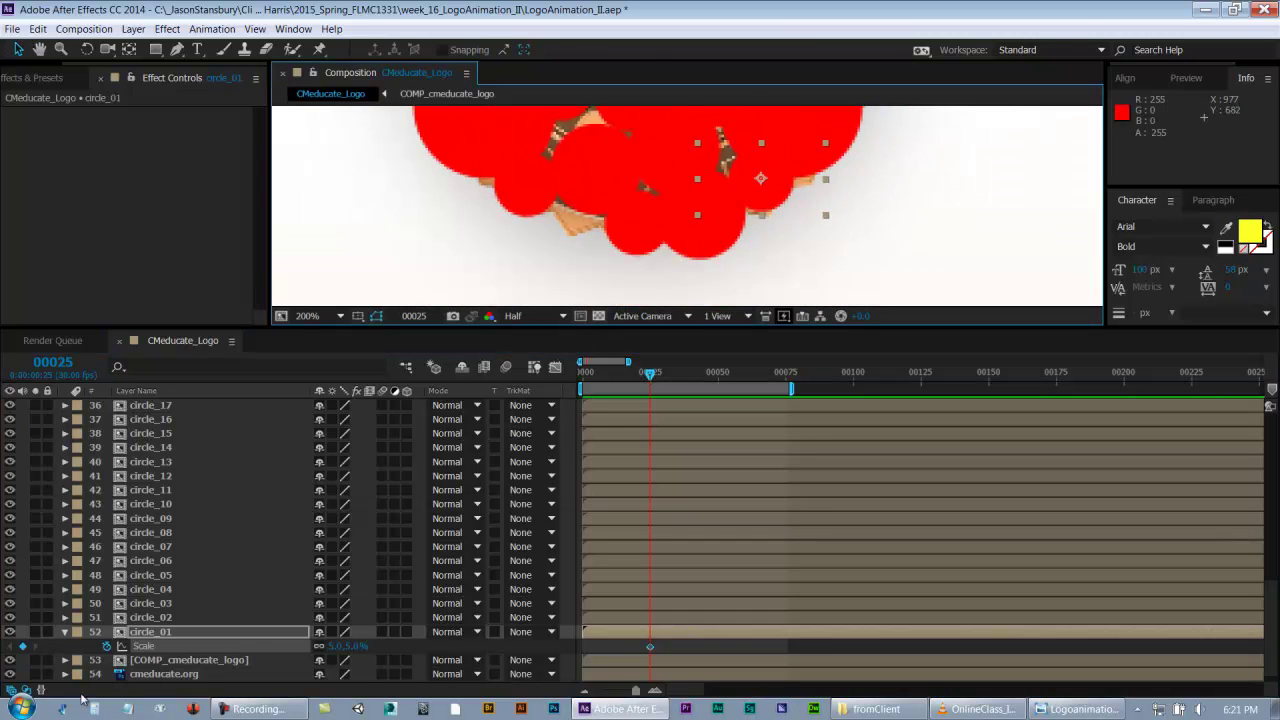
click(35, 632)
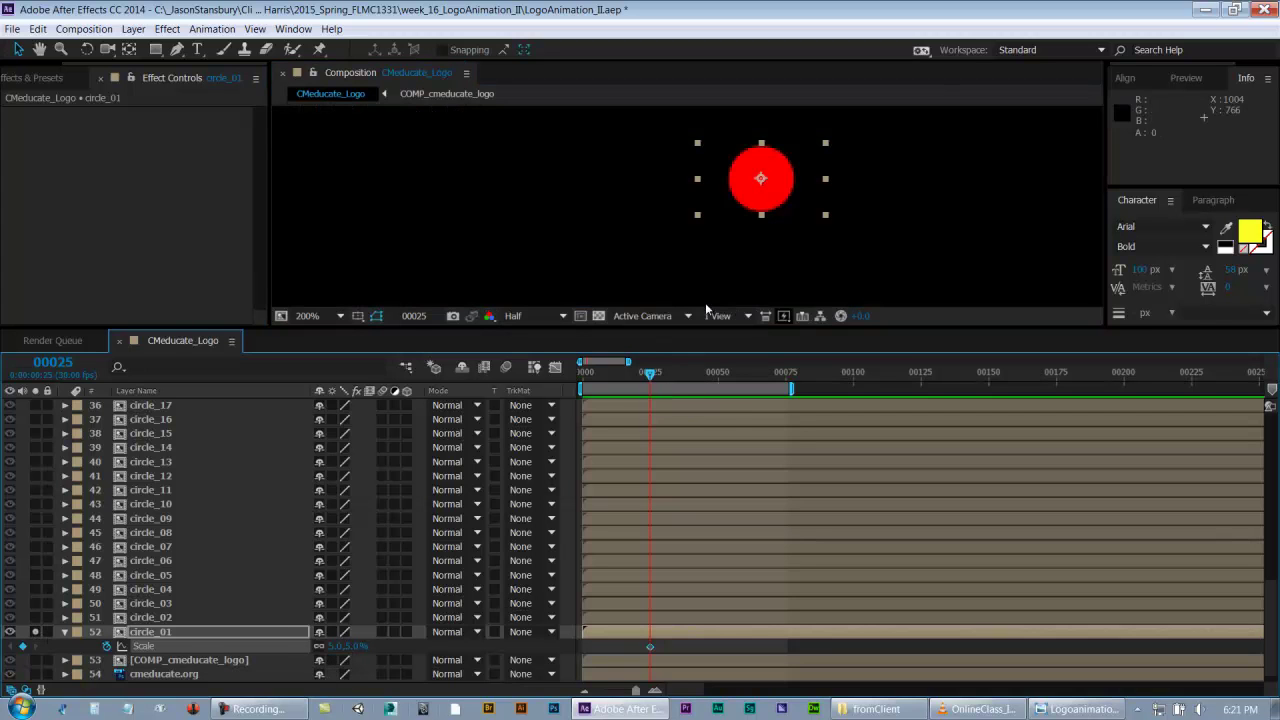
- Set circle_01's Scale to 0% at frame 0, save the project, and preview the growth
drag(650, 372, 493, 390)
click(336, 647)
text(0)
key(Return)
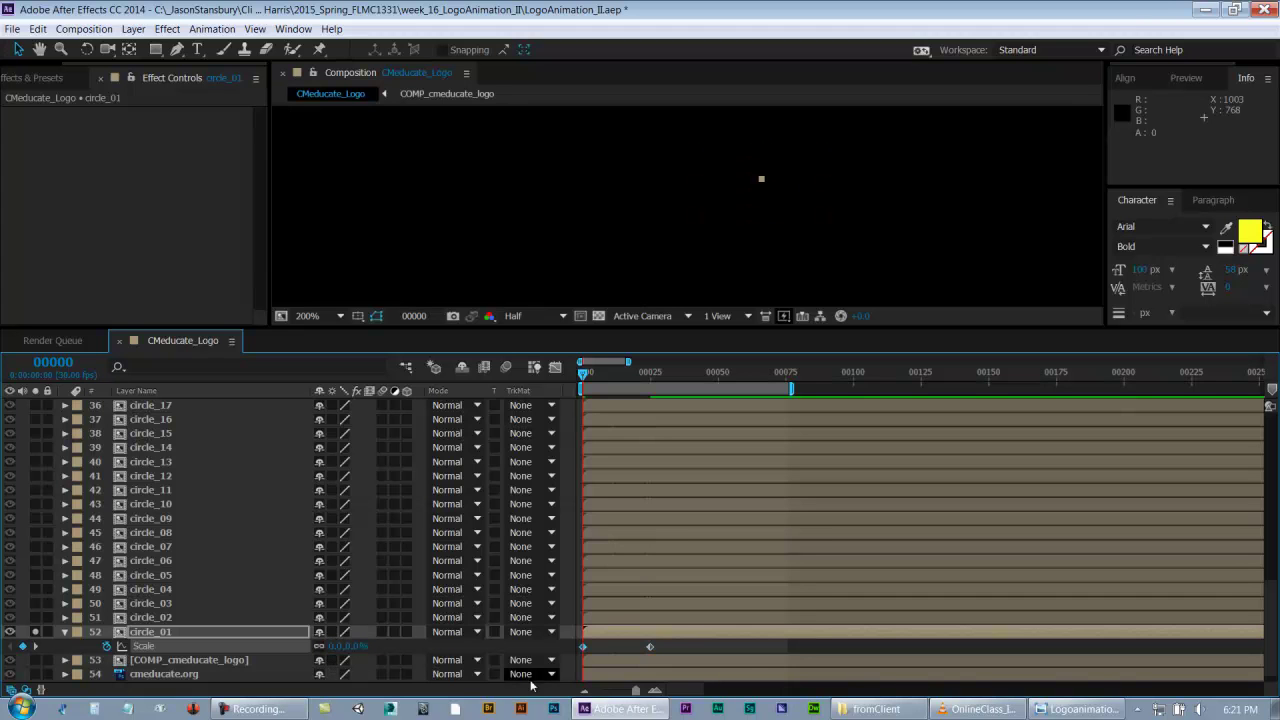
key(ctrl+s)
key(KP_0)
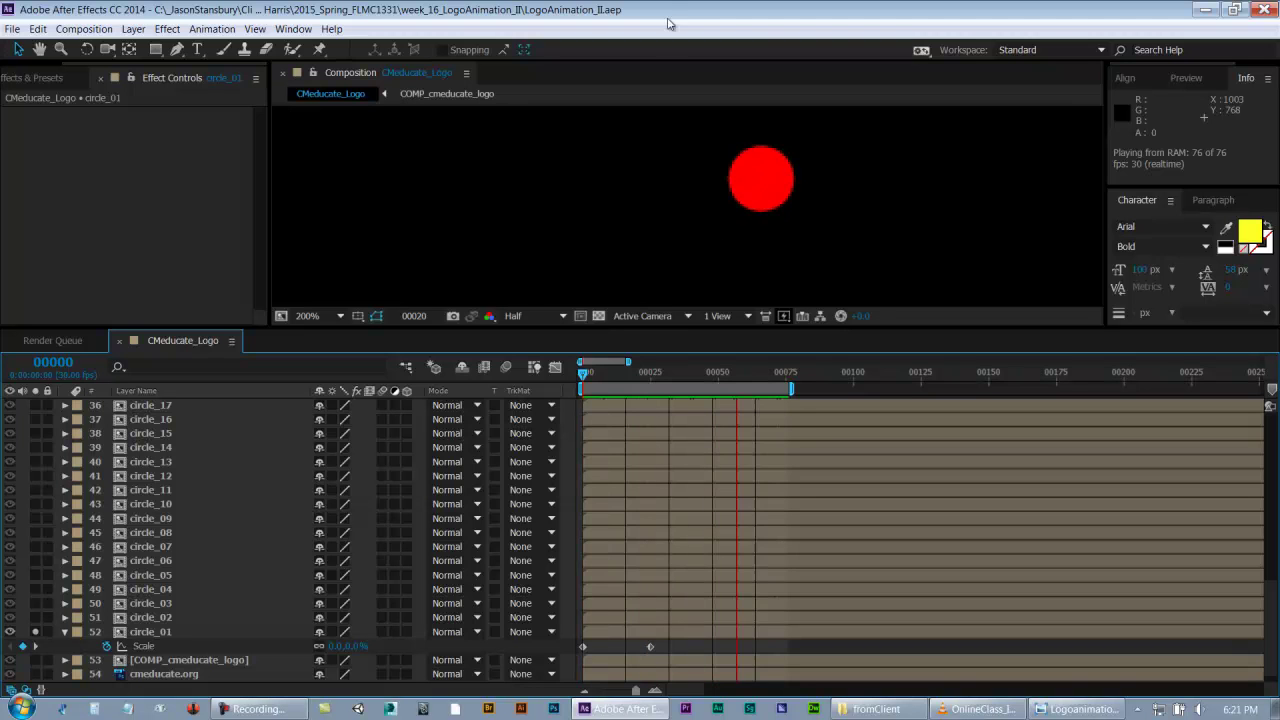
- Return to frame 25 and replay the Scale animation of circle_01
key(space)
drag(605, 373, 648, 385)
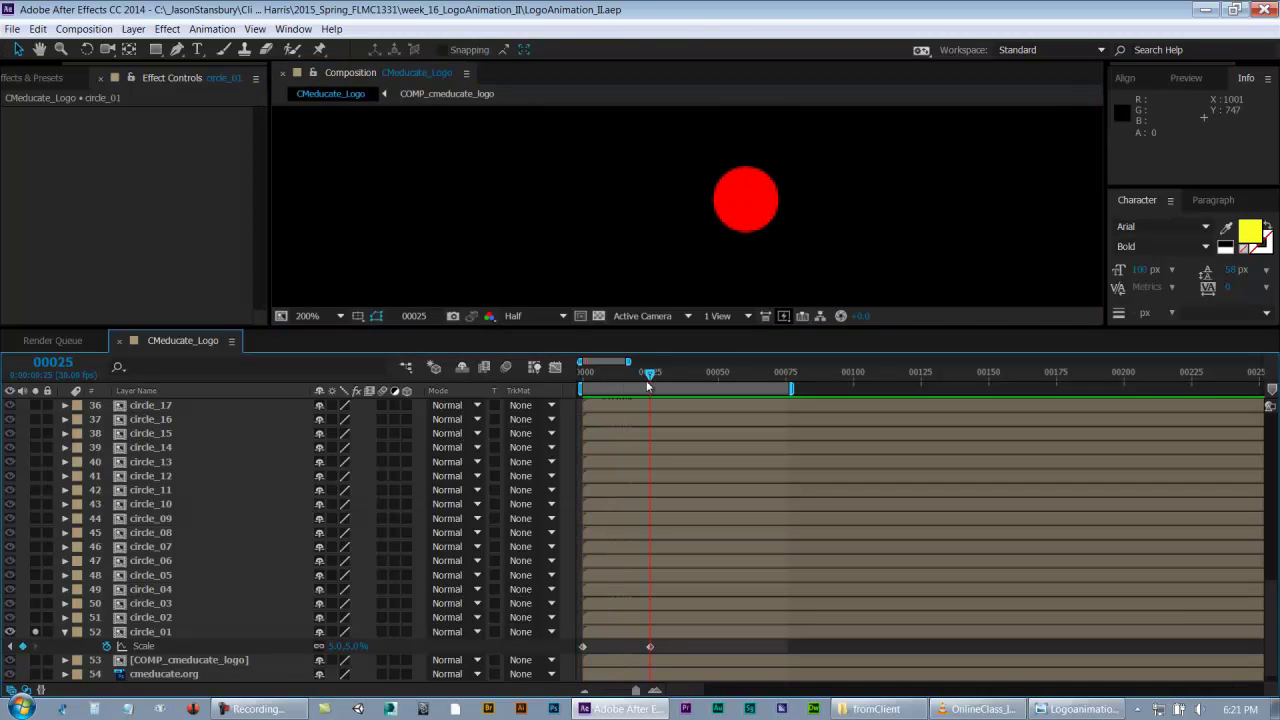
click(650, 647)
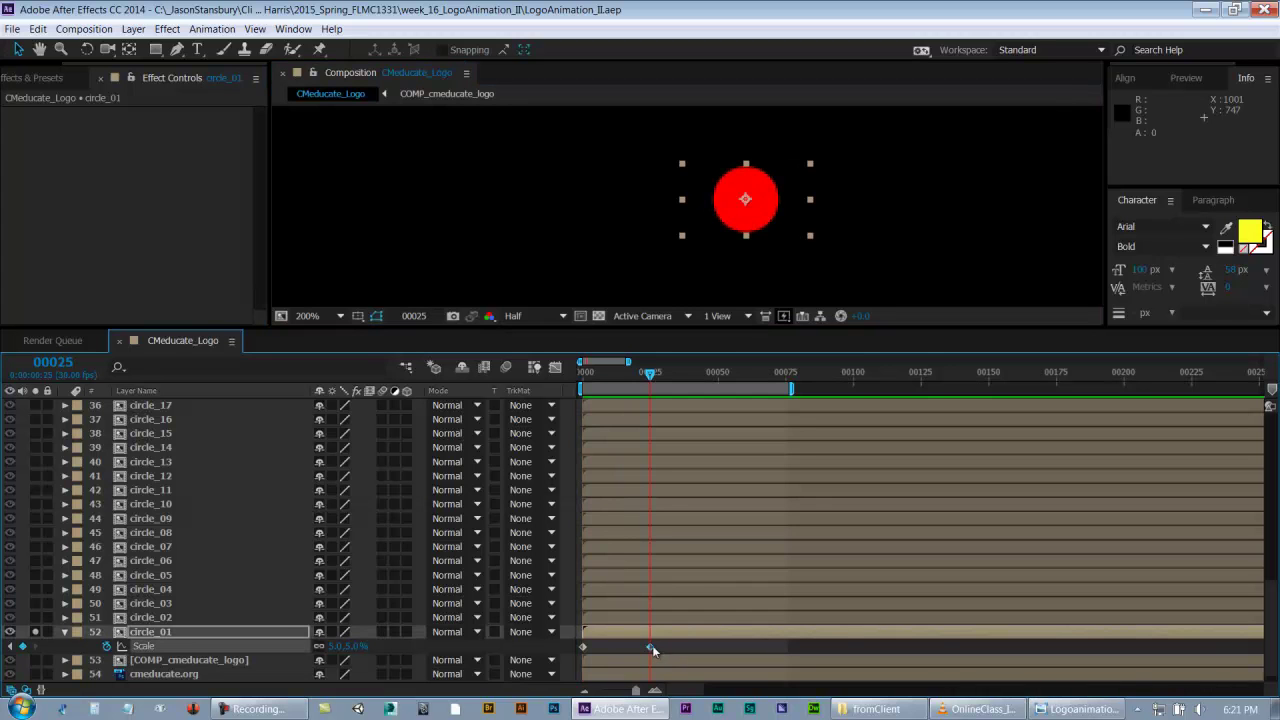
click(671, 646)
key(KP_0)
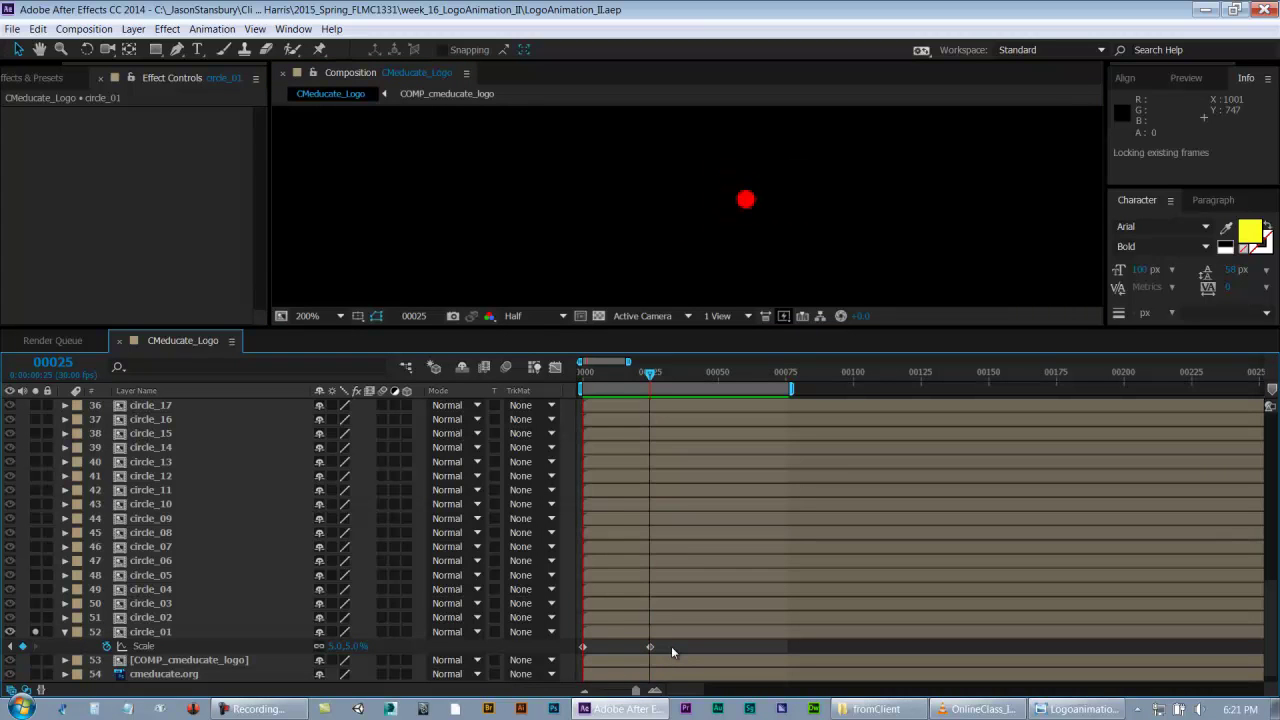
key(KP_0)
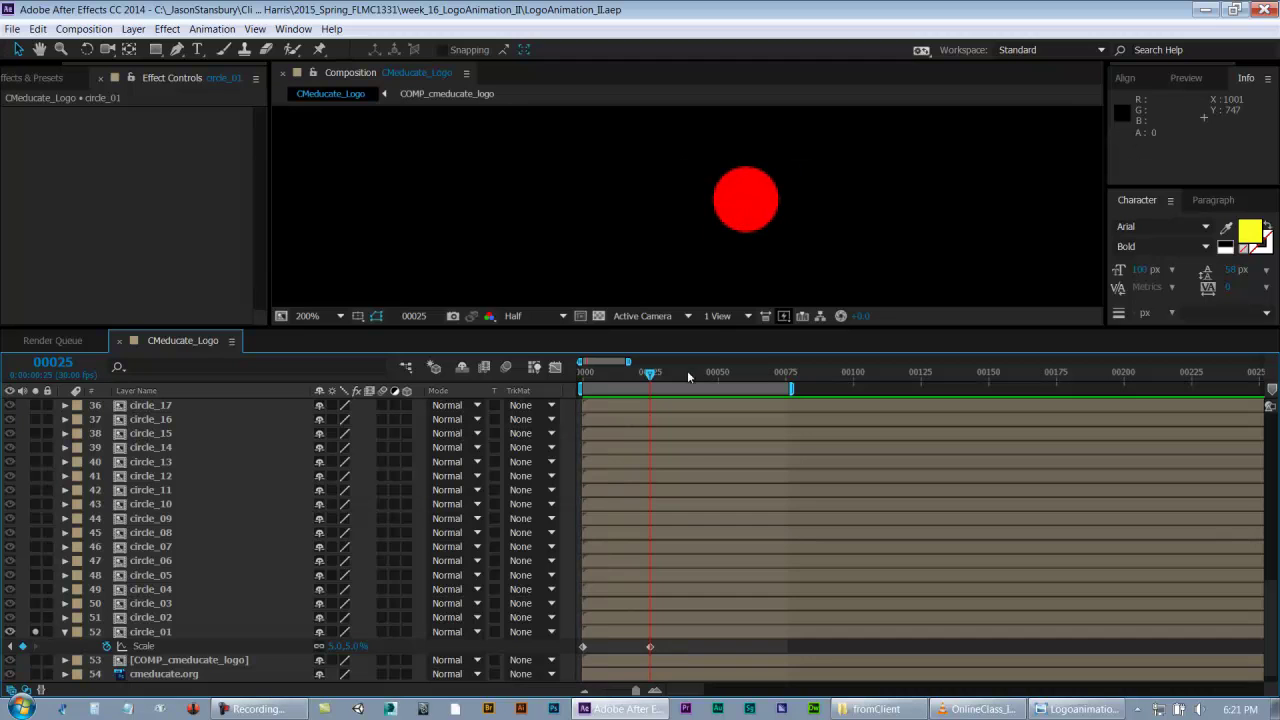
- Apply Easy Ease In to circle_01's Scale keyframe at frame 25, preview the growth, and save the project
click(649, 647)
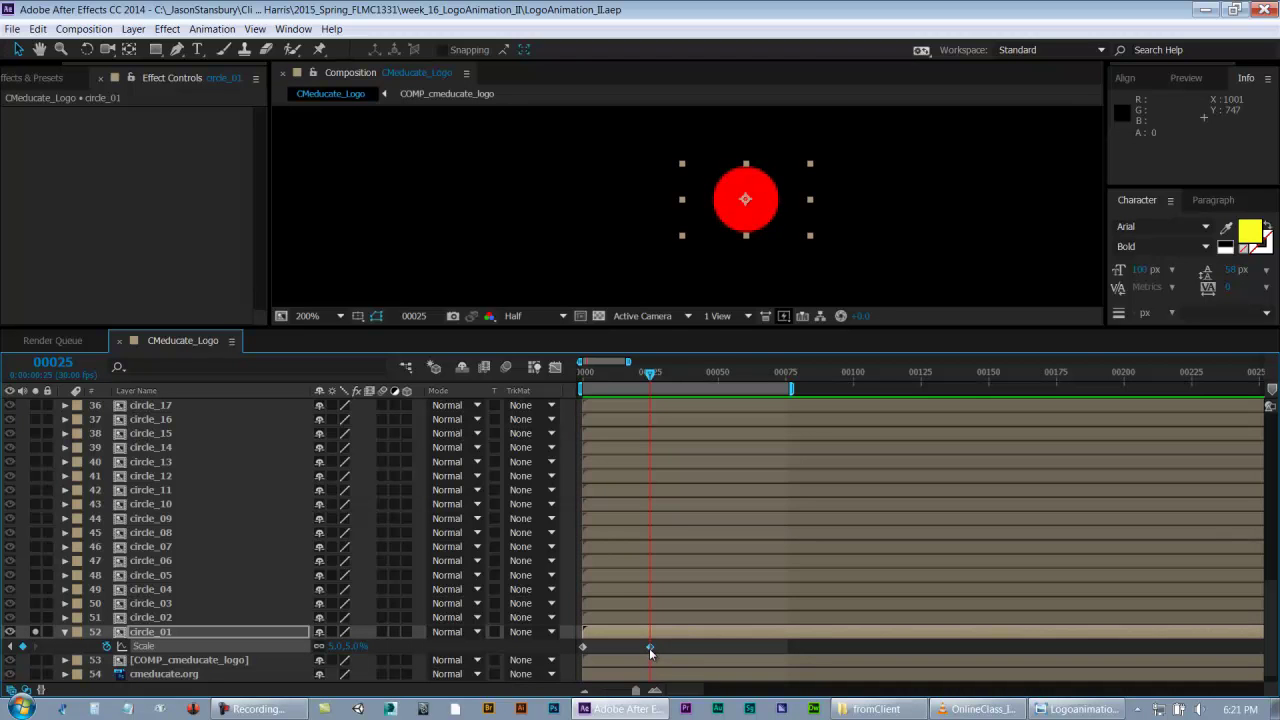
right_click(649, 650)
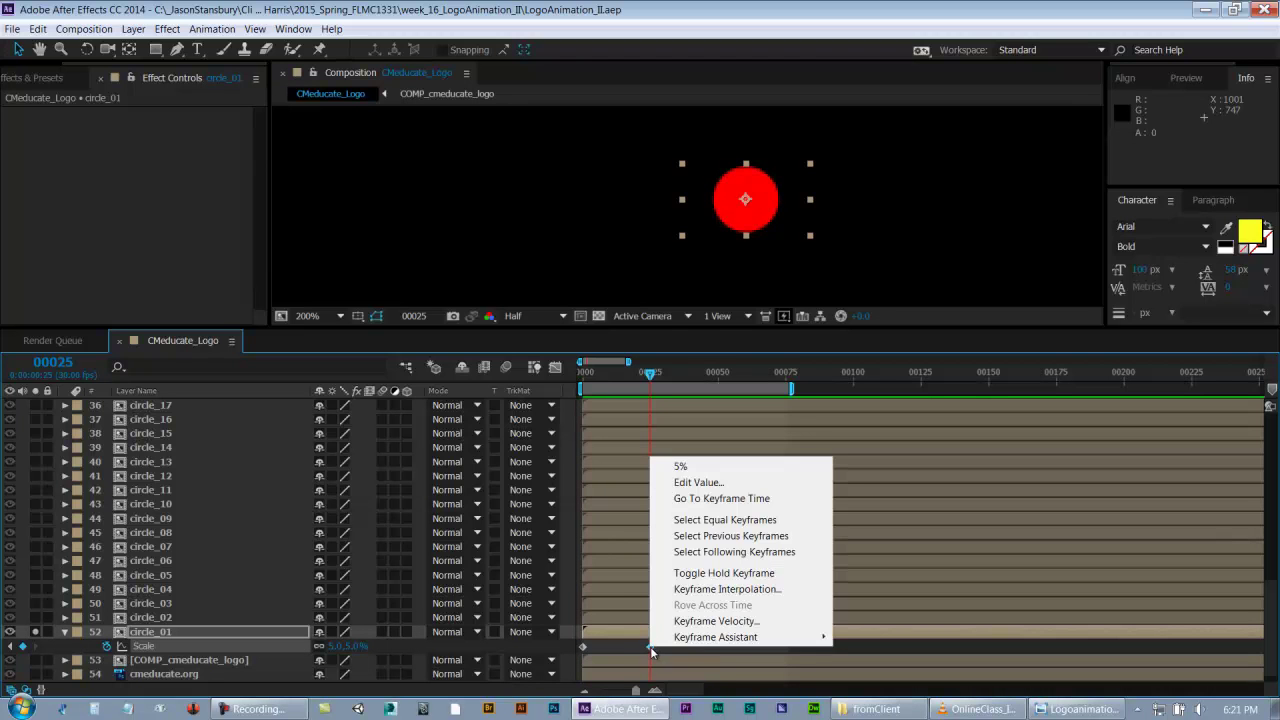
mouse_move(704, 638)
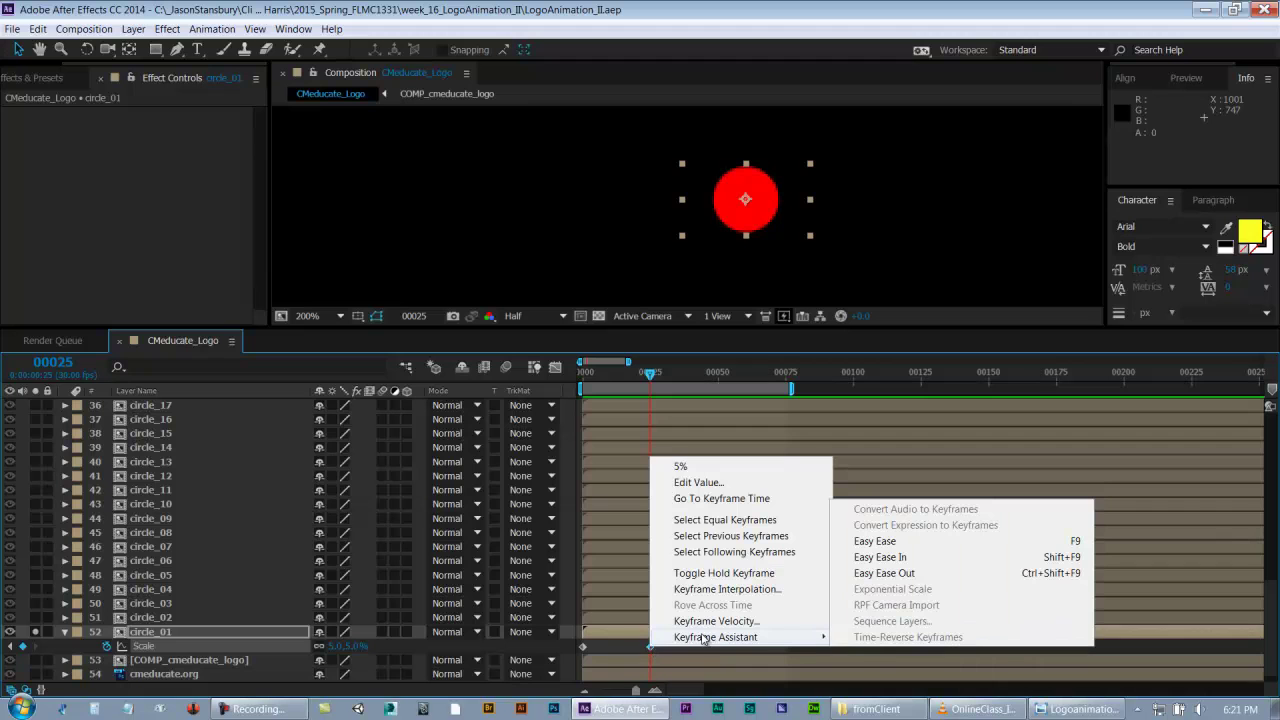
click(930, 572)
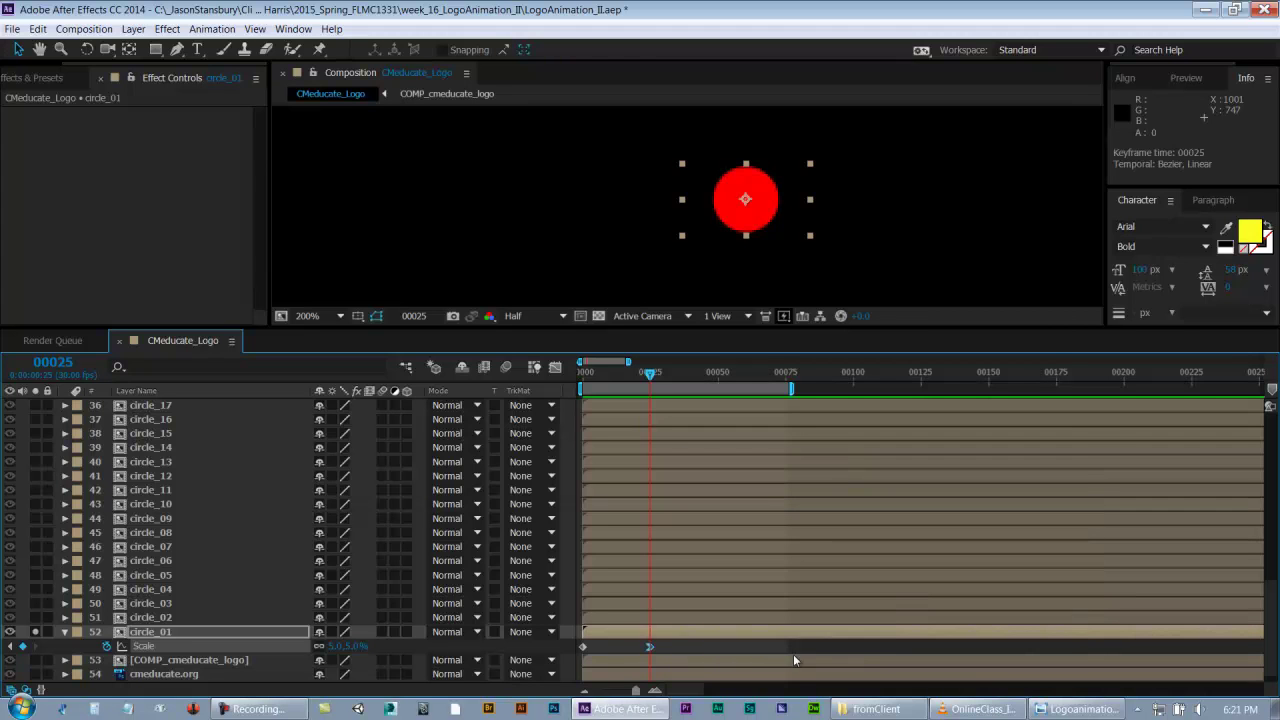
click(688, 647)
key(space)
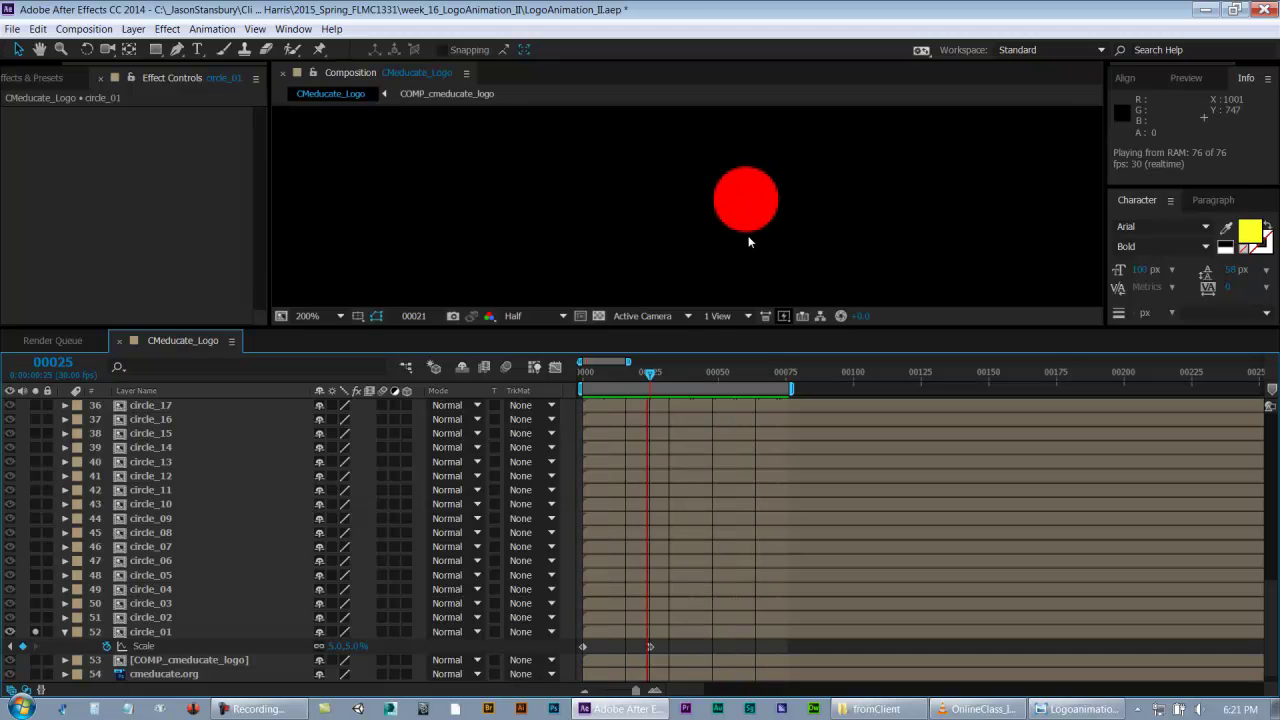
key(ctrl+s)
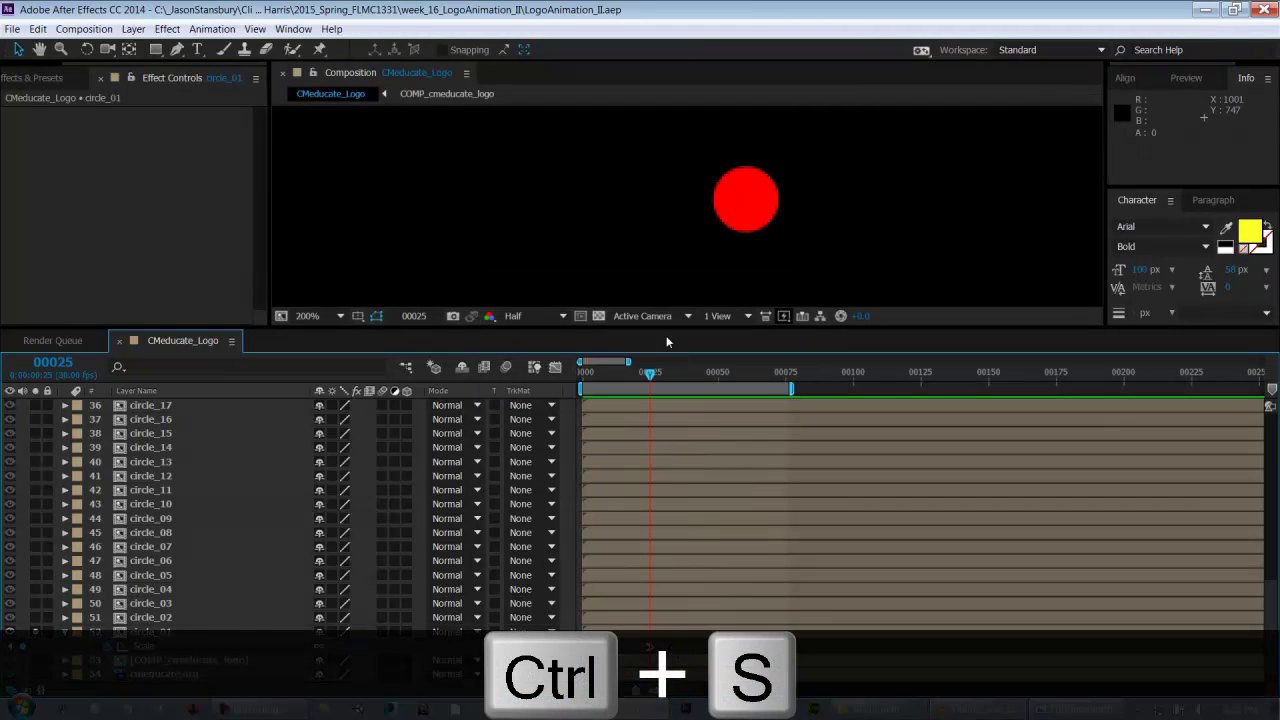
- Move circle_01's ending Scale keyframe to frame 15 and preview the faster growth
click(617, 375)
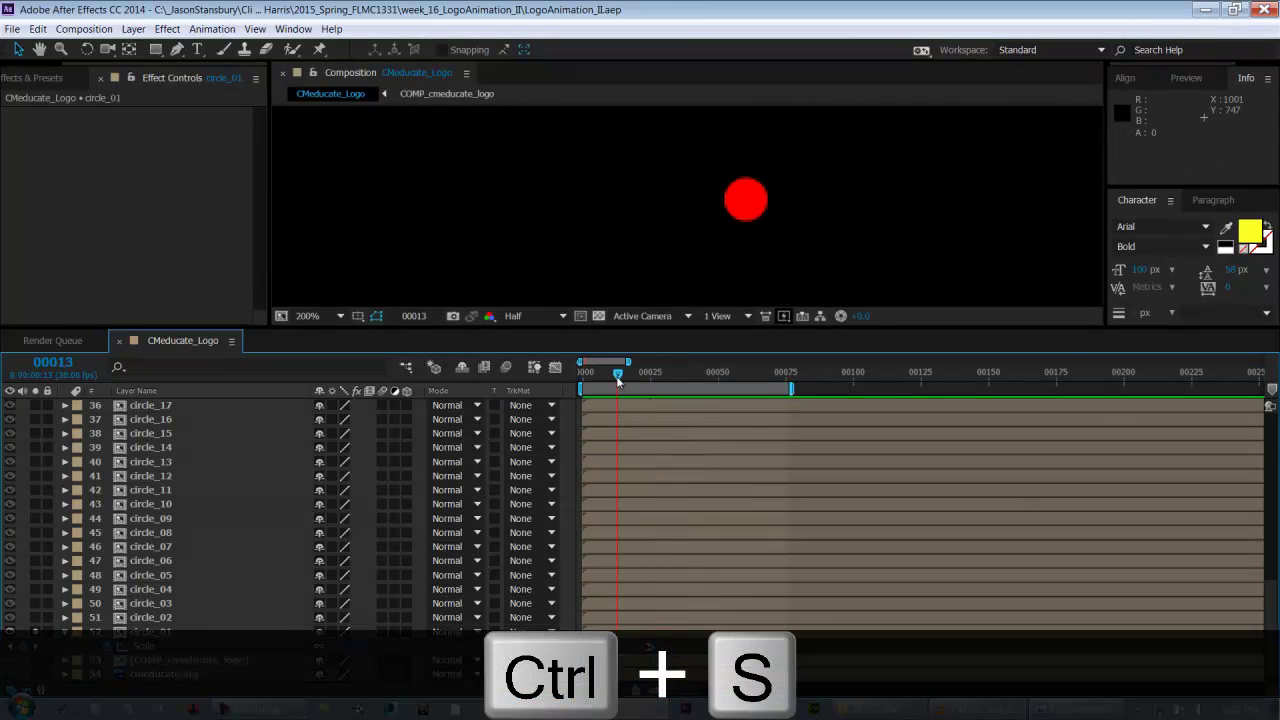
click(55, 362)
text(15)
key(Return)
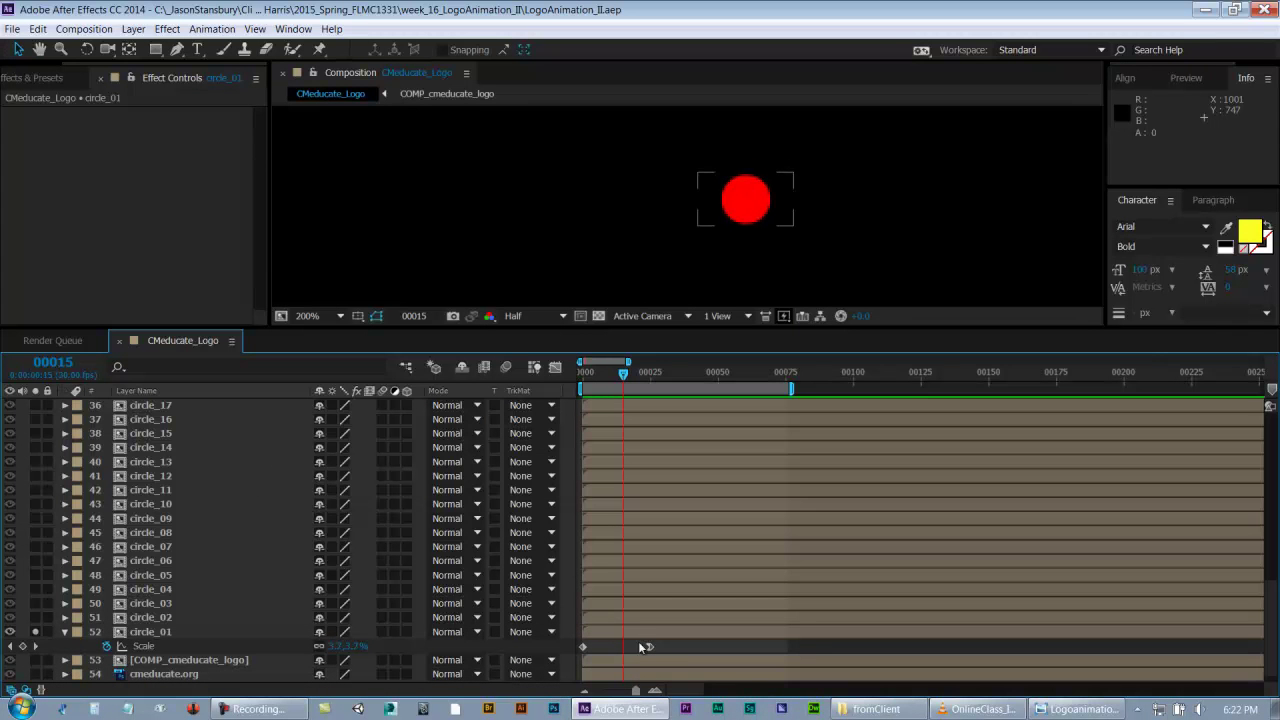
drag(649, 647, 632, 650)
click(691, 649)
key(space)
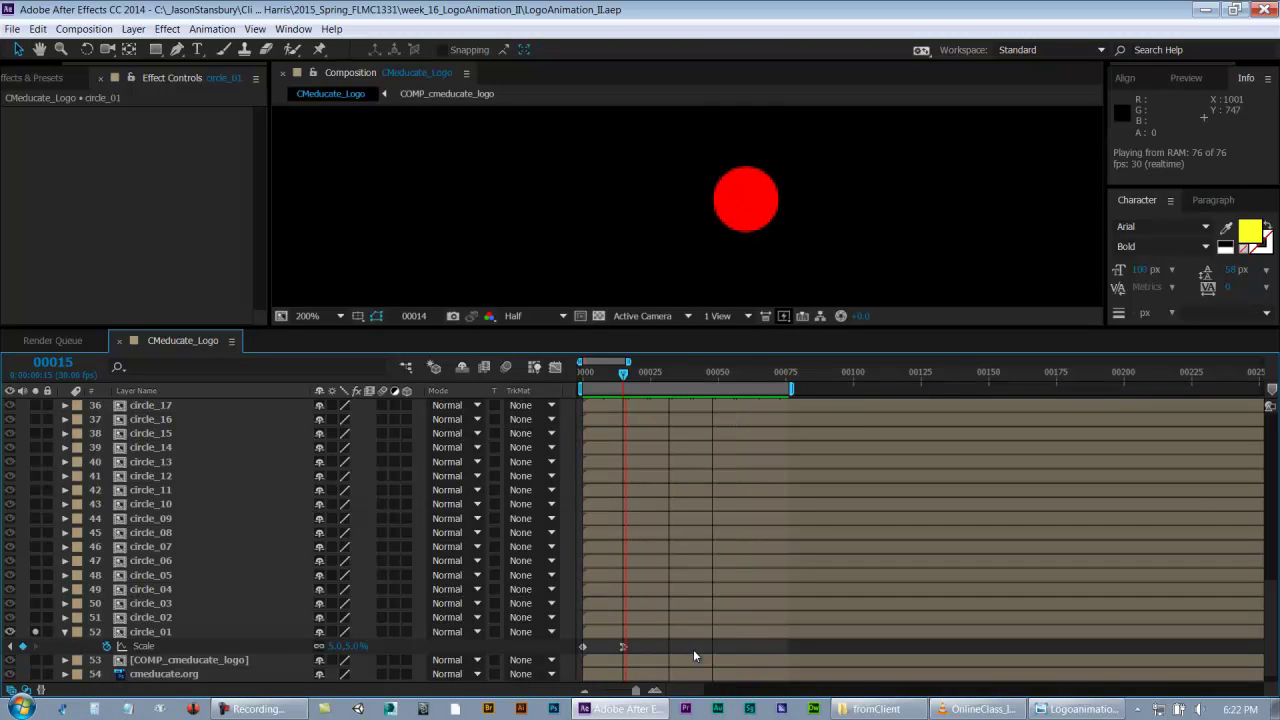
key(space)
- Move circle_01's ending Scale keyframe to frame 10, preview the growth, and save the project
drag(619, 370, 602, 373)
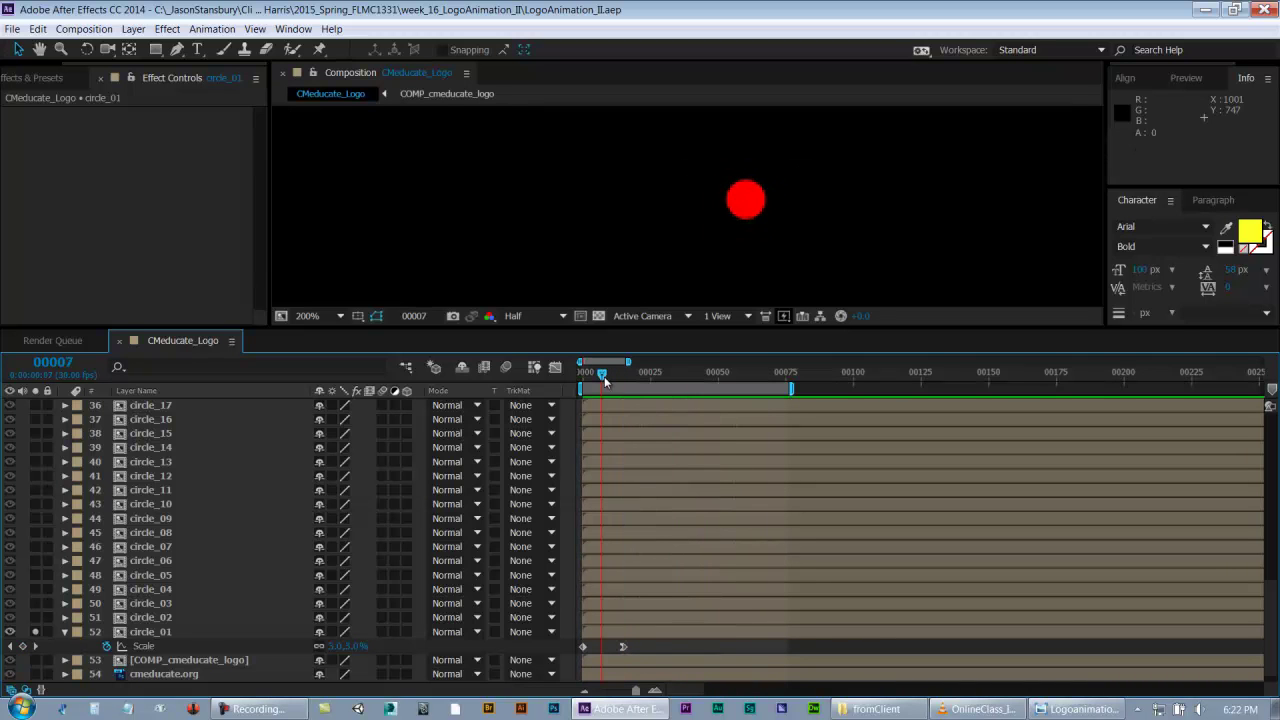
click(60, 362)
text(10)
key(Return)
drag(623, 646, 609, 647)
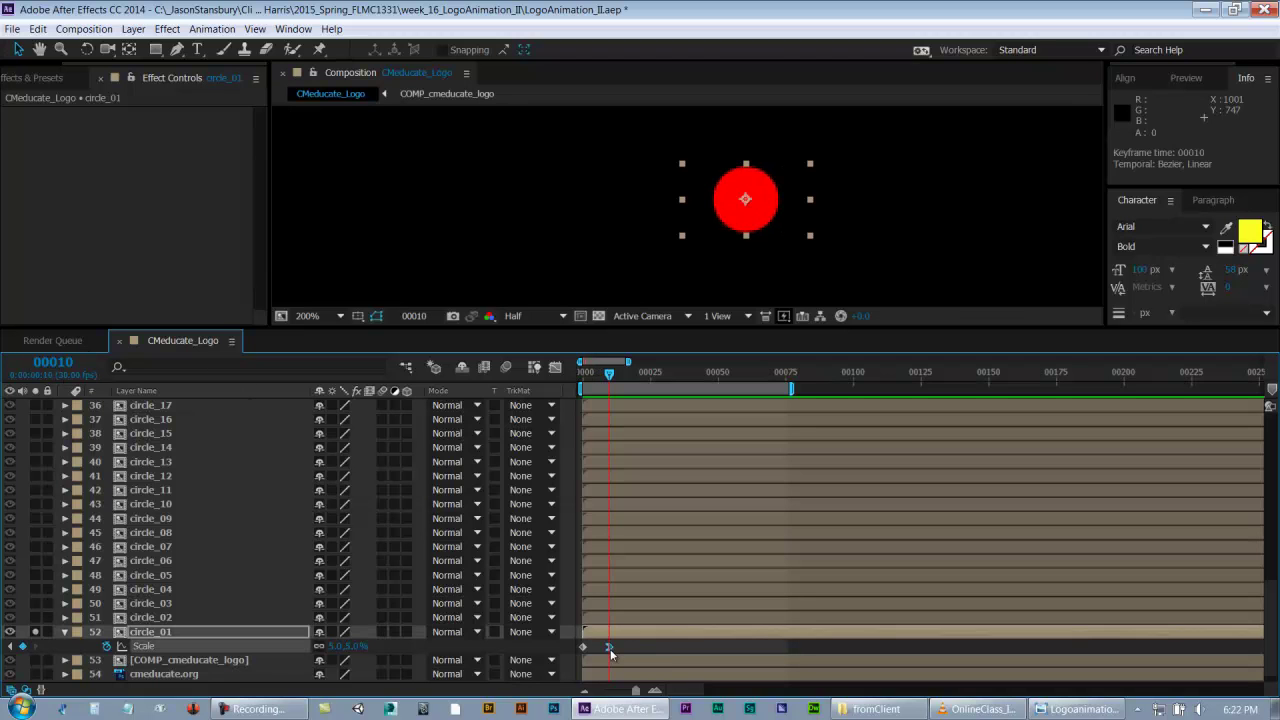
key(space)
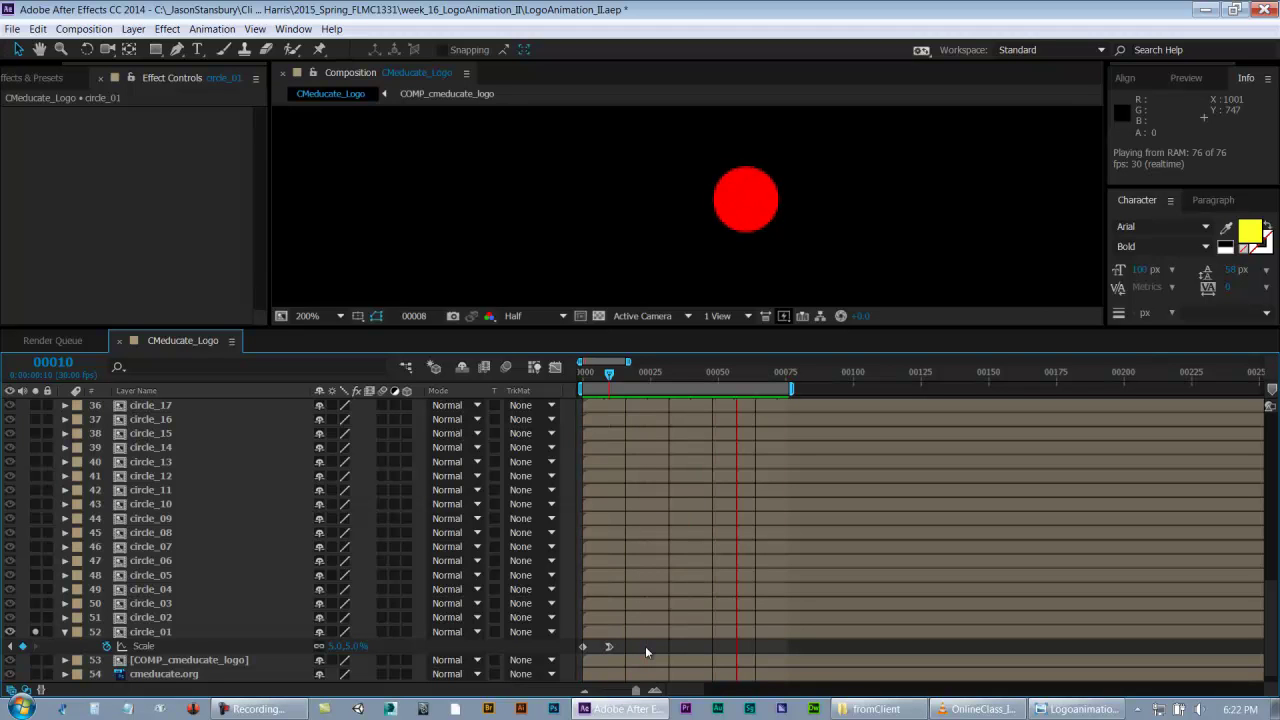
key(ctrl+s)
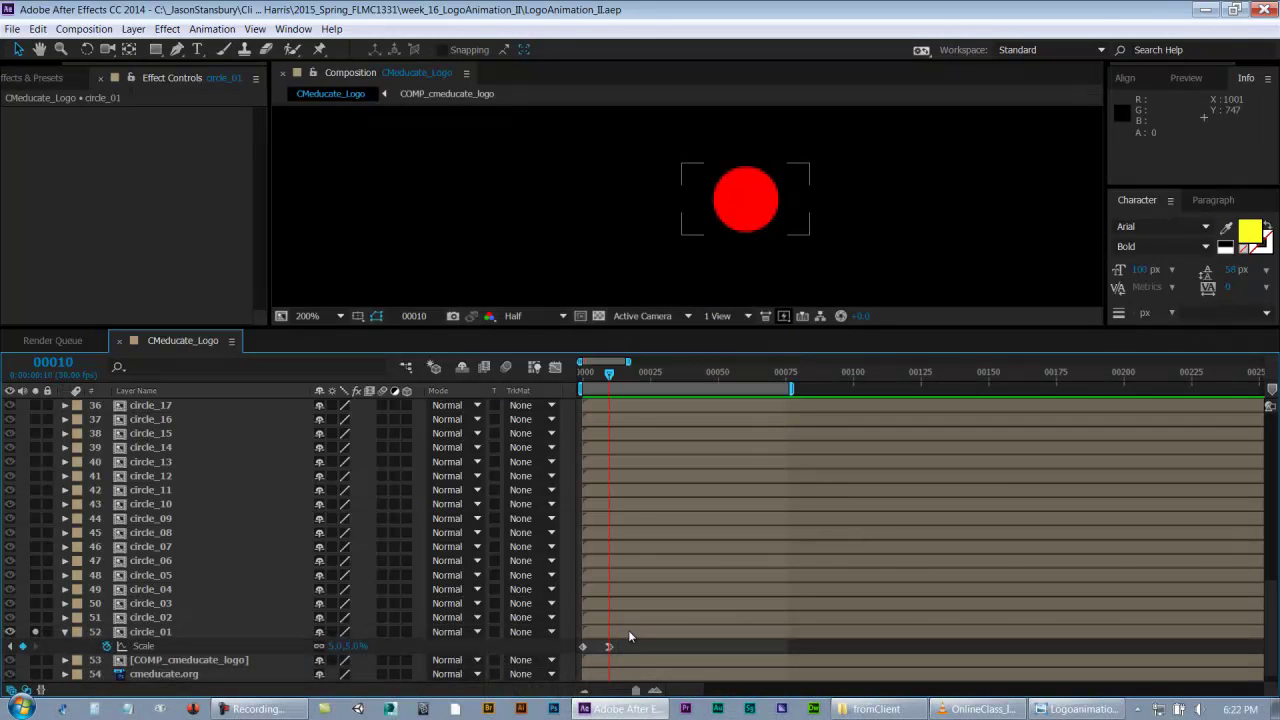
click(606, 647)
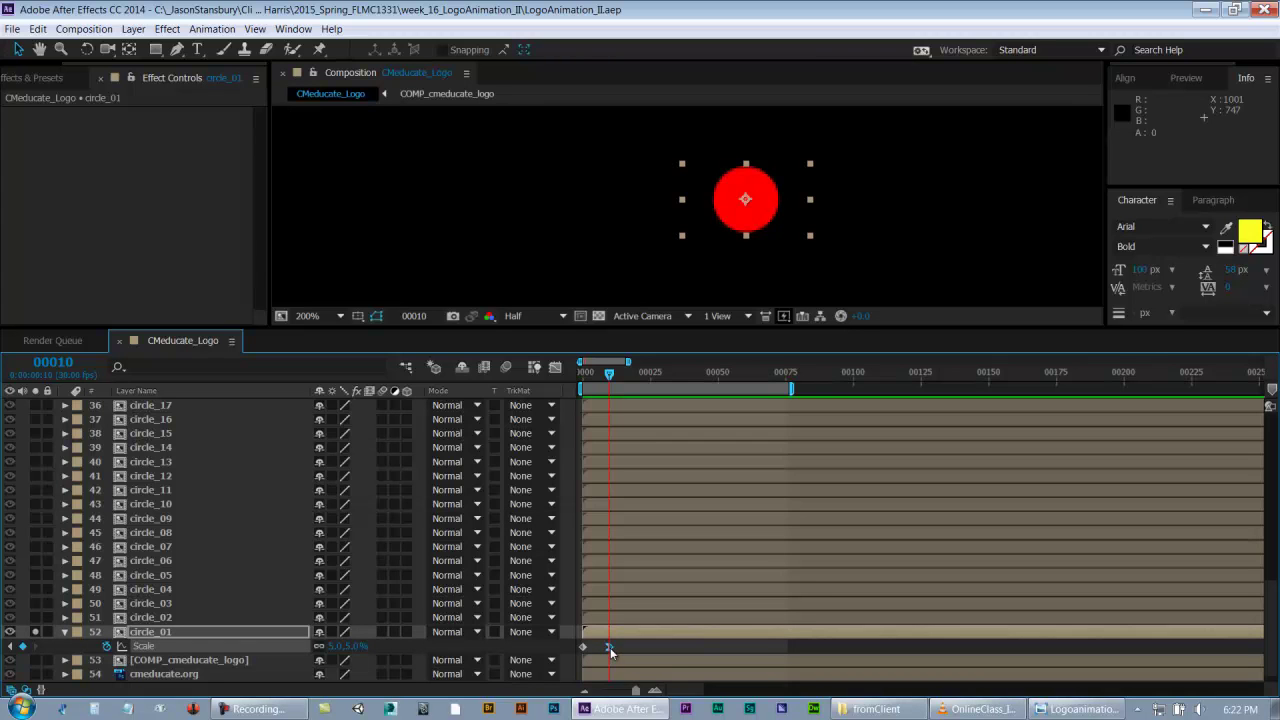
right_click(610, 648)
mouse_move(700, 637)
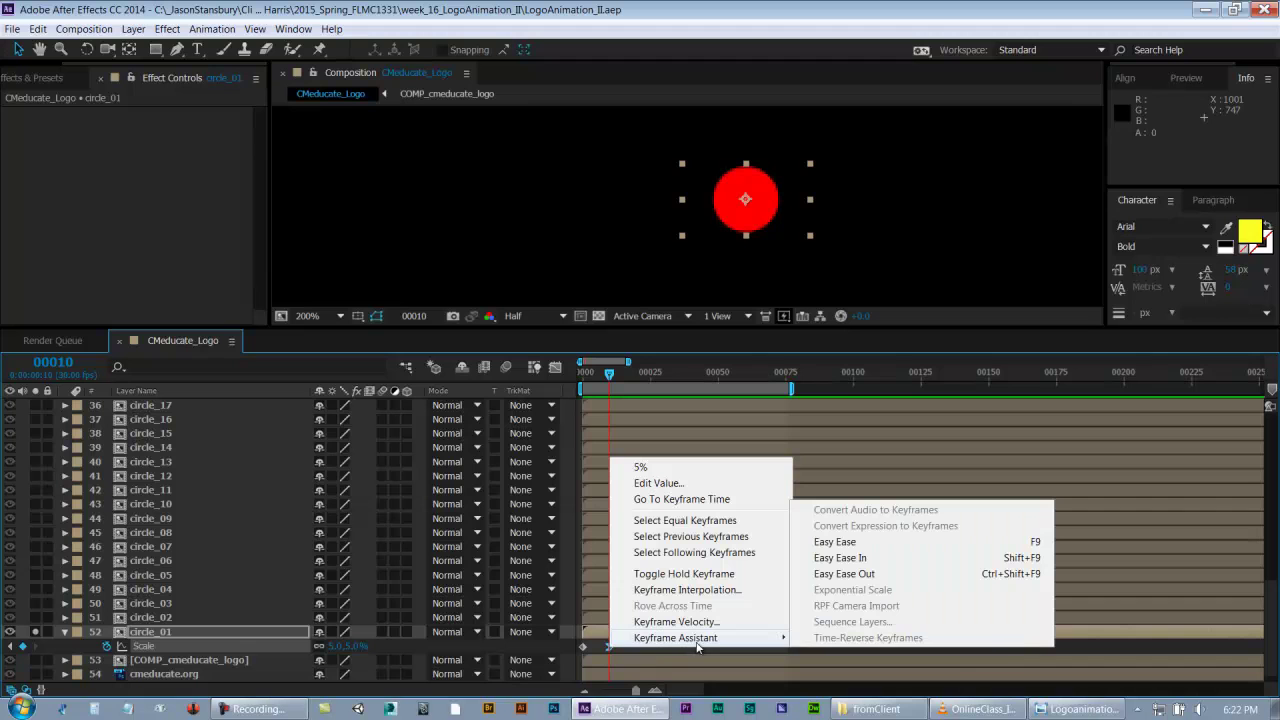
click(624, 655)
- In the Graph Editor, extend the incoming ease handle of circle_01's frame 10 Scale keyframe back to frame 0, and preview the growth
click(607, 648)
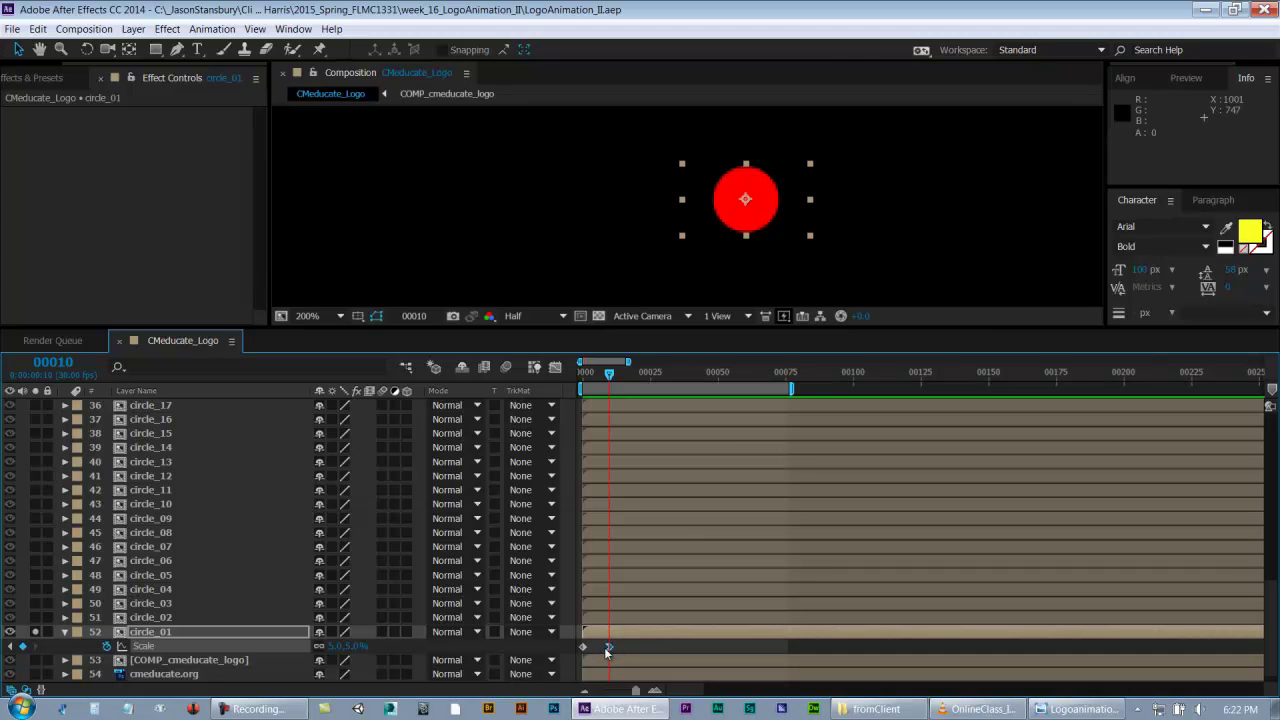
click(556, 368)
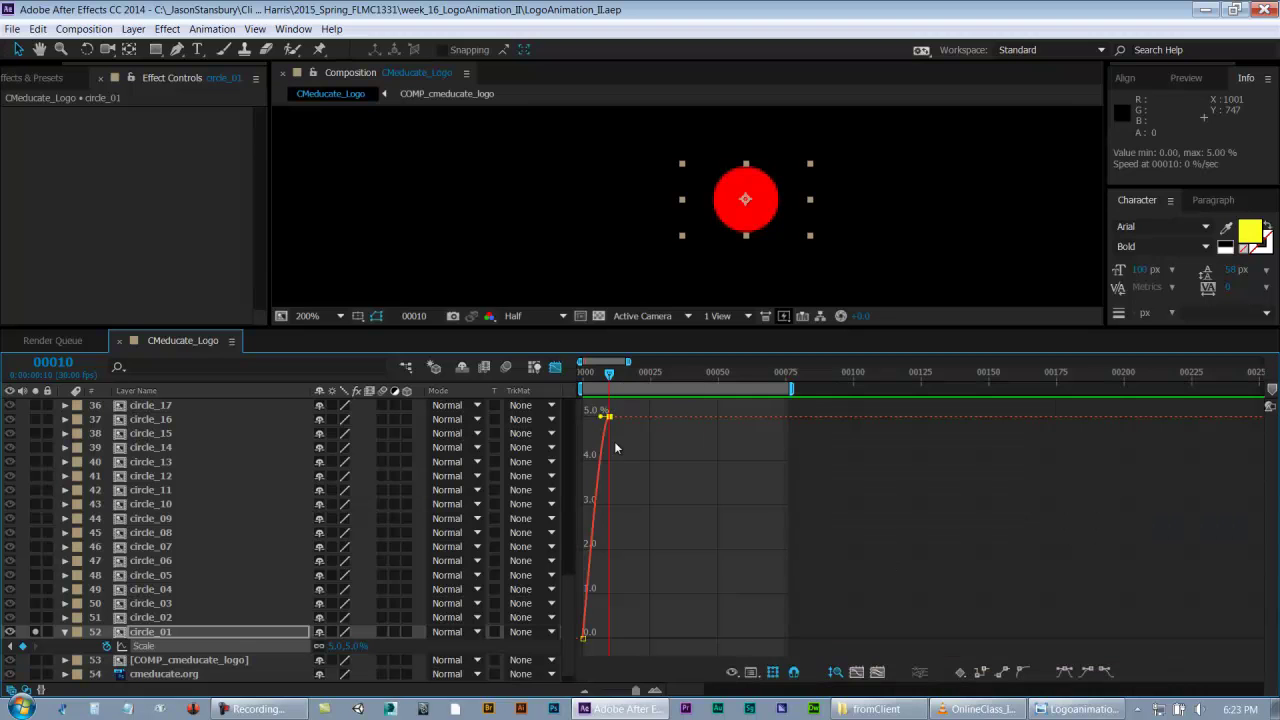
key(space)
drag(649, 517, 586, 580)
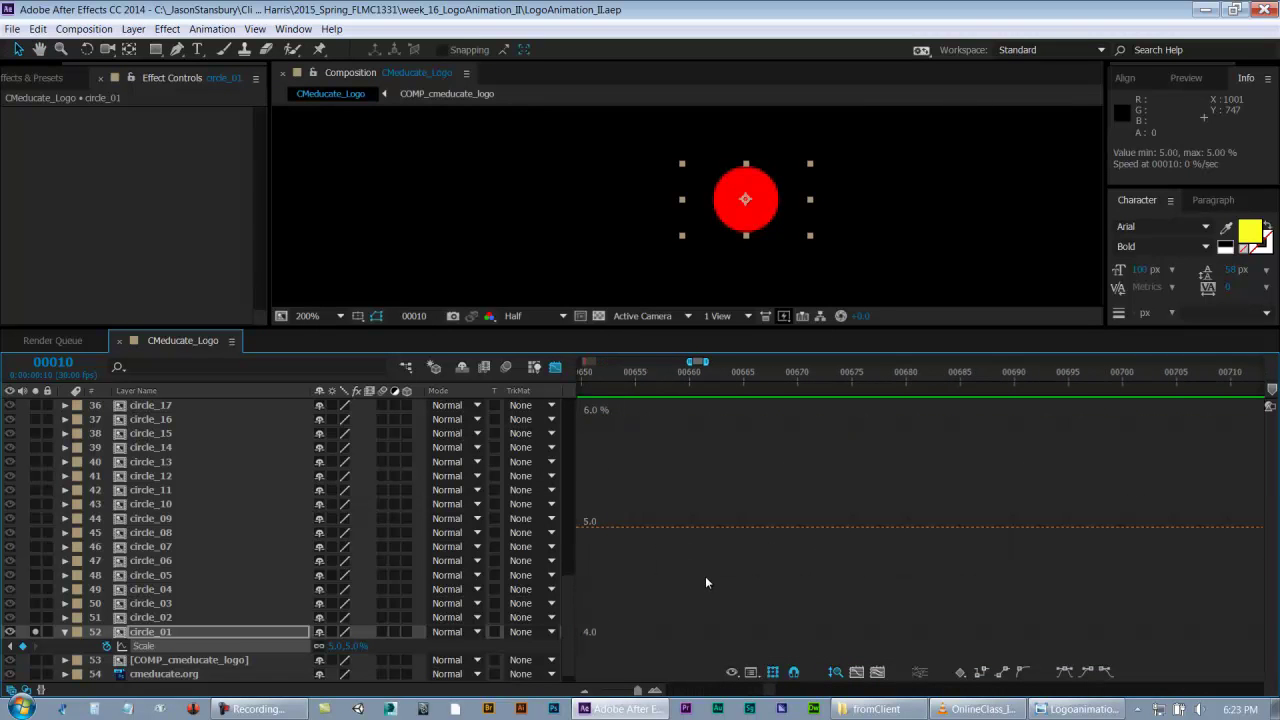
key(Home)
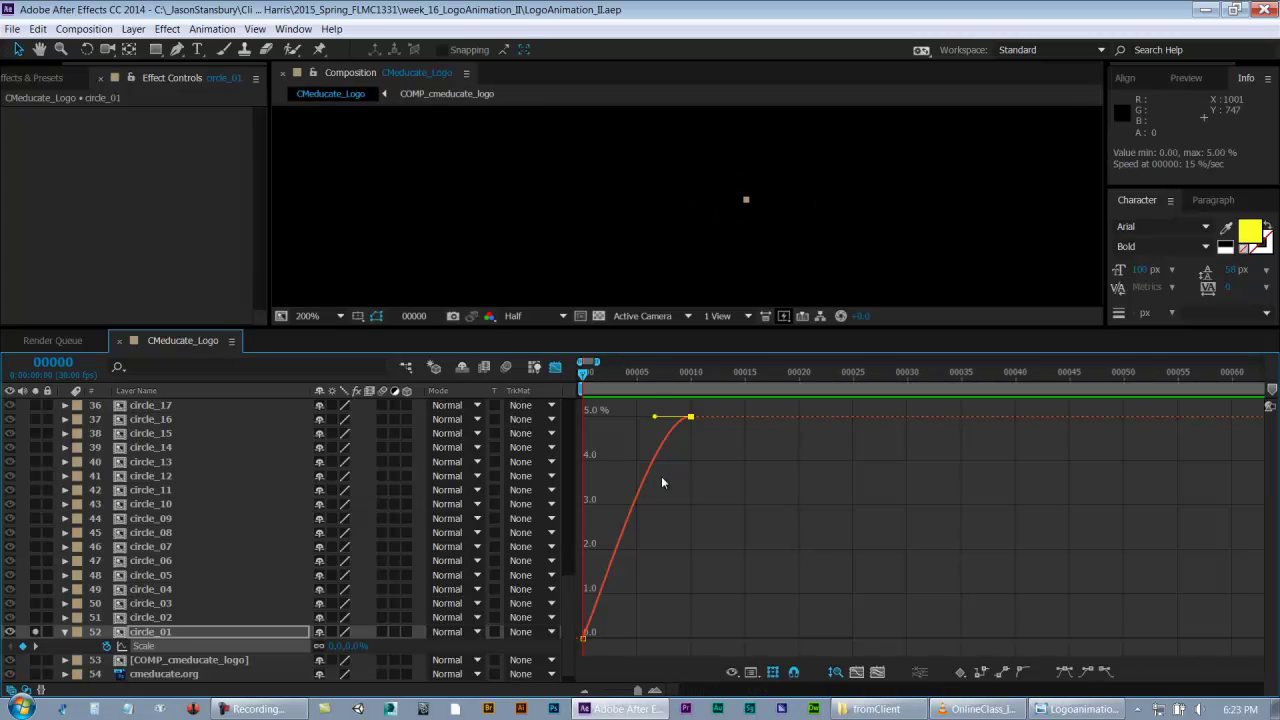
mouse_move(701, 421)
drag(655, 421, 533, 420)
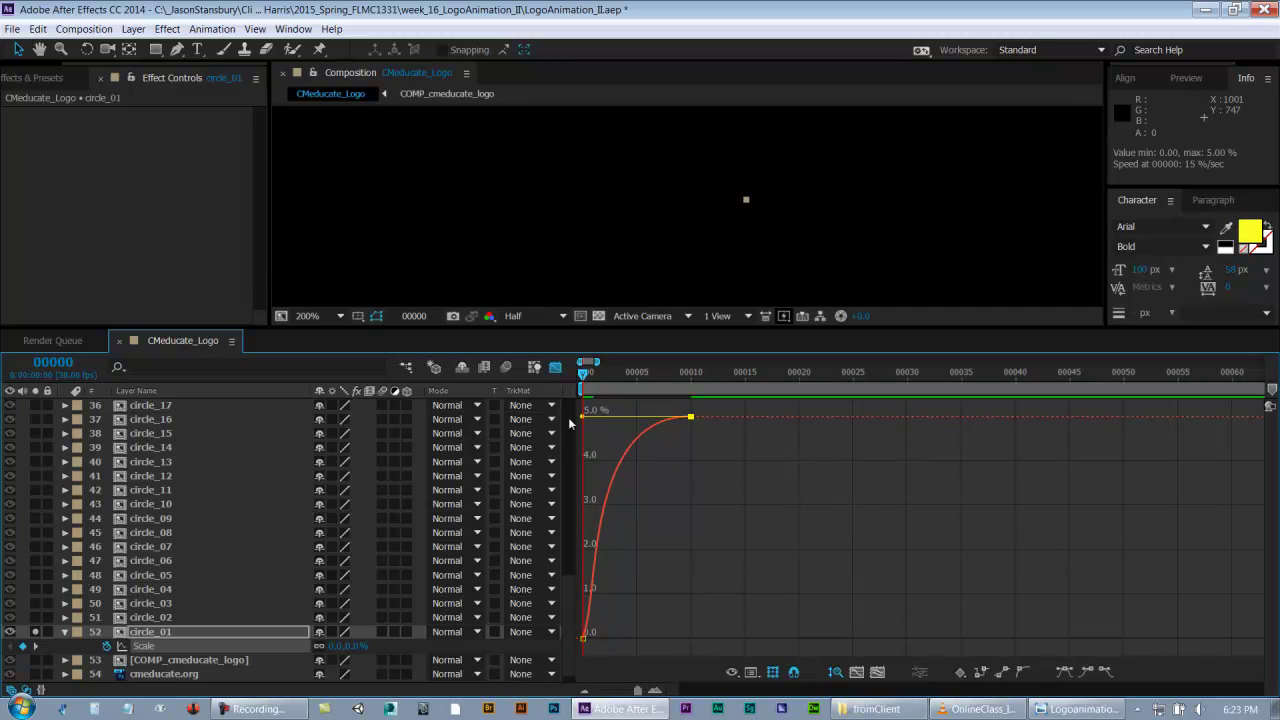
click(556, 367)
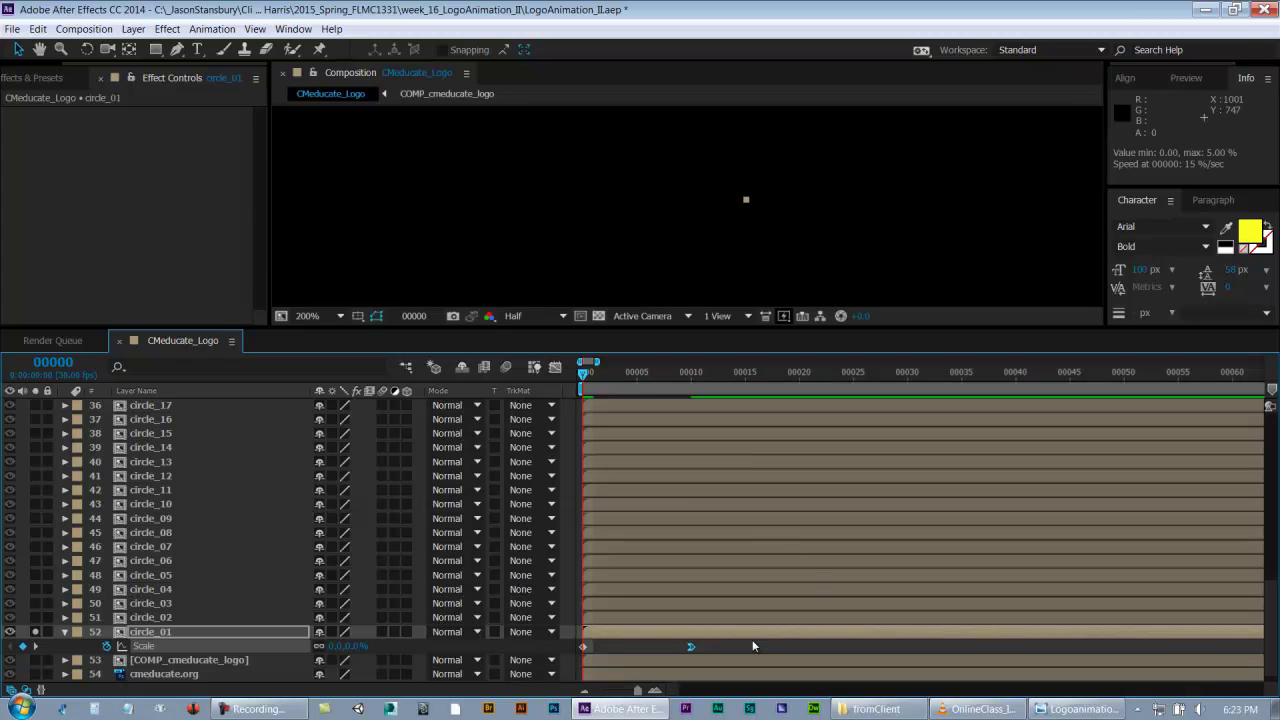
key(space)
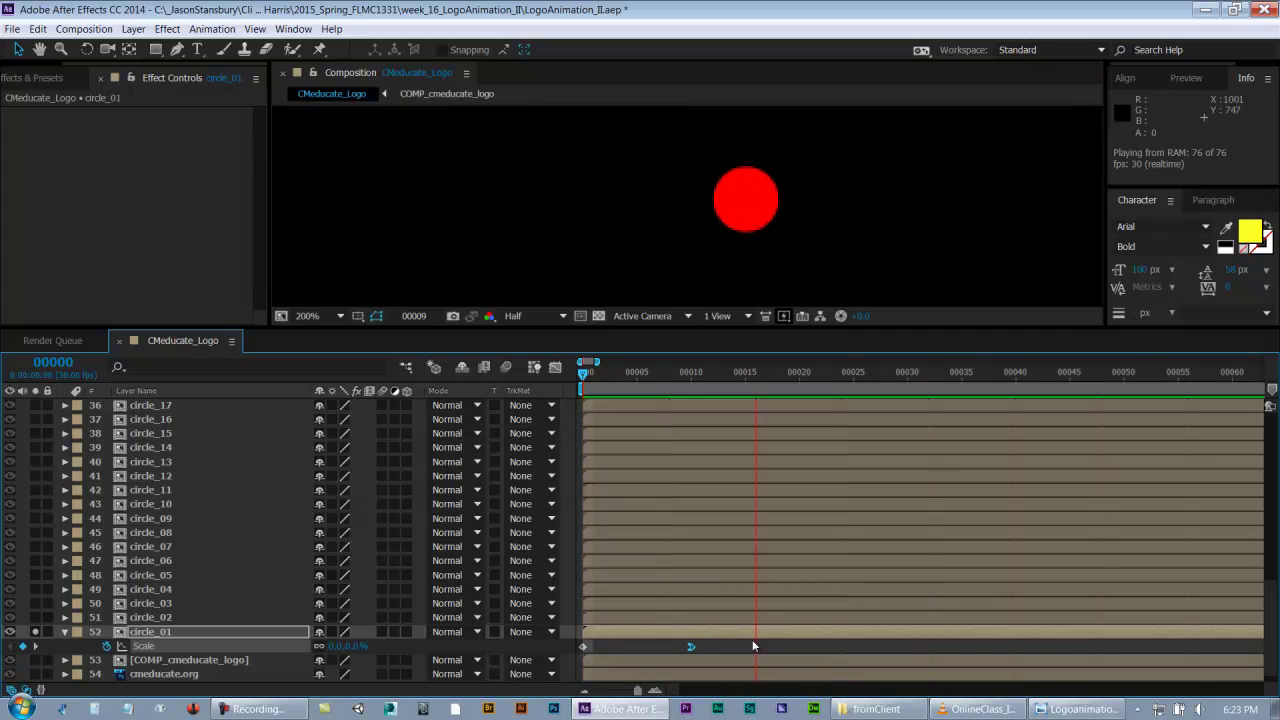
key(space)
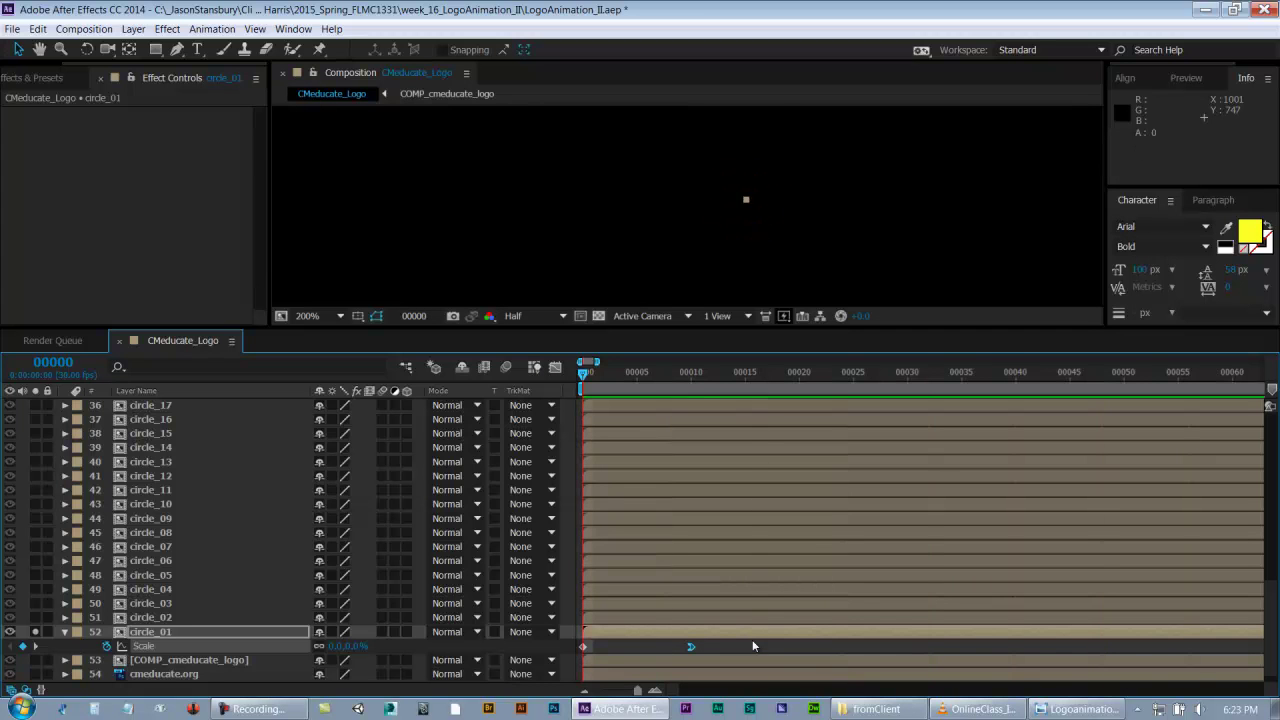
- Move circle_01's ending Scale keyframe to frame 25, save the project, and preview the slower growth
click(743, 378)
click(788, 377)
key(minus)
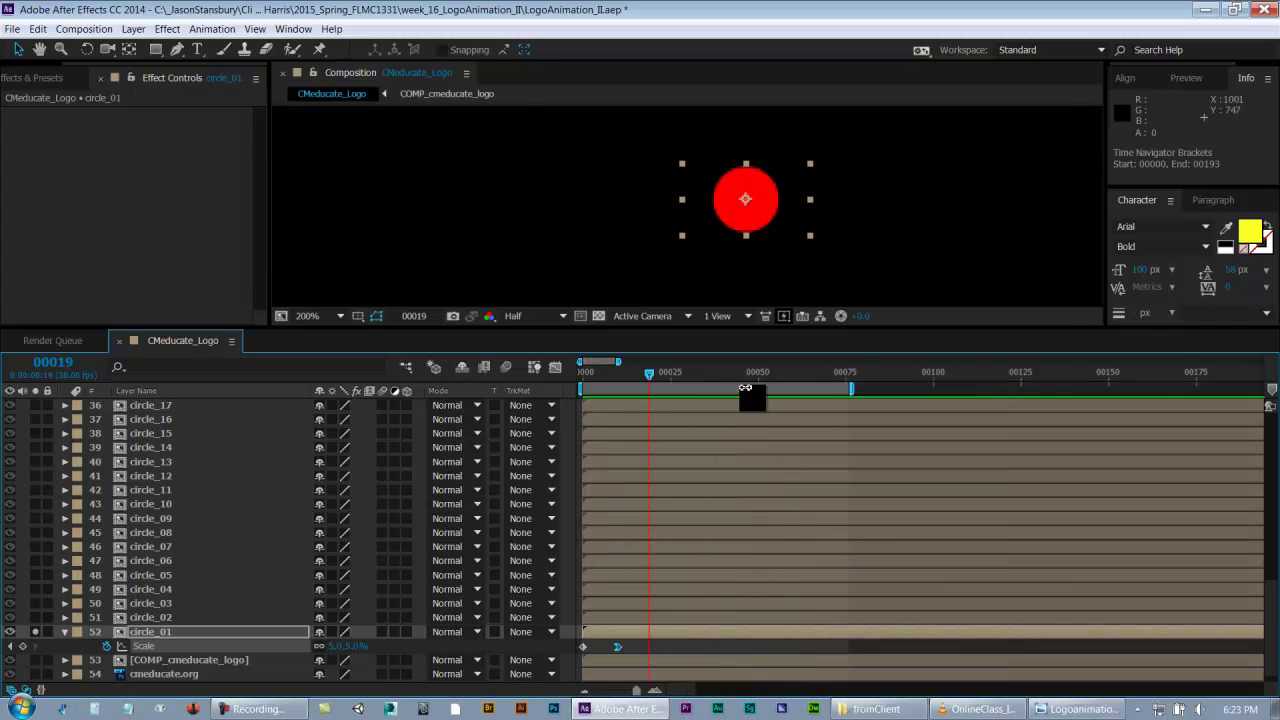
drag(617, 648, 642, 648)
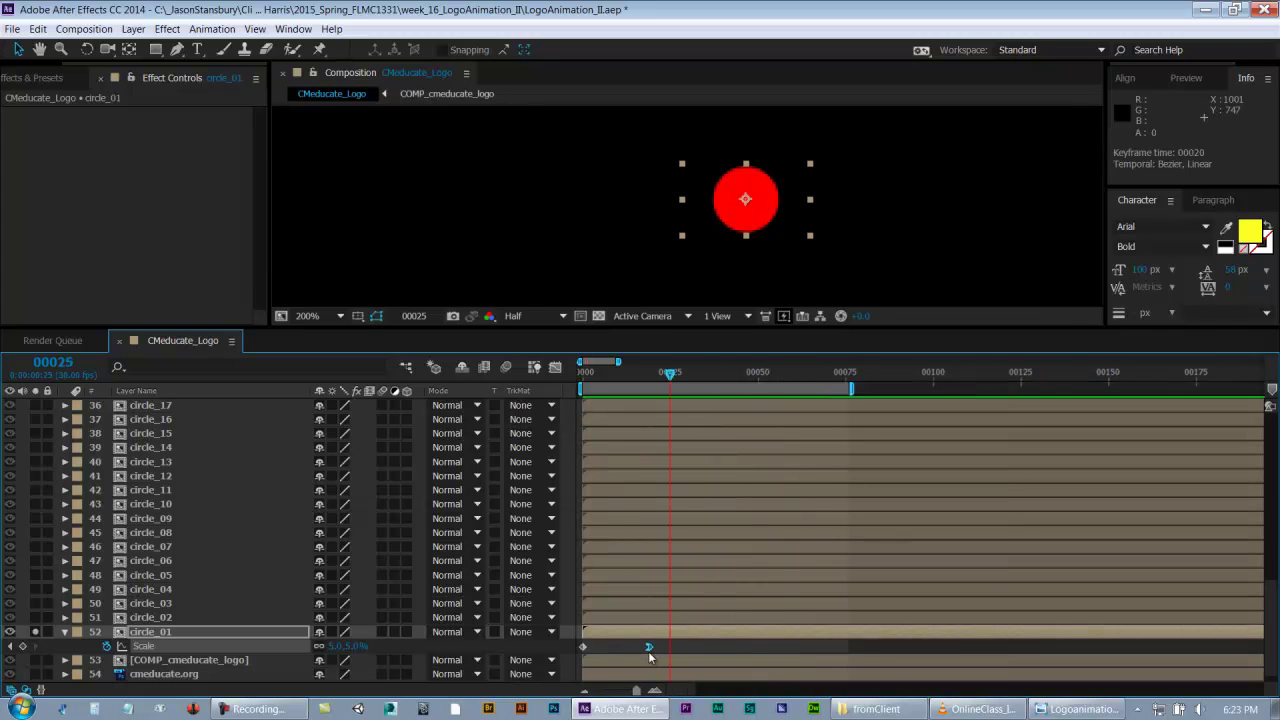
key(space)
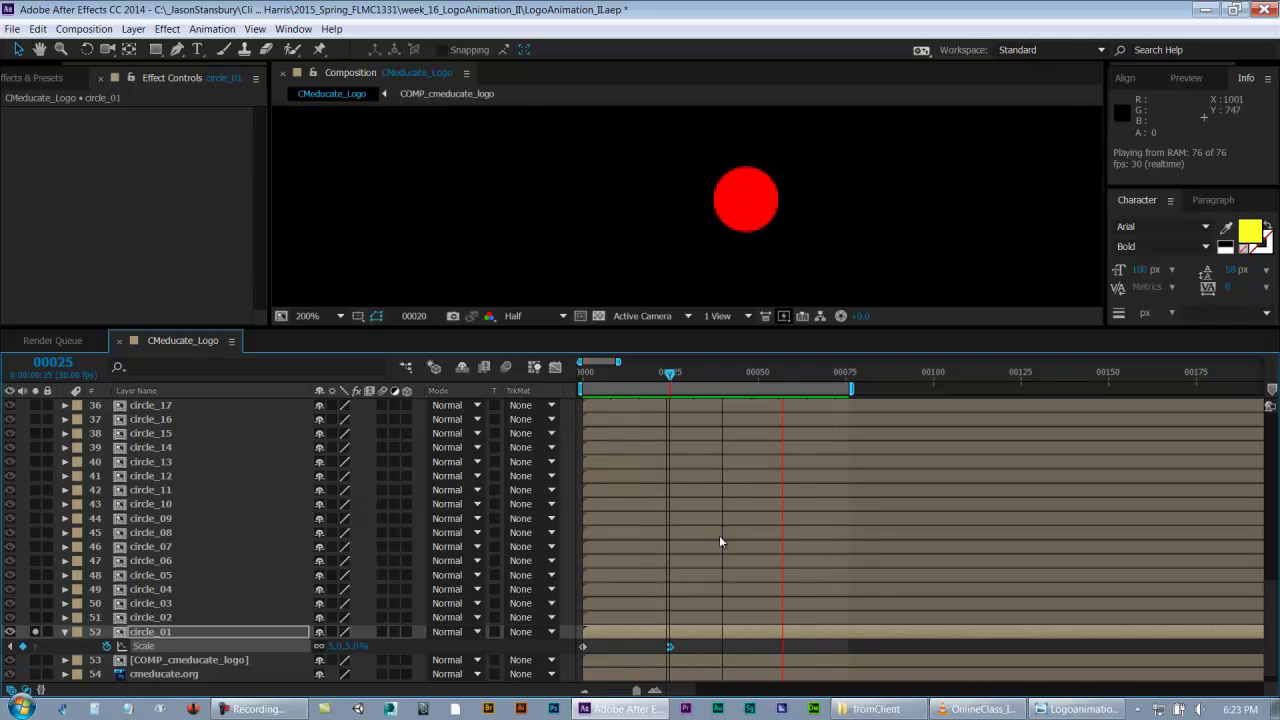
click(693, 644)
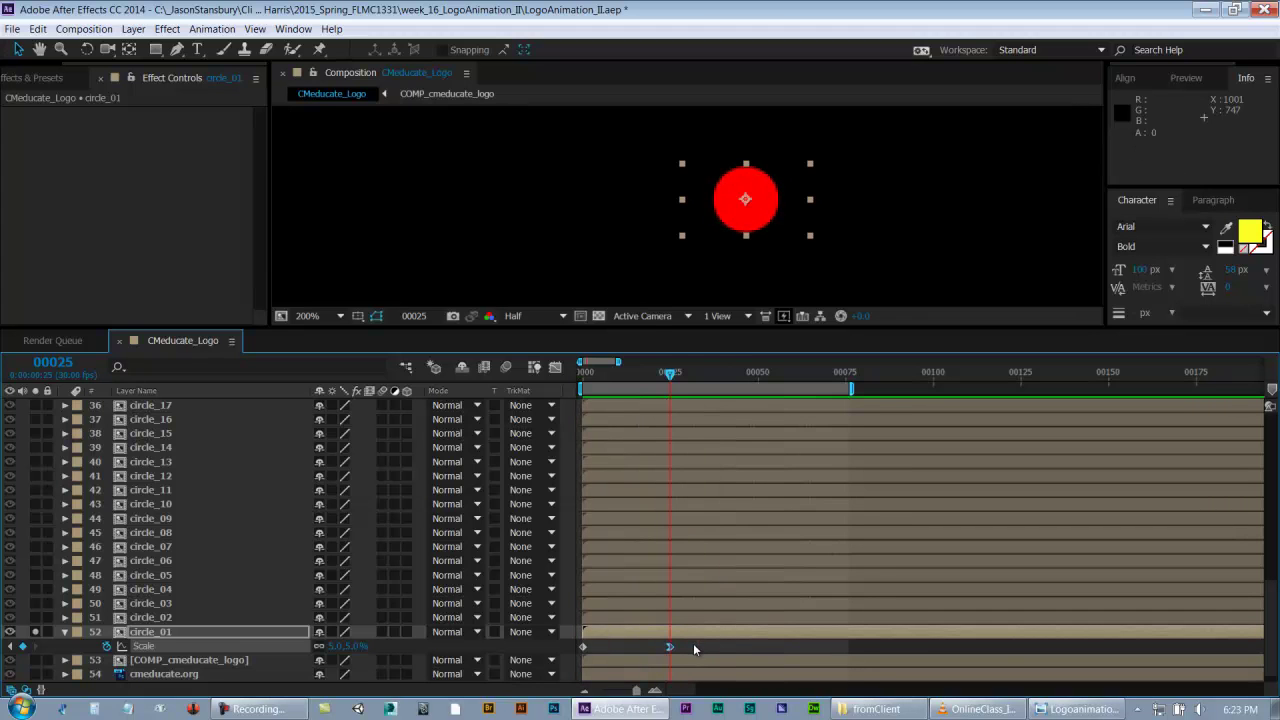
key(ctrl+s)
key(space)
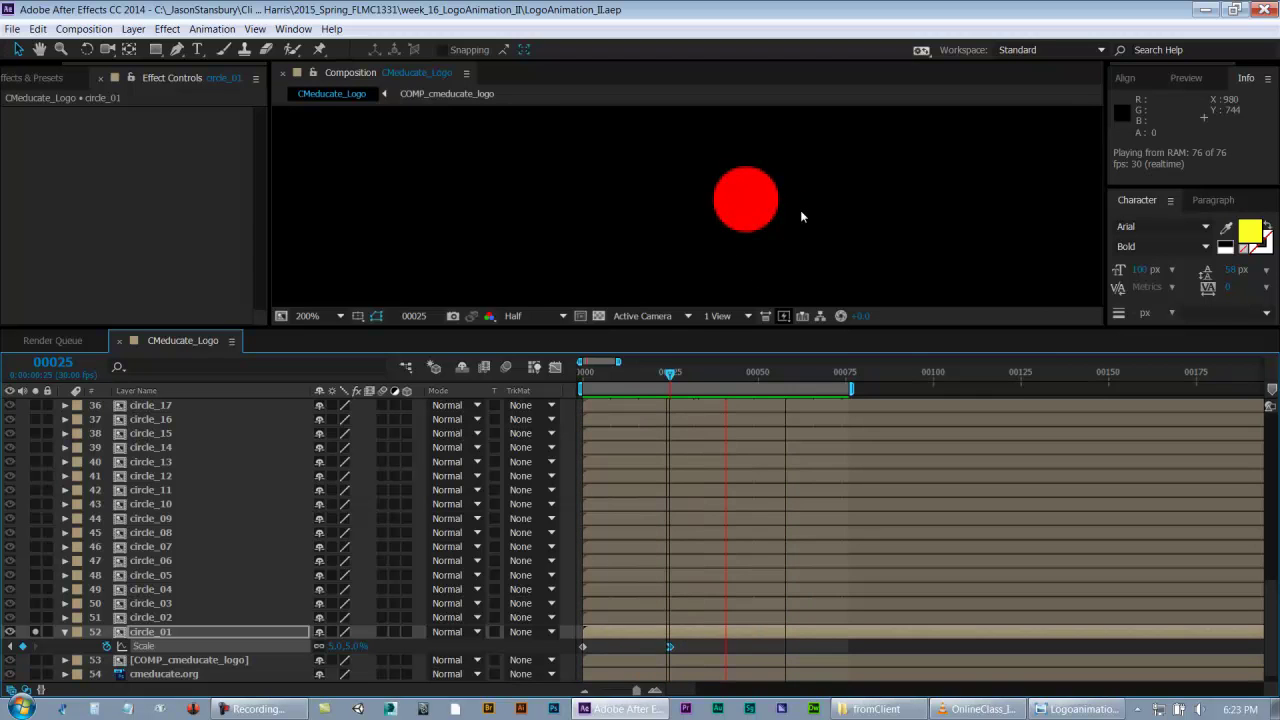
key(space)
- Set the current time to frame 15, move circle_01's ending Scale keyframe there, preview the growth, and save the project
mouse_move(668, 647)
mouse_down()
mouse_move(614, 650)
mouse_move(651, 659)
mouse_up()
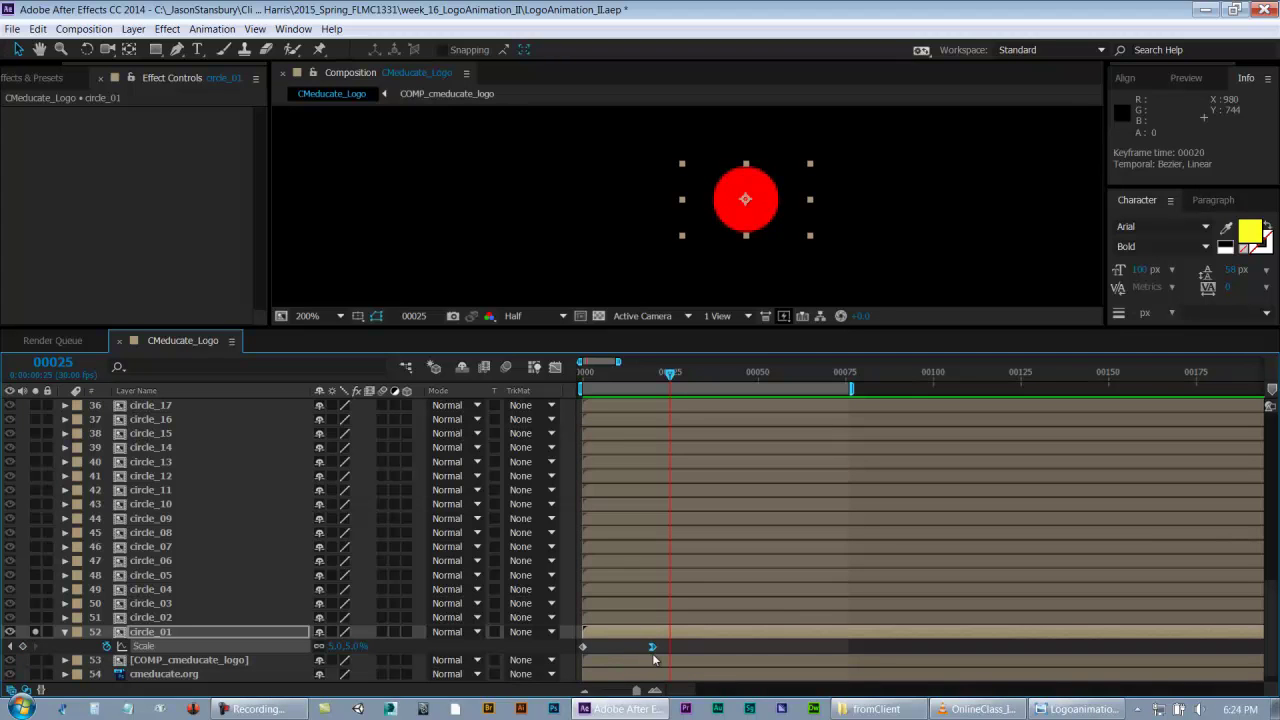
click(55, 364)
text(15)
key(Return)
drag(672, 647, 637, 648)
click(665, 651)
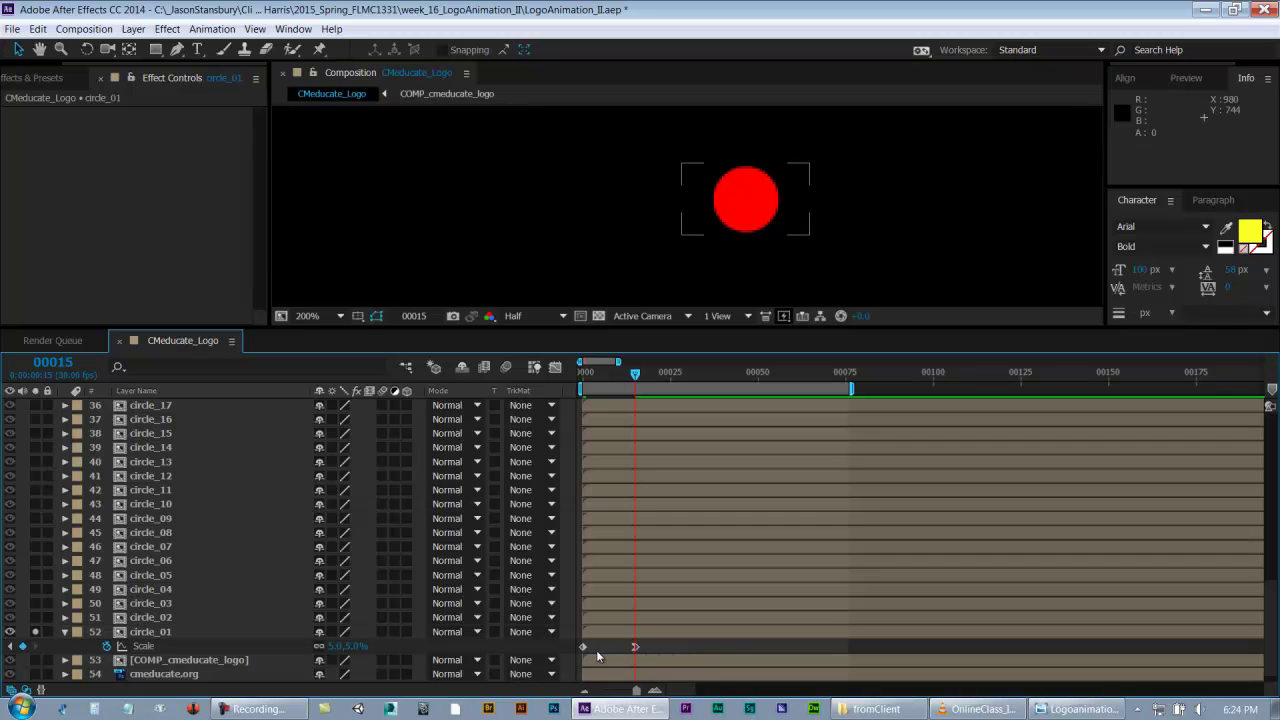
key(space)
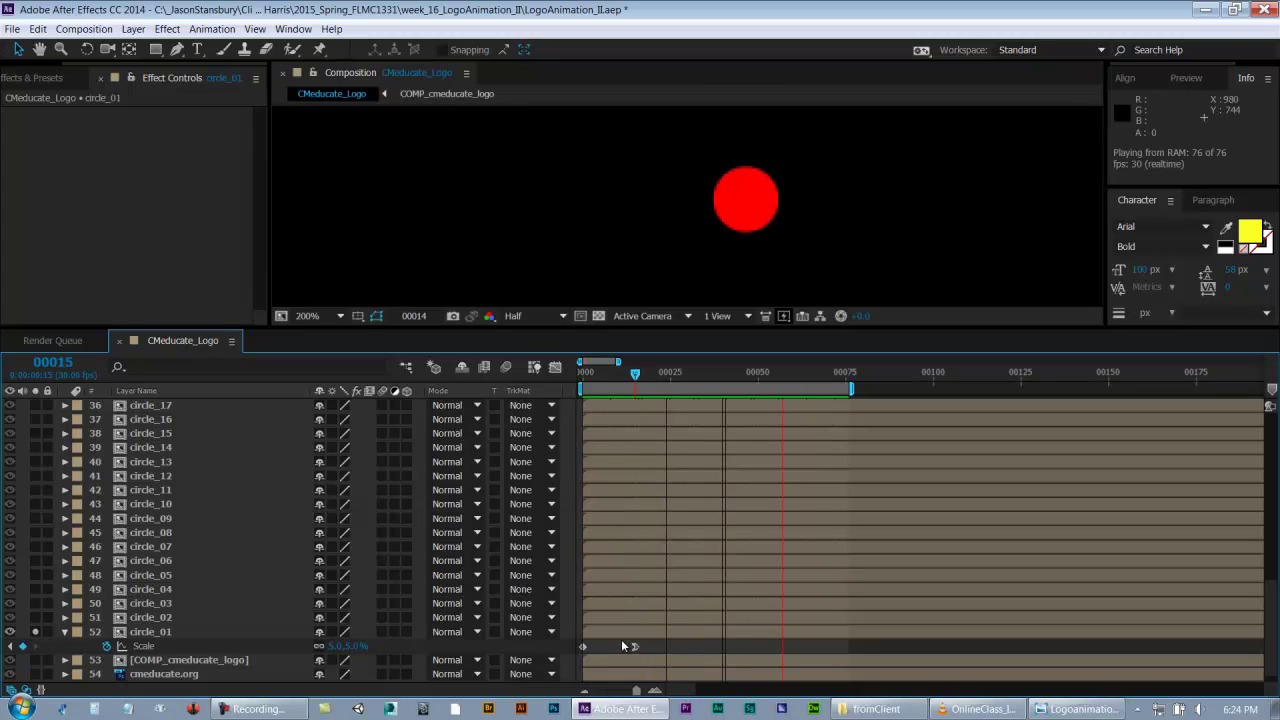
key(space)
key(space)
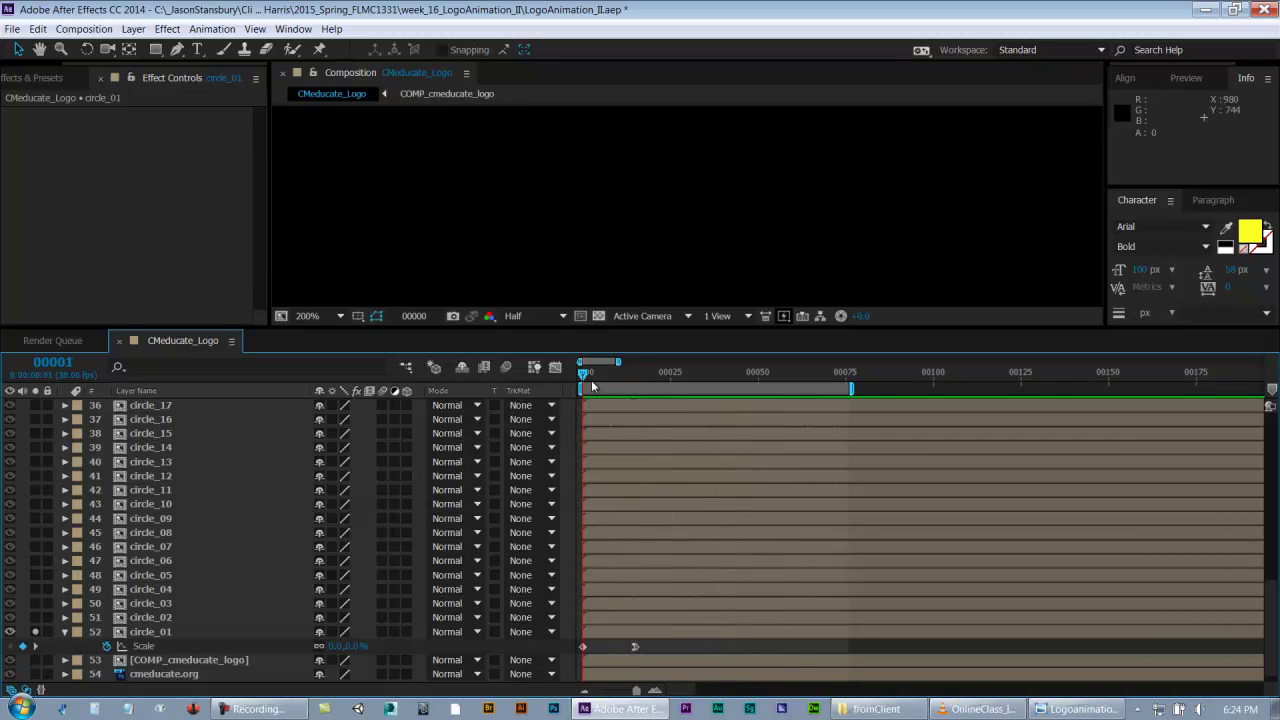
key(ctrl+s)
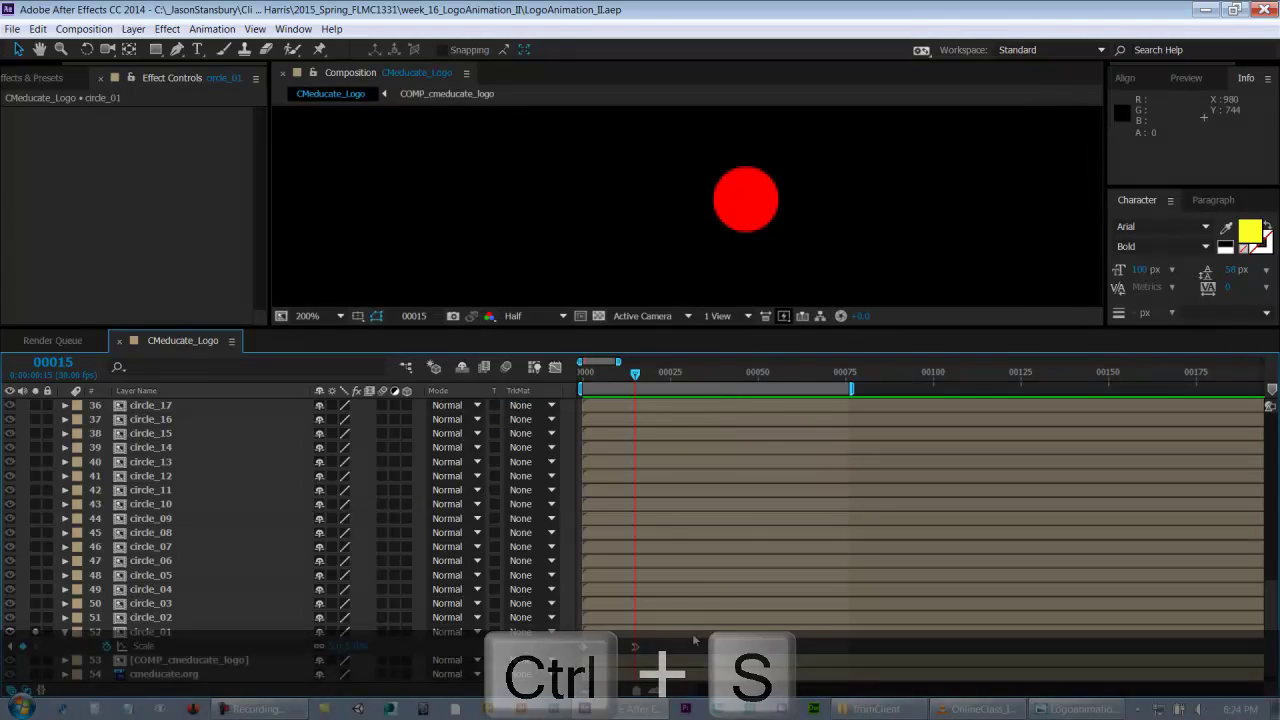
key(ctrl+s)
- Collapse circle_01's properties and switch the solo from circle_01 to circle_02
click(80, 631)
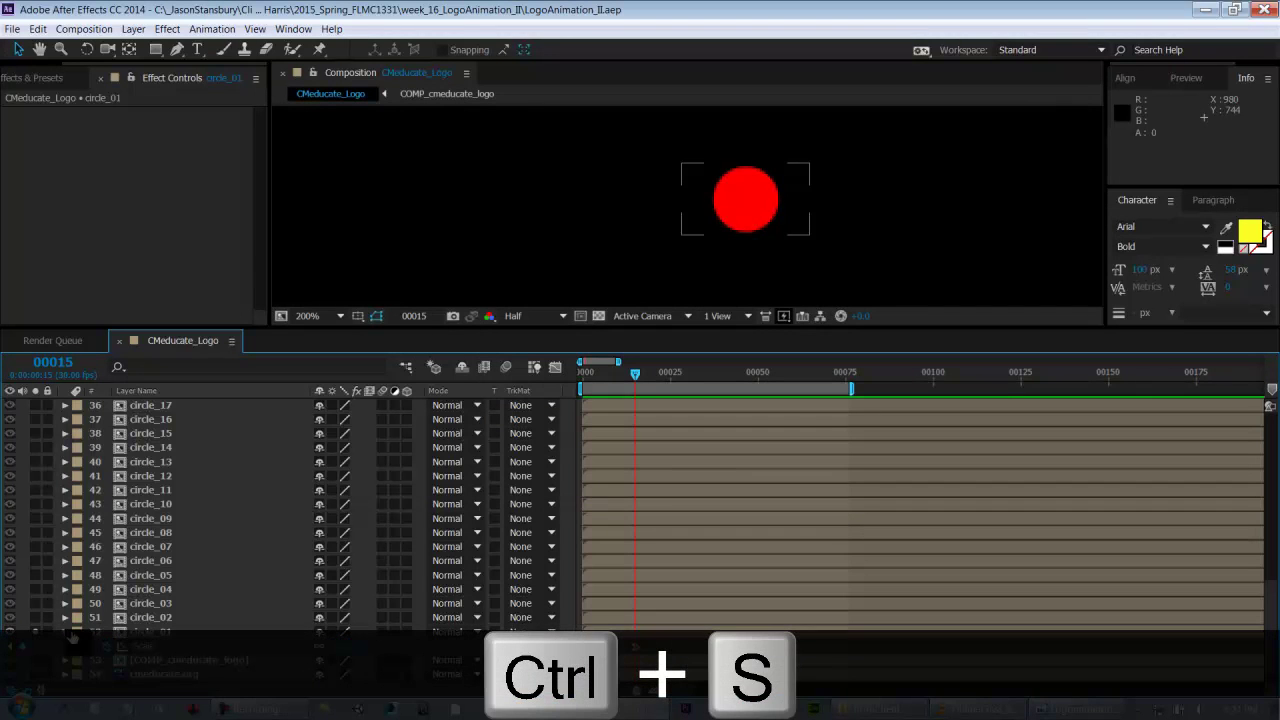
click(145, 634)
key(s)
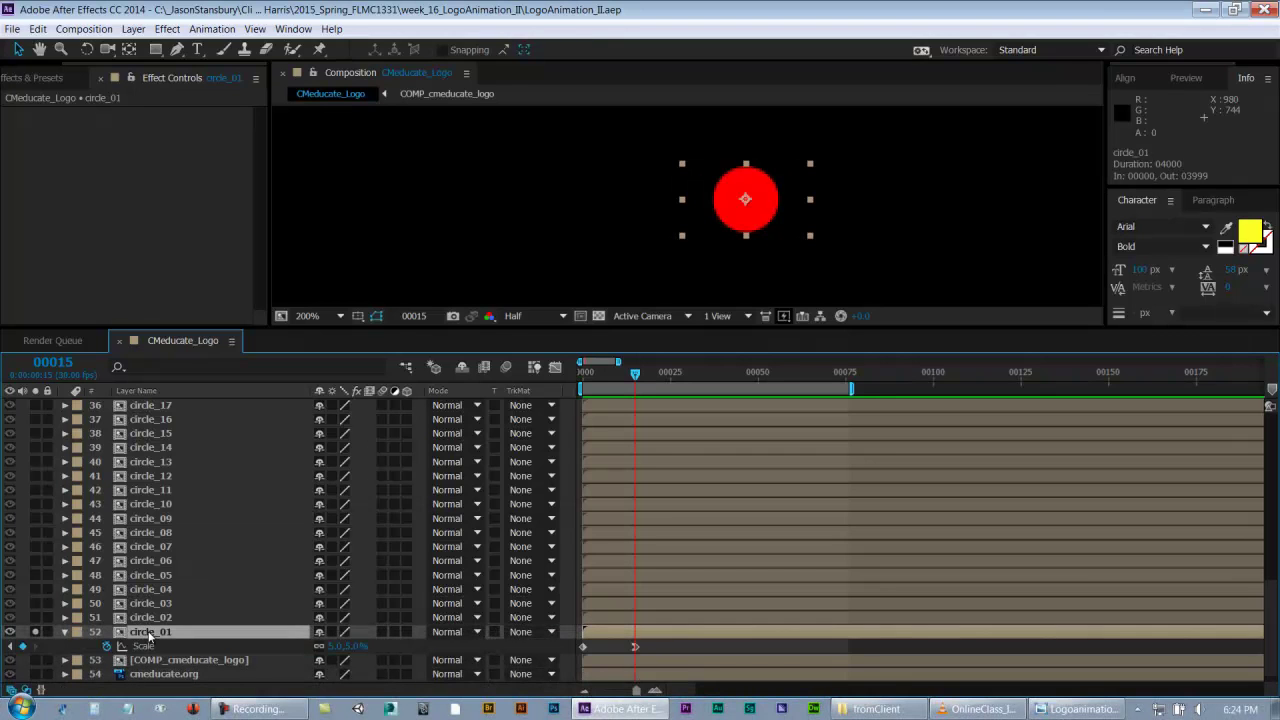
click(64, 632)
click(35, 632)
click(35, 617)
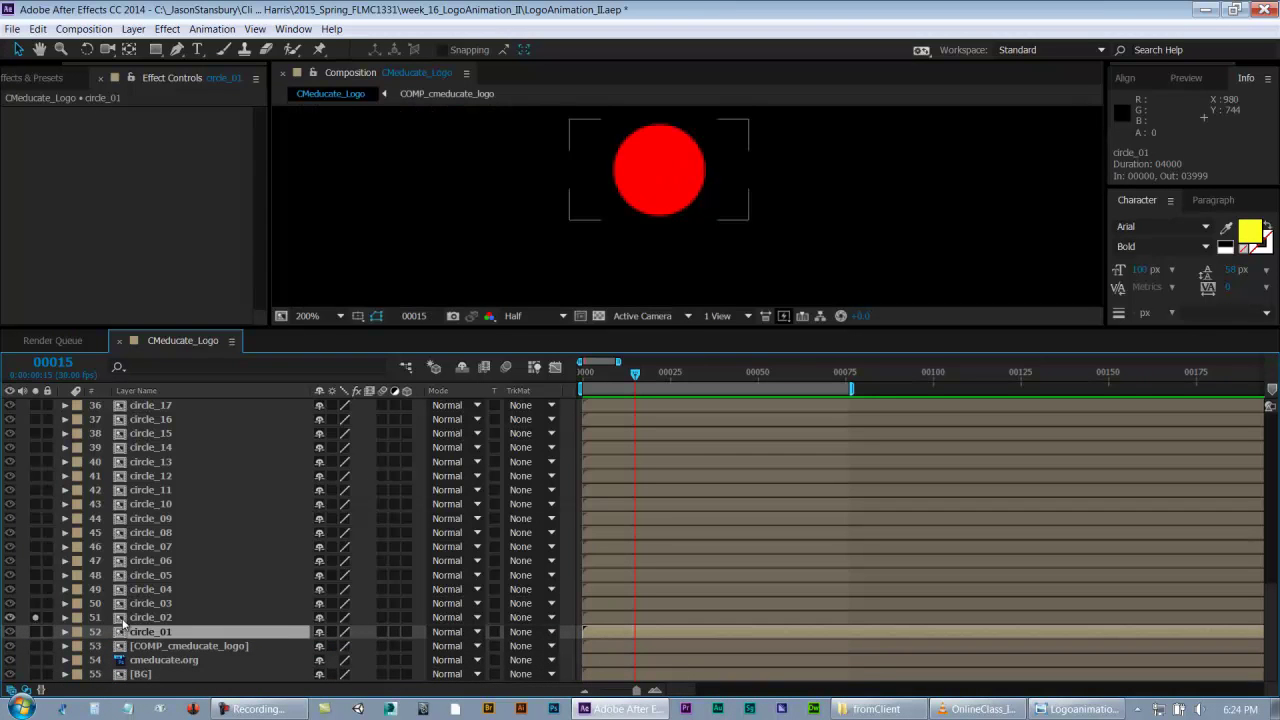
click(148, 617)
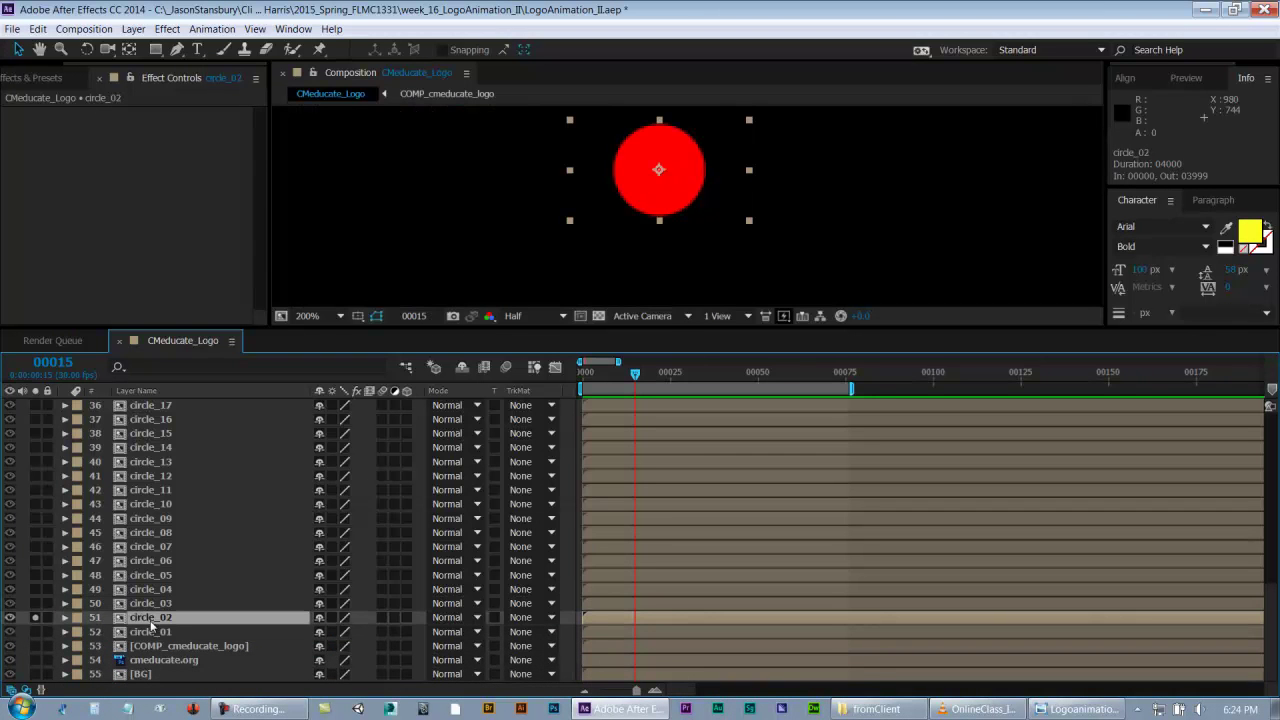
- Show the Scale of circle_01 and circle_02, and keyframe circle_02's Scale at its existing size at frame 15 and at 0% at frame 0
click(152, 633)
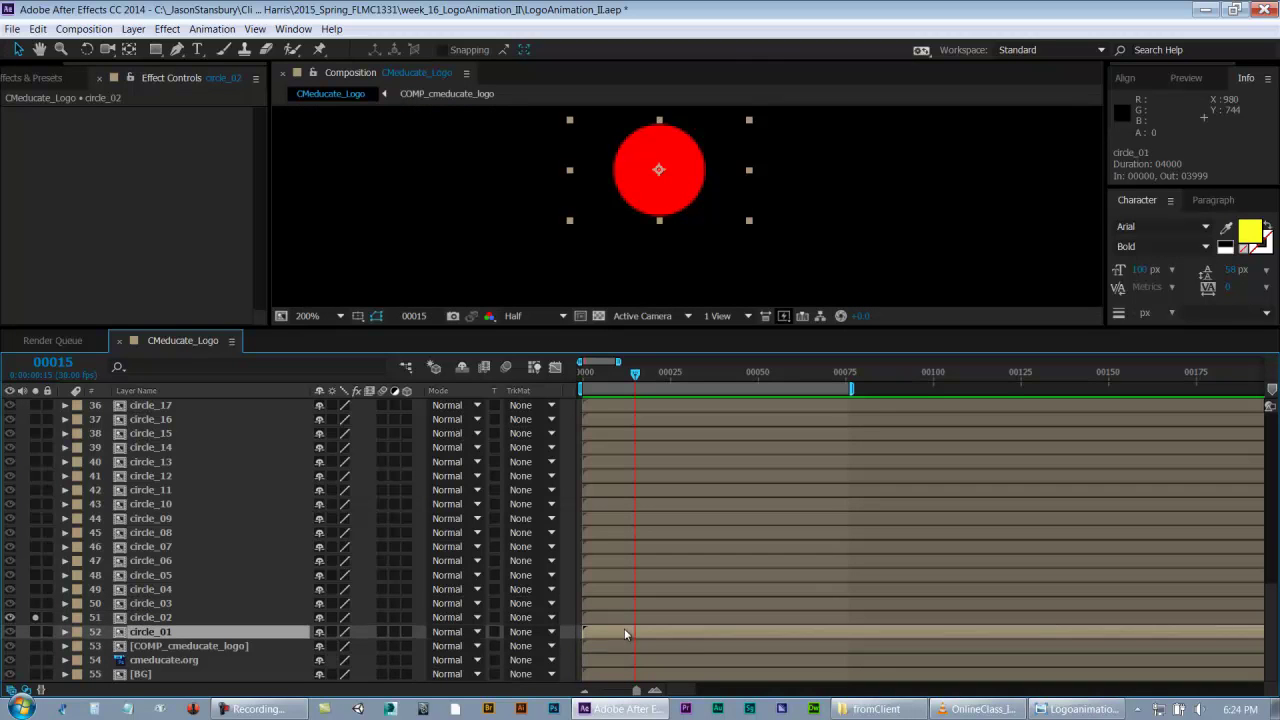
key(s)
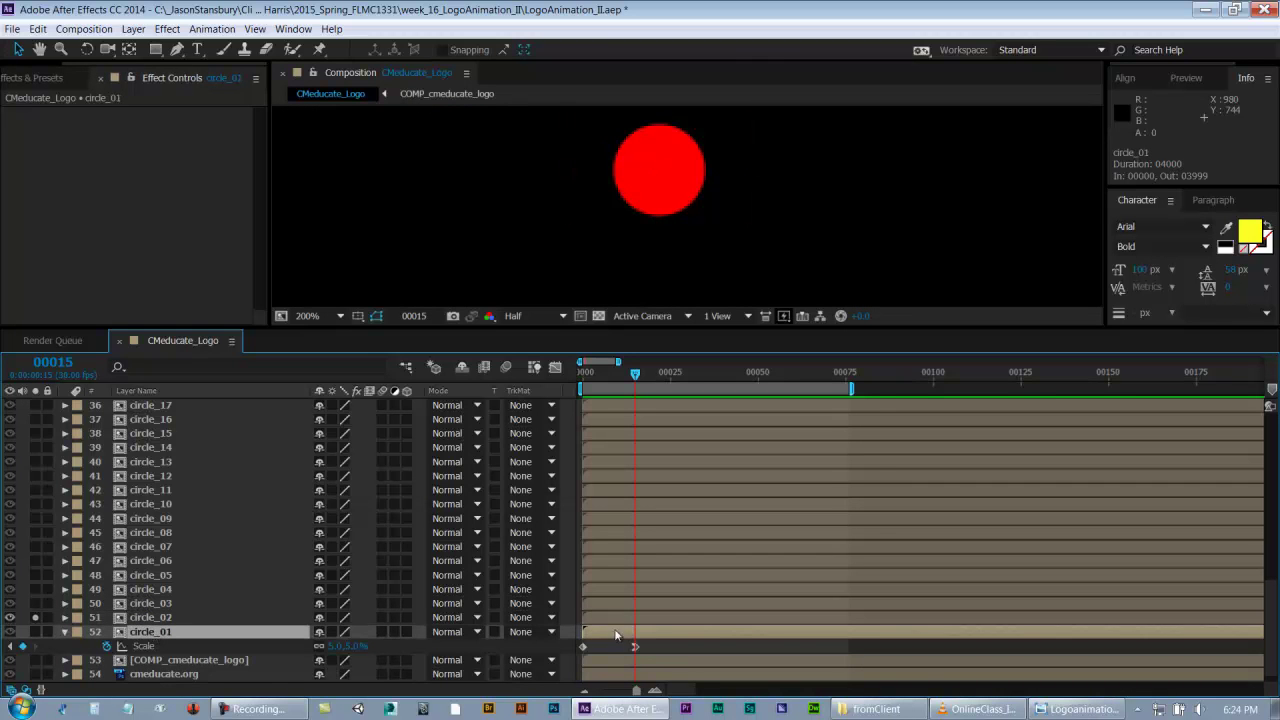
click(614, 617)
key(s)
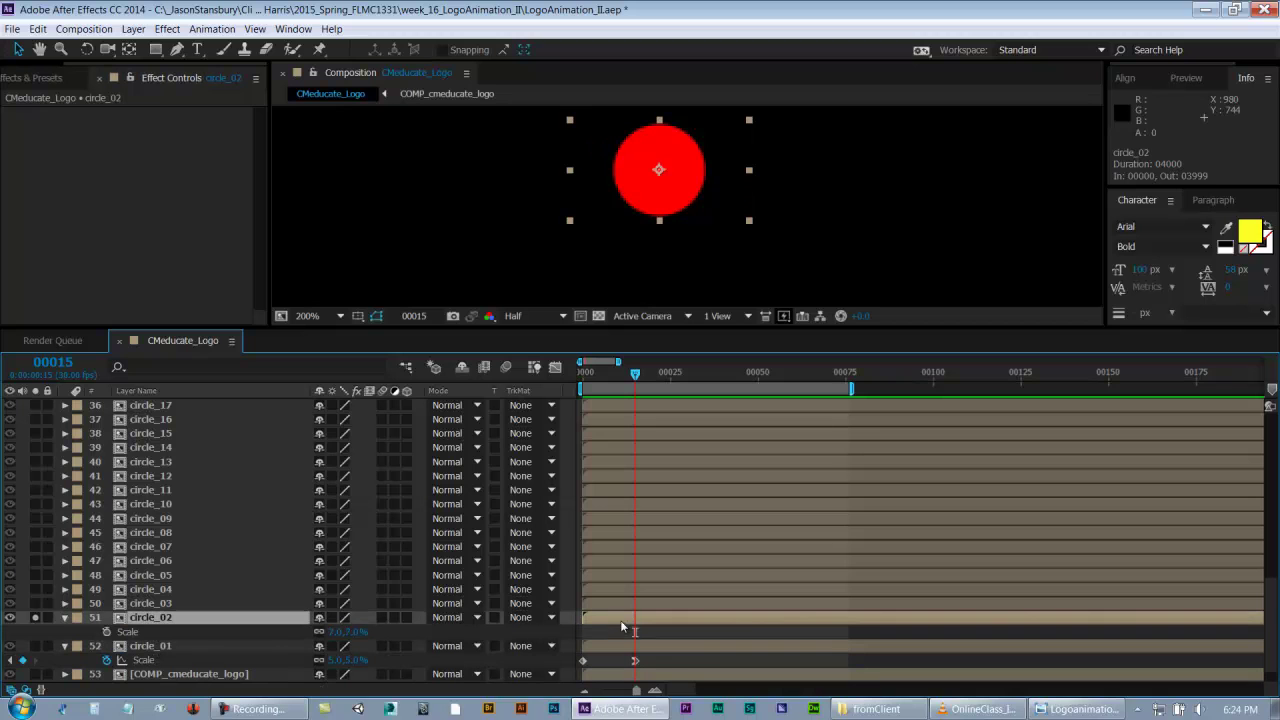
click(106, 632)
drag(633, 382, 583, 382)
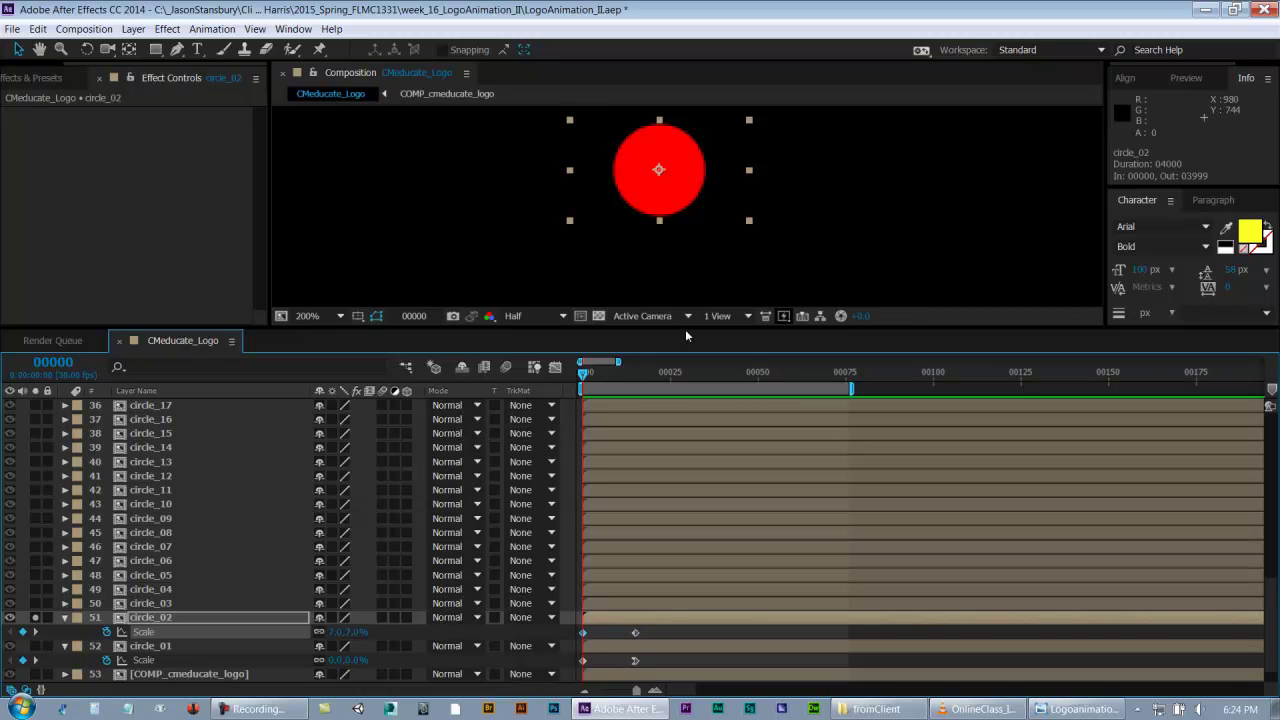
double_click(583, 633)
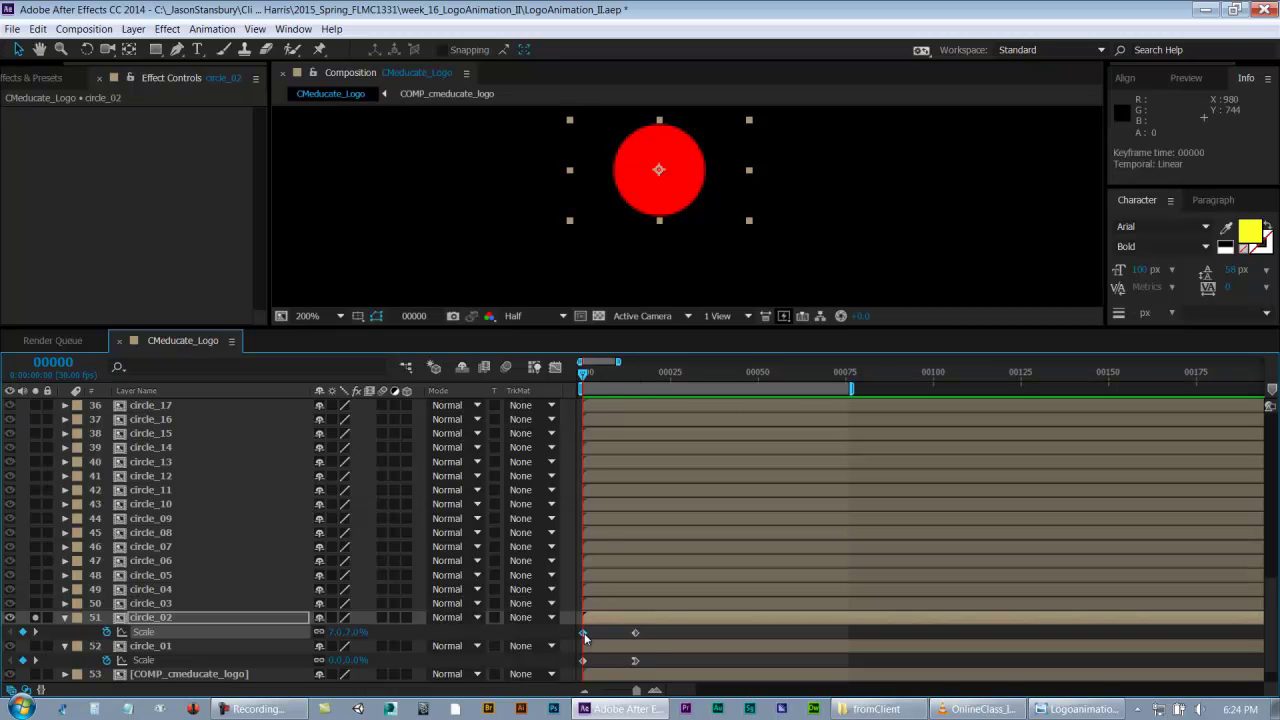
text(0)
key(Return)
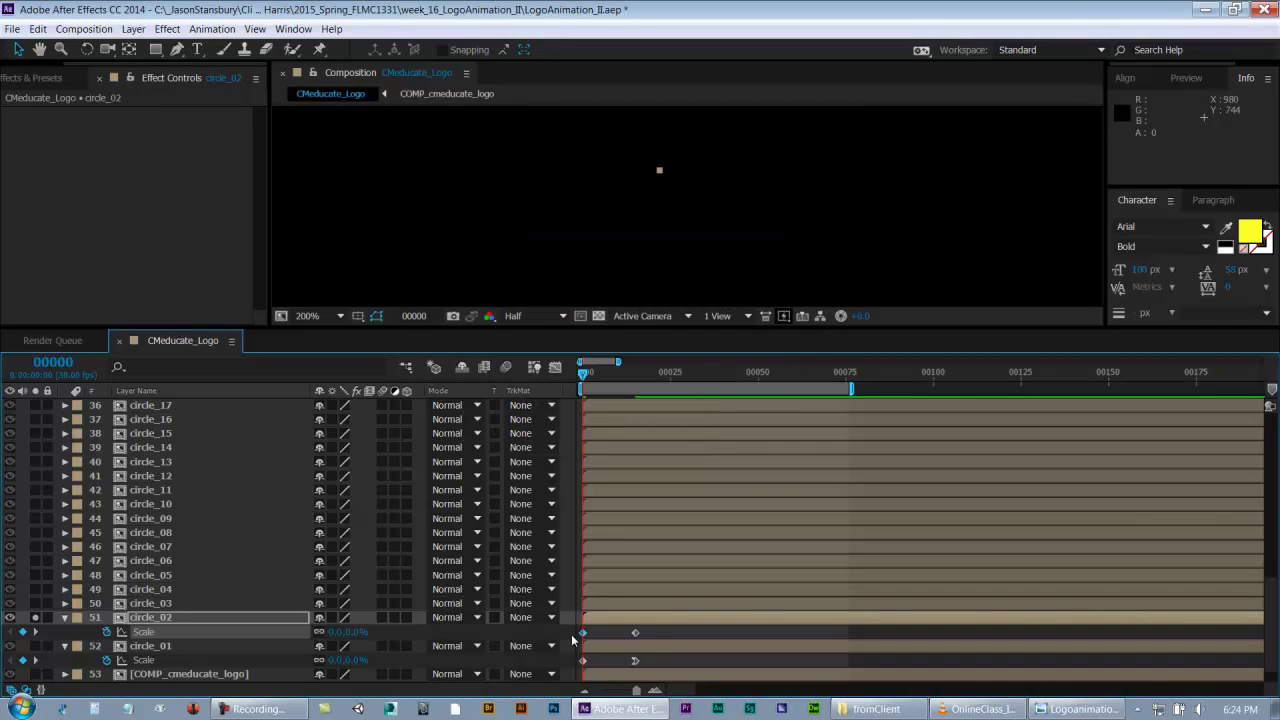
- Apply Easy Ease In to circle_02's frame 15 Scale keyframe and extend its ease handle back to frame 0 in the Graph Editor
right_click(635, 635)
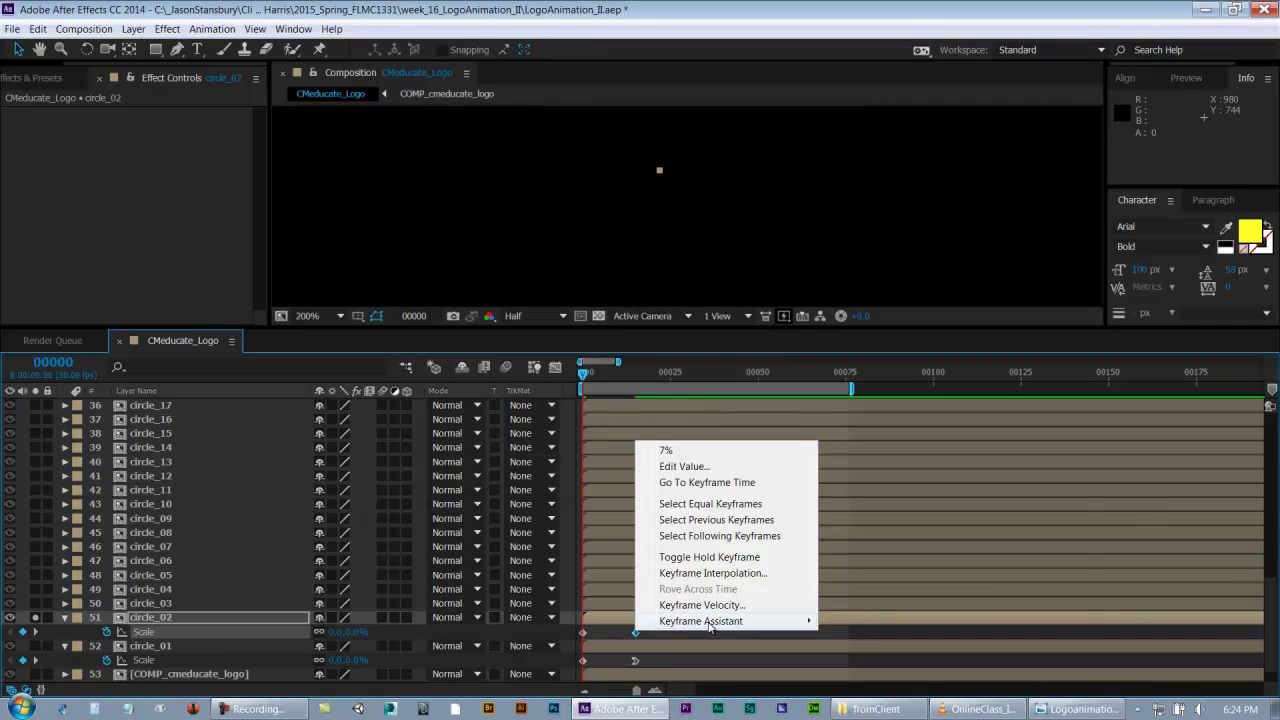
mouse_move(712, 624)
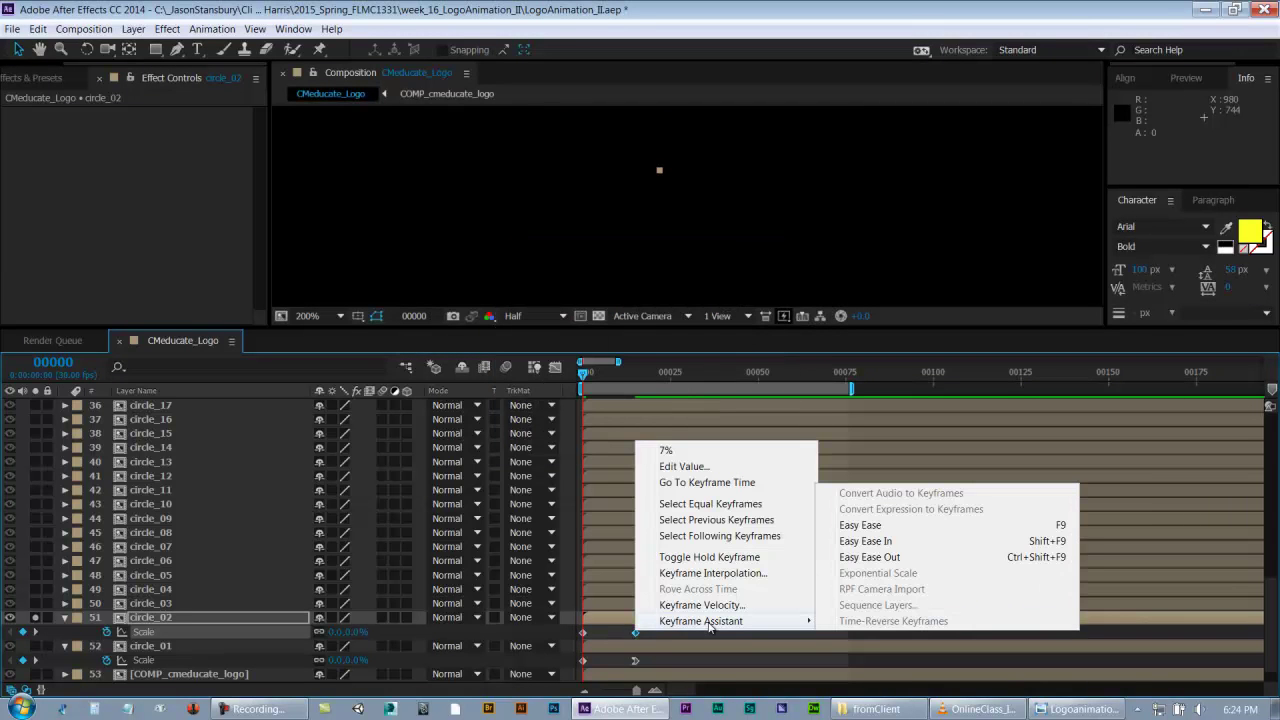
click(910, 548)
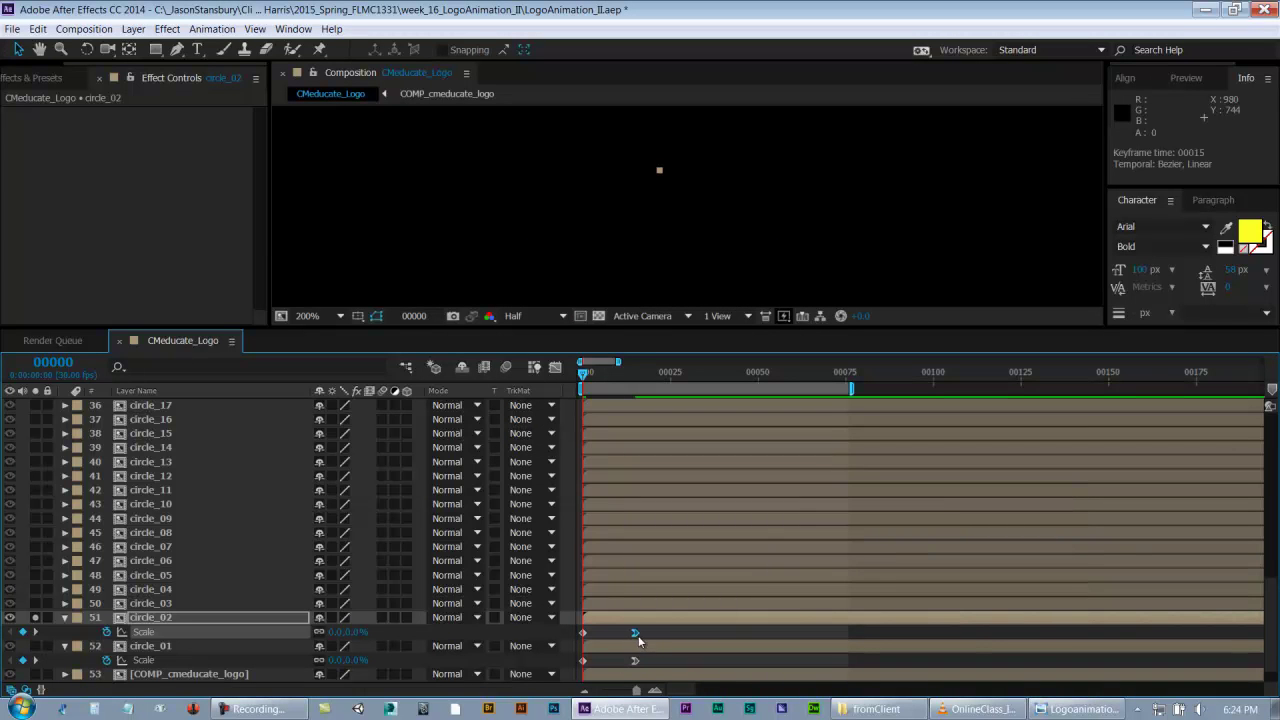
click(555, 367)
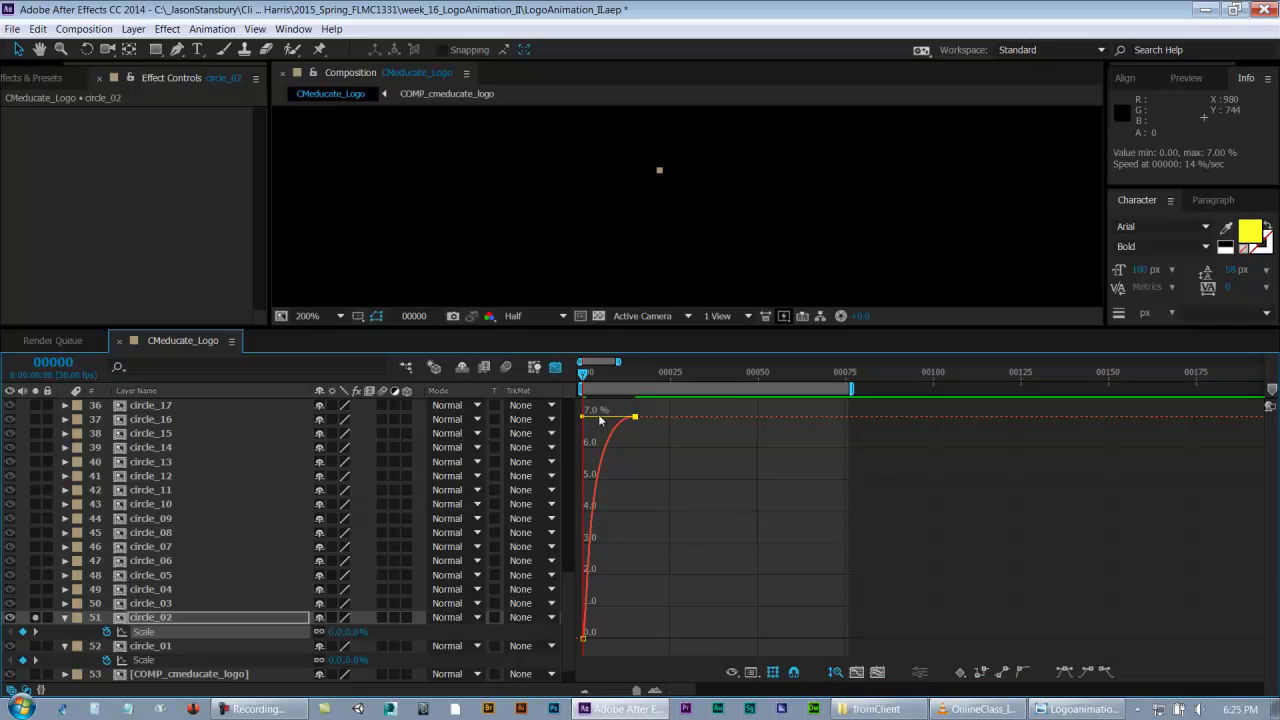
click(555, 367)
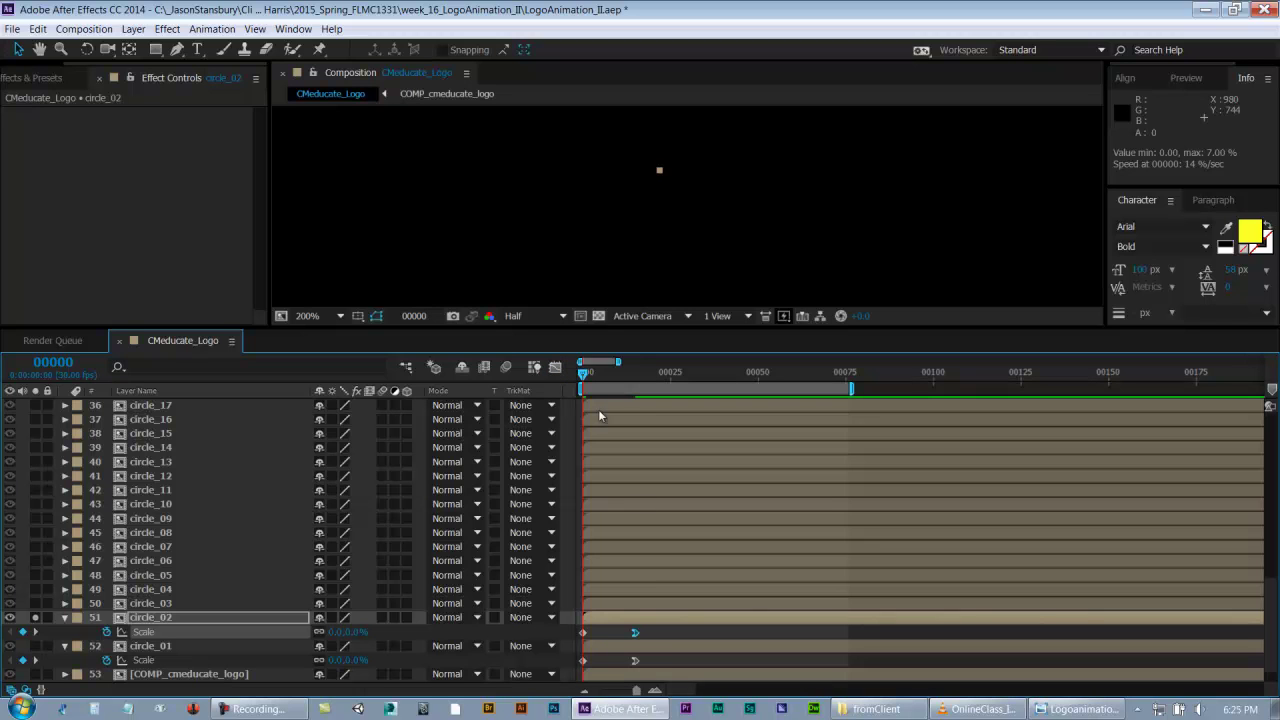
- Preview circle_02's growth, turn off its solo, and collapse its properties
click(666, 656)
click(36, 617)
key(space)
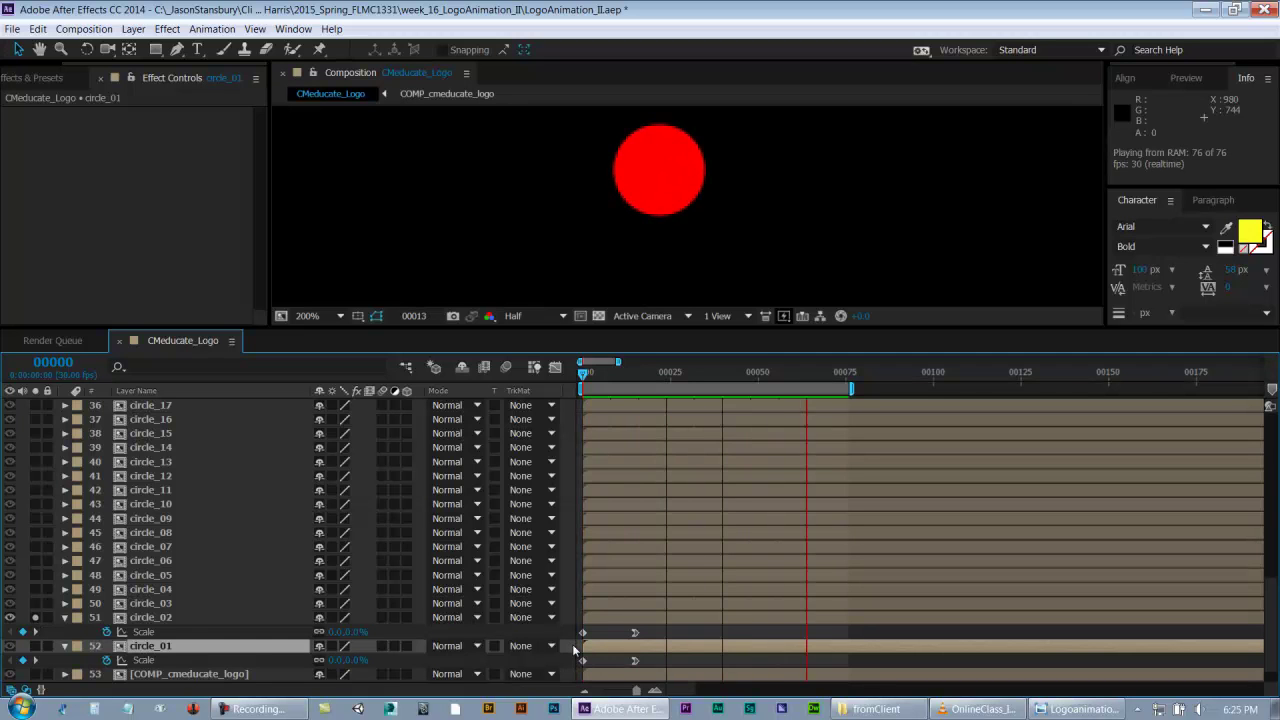
key(space)
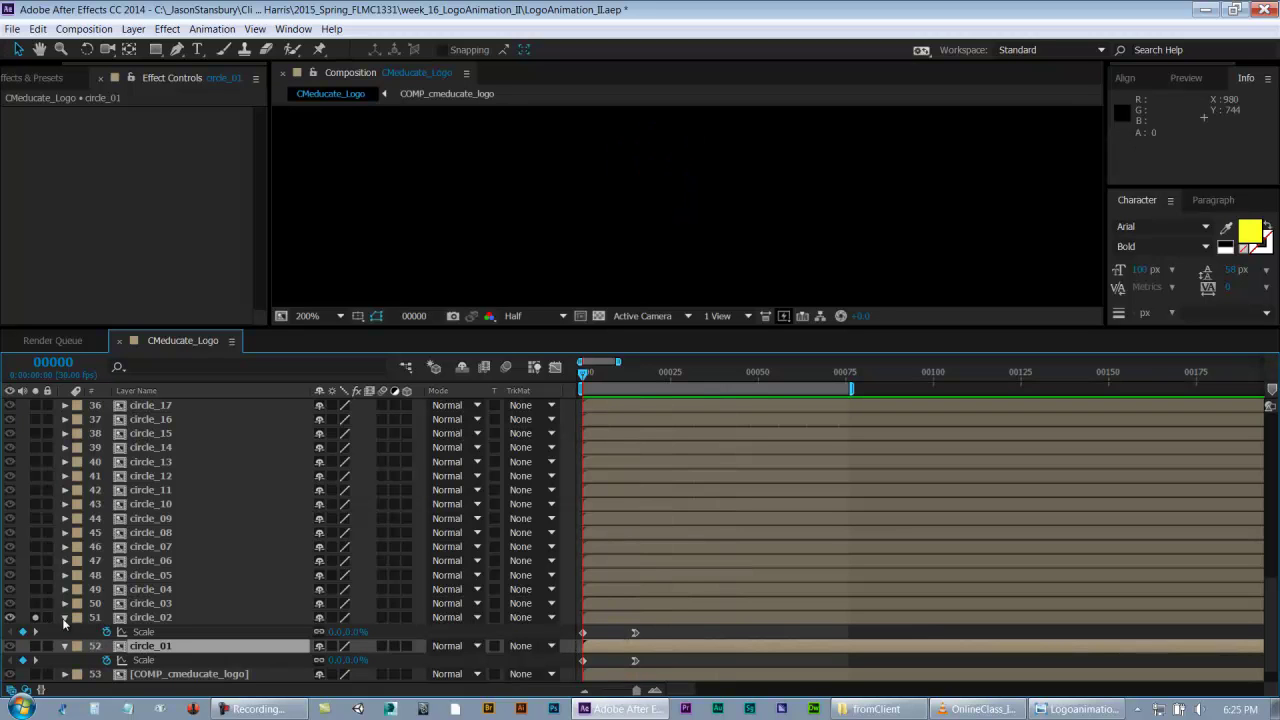
click(66, 621)
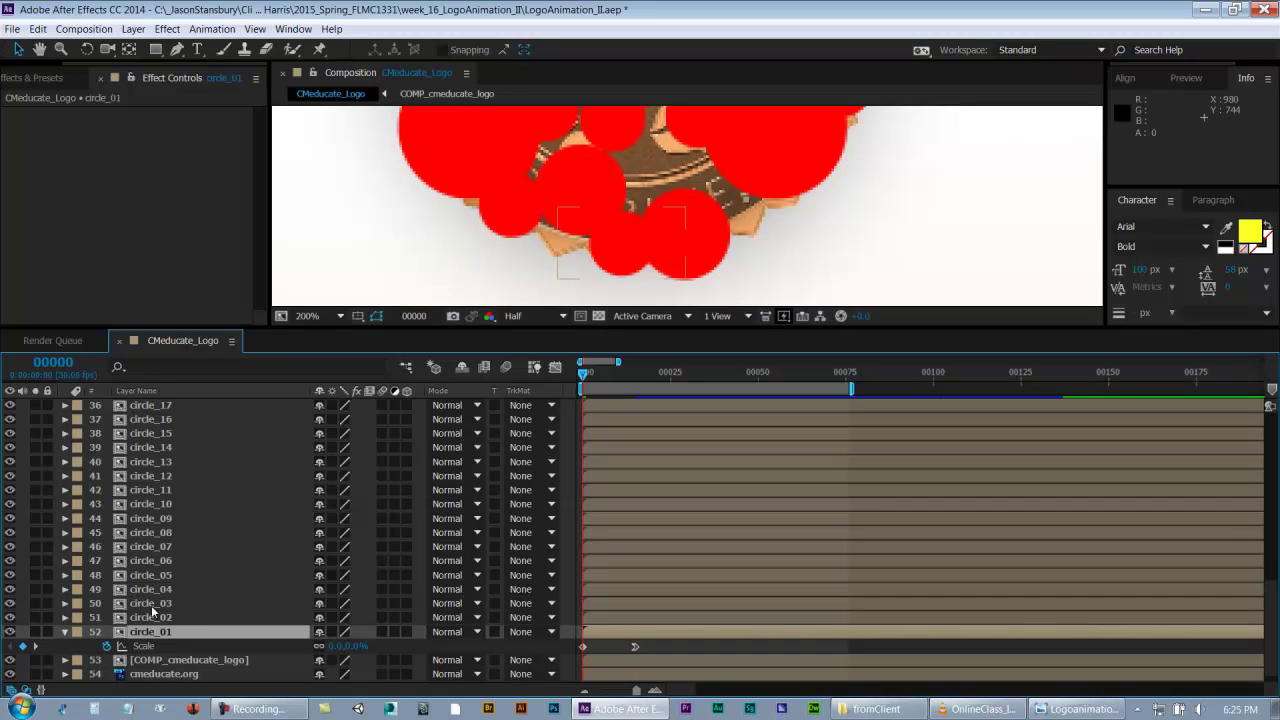
- Show circle_03's Scale and keyframe it at its existing size at frame 15 and at 0% at frame 0
click(151, 604)
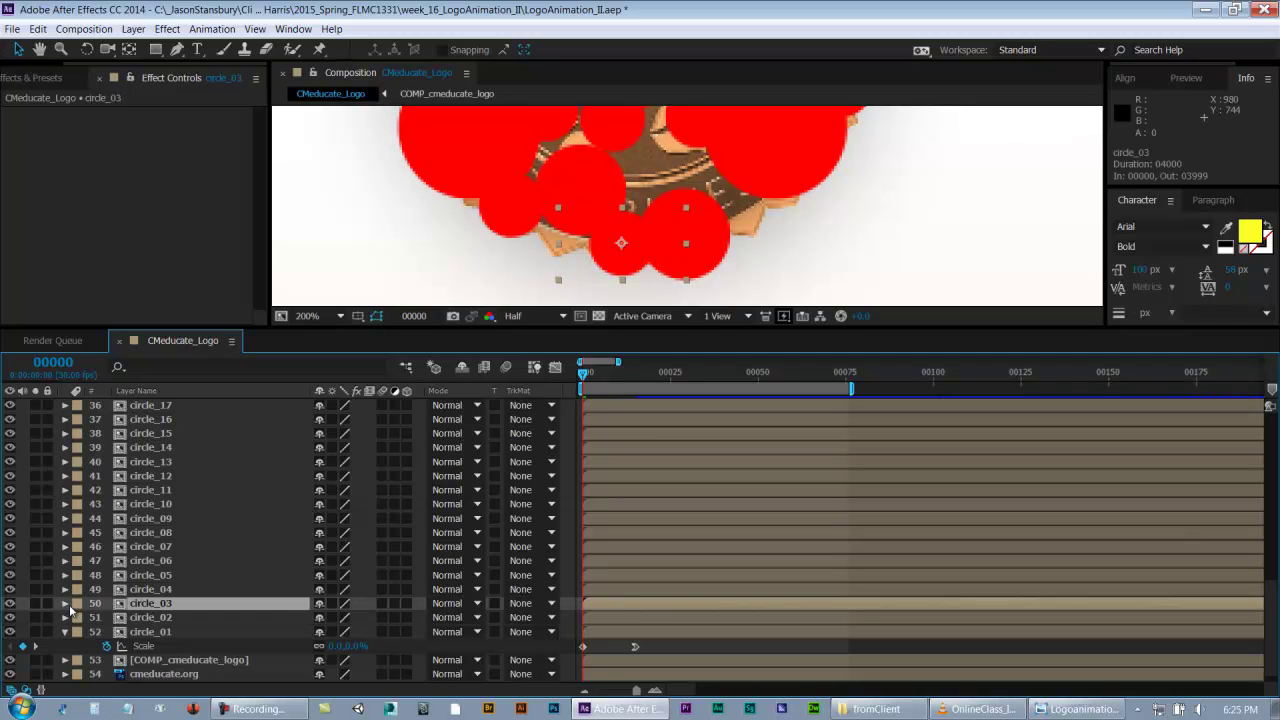
click(66, 604)
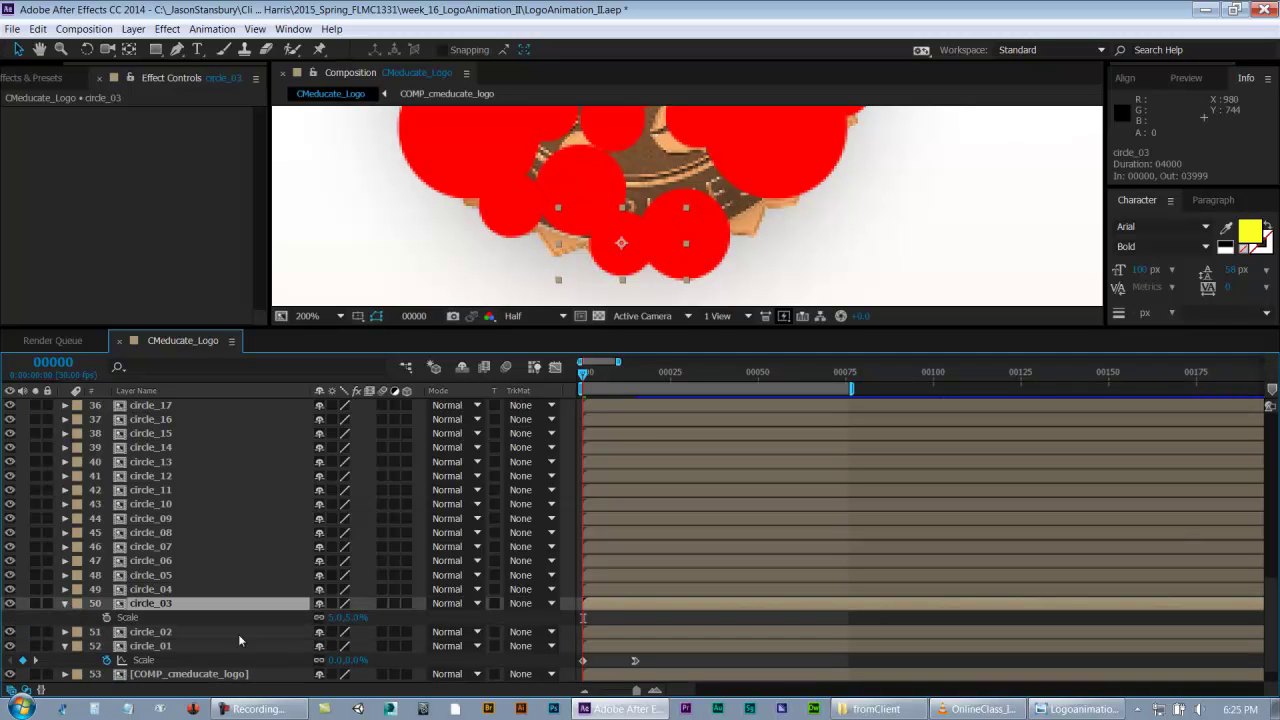
click(107, 618)
click(632, 374)
key(ctrl+c)
key(ctrl+v)
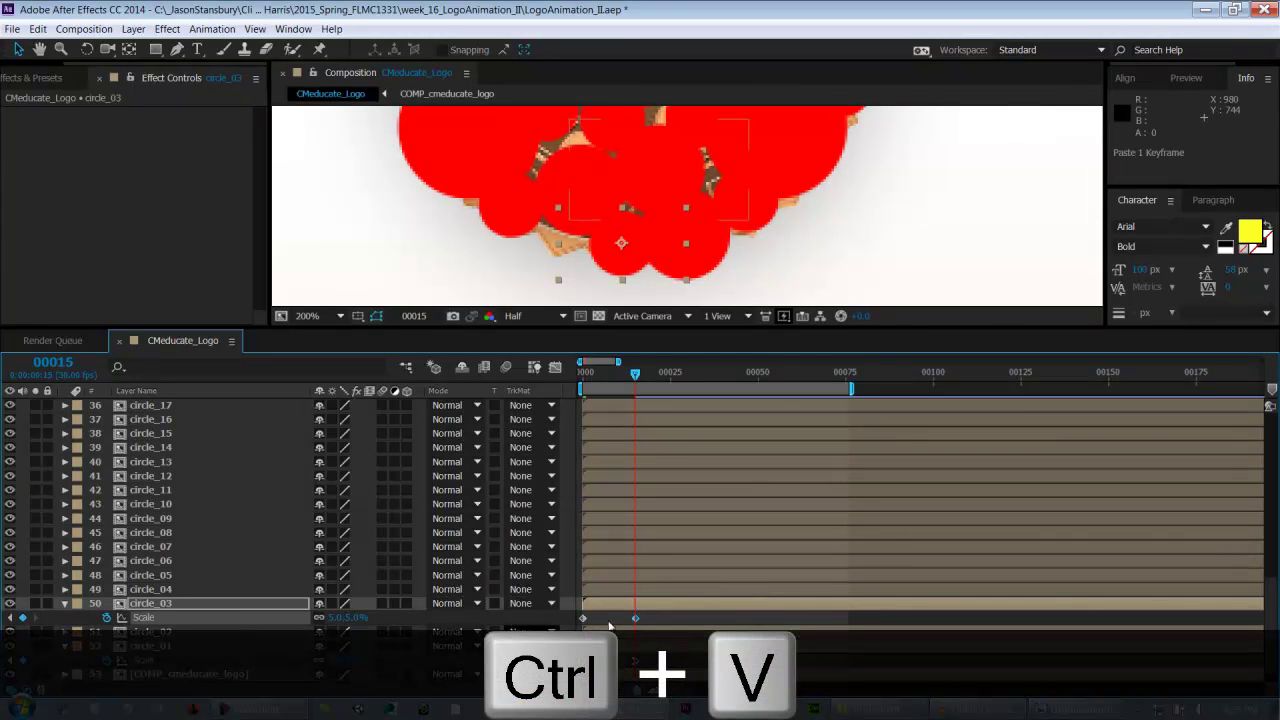
double_click(584, 619)
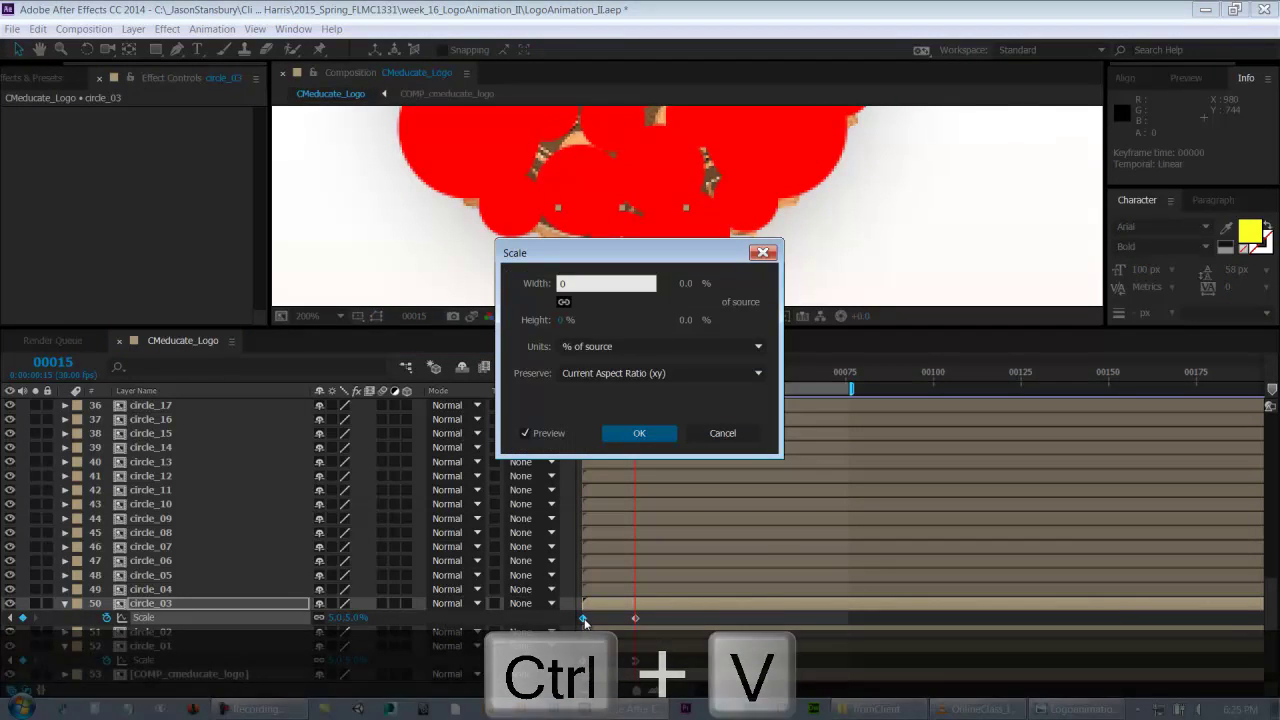
key(Return)
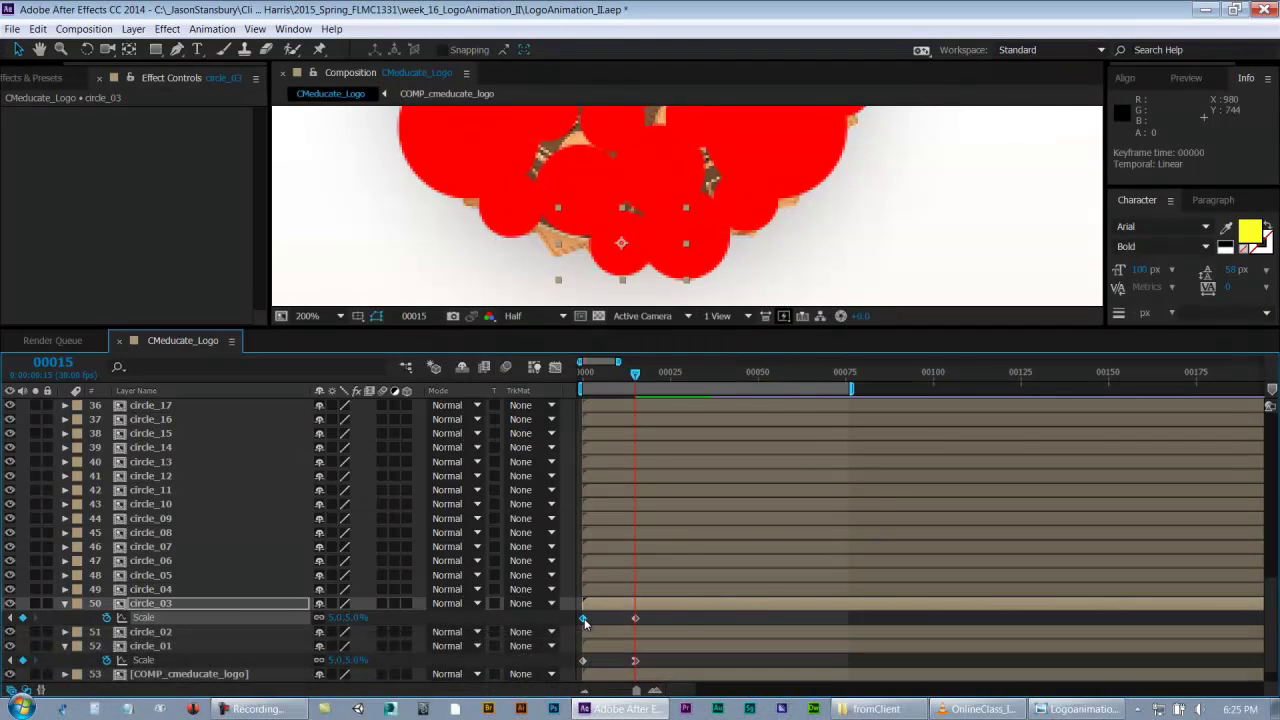
- Apply Easy Ease In to circle_03's frame 15 Scale keyframe, extend its ease handle back to frame 0 in the Graph Editor, and save
right_click(635, 618)
mouse_move(725, 609)
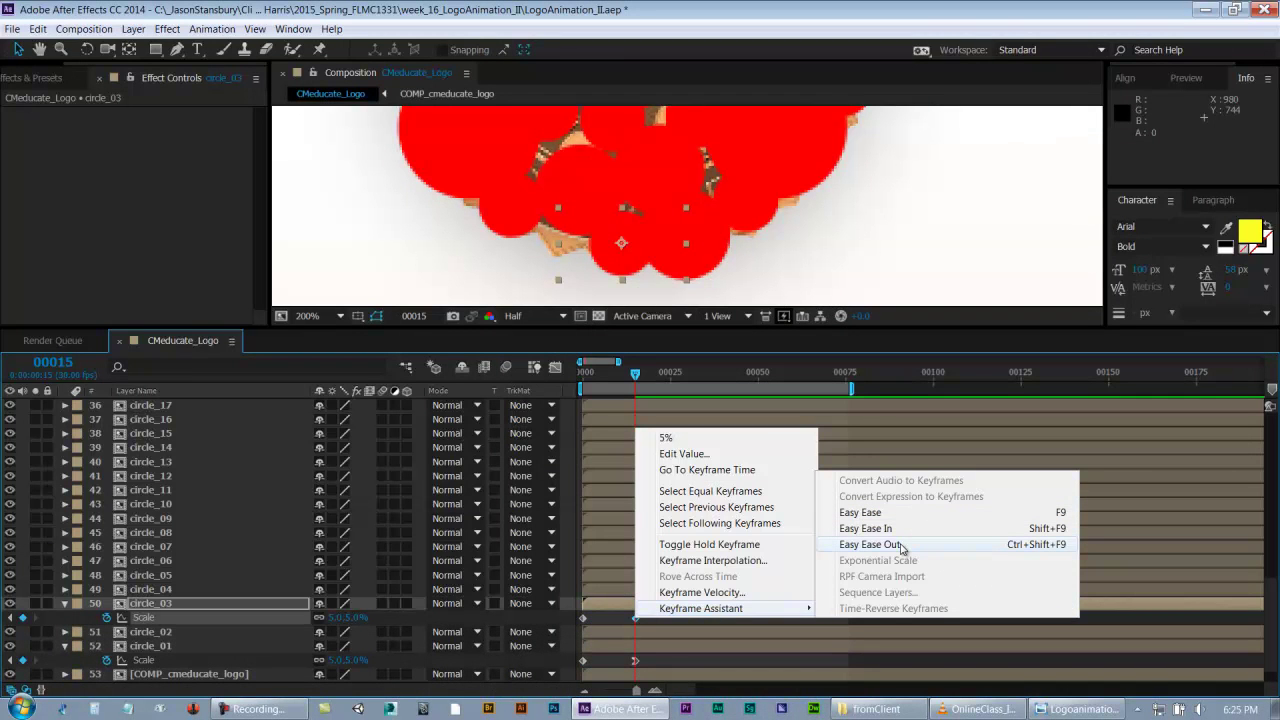
click(900, 545)
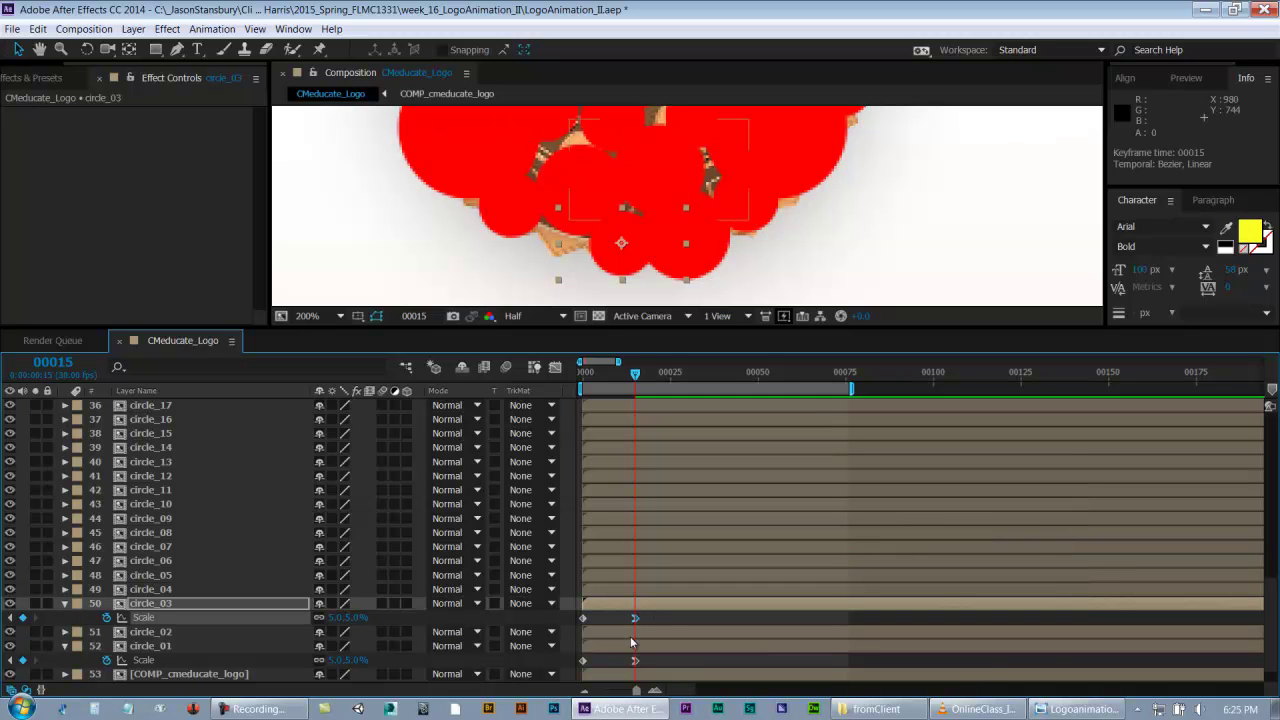
click(555, 370)
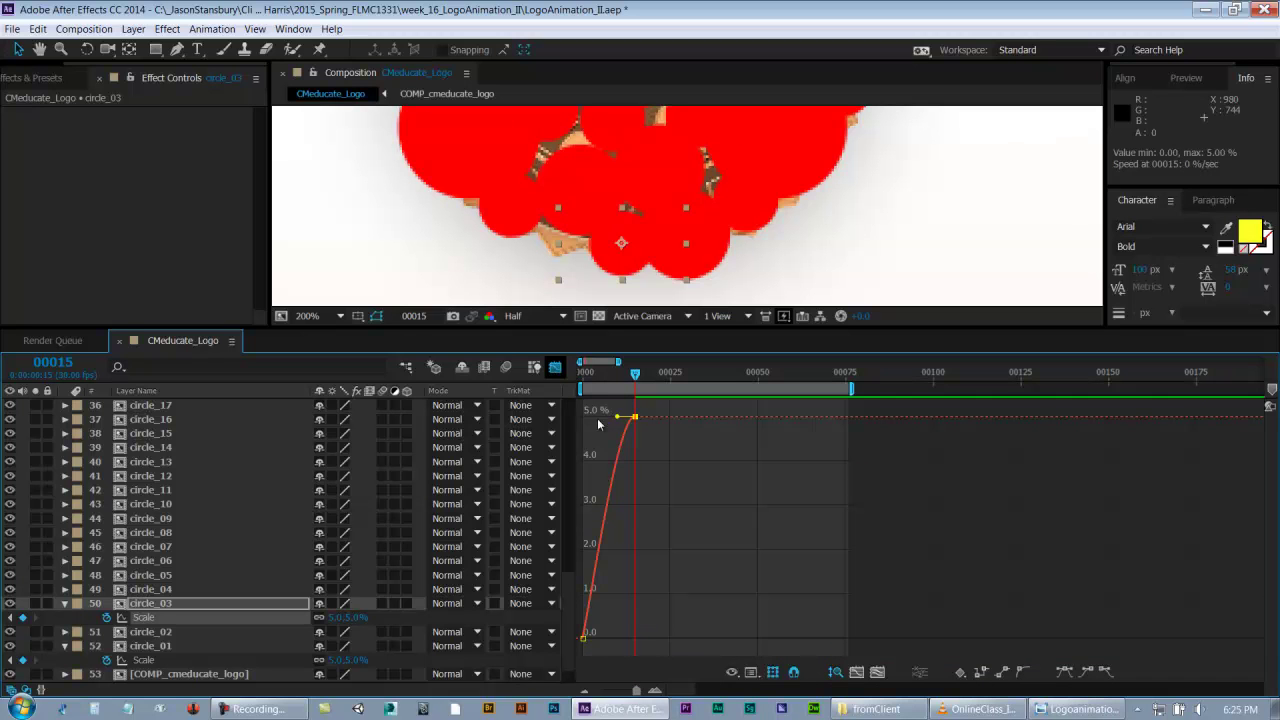
drag(617, 416, 576, 424)
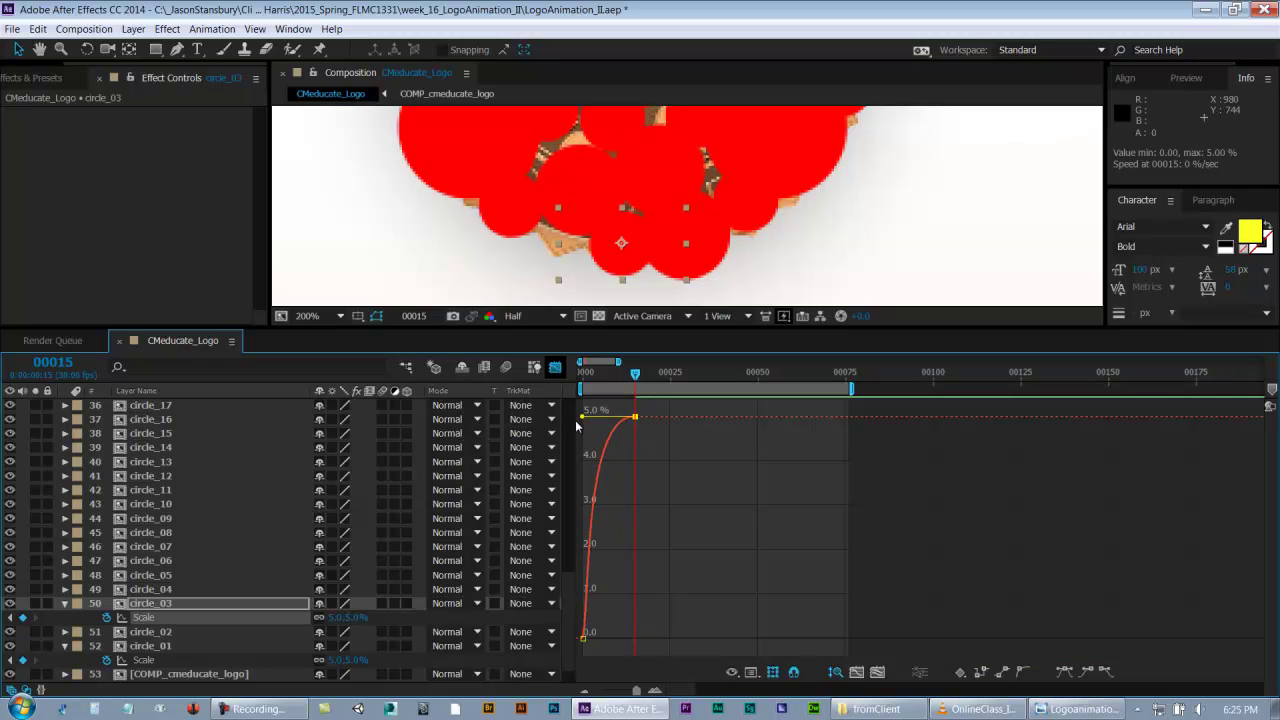
click(555, 369)
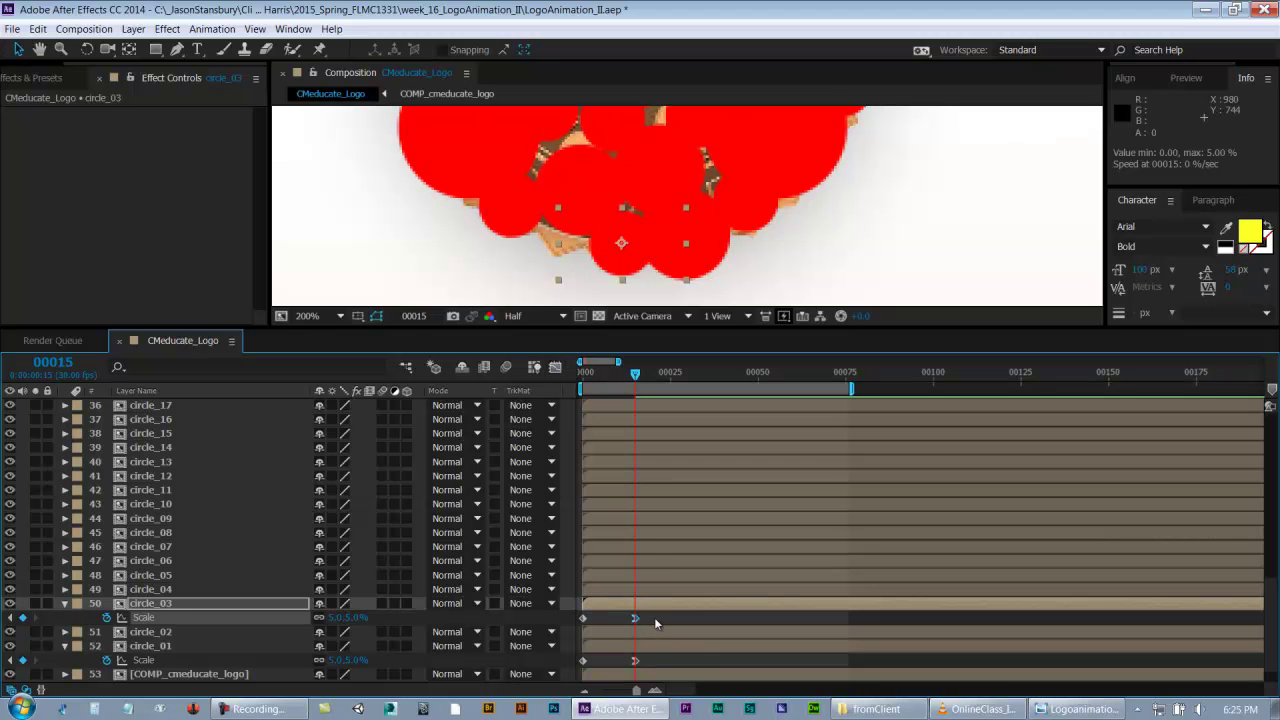
key(ctrl+s)
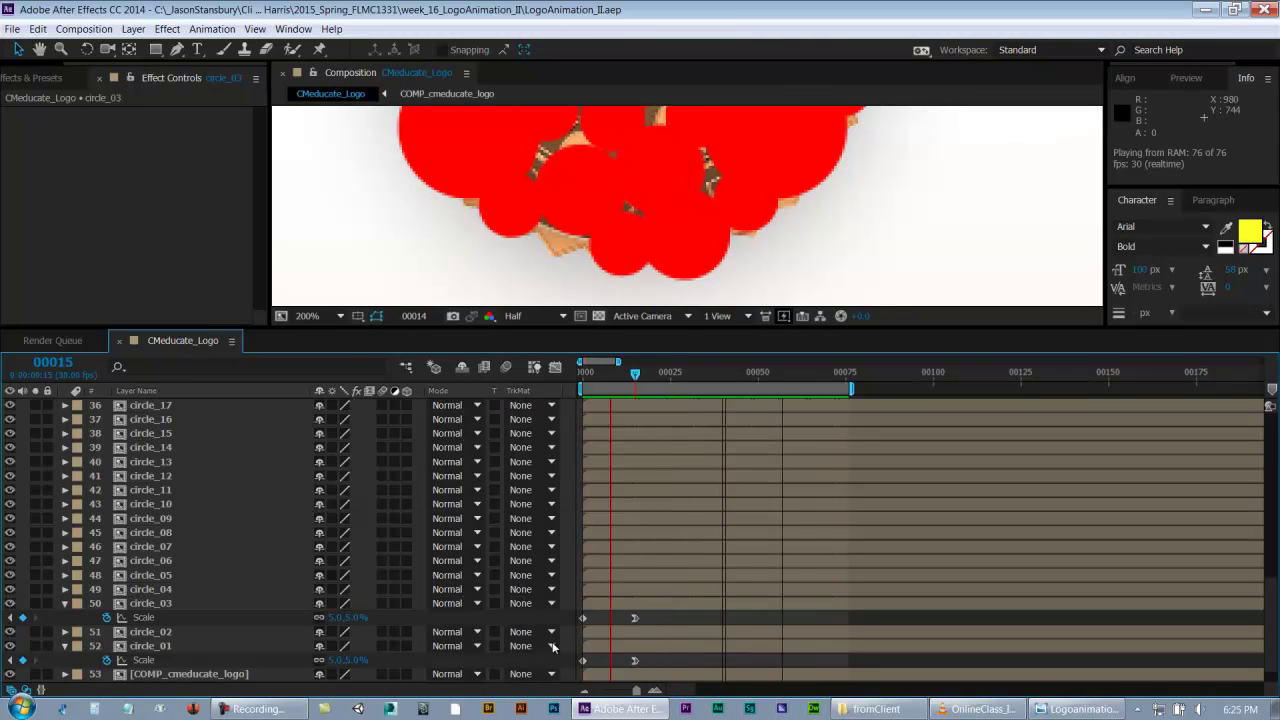
- Collapse circle_03 and keyframe circle_04's Scale at 0% at frame 0 and at its existing size at frame 15
click(65, 603)
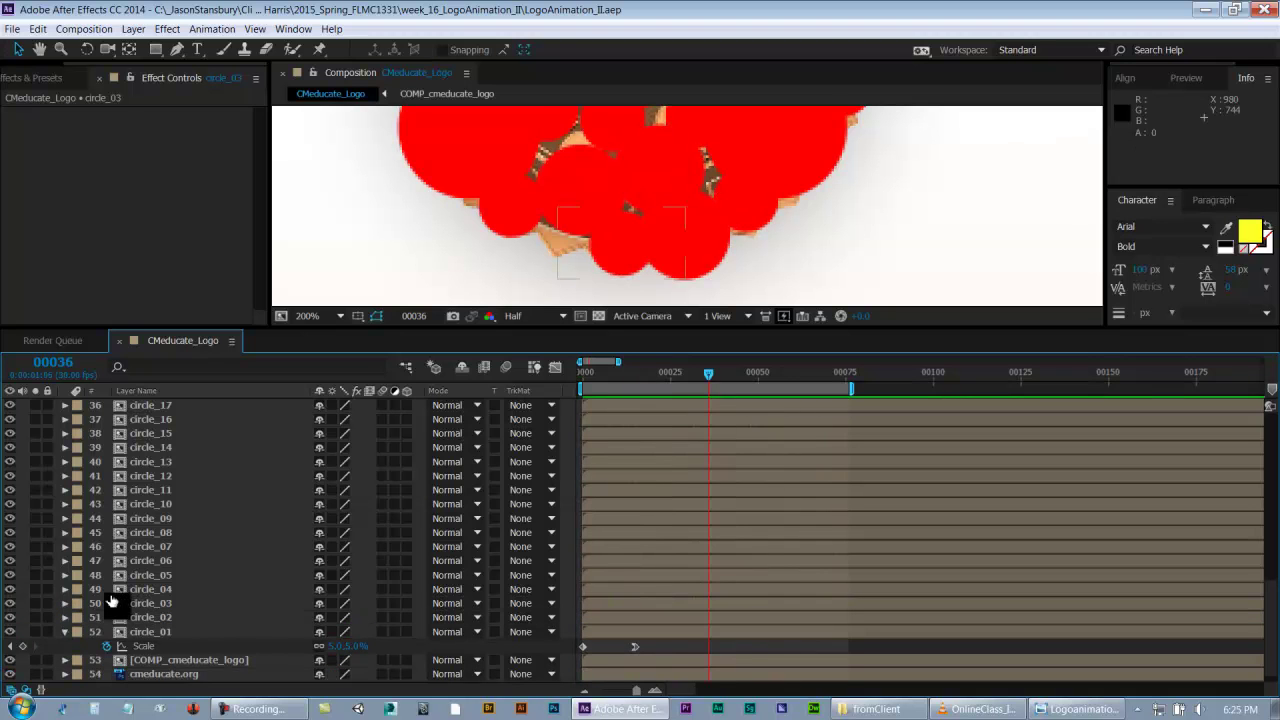
click(145, 591)
key(s)
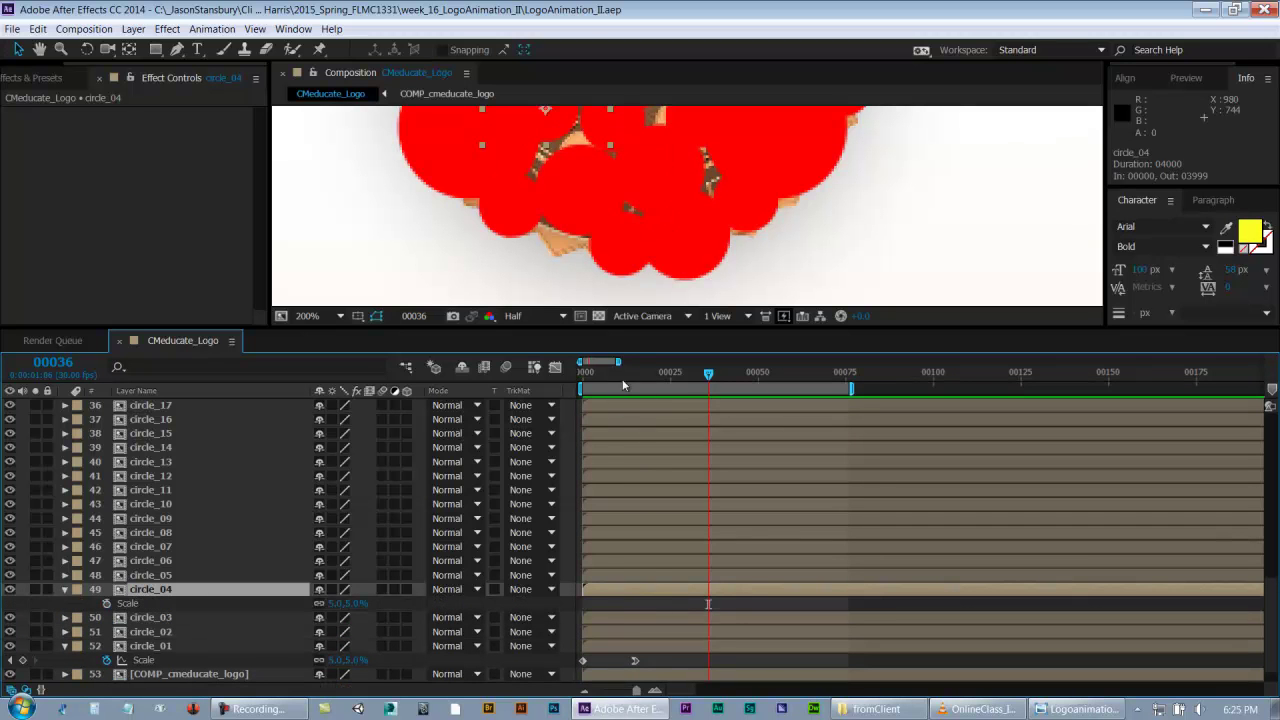
key(Home)
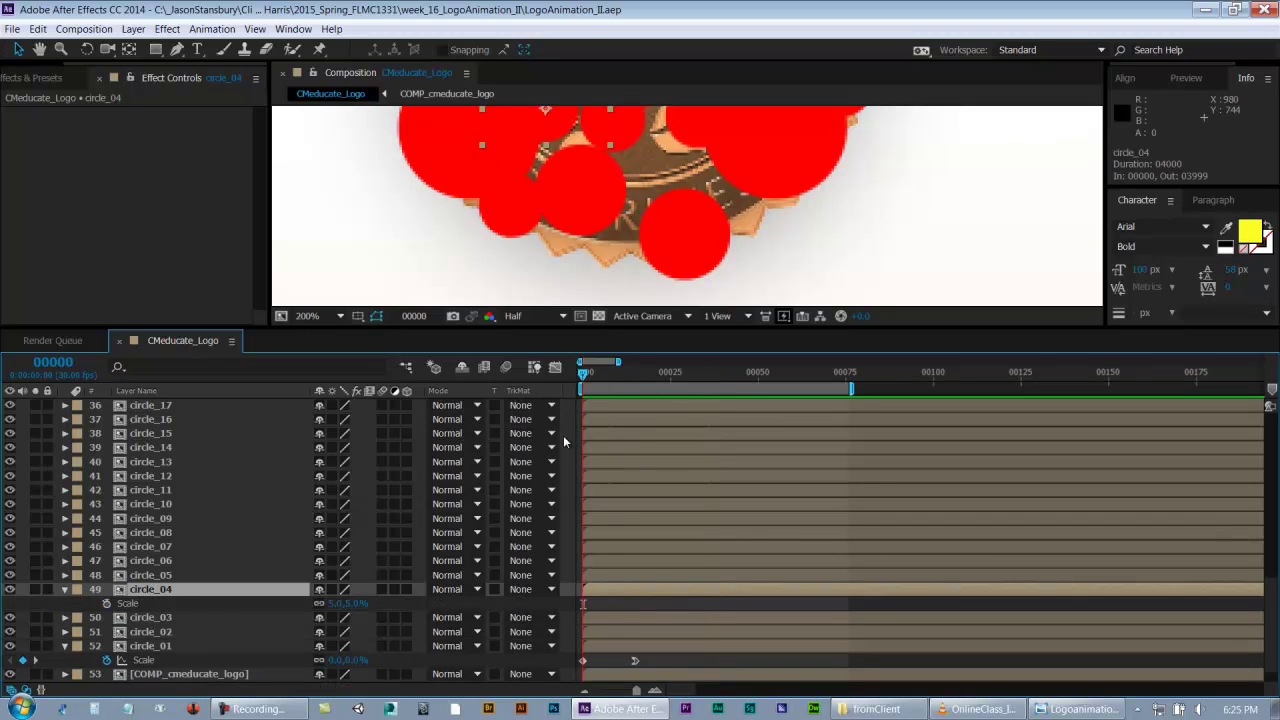
click(107, 603)
click(632, 376)
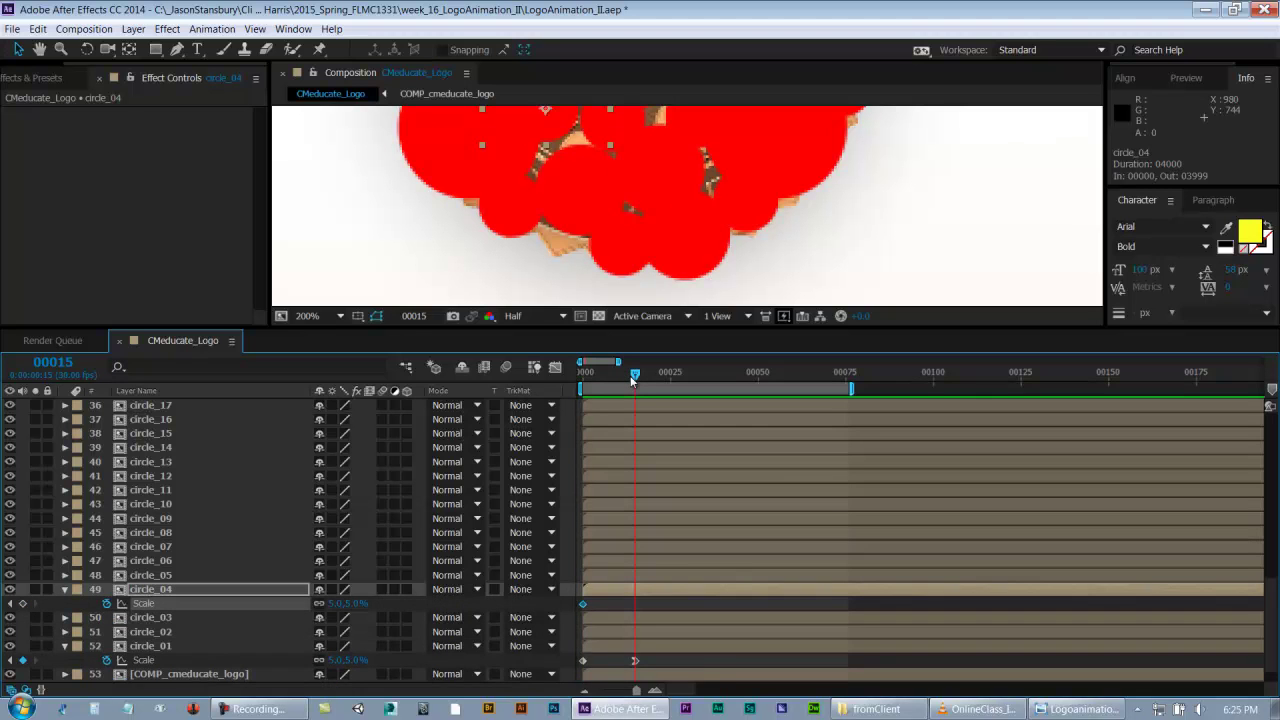
key(ctrl+c)
key(ctrl+v)
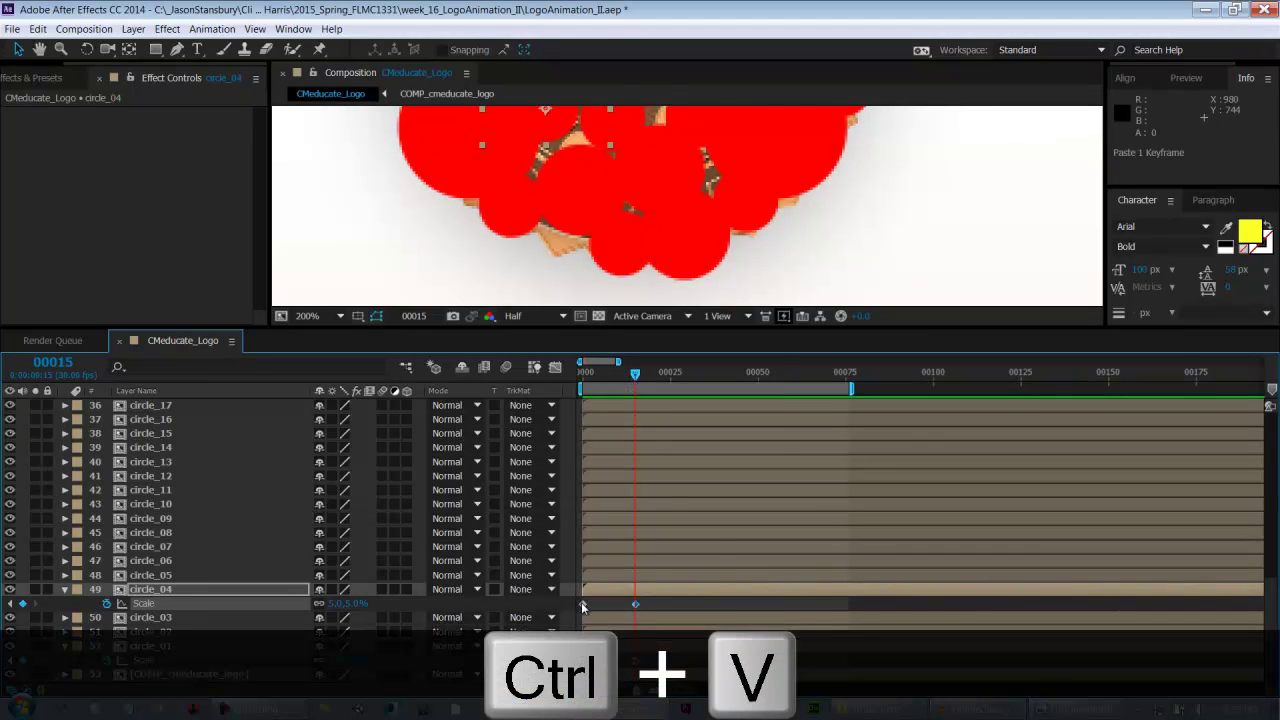
double_click(583, 605)
key(Escape)
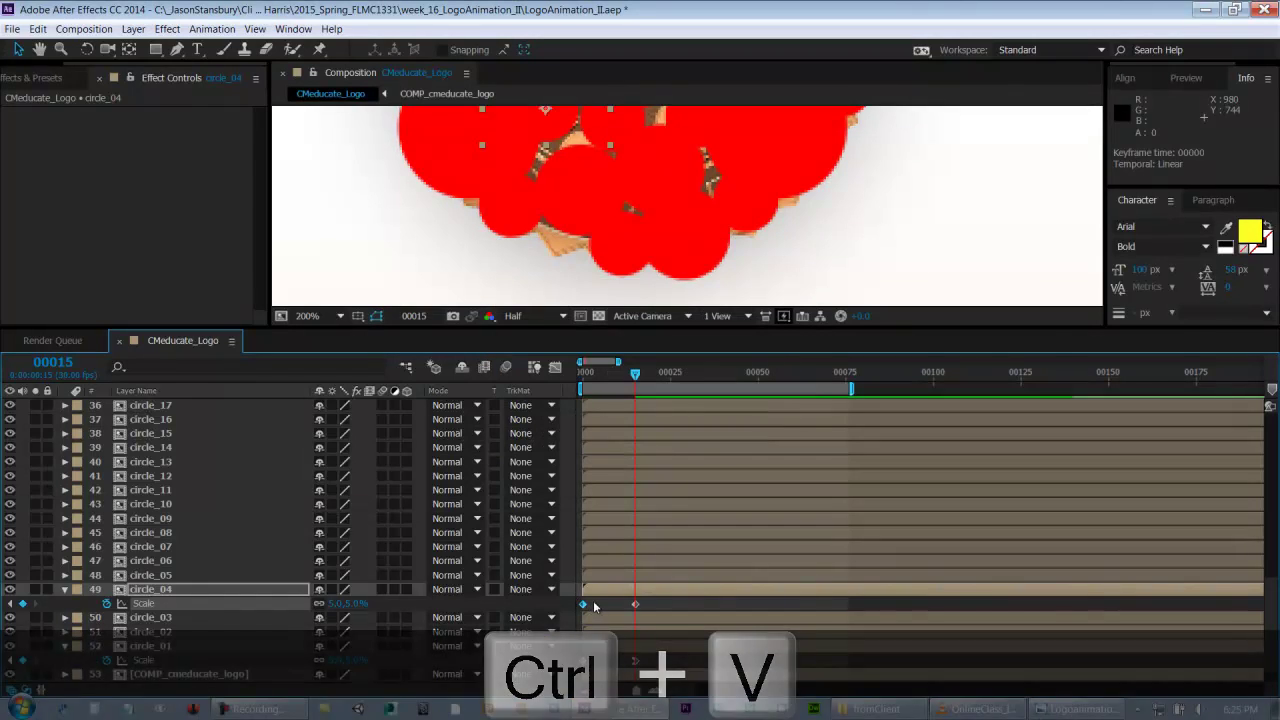
- Apply Easy Ease In to circle_04's frame 15 Scale keyframe, save the project, and preview the animation
right_click(636, 605)
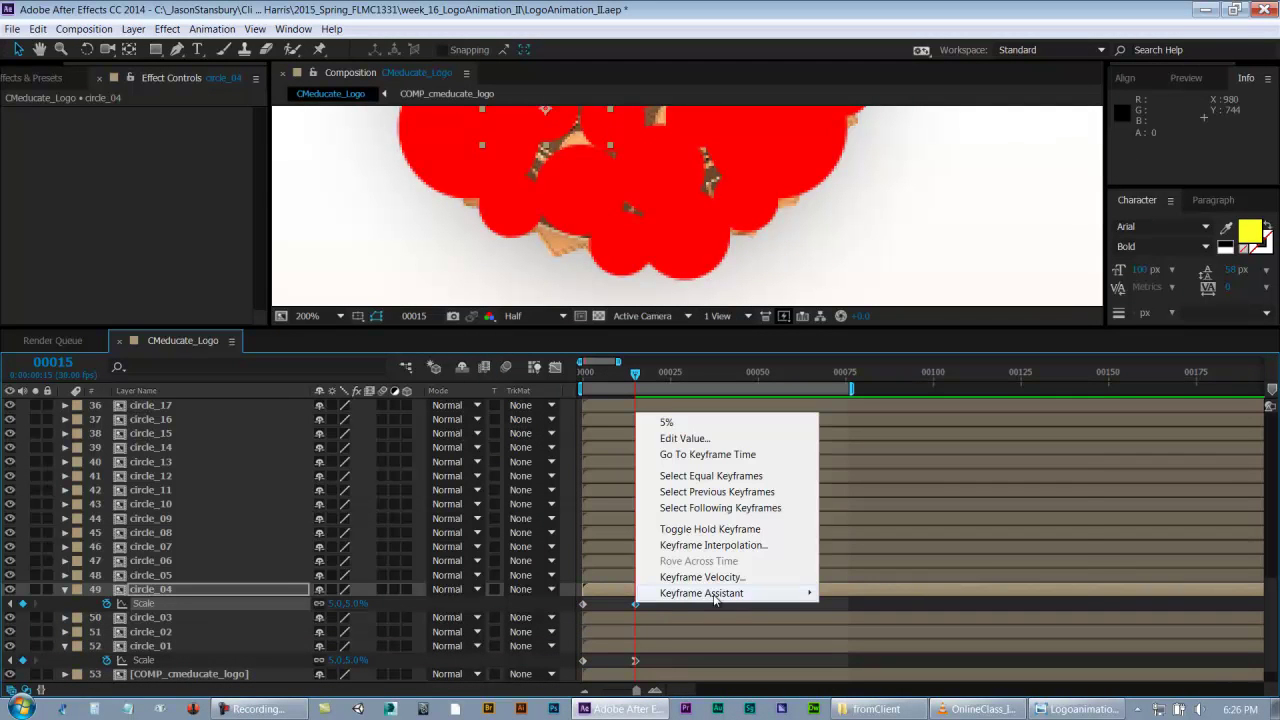
mouse_move(716, 596)
click(900, 514)
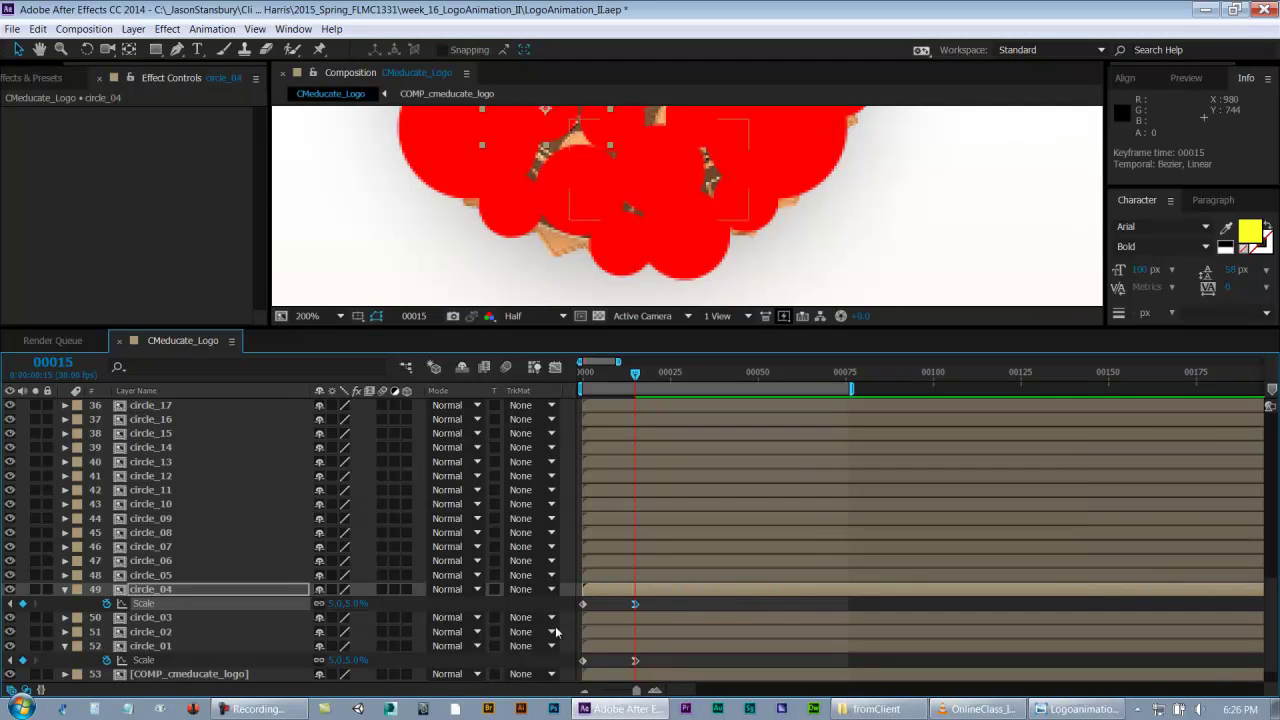
key(ctrl+s)
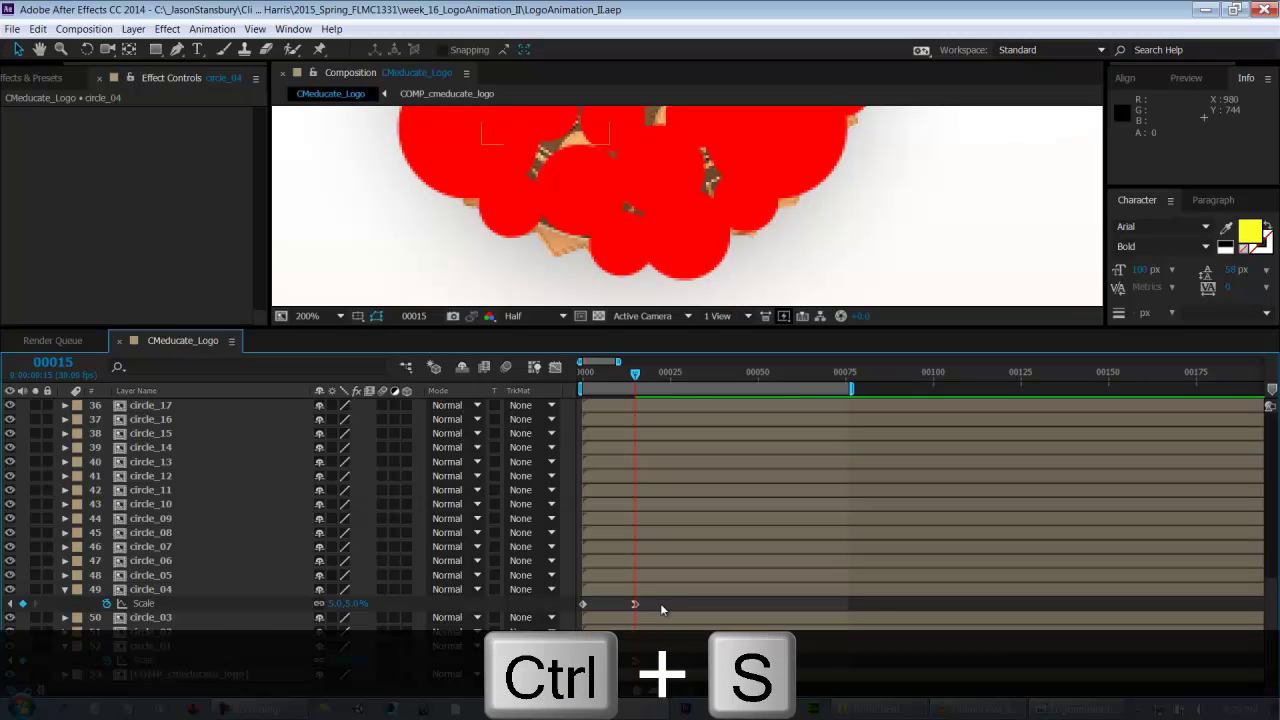
key(space)
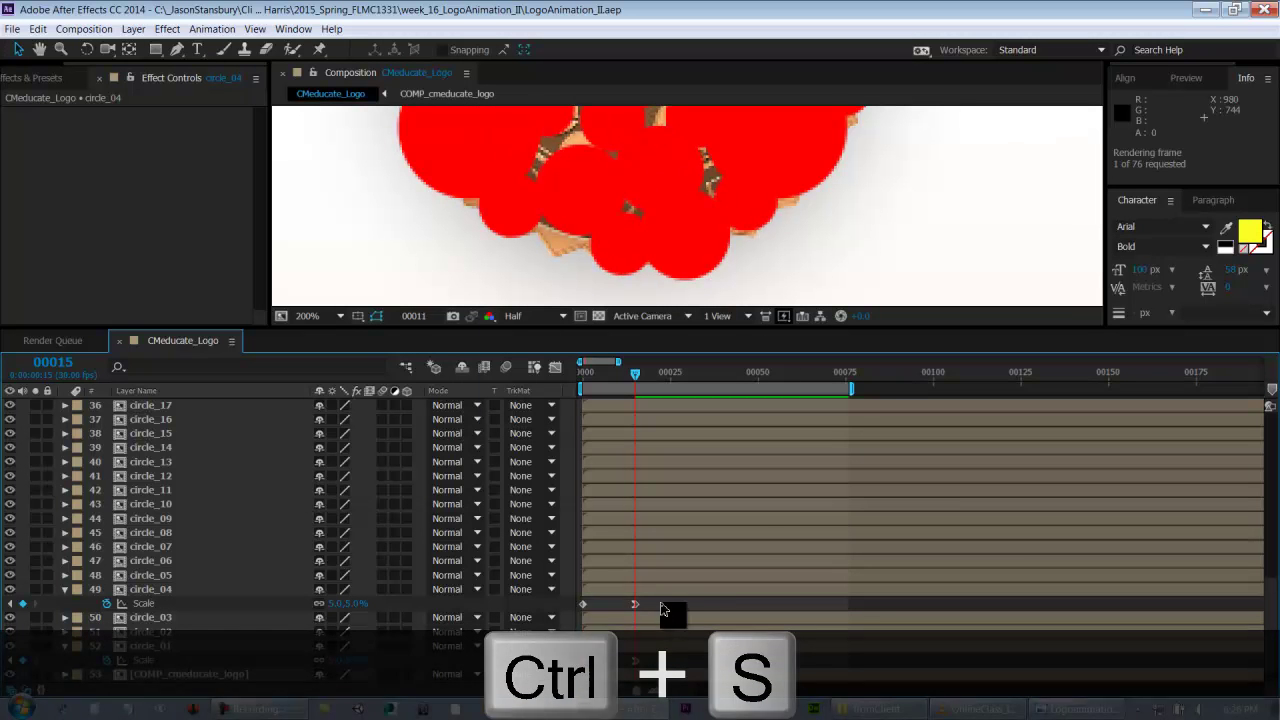
key(space)
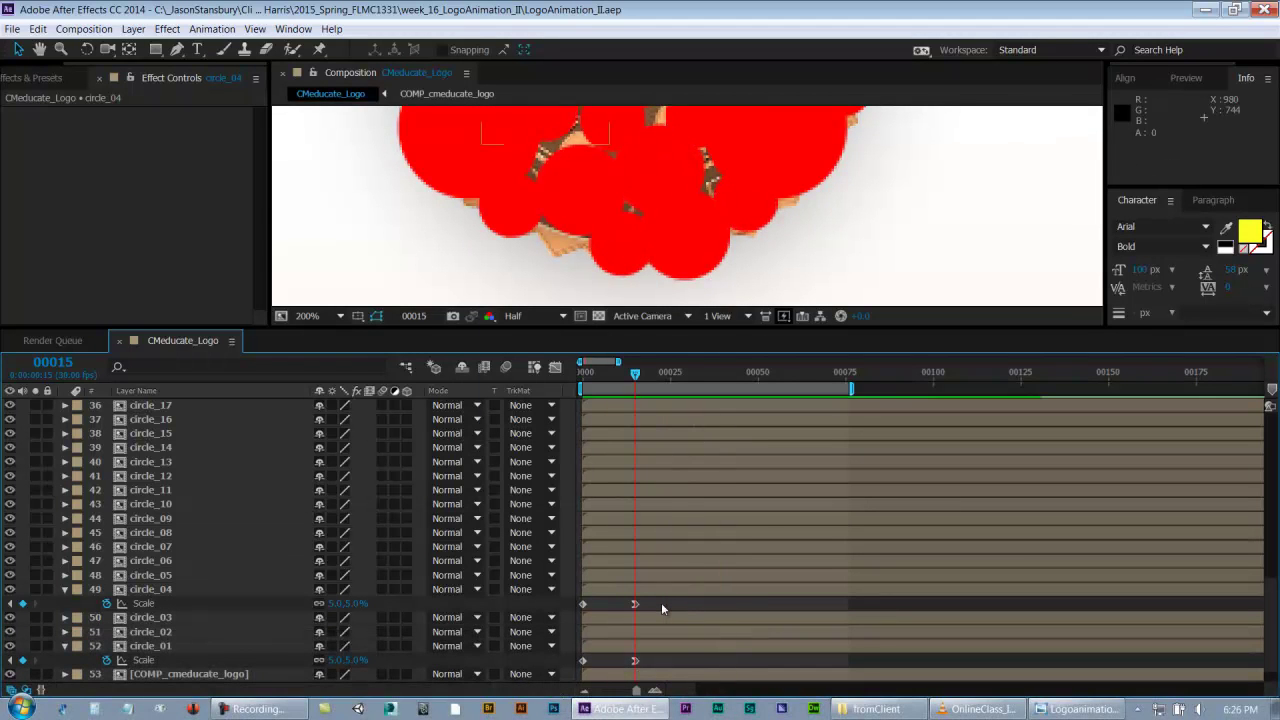
- Collapse all layer properties, select circle_01 through circle_09, and reveal their keyframed properties to compare the Scale keyframes
key(u)
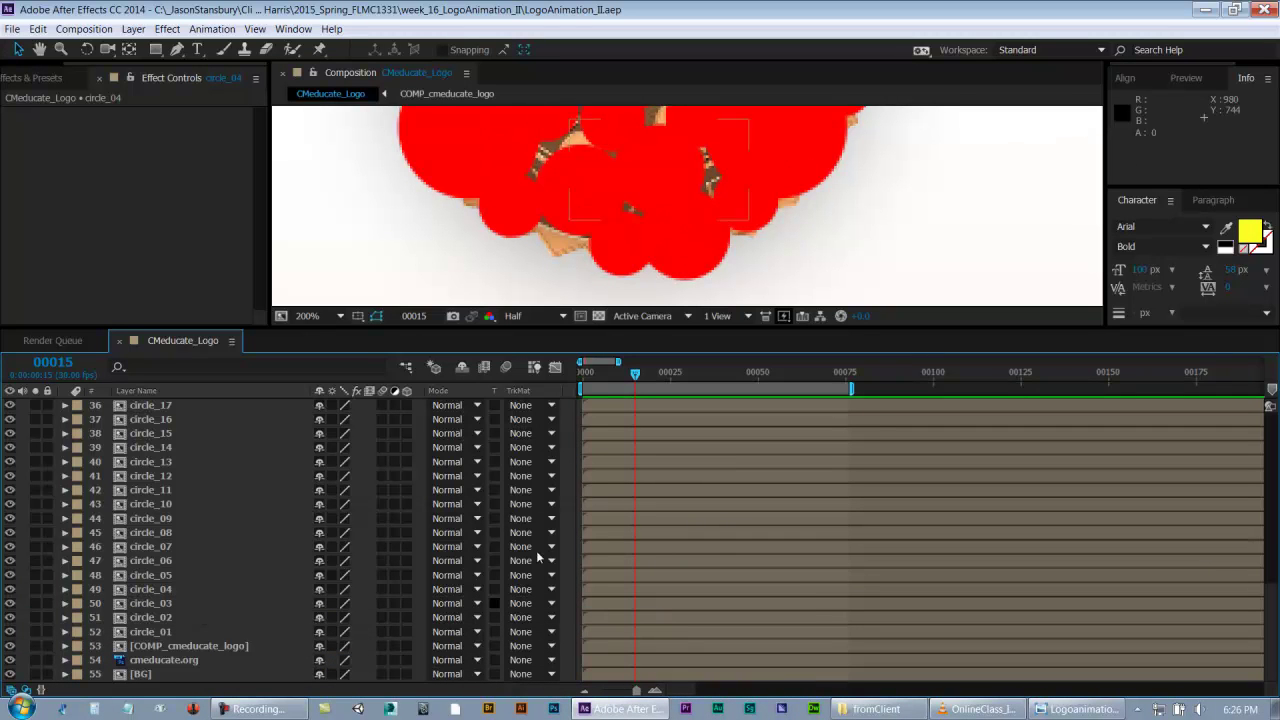
click(158, 632)
shift+click(163, 519)
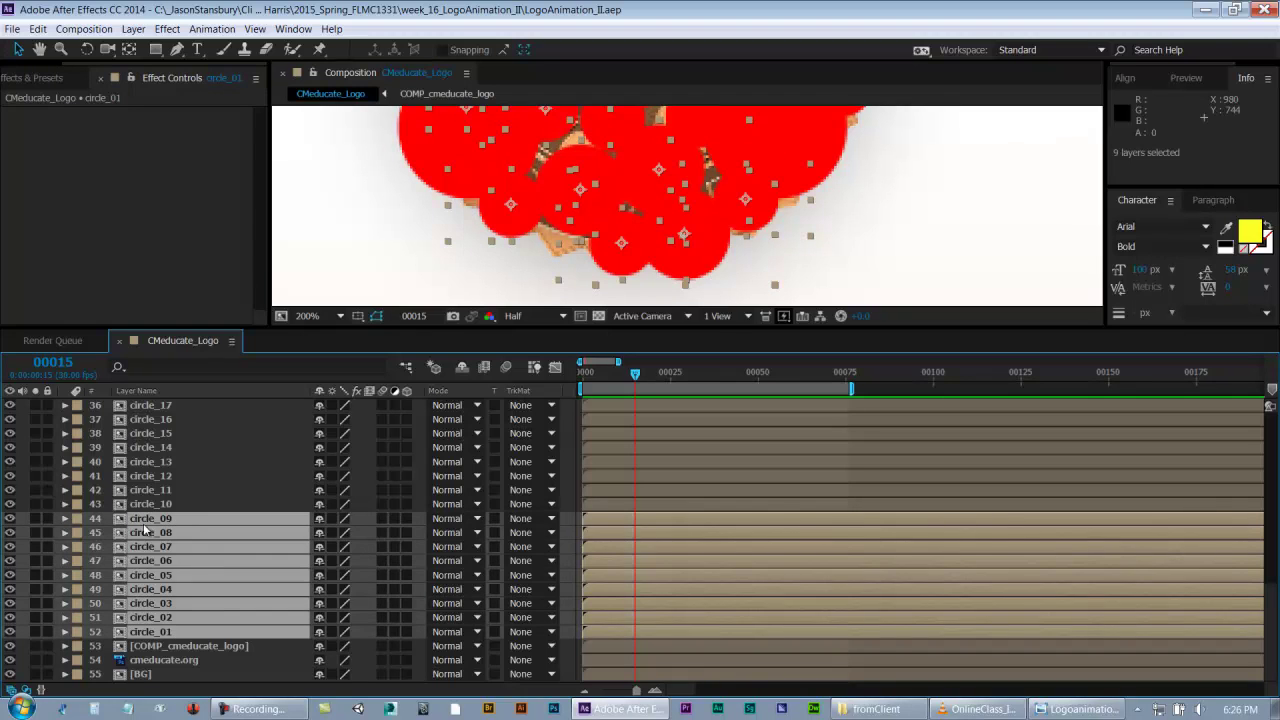
key(u)
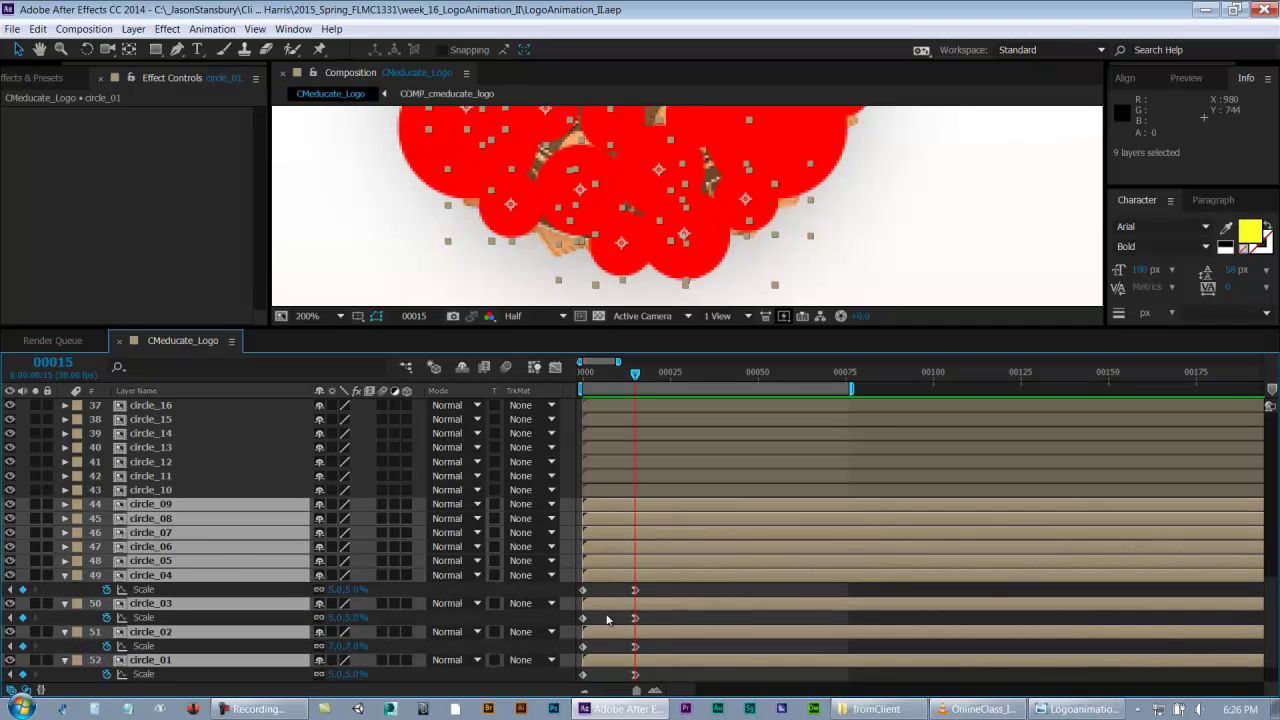
scroll(669, 577, down, 1)
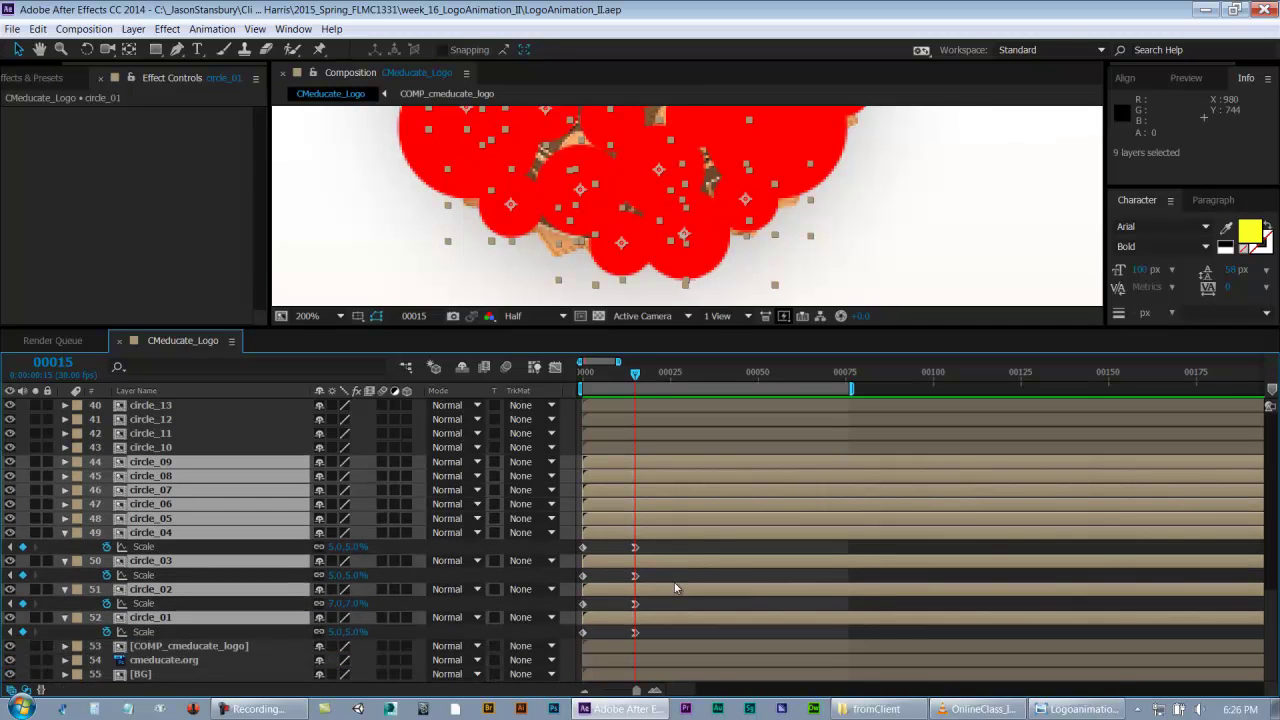
- Collapse the keyframed properties of circle_02 through circle_04 and select circle_05
click(670, 576)
click(612, 531)
click(605, 517)
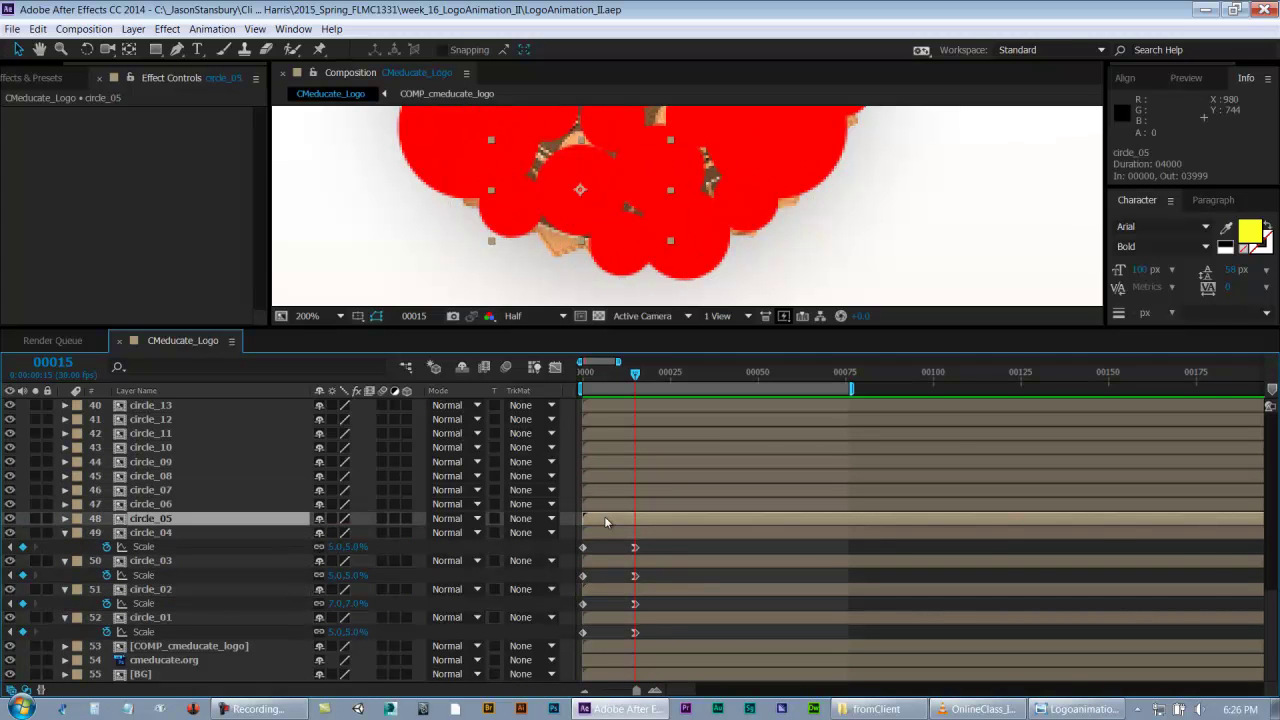
click(148, 533)
shift+click(173, 589)
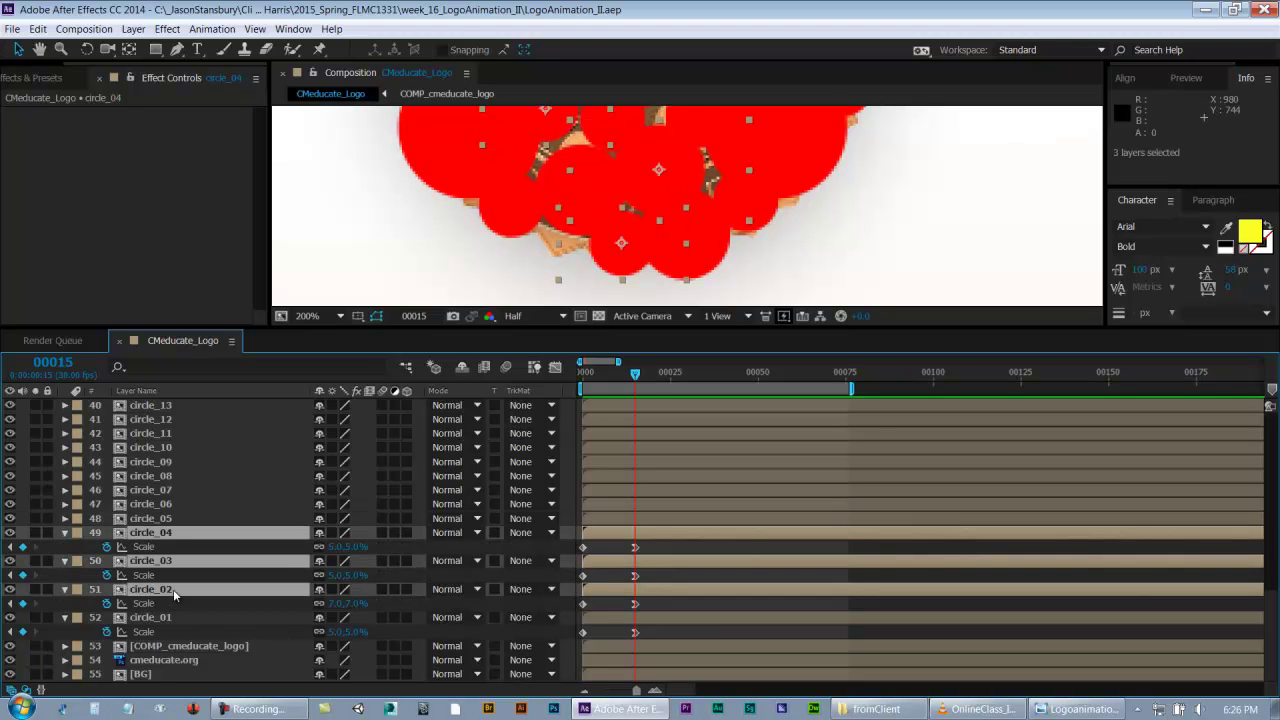
key(u)
click(175, 562)
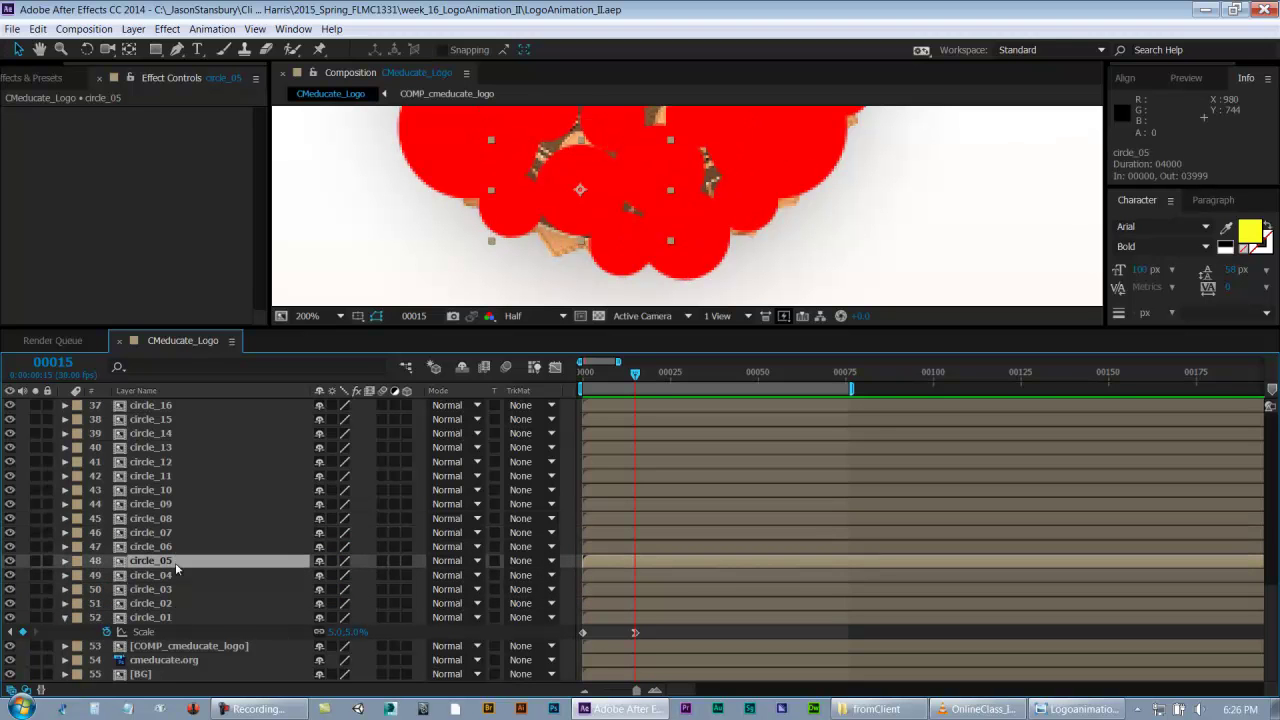
- Keyframe circle_05's Scale at its existing size on frame 15 and at 0% on frame 0
key(s)
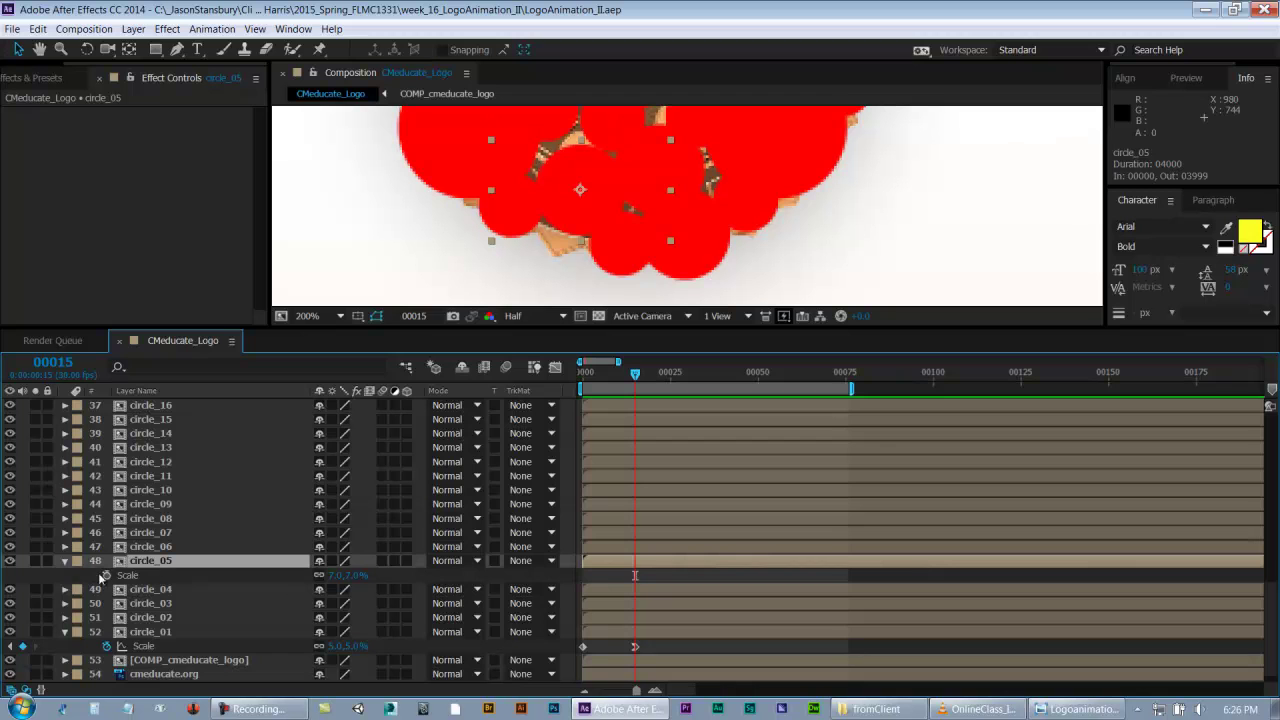
click(106, 575)
click(603, 384)
drag(603, 384, 583, 384)
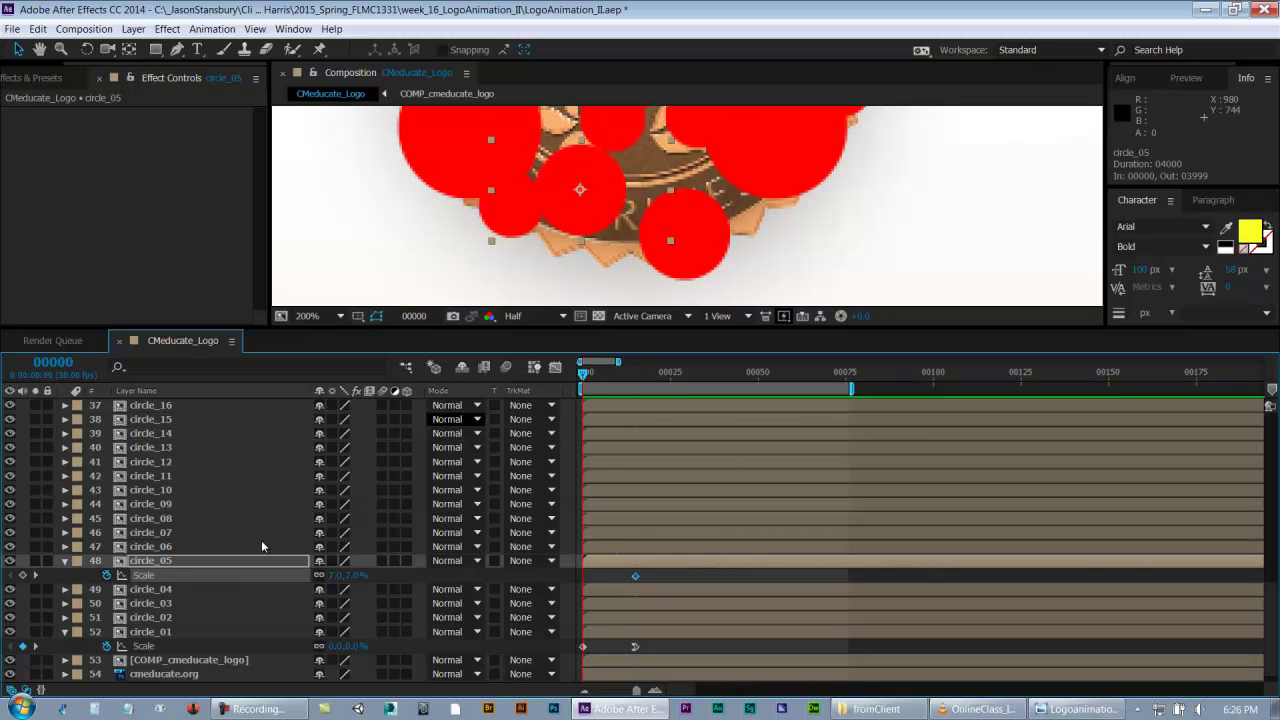
click(23, 575)
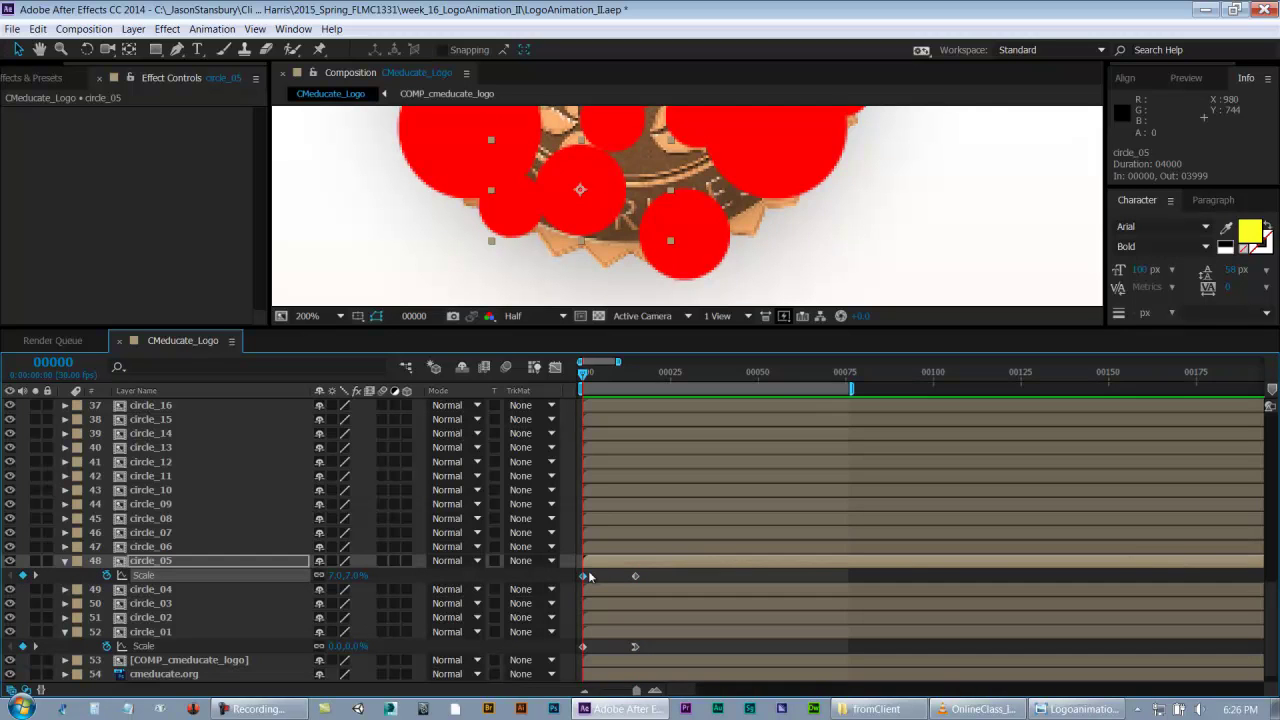
double_click(583, 577)
text(0)
key(Return)
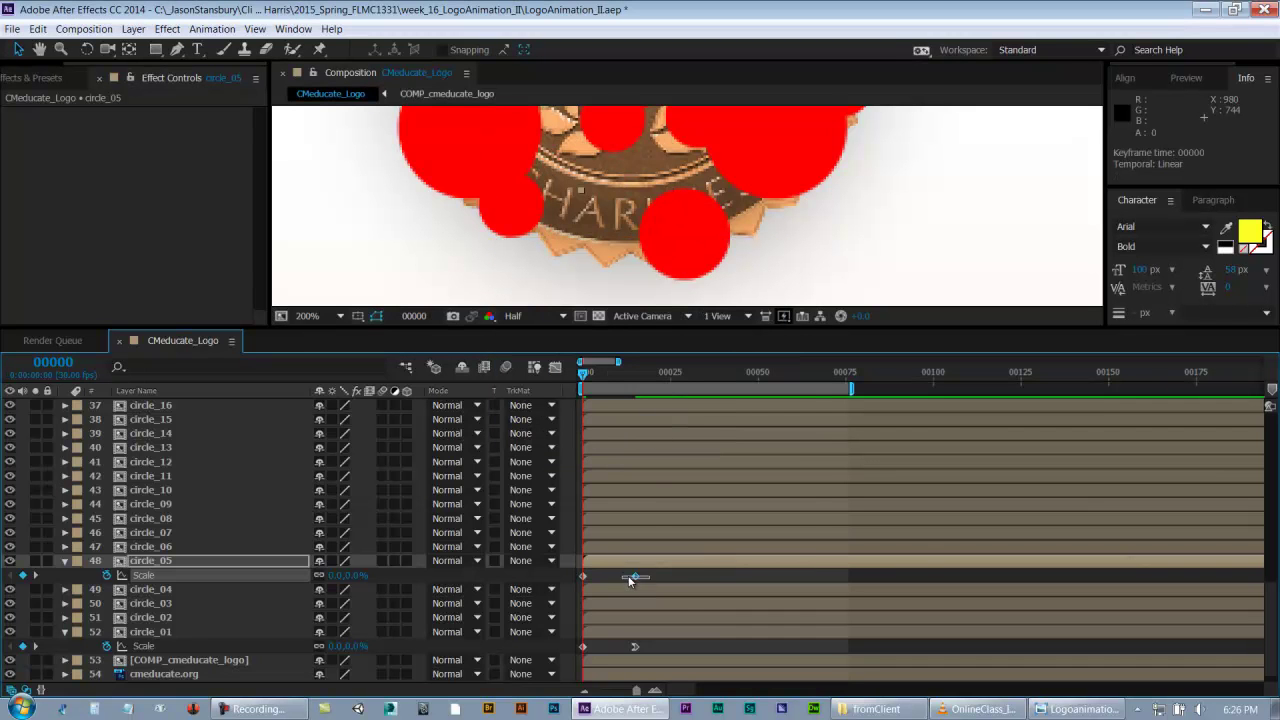
- Apply Easy Ease In to circle_05's frame 15 Scale keyframe, return to frame 15 and save the project
right_click(634, 576)
mouse_move(735, 567)
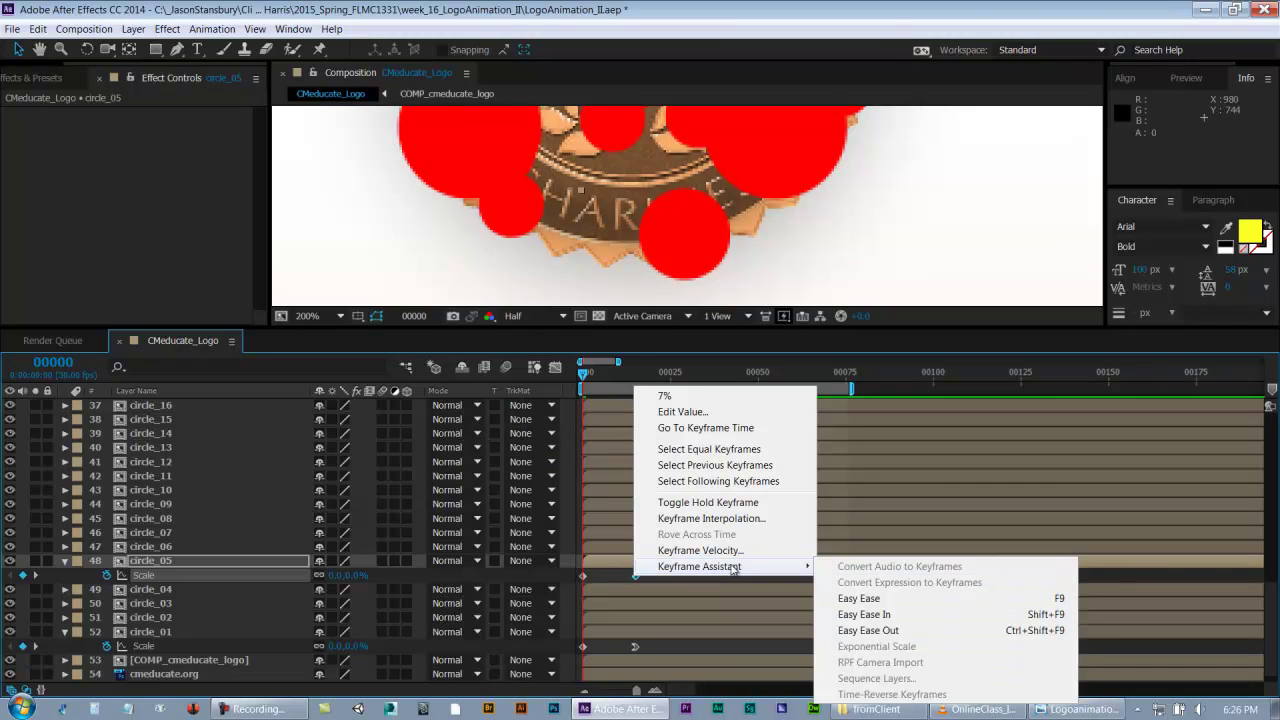
click(905, 619)
click(651, 570)
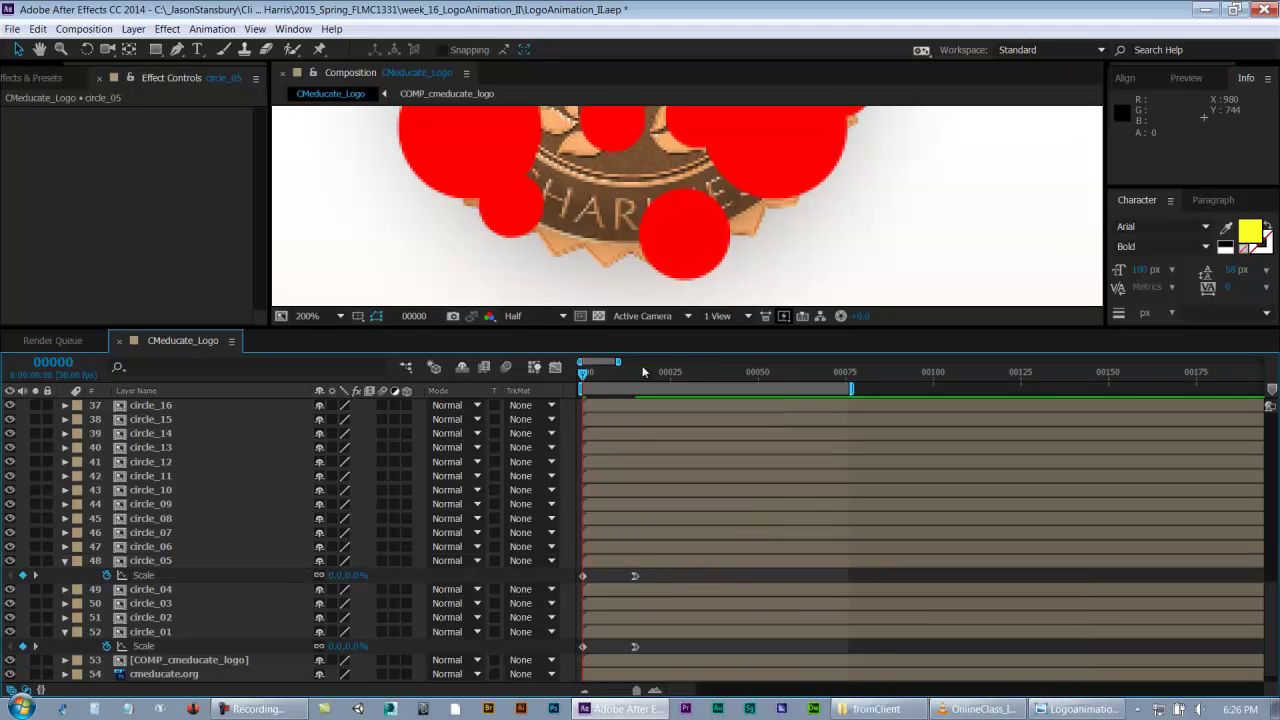
click(633, 380)
key(ctrl+s)
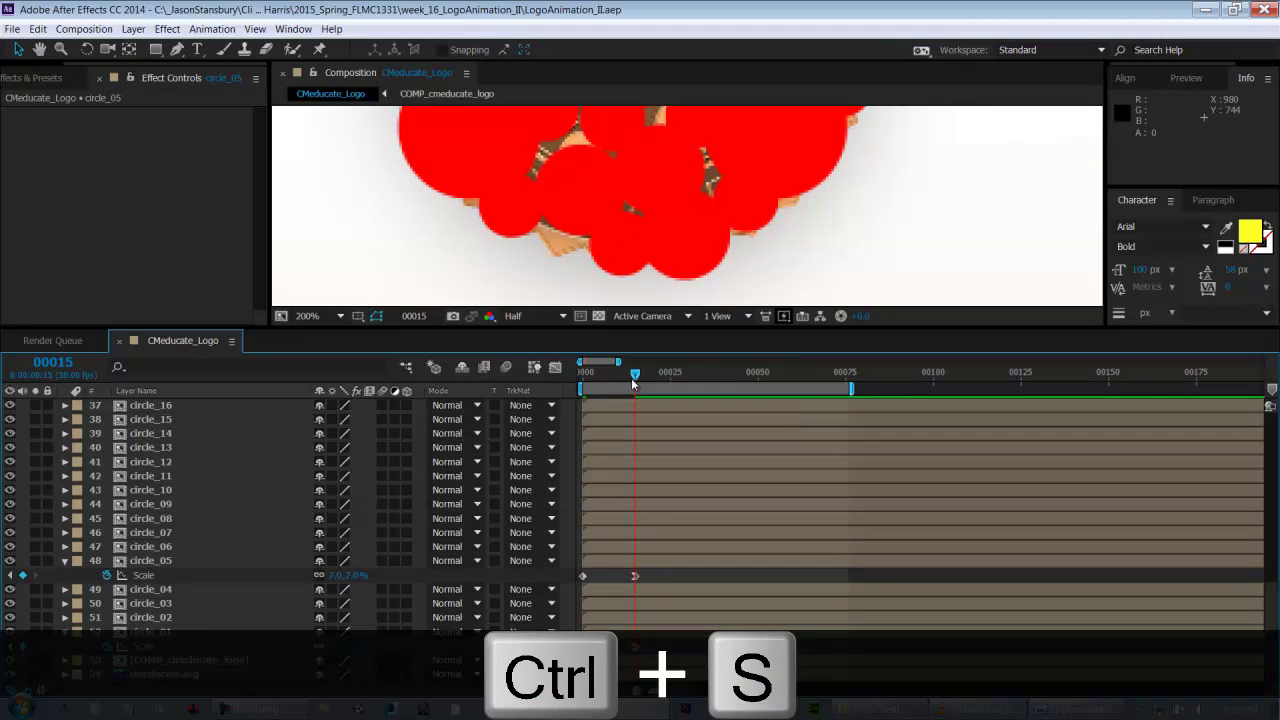
- Stretch the incoming ease handle of circle_05's last Scale keyframe back to frame 0, then save and RAM preview the animation
click(634, 575)
click(556, 367)
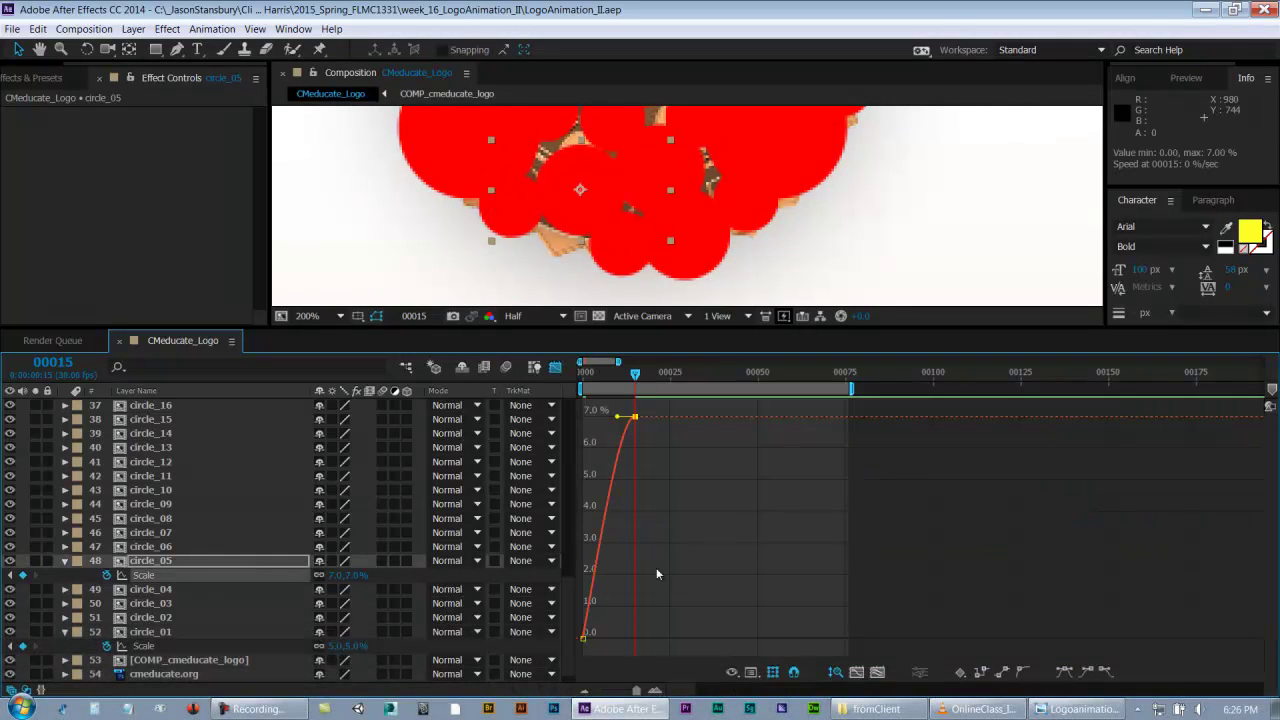
drag(633, 417, 578, 420)
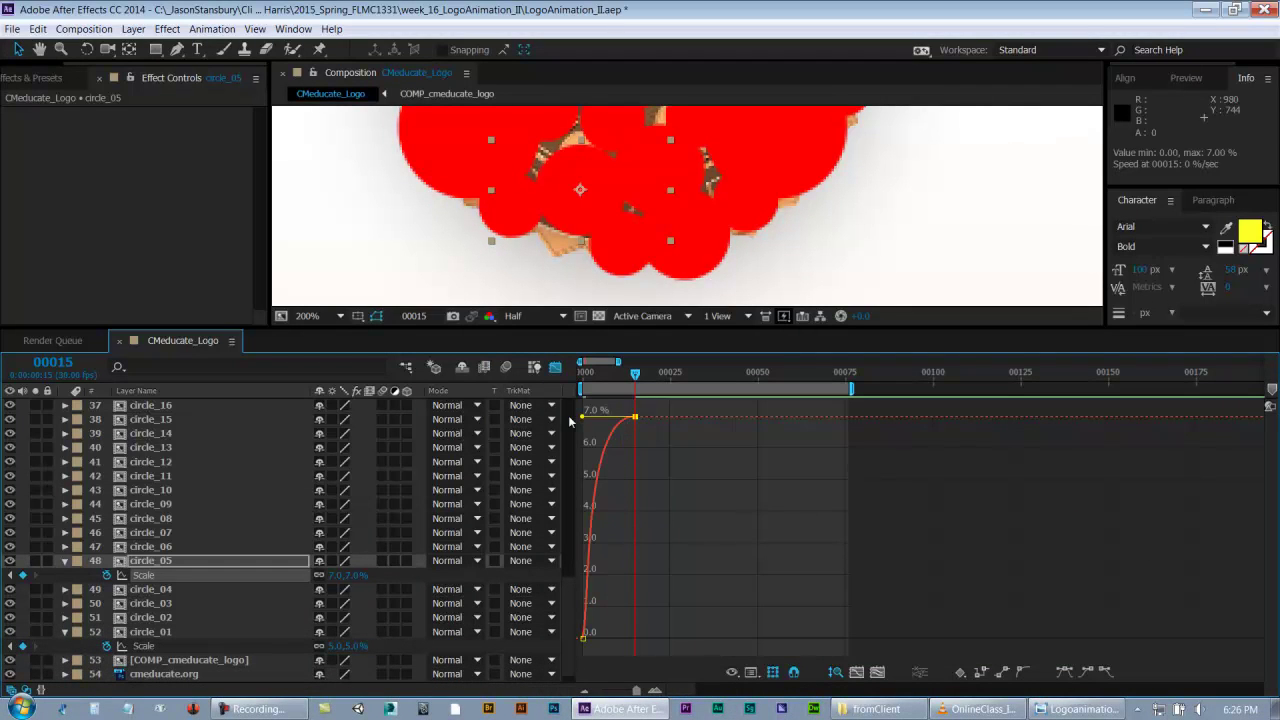
click(556, 367)
key(ctrl+s)
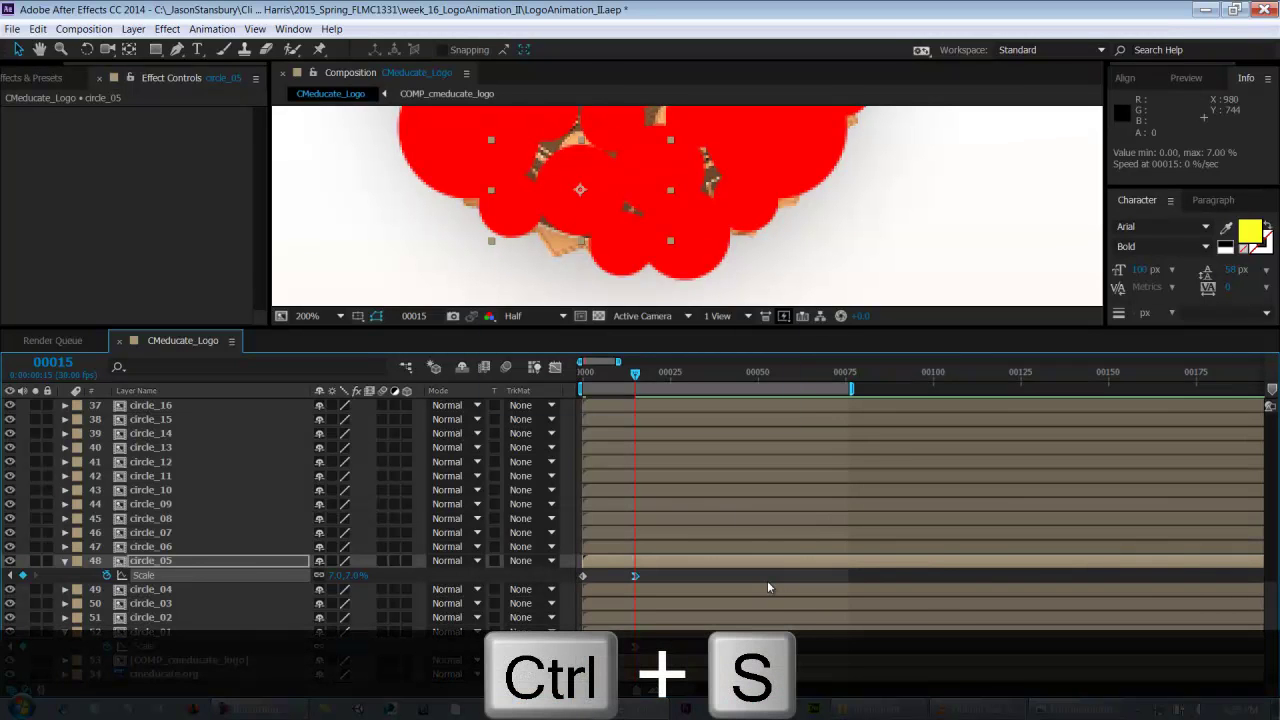
key(KP_0)
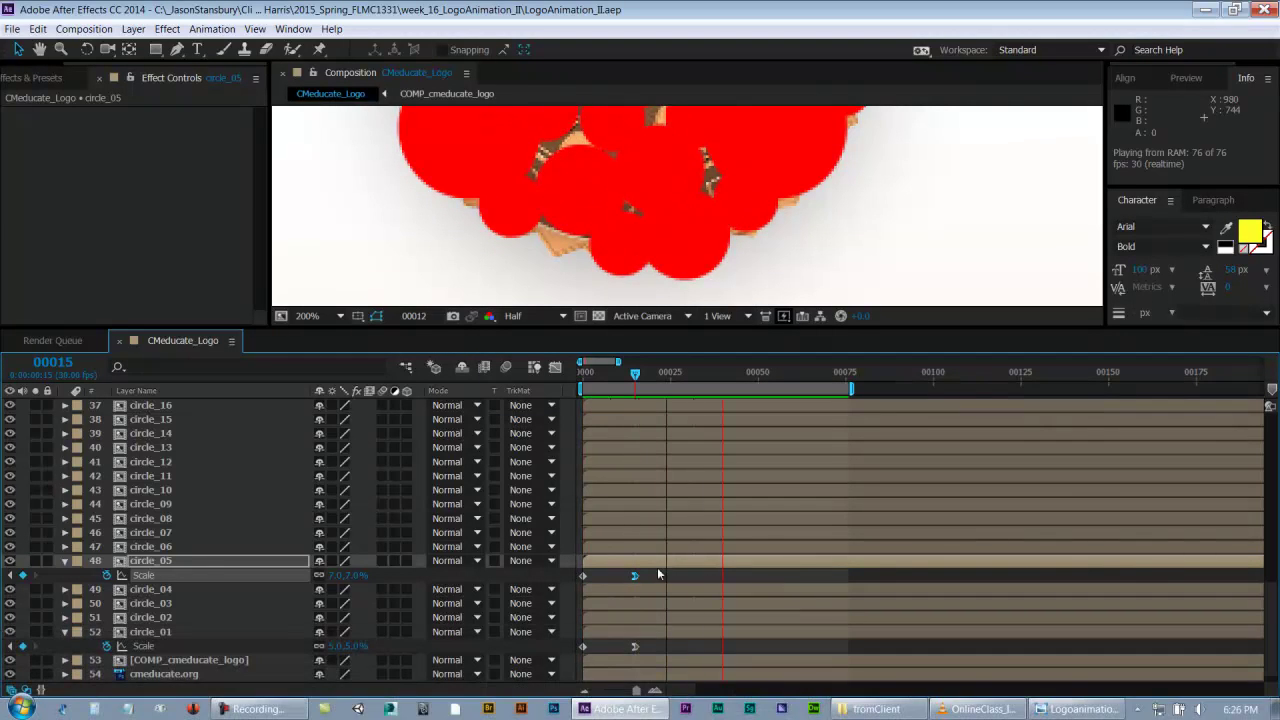
key(ctrl+s)
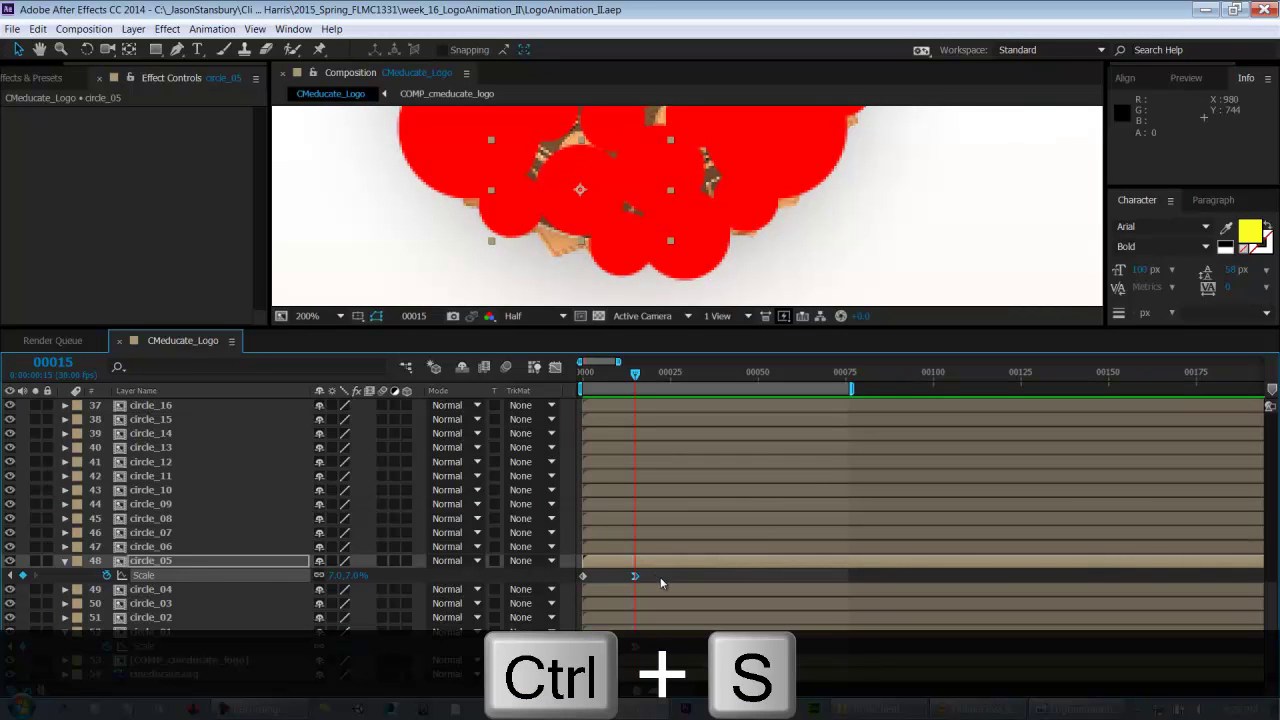
- Collapse the circle_05 and circle_01 layers in the timeline to hide their Scale properties
scroll(680, 590, up, 1)
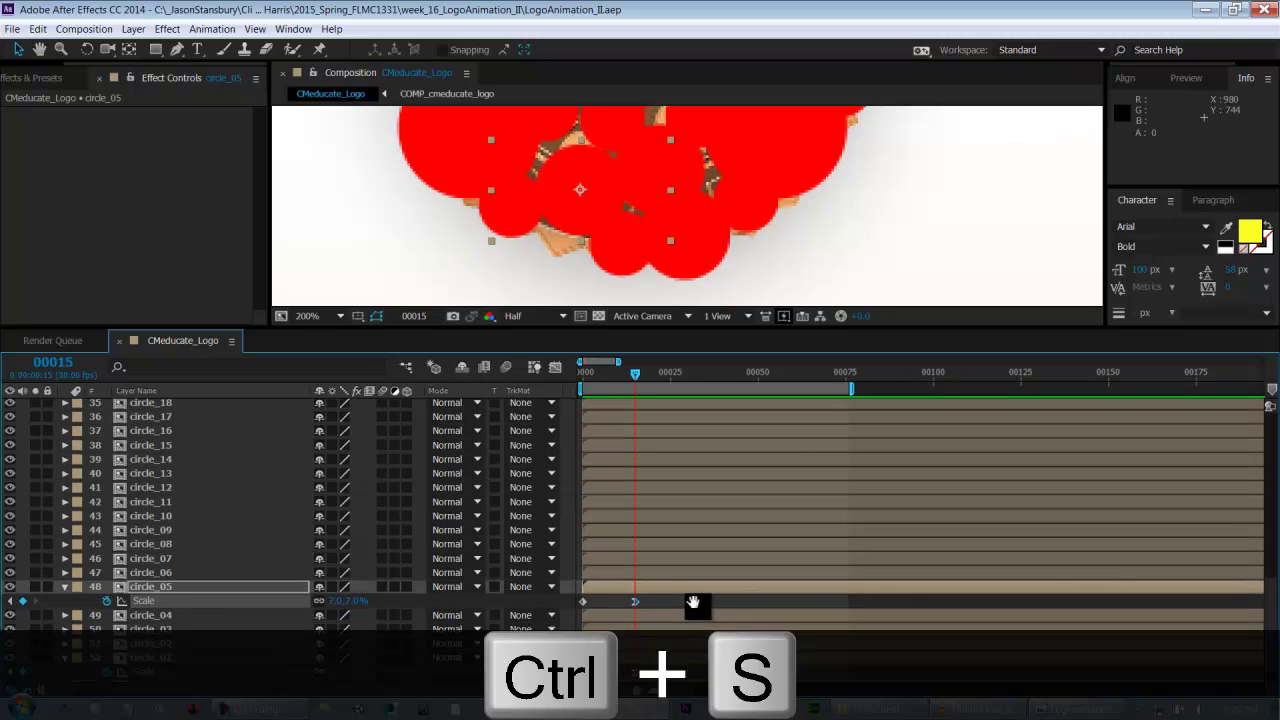
click(65, 587)
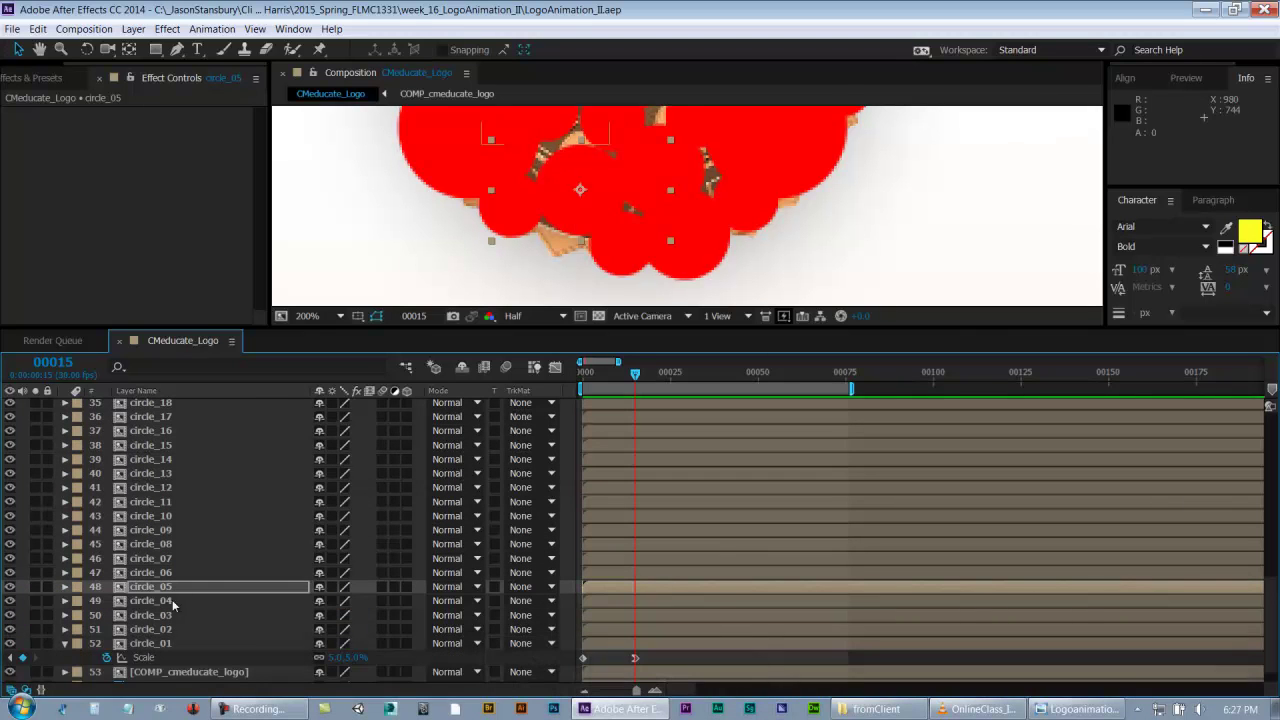
key(grave)
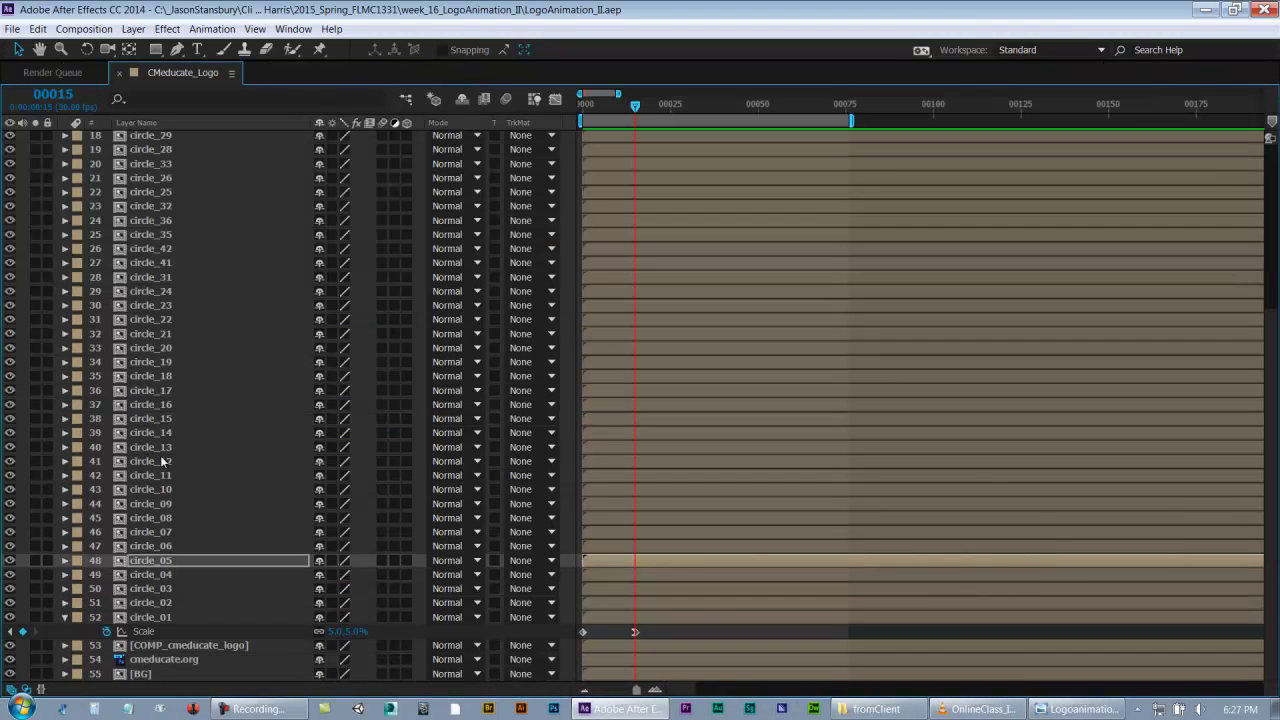
scroll(205, 390, up, 5)
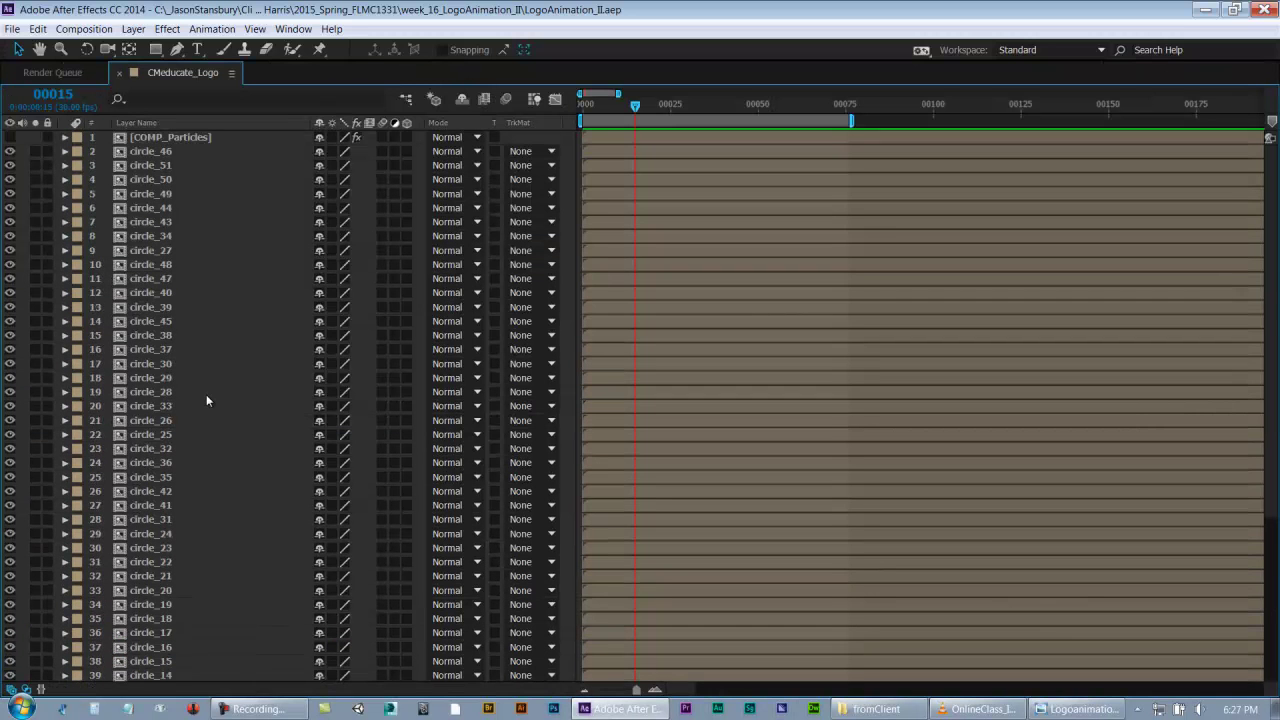
scroll(215, 410, down, 1)
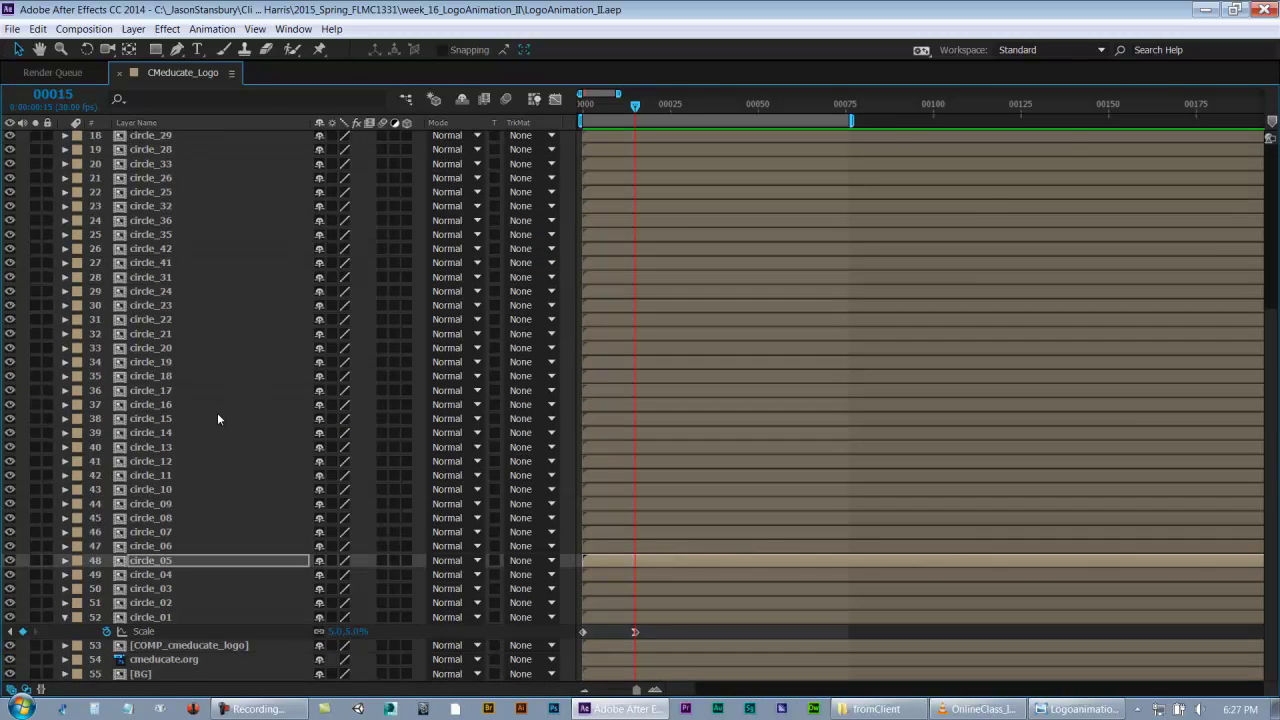
key(grave)
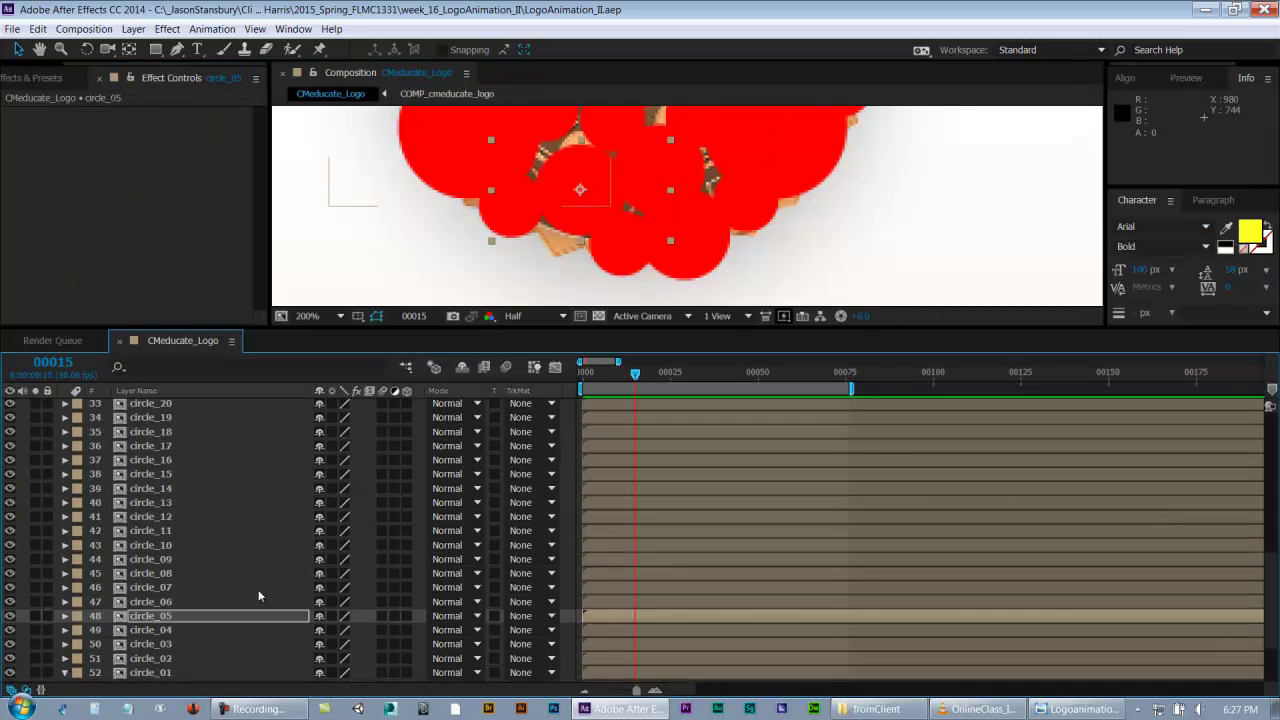
scroll(283, 556, down, 6)
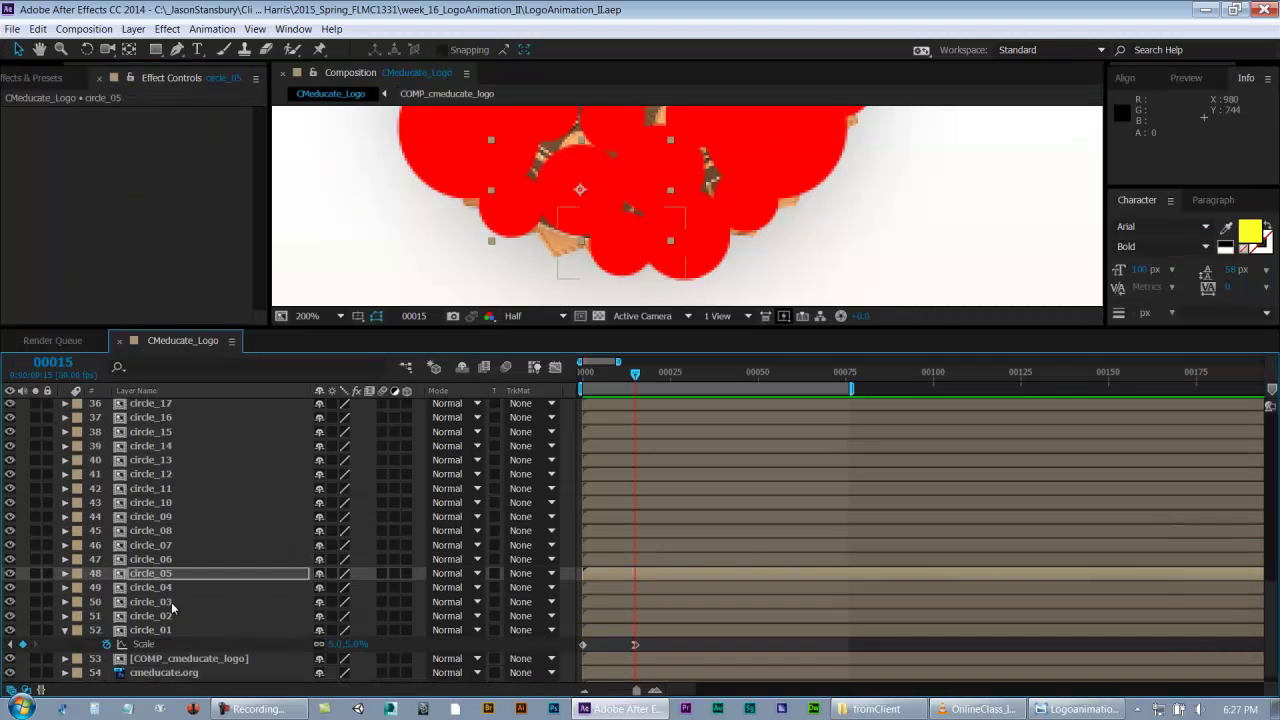
click(64, 631)
- Select all circle layers from circle_06 up through circle_46, leaving out COMP_Particles, and check the selection
click(163, 561)
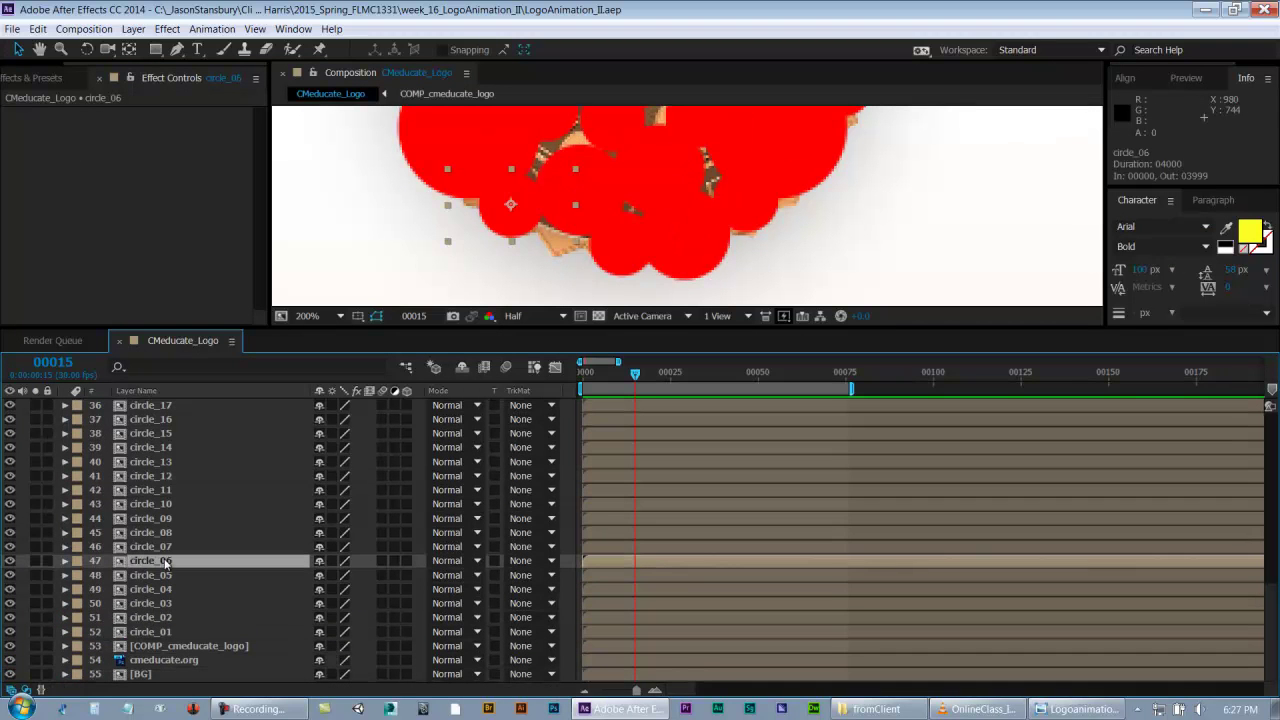
scroll(178, 574, up, 5)
scroll(178, 571, up, 7)
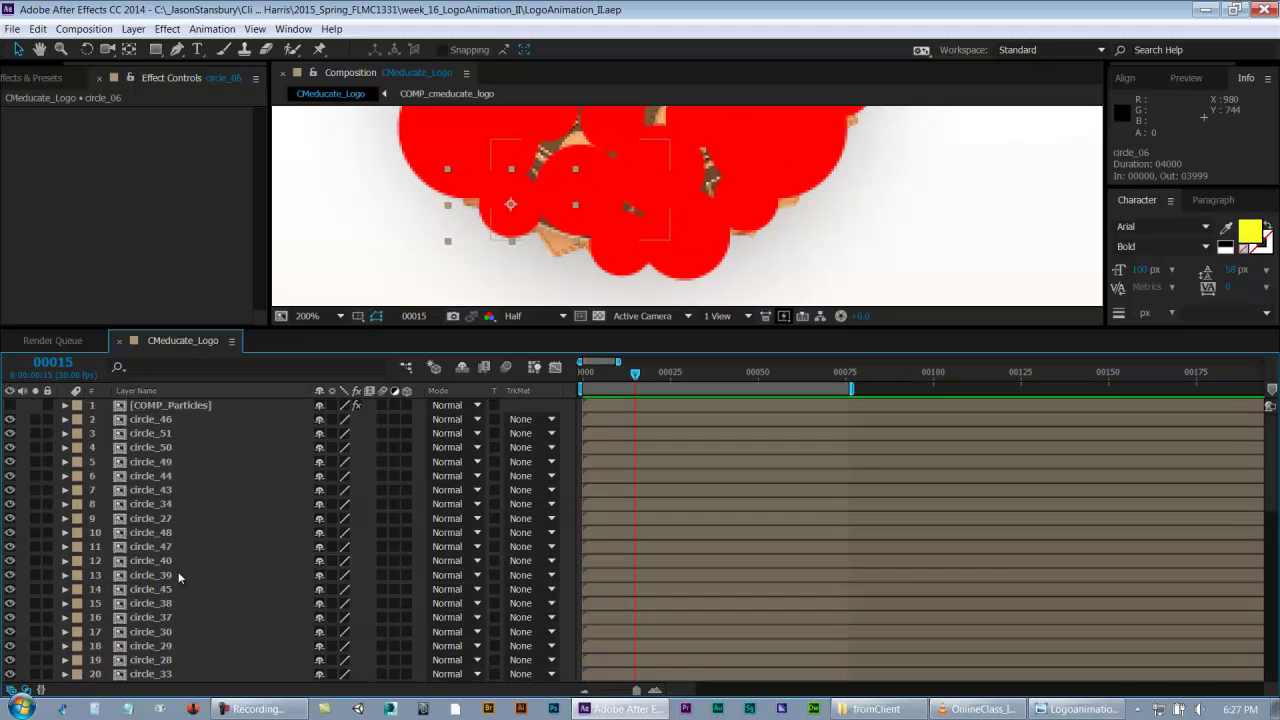
shift+click(155, 419)
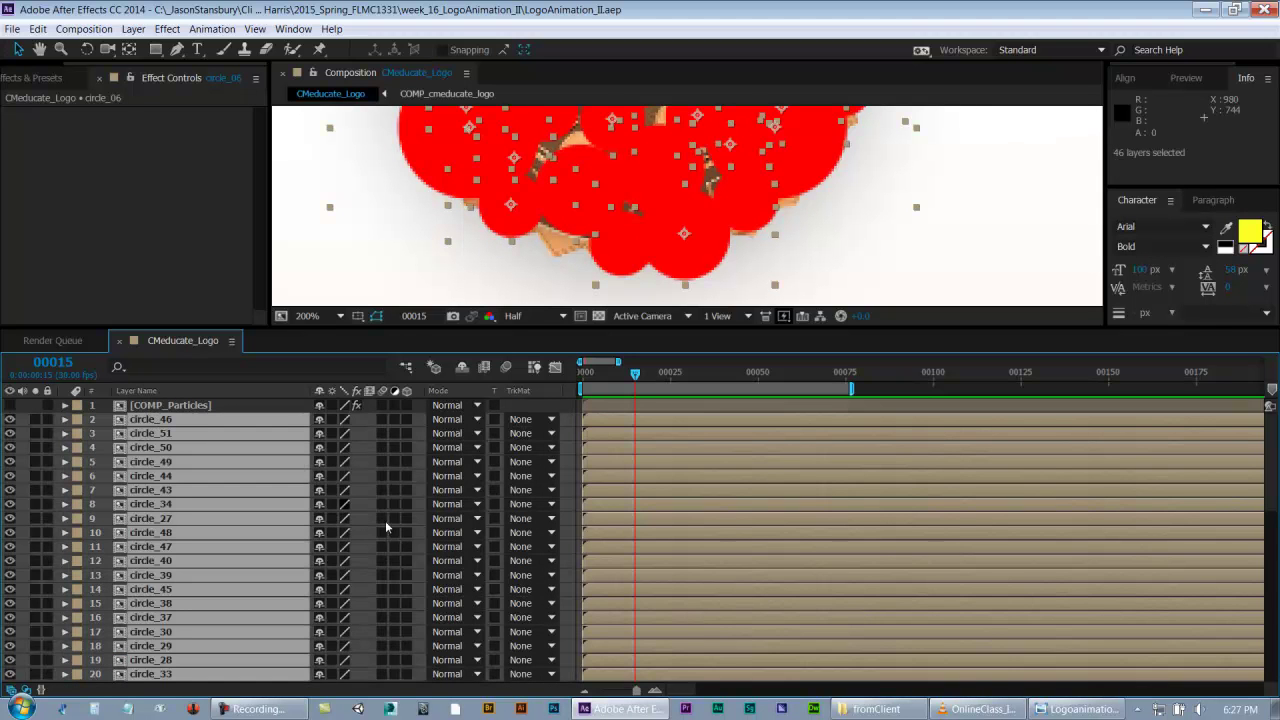
scroll(560, 575, down, 10)
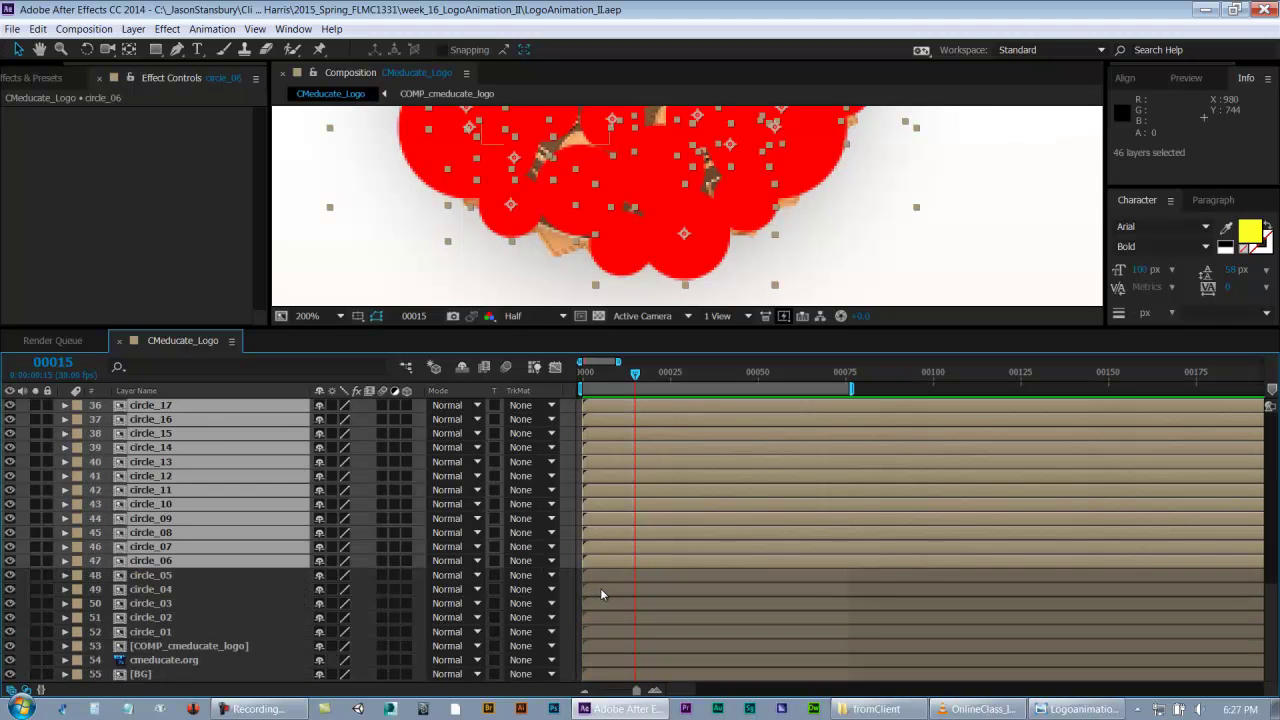
key(grave)
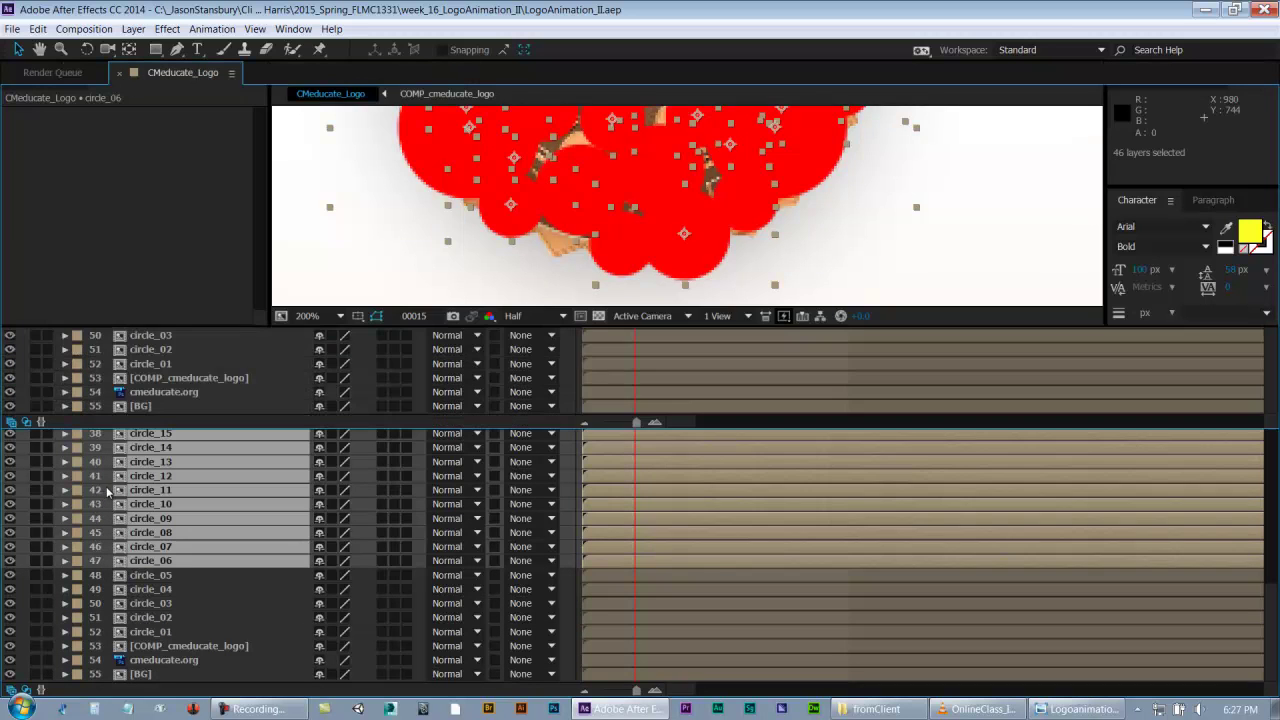
scroll(349, 320, up, 6)
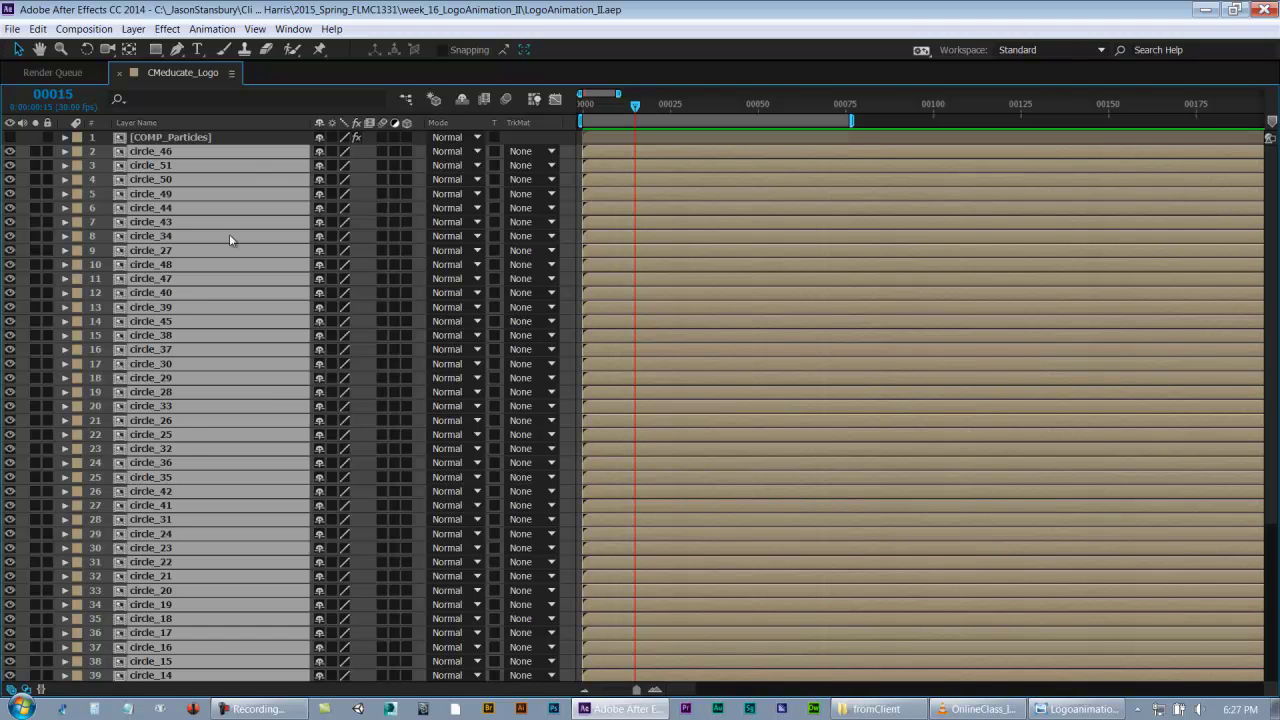
scroll(190, 637, down, 5)
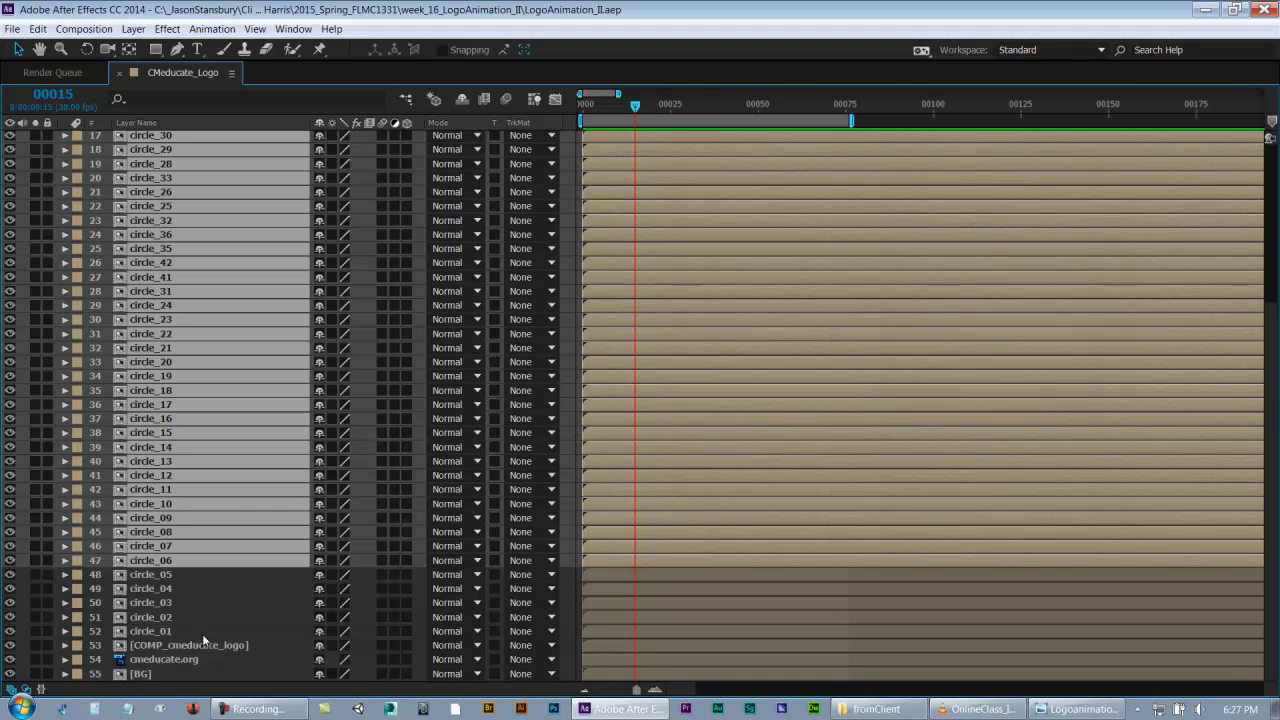
- Reveal Scale on all selected circle layers and start keyframing it at frame 15
key(s)
scroll(207, 633, down, 2)
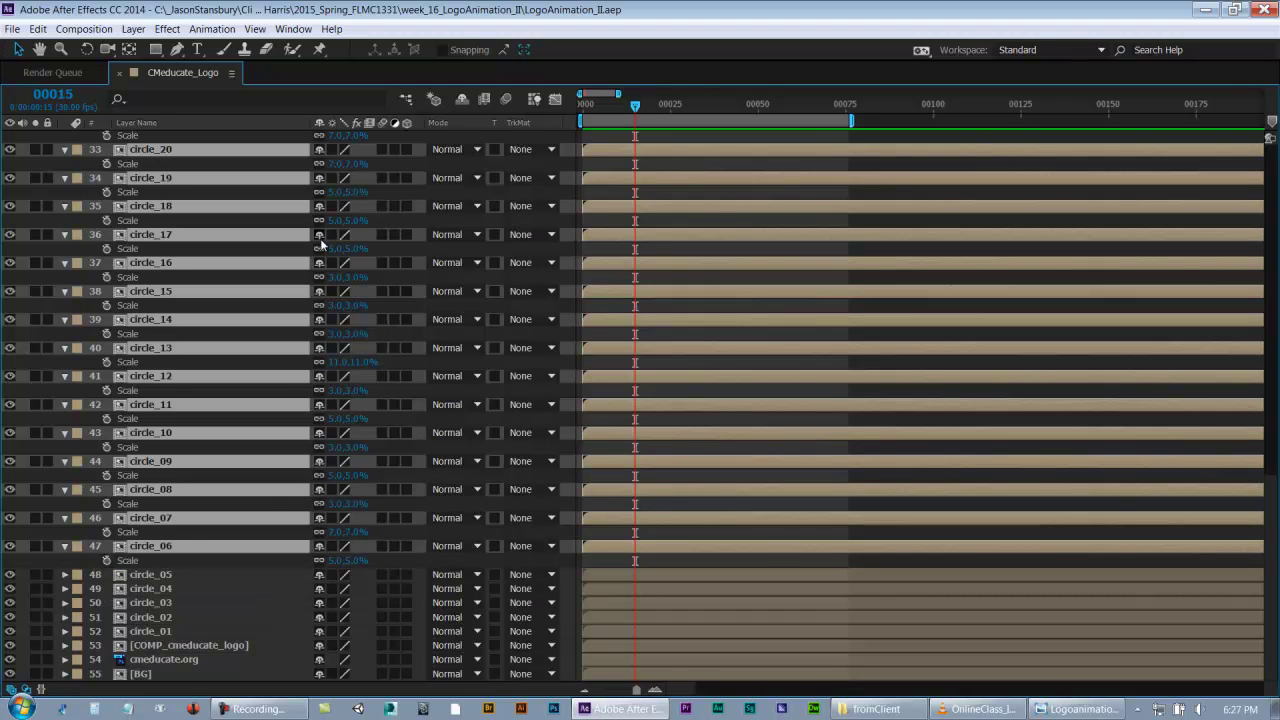
click(106, 559)
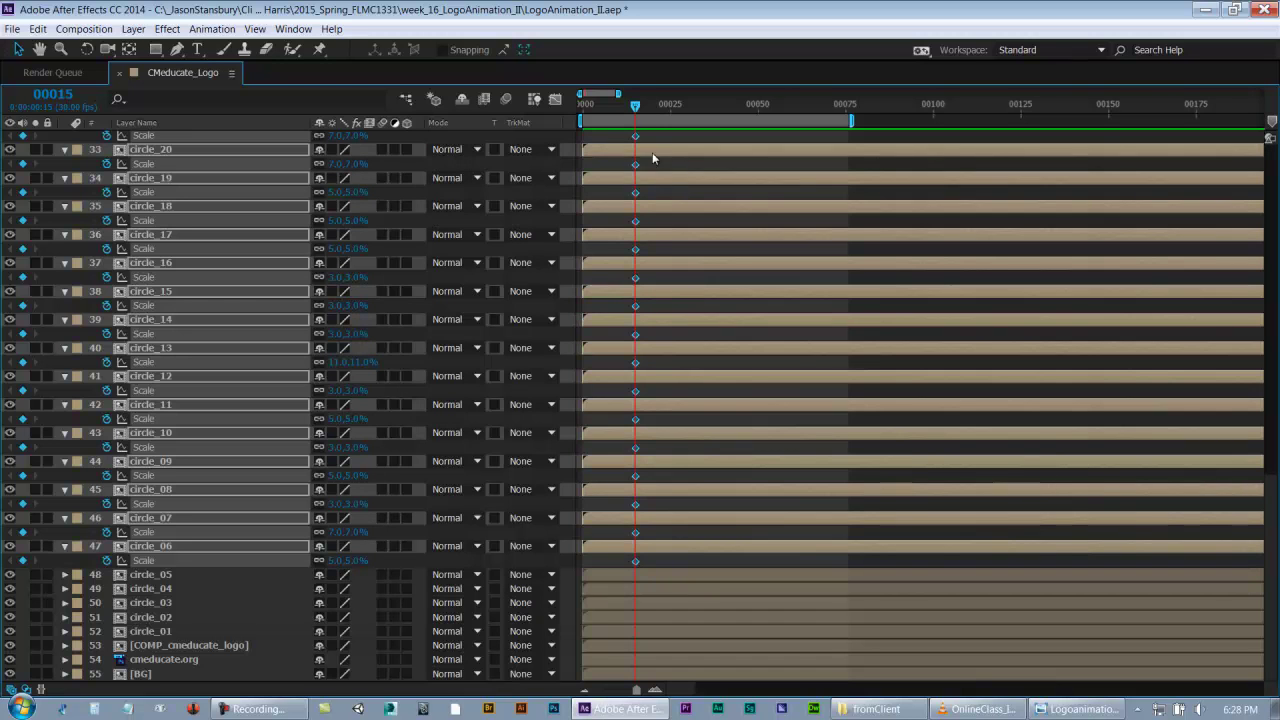
- Add Scale keyframes at frame 0 to all selected circles with a value of 0%, return to frame 15 and save
drag(609, 105, 560, 105)
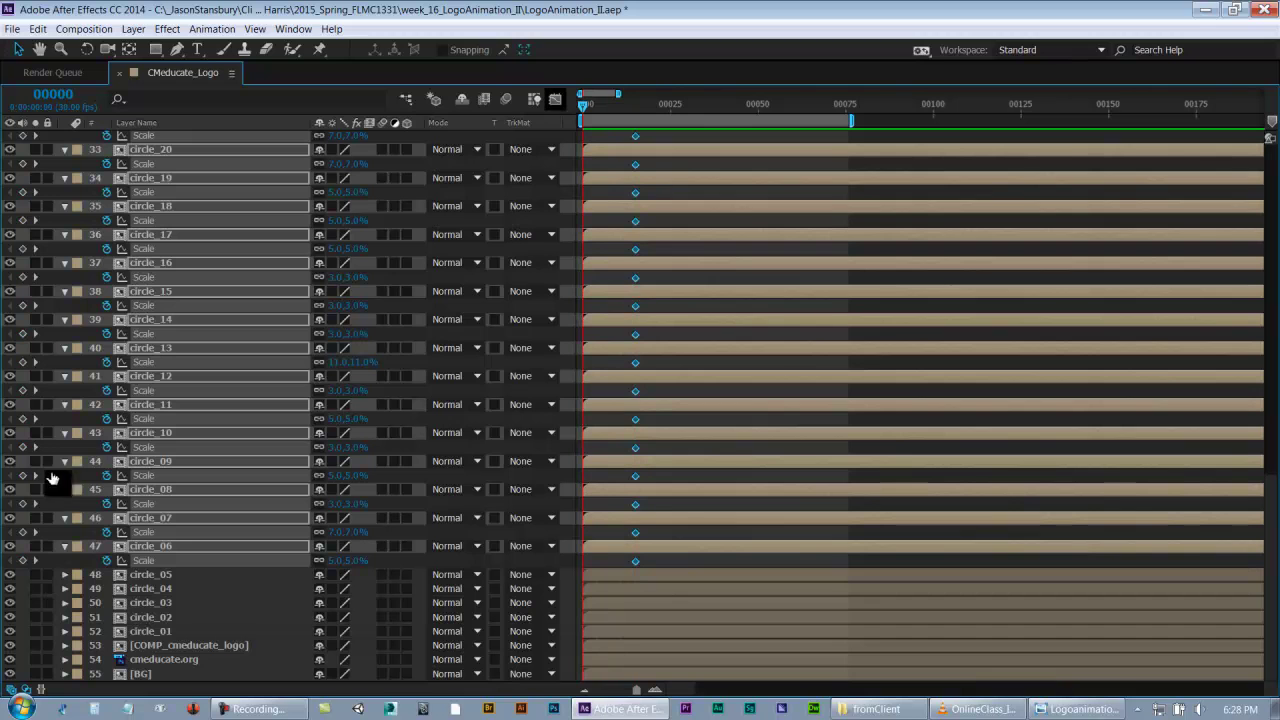
click(22, 561)
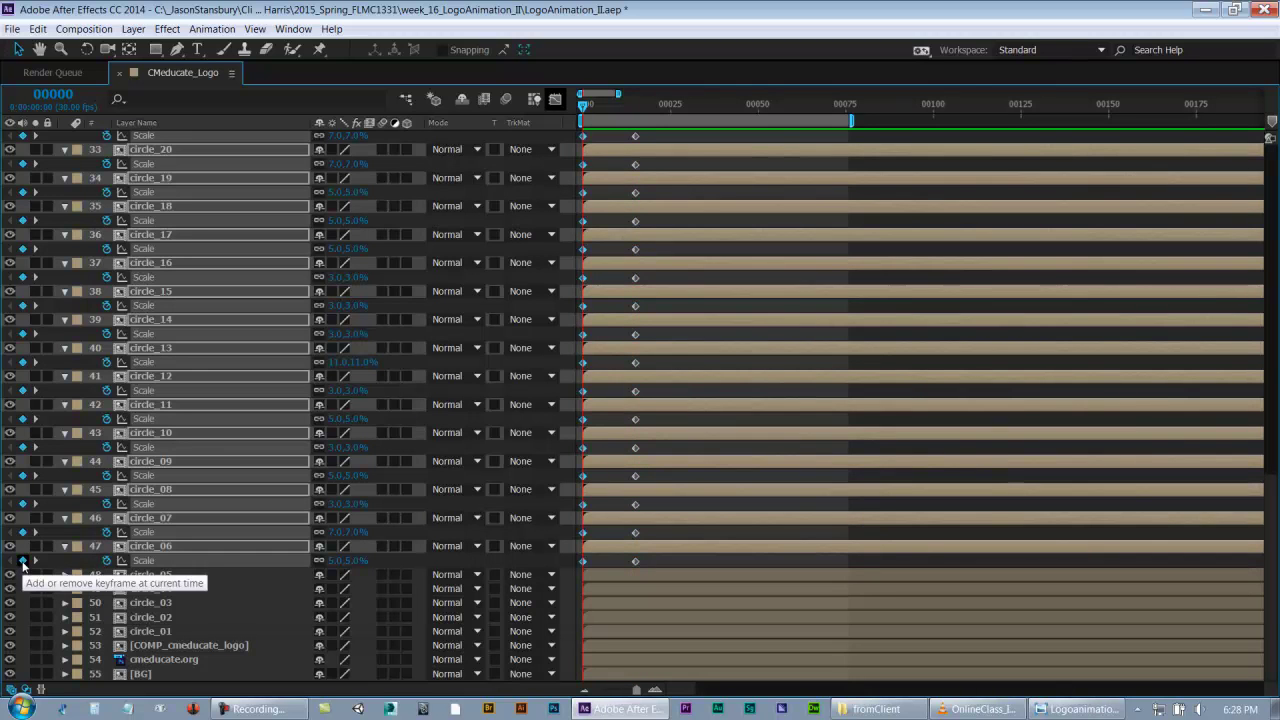
double_click(583, 562)
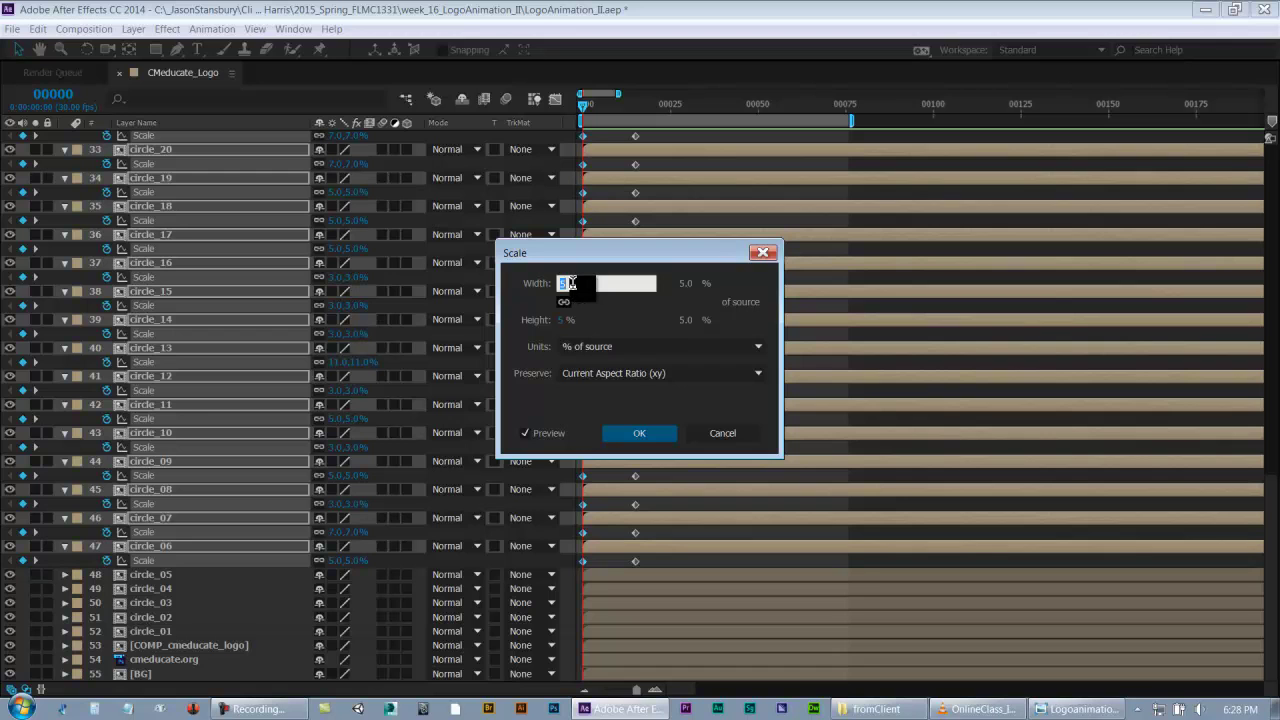
click(641, 433)
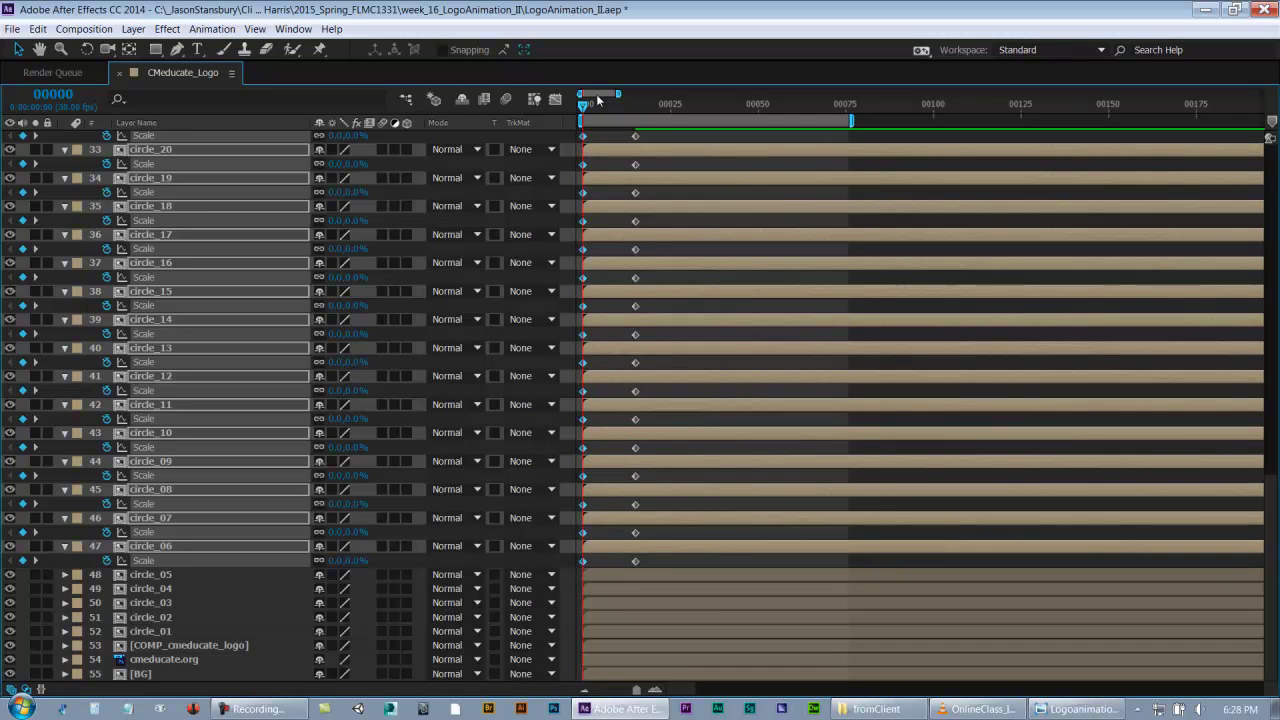
drag(582, 106, 636, 120)
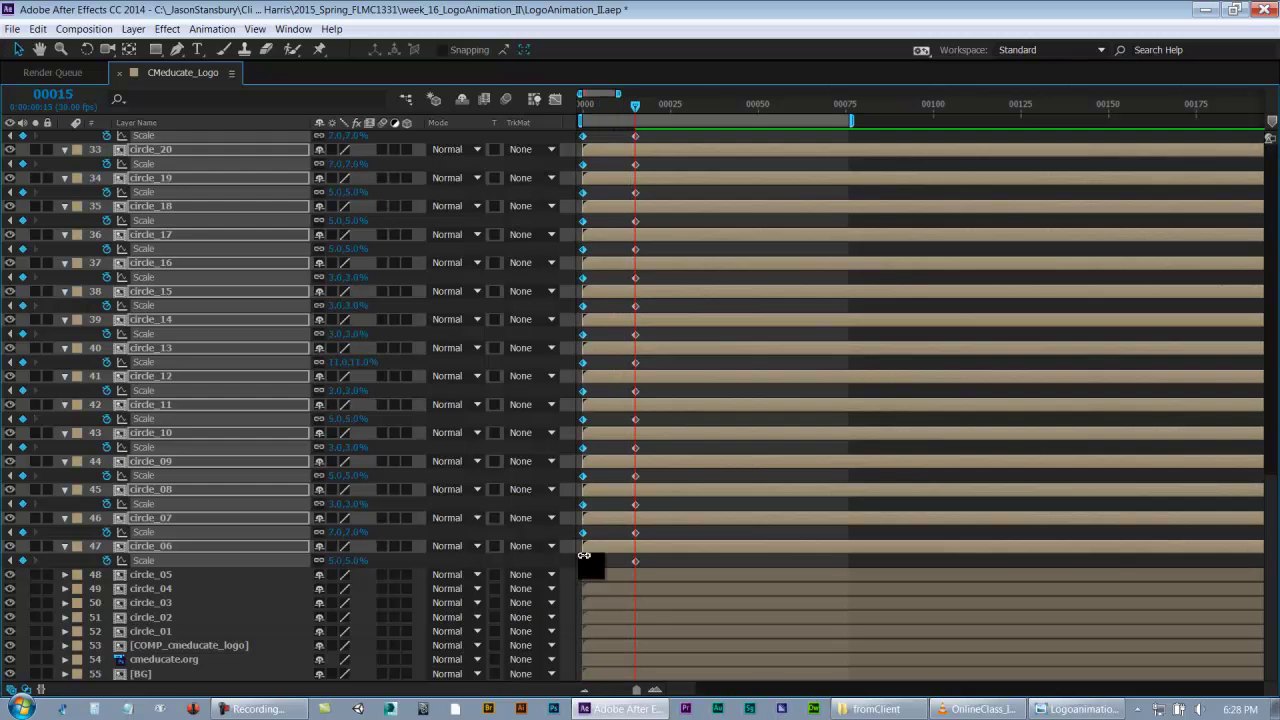
key(ctrl+s)
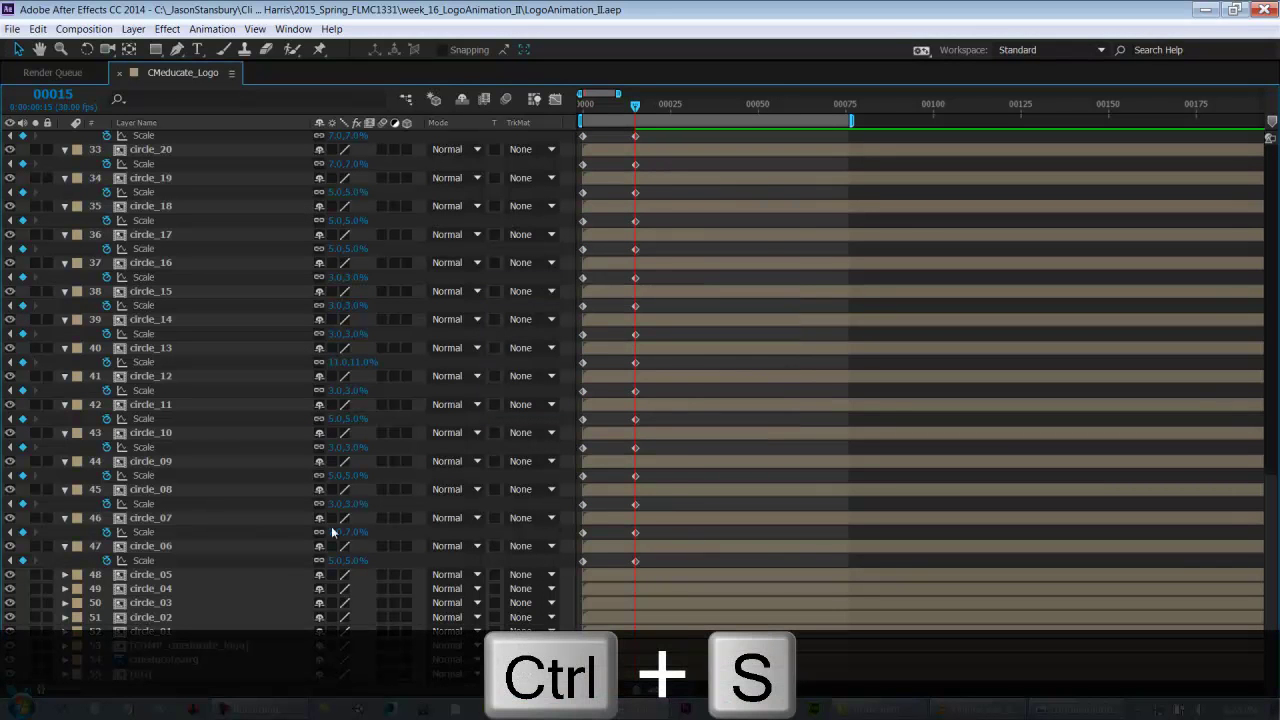
- Collapse the keyframed Scale properties on all circle layers, save the project and clear the layer selection
click(165, 548)
scroll(165, 548, up, 15)
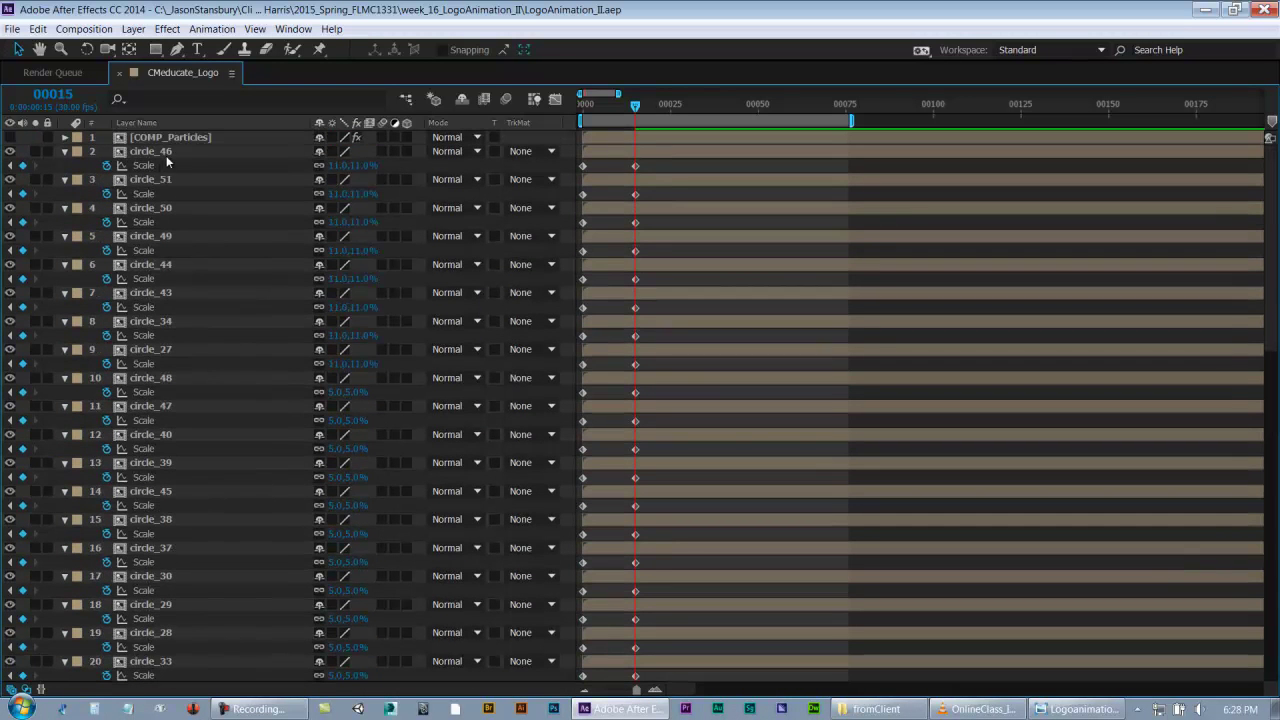
key(ctrl+a)
key(u)
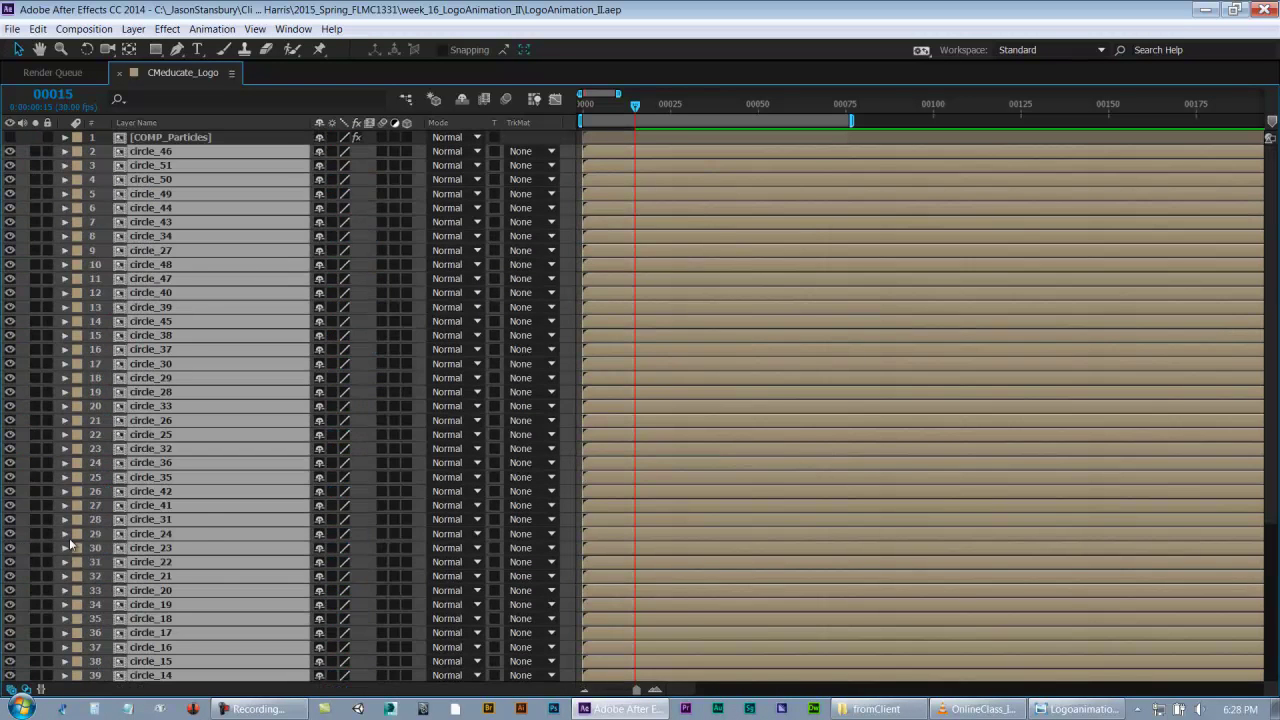
key(ctrl+s)
key(F2)
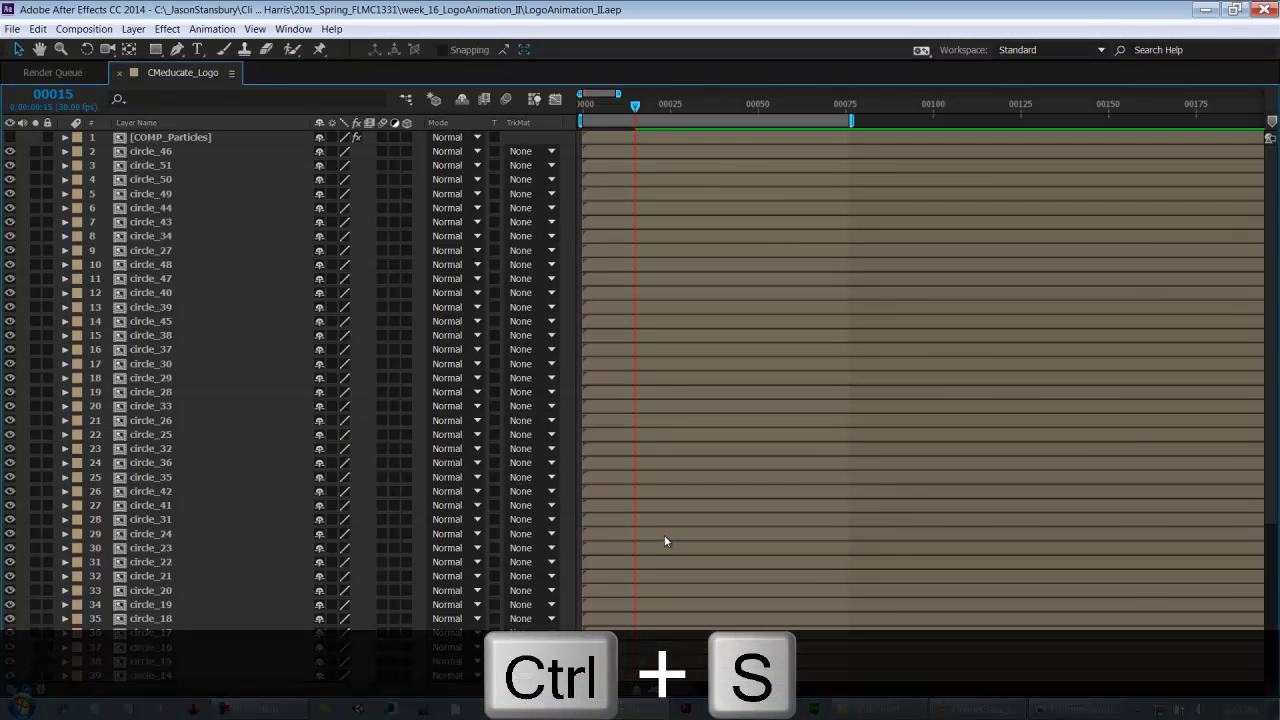
- Preview the circles scaling up in the enlarged composition view, saving the project between playbacks
key(grave)
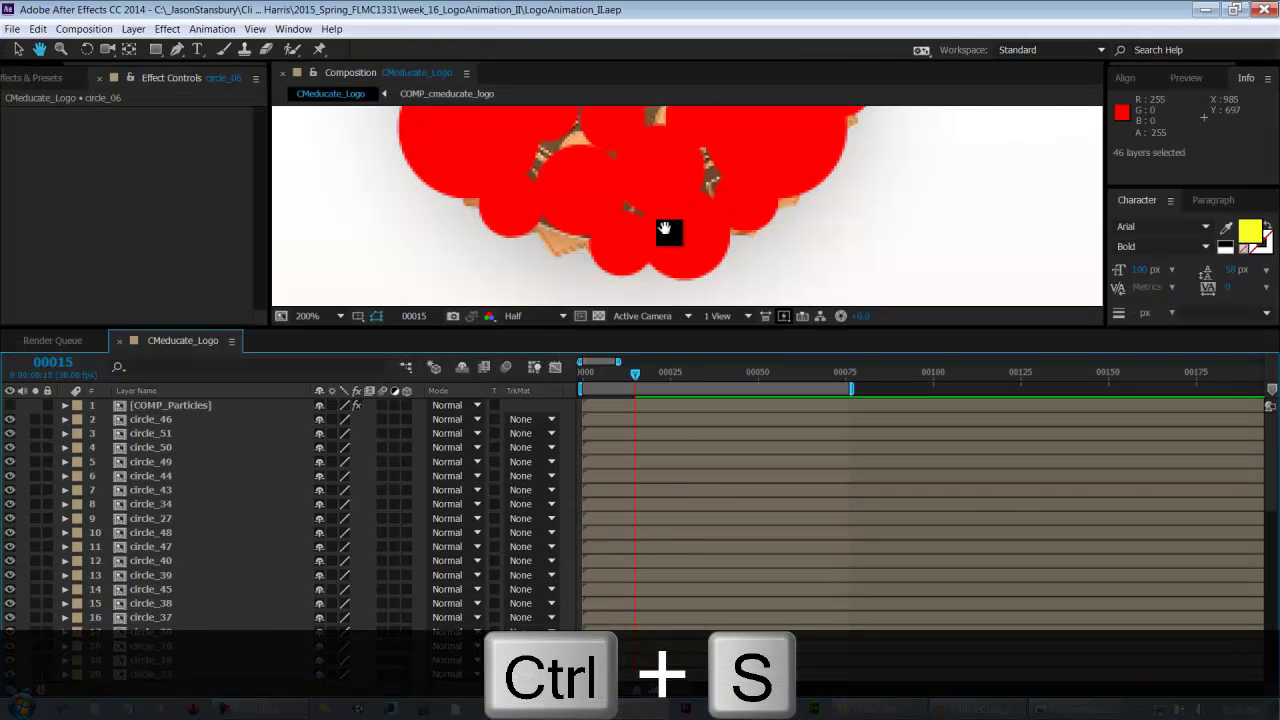
key(grave)
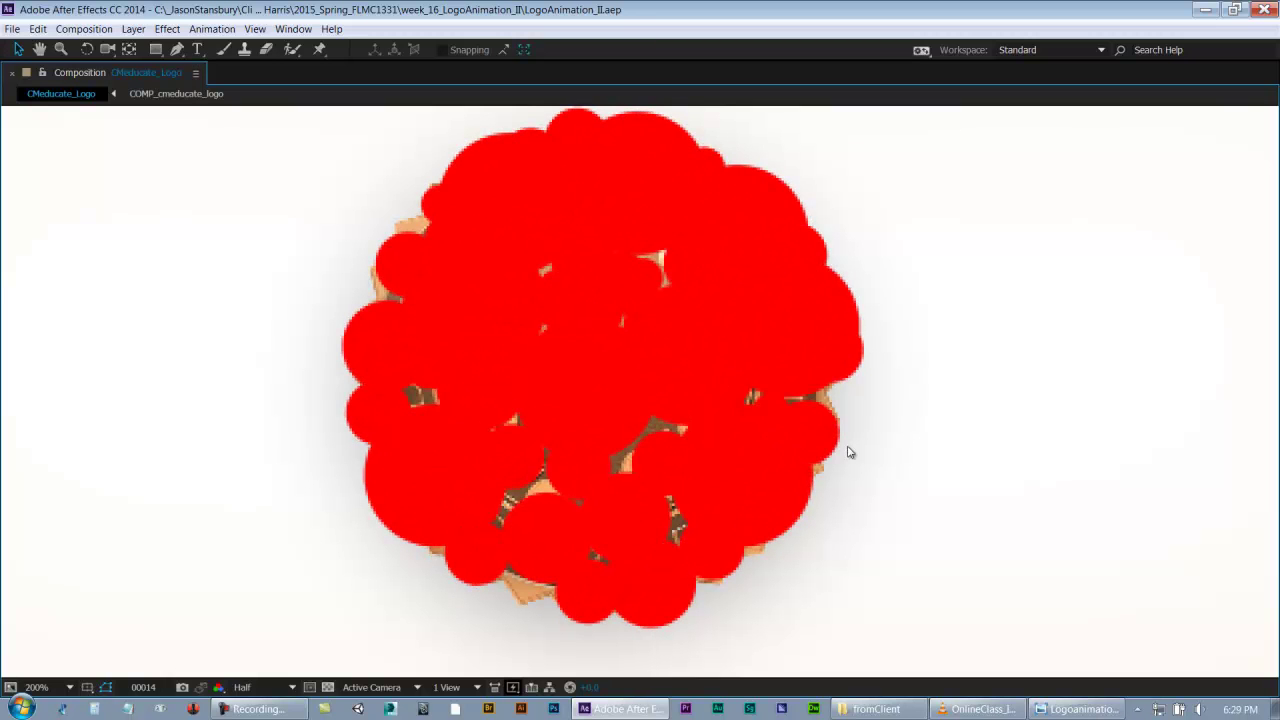
click(878, 451)
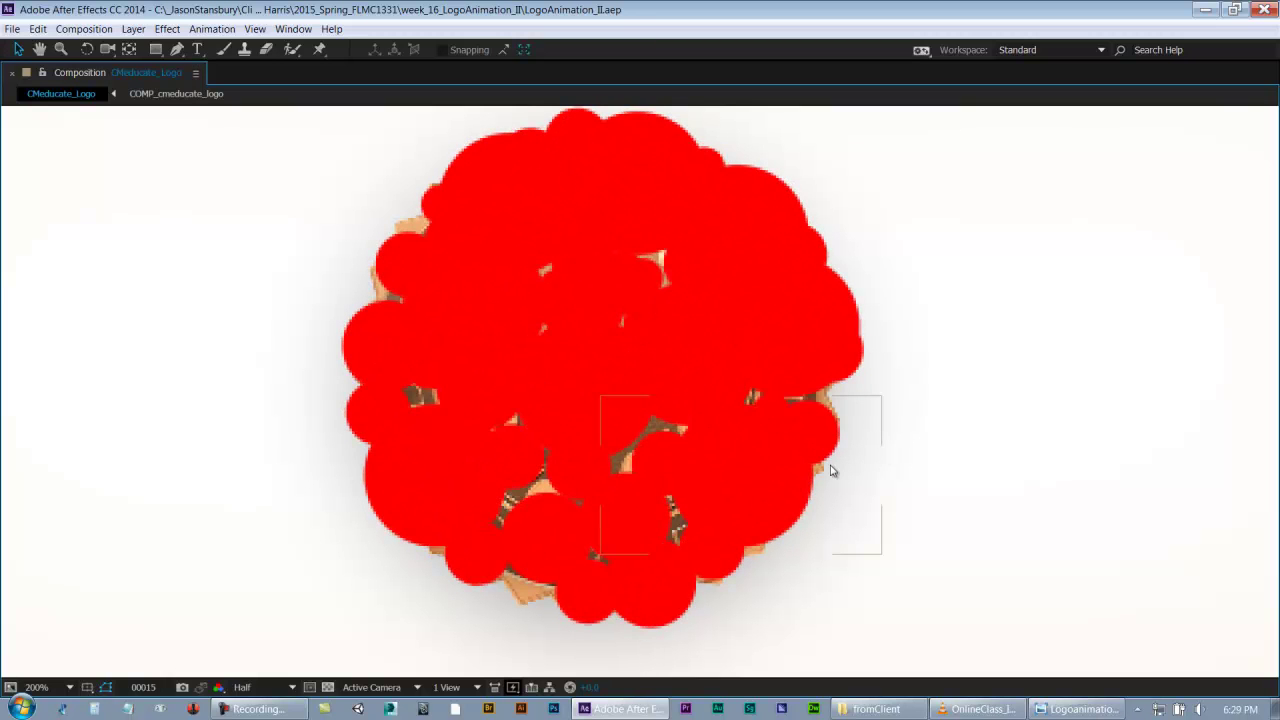
key(space)
key(space)
key(grave)
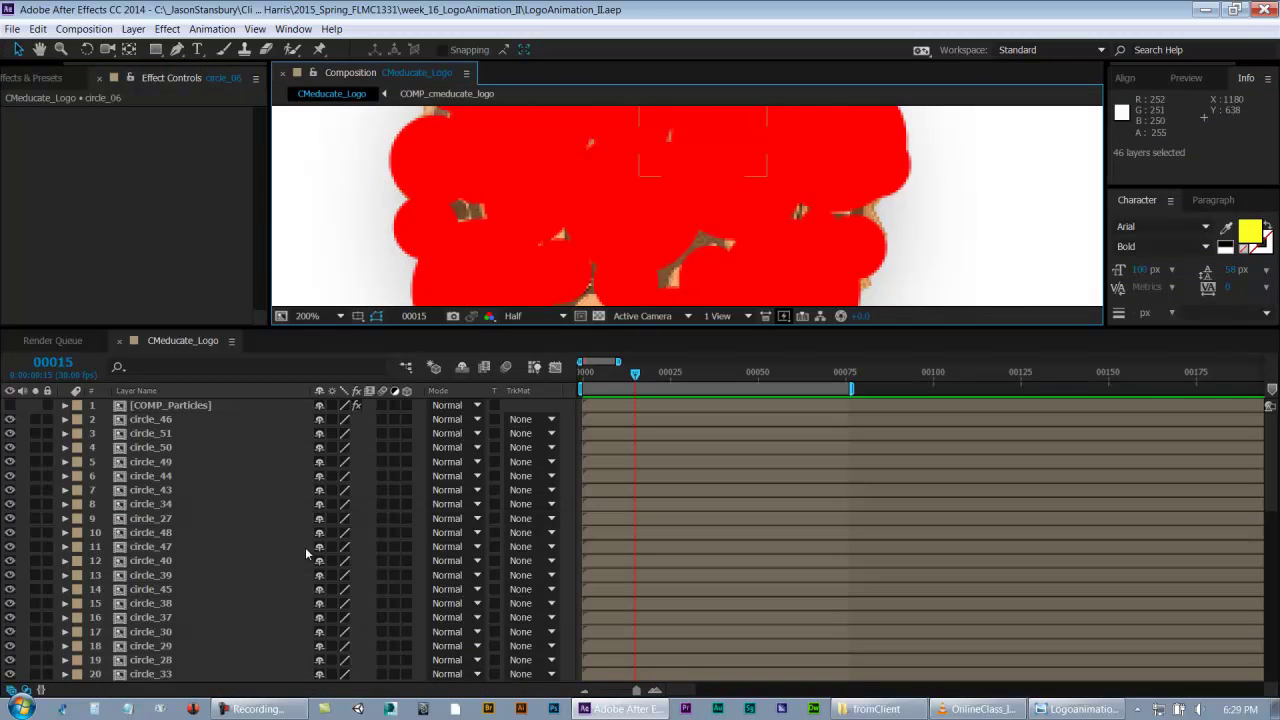
key(ctrl+s)
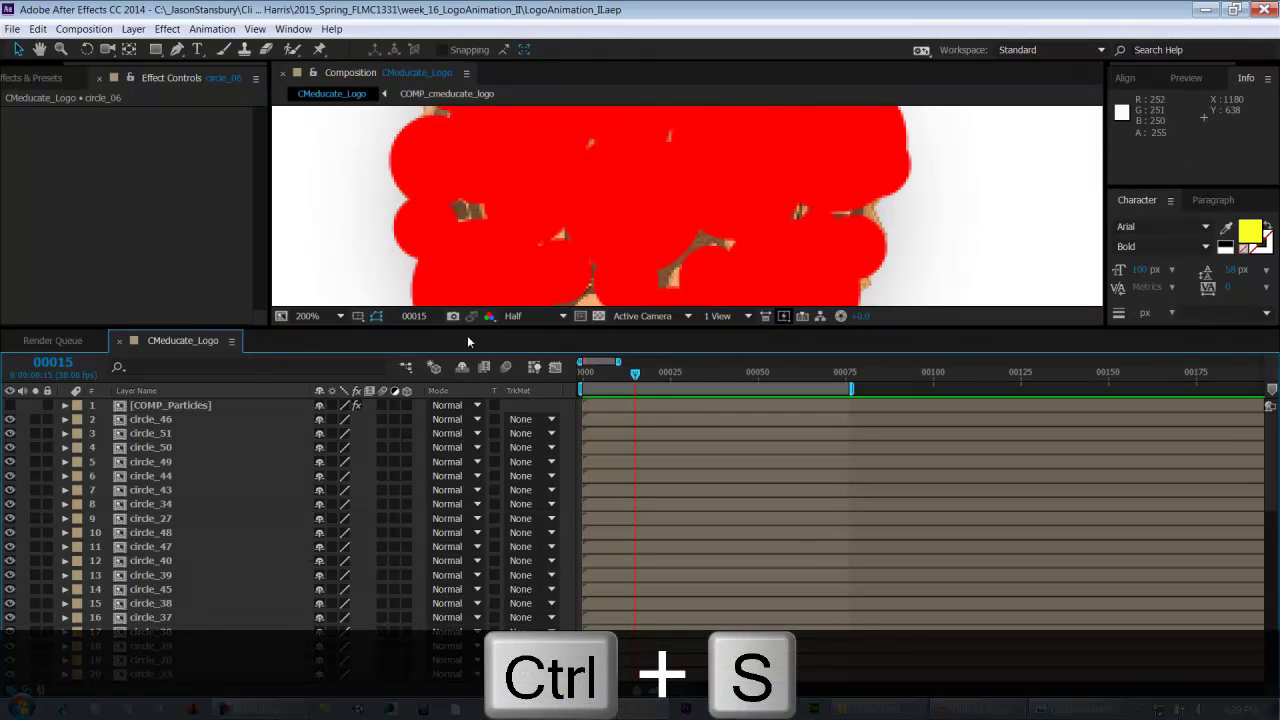
key(grave)
key(space)
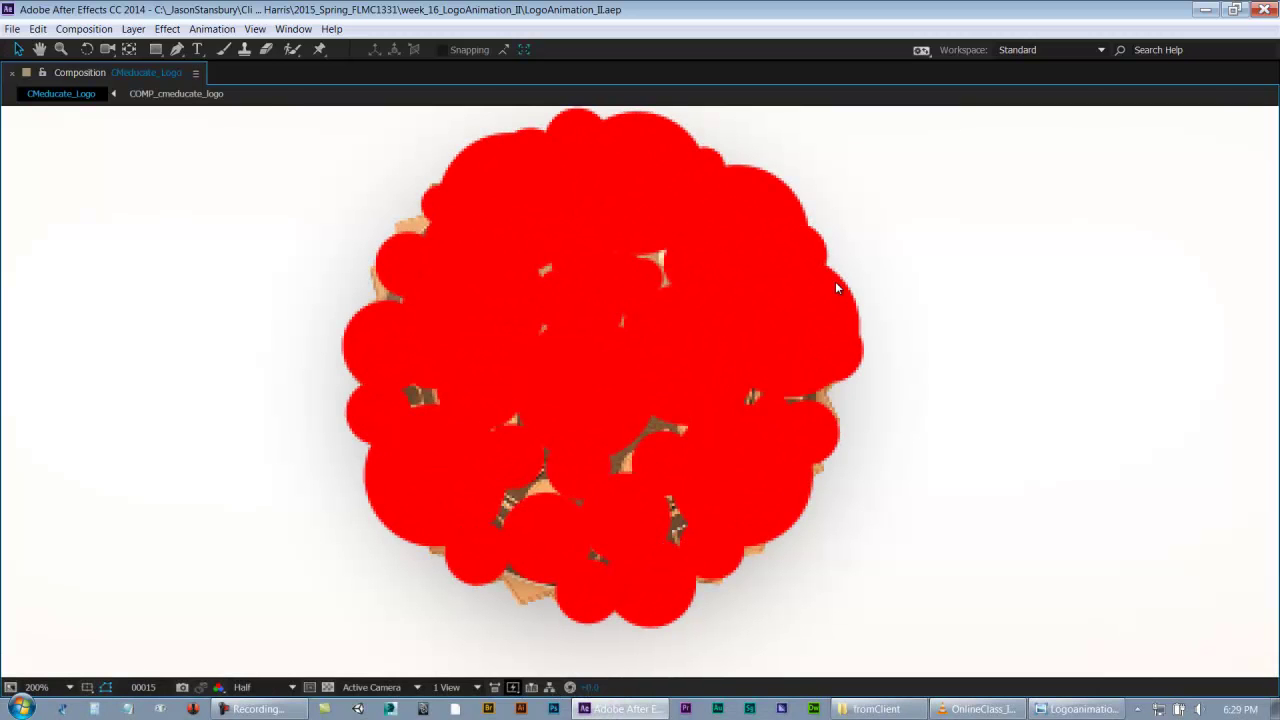
key(grave)
- Save the project and select all circle layers from circle_02 up through circle_46, leaving circle_01 out
scroll(185, 636, down, 6)
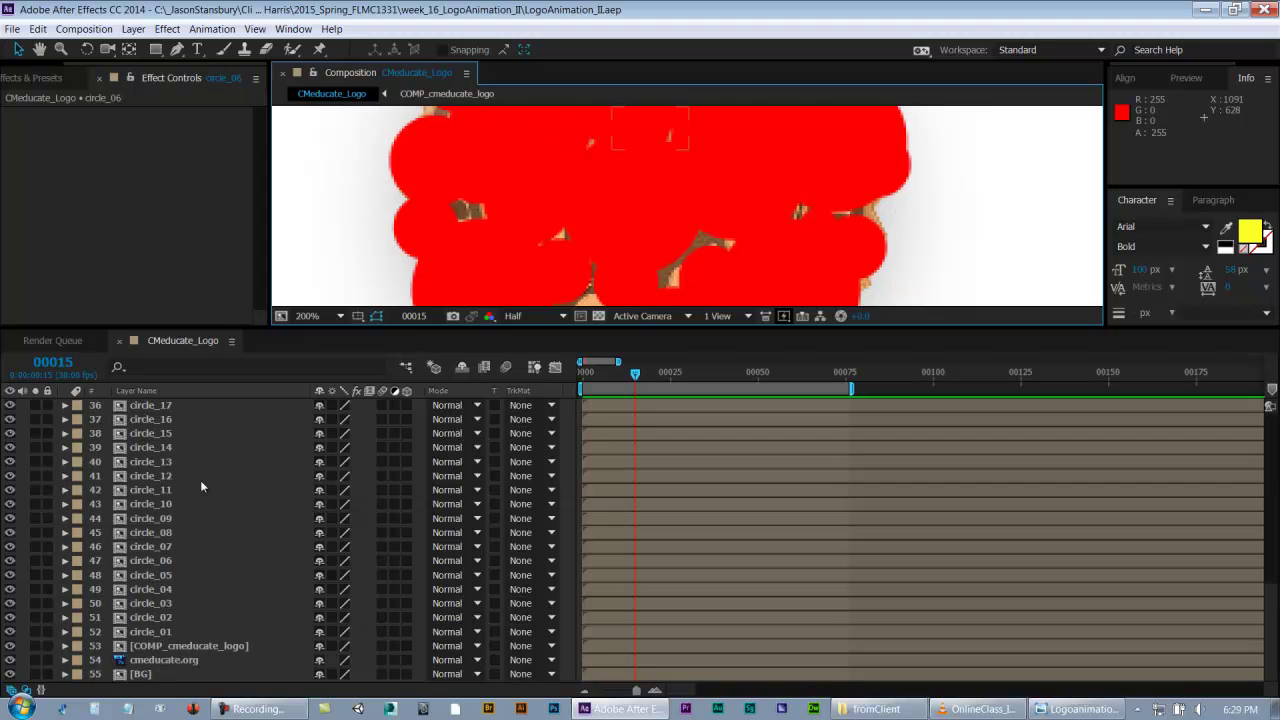
click(161, 632)
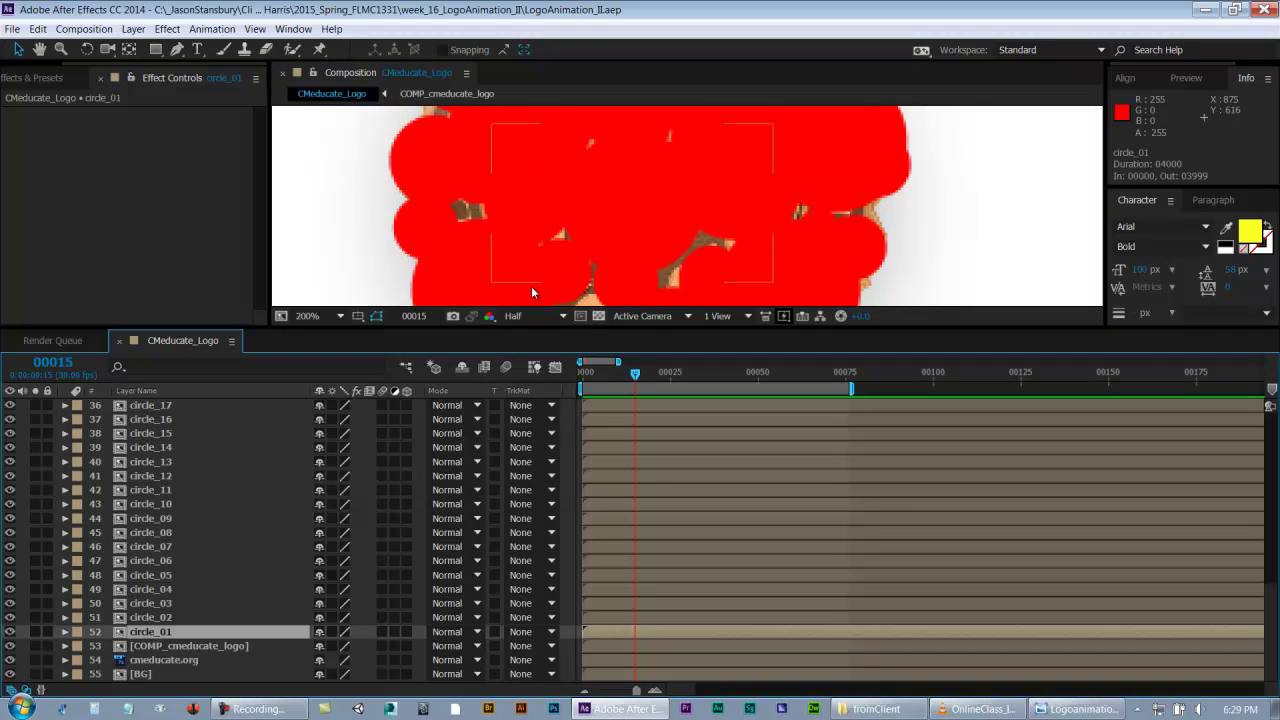
key(ctrl+s)
scroll(151, 488, up, 8)
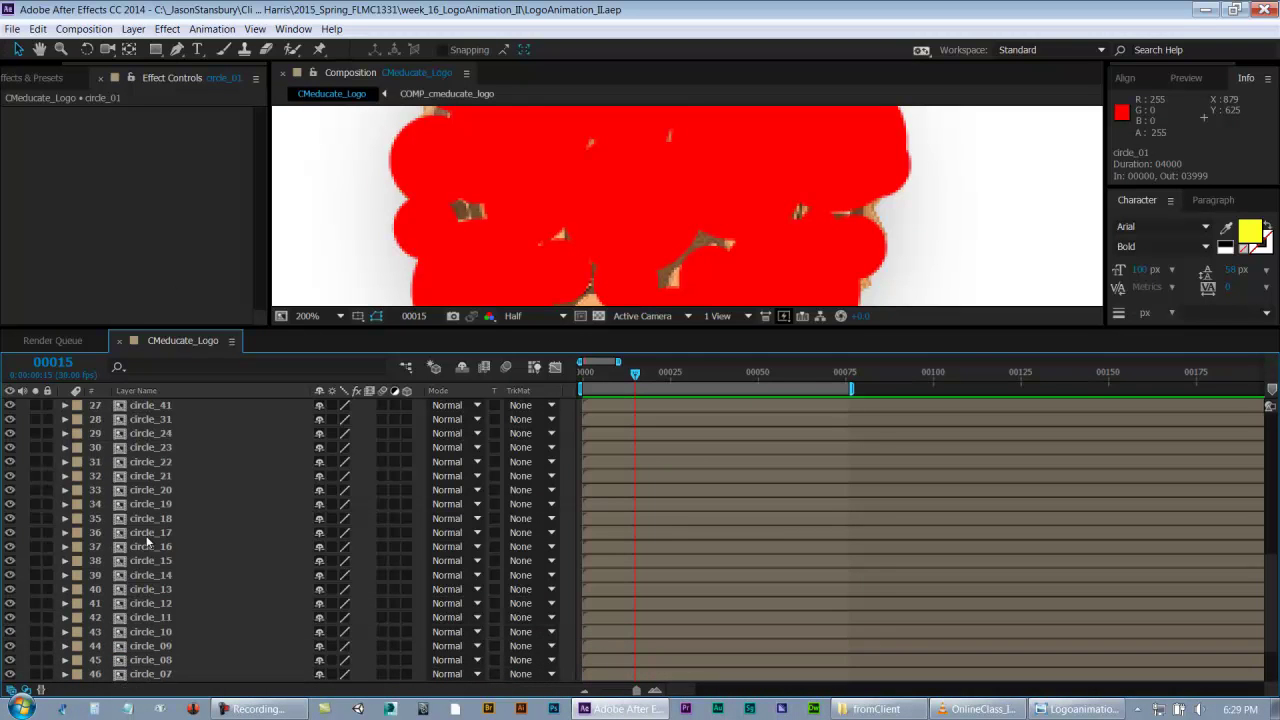
scroll(160, 555, down, 8)
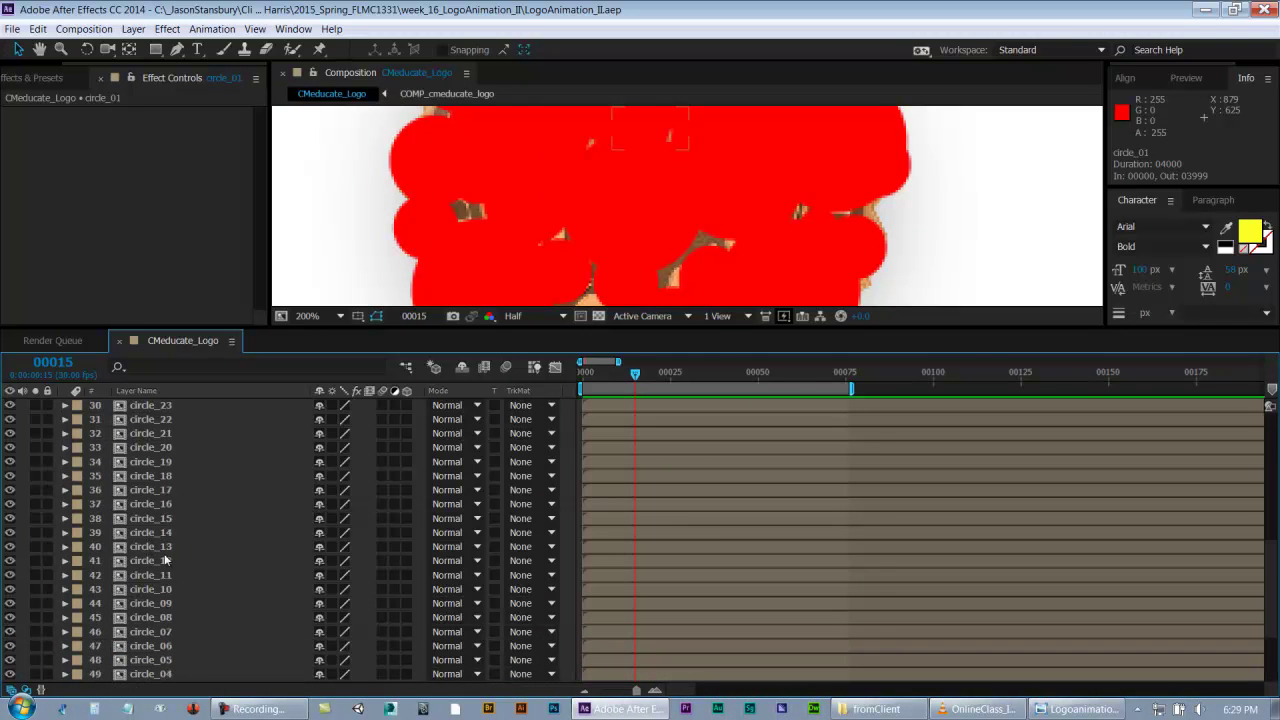
click(598, 615)
click(177, 632)
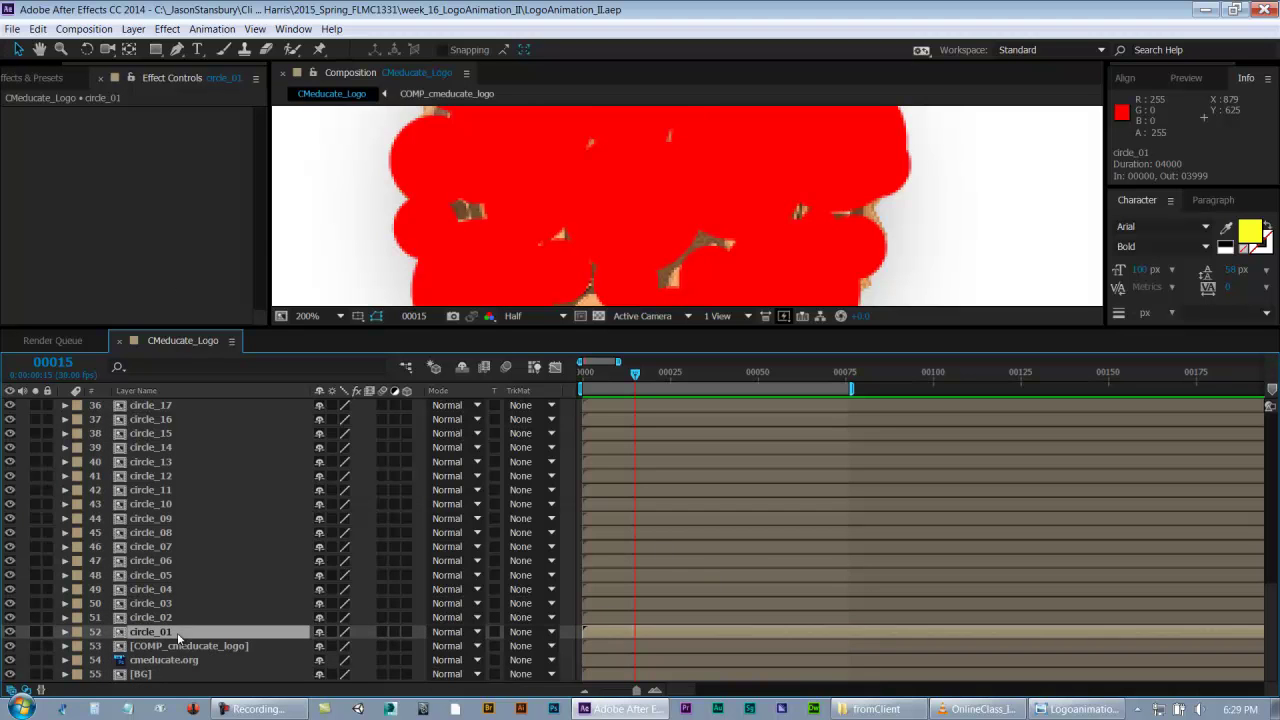
scroll(177, 632, up, 10)
shift+click(206, 417)
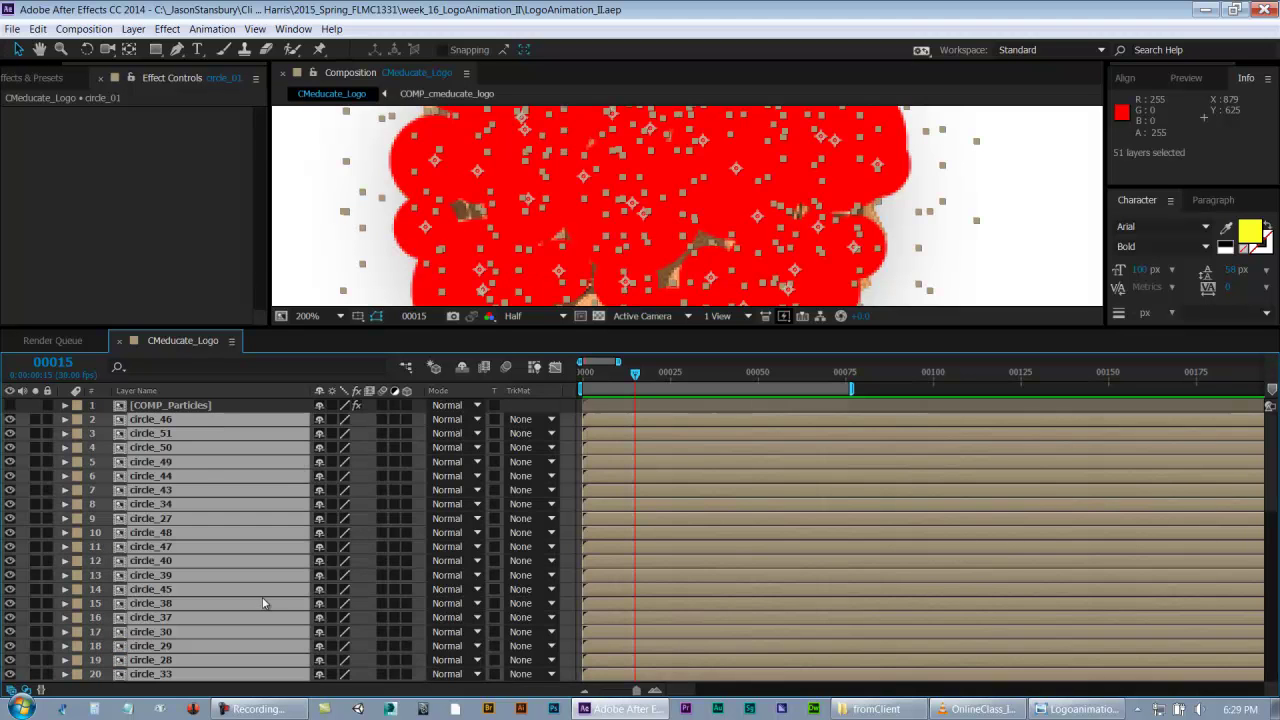
scroll(261, 600, down, 12)
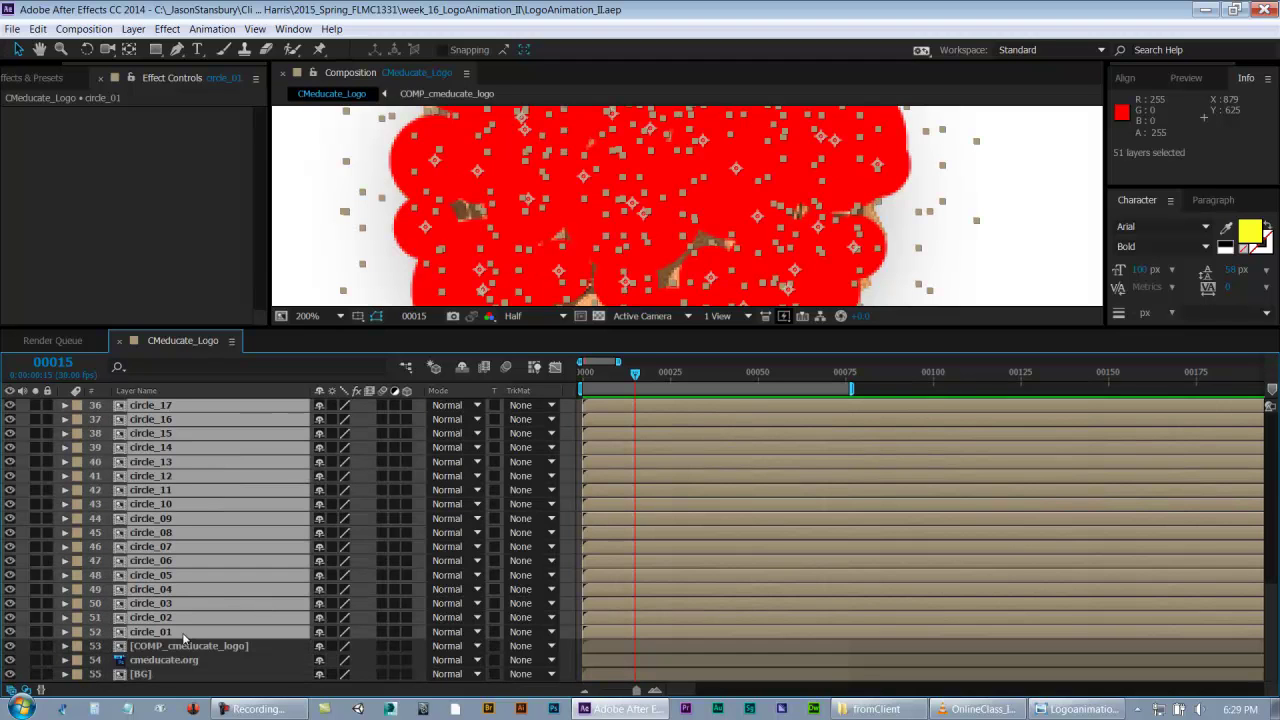
ctrl+click(185, 634)
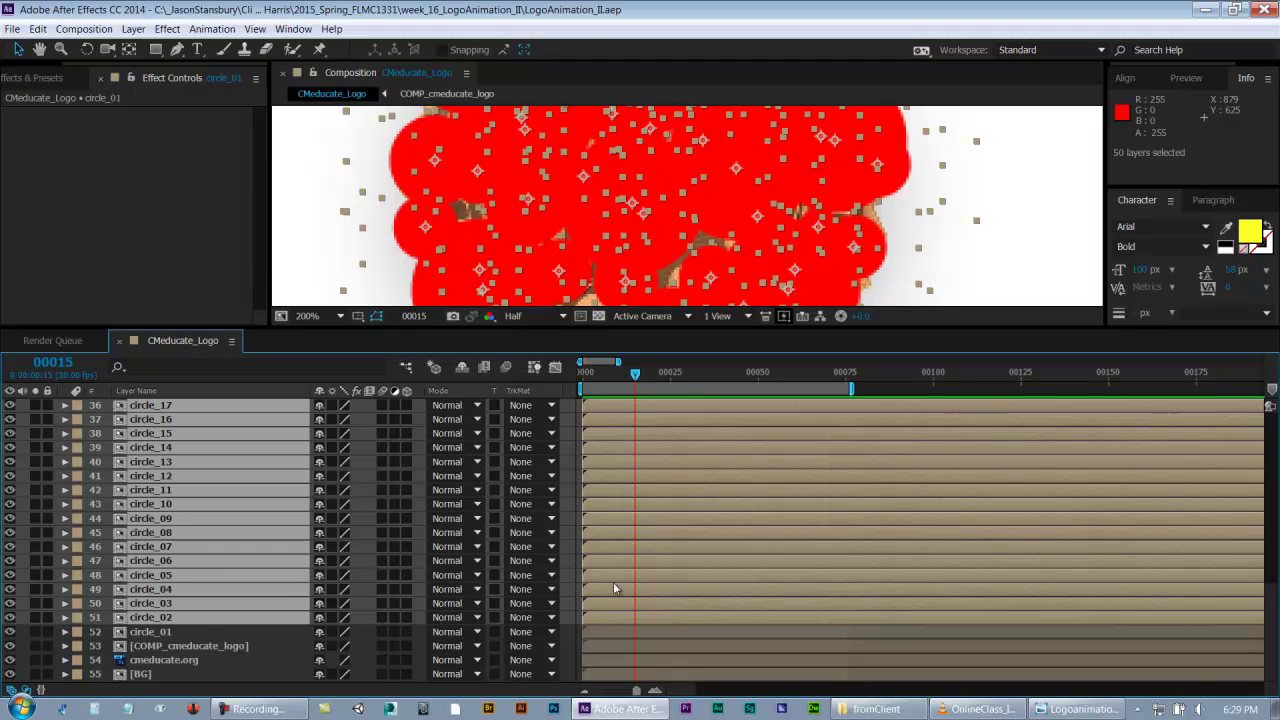
- Shift the selected circle layers two frames later in time so they start at frame 2
drag(601, 616, 606, 616)
key(equal)
key(Home)
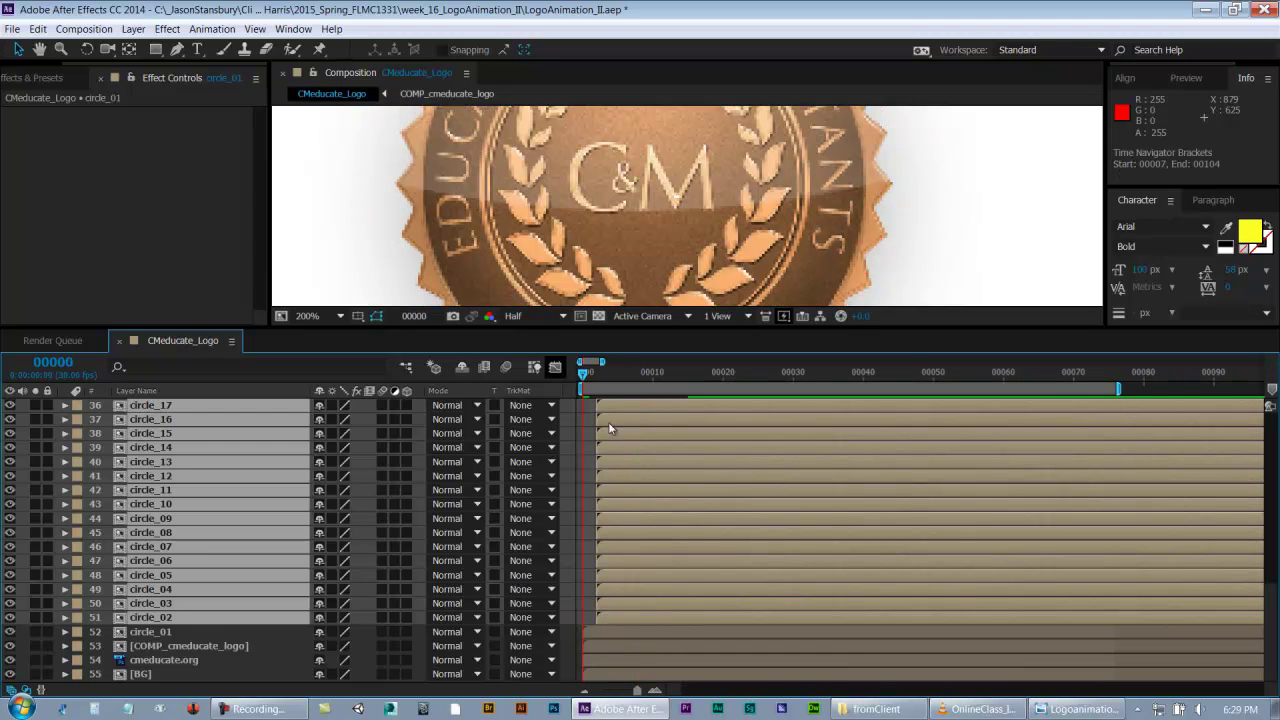
mouse_move(616, 618)
mouse_down()
mouse_move(641, 622)
mouse_move(595, 621)
mouse_move(617, 625)
mouse_up()
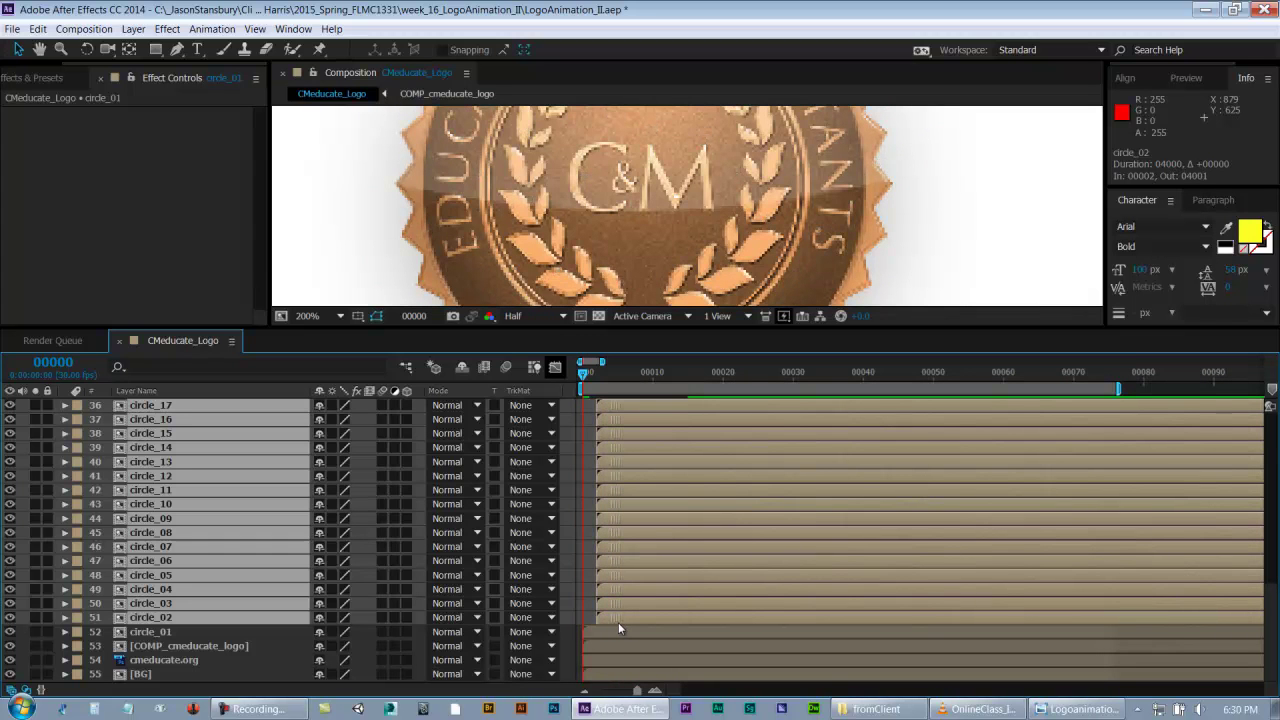
- Stagger circle_03 through circle_16 upward in the stack, offsetting each layer's start two frames after the layer below it
ctrl+click(620, 618)
drag(631, 607, 808, 421)
ctrl+click(642, 603)
ctrl+click(662, 589)
ctrl+click(678, 578)
ctrl+click(691, 558)
ctrl+click(705, 546)
ctrl+click(717, 531)
ctrl+click(728, 518)
ctrl+click(742, 503)
ctrl+click(756, 489)
ctrl+click(771, 475)
ctrl+click(781, 462)
ctrl+click(789, 448)
ctrl+click(797, 434)
- Start circle_17 at frame 32, and move circle_18 with all circle layers above it to start at frame 35
scroll(800, 460, up, 3)
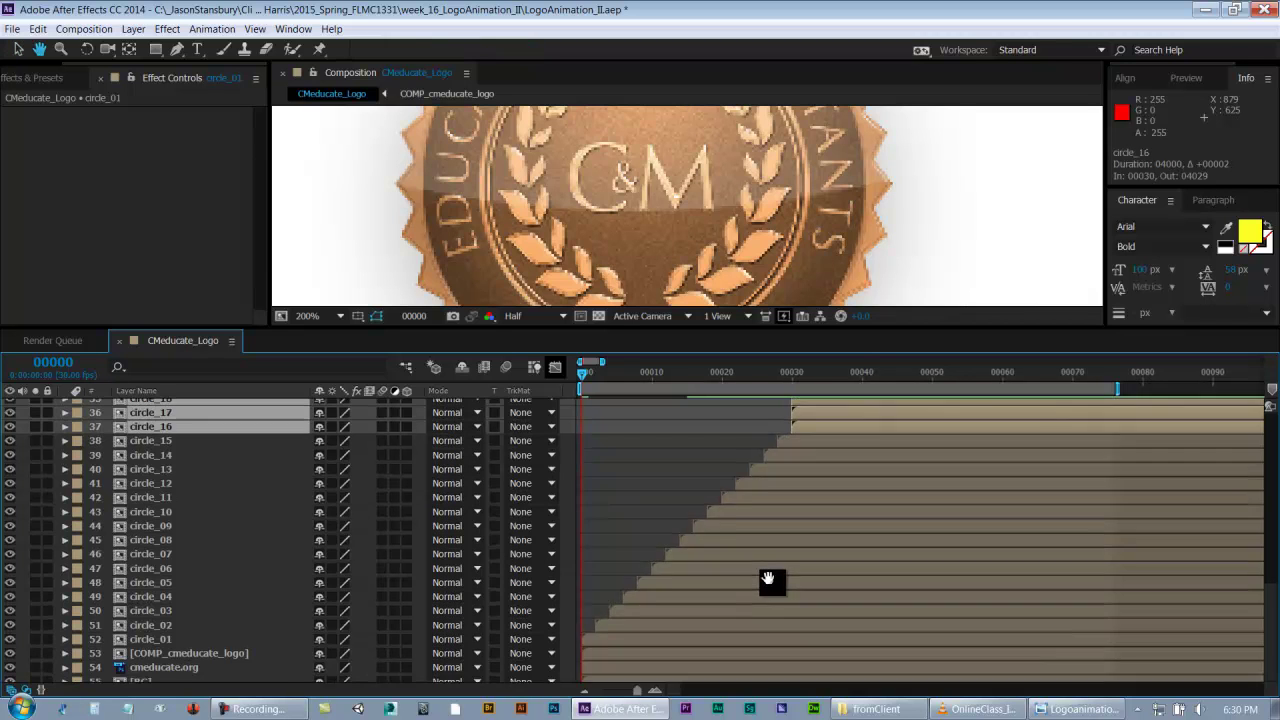
ctrl+click(796, 484)
drag(812, 468, 814, 468)
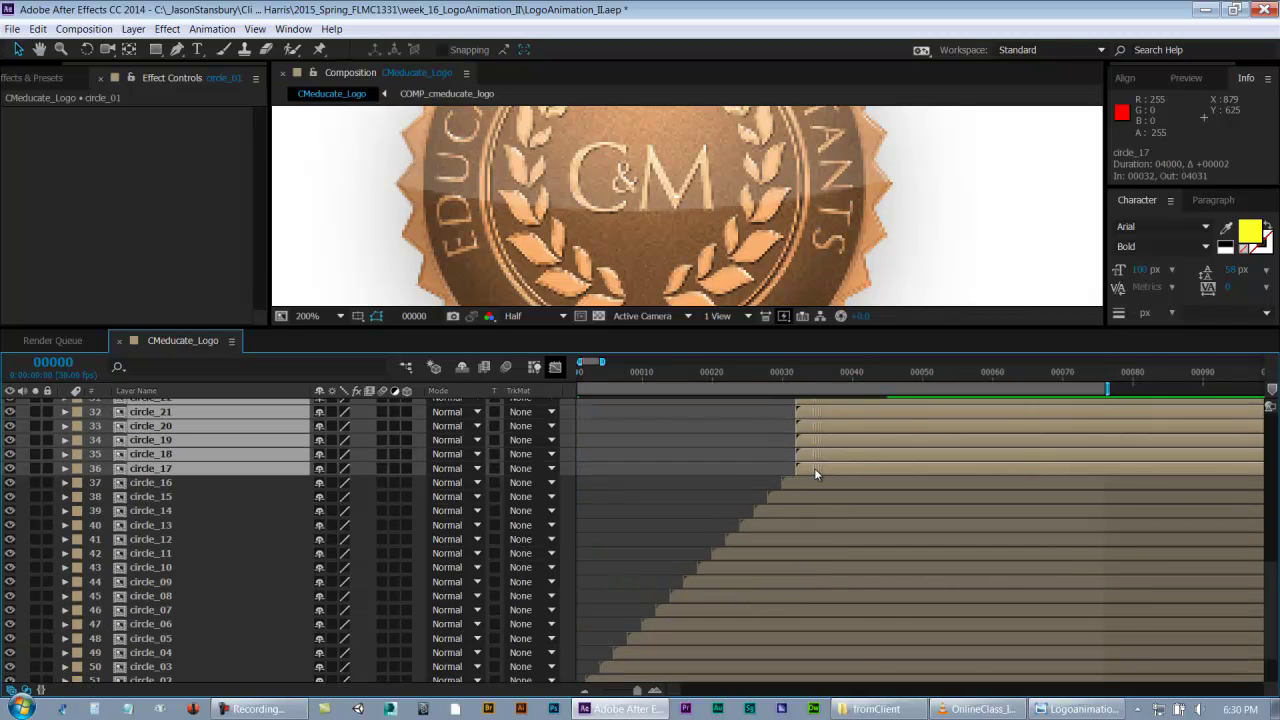
ctrl+click(814, 468)
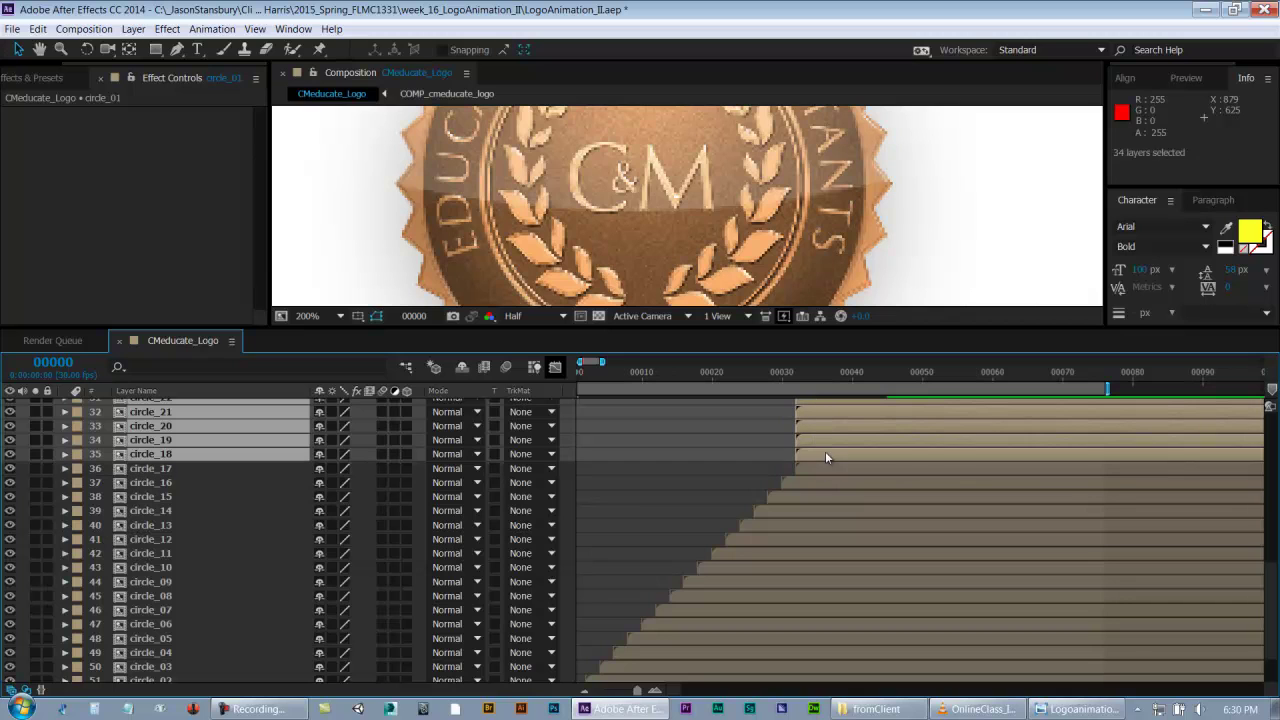
drag(823, 455, 844, 451)
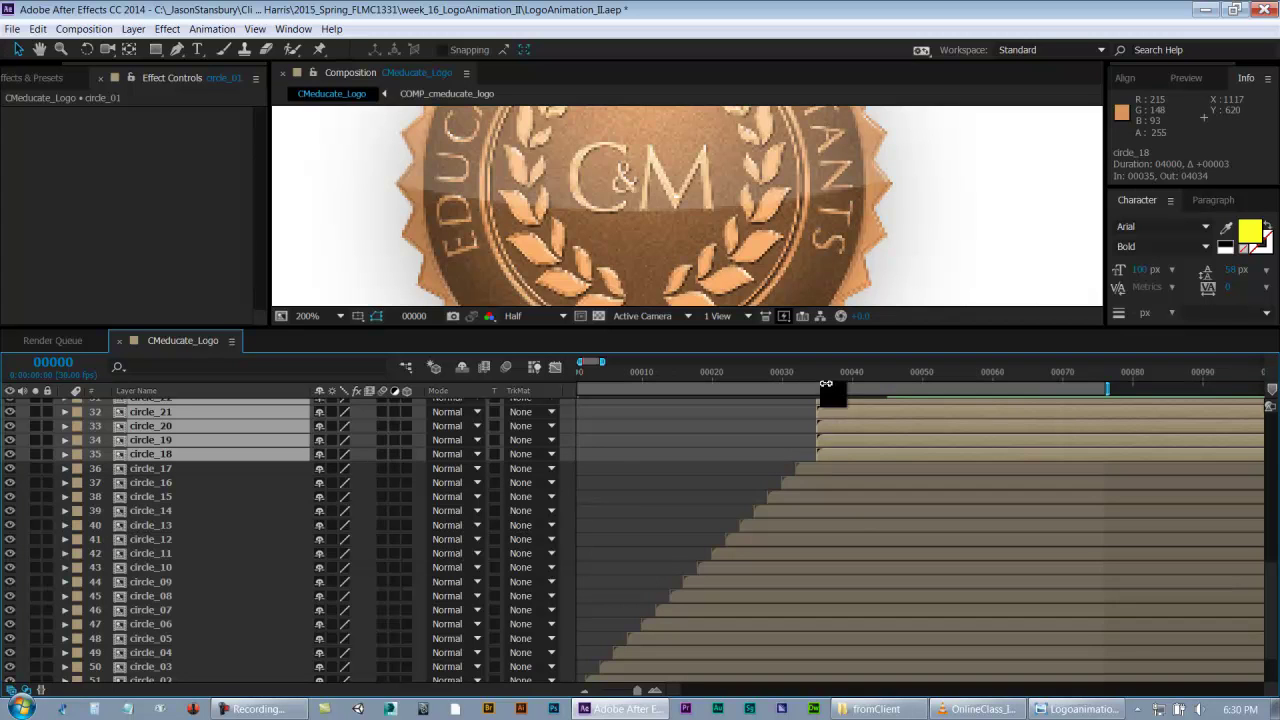
- Preview the staggered circle animation in the enlarged composition view and return to the timeline
key(grave)
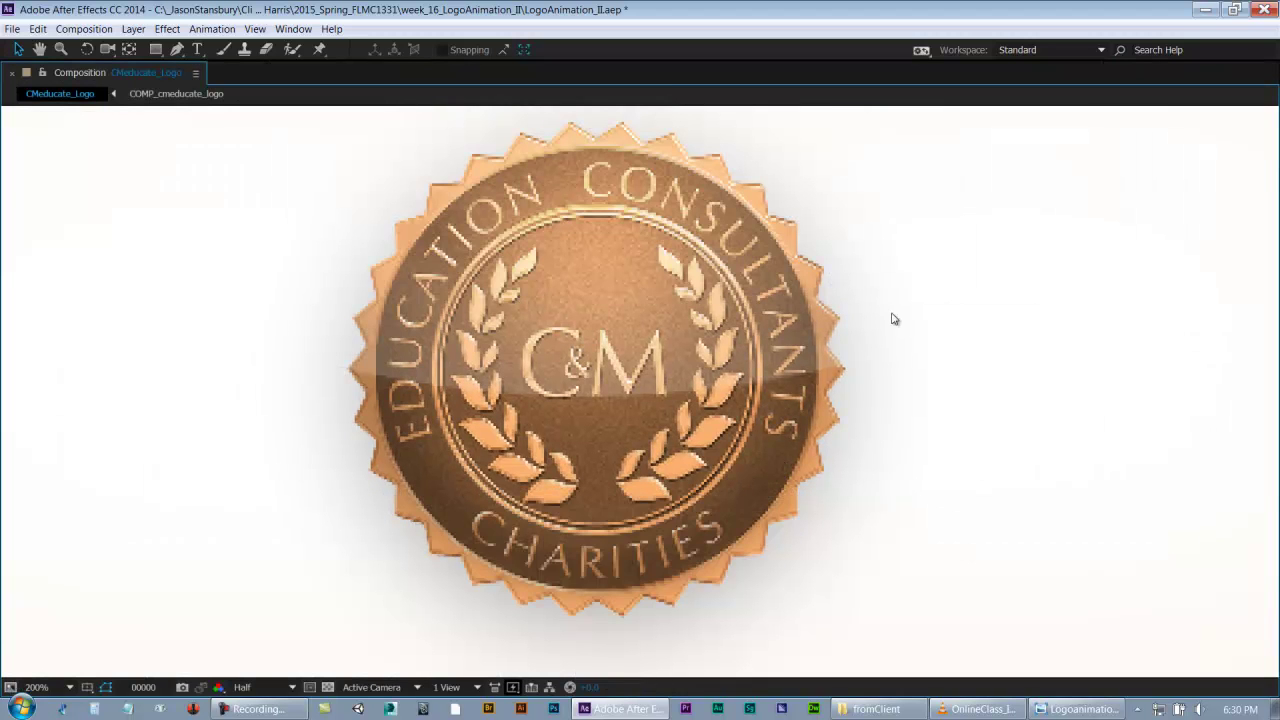
key(space)
key(grave)
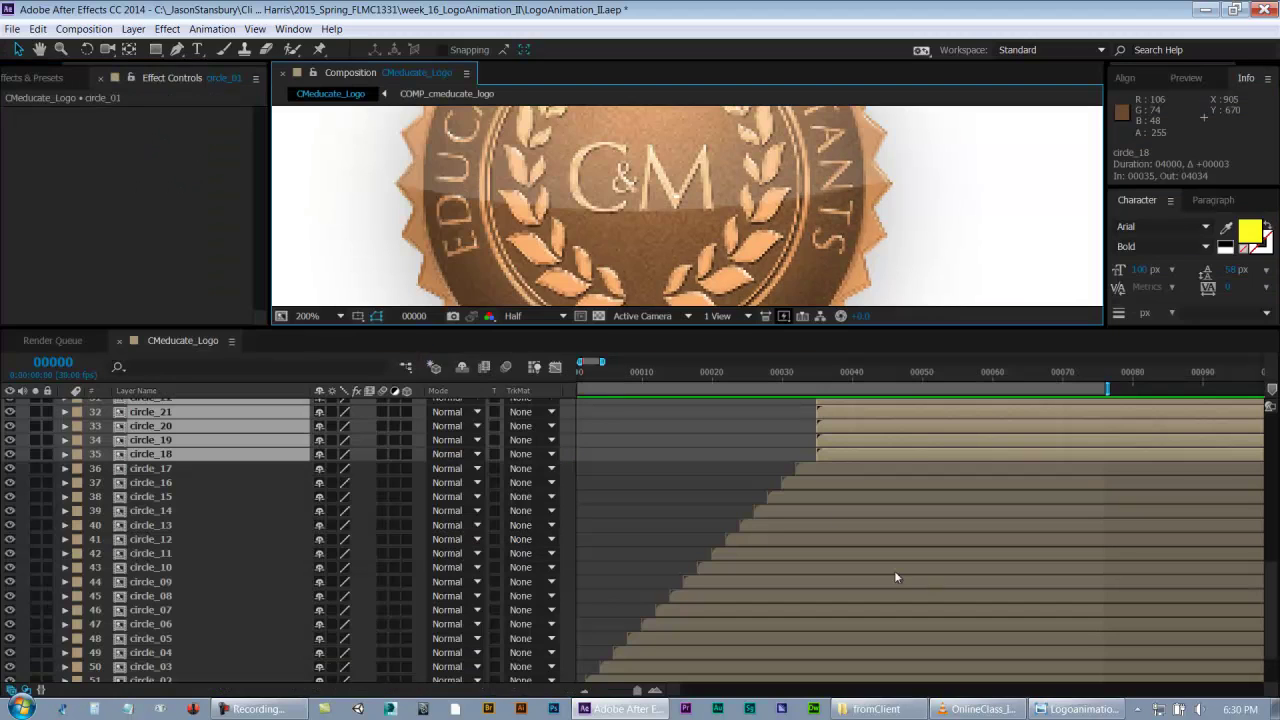
- Tighten the stagger from circle_18 down to circle_09 by moving the layers earlier, with starts one frame apart
drag(829, 456, 701, 599)
ctrl+click(806, 467)
ctrl+click(797, 480)
ctrl+click(785, 494)
ctrl+click(769, 507)
ctrl+click(751, 525)
ctrl+click(748, 536)
ctrl+click(738, 551)
ctrl+click(713, 566)
ctrl+click(697, 582)
ctrl+click(699, 592)
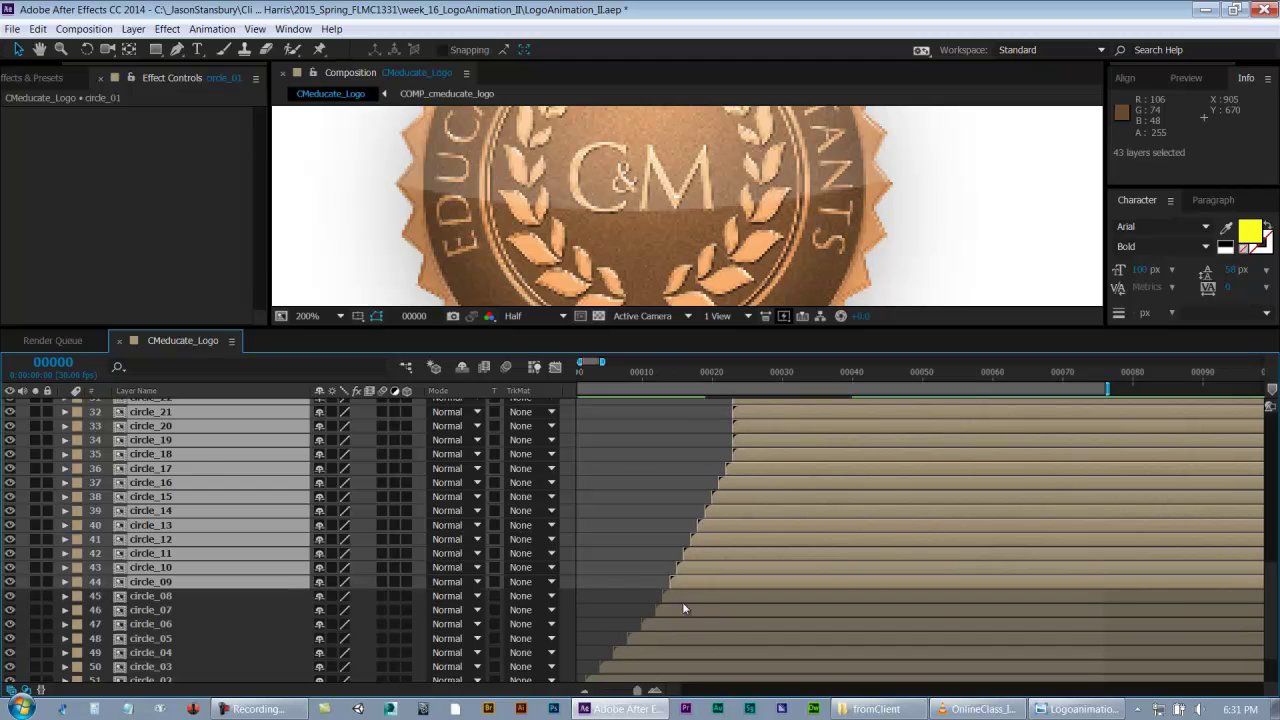
- Continue the one-frame stagger from circle_08 down to circle_04, pulling each layer and all circles above it earlier
ctrl+click(704, 614)
drag(704, 614, 664, 640)
ctrl+click(671, 629)
ctrl+click(662, 638)
ctrl+click(638, 652)
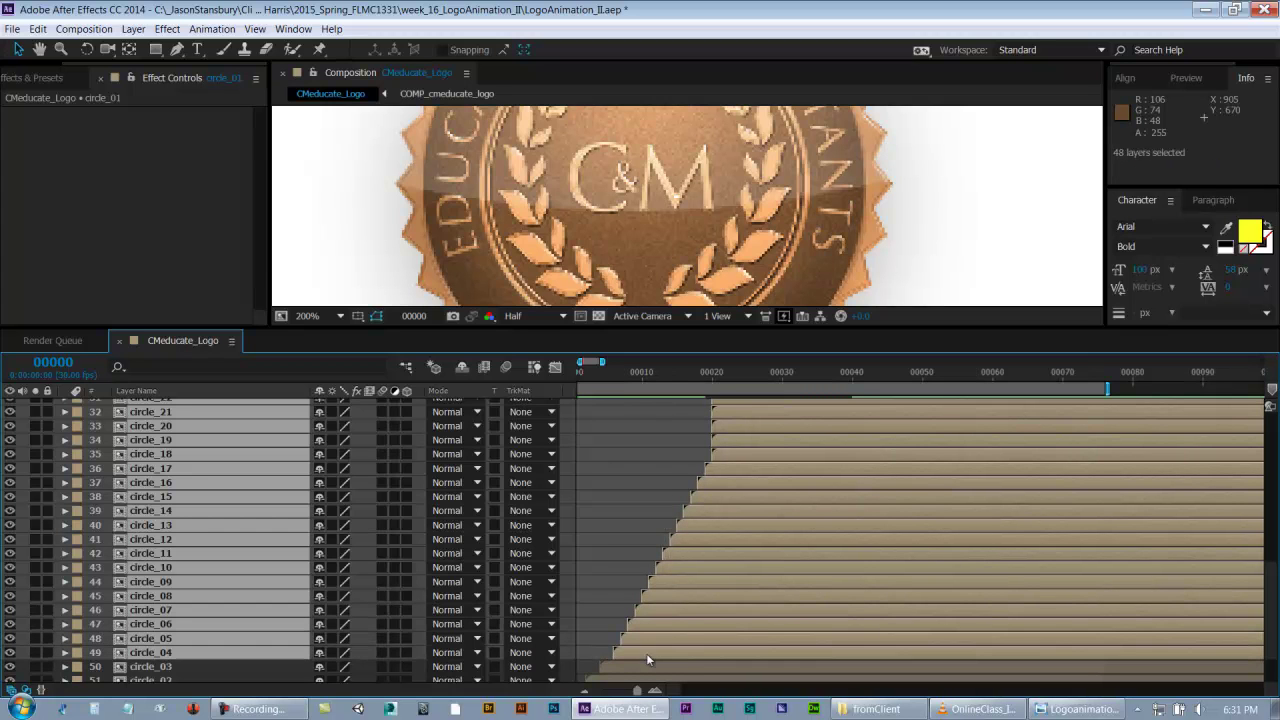
drag(653, 653, 650, 655)
ctrl+click(638, 655)
ctrl+click(637, 656)
- Shift circle_03 and then circle_02, with all circles above them, one frame earlier so circle_02 starts at frame 1
scroll(637, 661, down, 2)
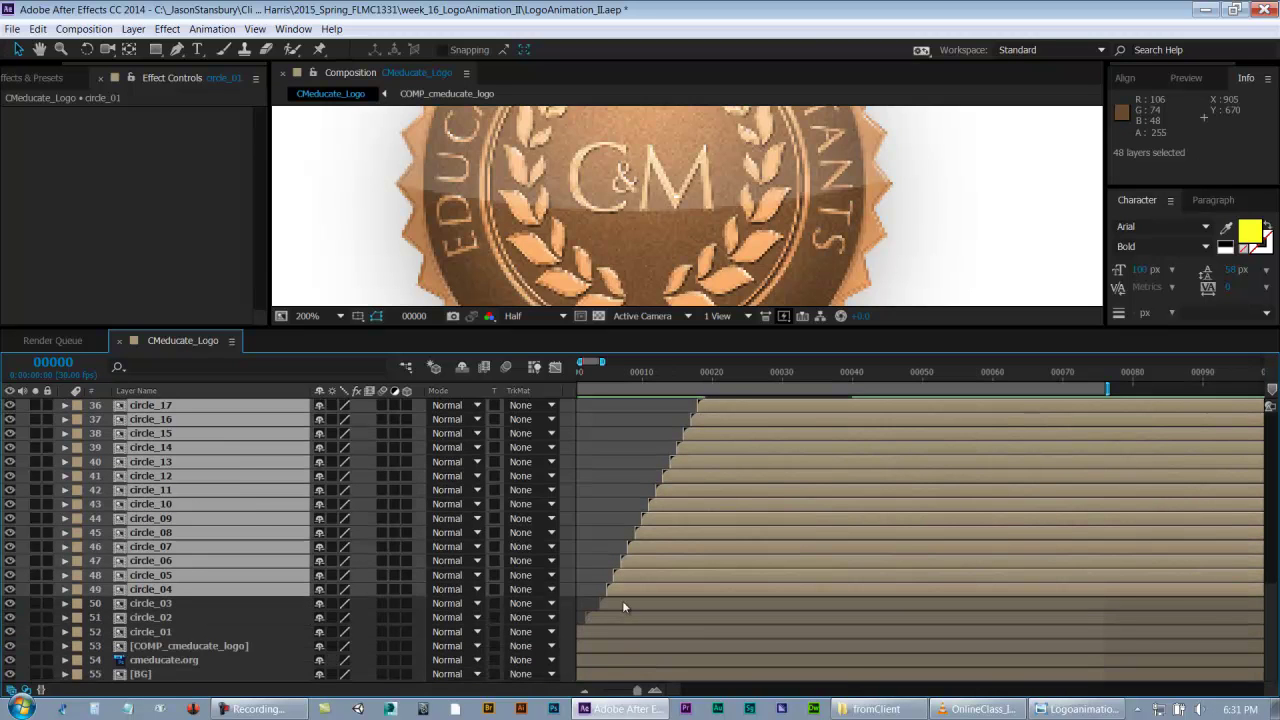
ctrl+click(622, 605)
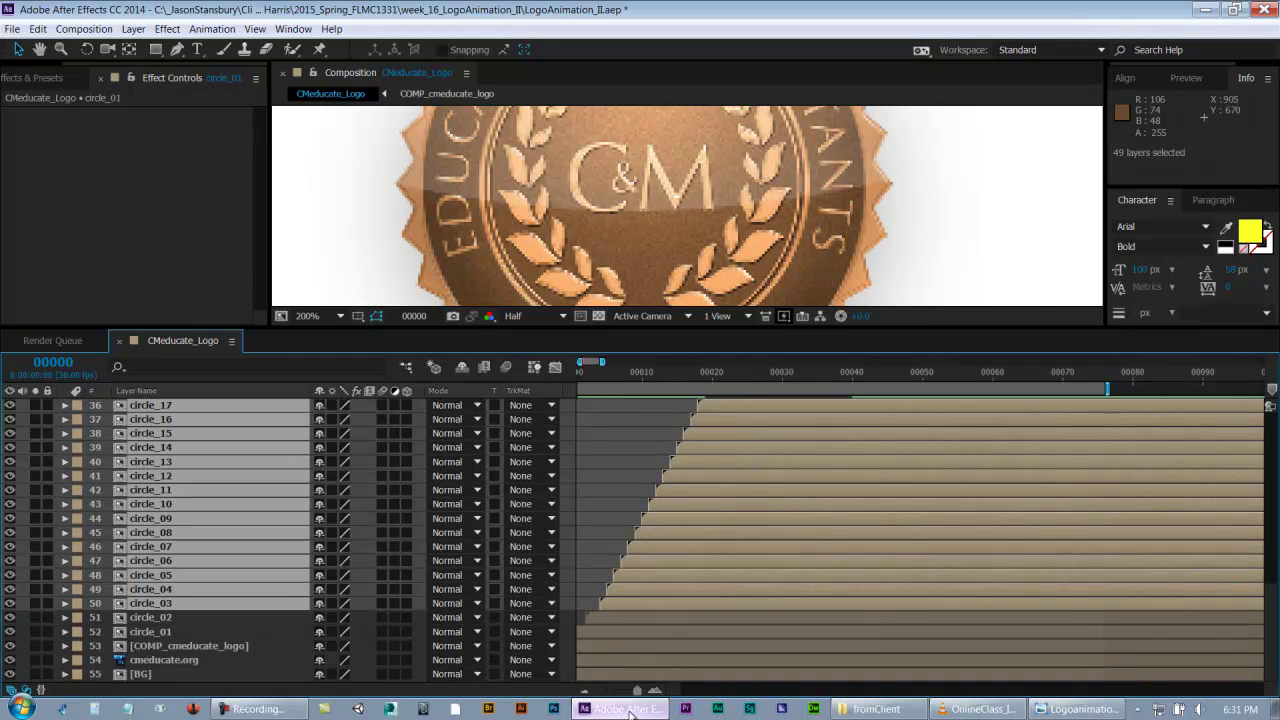
key(Home)
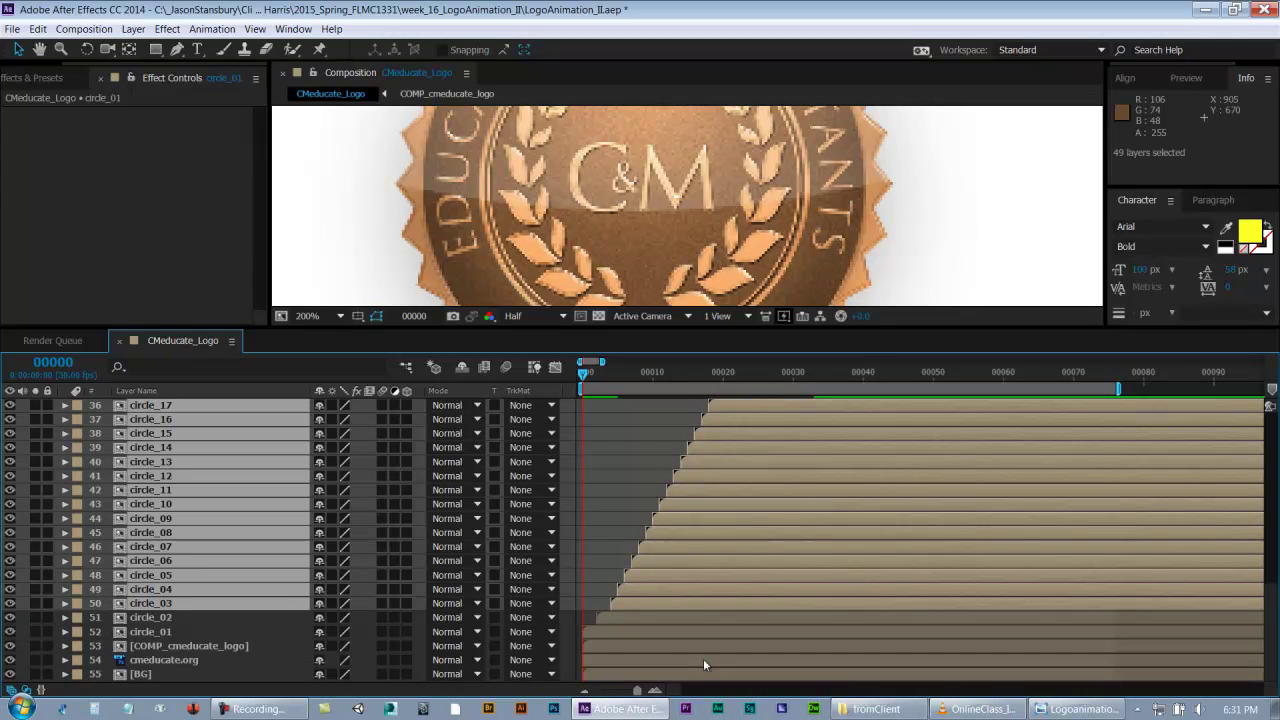
drag(628, 610, 623, 609)
ctrl+click(624, 615)
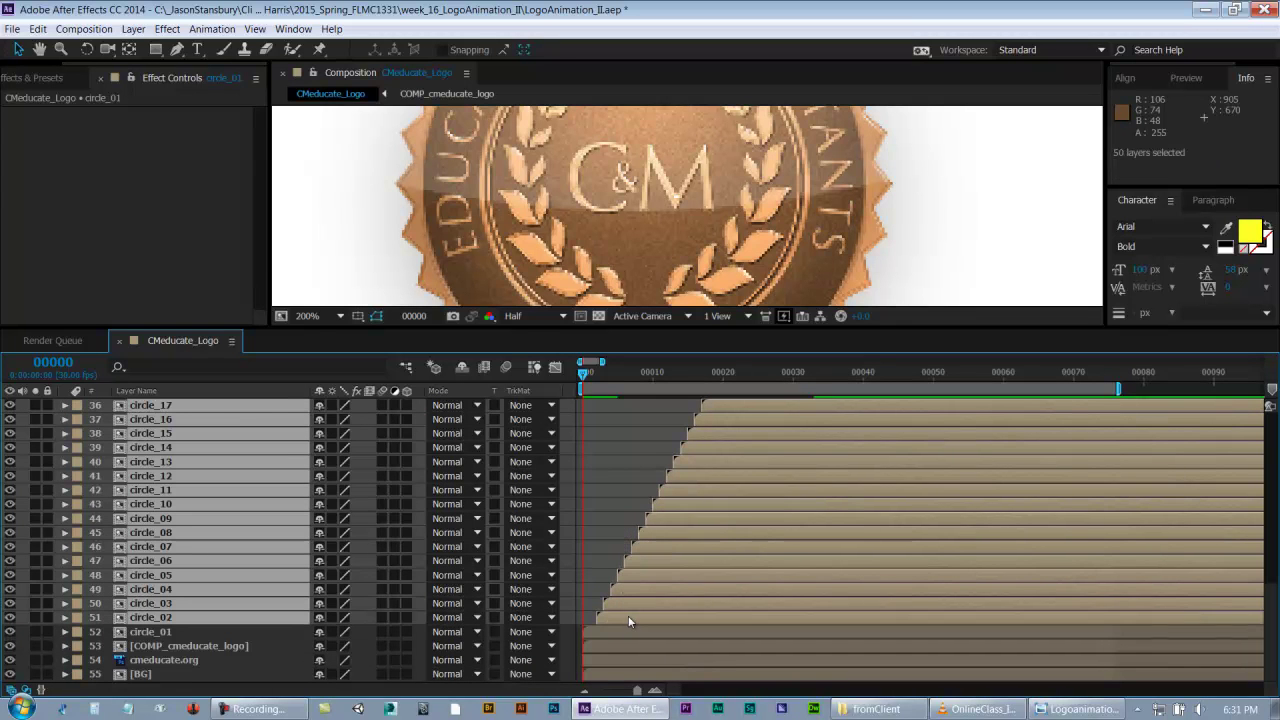
key(h)
drag(686, 486, 663, 629)
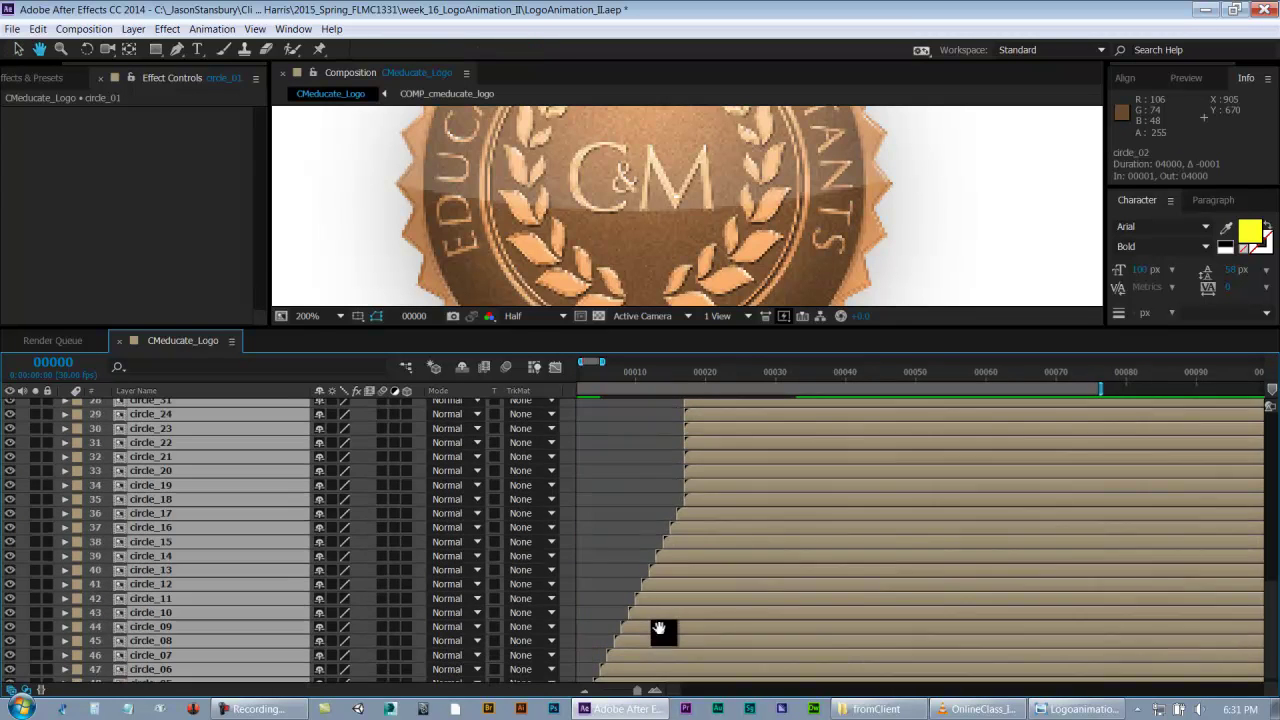
drag(681, 508, 662, 607)
key(v)
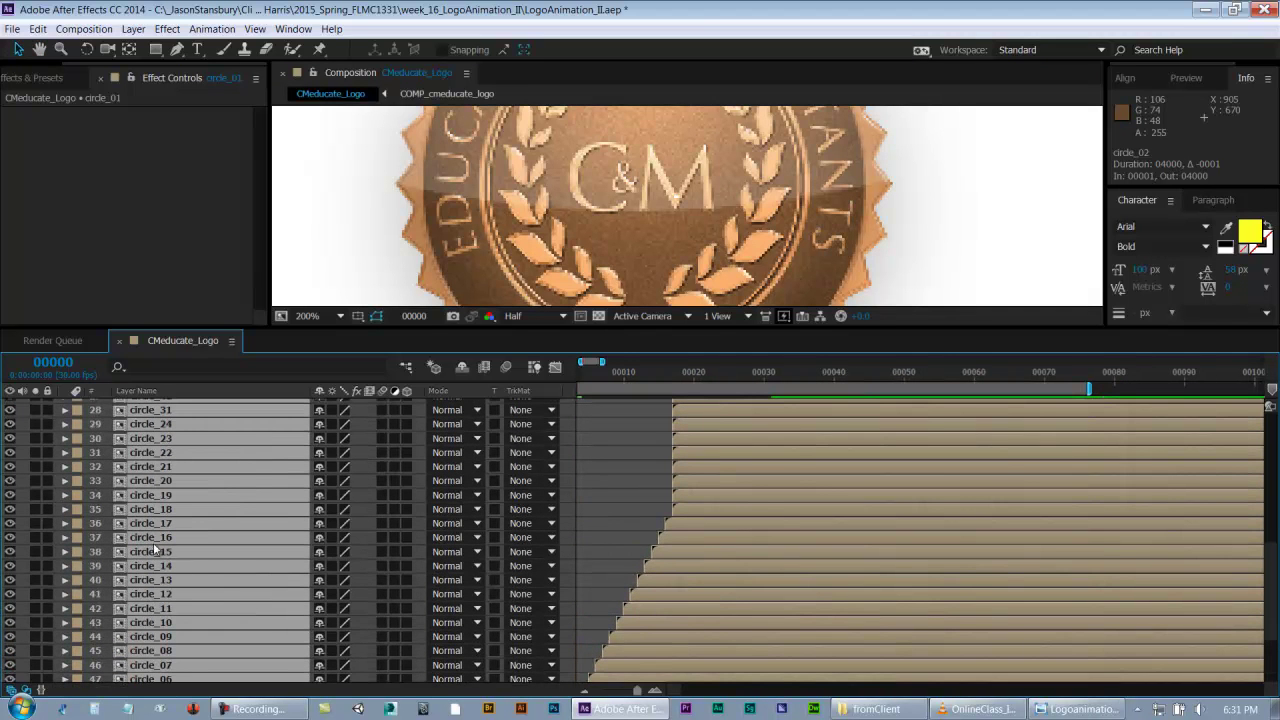
- Shift circle_19 and all circles above it one frame later so circle_19 starts at frame 18
key(F2)
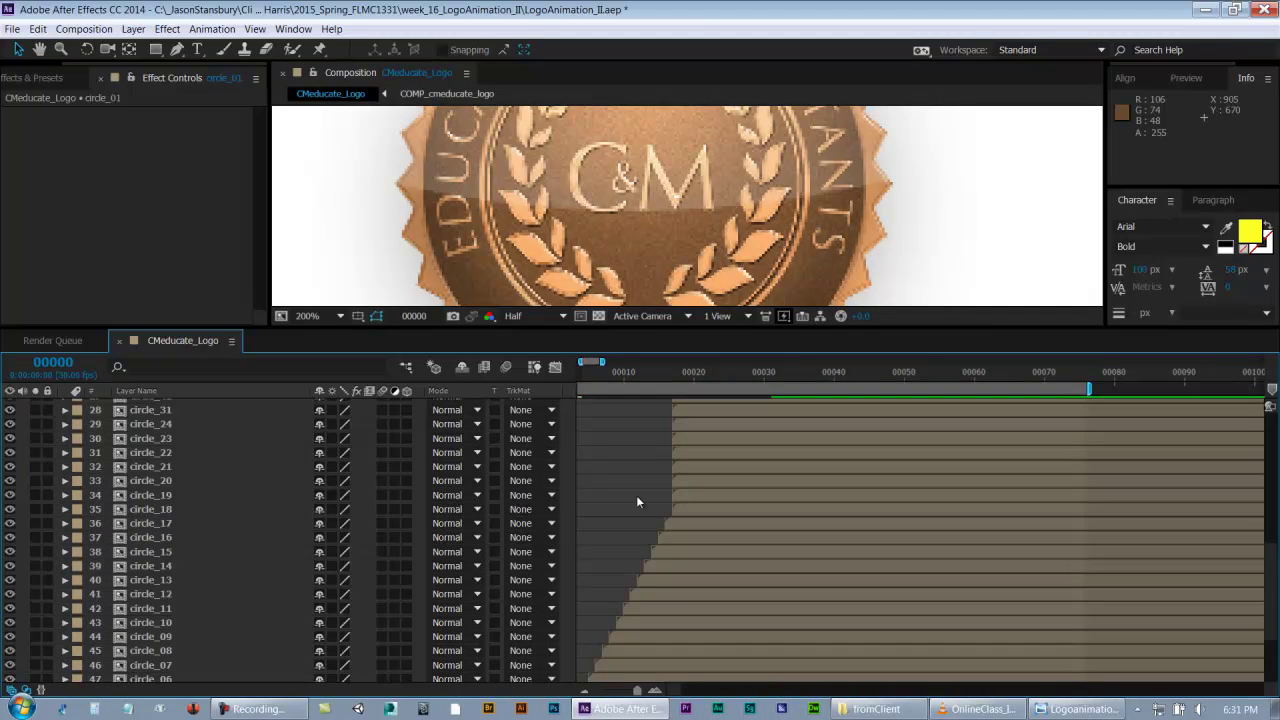
click(681, 507)
scroll(128, 656, up, 9)
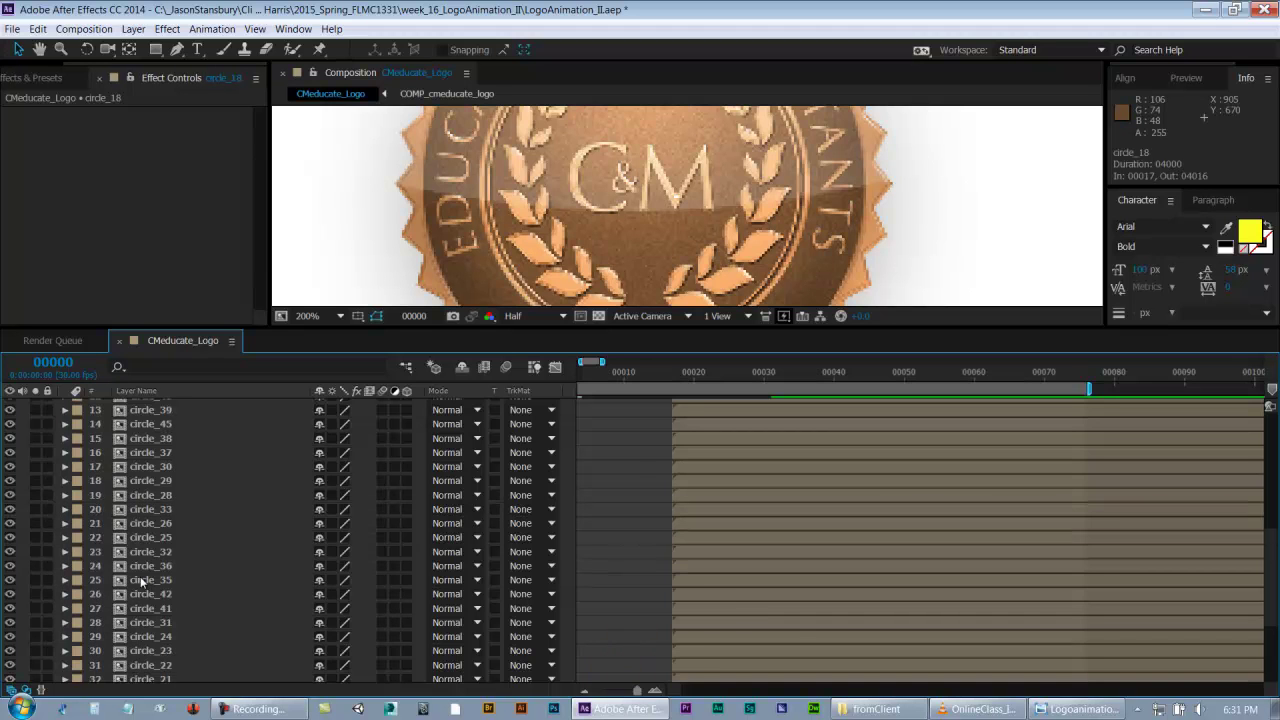
shift+click(190, 419)
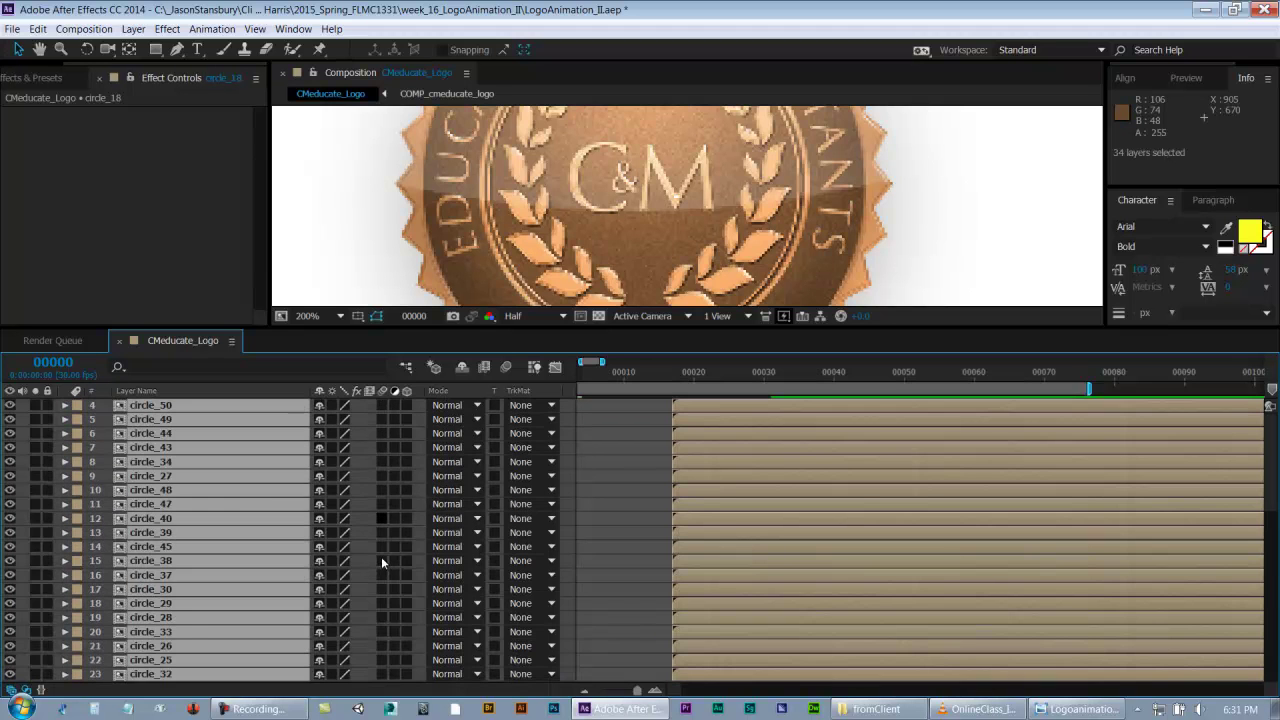
scroll(381, 557, down, 9)
ctrl+click(685, 502)
drag(696, 491, 934, 600)
key(=)
key(h)
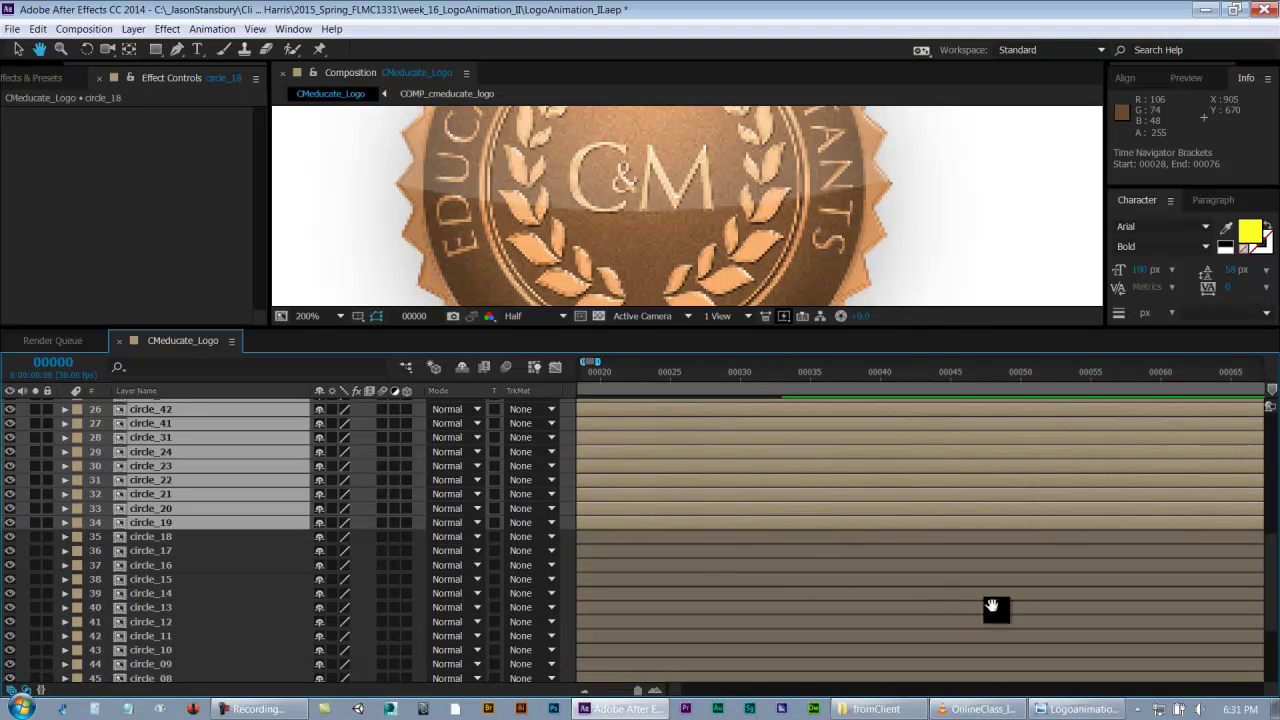
drag(729, 566, 763, 646)
key(v)
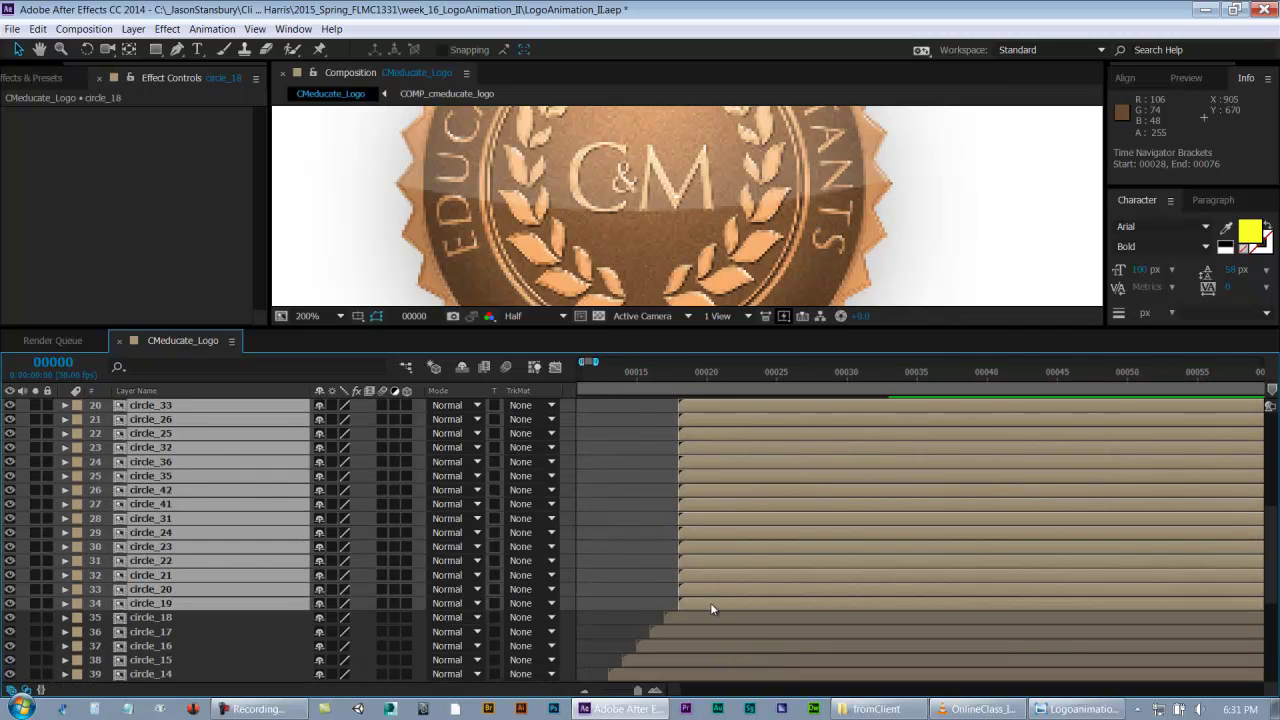
- Continue the one-frame stagger from circle_20 up to circle_41, moving each layer and all circles above it later
ctrl+click(710, 602)
drag(715, 590, 782, 508)
ctrl+click(729, 591)
ctrl+click(745, 574)
ctrl+click(756, 561)
ctrl+click(769, 546)
ctrl+click(783, 531)
ctrl+click(802, 518)
ctrl+click(815, 505)
- Extend the one-frame stagger from circle_42 up to circle_28 so circle_28 starts at frame 33
ctrl+click(736, 542)
ctrl+click(756, 529)
ctrl+click(772, 514)
ctrl+click(720, 562)
ctrl+click(736, 548)
ctrl+click(756, 534)
ctrl+click(770, 518)
ctrl+click(781, 505)
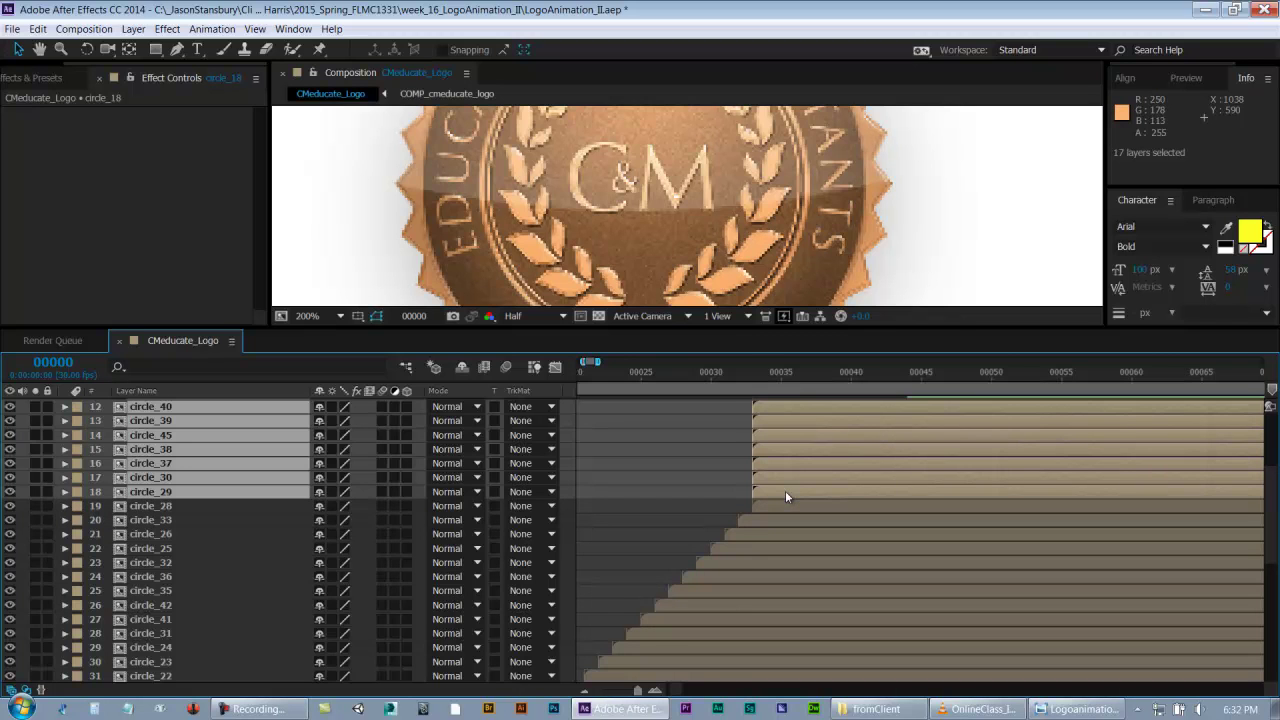
- Stagger circle_29 up to circle_43 one frame apart, delaying each with all circles above it, so circle_43 starts at frame 45
drag(786, 492, 820, 462)
ctrl+click(788, 493)
ctrl+click(812, 478)
ctrl+click(826, 463)
ctrl+click(684, 573)
ctrl+click(704, 558)
ctrl+click(720, 543)
ctrl+click(735, 532)
ctrl+click(758, 512)
ctrl+click(774, 503)
ctrl+click(789, 486)
ctrl+click(805, 476)
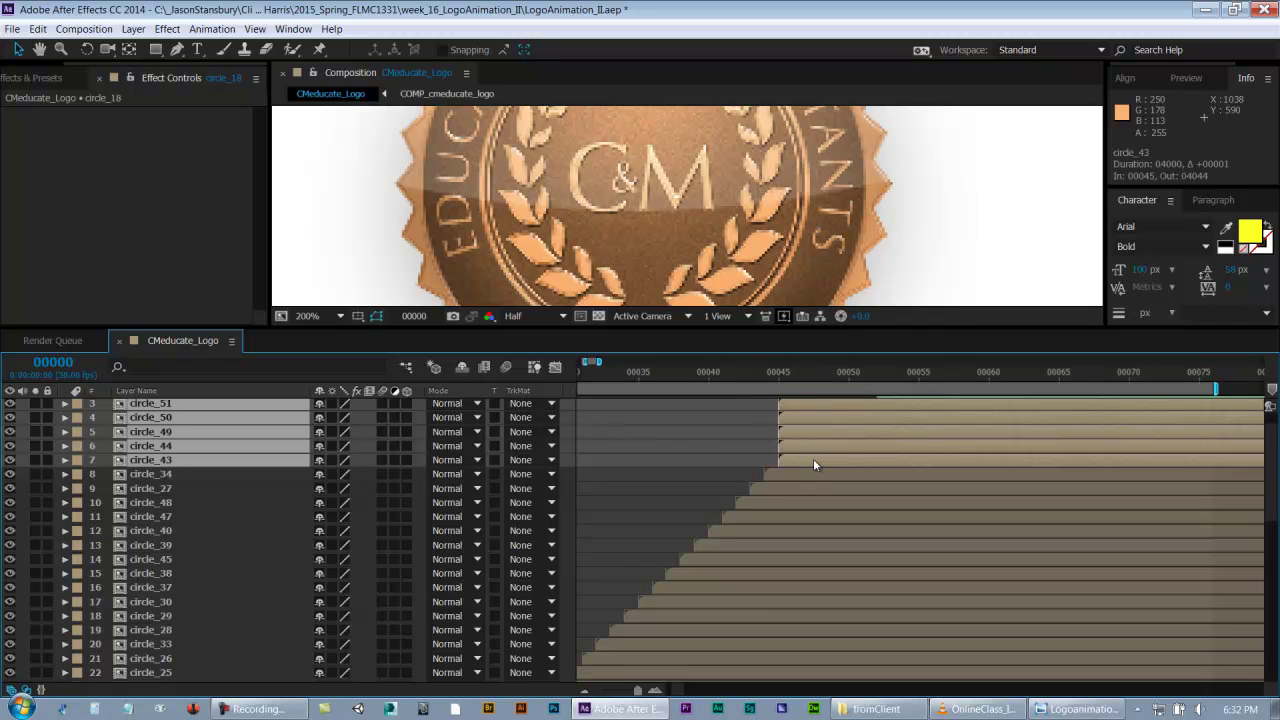
- Stagger the remaining layers circle_44 up to circle_46 one frame apart, ending at frame 50, and save the project
ctrl+click(812, 460)
scroll(780, 500, up, 1)
scroll(740, 520, right, 2)
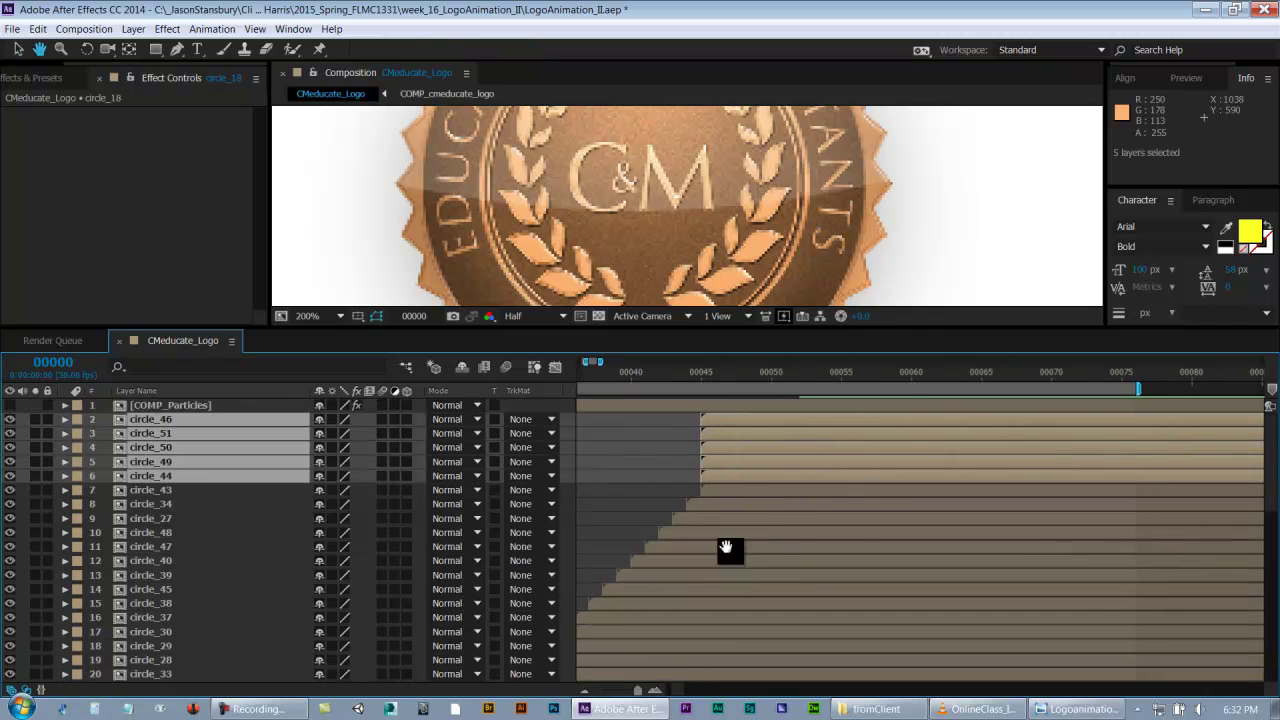
drag(733, 480, 785, 436)
ctrl+click(743, 474)
ctrl+click(759, 460)
ctrl+click(771, 447)
ctrl+click(785, 434)
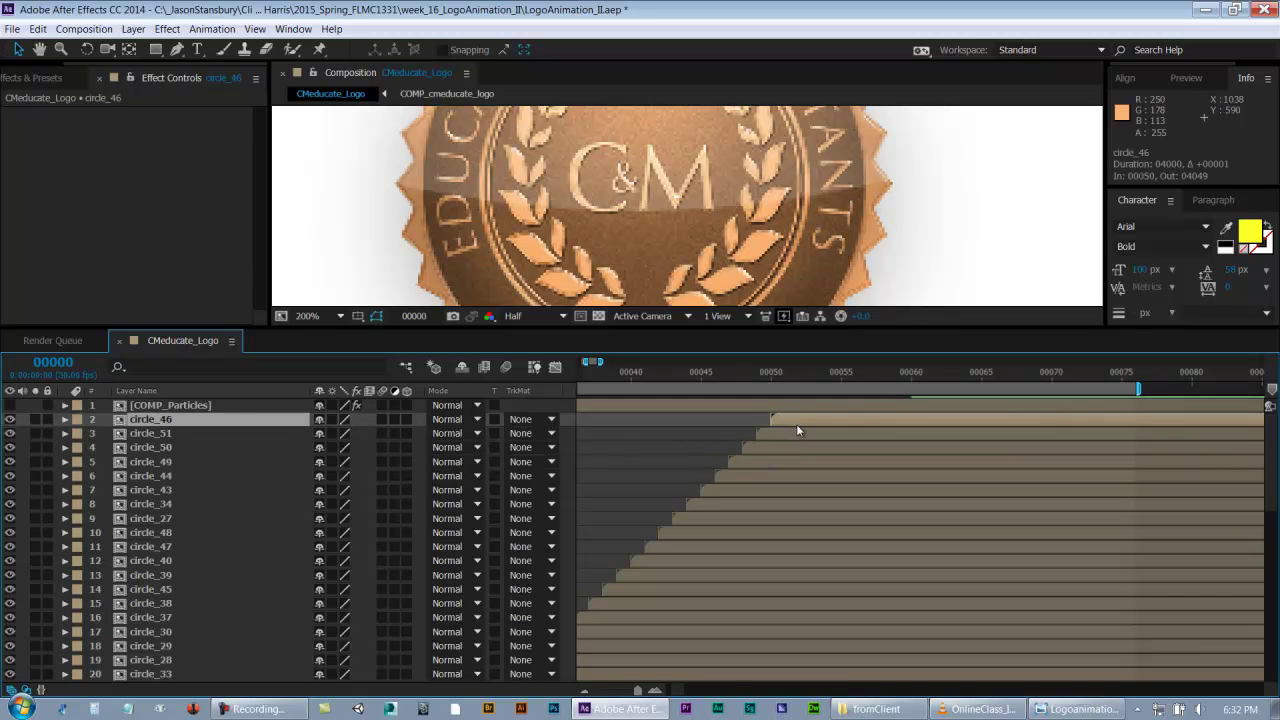
key(ctrl+s)
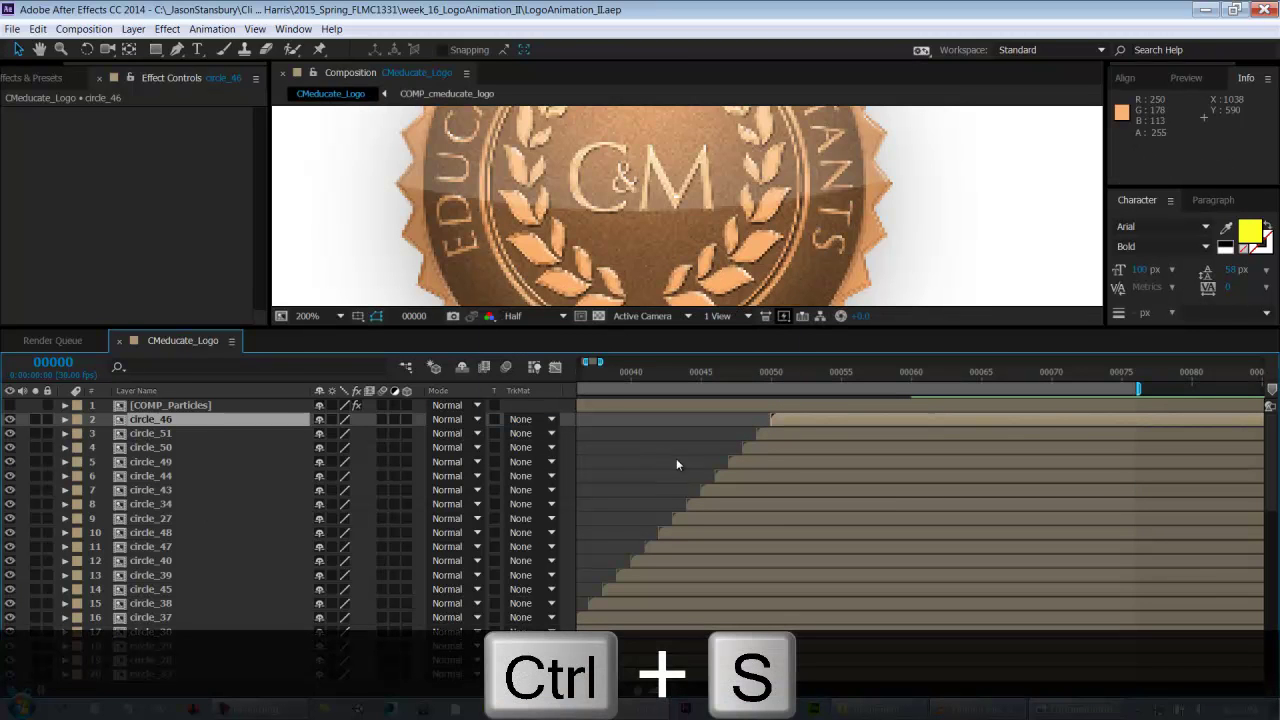
- Review the staggered starts of all circle layers in the enlarged timeline, narrowing the layer name column
key(grave)
drag(834, 507, 1026, 499)
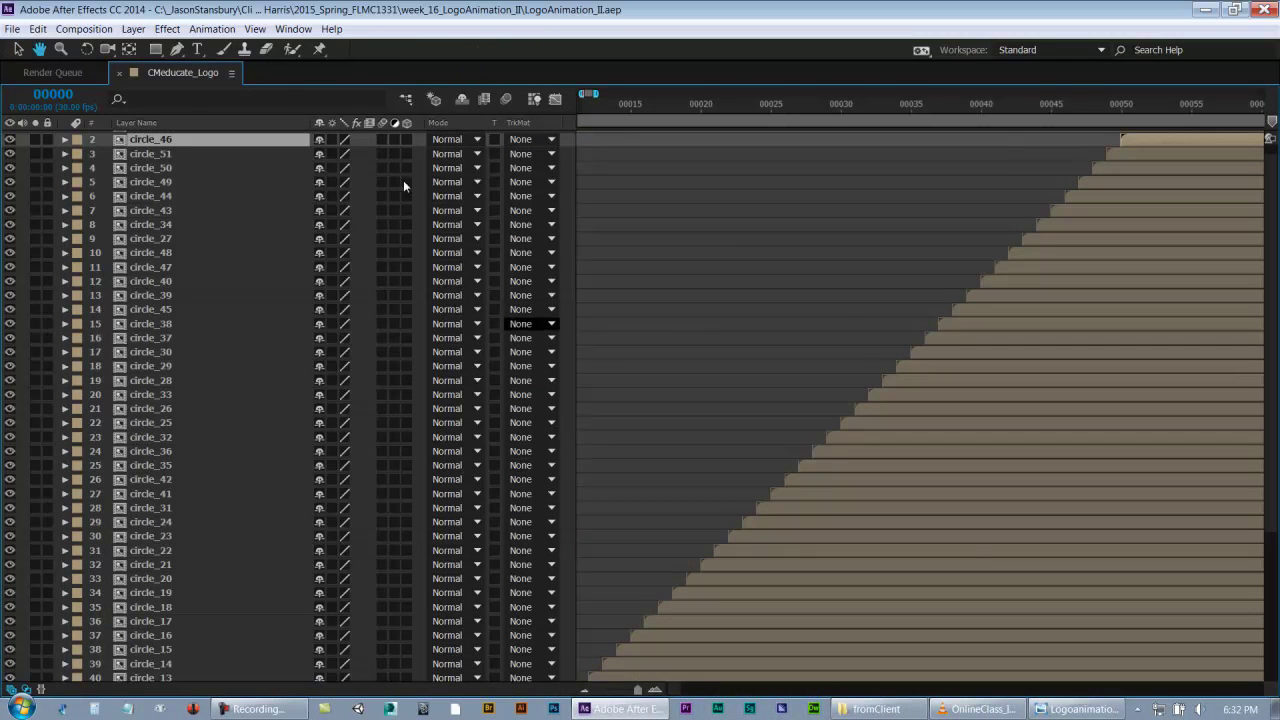
drag(308, 127, 243, 129)
key(space)
drag(682, 294, 860, 85)
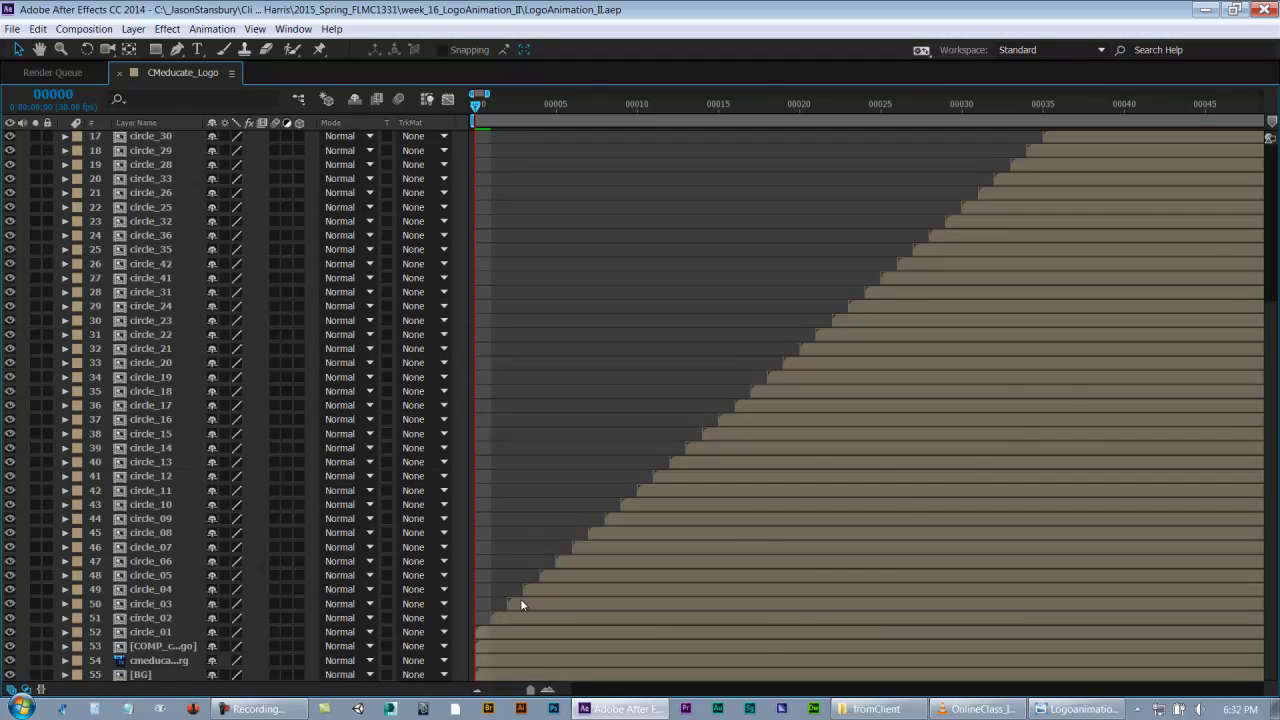
key(grave)
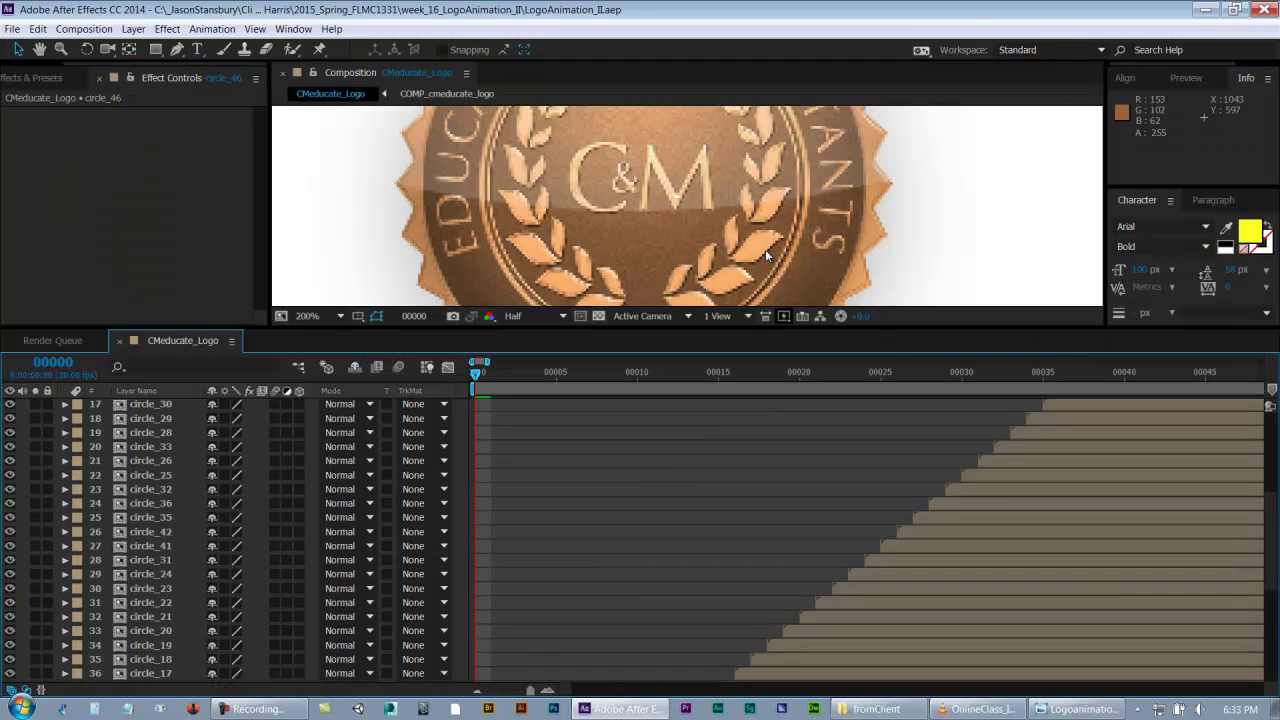
- Preview the finished stagger in the enlarged composition view and save the project
key(grave)
key(ctrl+s)
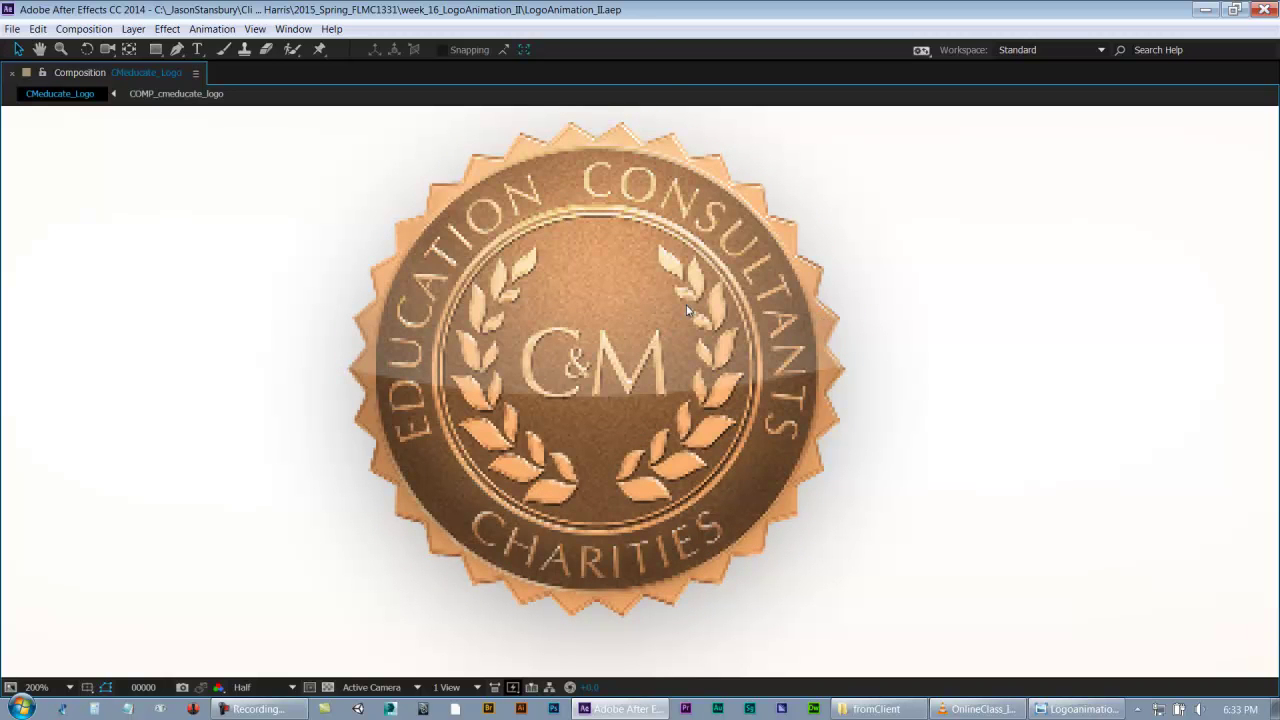
key(grave)
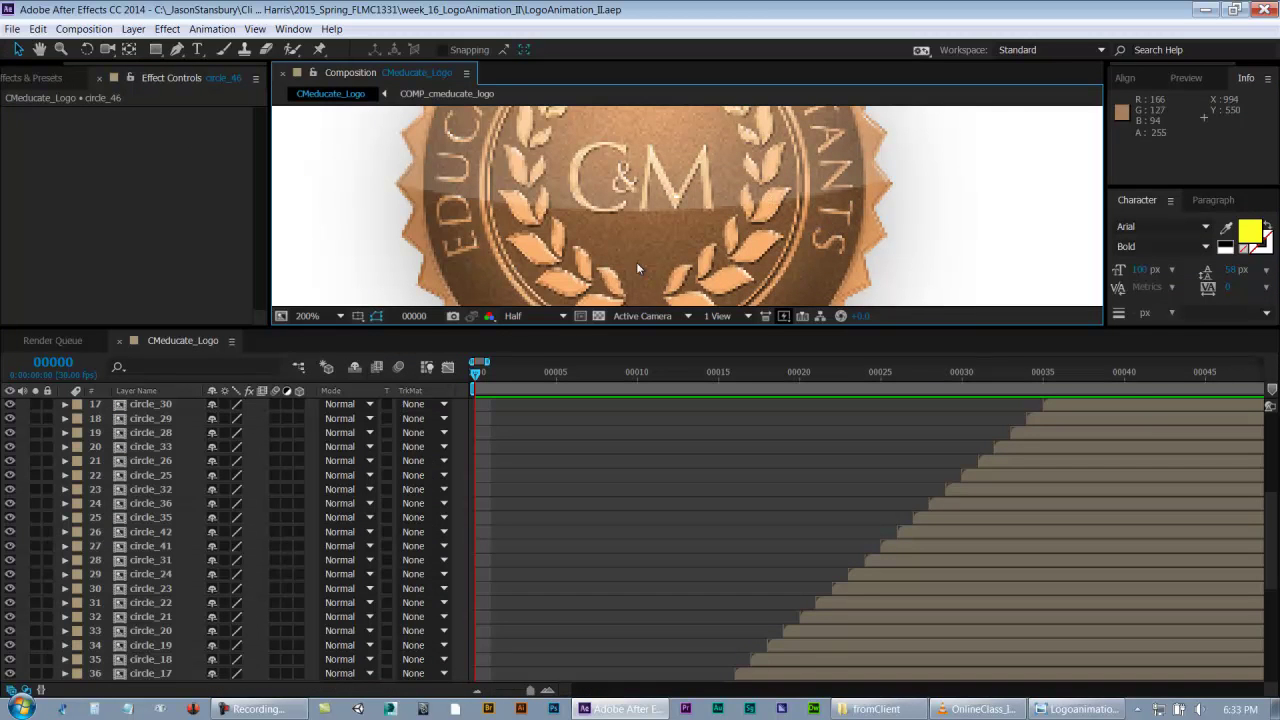
- Make the composition panel taller, show the whole logo at 100%, and scrub the circle animation to frame 45
drag(629, 327, 627, 480)
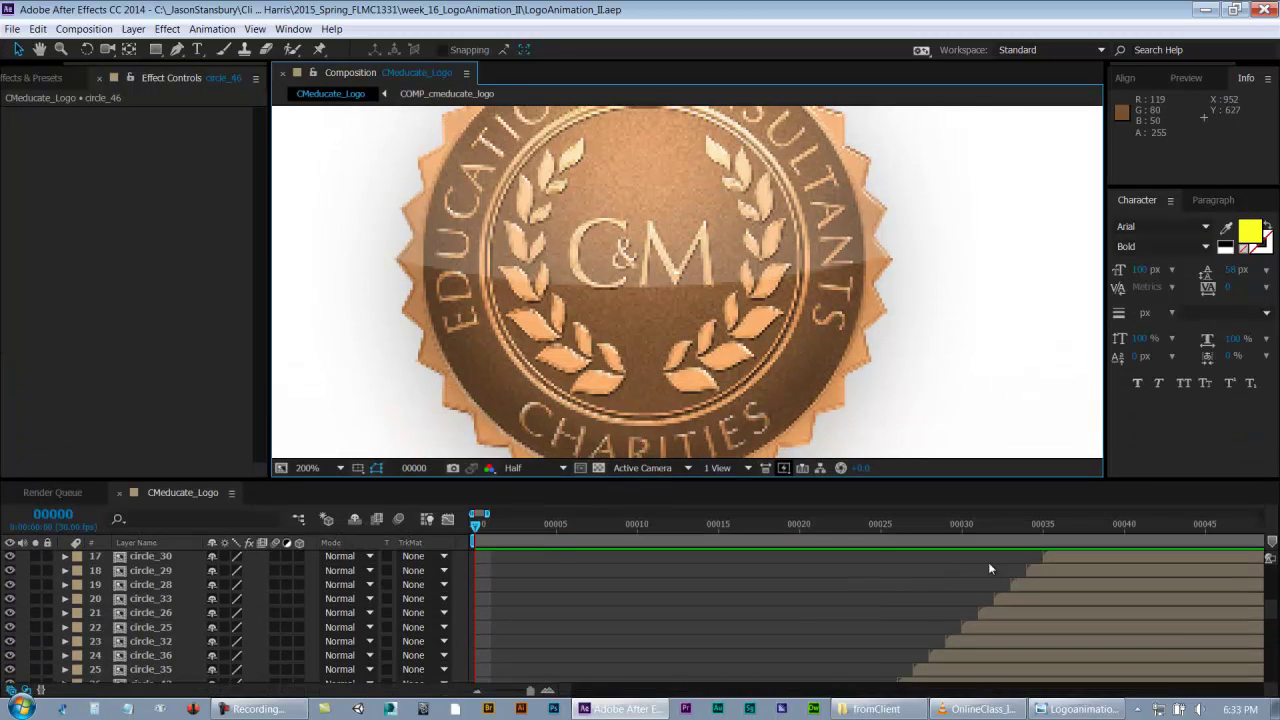
drag(622, 531, 976, 564)
scroll(729, 334, down, 2)
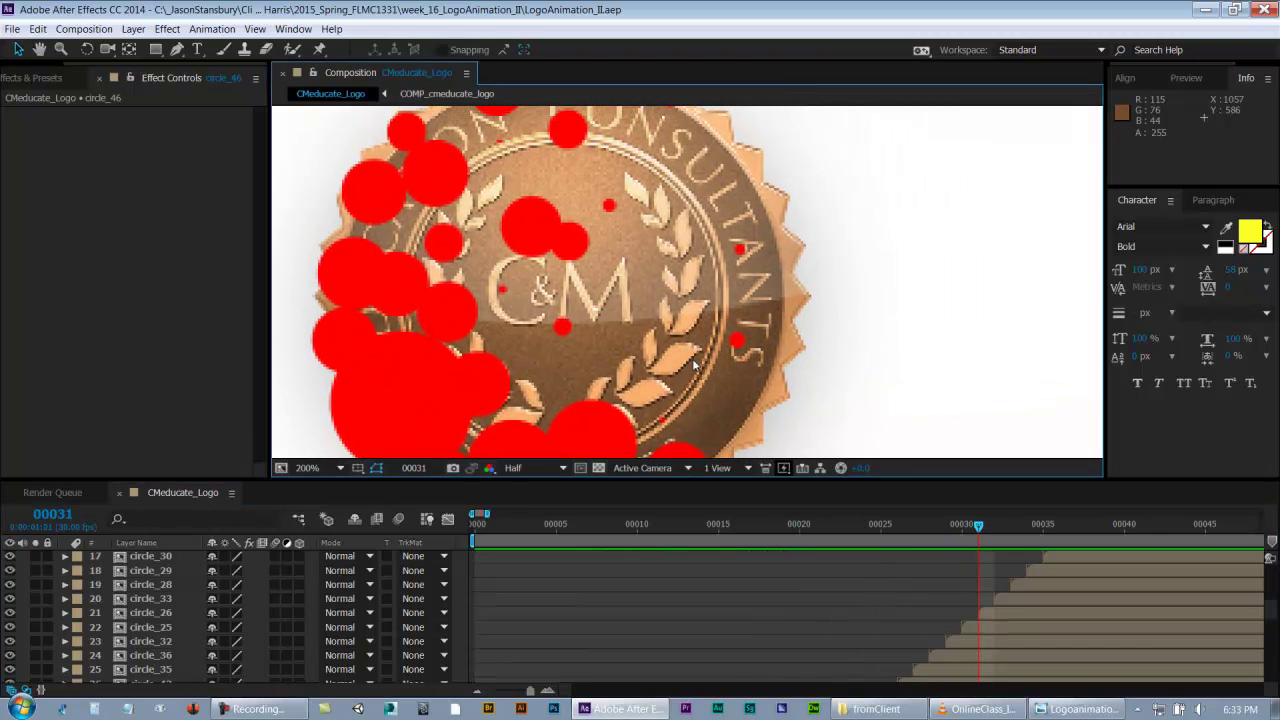
key(space)
drag(916, 605, 730, 603)
drag(686, 529, 844, 526)
key(minus)
drag(883, 531, 850, 524)
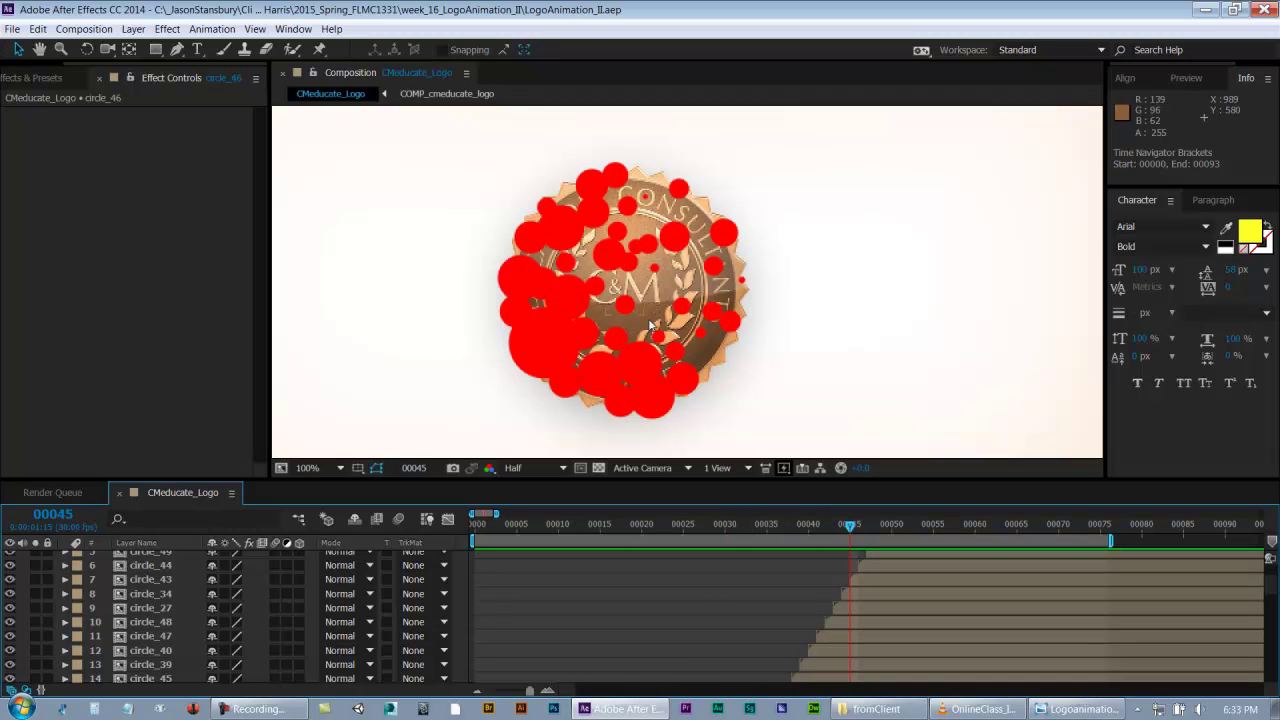
- Select circle_38 over the laurel leaves and delay its layer six frames to start at frame 43
click(684, 311)
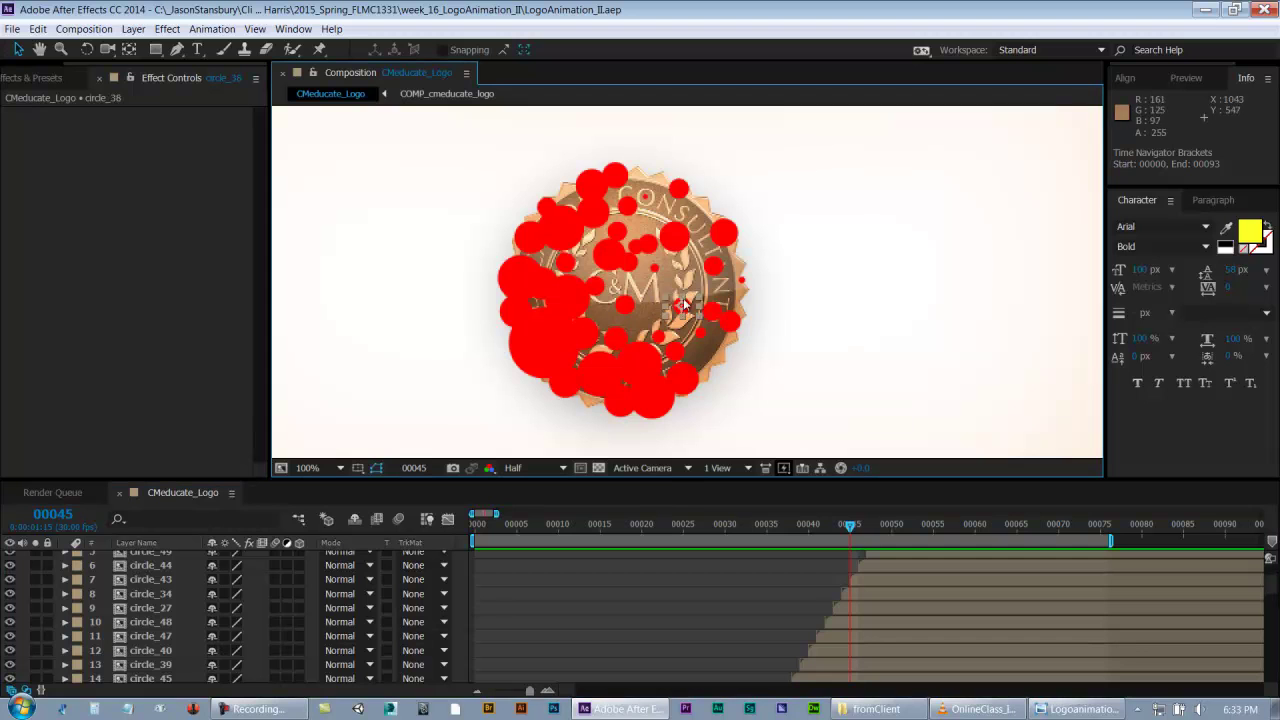
key(grave)
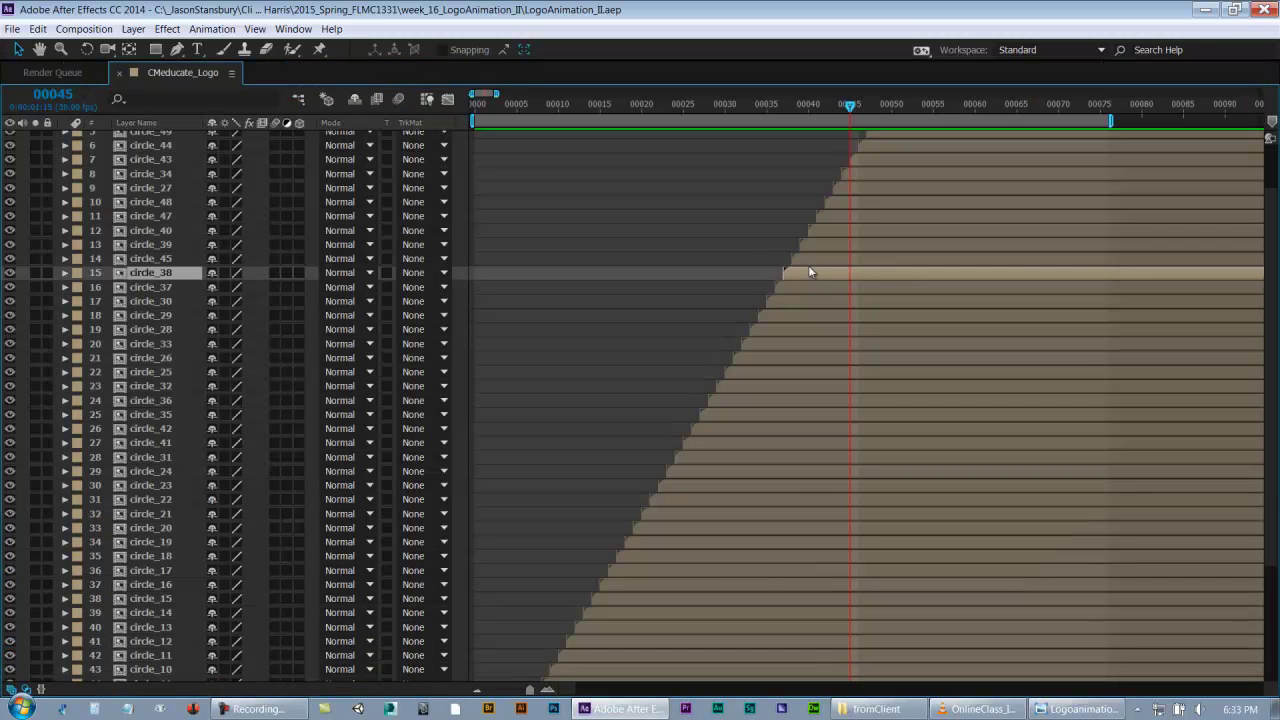
key(grave)
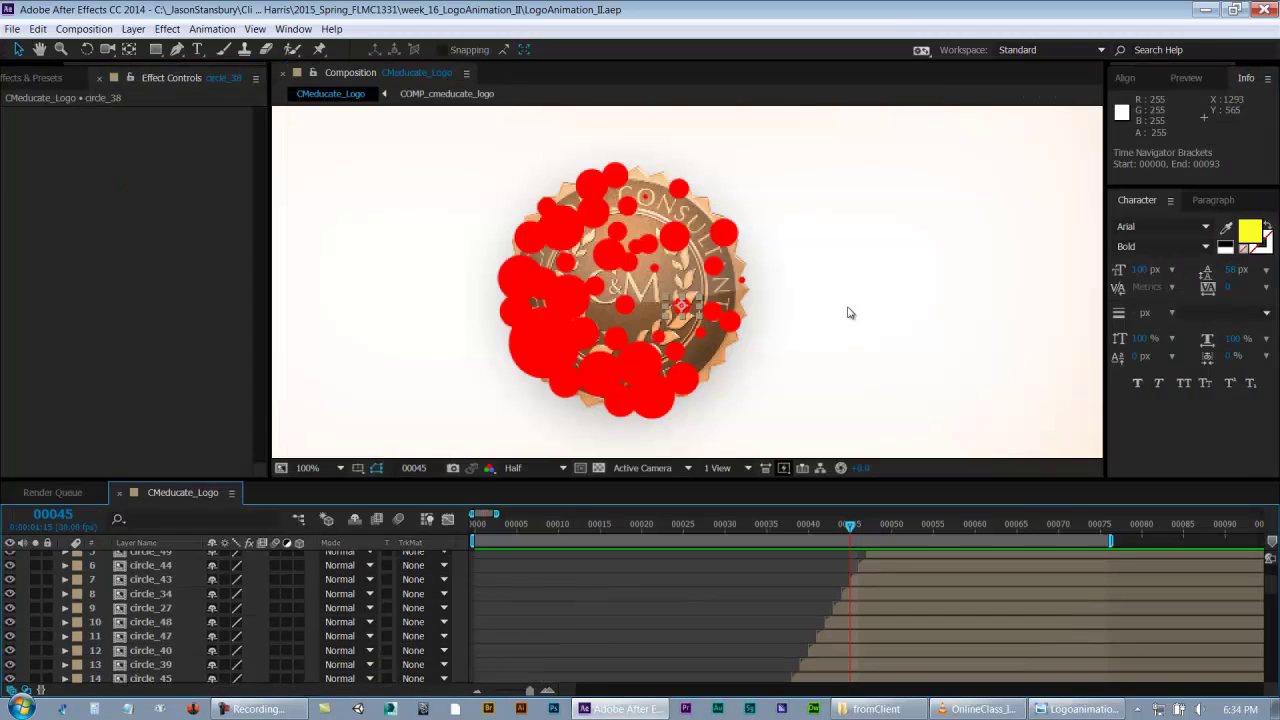
key(v)
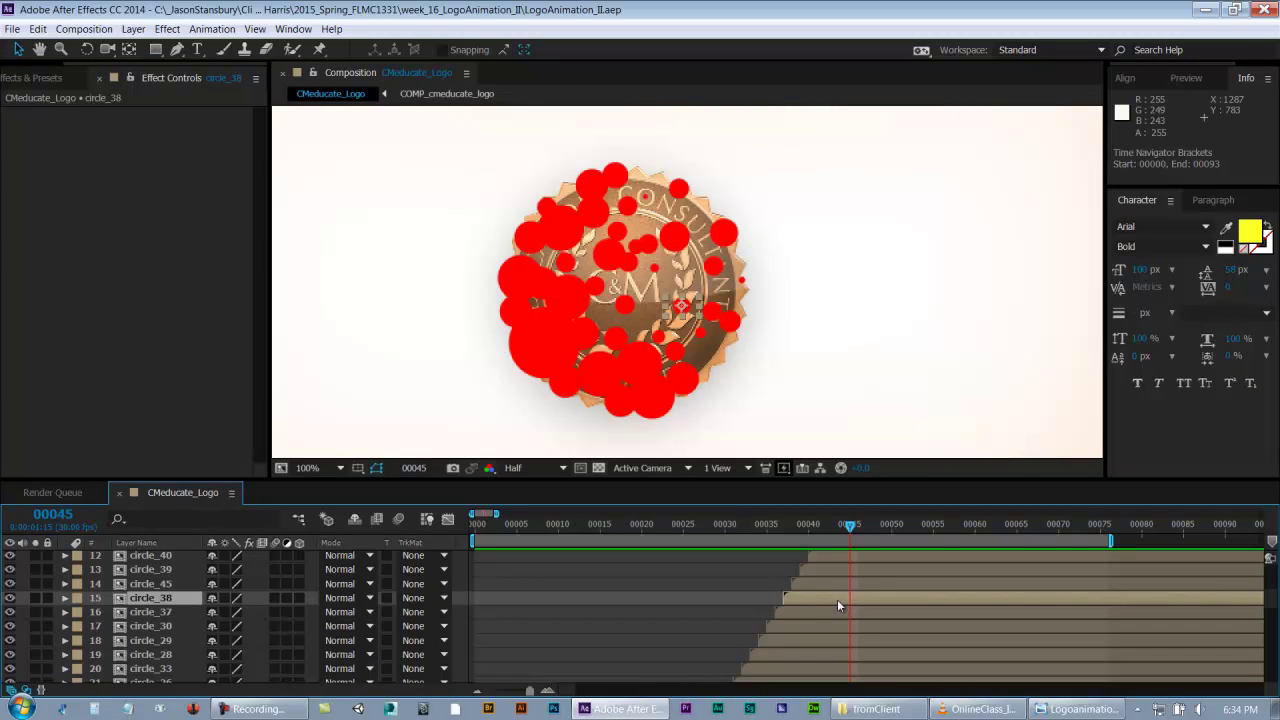
drag(838, 597, 882, 601)
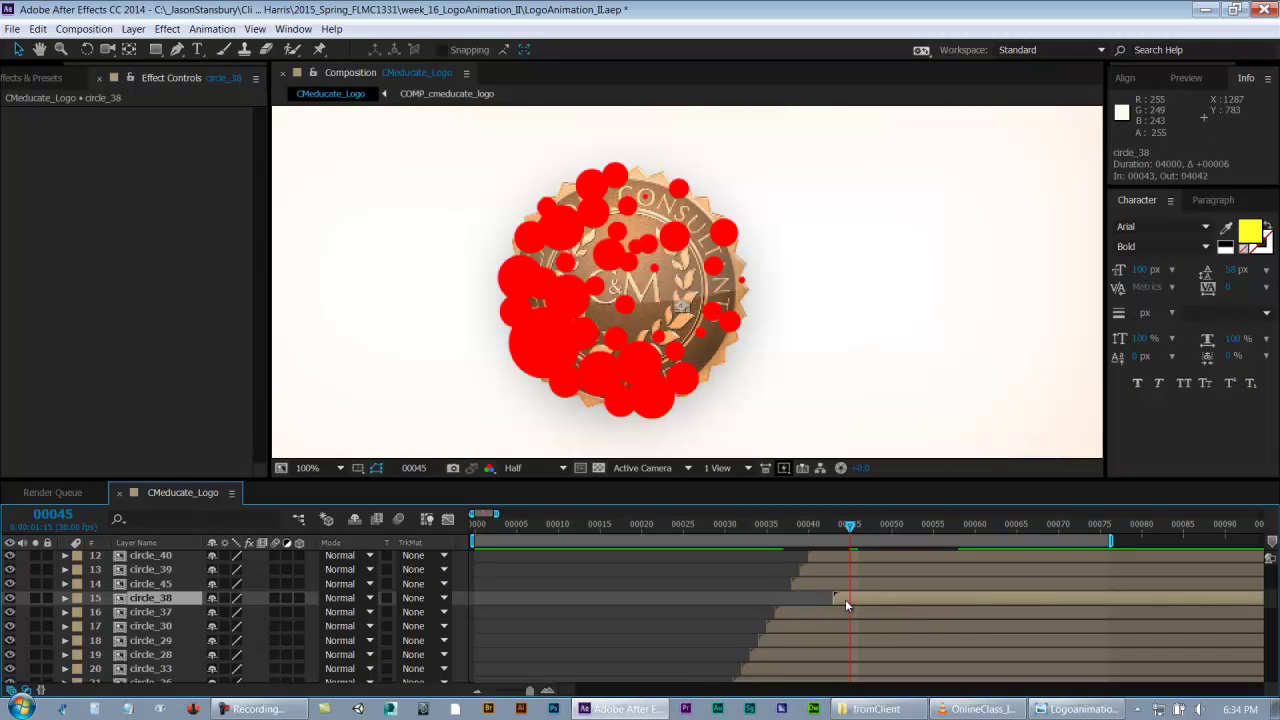
- Check the circles around frames 39 to 47, then delay circle_30 ten frames so it starts at frame 45
drag(748, 531, 799, 530)
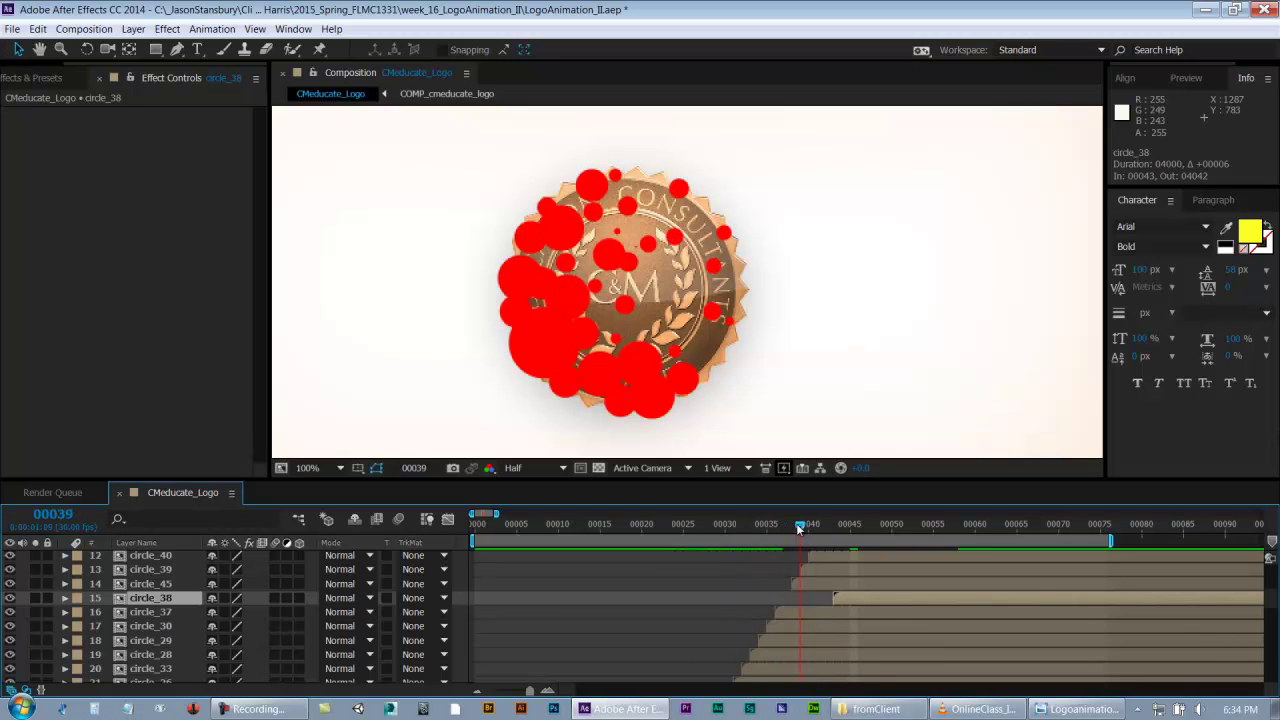
click(623, 310)
key(space)
mouse_move(884, 504)
mouse_down()
mouse_move(916, 506)
mouse_move(782, 508)
mouse_move(866, 504)
mouse_up()
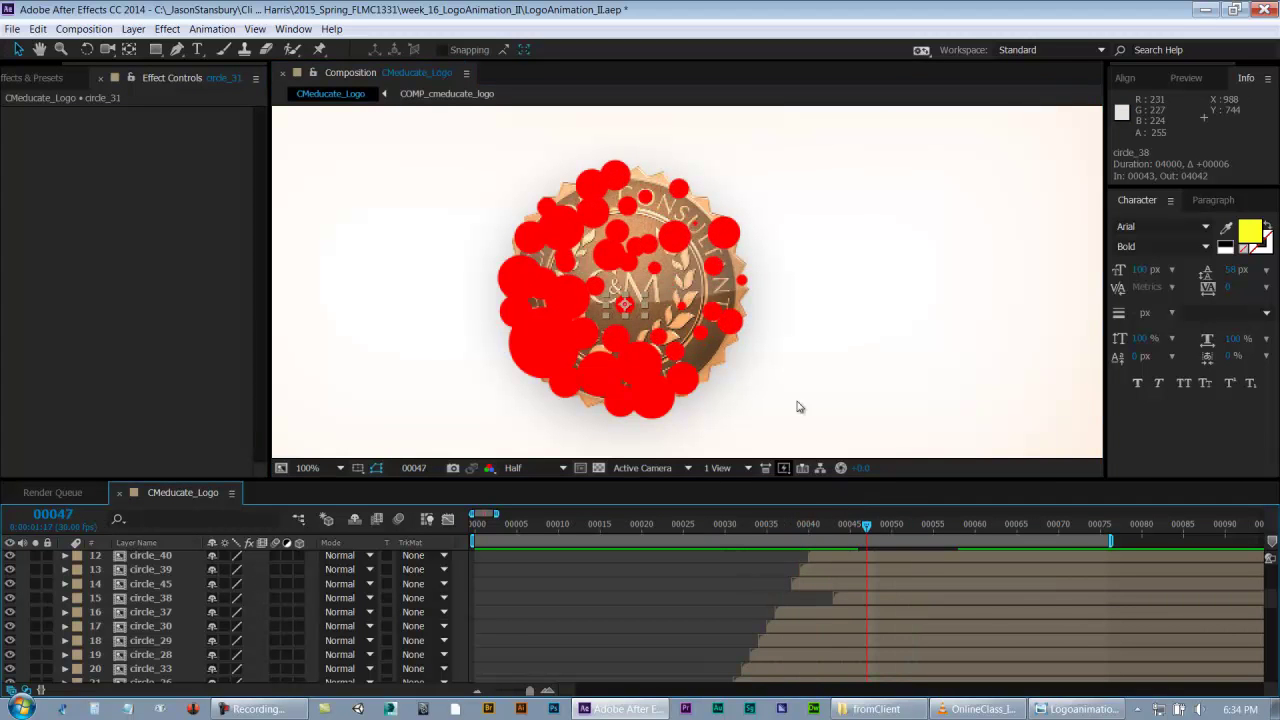
click(729, 322)
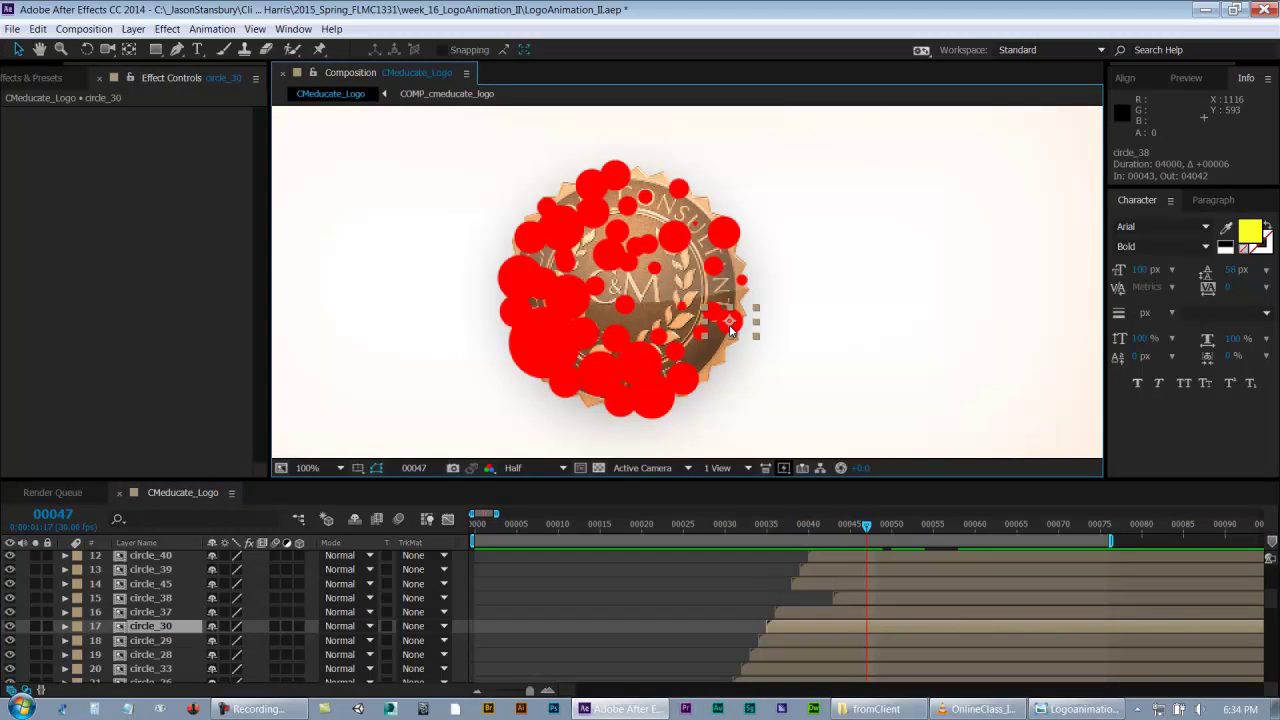
drag(885, 627, 935, 627)
- Scrub to frame 48 to check the timing and delay circle_39 six frames to start at frame 45
drag(746, 518, 875, 531)
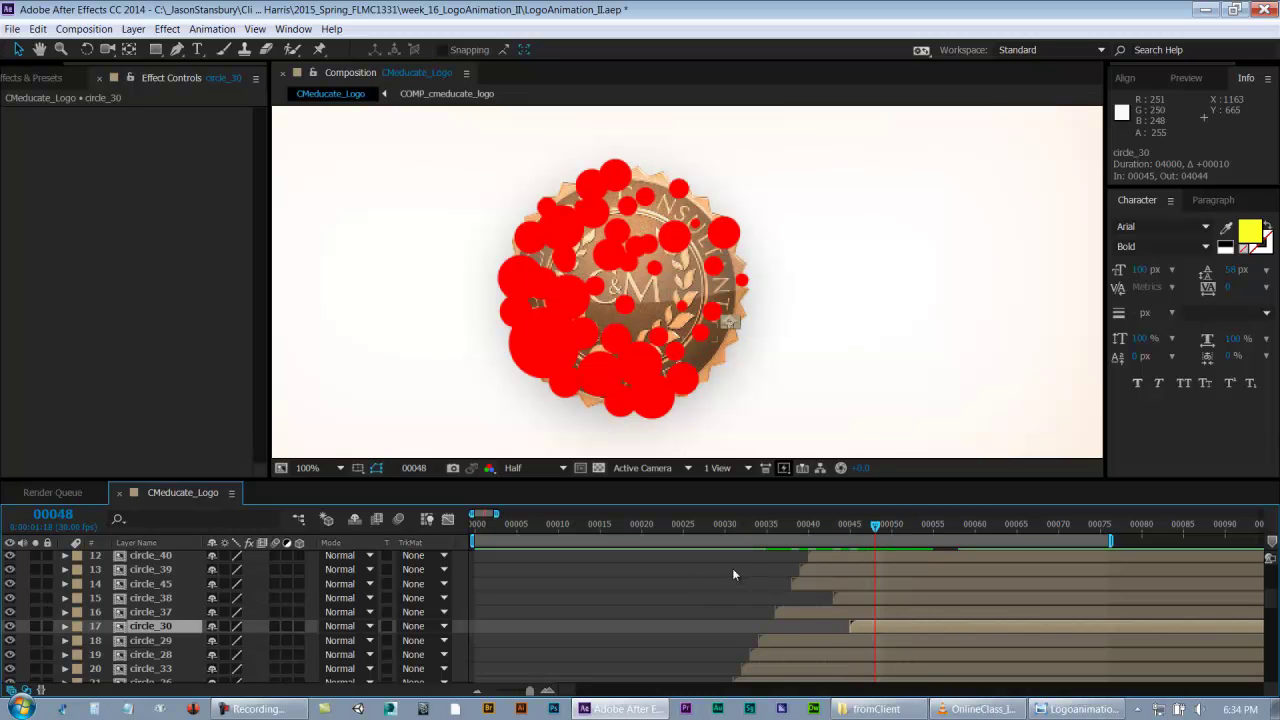
click(22, 597)
drag(704, 518, 879, 516)
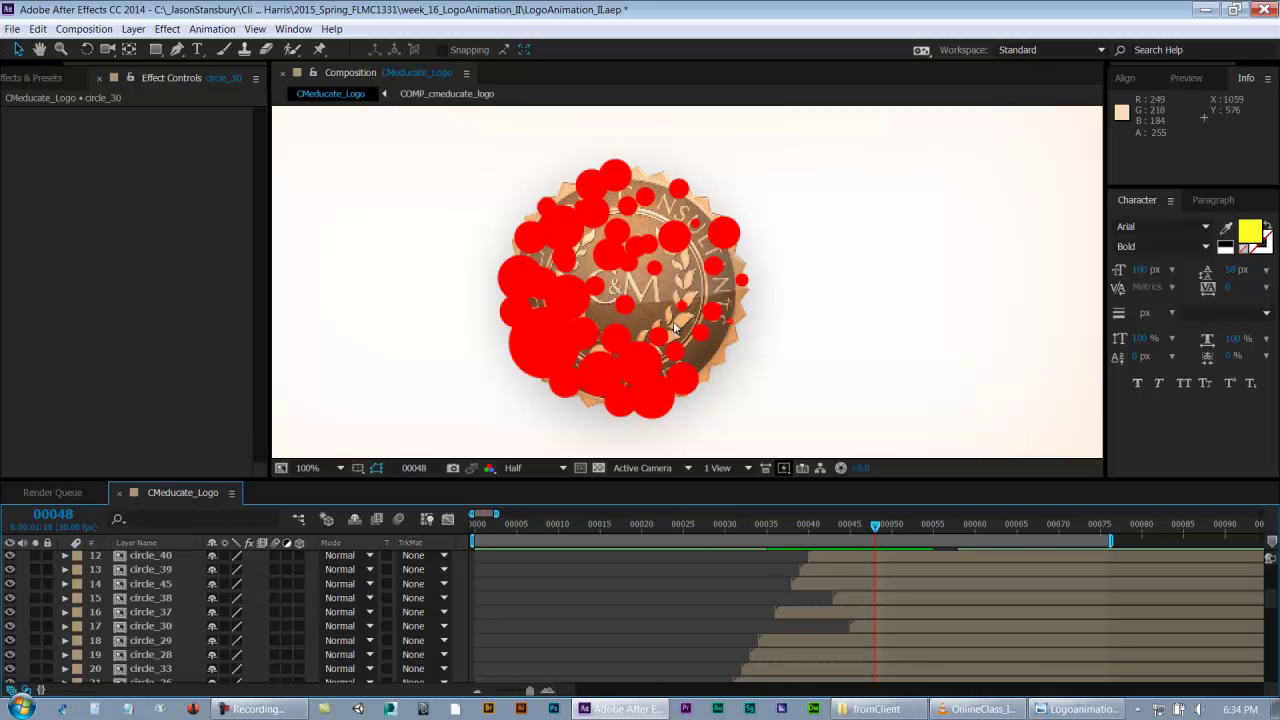
click(652, 378)
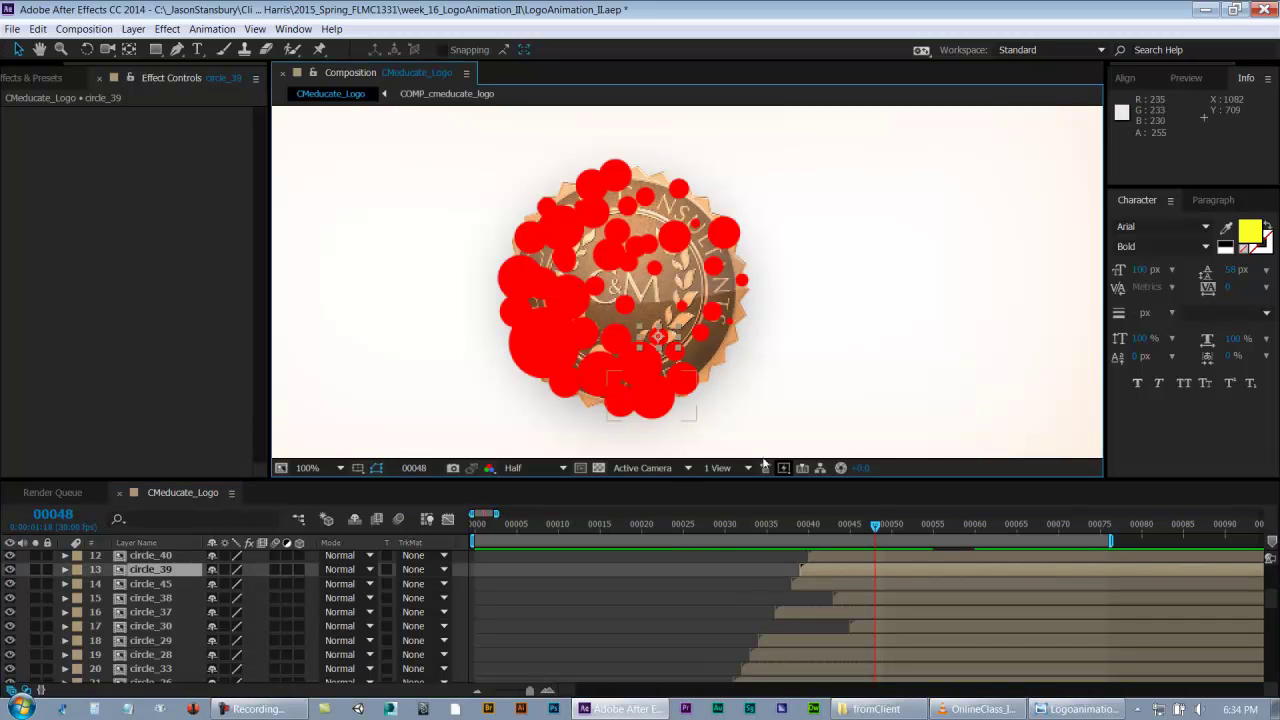
drag(822, 569, 861, 568)
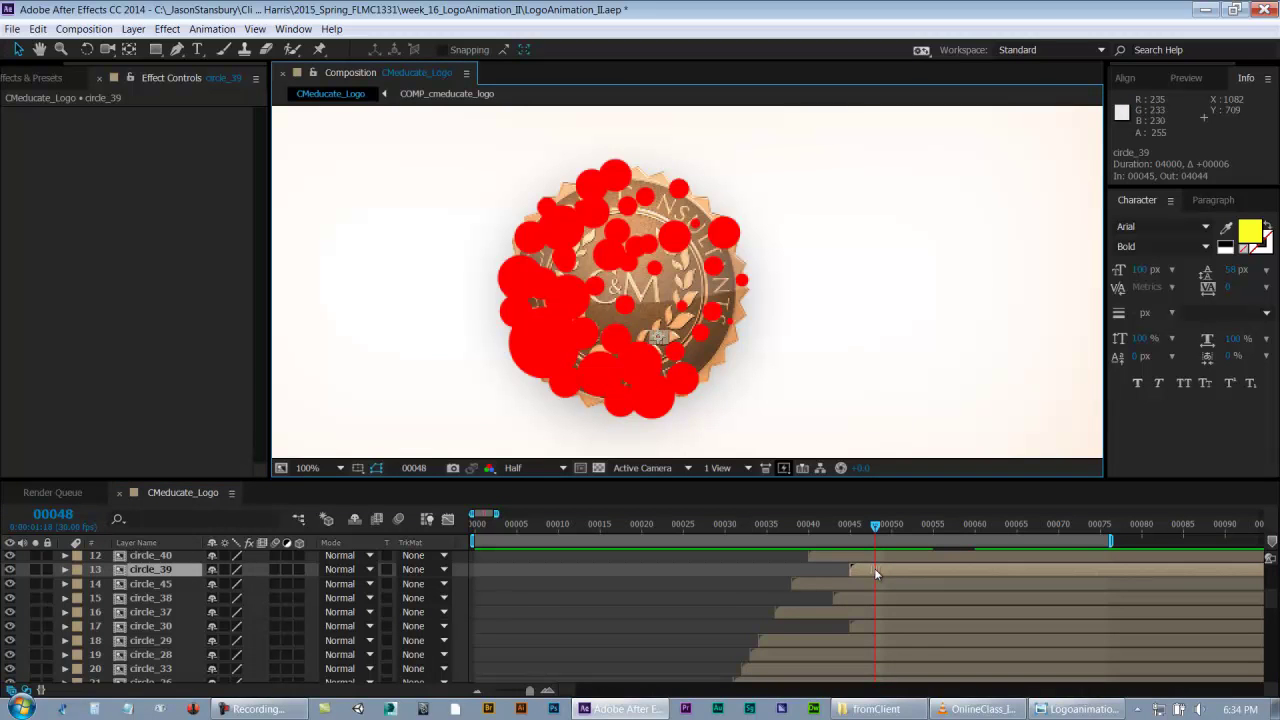
- Preview the retimed circle animation and scrub to frame 57
click(734, 527)
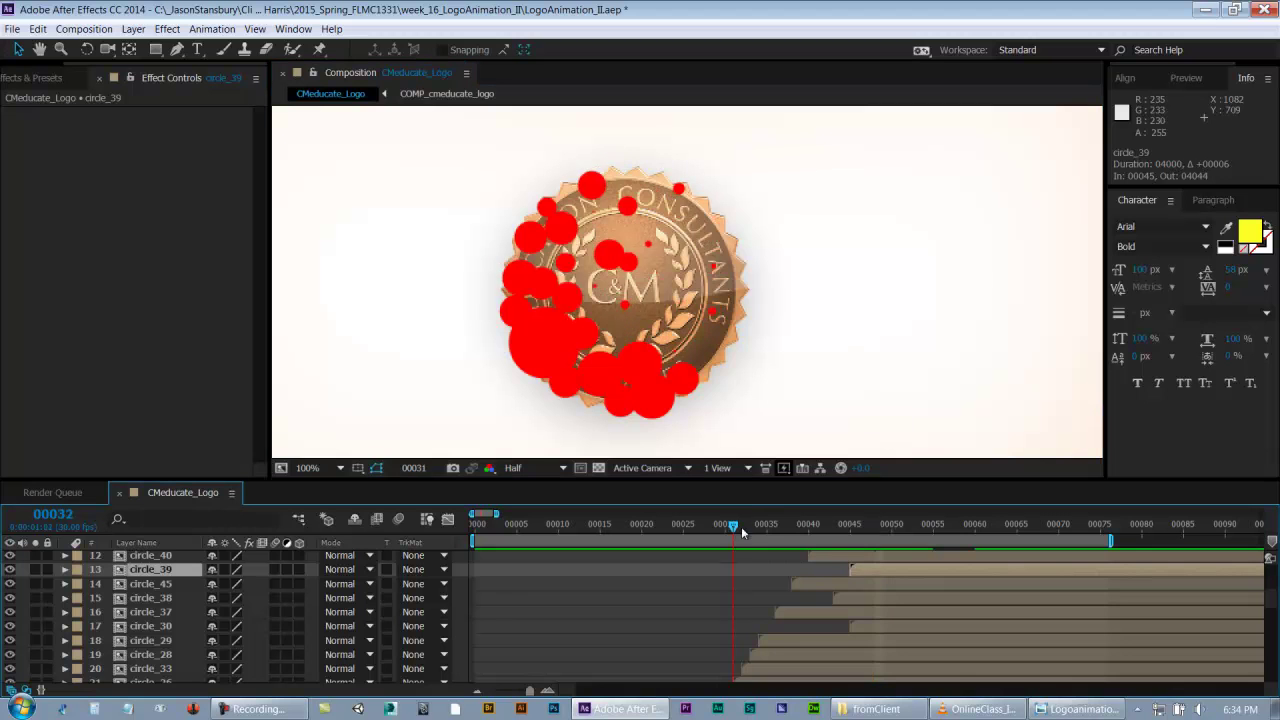
drag(870, 535, 750, 546)
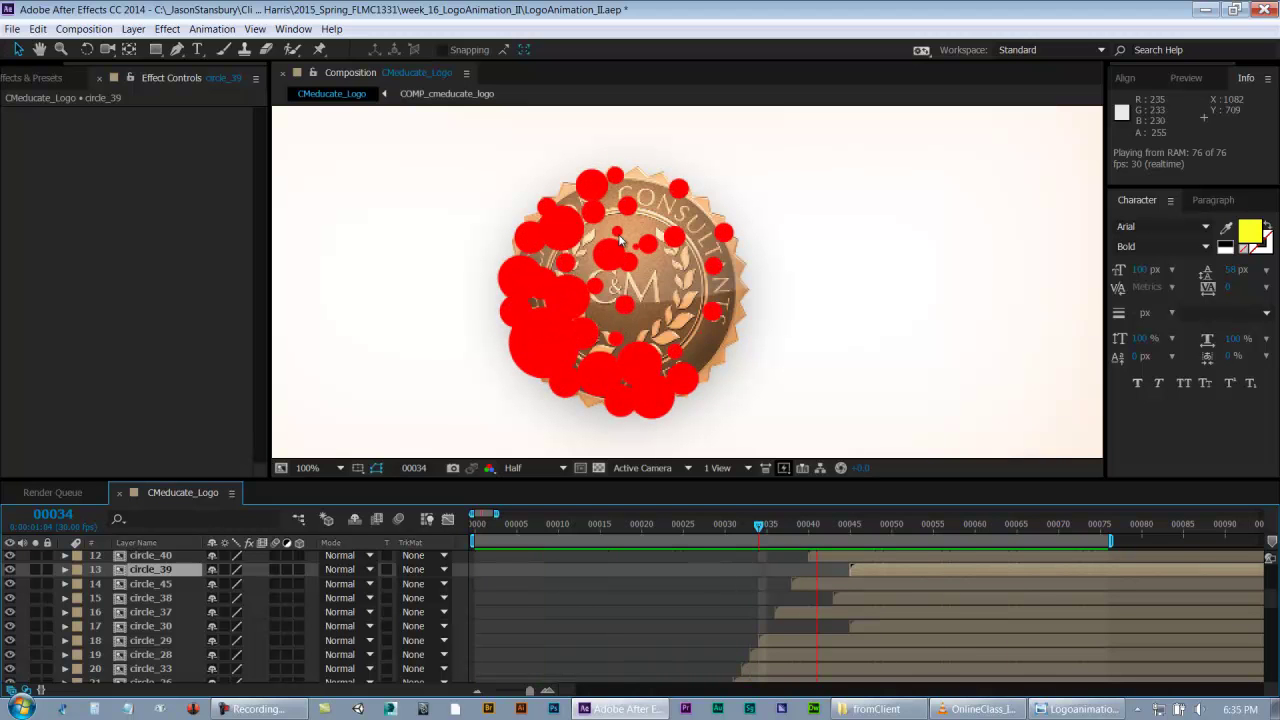
drag(766, 524, 949, 521)
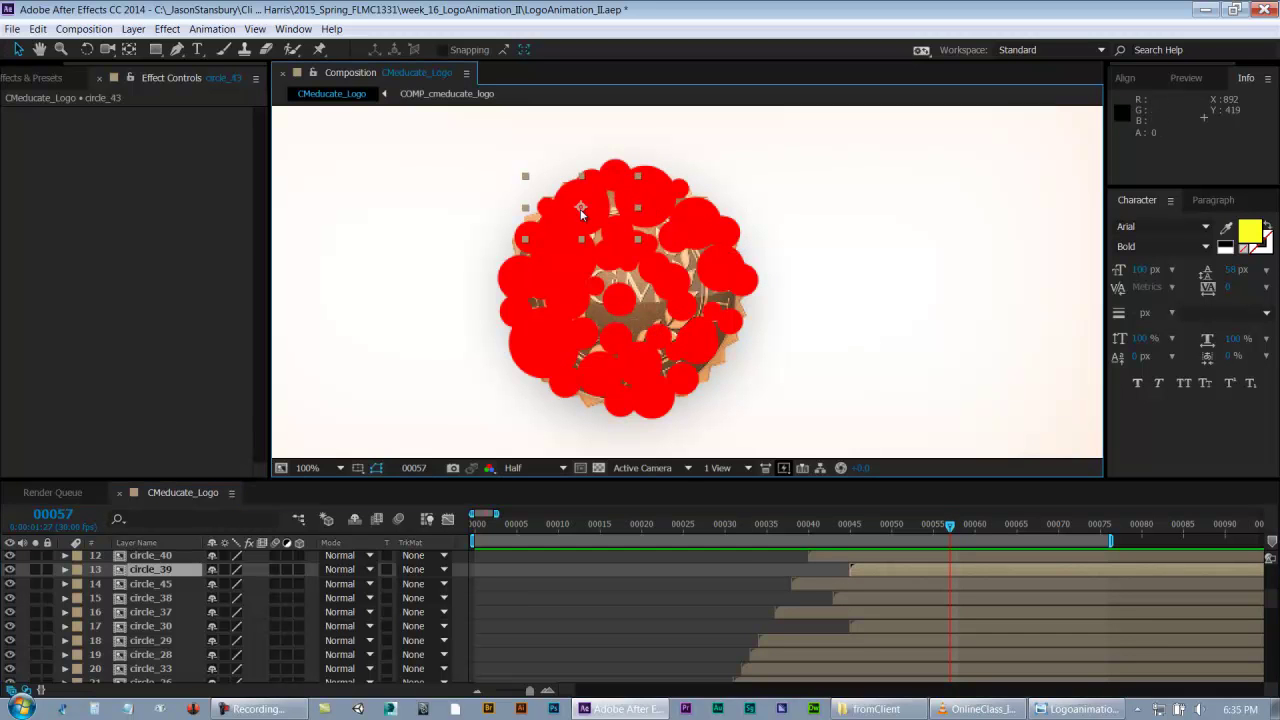
- Check the circles up to frame 54, then delay circle_44 on the logo's upper right edge three frames to start at frame 49
click(580, 208)
scroll(835, 568, down, 10)
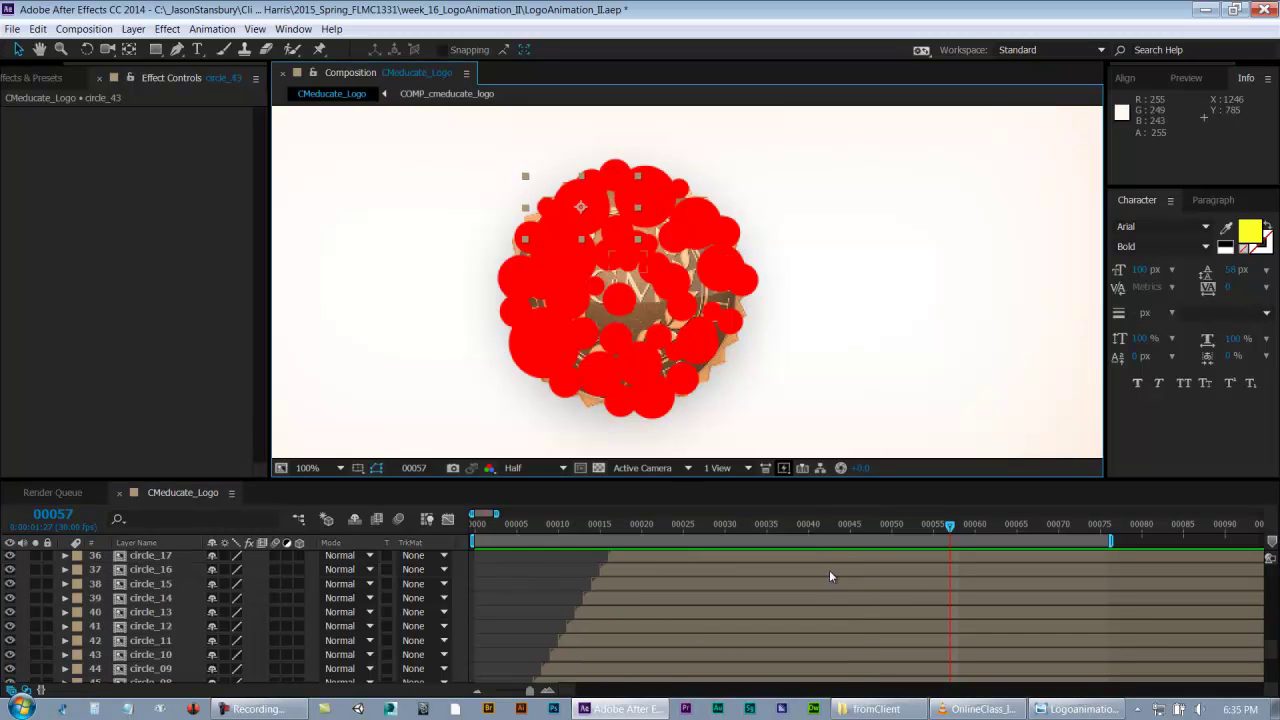
scroll(835, 578, up, 13)
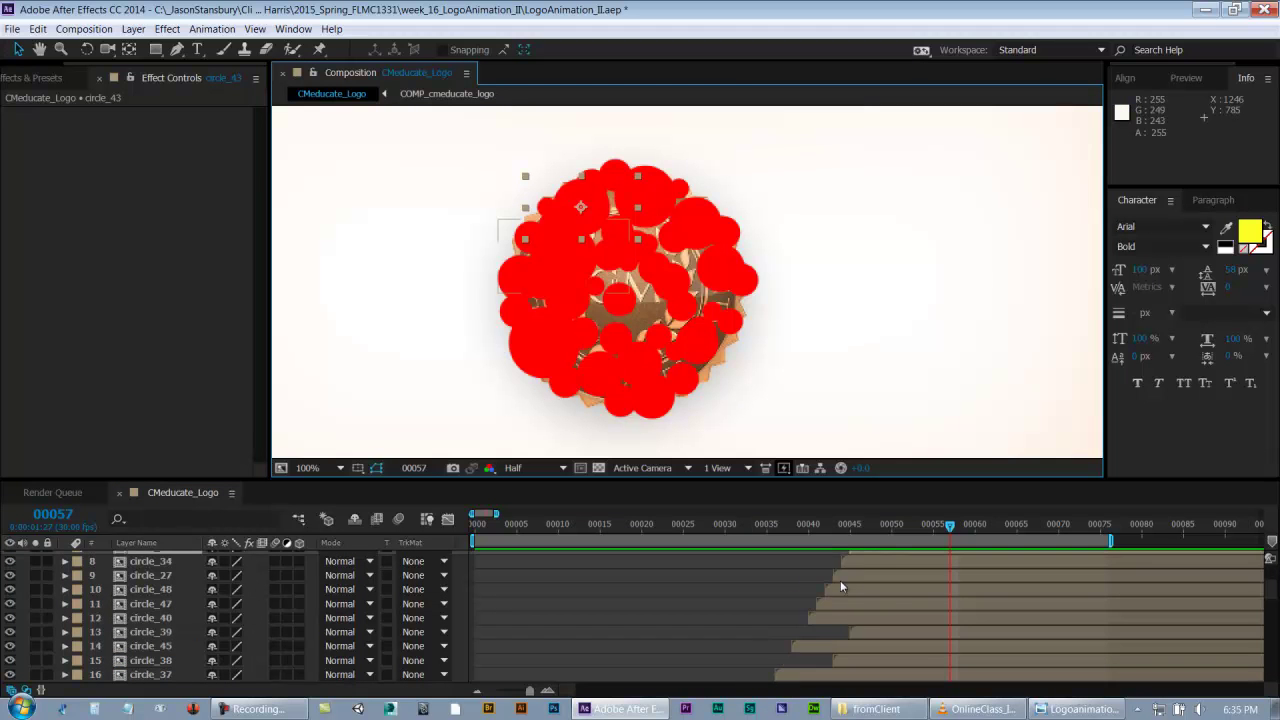
drag(807, 524, 929, 530)
click(822, 572)
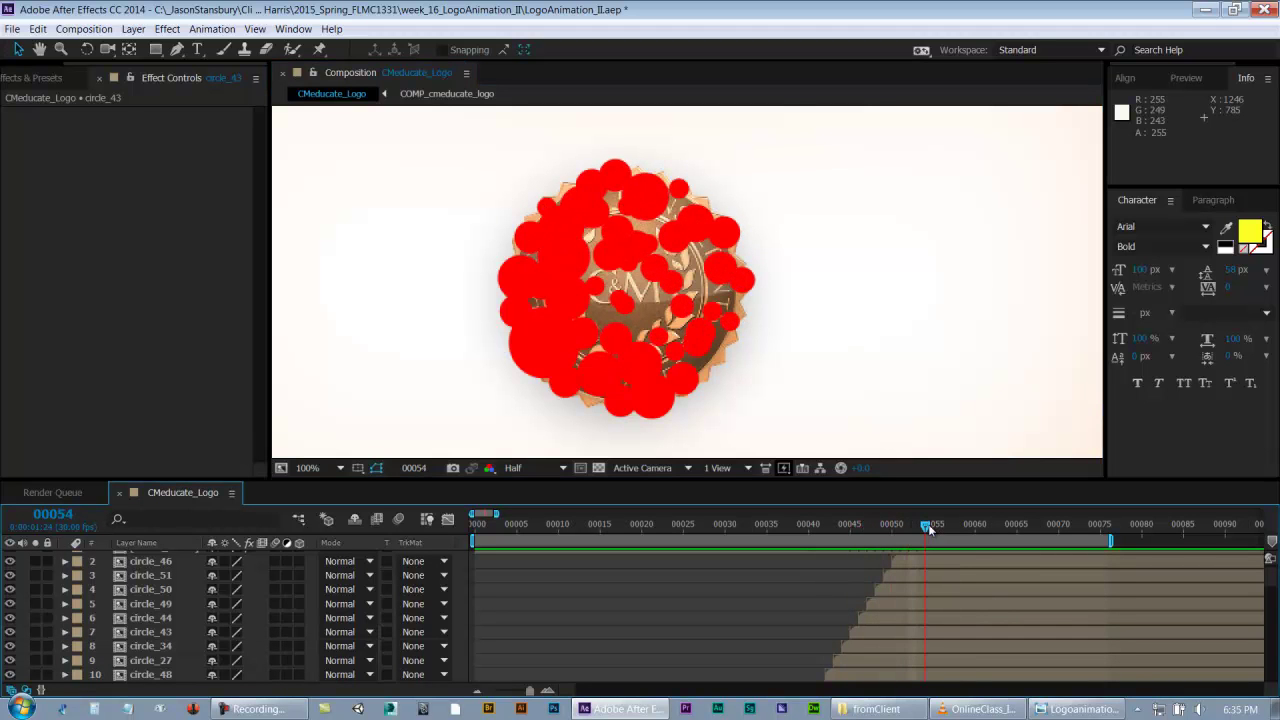
click(697, 223)
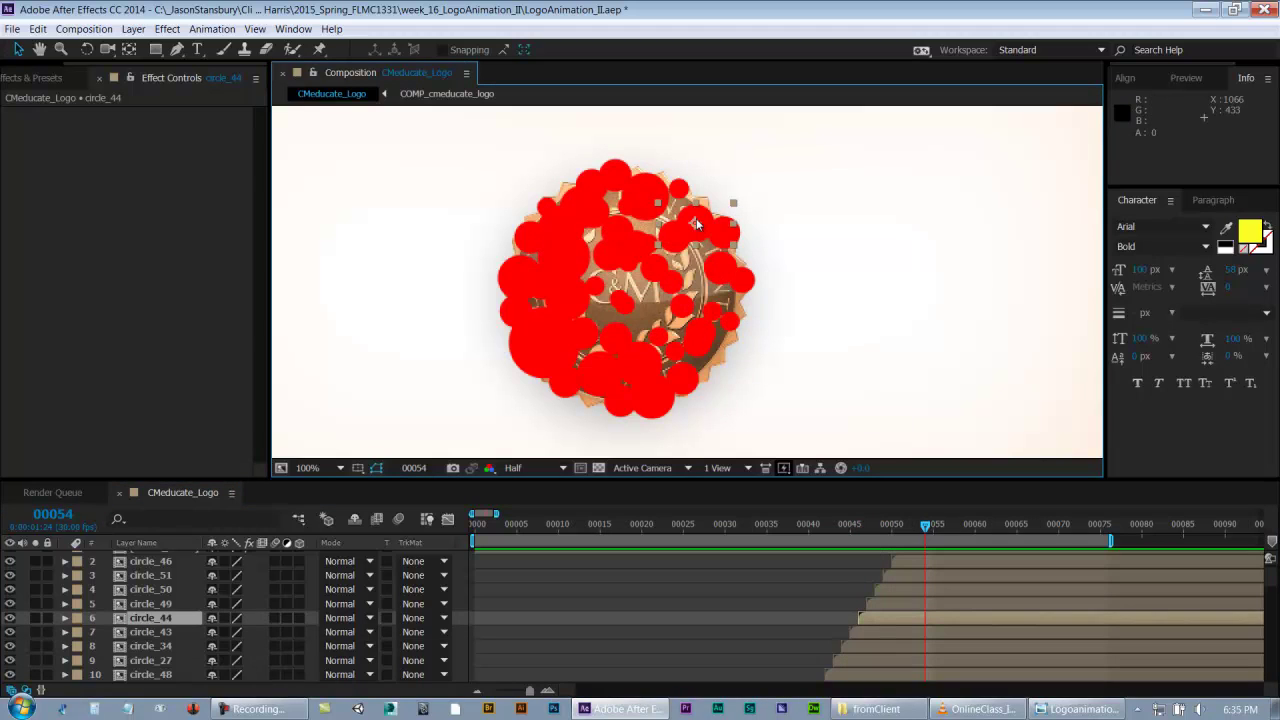
drag(899, 617, 920, 616)
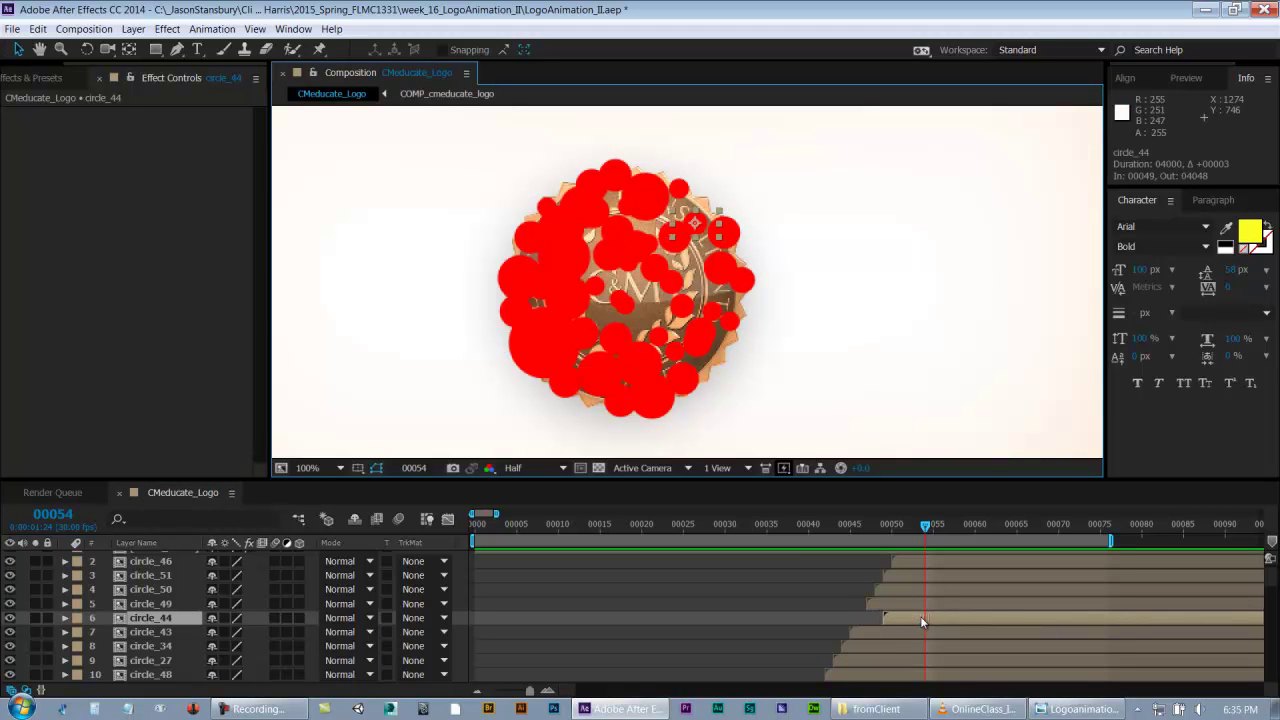
- Delay circle_49 near the logo's right edge so its layer starts at frame 50, and check it at frame 55
drag(847, 523, 925, 526)
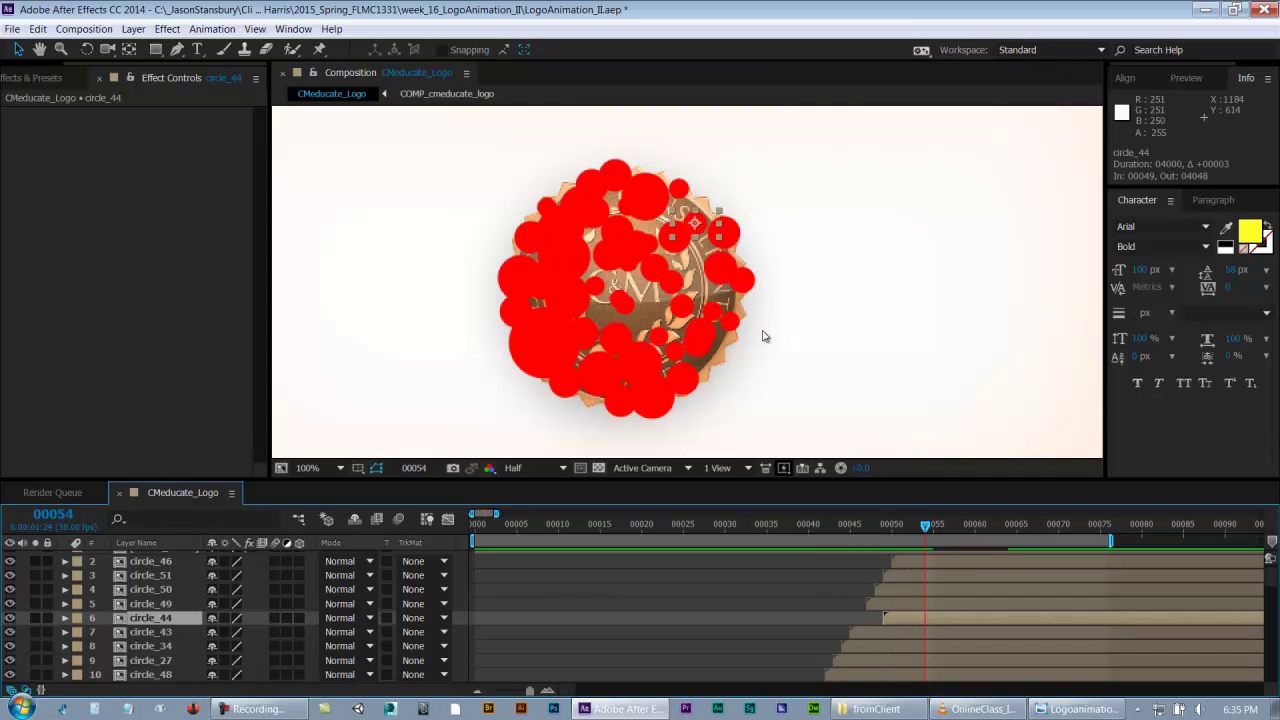
click(720, 286)
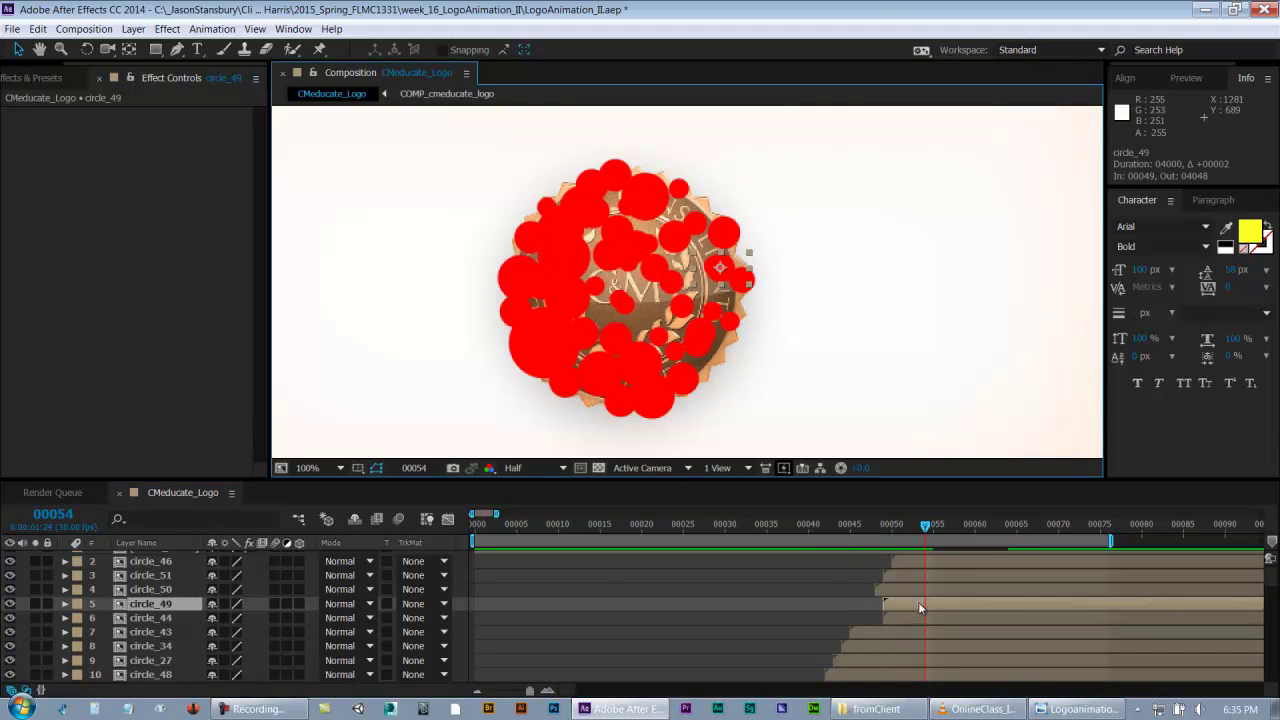
drag(830, 526, 934, 532)
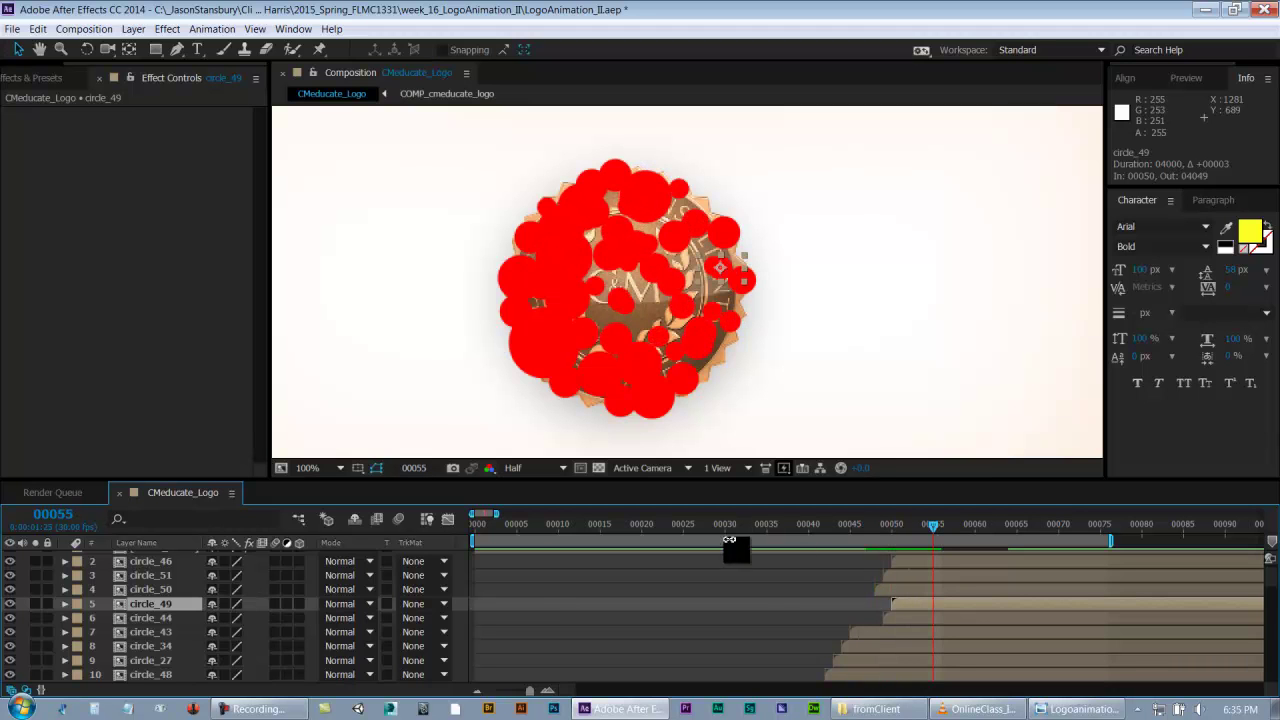
- Step through frames 36 to 45 to examine how the circles appear across the logo
drag(764, 526, 776, 500)
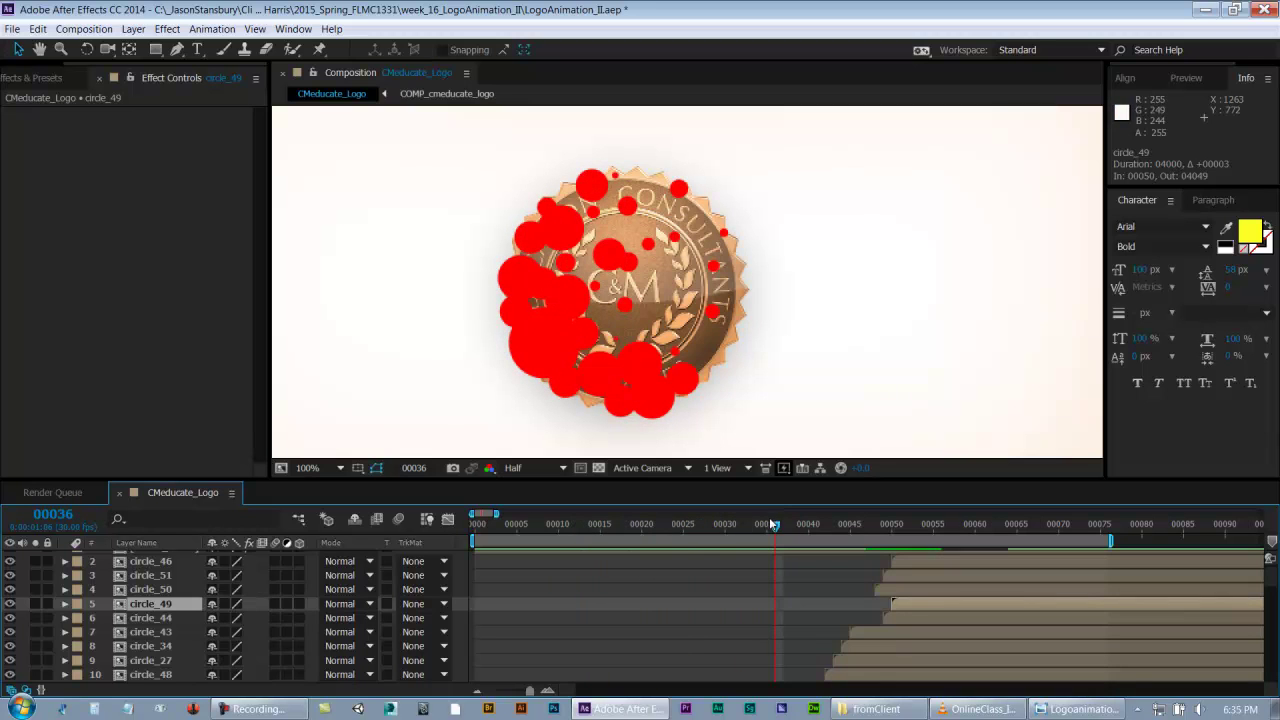
click(758, 580)
mouse_move(775, 525)
mouse_down()
mouse_move(902, 528)
mouse_move(766, 527)
mouse_up()
key(Page_Down)
key(Page_Down)
key(Page_Down)
key(Page_Down)
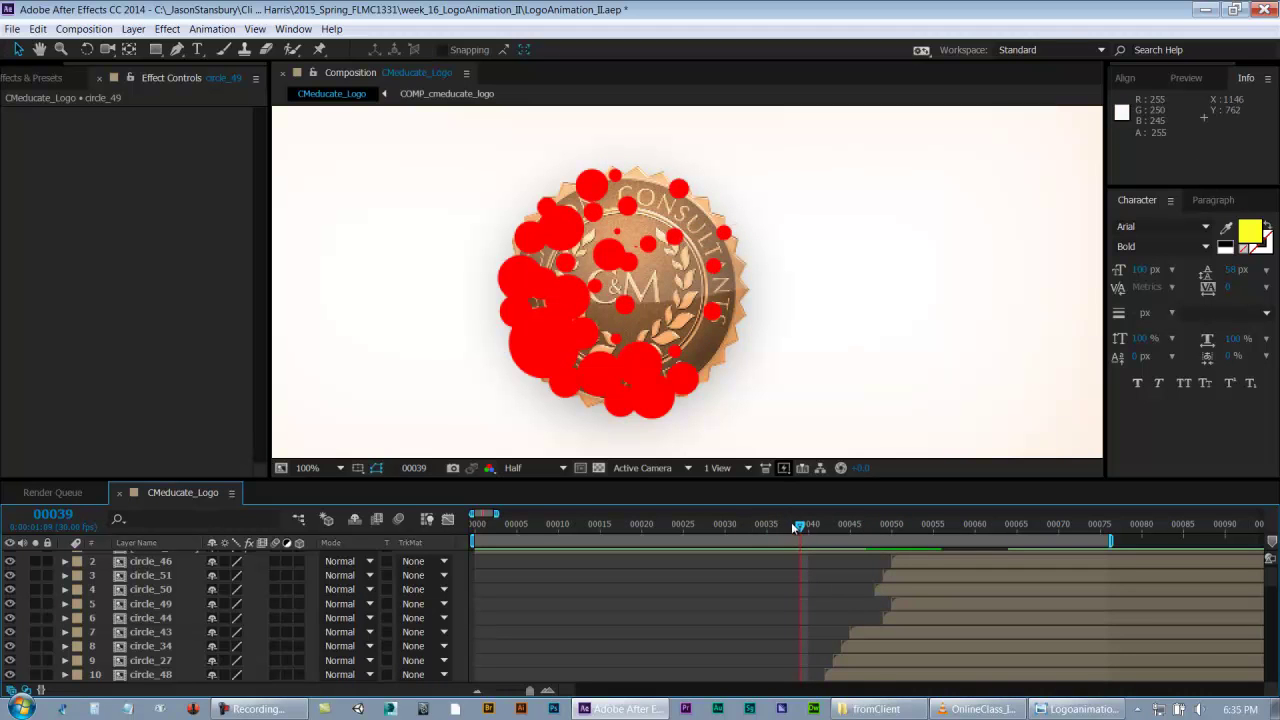
drag(788, 531, 846, 525)
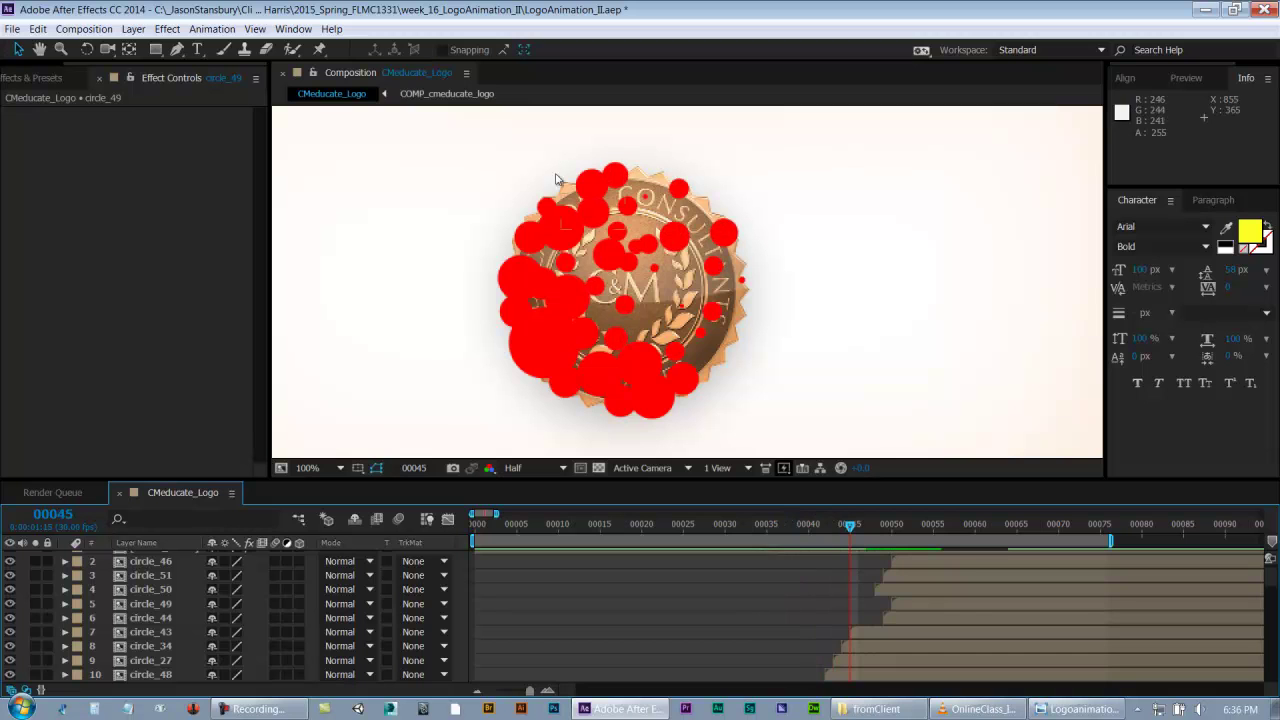
- Delay circle_26 over the upper right laurel seven frames to start at frame 38, and scrub to frame 44
click(678, 246)
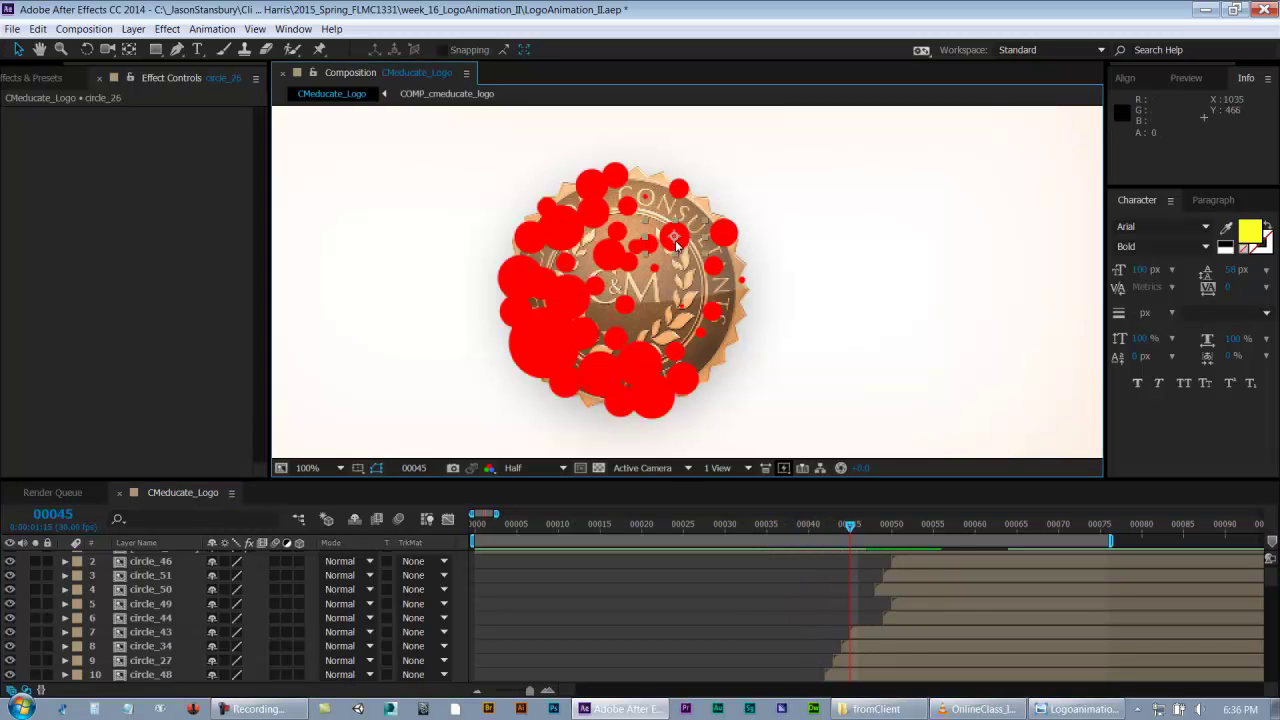
scroll(858, 620, down, 4)
drag(851, 659, 912, 663)
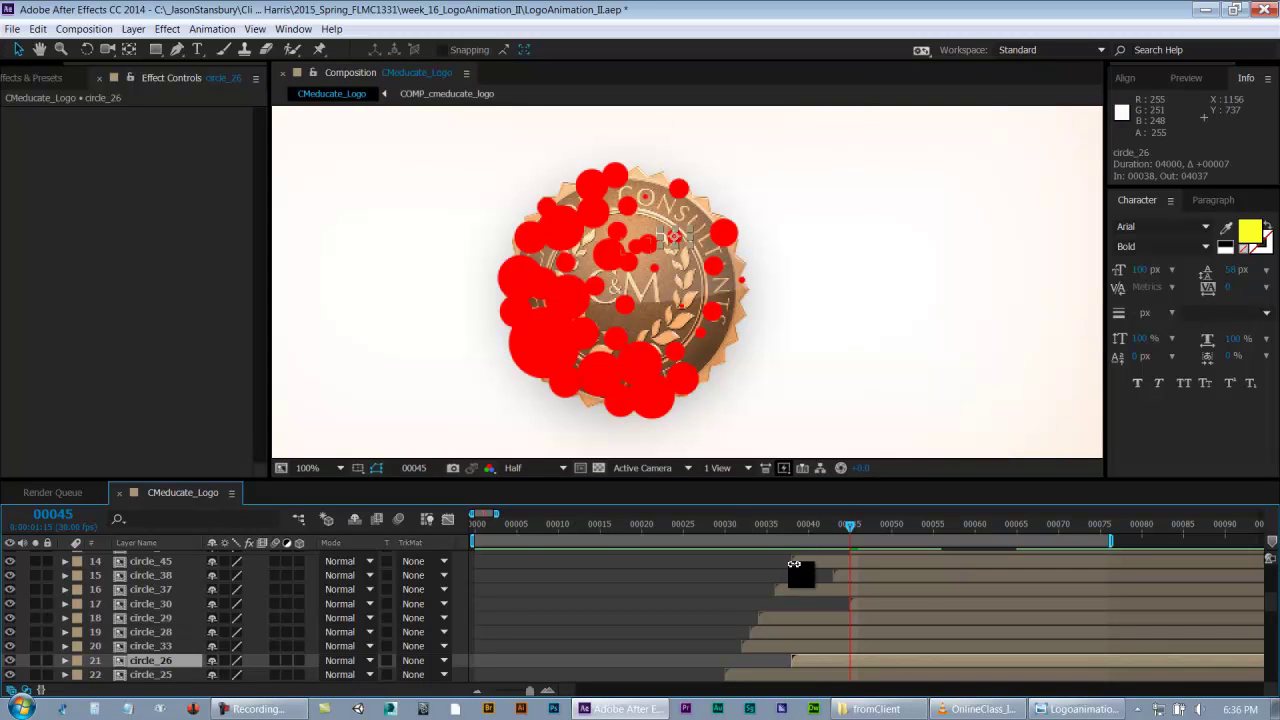
drag(780, 532, 838, 531)
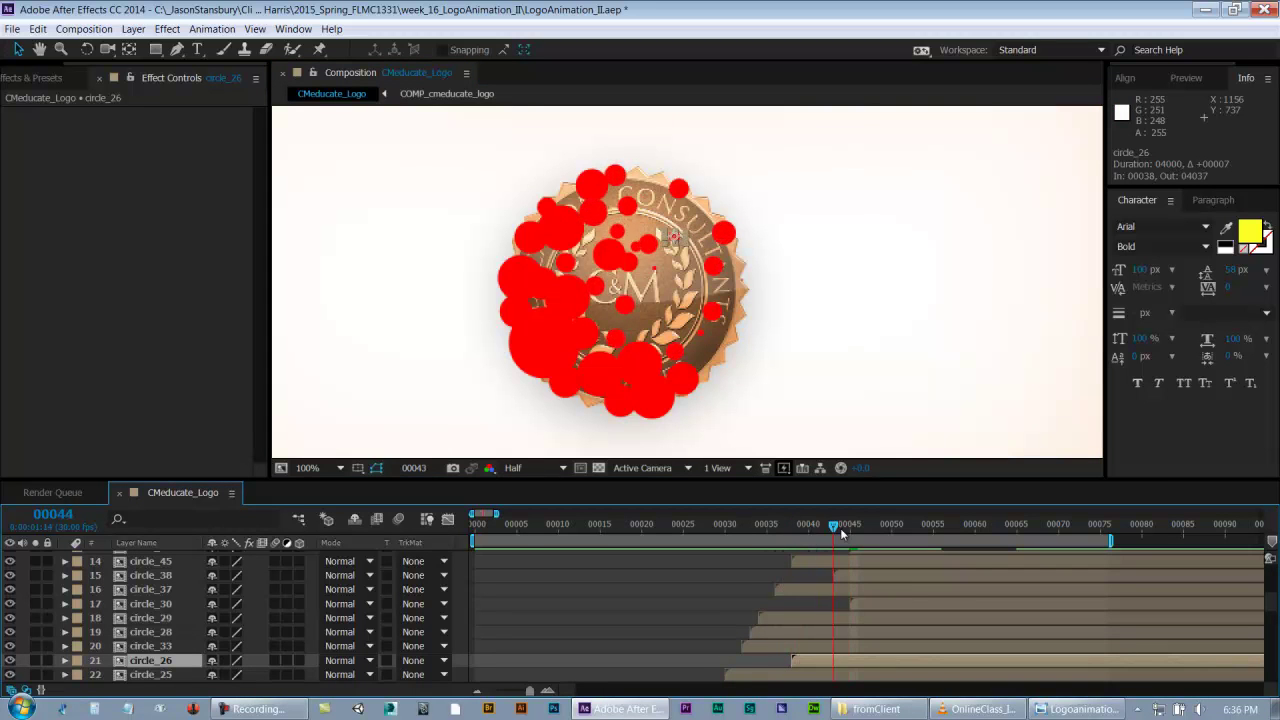
- Delay circle_33 eight frames to start at frame 40, and scrub through to frame 54 to check the timing
click(794, 645)
drag(794, 645, 861, 646)
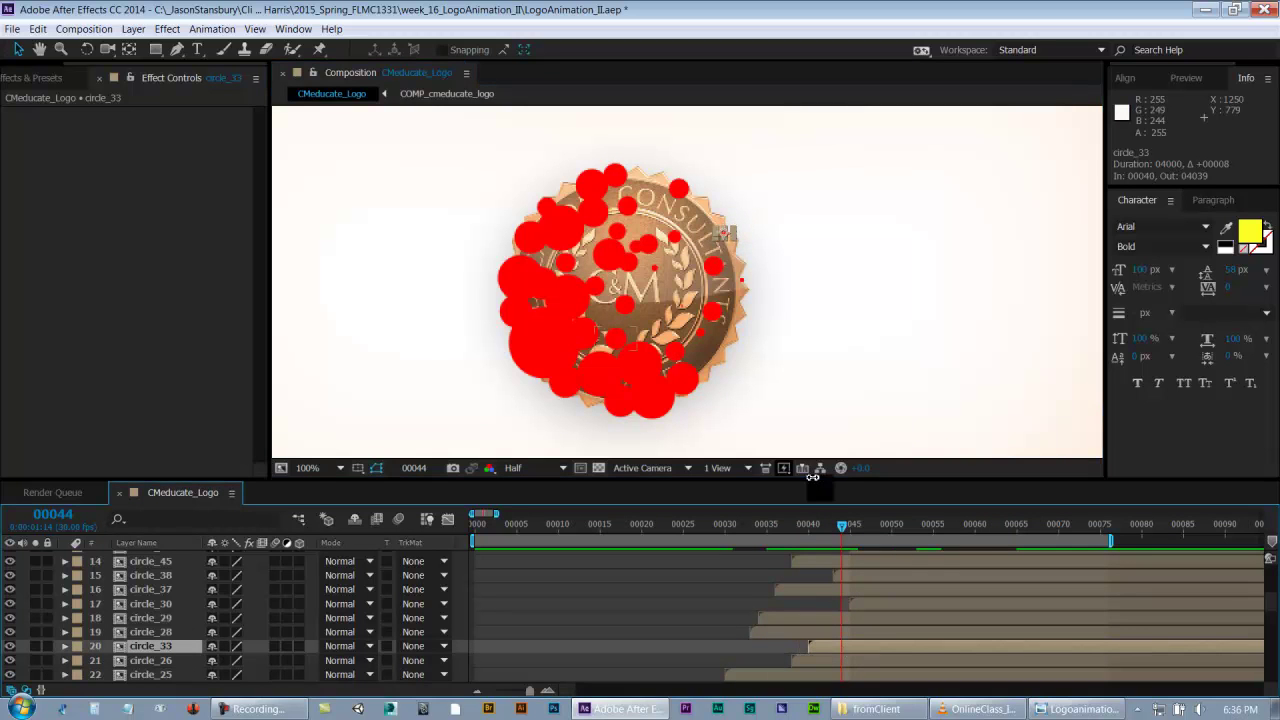
click(706, 561)
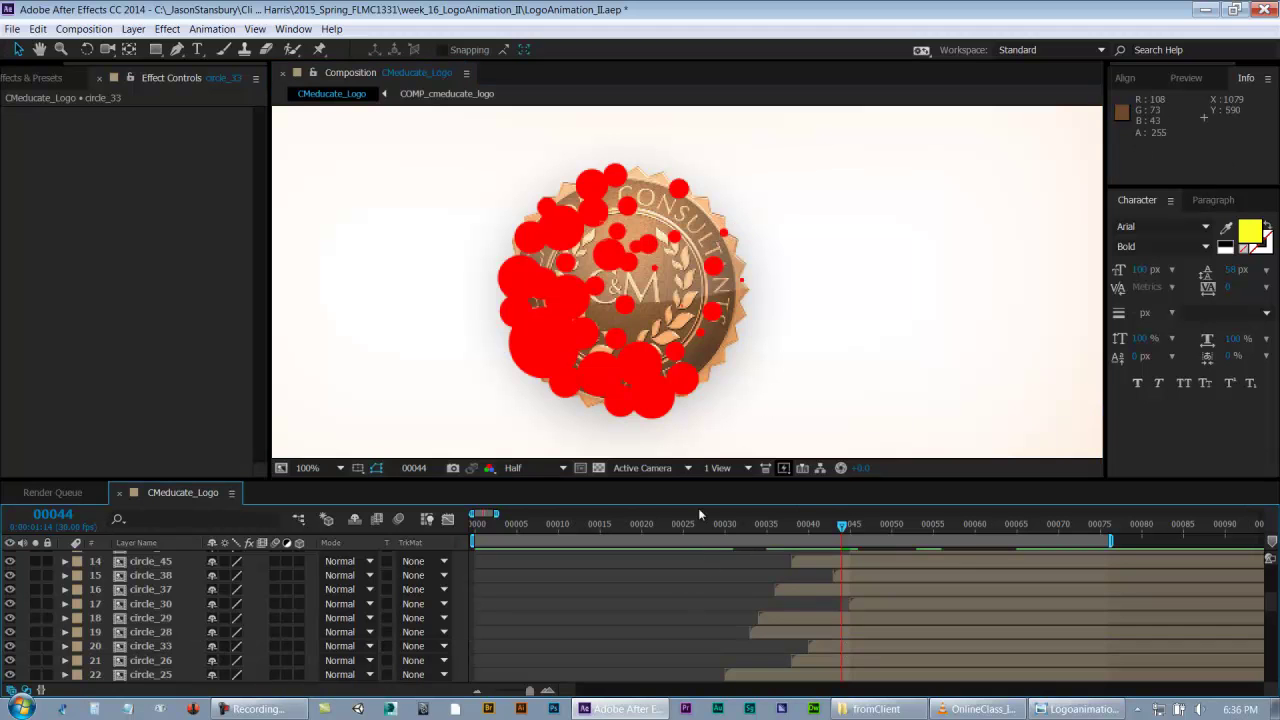
drag(697, 528, 922, 538)
- Select circle_48 on the logo's right edge, delay its layer seven frames to start at frame 49, and preview it
click(742, 281)
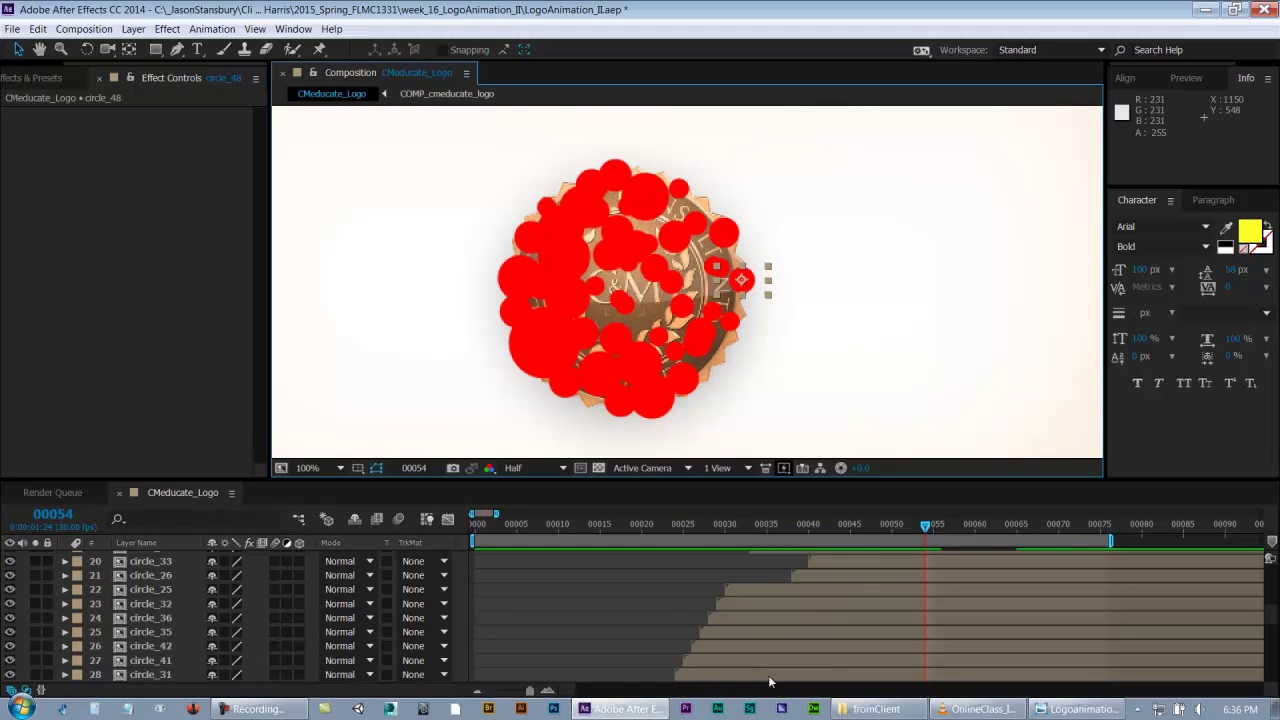
scroll(772, 675, down, 3)
scroll(815, 650, up, 7)
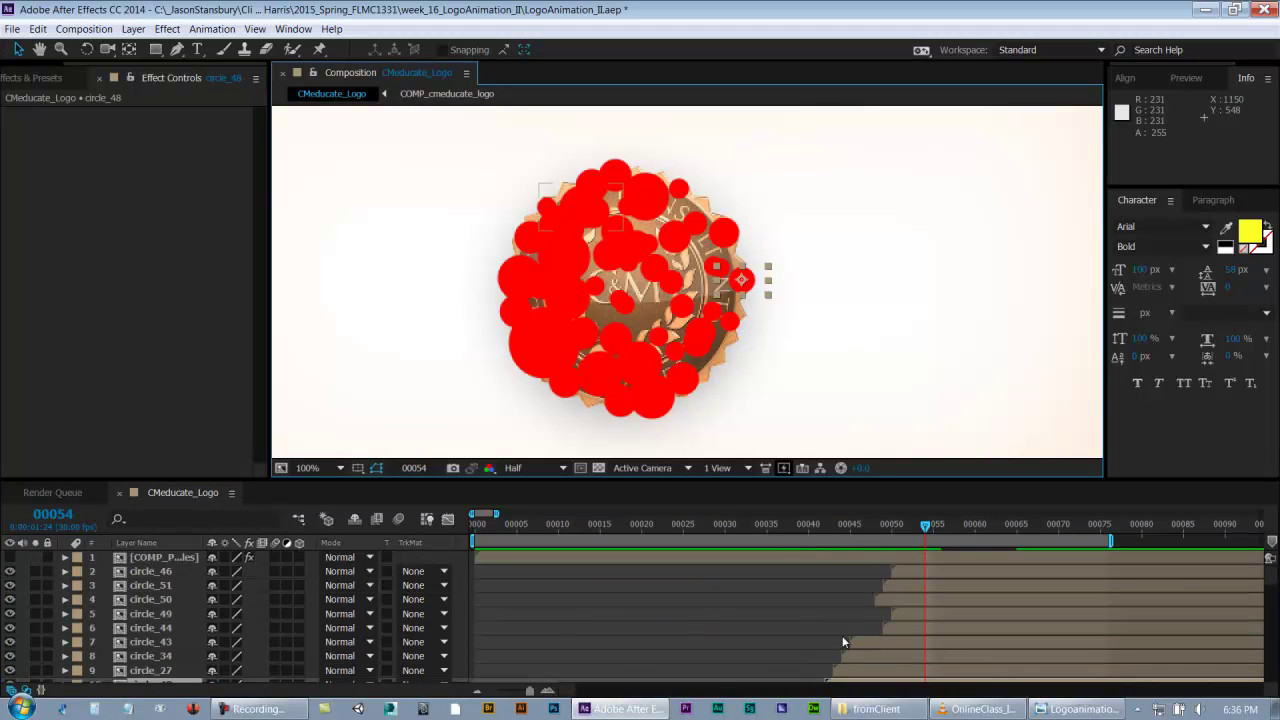
scroll(845, 638, down, 2)
drag(883, 607, 946, 601)
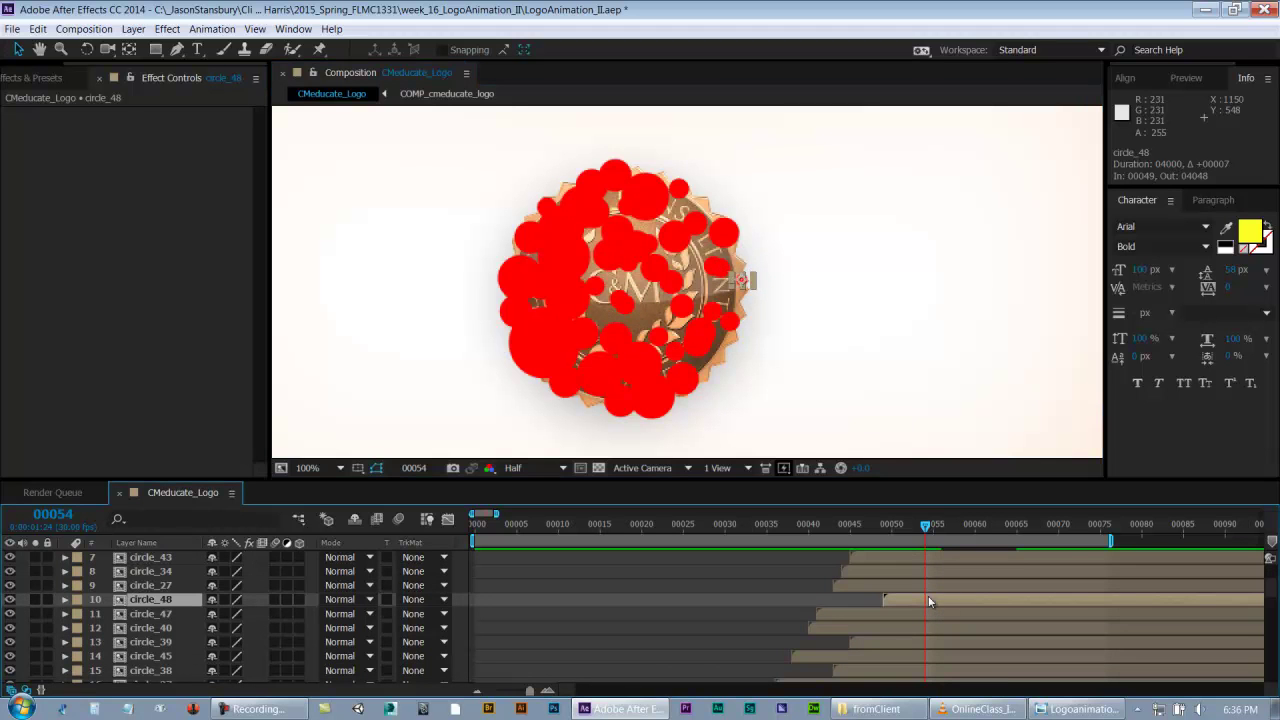
click(793, 525)
key(space)
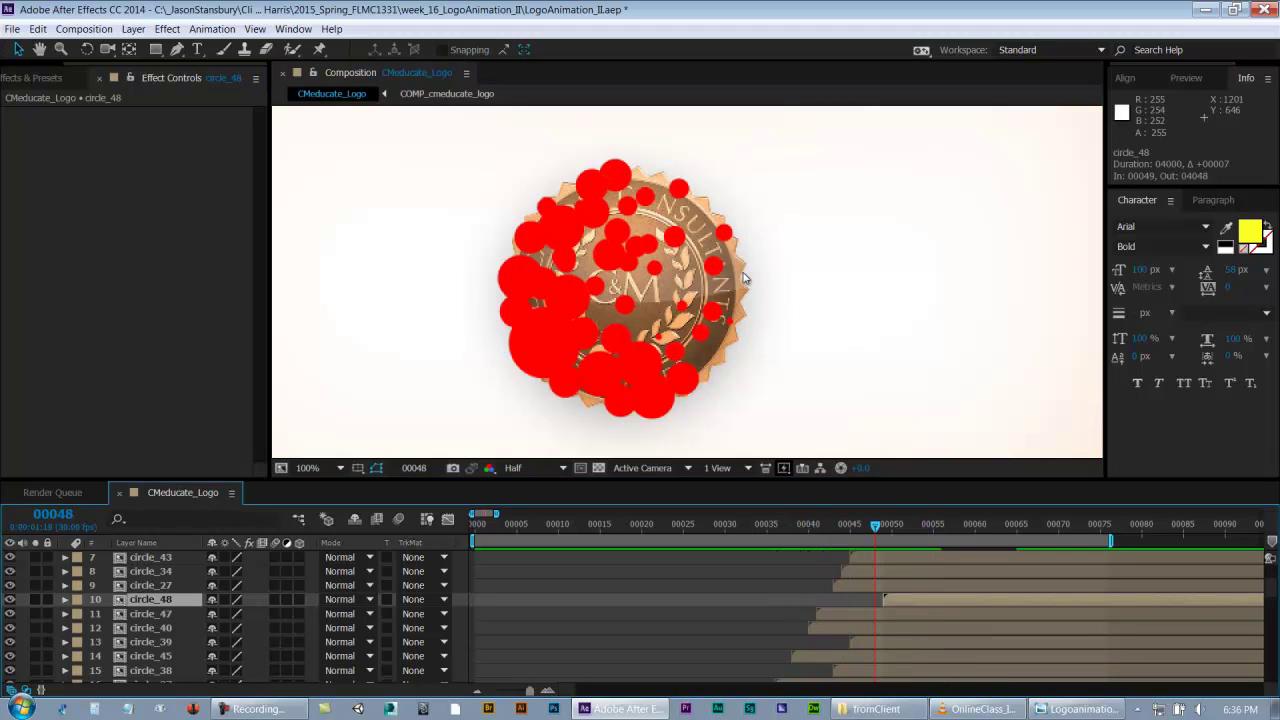
- Select circle_35 over the right-hand lettering, delay its layer to start at frame 42, and scrub to check it
click(715, 271)
scroll(868, 628, down, 5)
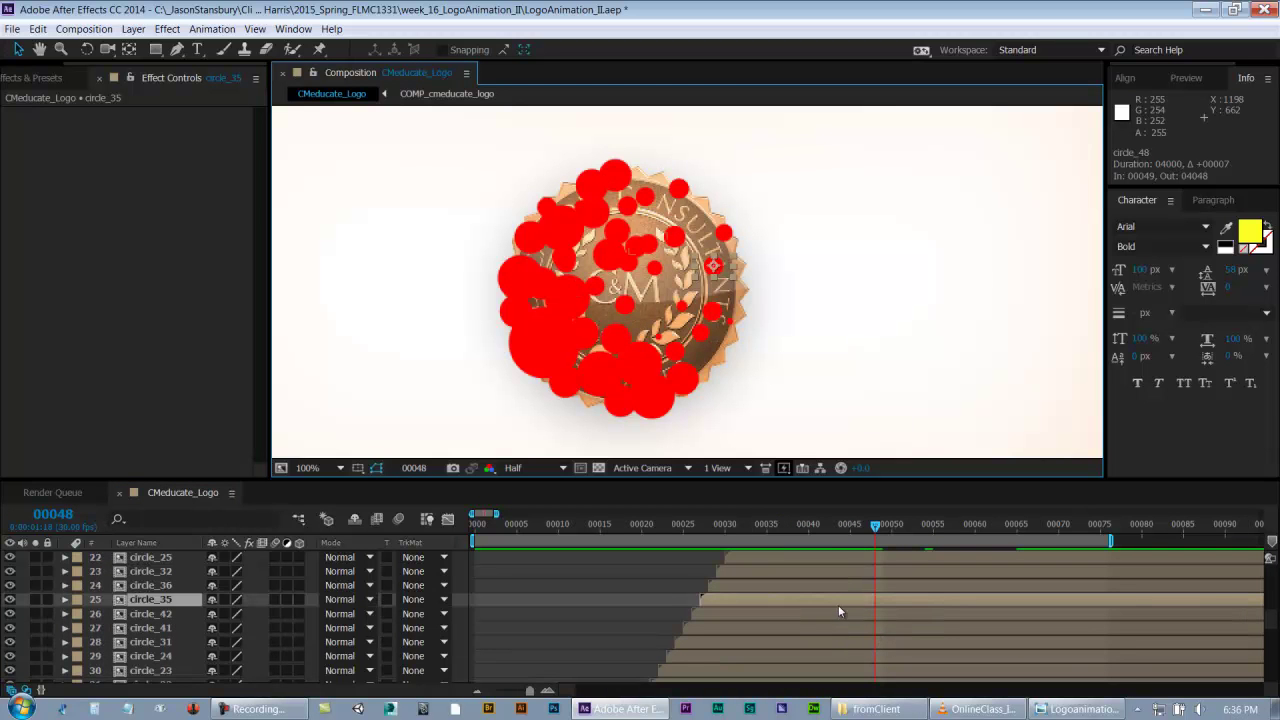
drag(895, 605, 958, 603)
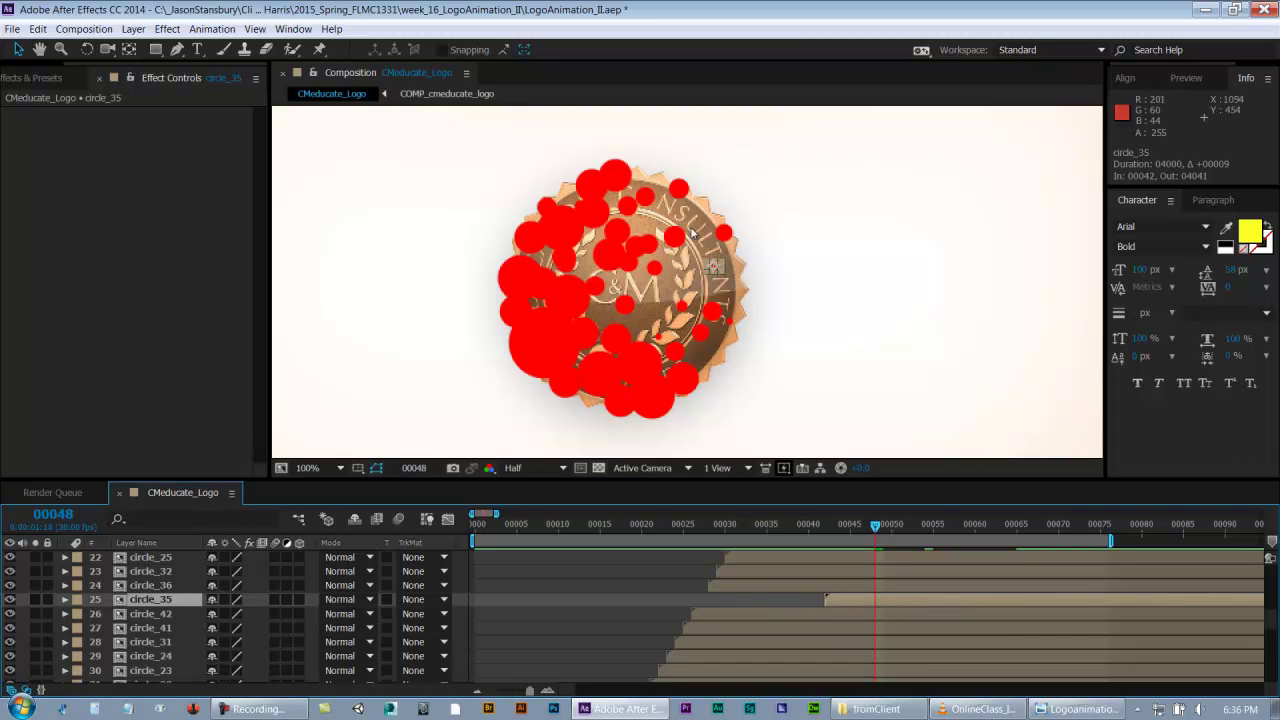
click(594, 610)
drag(766, 525, 800, 530)
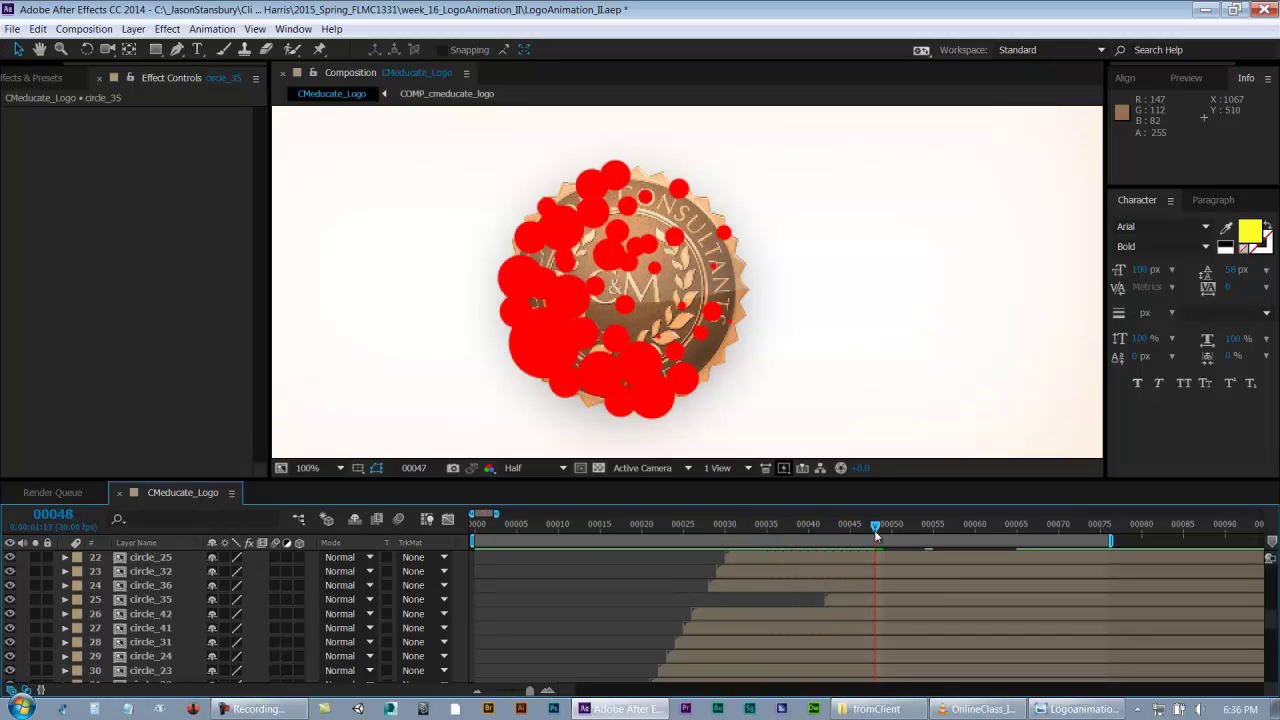
- Scrub the retimed circles through to frame 60 and save the project
drag(896, 538, 781, 560)
drag(943, 564, 970, 566)
key(ctrl+s)
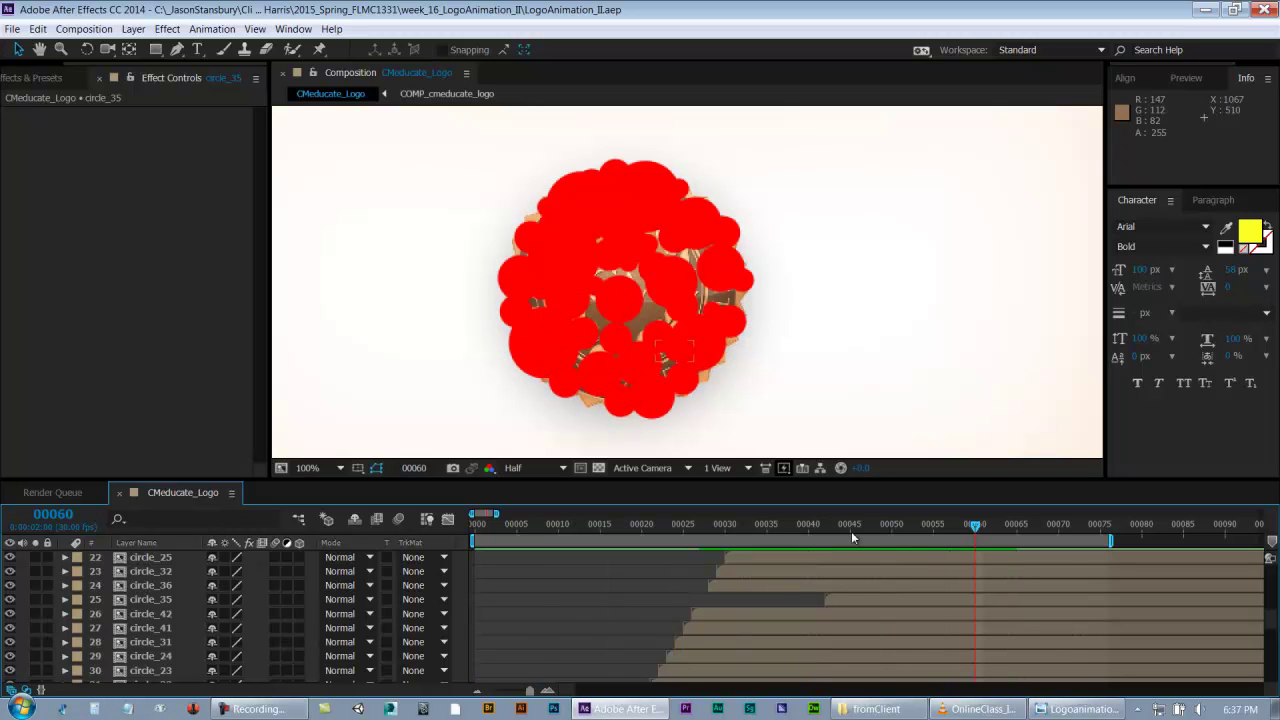
- Select circle_41 over the lower right lettering at frame 33, delay its layer to start at frame 43, and preview the animation
drag(863, 527, 744, 527)
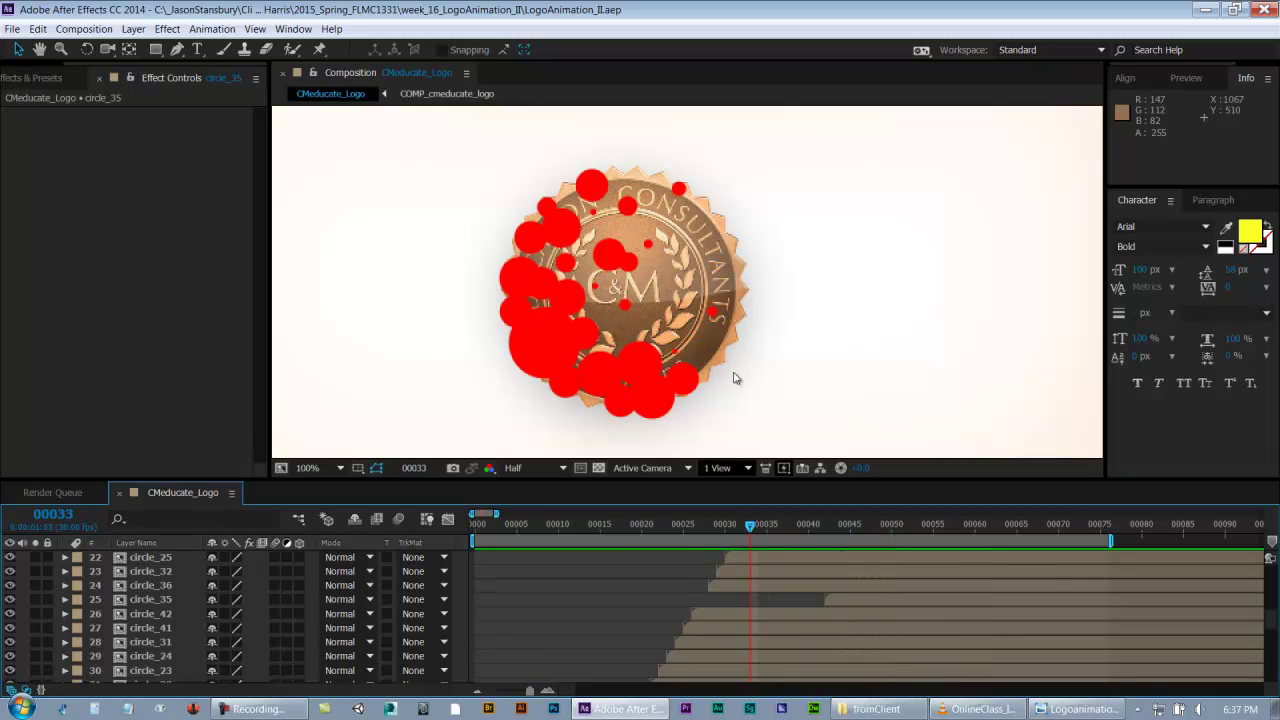
click(710, 316)
drag(755, 630, 829, 634)
drag(730, 531, 872, 530)
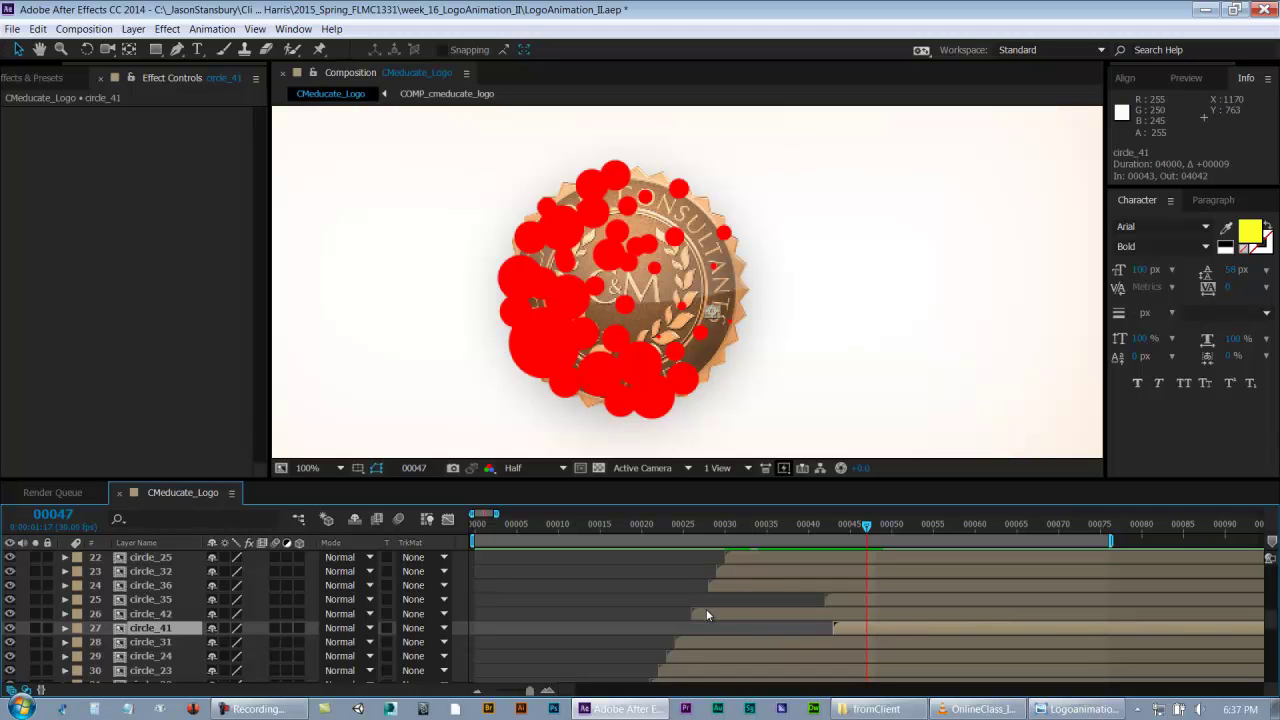
click(670, 620)
key(space)
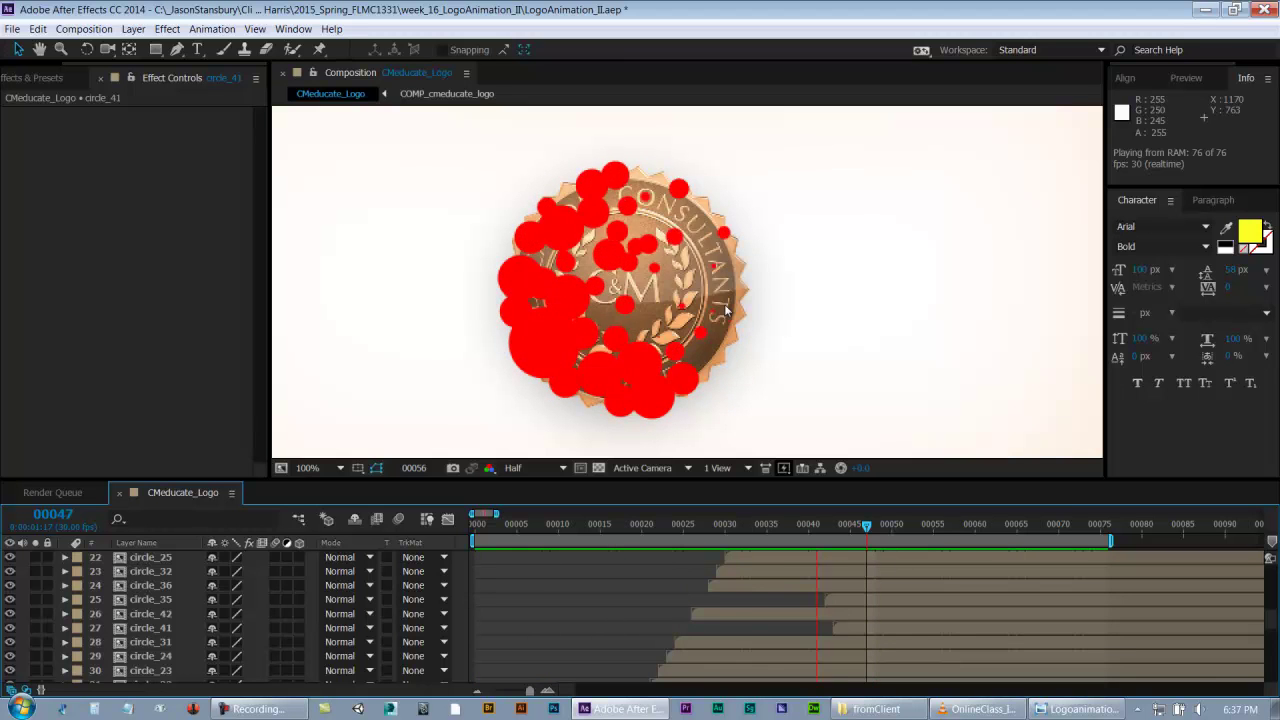
- Select circle_29 below the C&M lettering and move its layer earlier to start at frame 20, then scrub to frame 64
drag(691, 523, 862, 527)
click(614, 339)
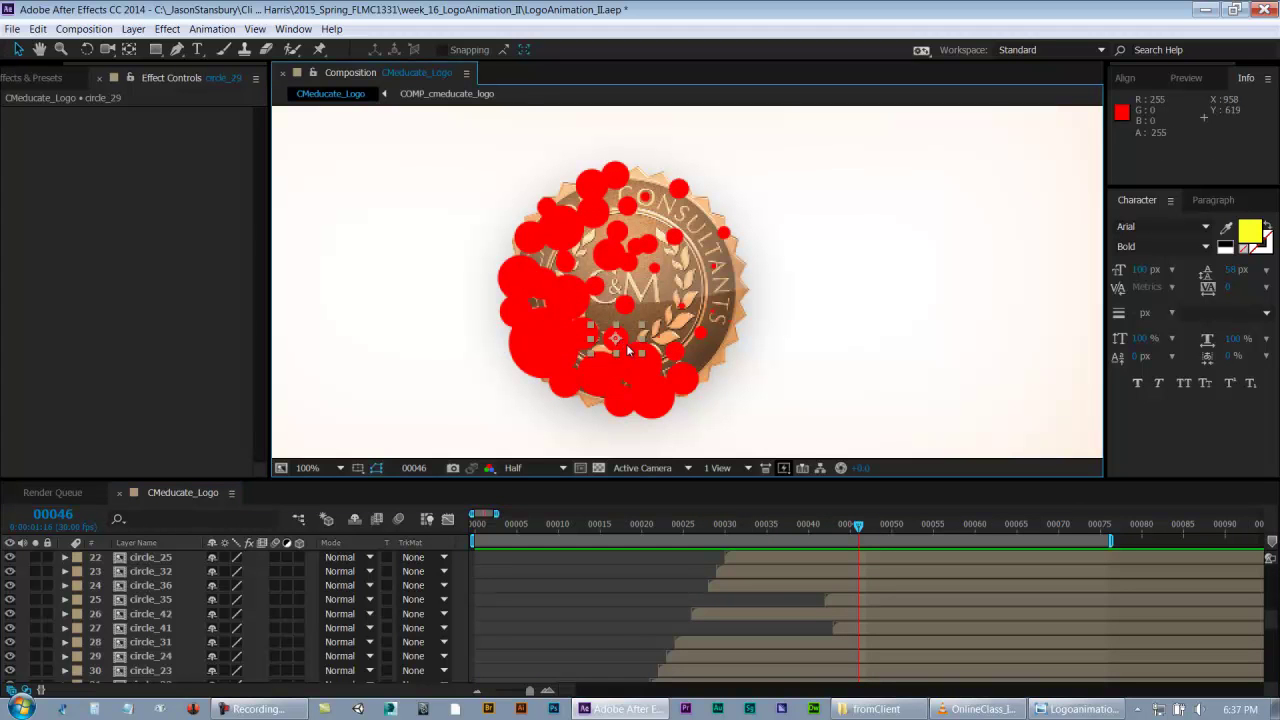
drag(756, 533, 675, 545)
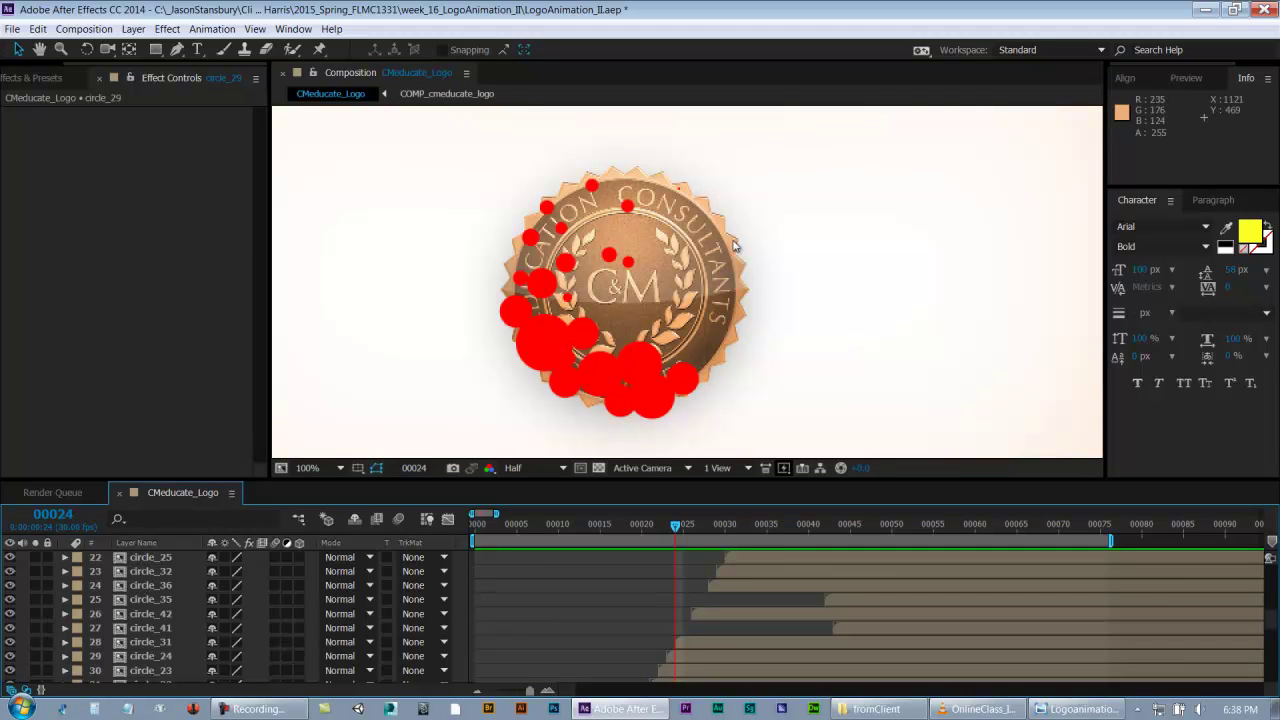
mouse_move(681, 523)
mouse_down()
mouse_move(712, 528)
mouse_move(588, 542)
mouse_move(668, 541)
mouse_up()
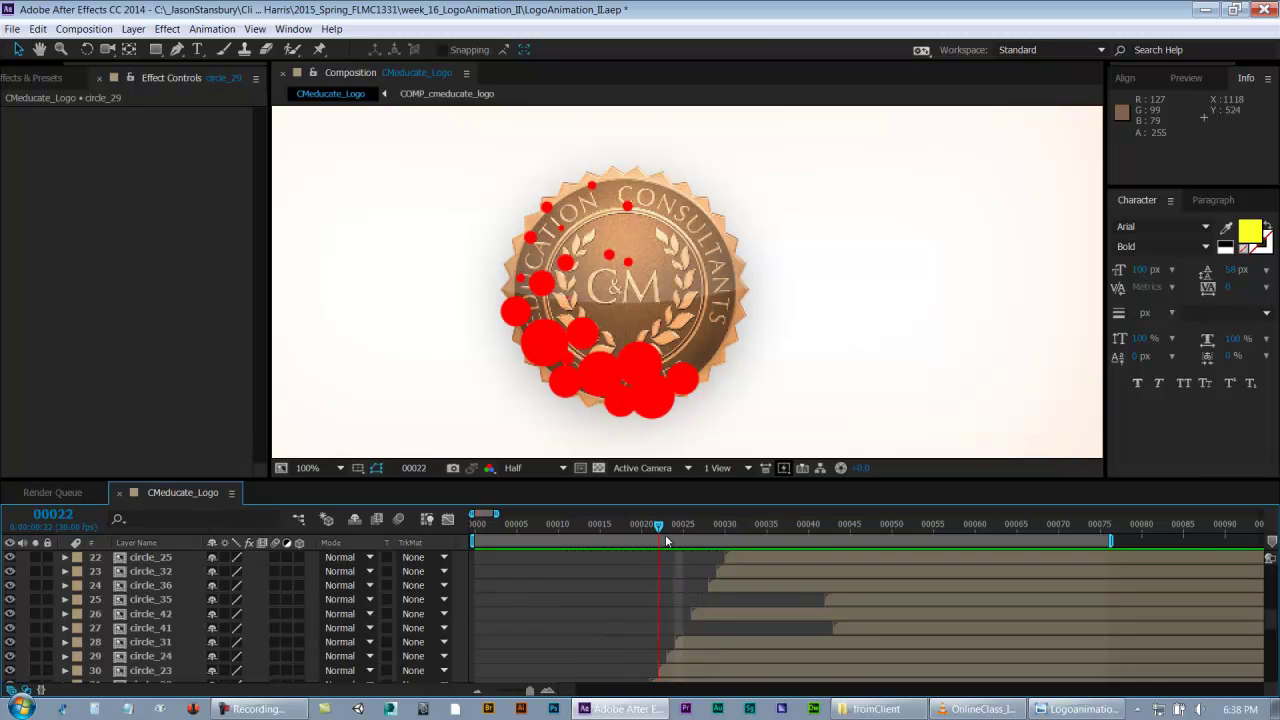
scroll(660, 604, down, 8)
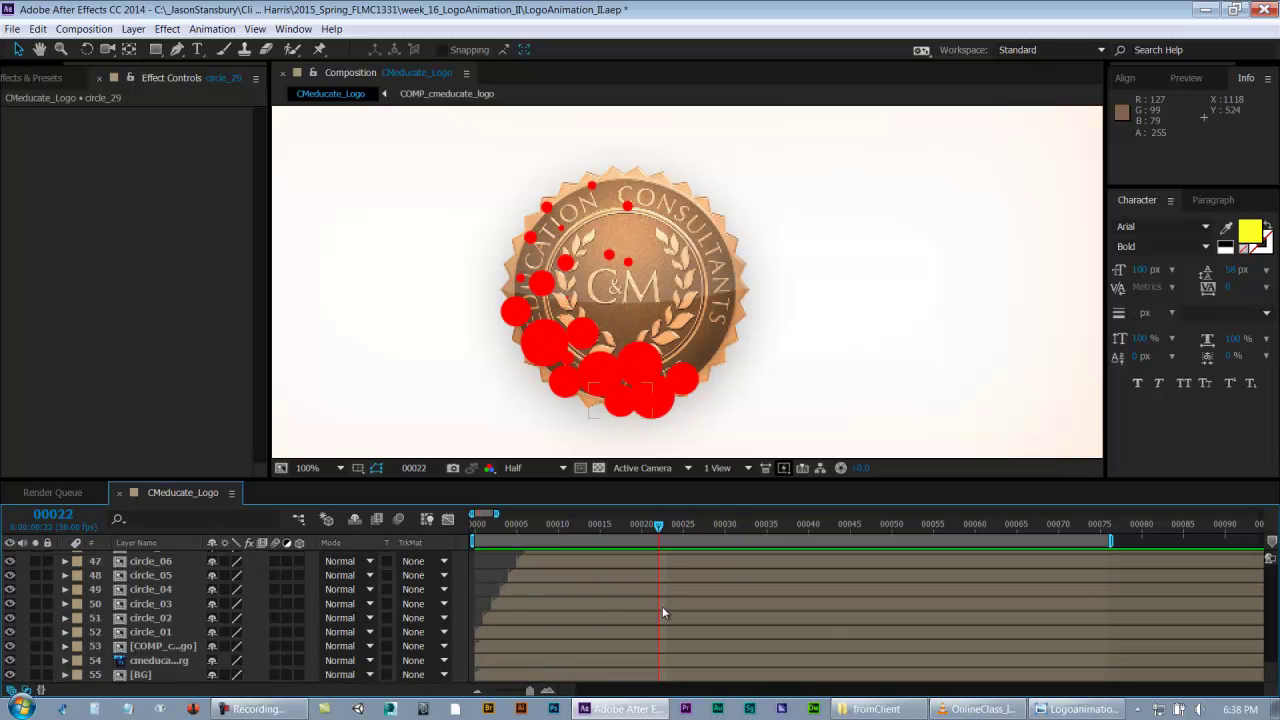
scroll(662, 606, up, 14)
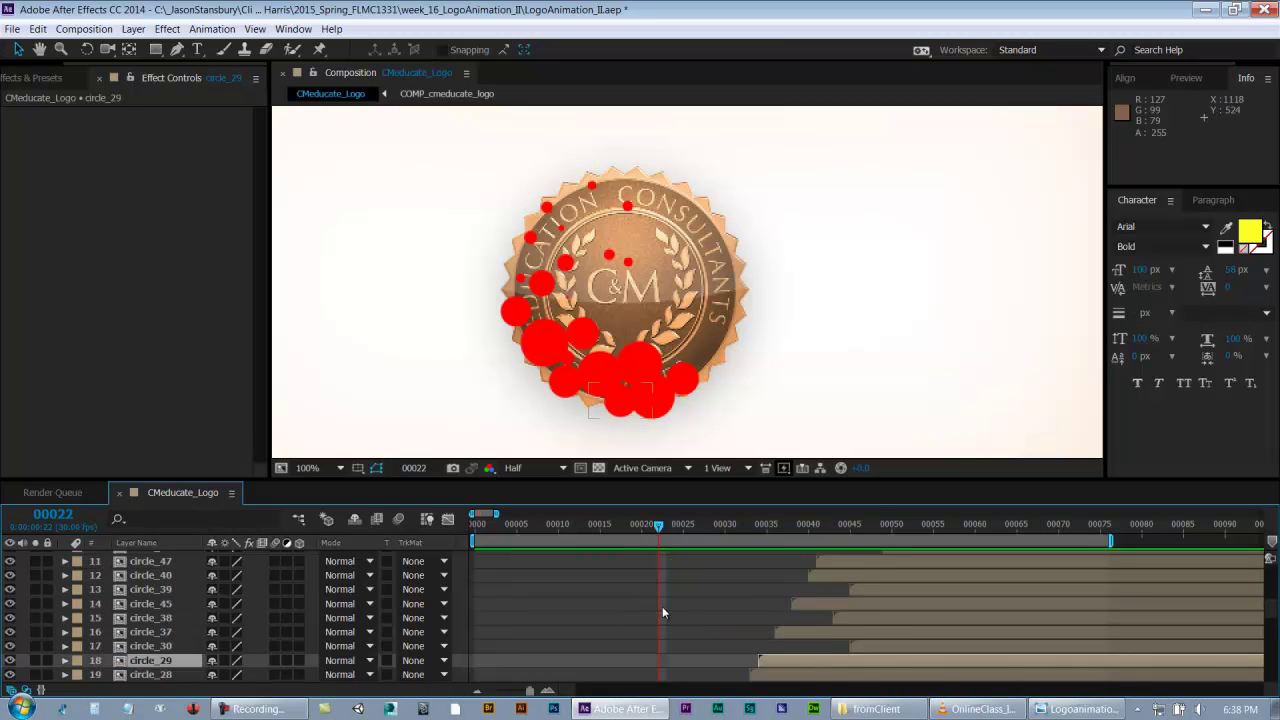
scroll(662, 606, down, 3)
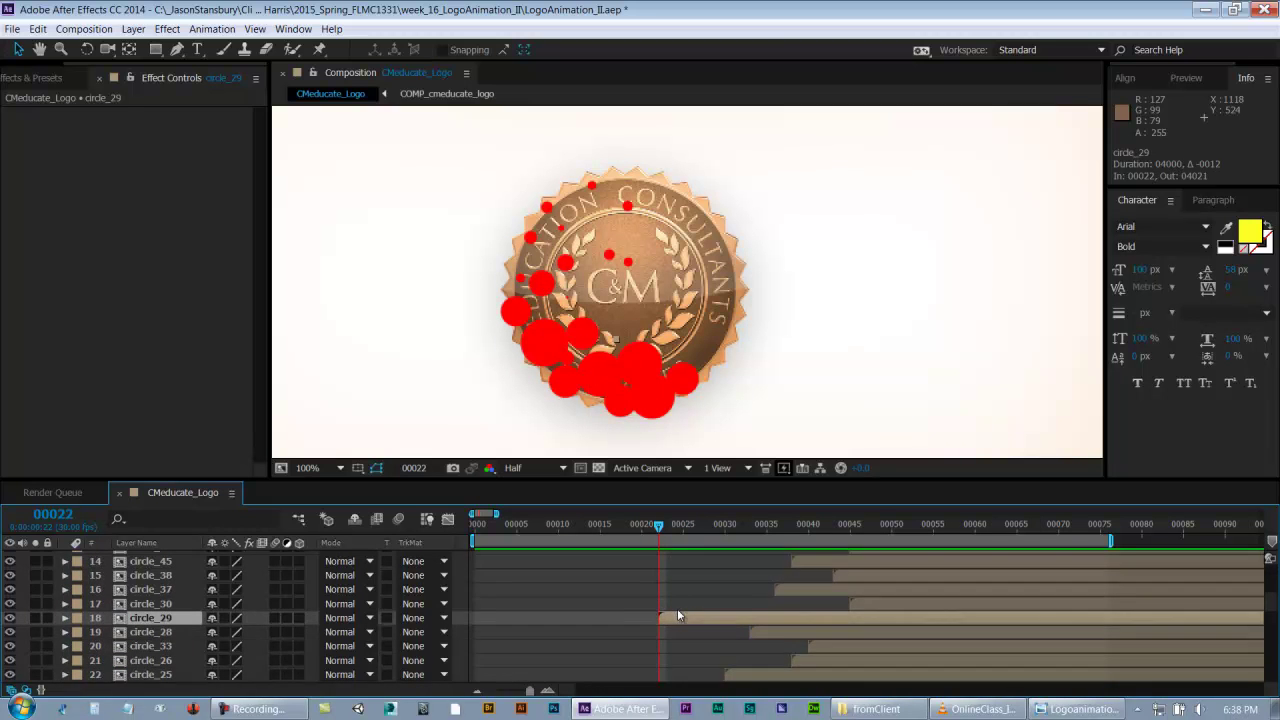
drag(638, 535, 1010, 513)
- Preview the animation, and move the circle_46 layer at the logo's centre earlier to start at frame 40
click(618, 603)
key(KP_0)
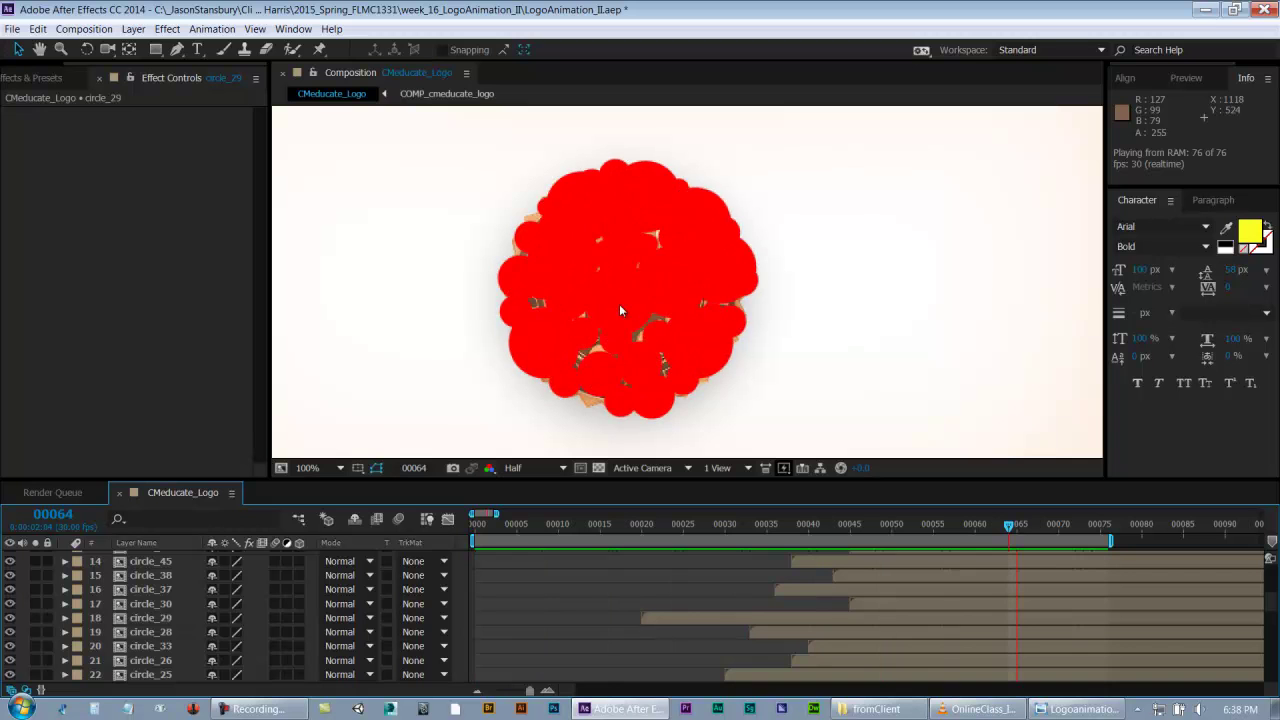
click(631, 332)
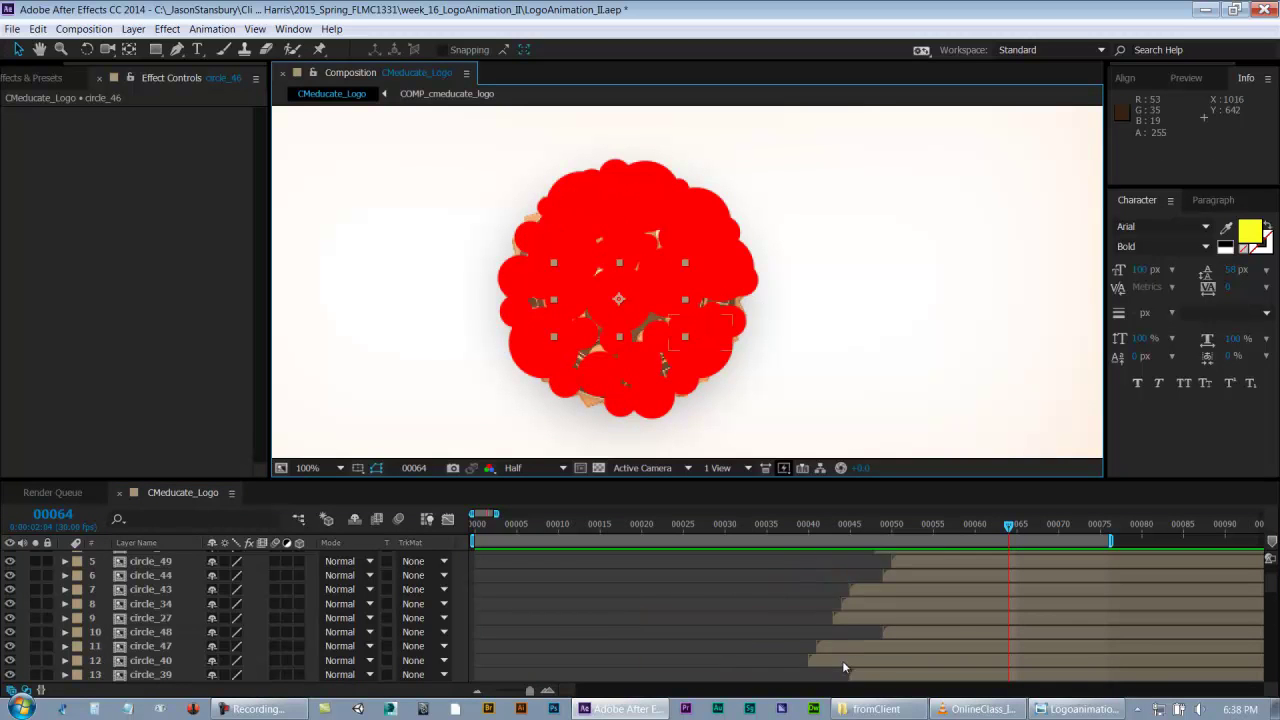
scroll(842, 660, up, 5)
drag(700, 524, 795, 528)
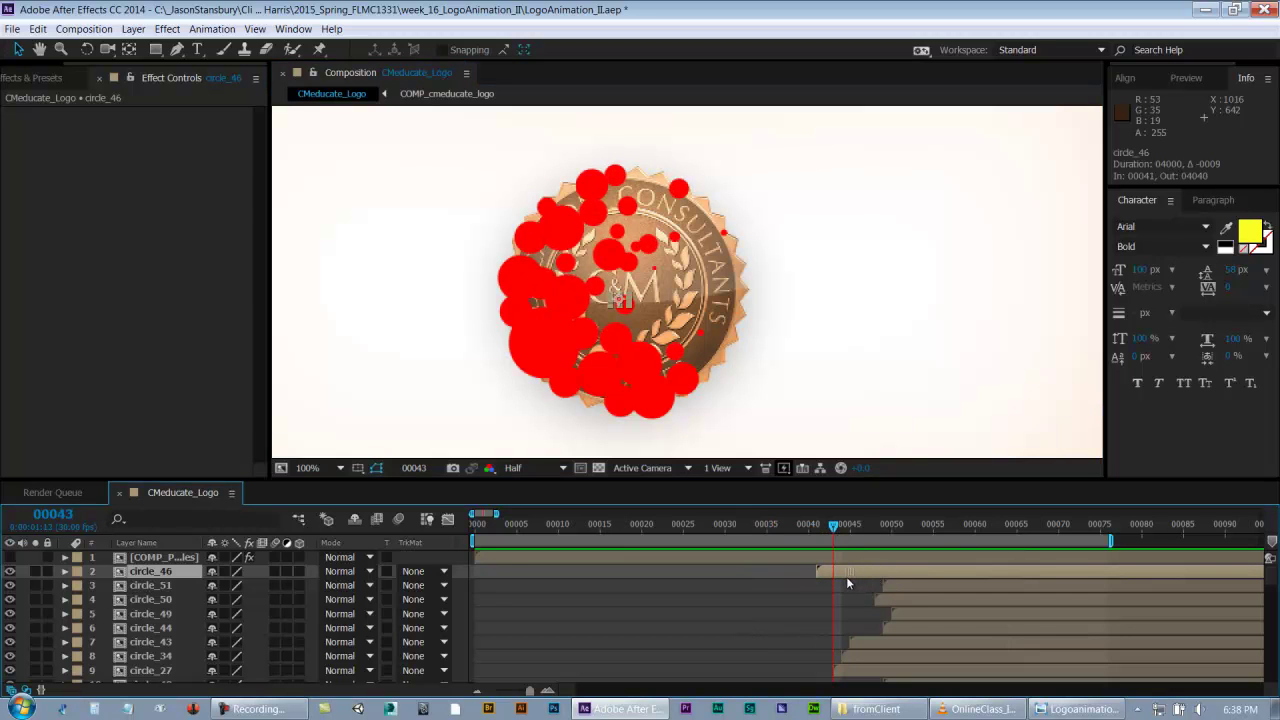
click(804, 594)
click(783, 524)
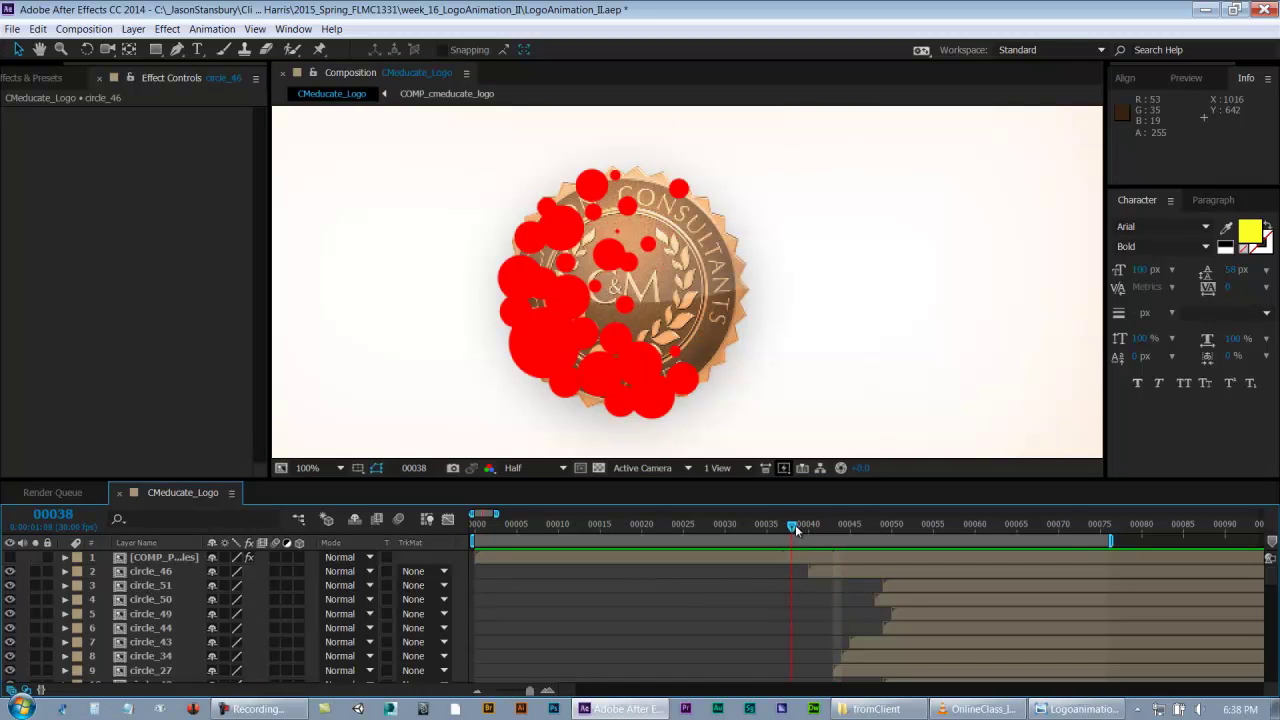
drag(851, 528, 950, 527)
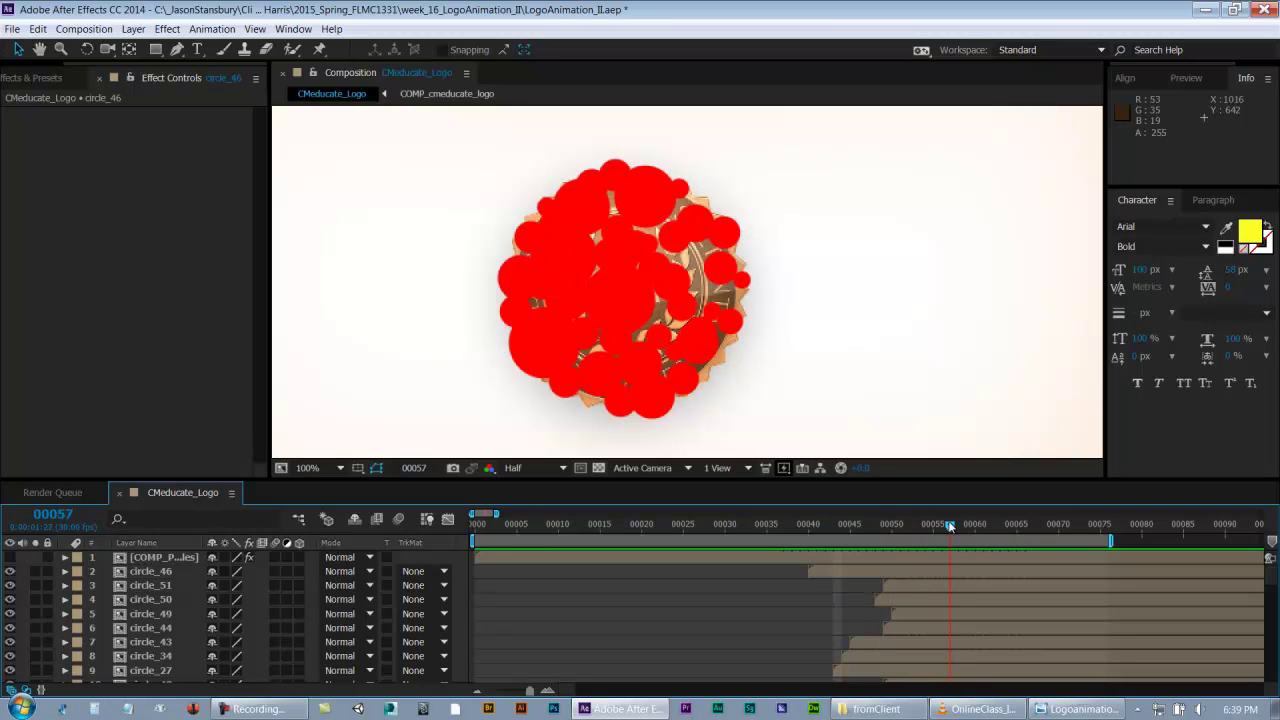
- Select circle_34 over the upper lettering, delay its layer to start at frame 51, and scrub through the change
click(640, 192)
click(645, 181)
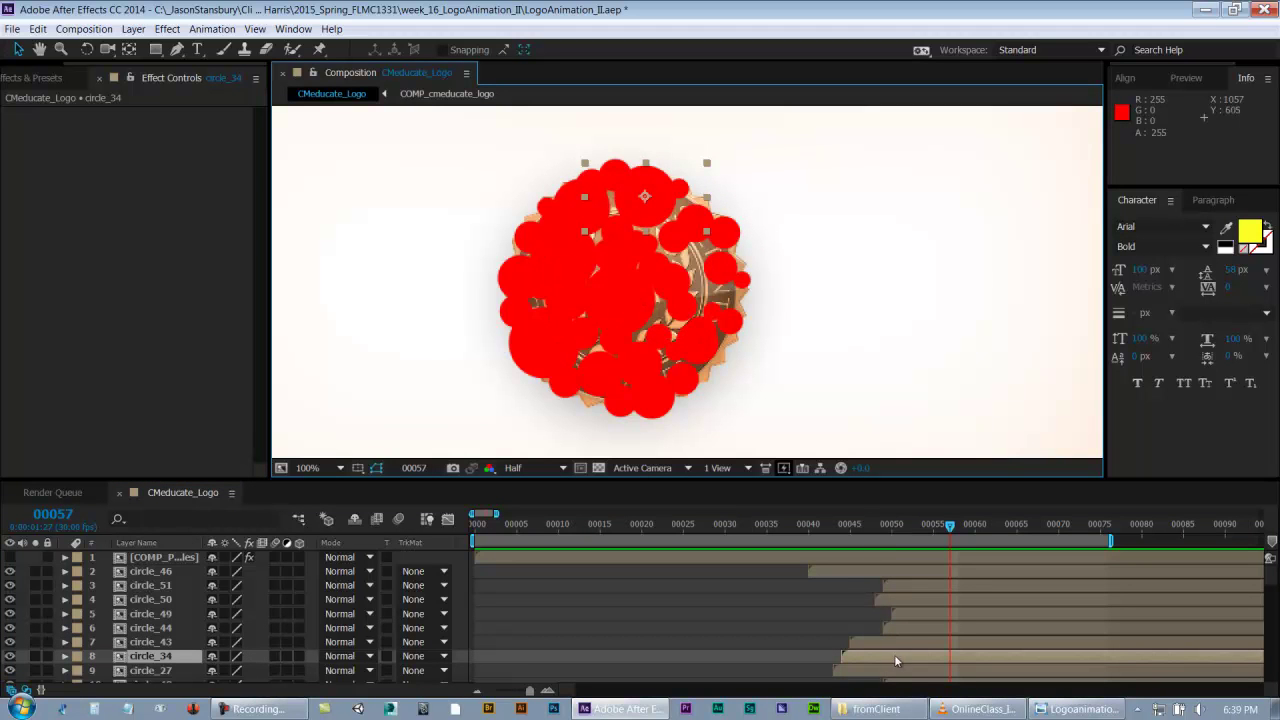
drag(903, 655, 944, 664)
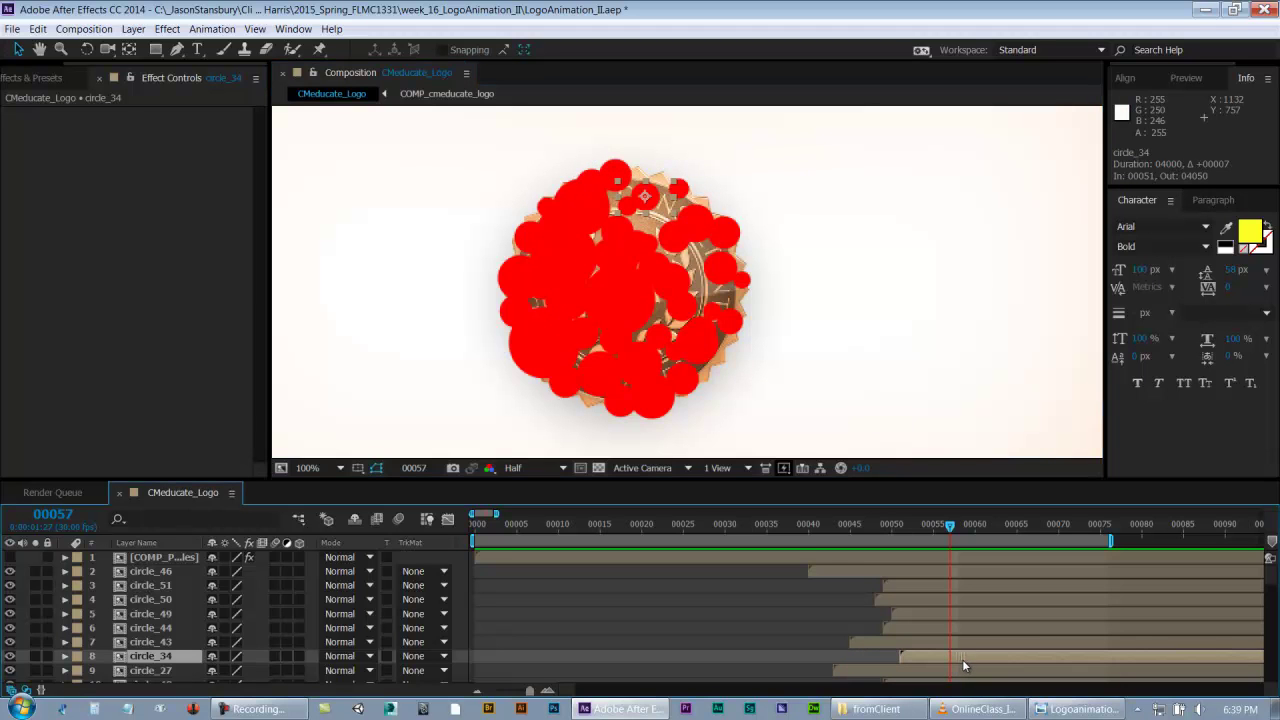
drag(798, 534, 1004, 541)
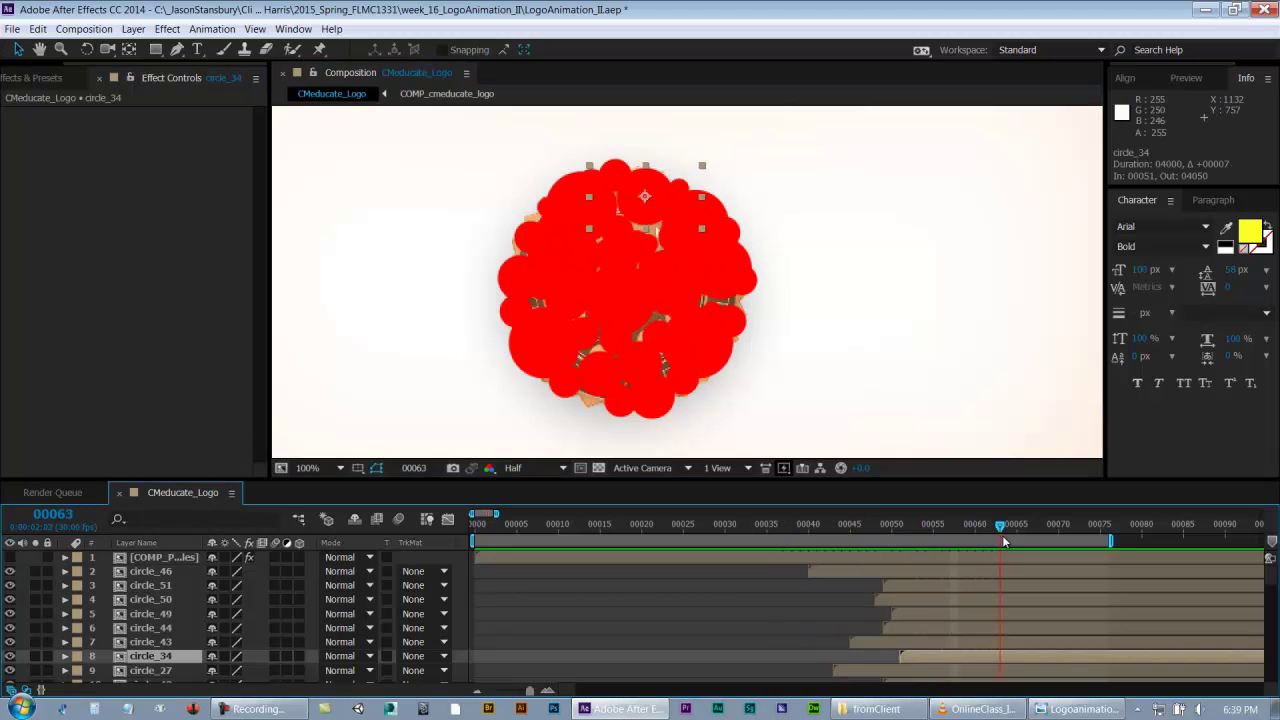
click(814, 637)
drag(800, 531, 916, 524)
- Select circle_32 over the lower right laurel, move its layer earlier to start at frame 14, and scrub to frame 54
click(673, 359)
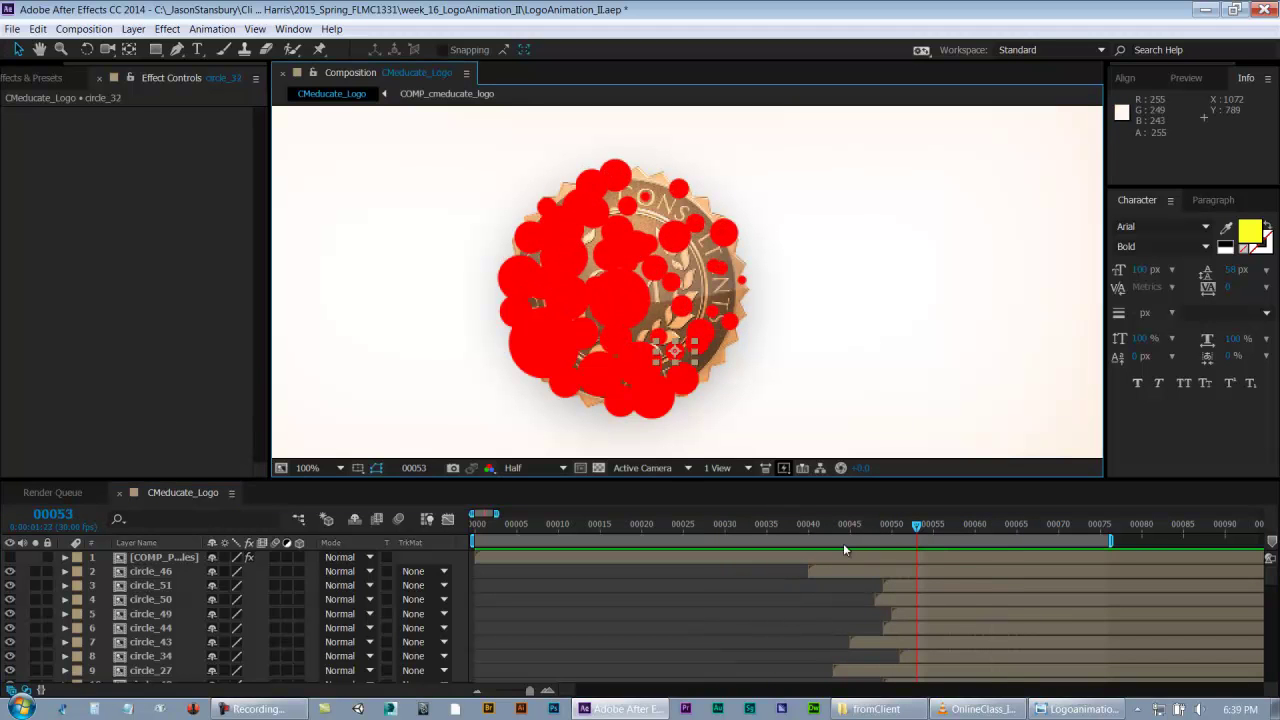
scroll(807, 594, down, 8)
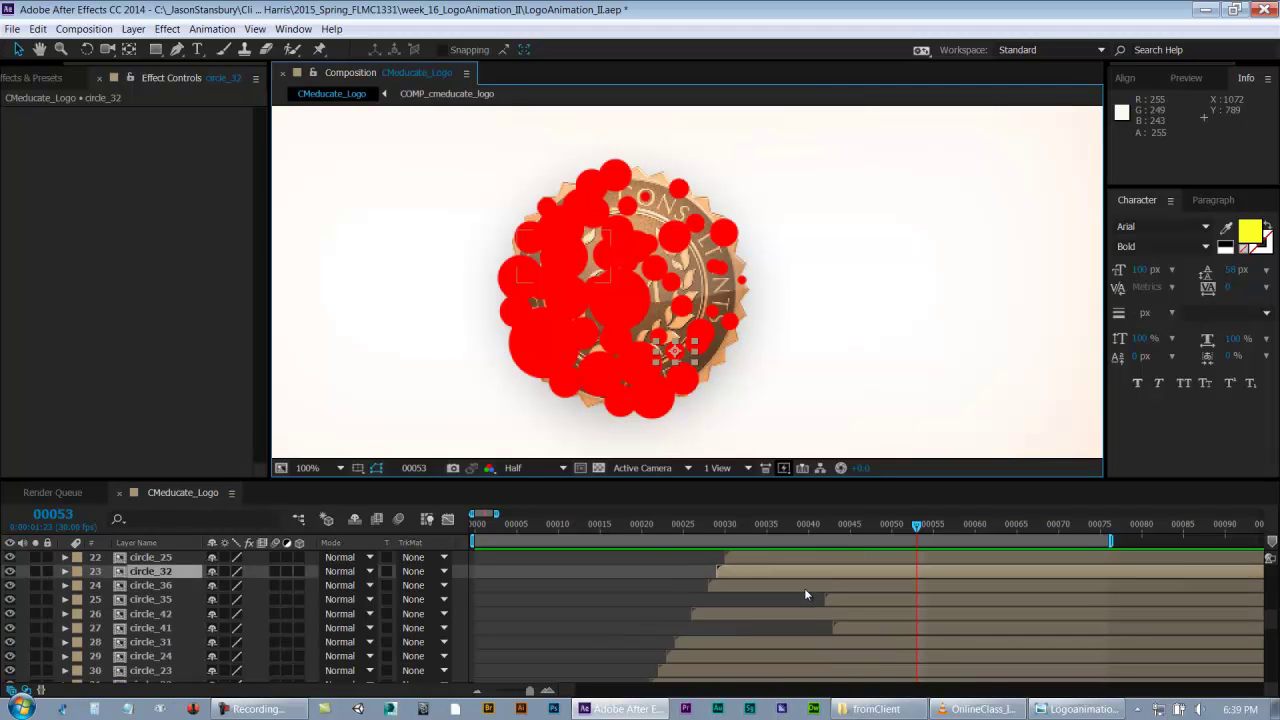
scroll(805, 594, up, 2)
drag(740, 524, 543, 515)
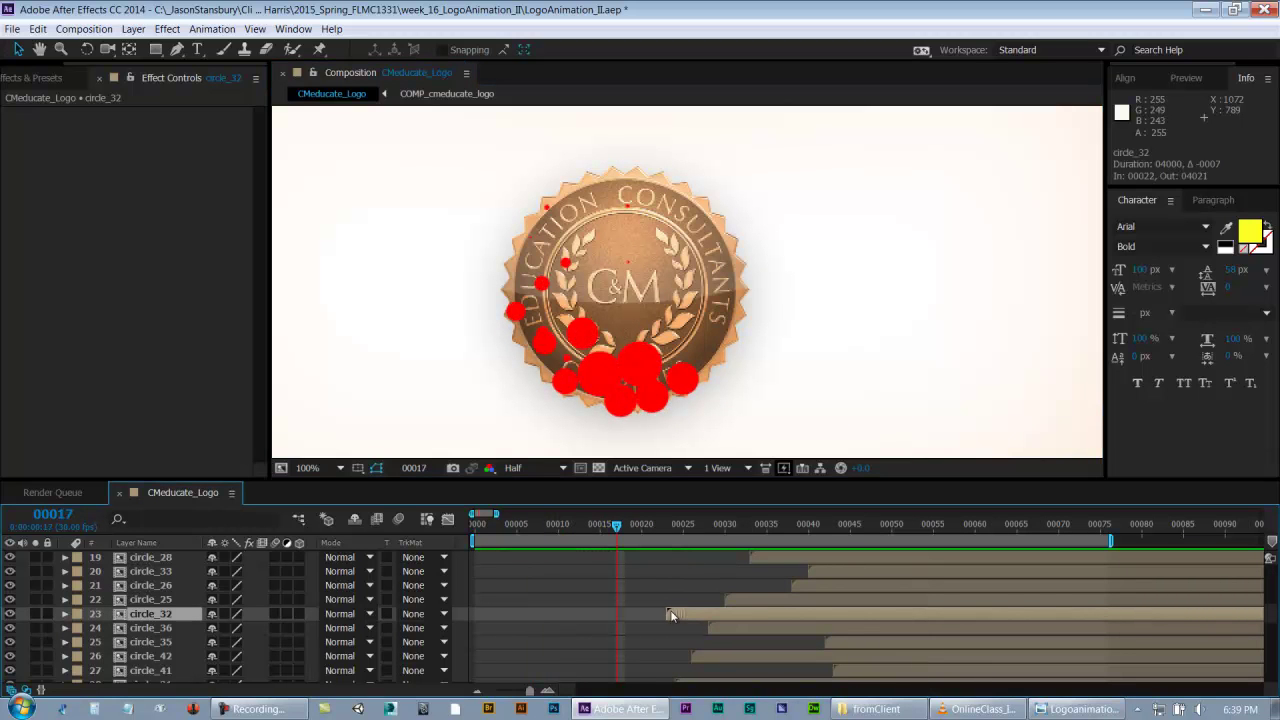
click(578, 578)
drag(586, 524, 925, 528)
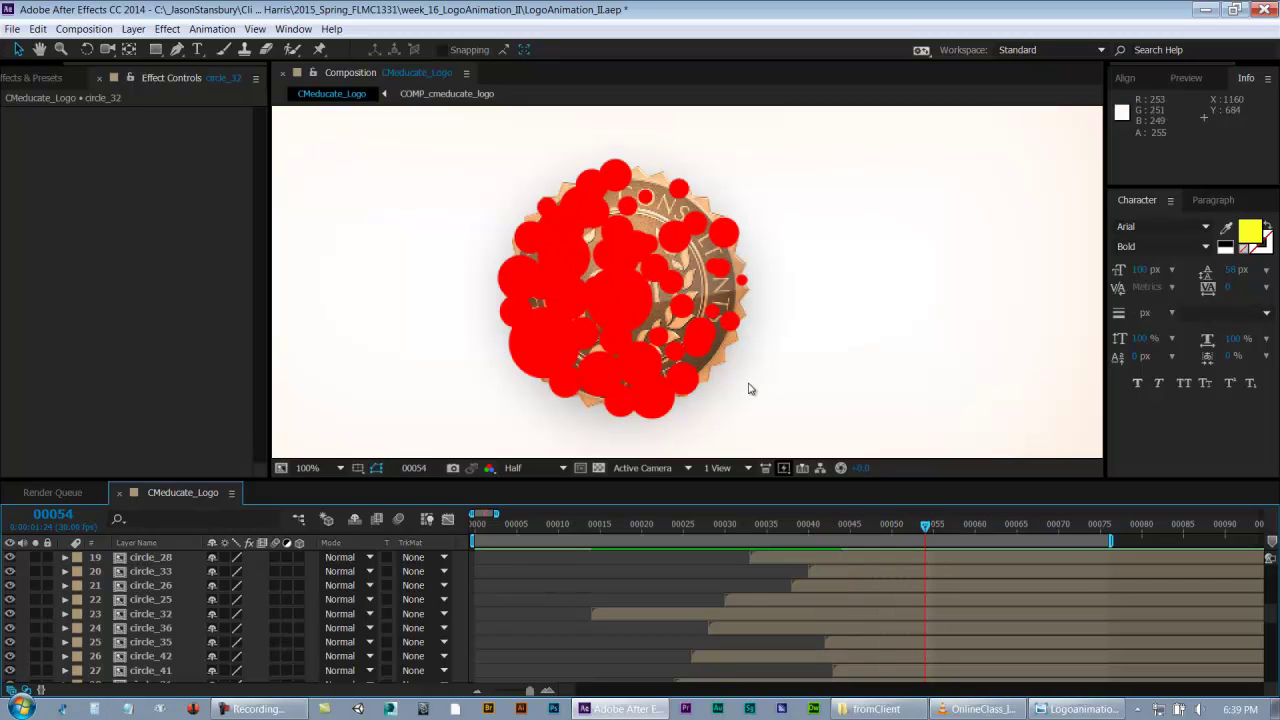
- Select circle_50 at the seal's lower right, move its layer earlier to start at frame 34, and scrub to frame 57
click(700, 357)
scroll(821, 616, up, 5)
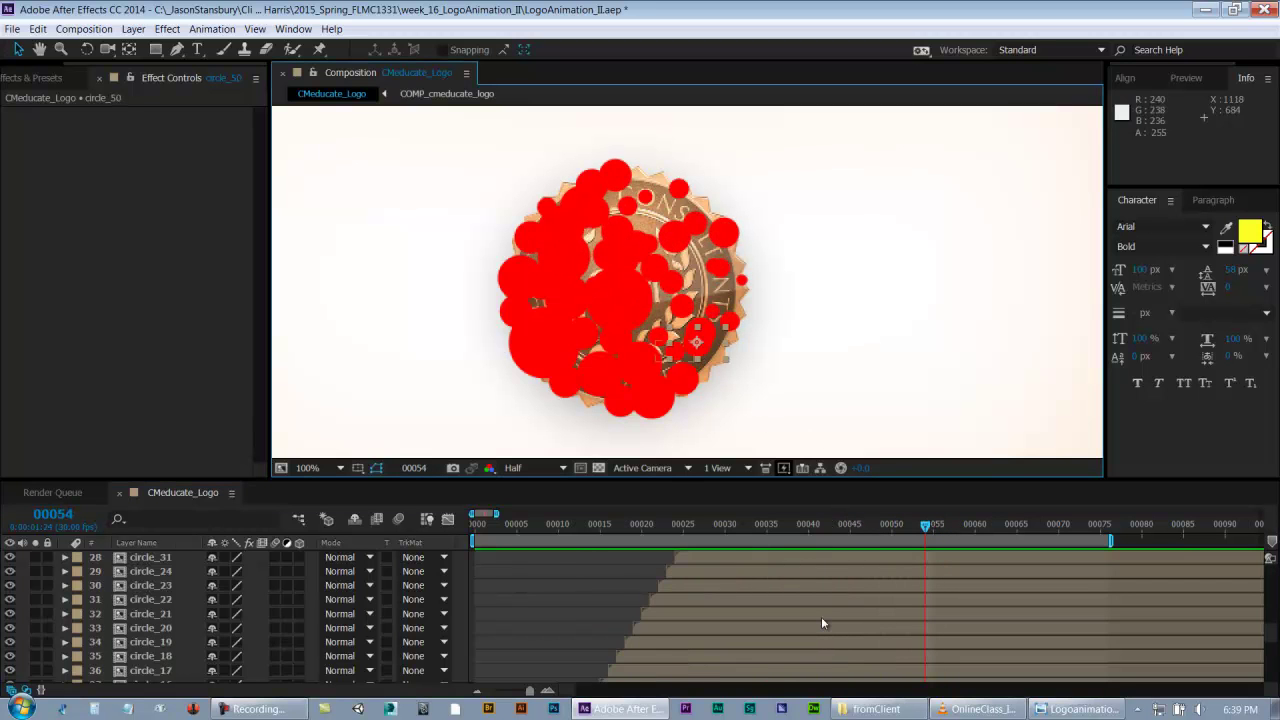
scroll(821, 616, up, 2)
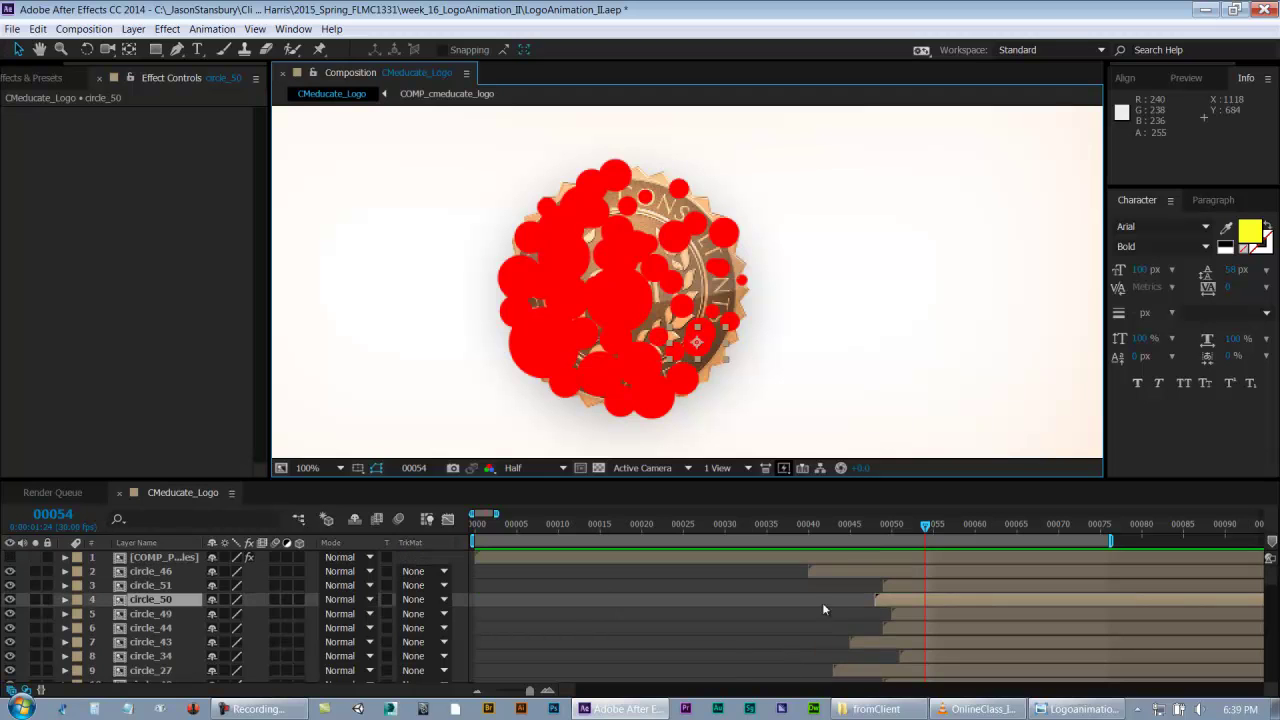
click(758, 528)
drag(719, 530, 950, 524)
key(F2)
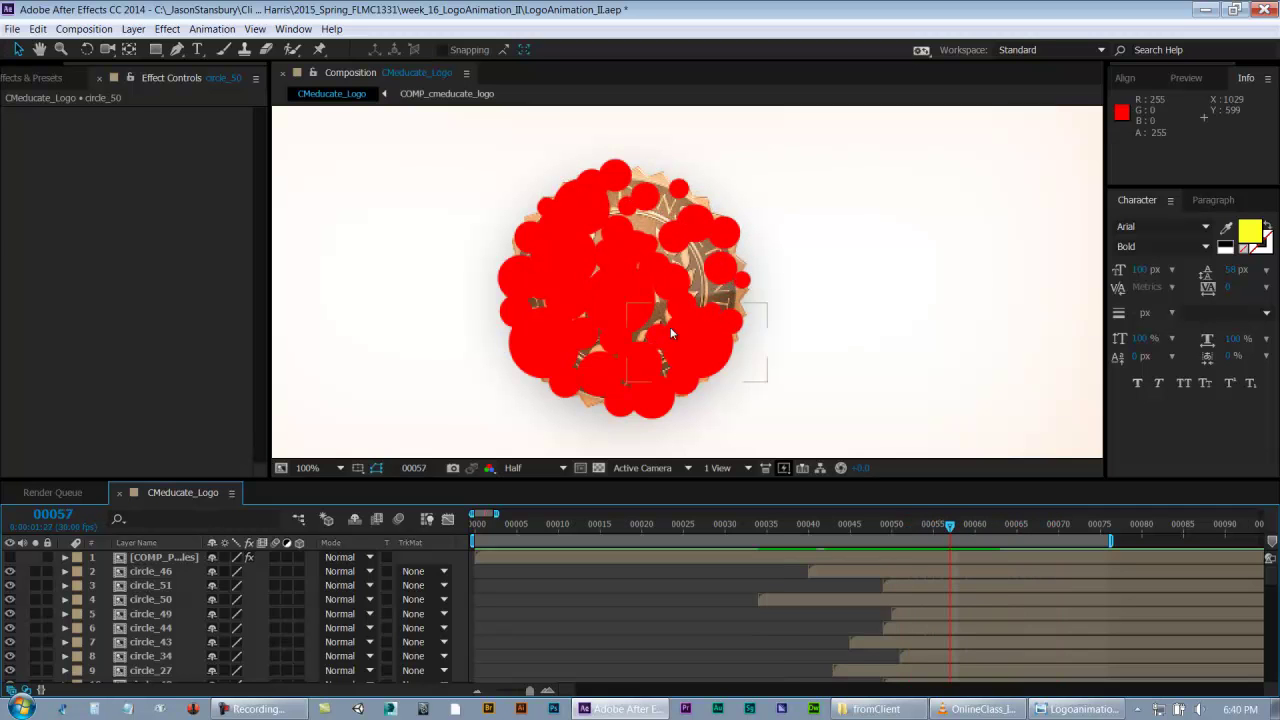
- Examine the circle coverage over the lower right of the seal up close, scrubbing to frame 67
click(650, 335)
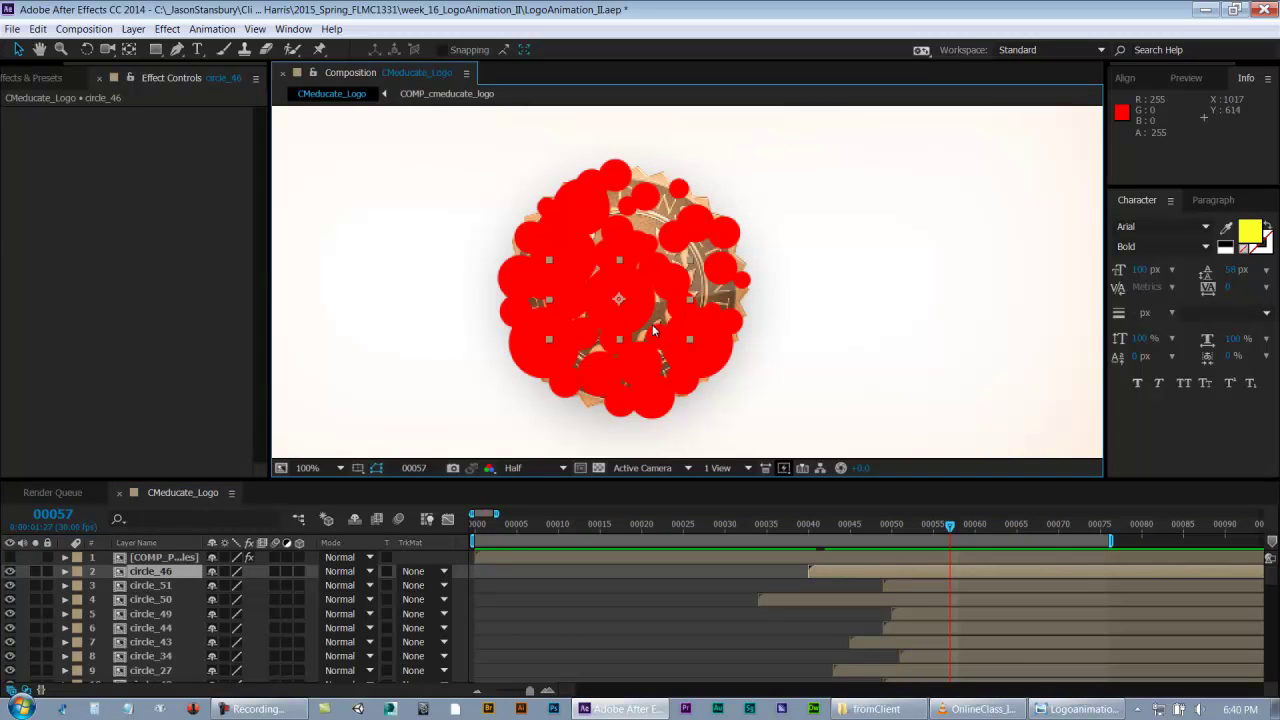
key(period)
drag(690, 397, 694, 277)
click(735, 570)
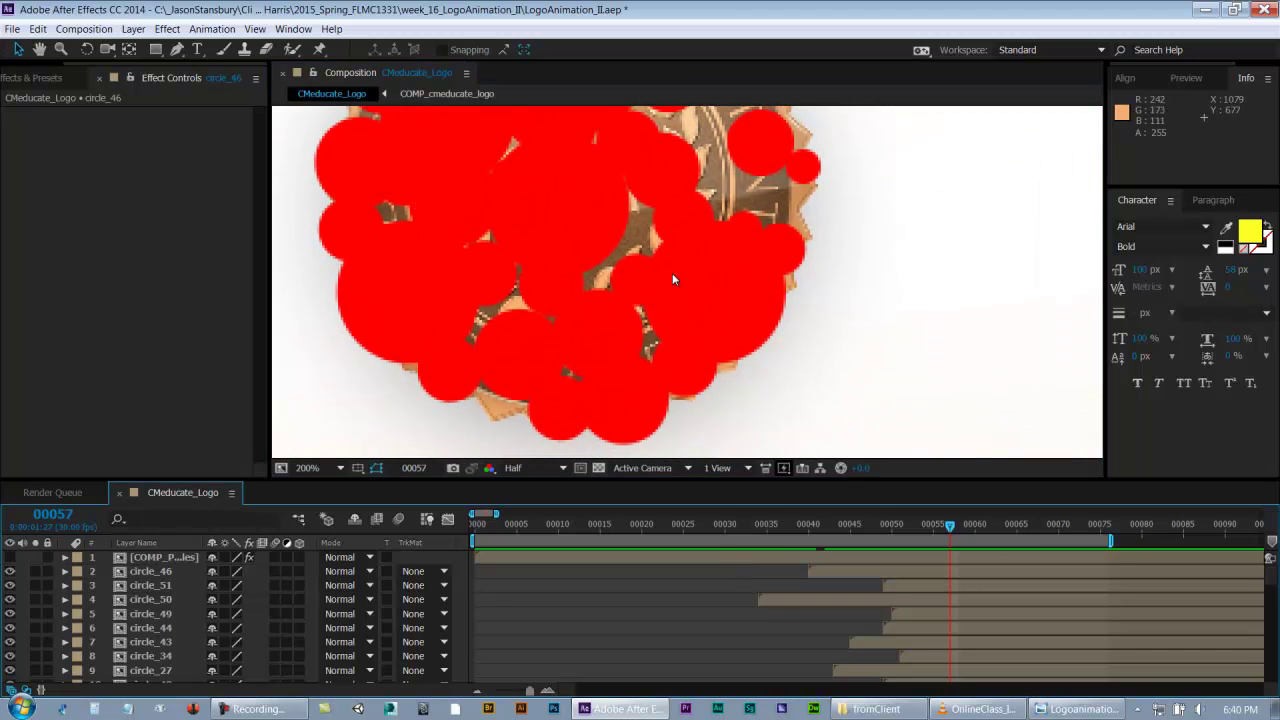
click(637, 293)
drag(860, 528, 1041, 537)
key(space)
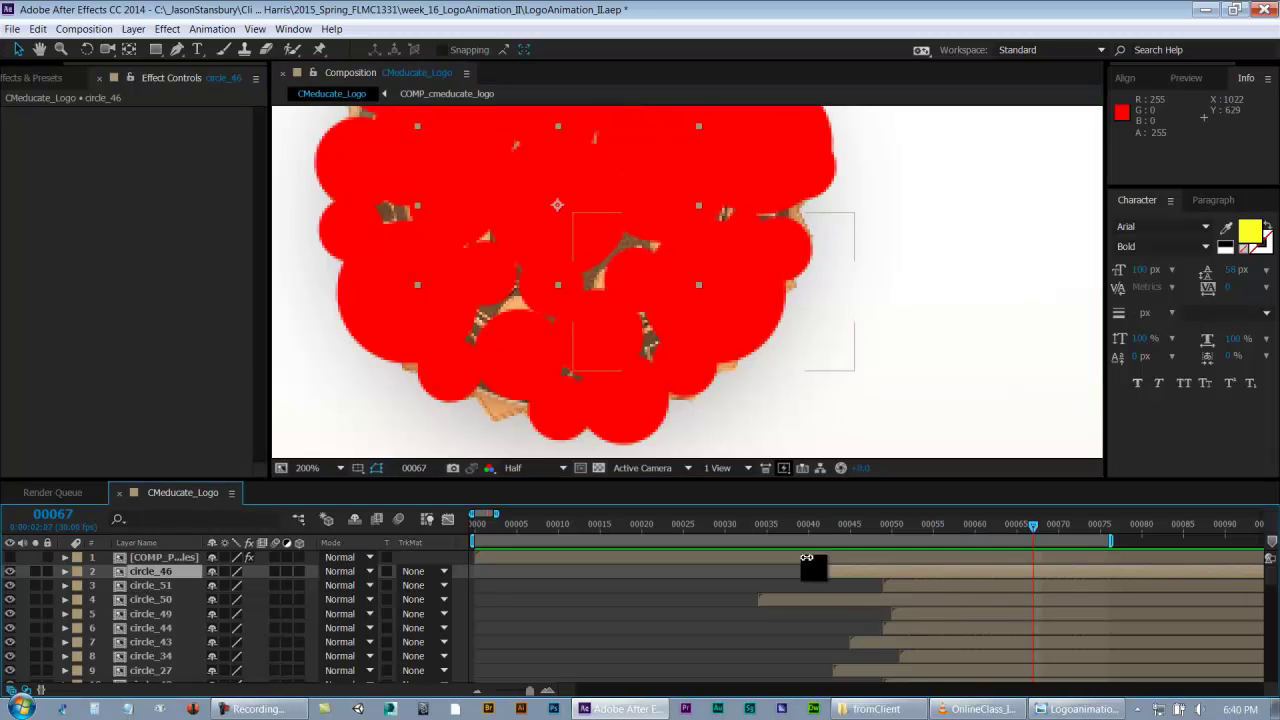
- Toggle the visibility of the upper circle layers to identify the large lower right circle, leaving circle_50 hidden
click(10, 600)
click(9, 600)
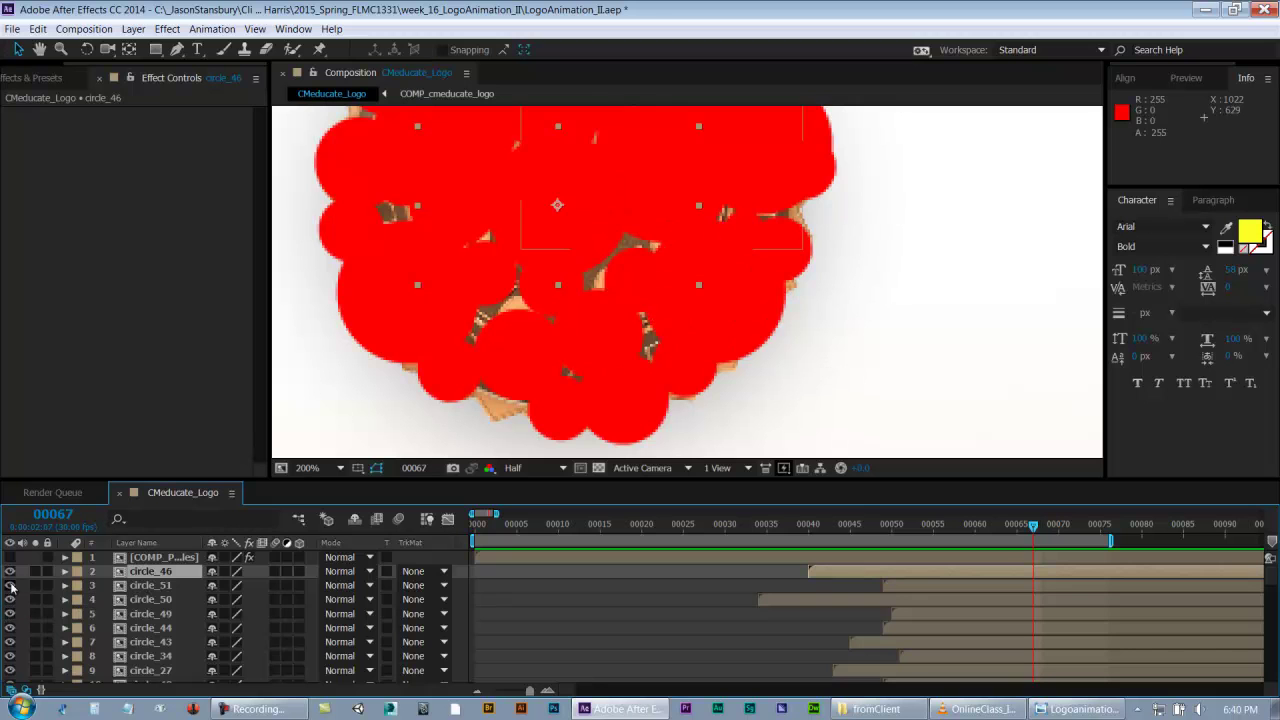
click(10, 589)
click(10, 589)
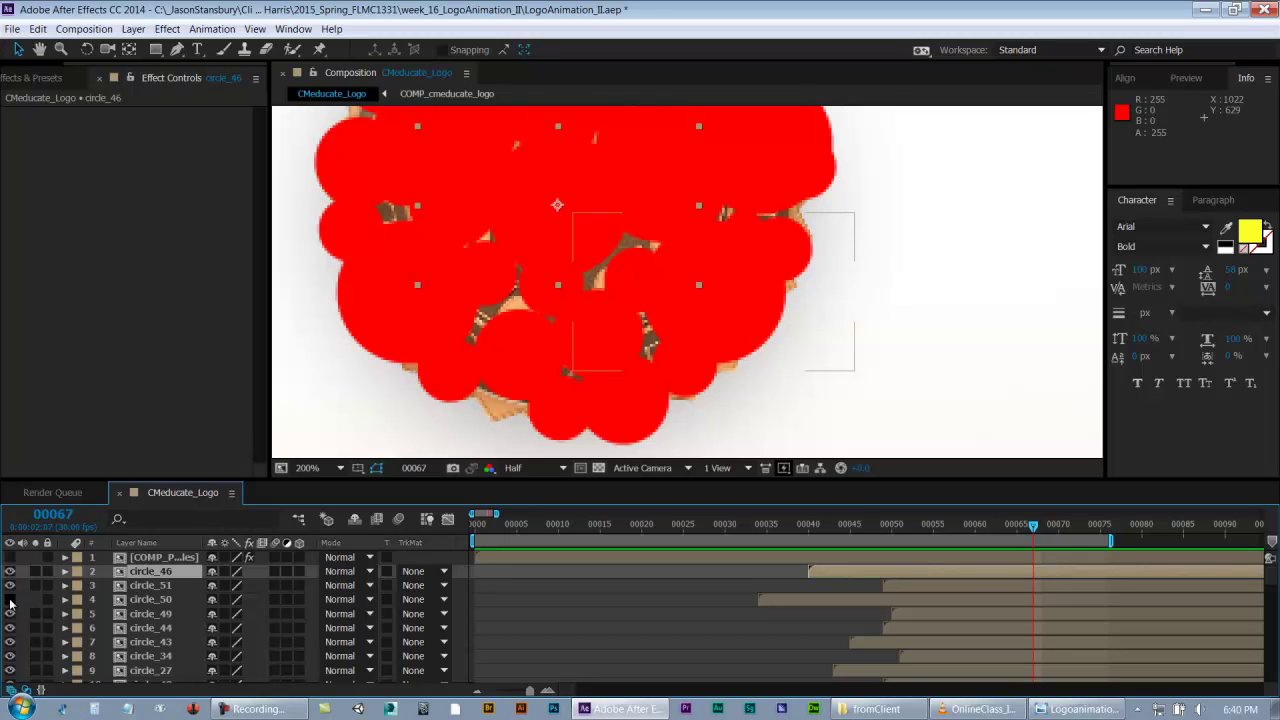
click(11, 601)
- Reposition circle_40 to 1068, 589 and circle_32 to 1026, 645 in the seal's lower right area
click(637, 278)
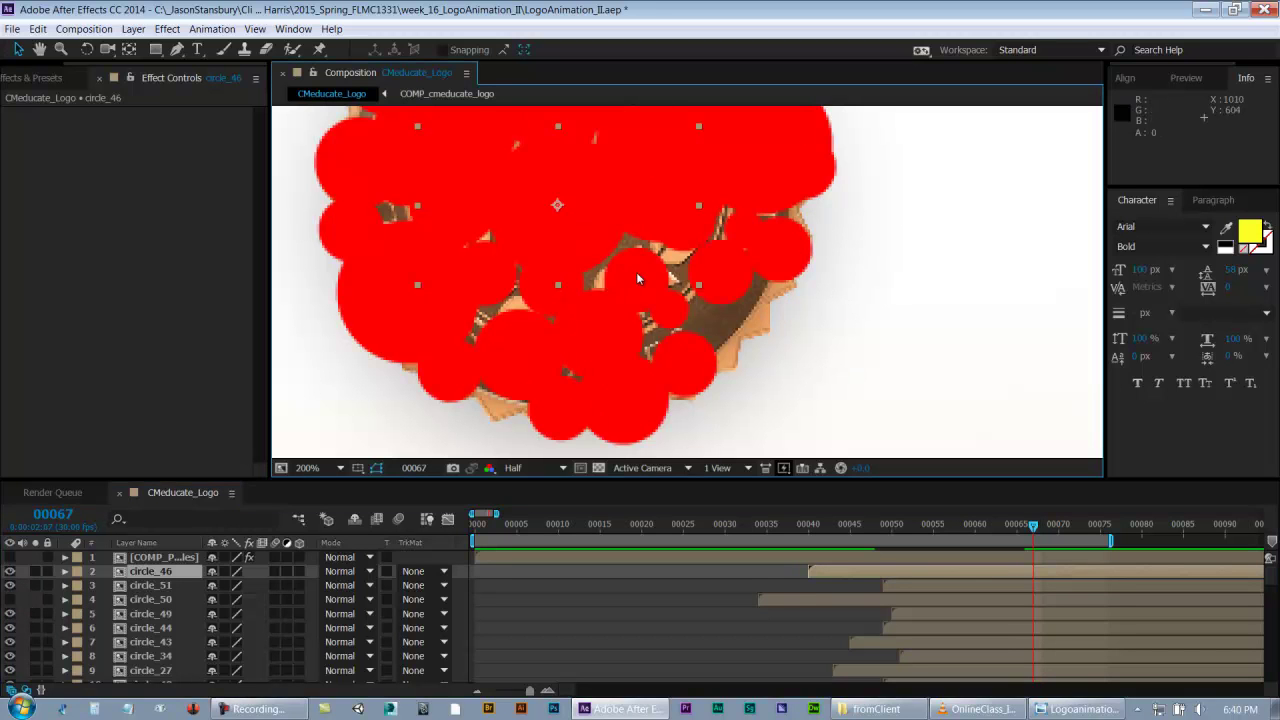
click(655, 310)
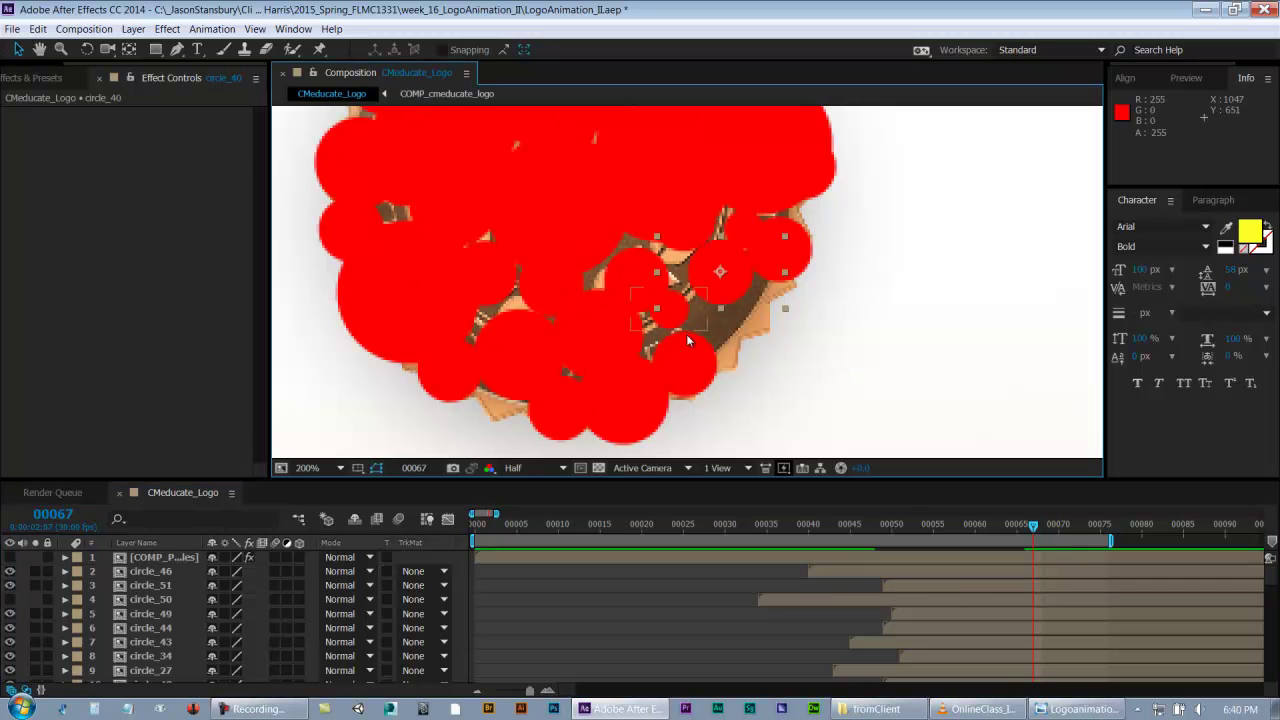
scroll(958, 604, up, 3)
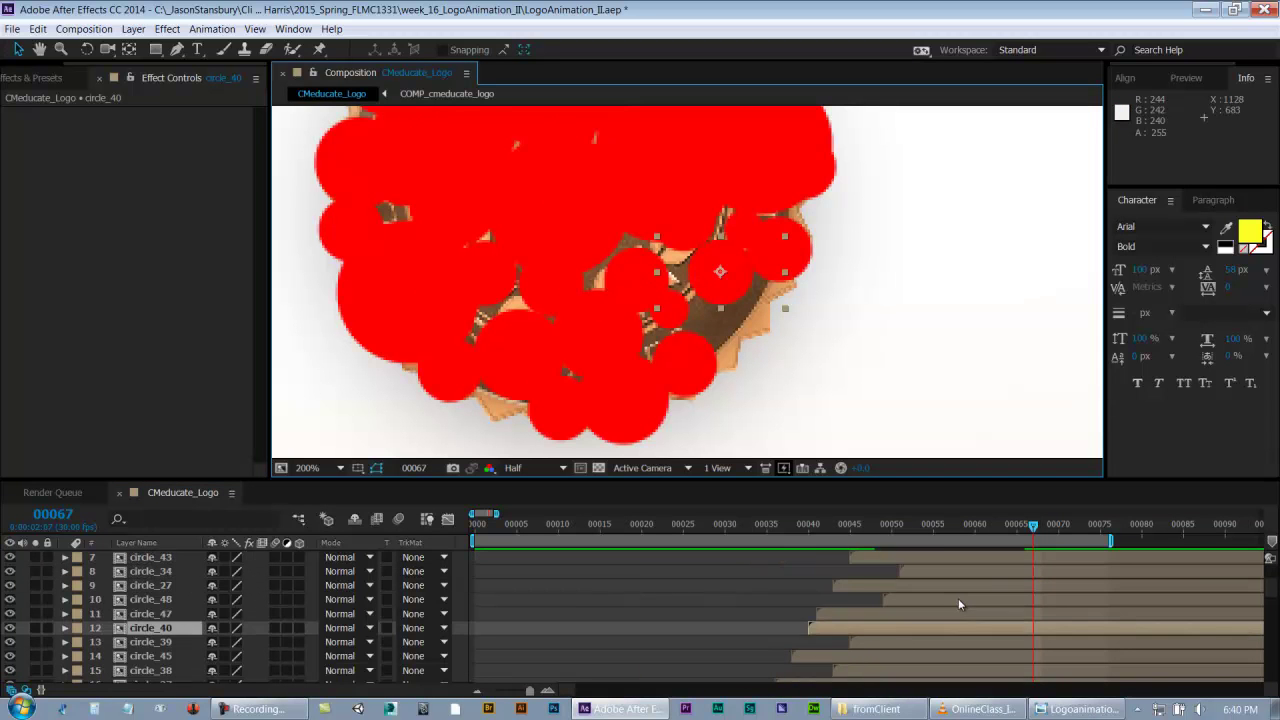
drag(726, 286, 716, 256)
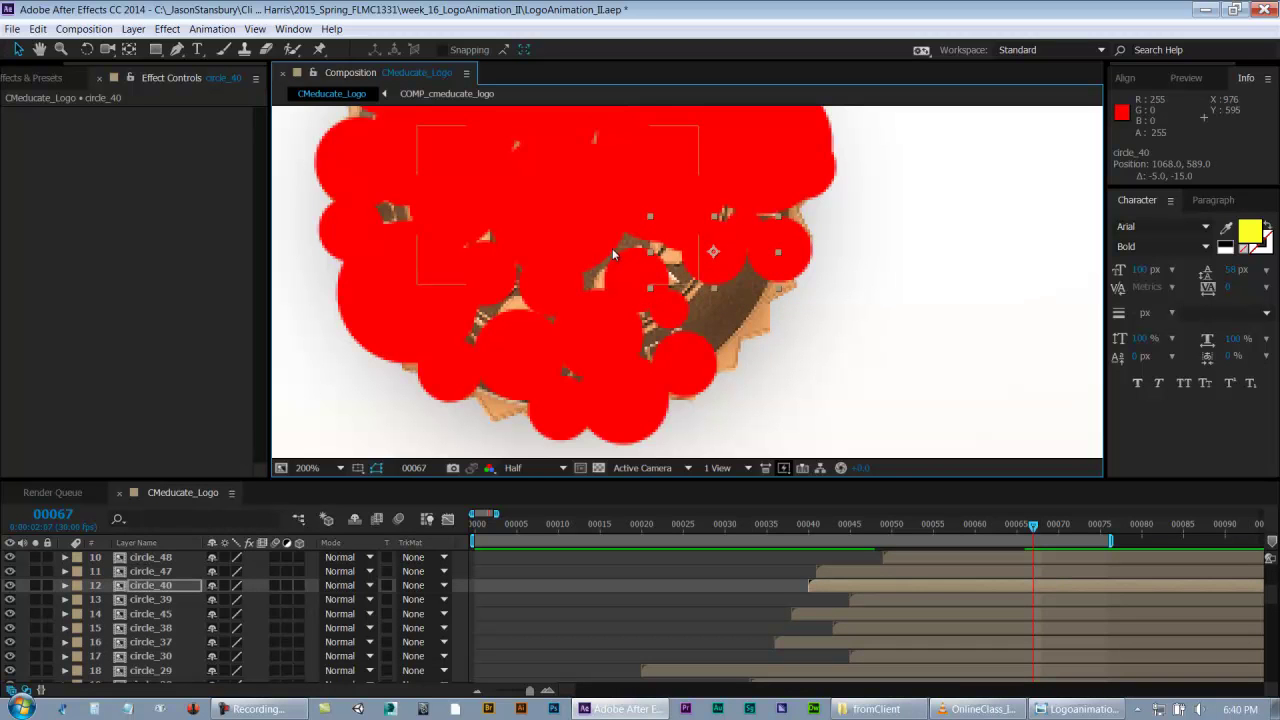
click(678, 329)
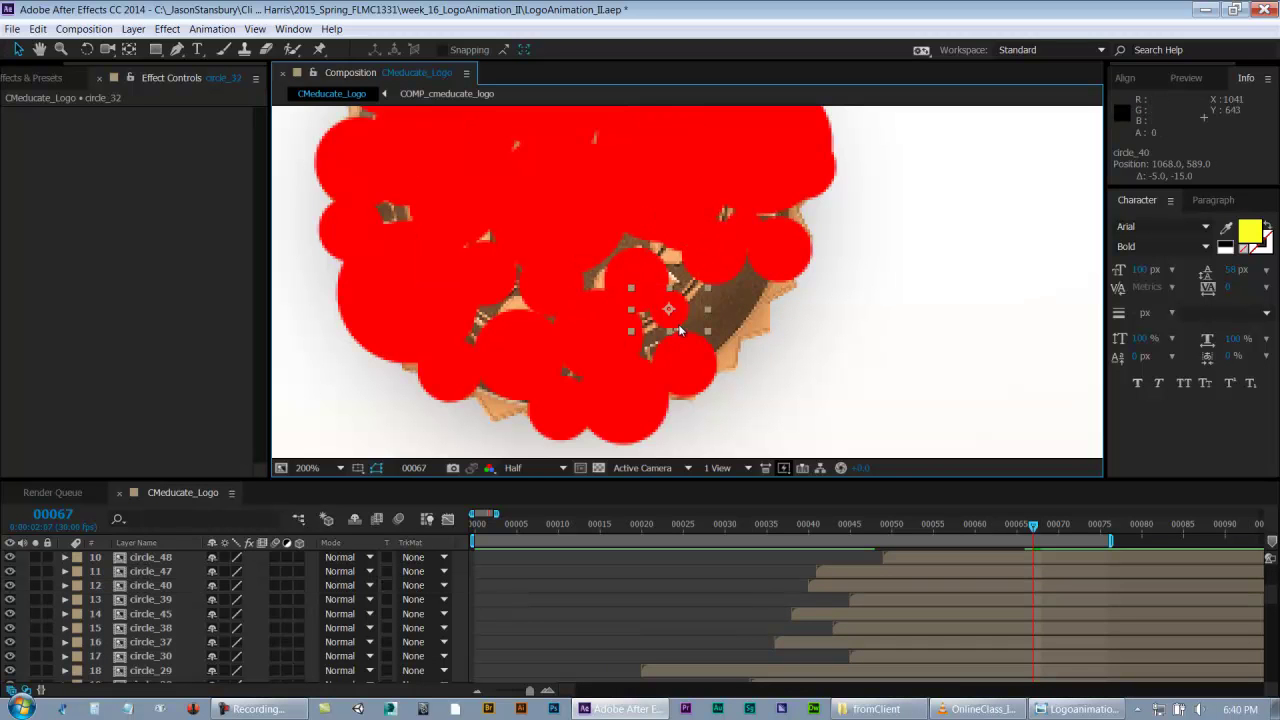
drag(677, 325, 665, 343)
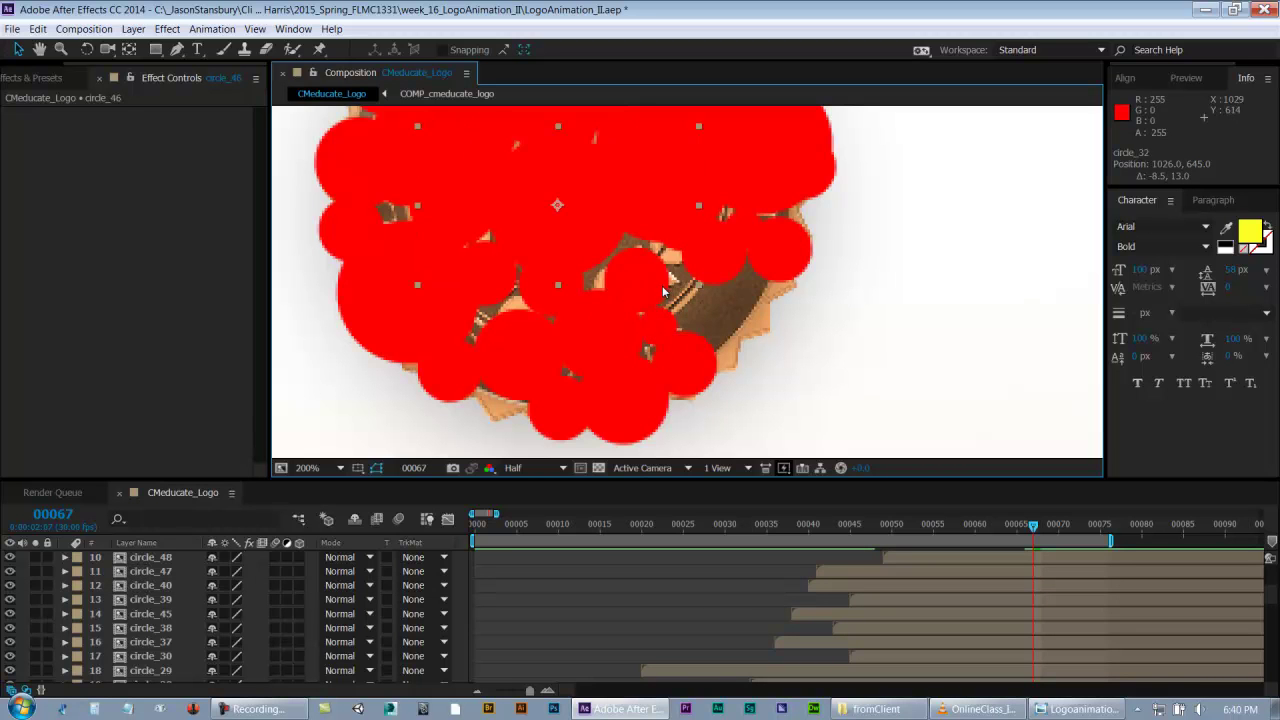
- Move circle_39, just below the seal's centre, up and left to position 999.5, 600
click(663, 297)
click(663, 302)
drag(660, 300, 646, 287)
- Show circle_50 again and nudge it to position 1062.5, 620.5
scroll(28, 584, up, 3)
click(12, 599)
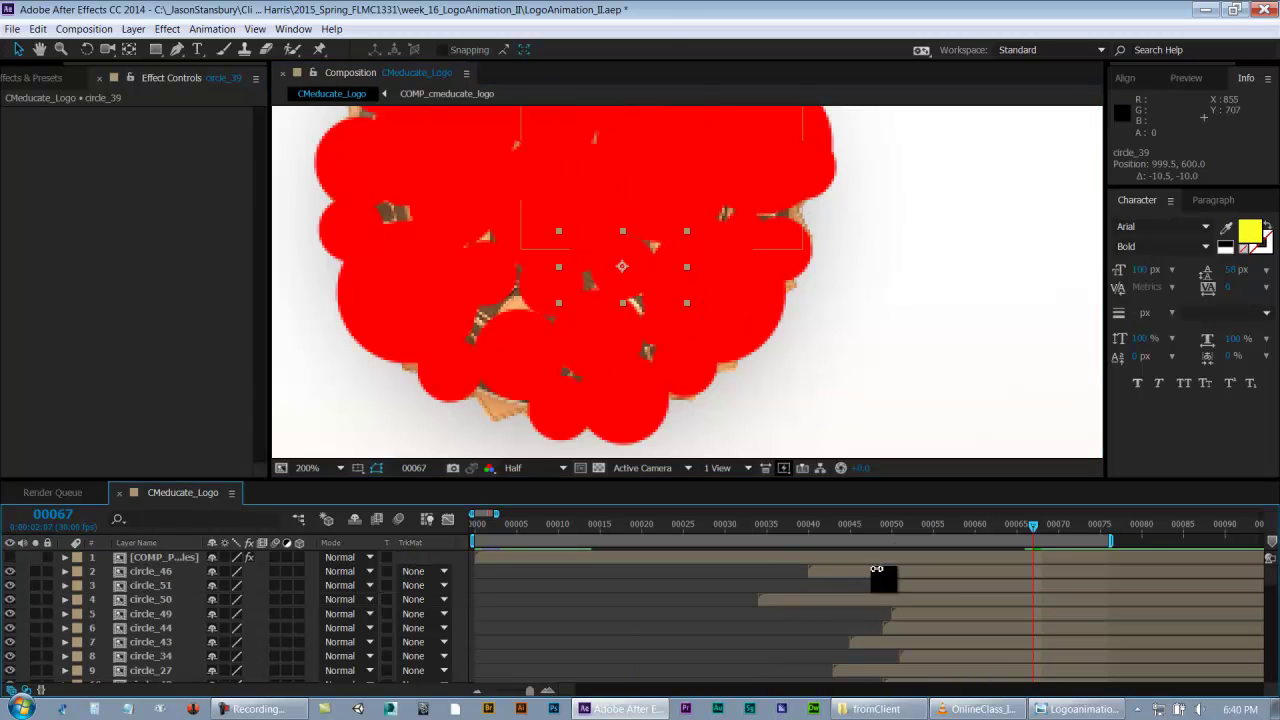
click(762, 345)
drag(762, 345, 764, 352)
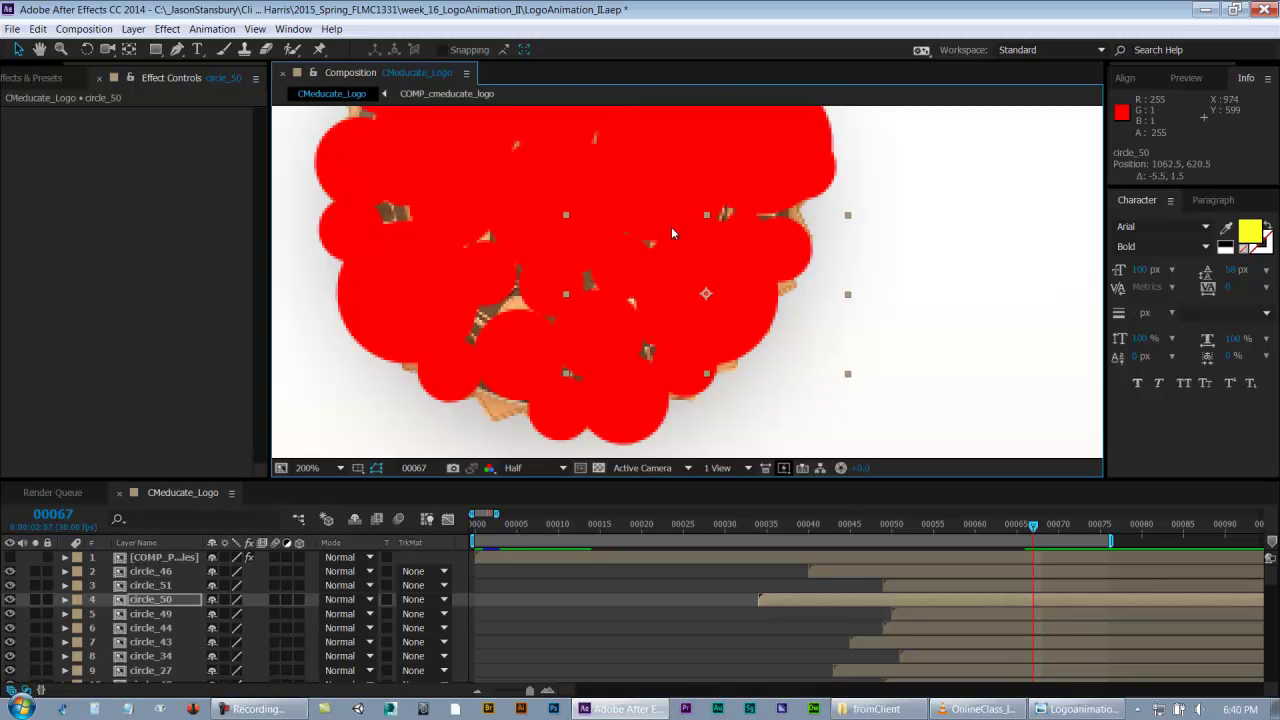
- Save the project, preview the full circle animation, and save again
key(comma)
key(ctrl+s)
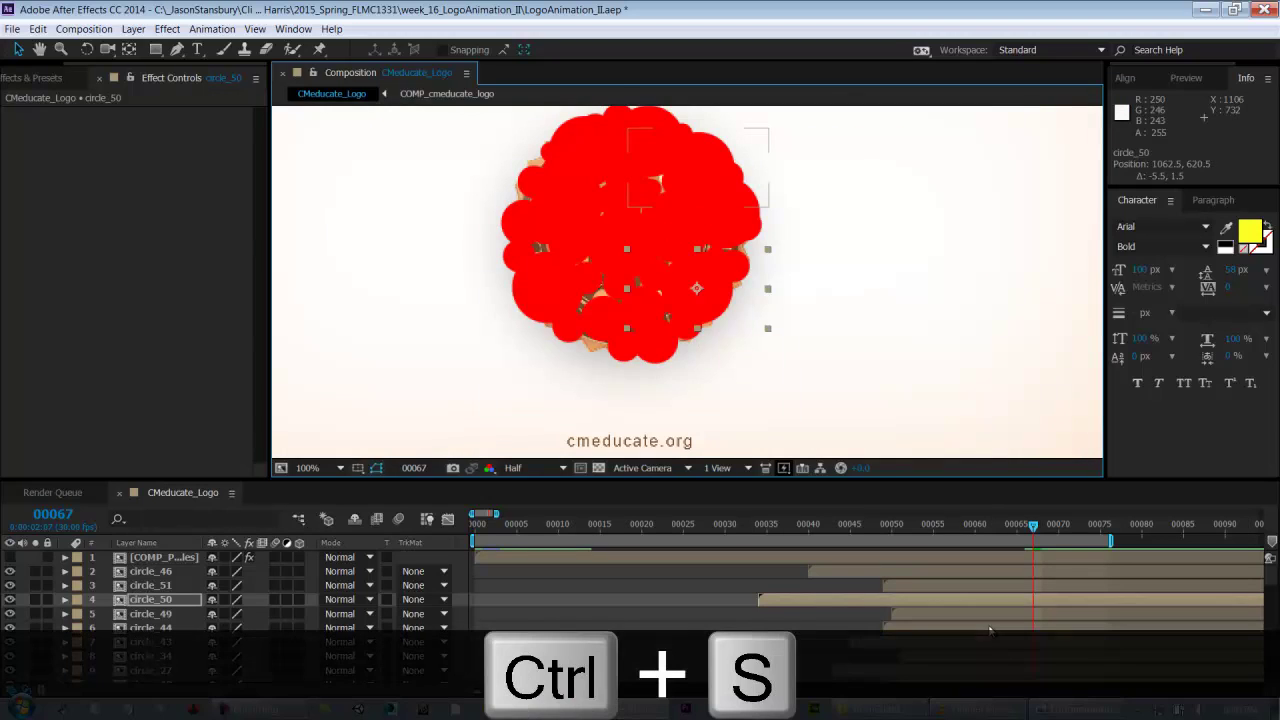
key(KP_0)
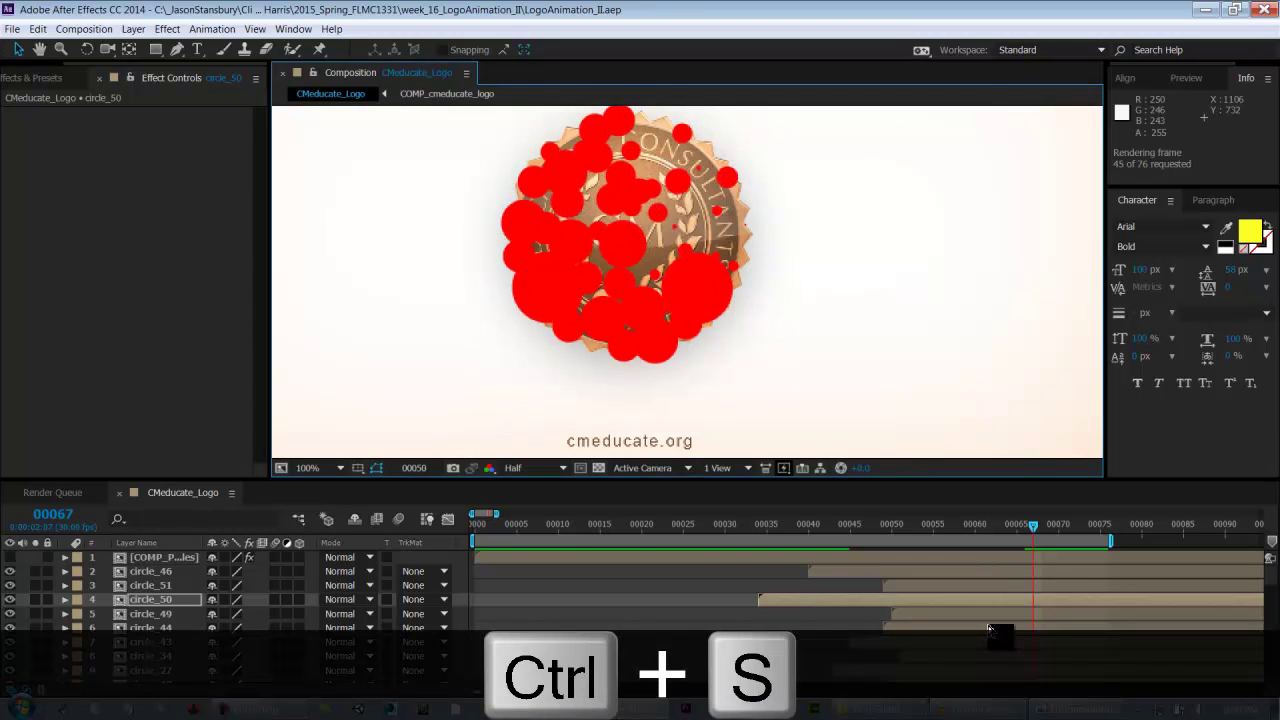
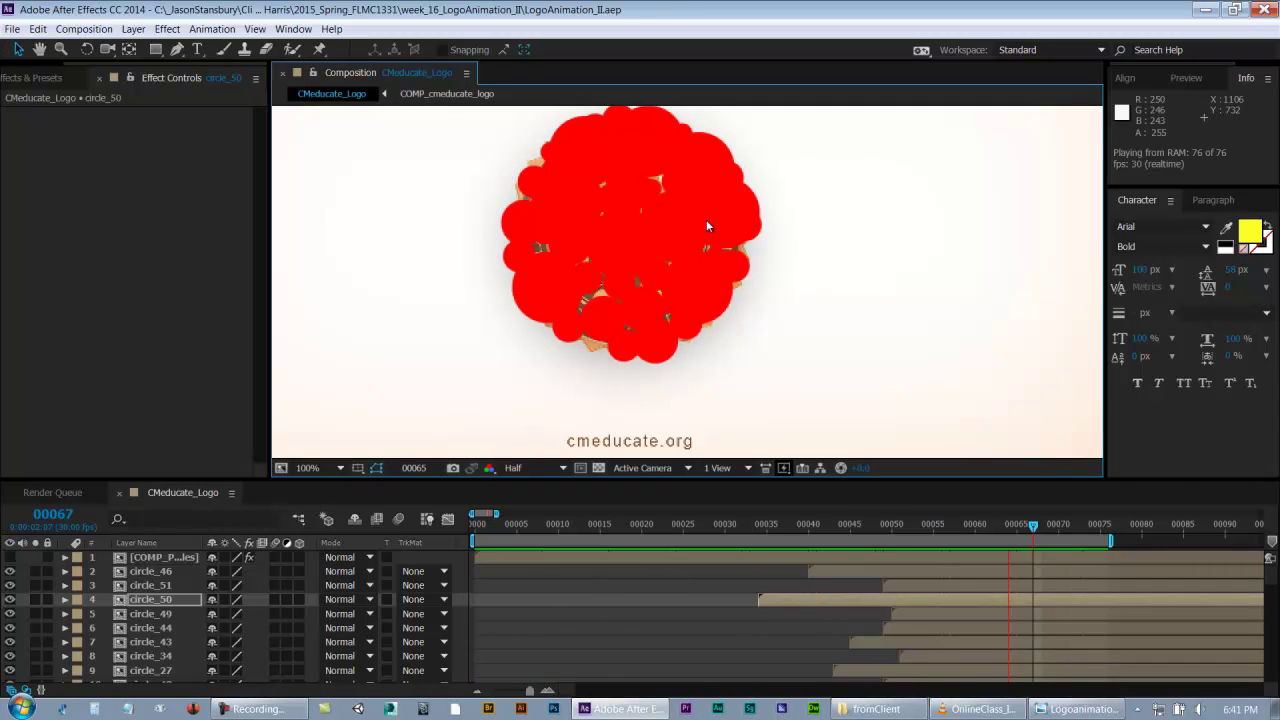
key(ctrl+s)
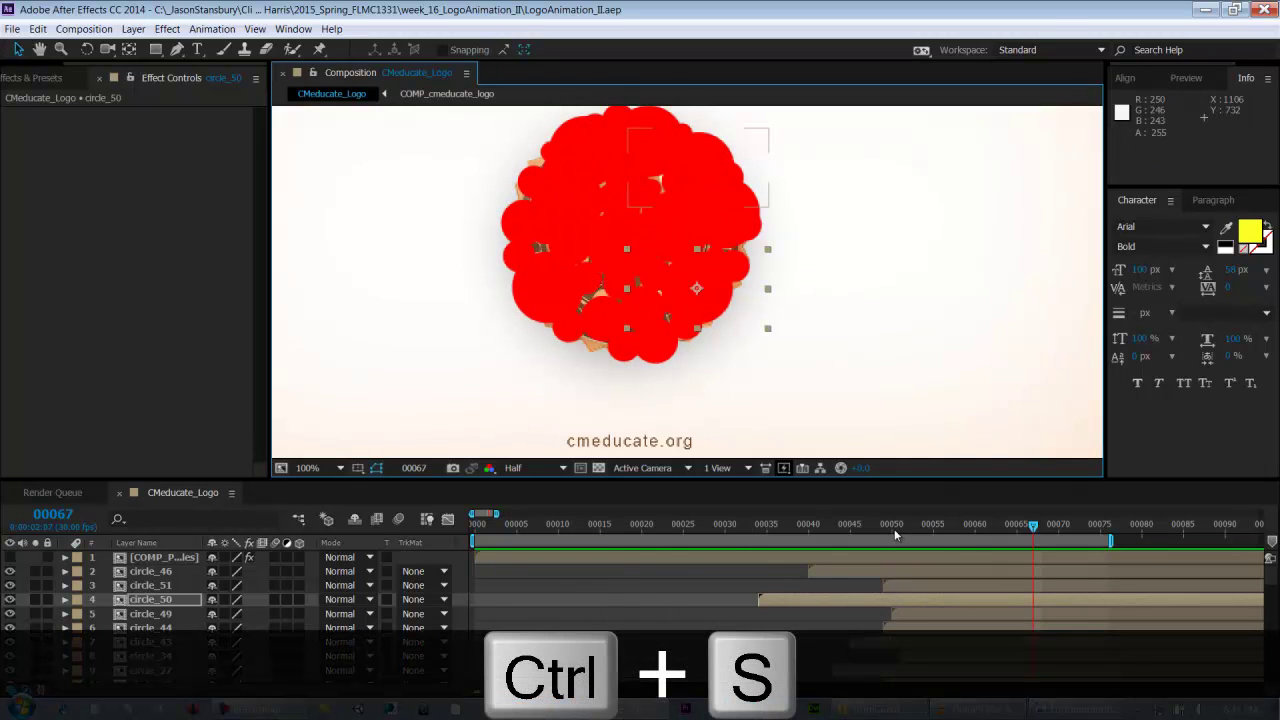
- Scrub through the circle animation and inspect the seal's lower edge up close for gaps in the coverage
drag(763, 530, 948, 522)
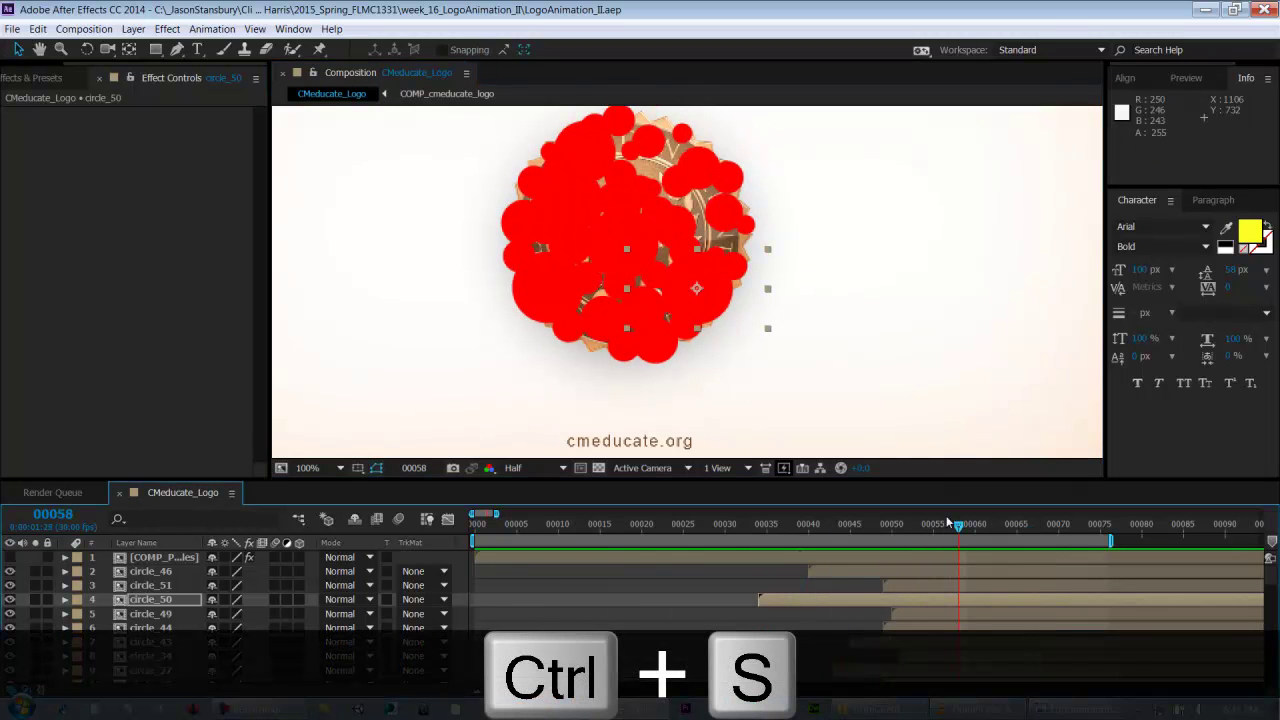
click(1081, 538)
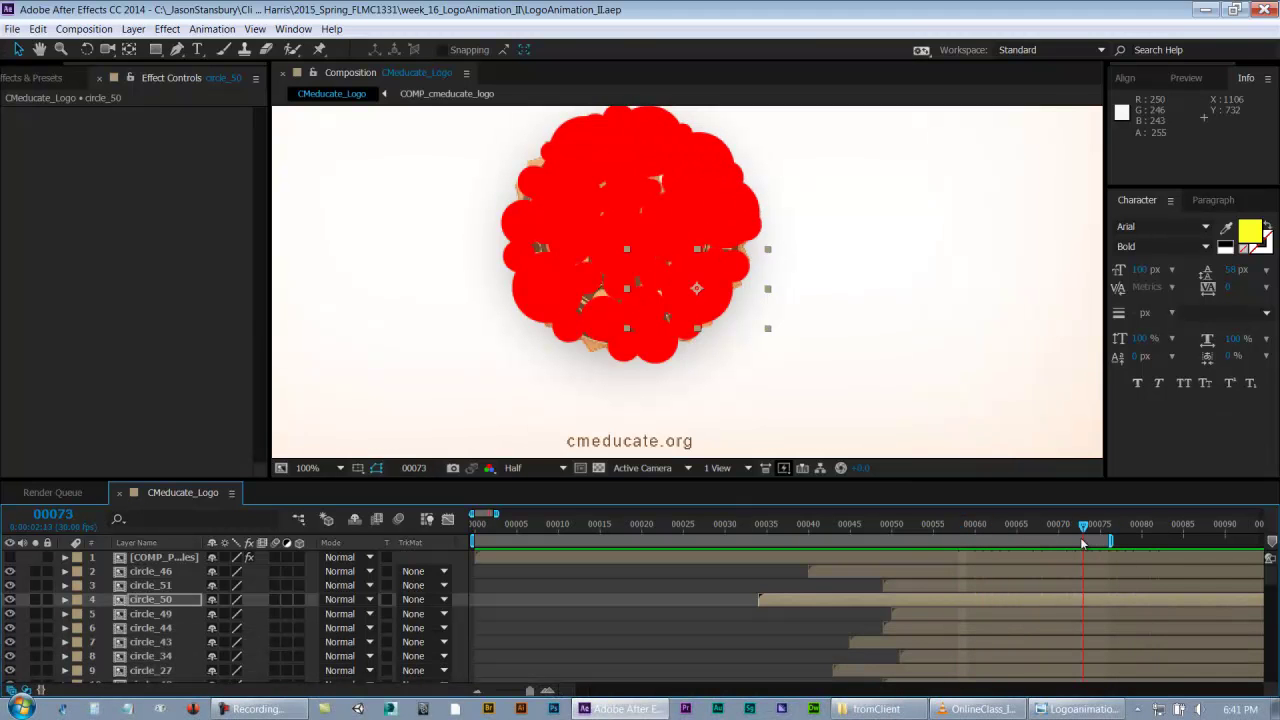
click(1042, 545)
key(space)
drag(622, 306, 771, 311)
key(period)
drag(878, 330, 897, 277)
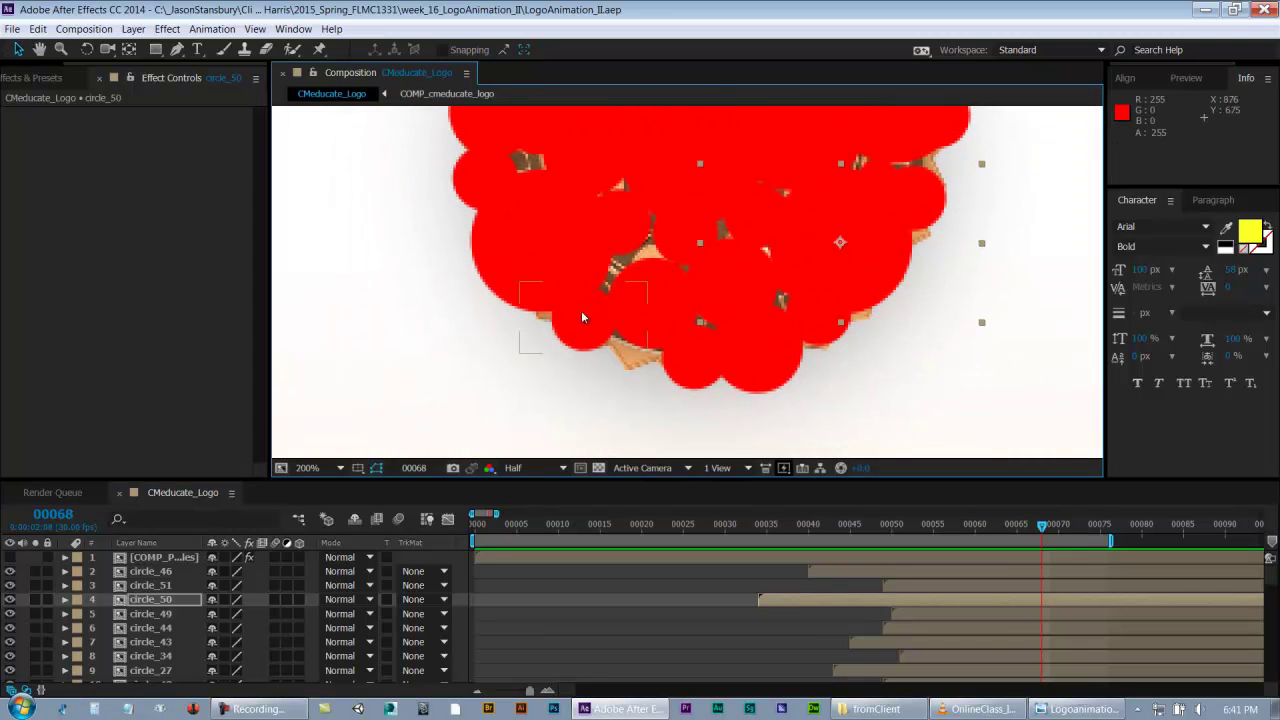
drag(661, 317, 657, 345)
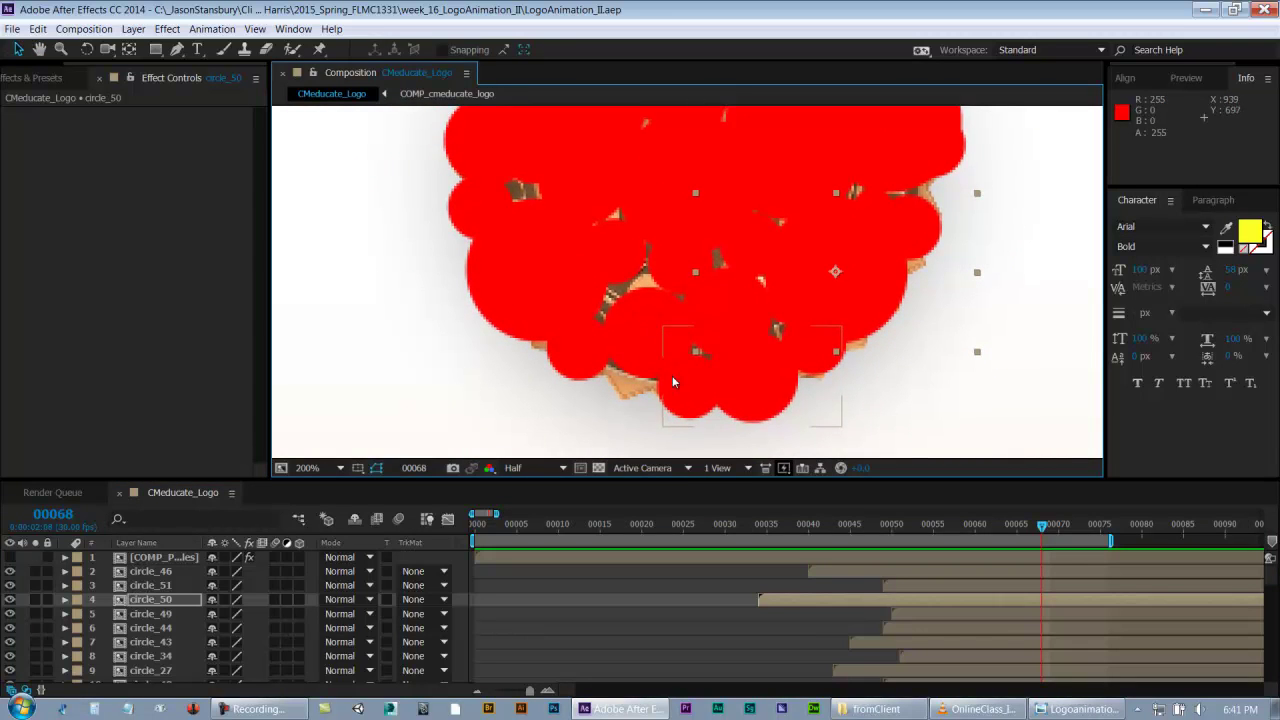
key(comma)
drag(755, 379, 737, 414)
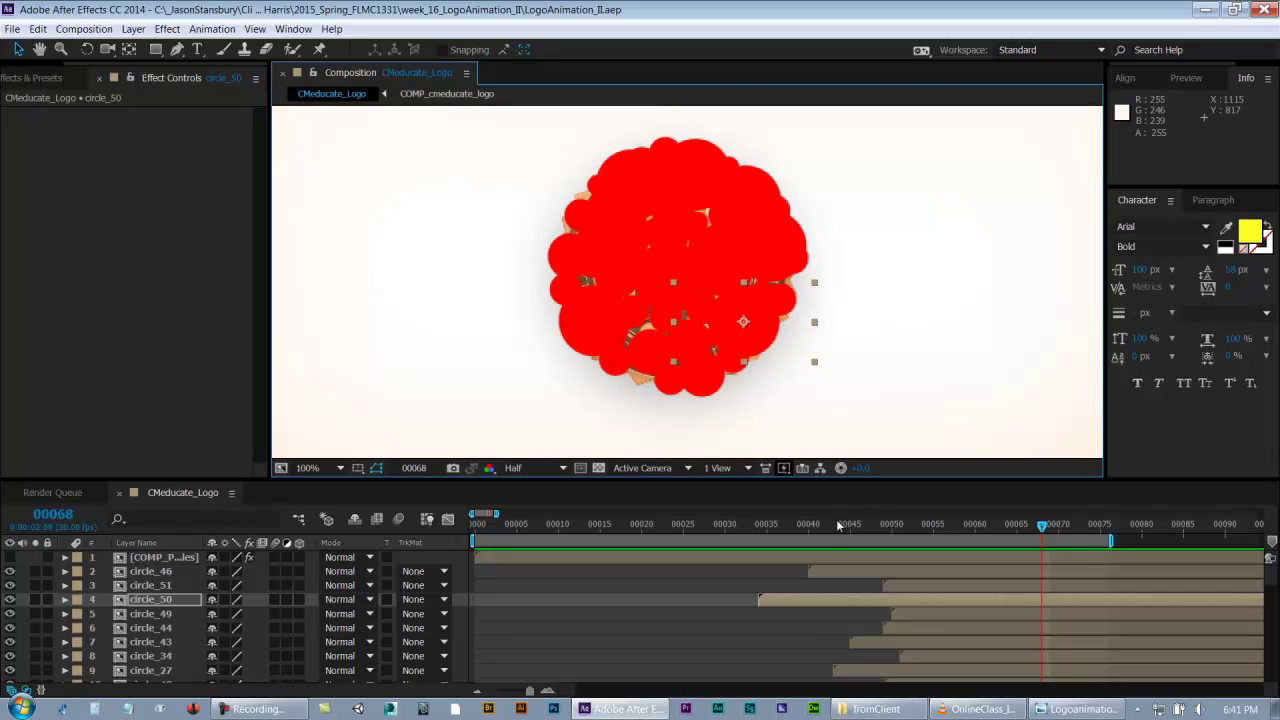
- At frame 23, duplicate circle_06 and move the copy to position 909, 697 over the seal's lower left edge
drag(660, 522, 672, 545)
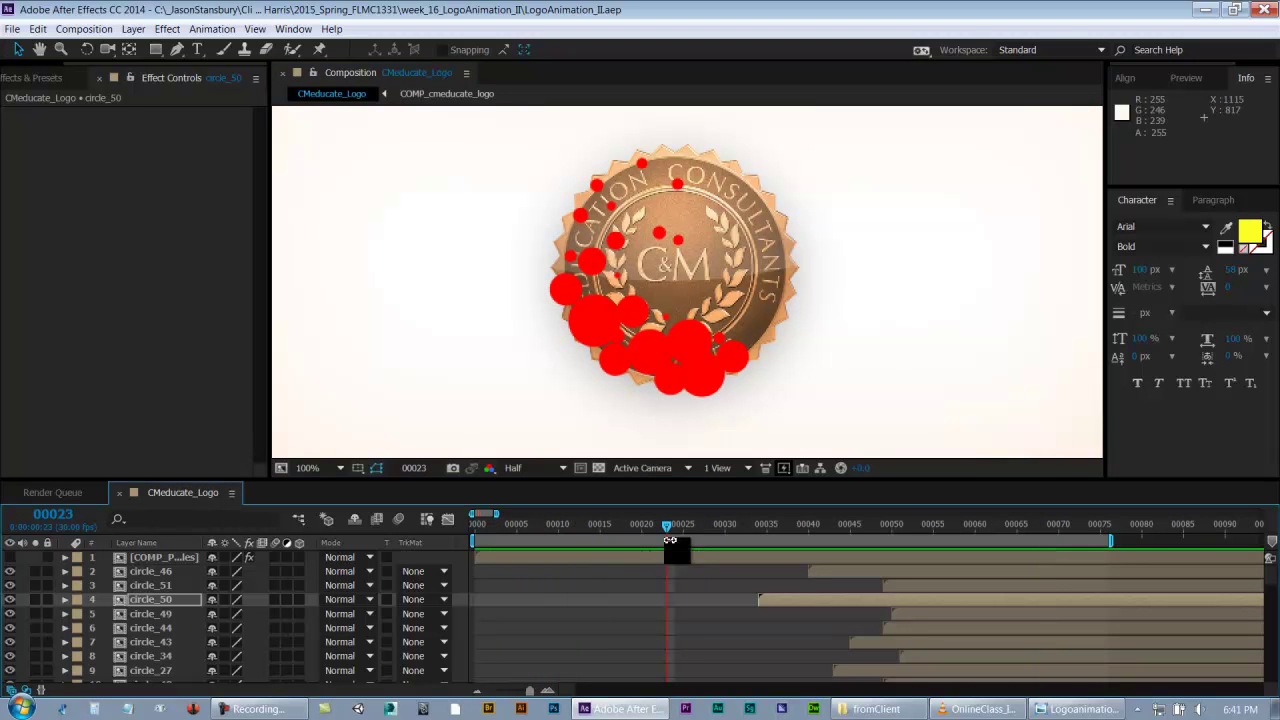
click(672, 397)
click(621, 372)
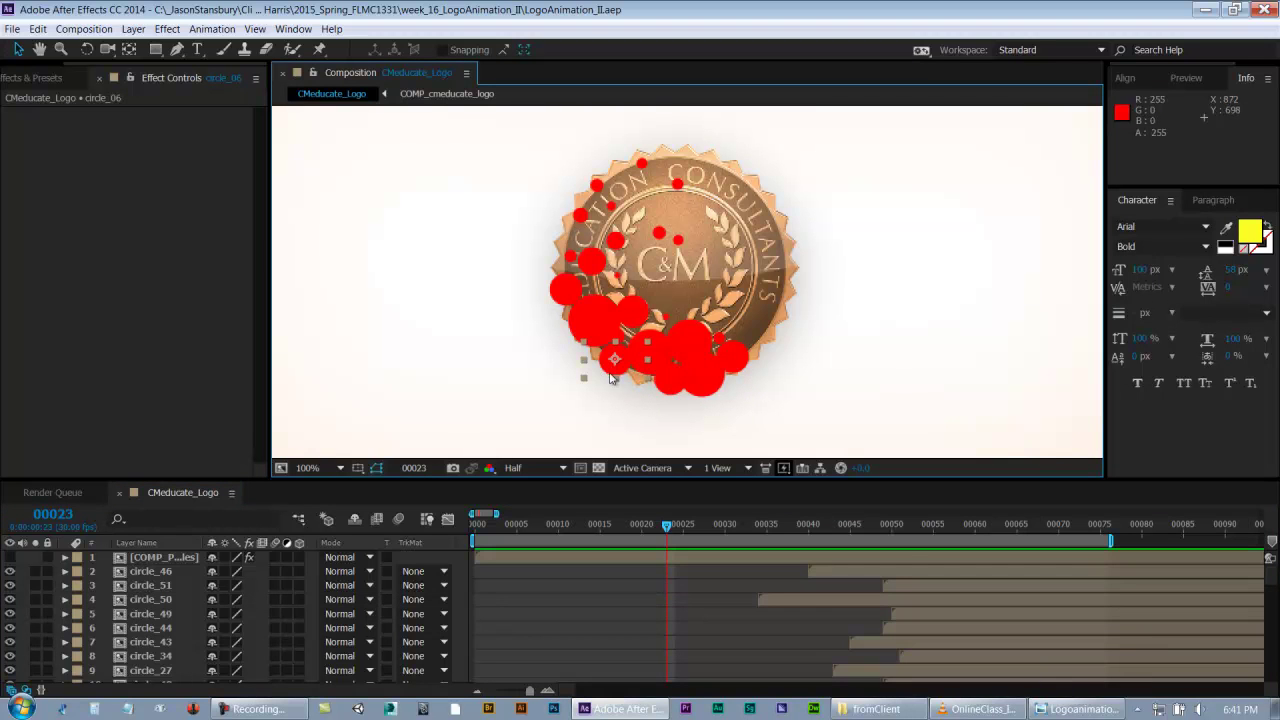
scroll(657, 596, down, 10)
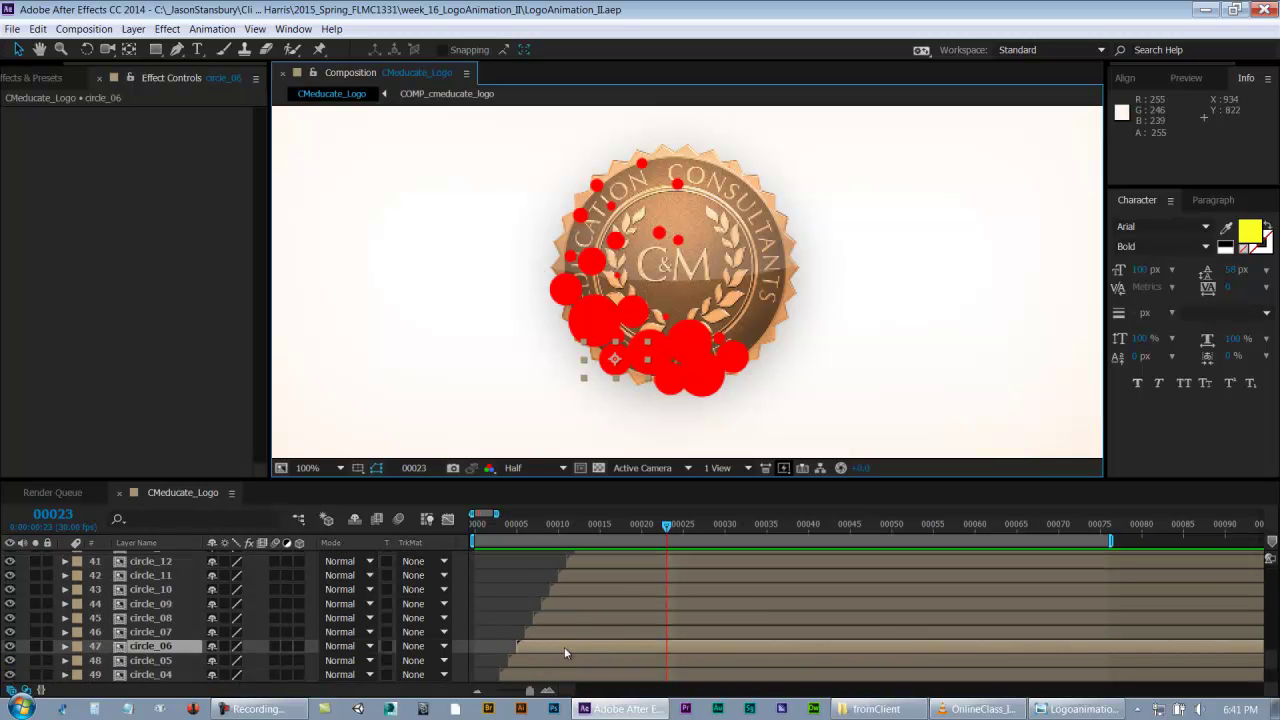
key(ctrl+d)
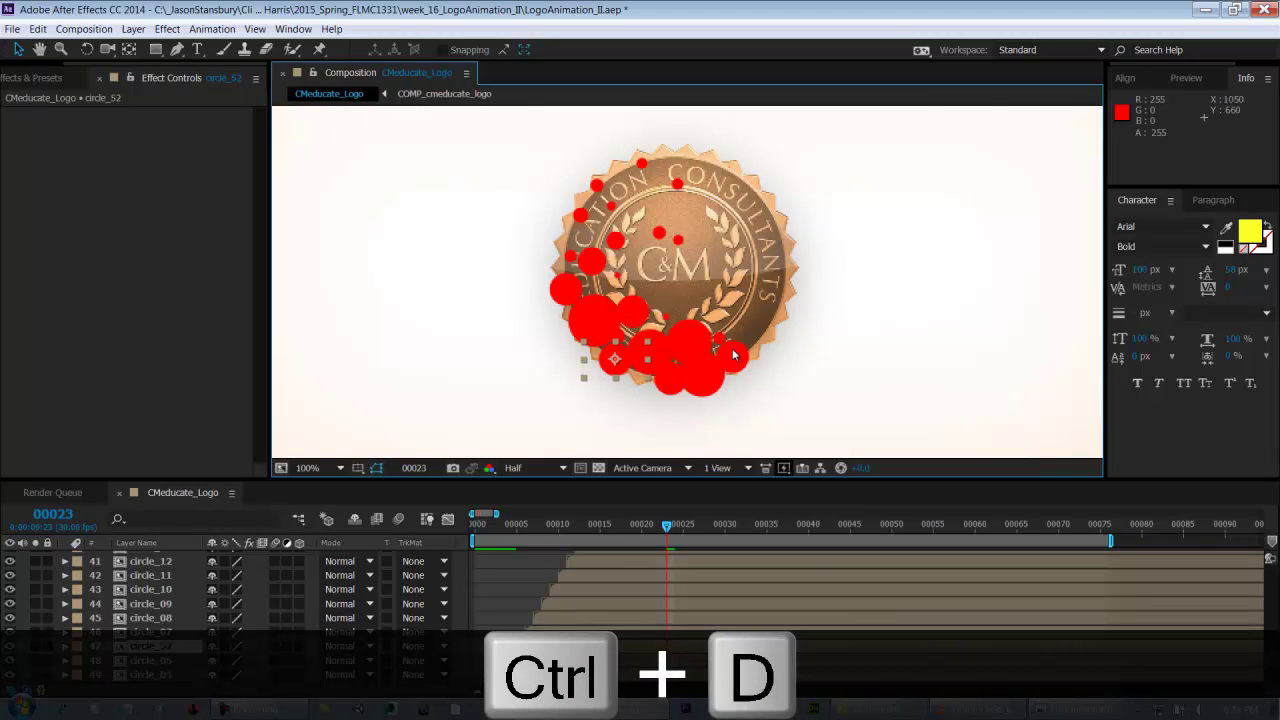
drag(616, 370, 642, 385)
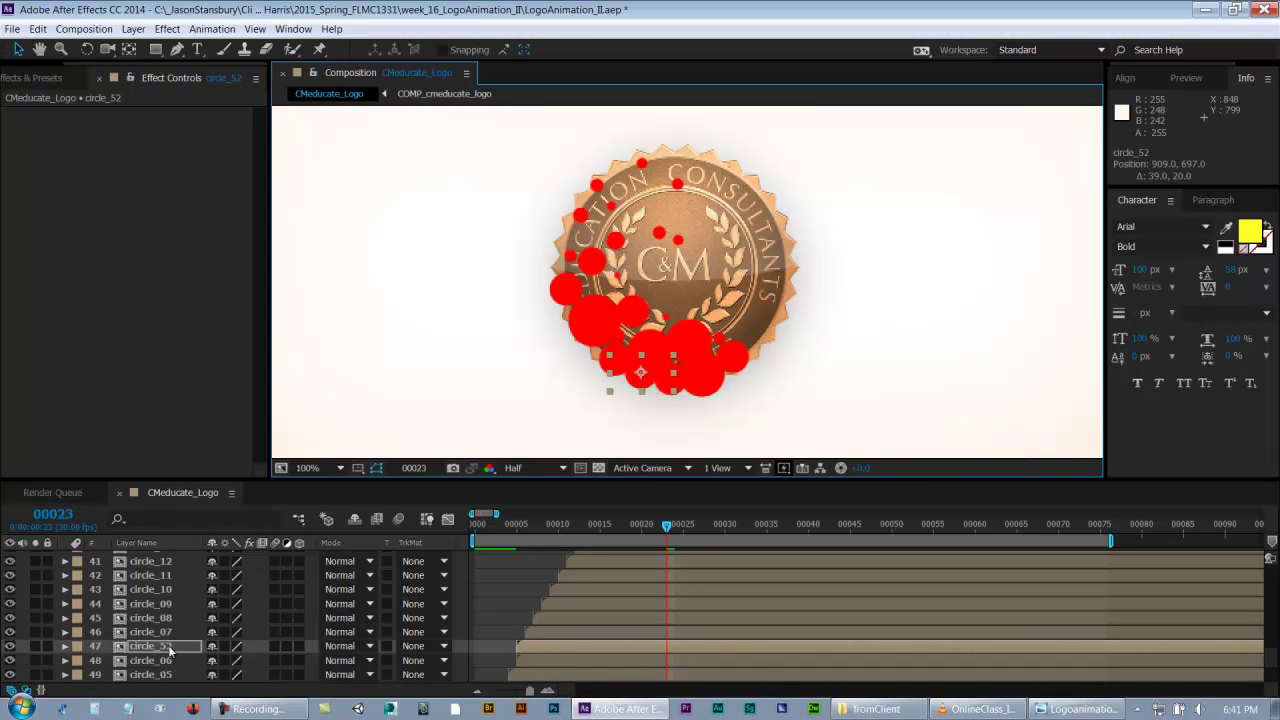
- Save the project and scrub the animation to frame 69 to check the coverage
key(ctrl+s)
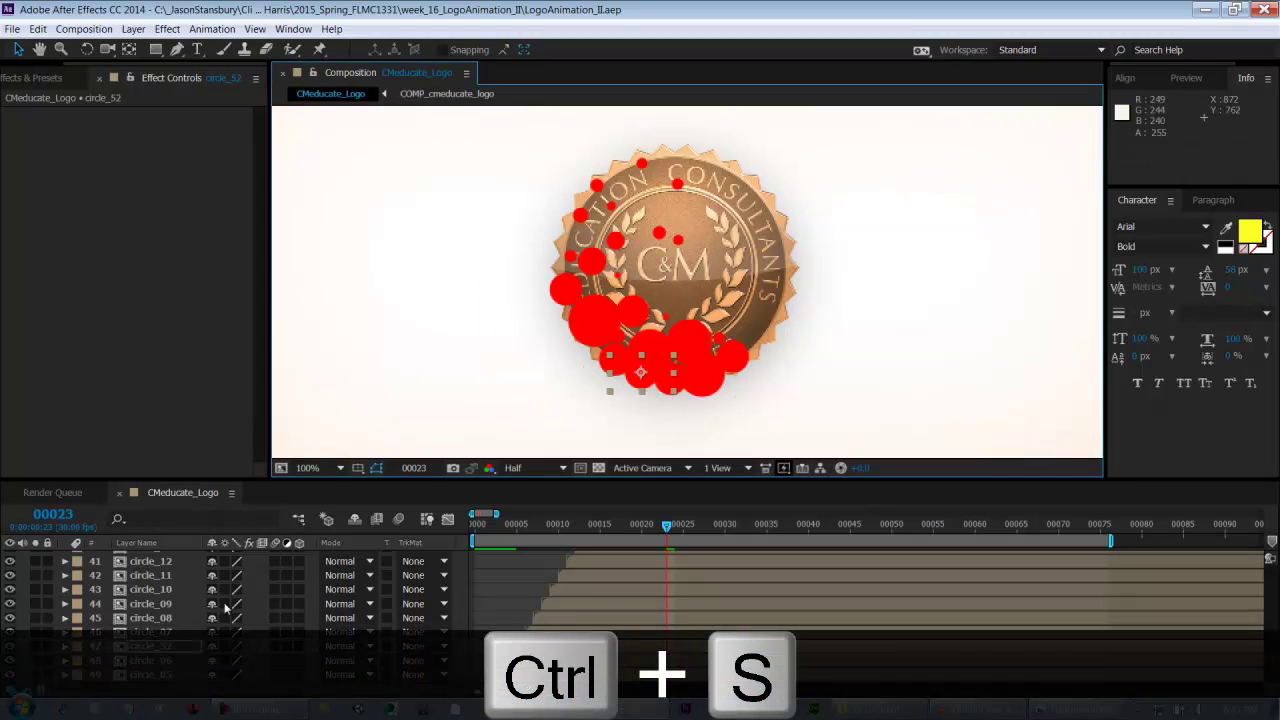
drag(665, 522, 1042, 538)
key(ctrl+s)
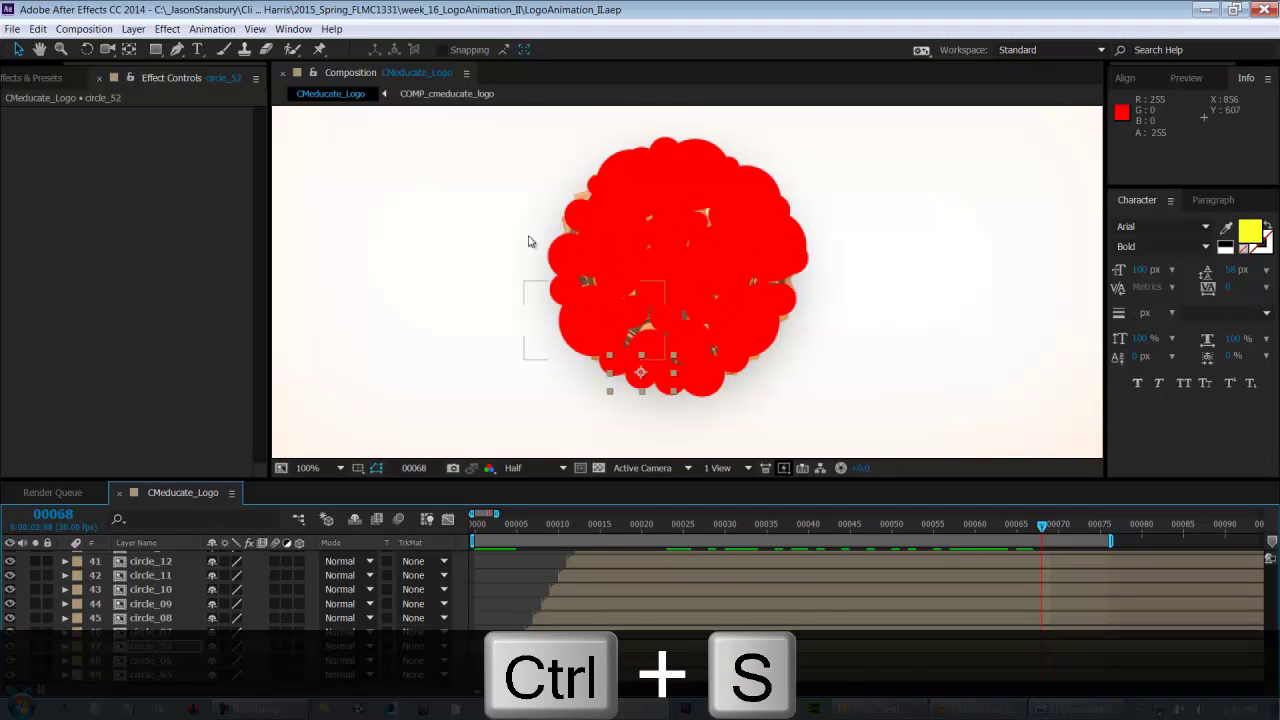
drag(675, 527, 1050, 526)
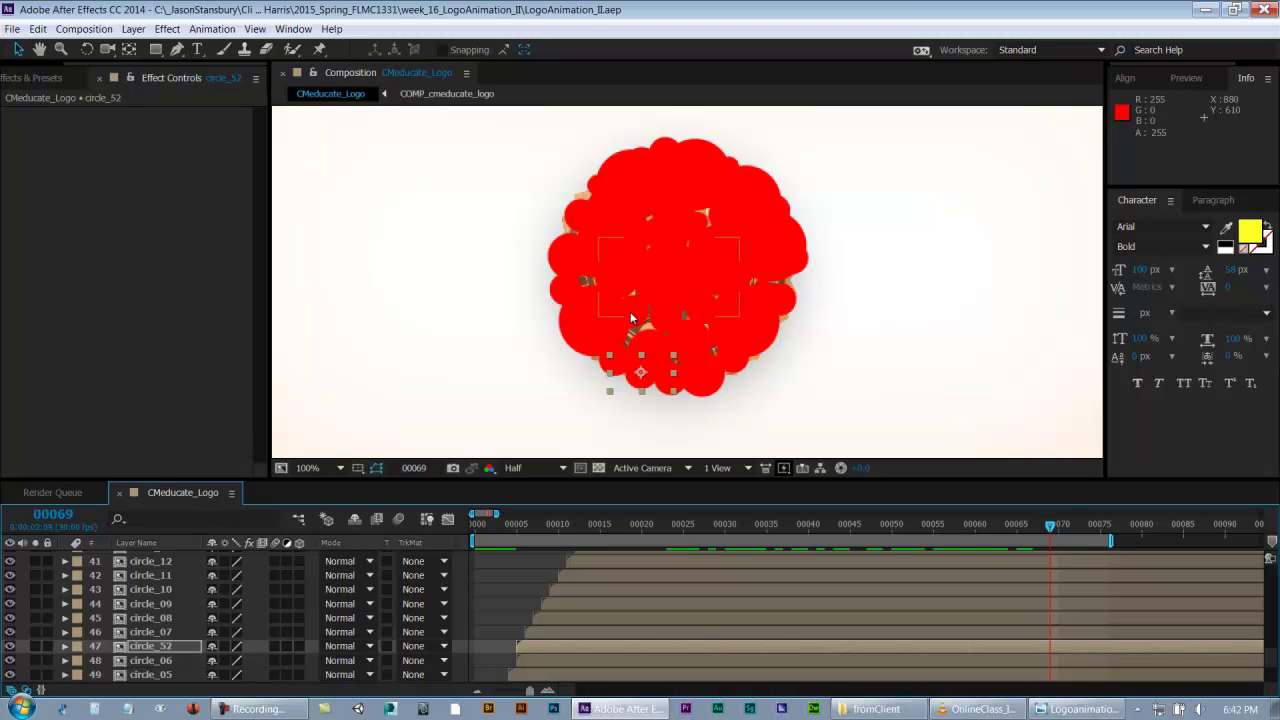
- Duplicate circle_07 and move the copy to position 906, 627 over the gap in the seal's lower left area
click(563, 260)
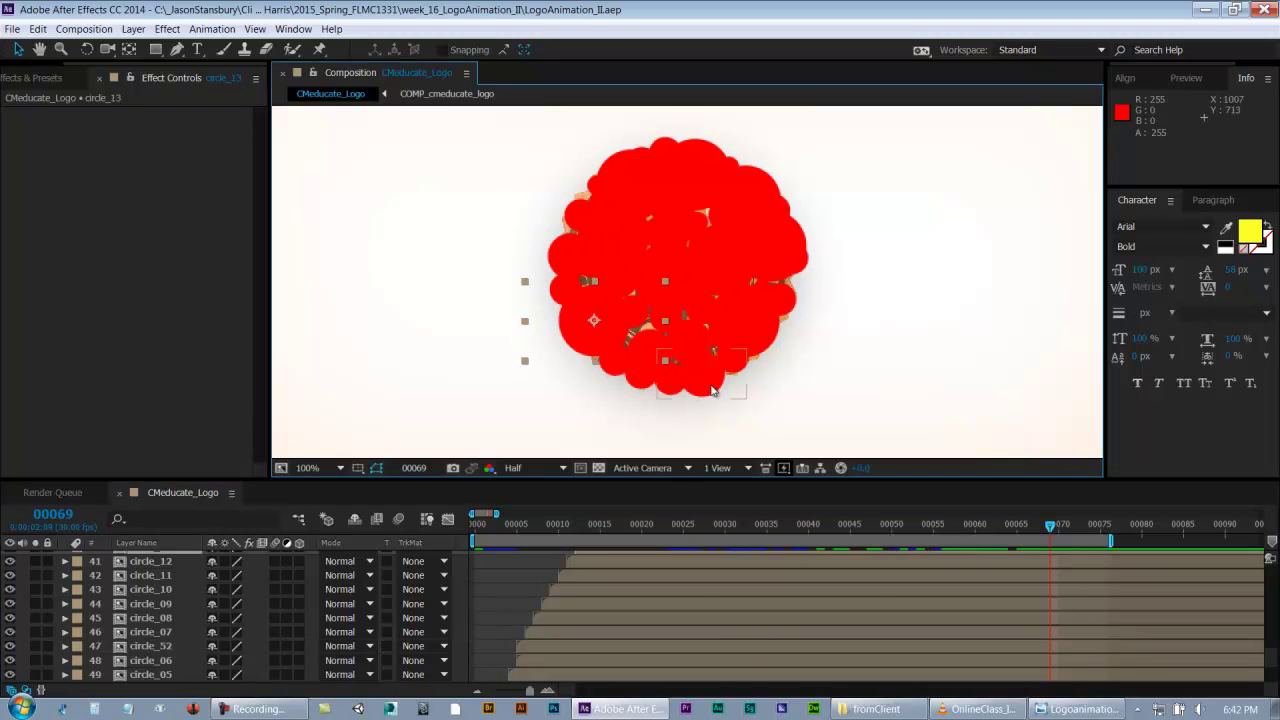
click(711, 392)
key(ctrl+z)
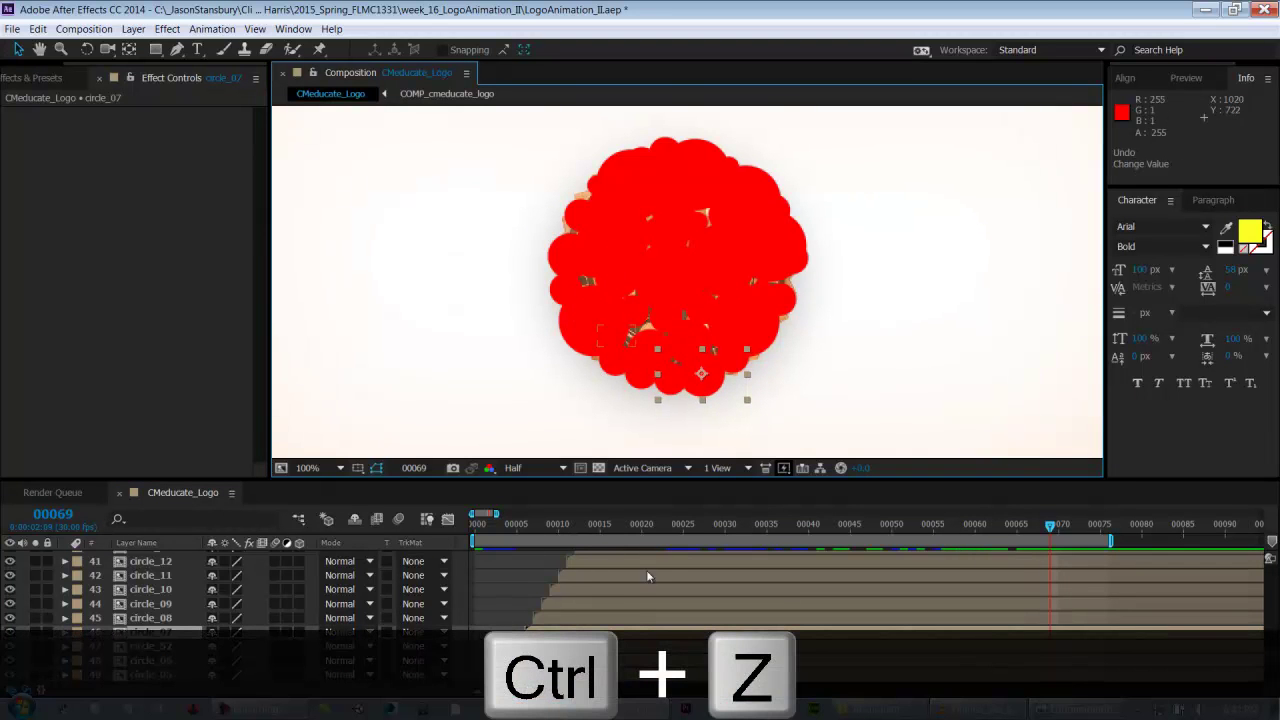
drag(705, 530, 848, 525)
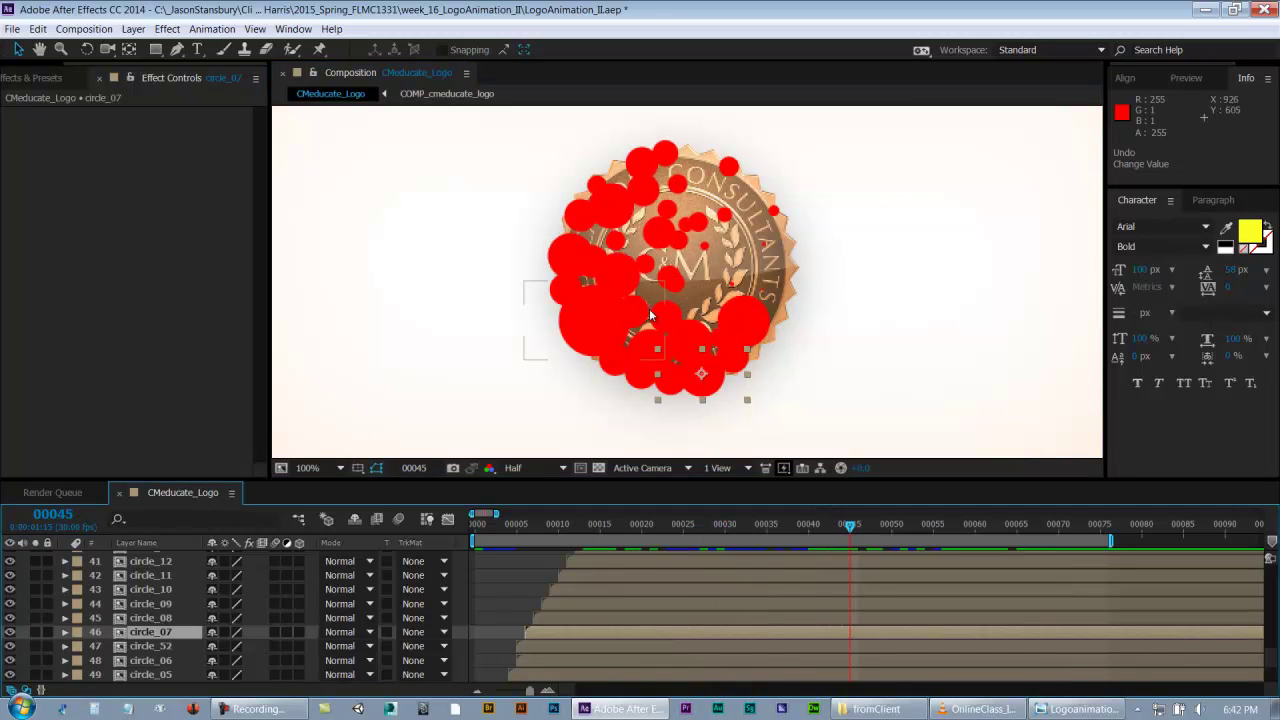
key(ctrl+d)
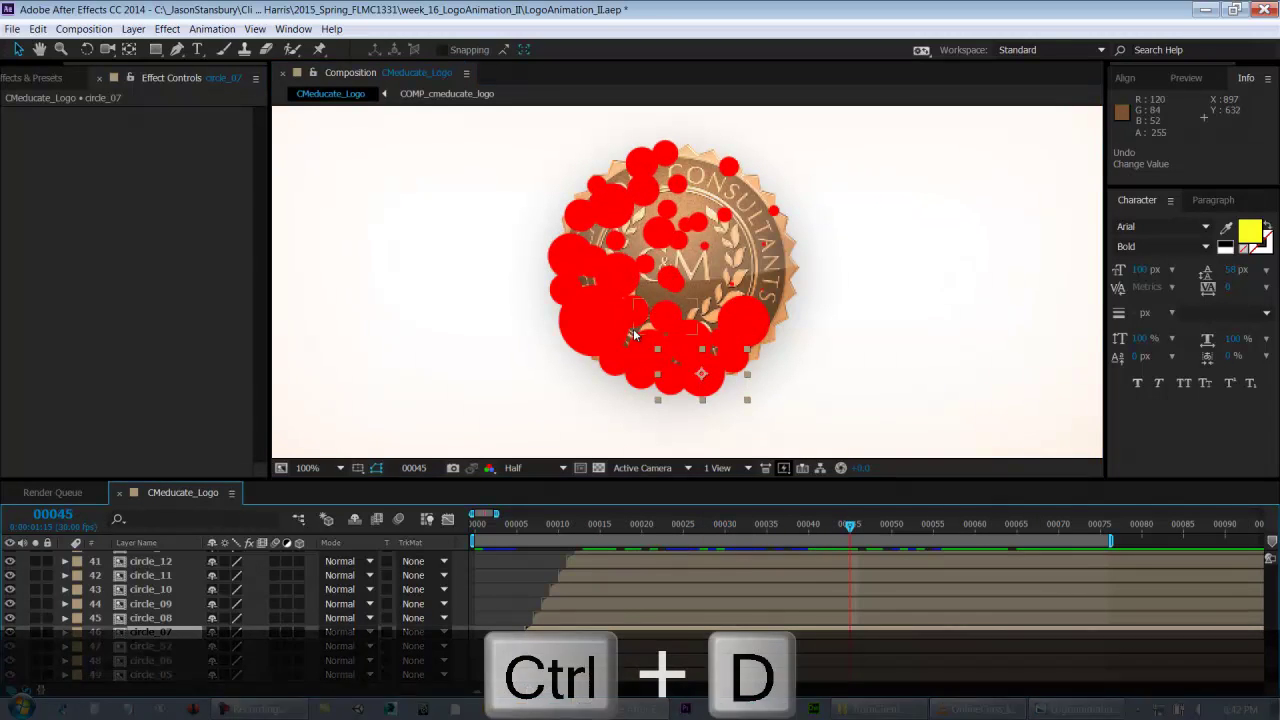
drag(717, 393, 651, 347)
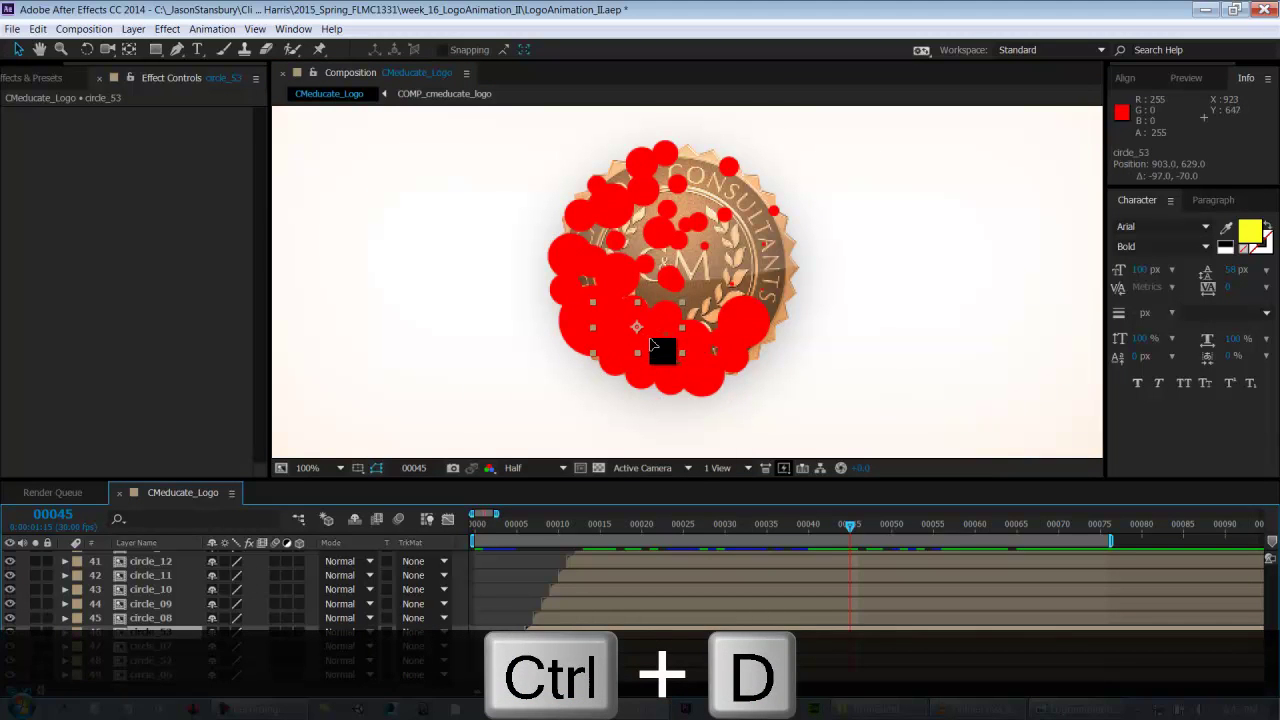
- Delay circle_53 so it starts at frame 15, and scrub through the animation to check its timing
drag(847, 527, 623, 588)
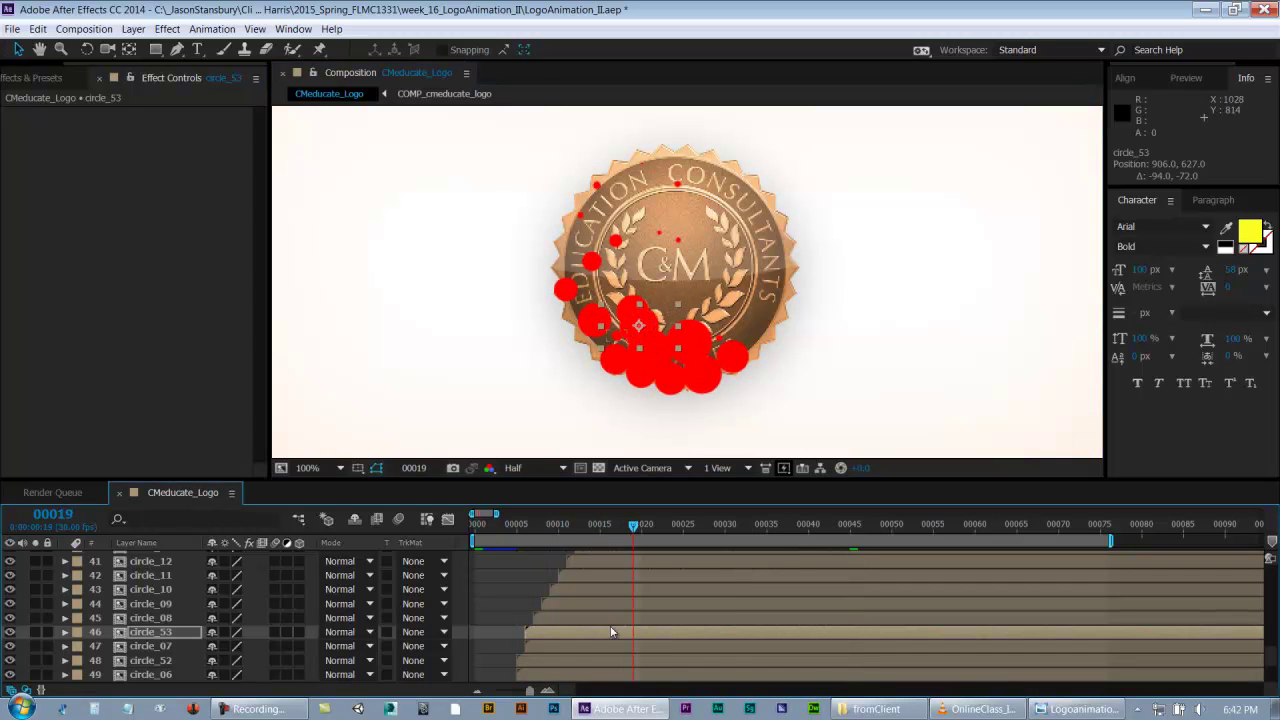
drag(601, 631, 676, 637)
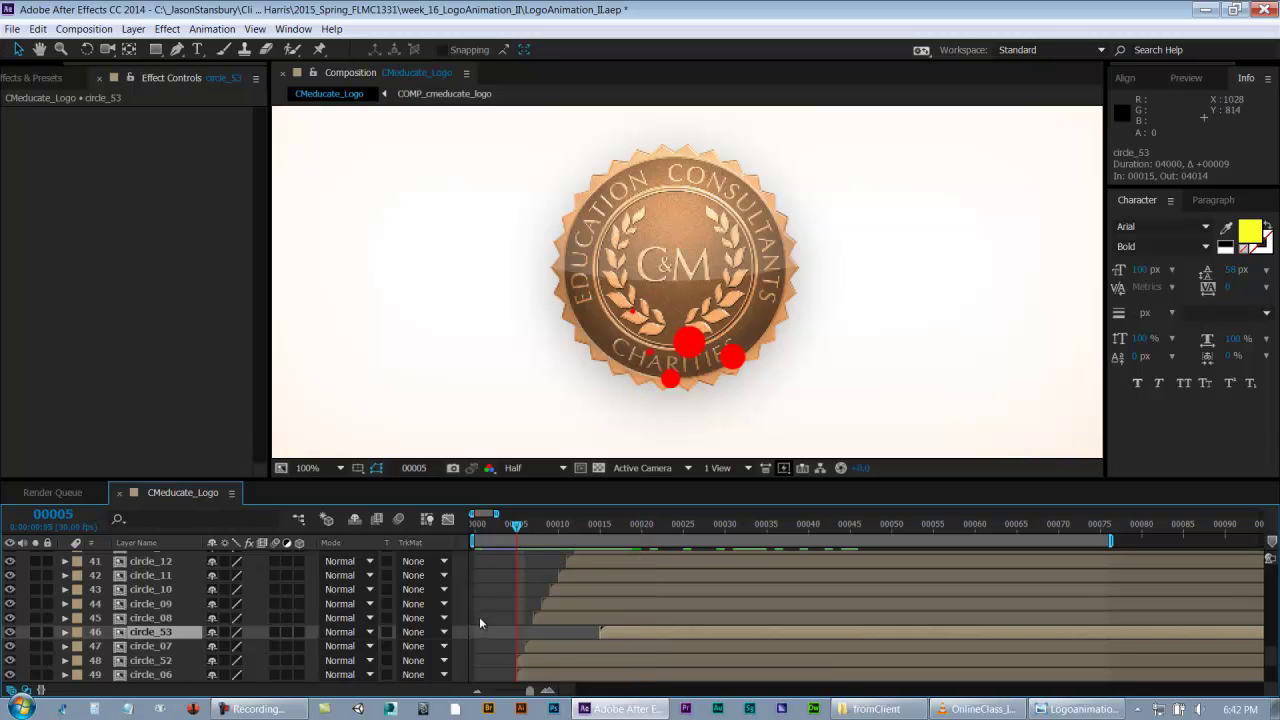
click(514, 538)
drag(530, 533, 1080, 541)
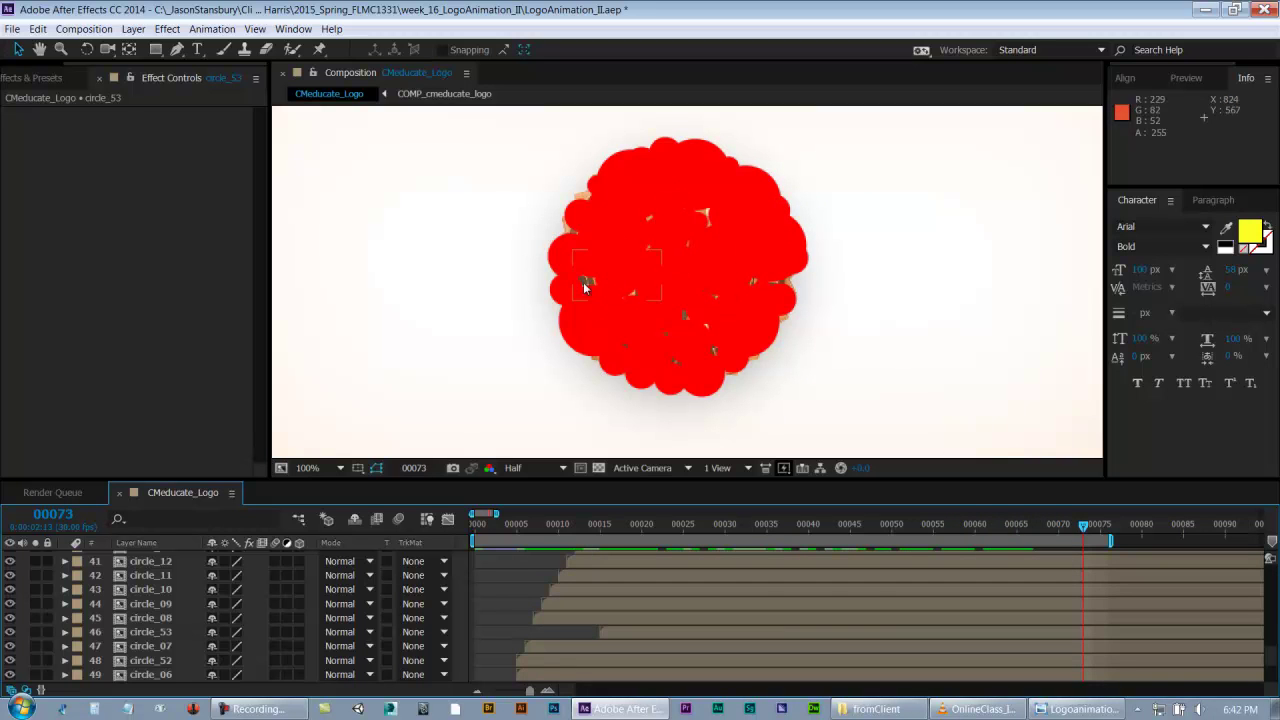
- Duplicate circle_09 at the seal's left edge and shift the copy's start to frame 24
drag(563, 525, 660, 532)
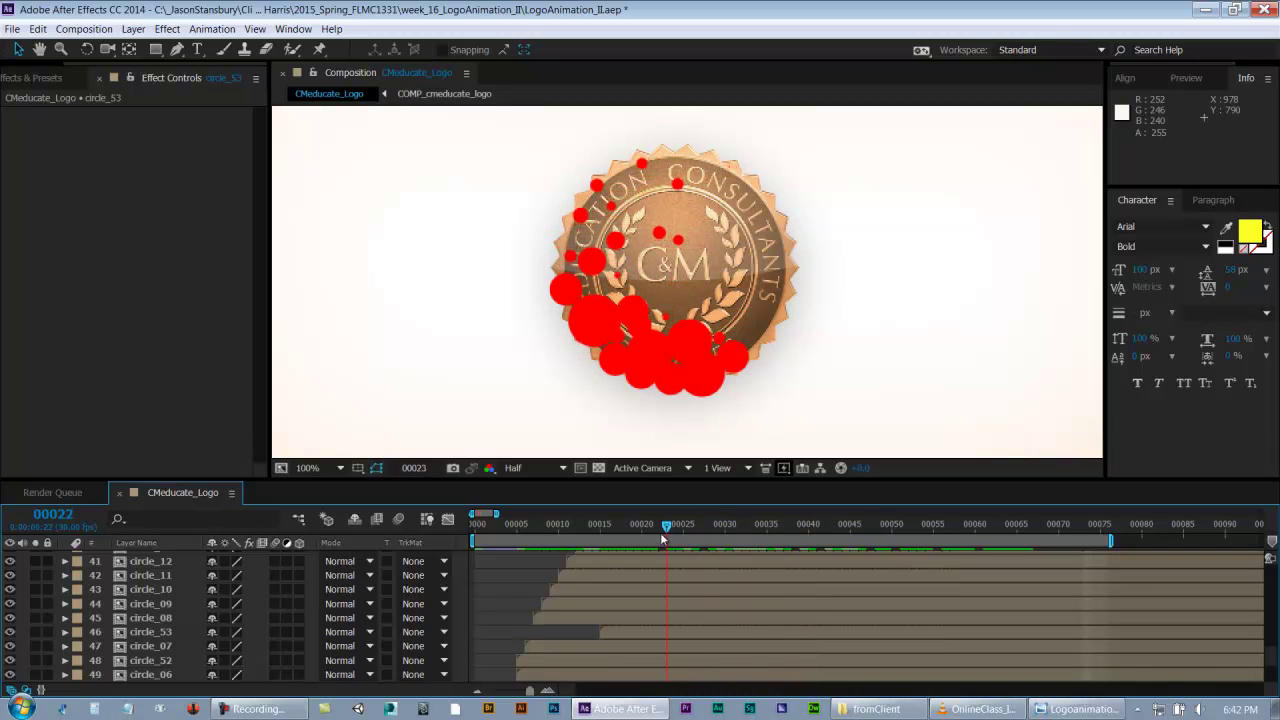
click(563, 290)
key(ctrl+d)
drag(610, 605, 944, 605)
drag(594, 524, 794, 530)
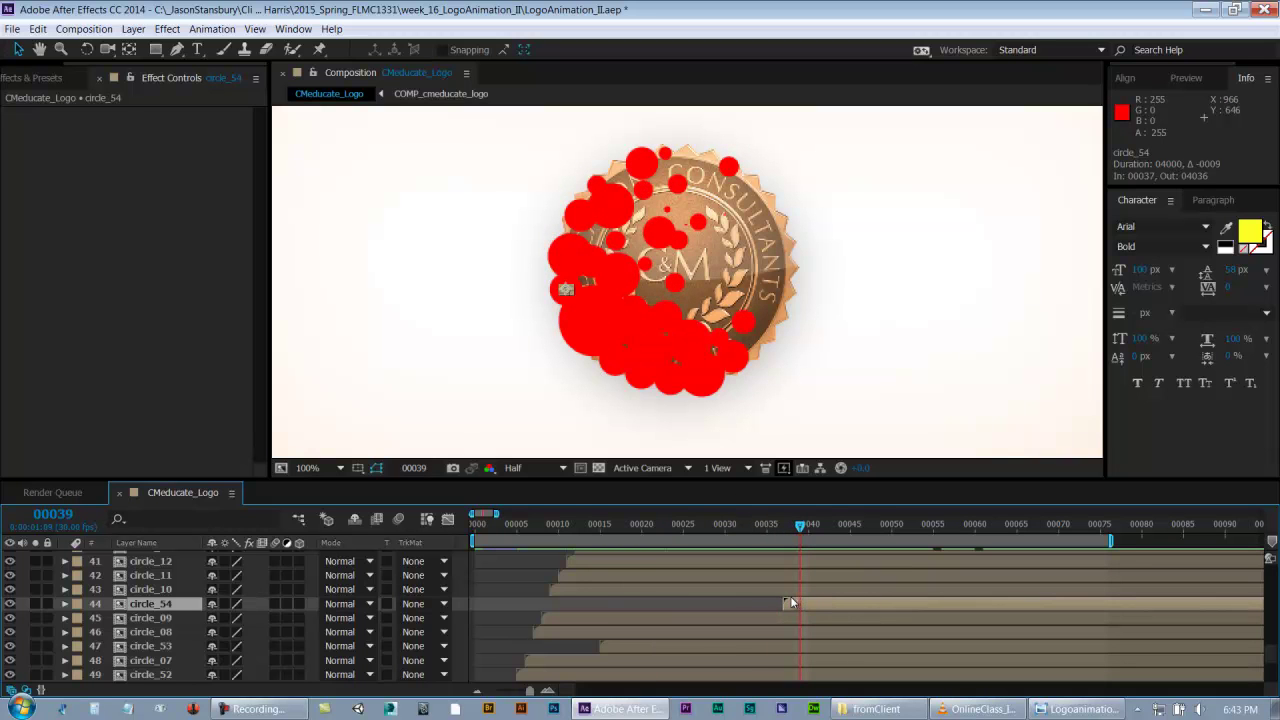
drag(726, 592, 694, 589)
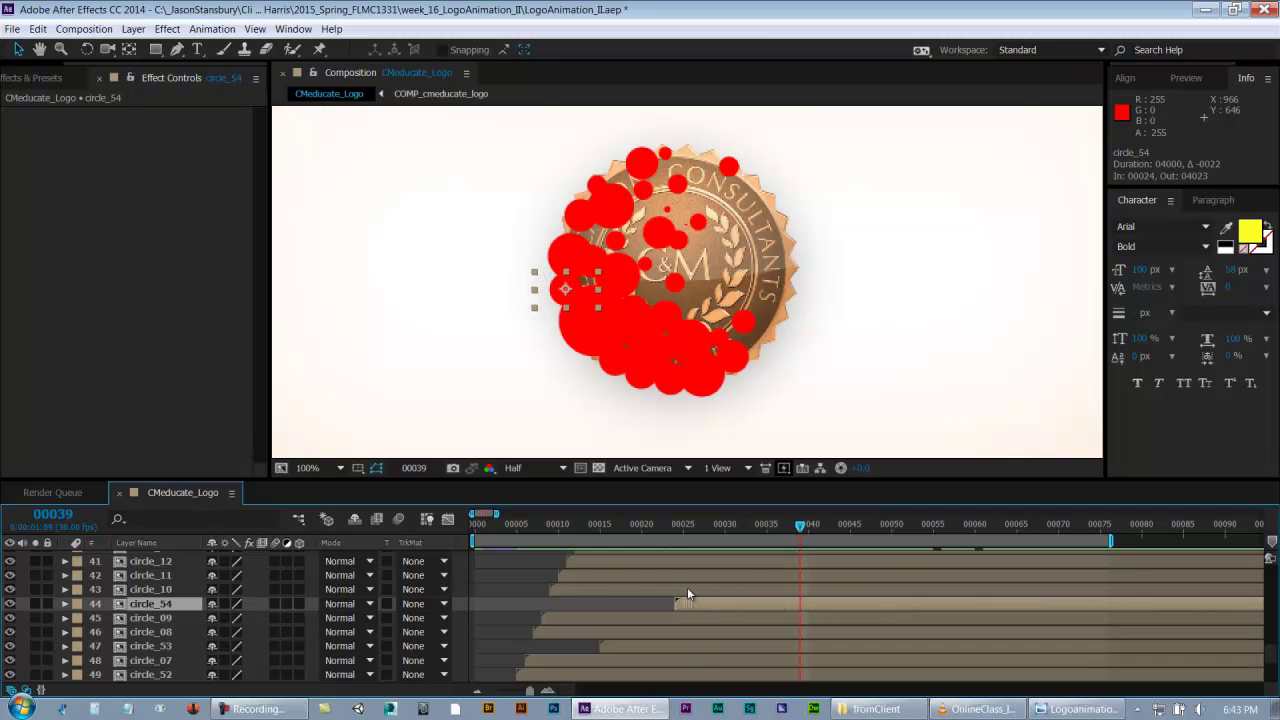
- Move circle_54 right and slightly up over the gap near the seal's left edge, and retime it to start at about frame 21
drag(600, 322, 628, 313)
drag(736, 604, 920, 603)
drag(725, 527, 785, 537)
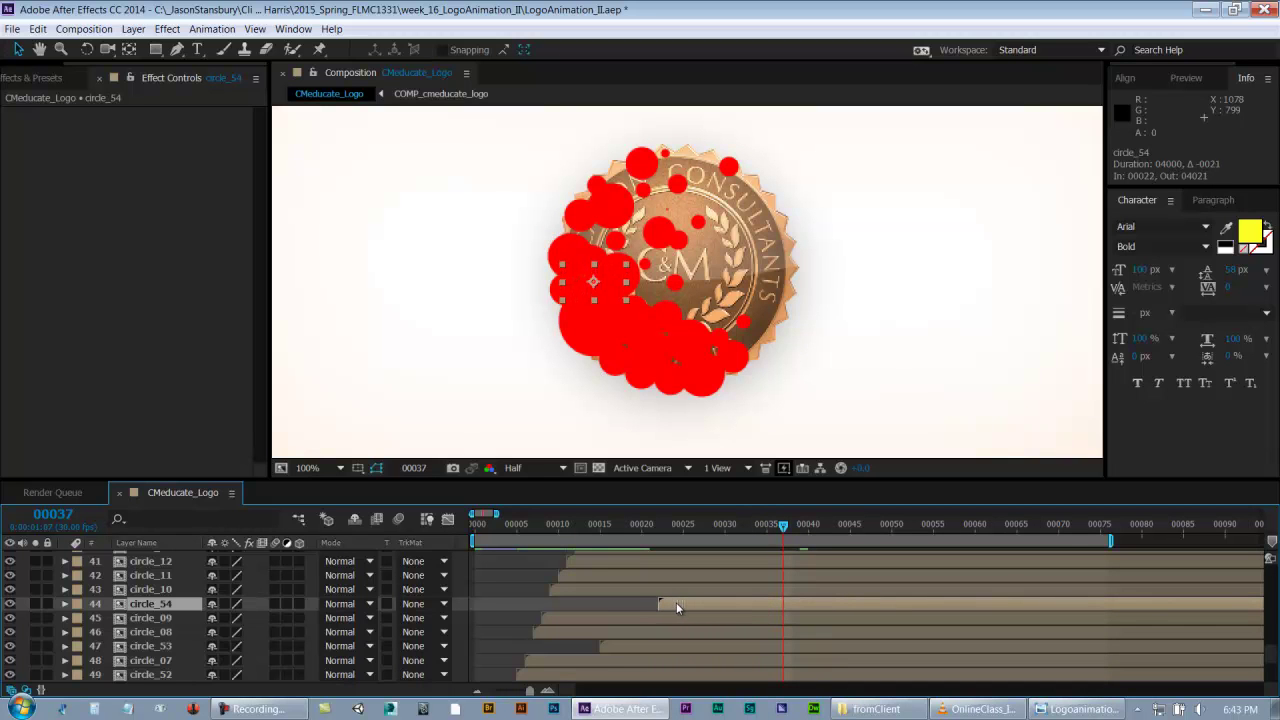
click(626, 603)
- Scrub through the animation to check the coverage and save the project
drag(709, 530, 1040, 555)
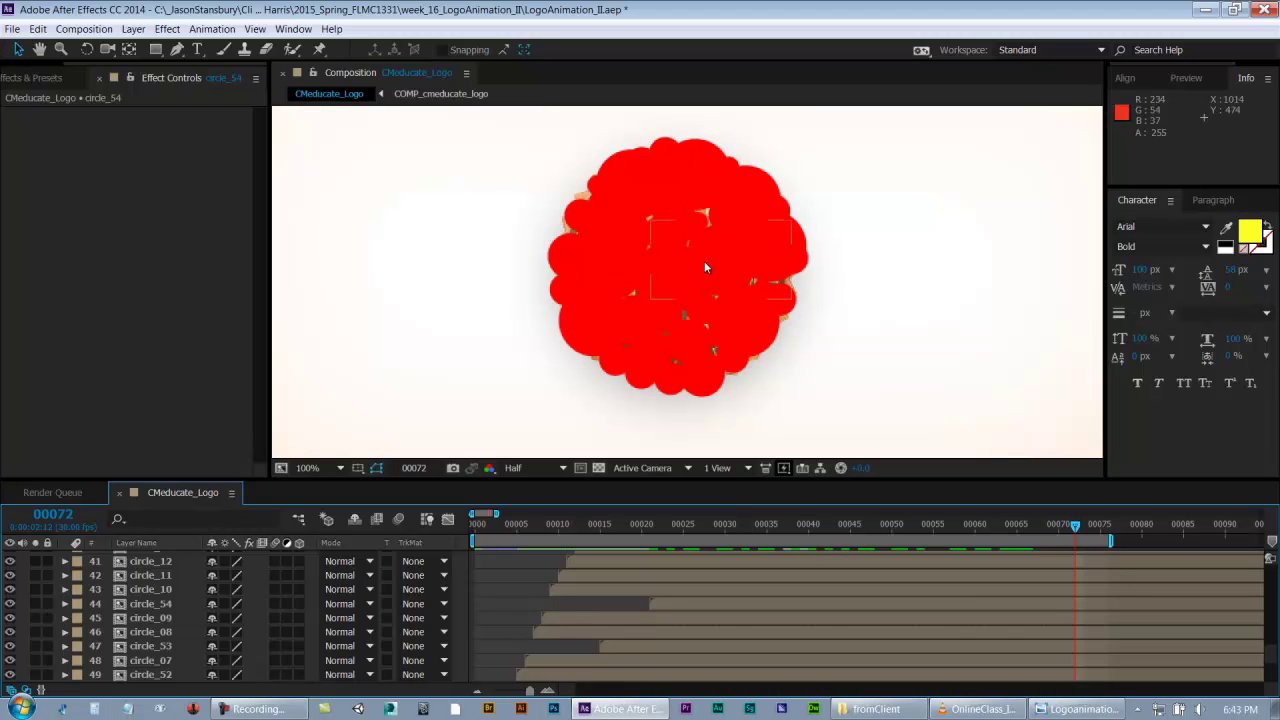
drag(695, 523, 1050, 538)
key(ctrl+s)
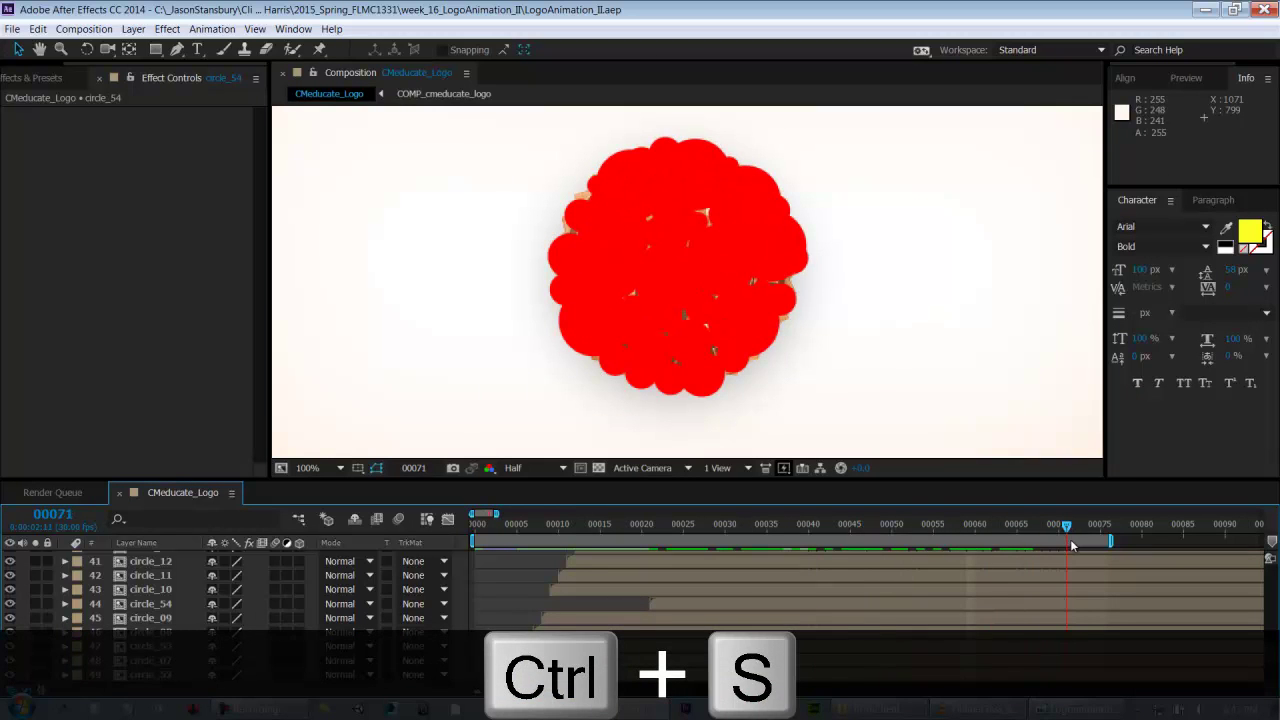
- Duplicate circle_20 at the seal's left edge and move the copy up over the gap at the upper left edge
scroll(478, 608, up, 4)
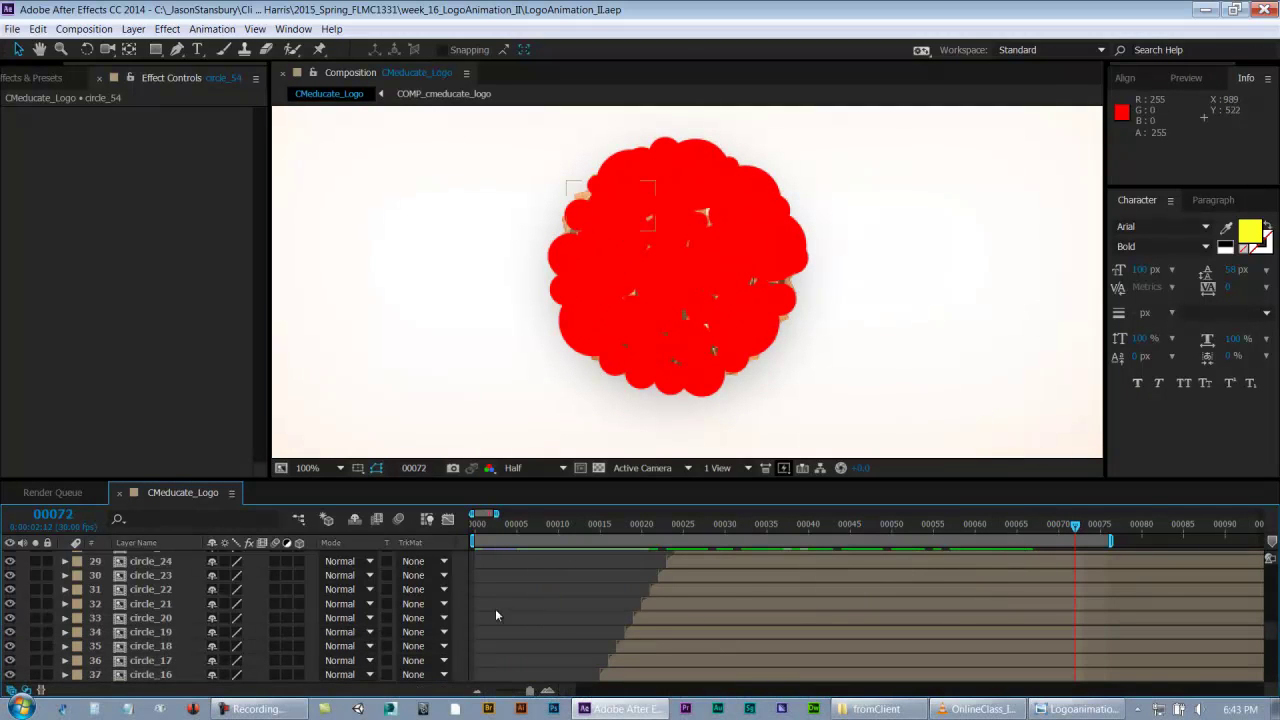
scroll(651, 594, down, 2)
click(566, 241)
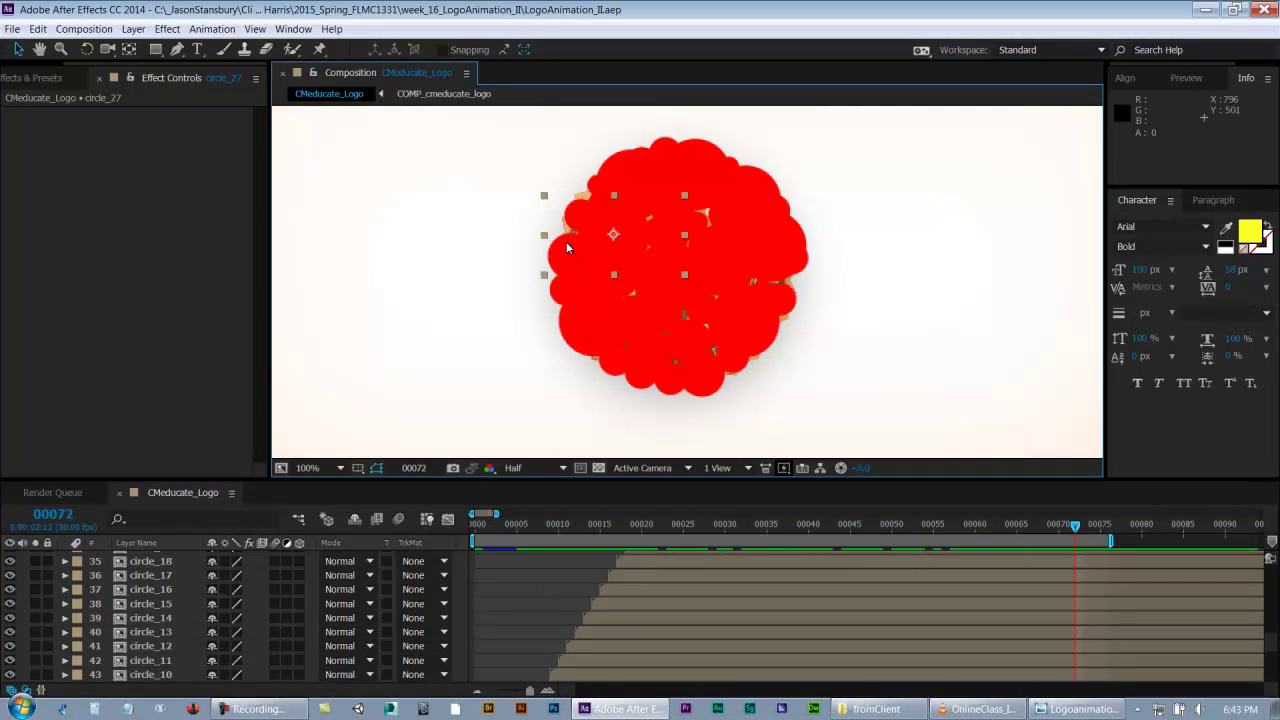
drag(621, 520, 838, 515)
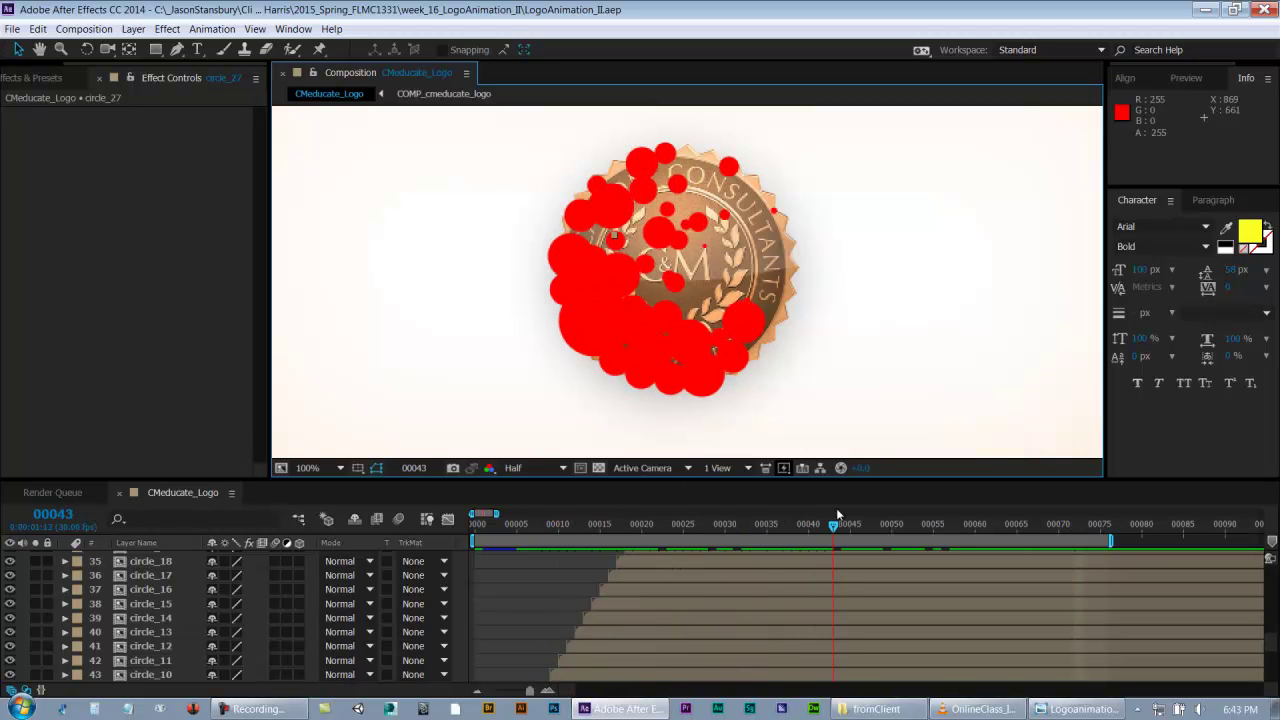
mouse_move(835, 526)
mouse_down()
mouse_move(995, 520)
mouse_move(858, 525)
mouse_up()
click(558, 253)
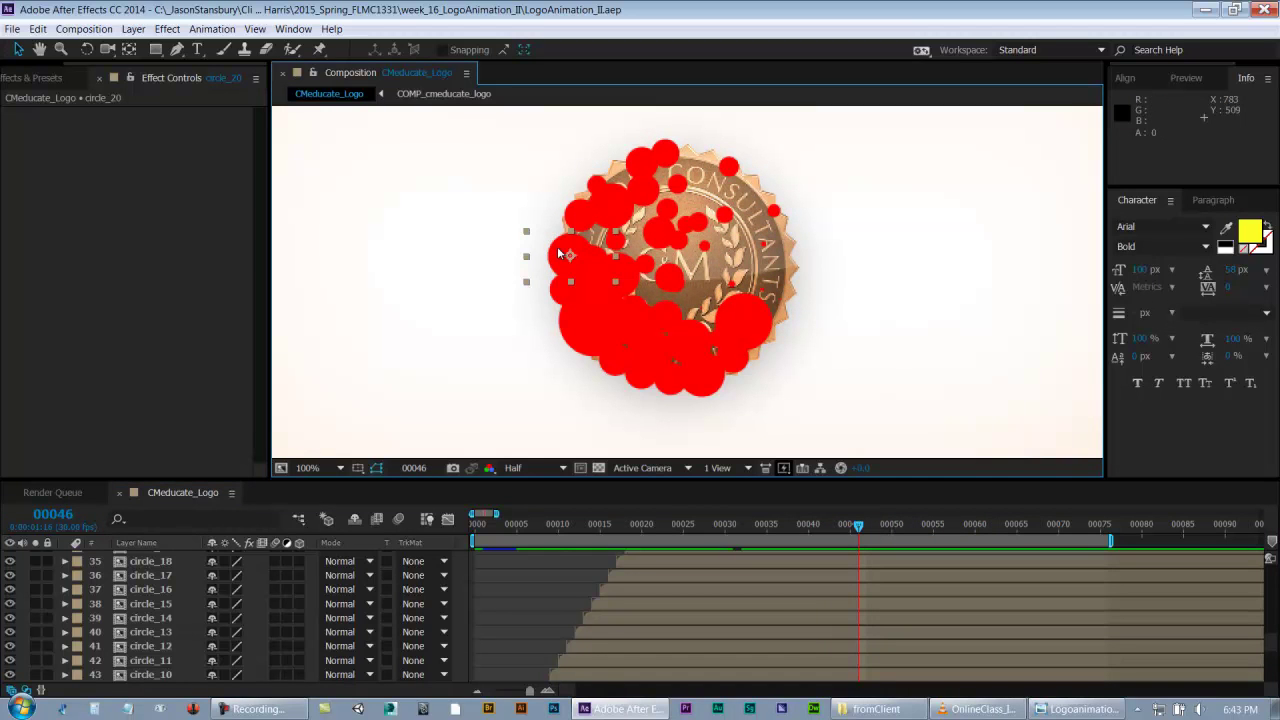
scroll(832, 578, down, 2)
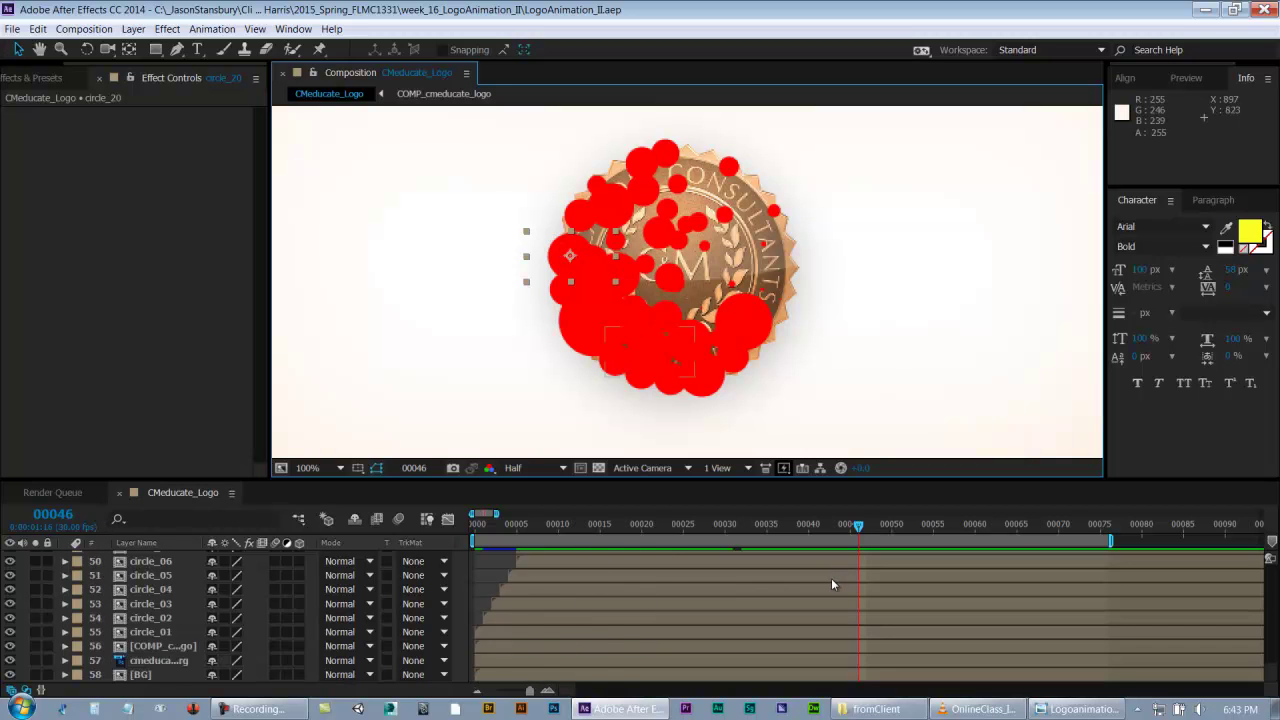
scroll(831, 578, up, 5)
key(ctrl+d)
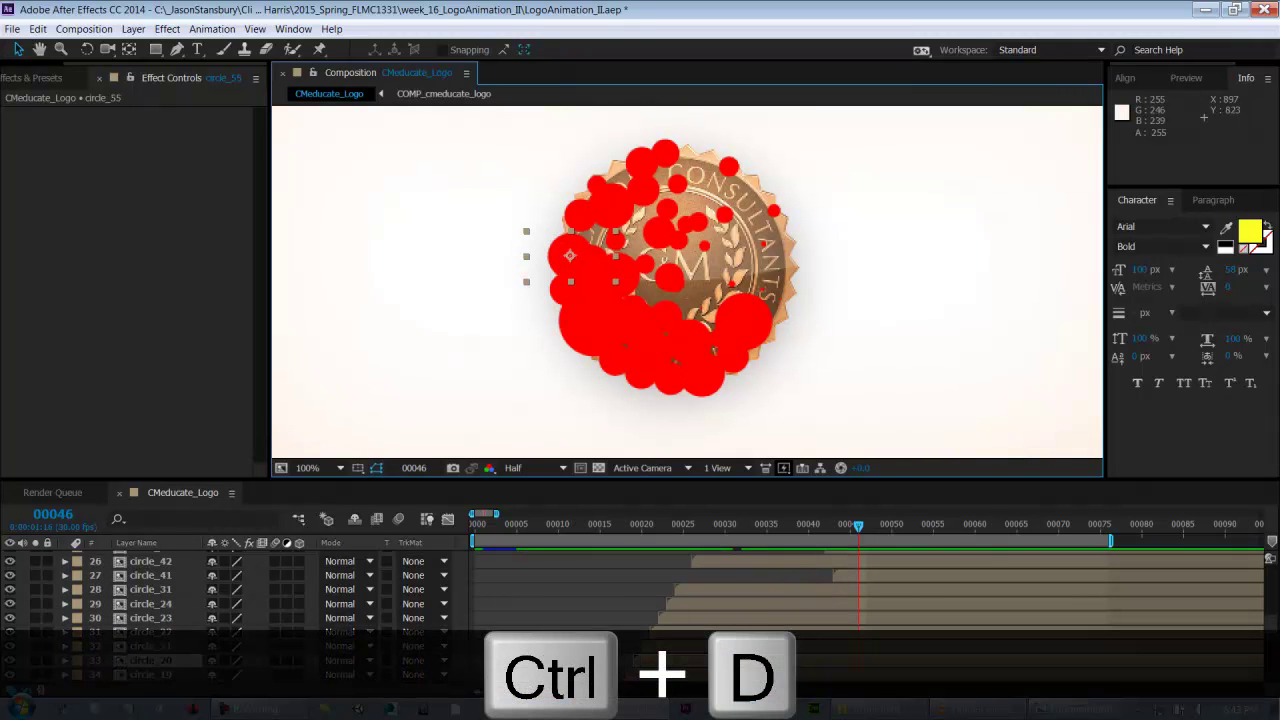
drag(565, 267, 570, 236)
- Delay circle_55 so it starts at frame 52, checking its timing around frame 54
drag(709, 662, 992, 659)
drag(1122, 661, 1127, 661)
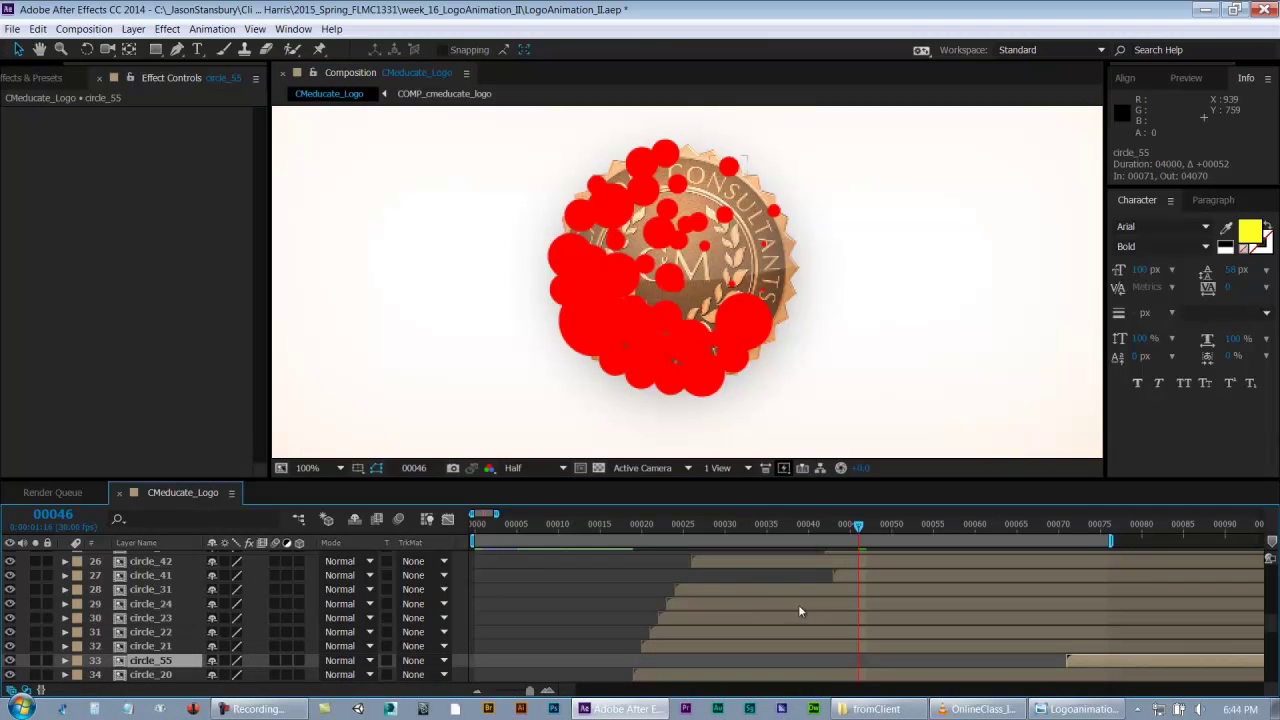
drag(787, 524, 926, 548)
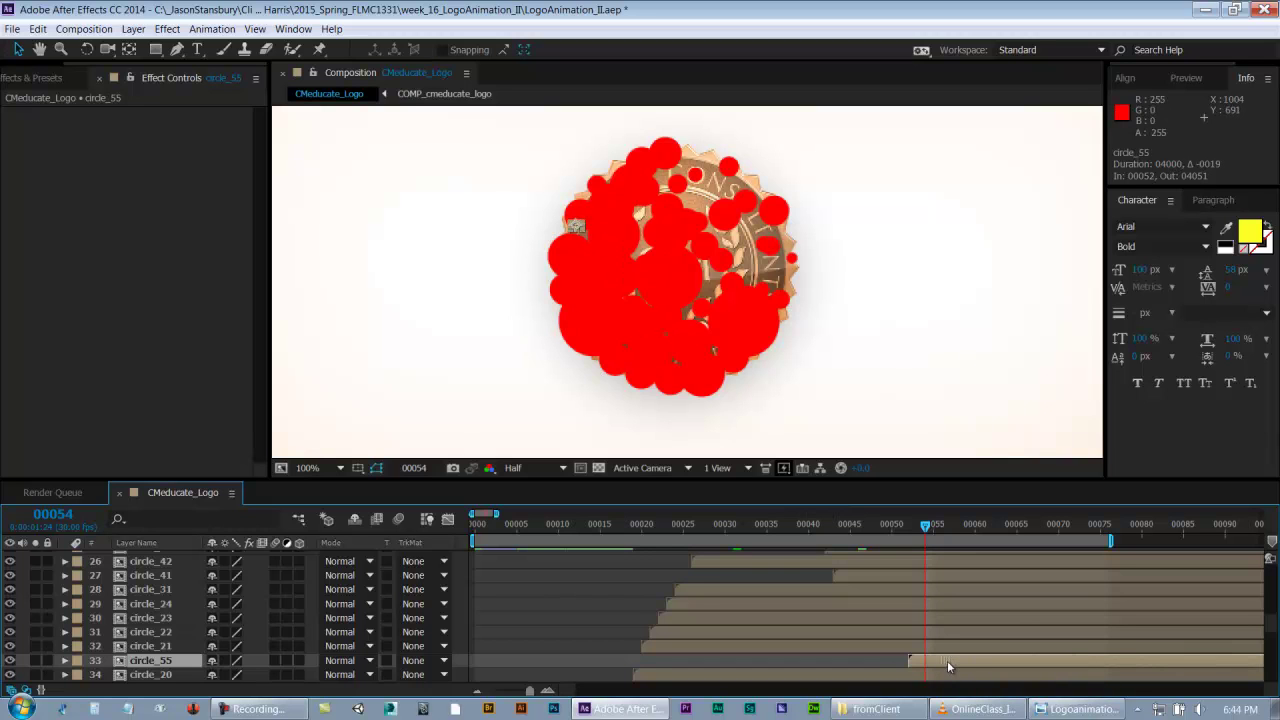
- Retime circle_55 to start at frame 37 and scrub through to about frame 66 to check the coverage
drag(899, 661, 818, 661)
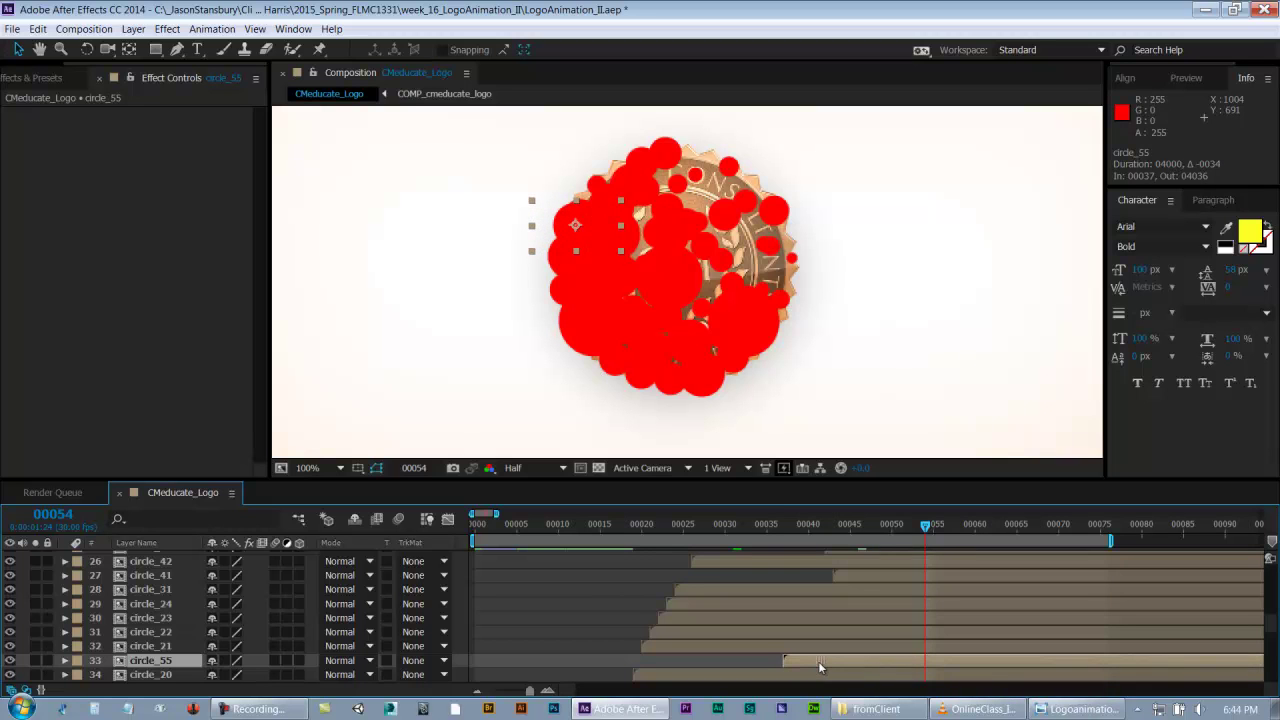
click(760, 526)
drag(760, 530, 800, 527)
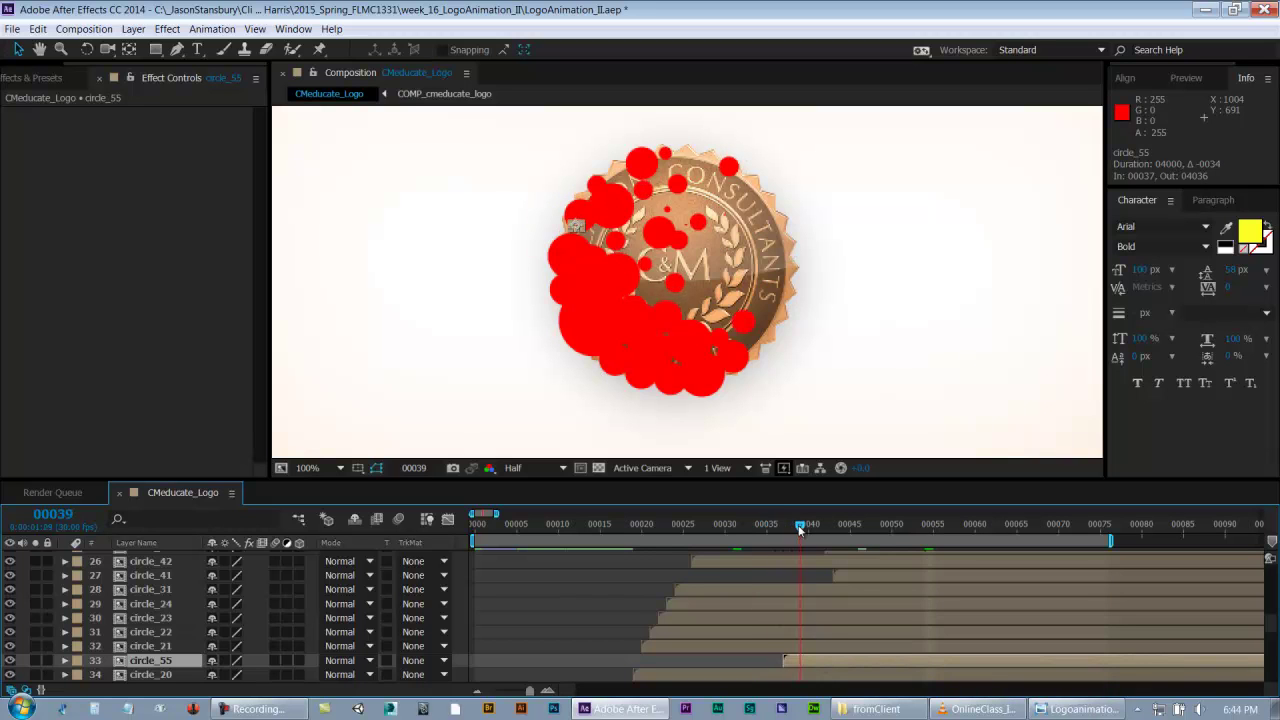
click(634, 666)
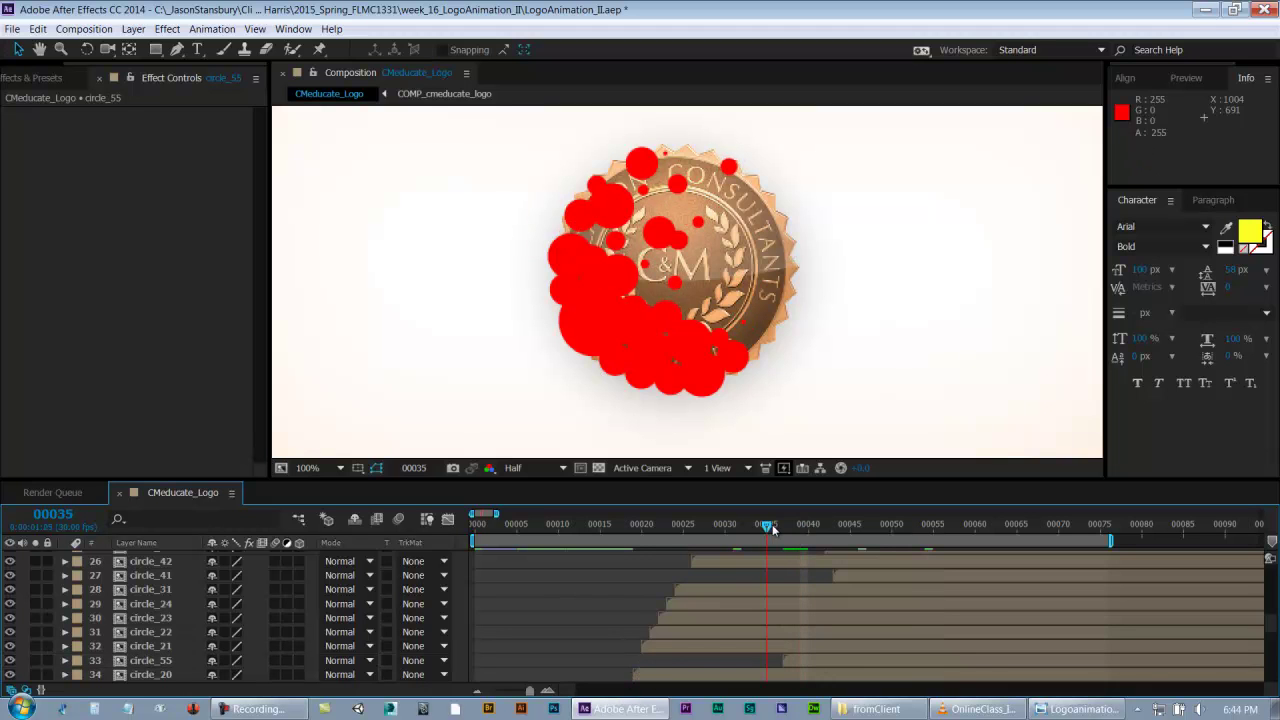
drag(805, 527, 1083, 546)
drag(1002, 548, 1027, 528)
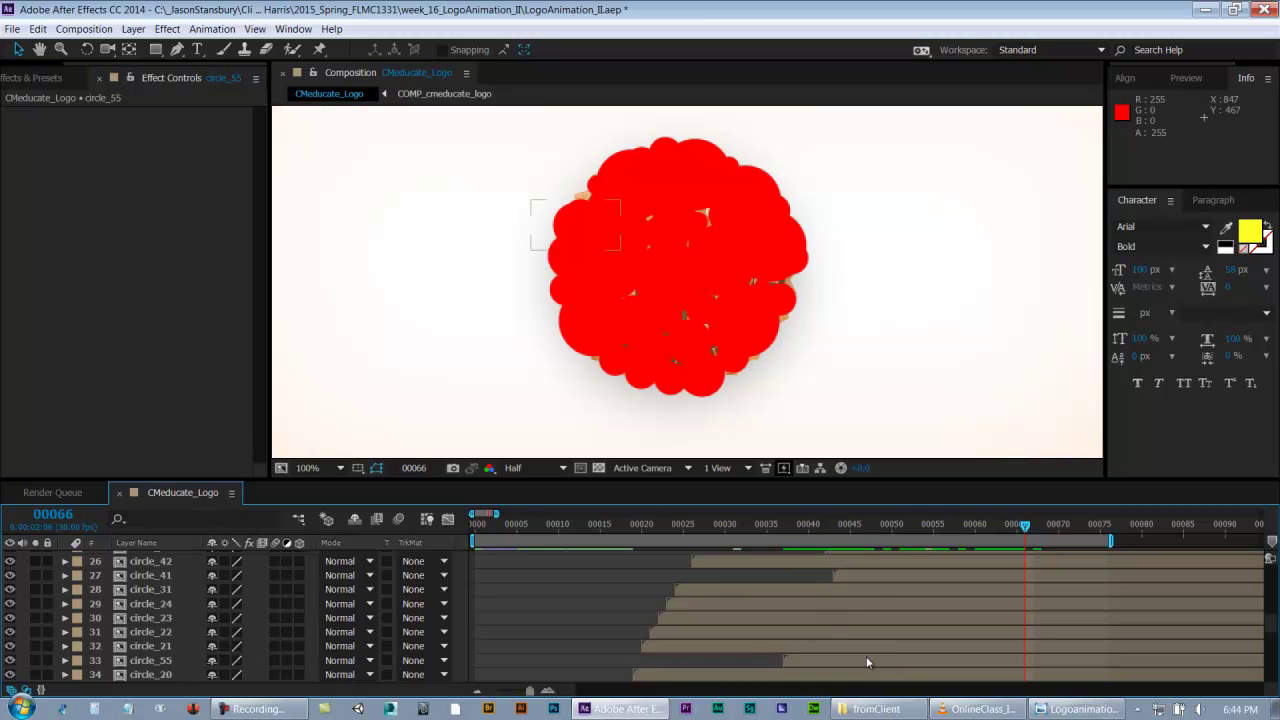
- Duplicate circle_55 and move the copy up and slightly right over the gap at the seal's upper left edge
click(852, 579)
click(795, 660)
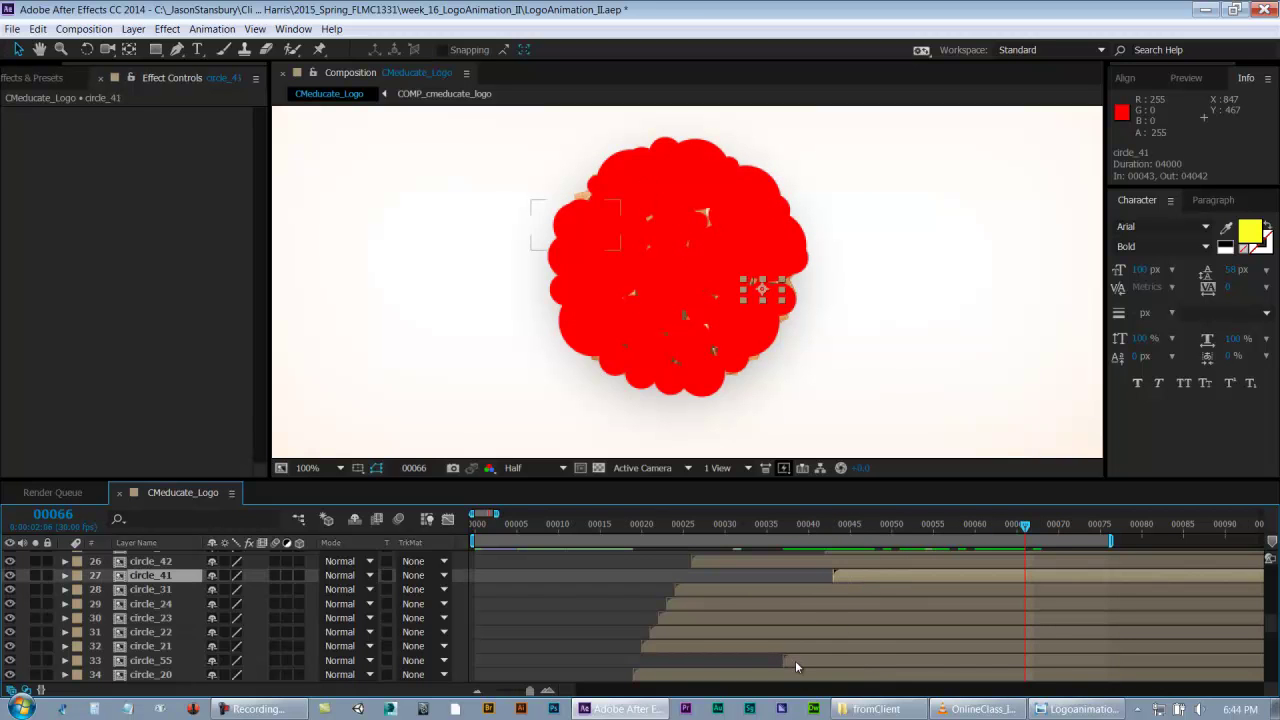
key(ctrl+d)
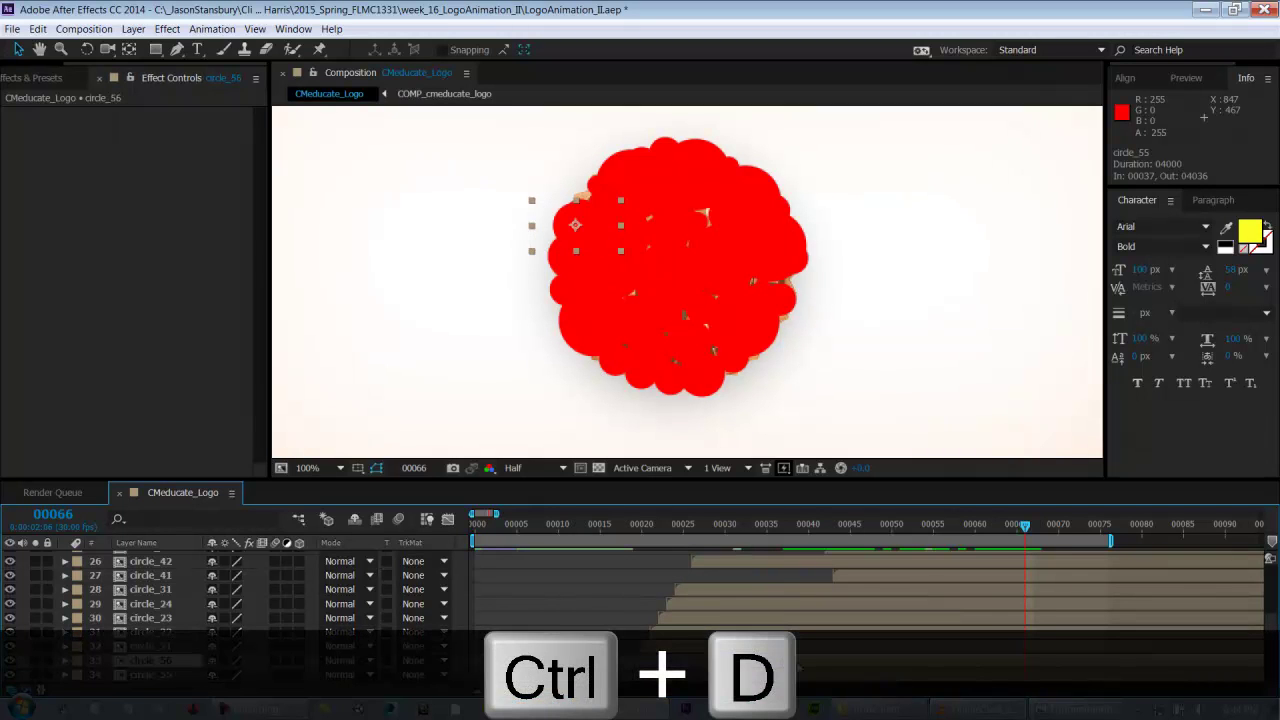
drag(598, 240, 609, 209)
- Retime circle_56 to start at frame 39 and scrub through the animation to check how it grows
drag(809, 657, 1109, 666)
drag(730, 526, 884, 535)
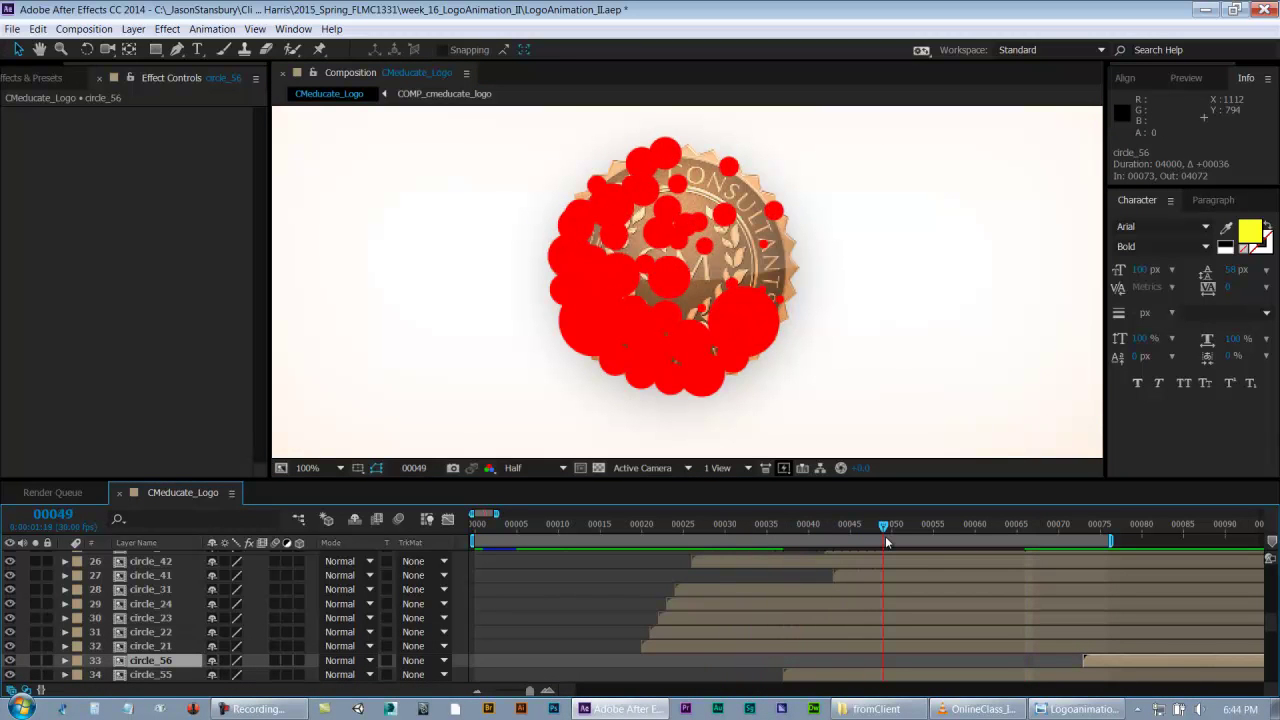
drag(1110, 665, 885, 665)
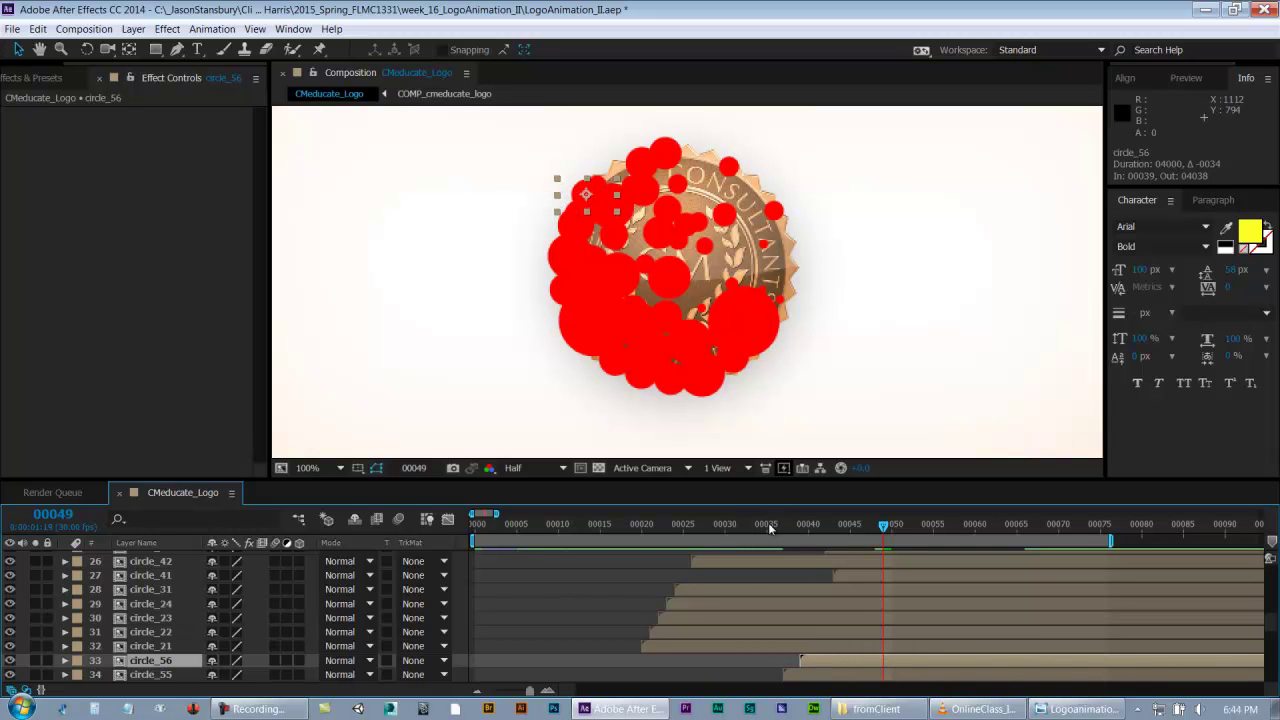
click(719, 660)
drag(792, 523, 1077, 540)
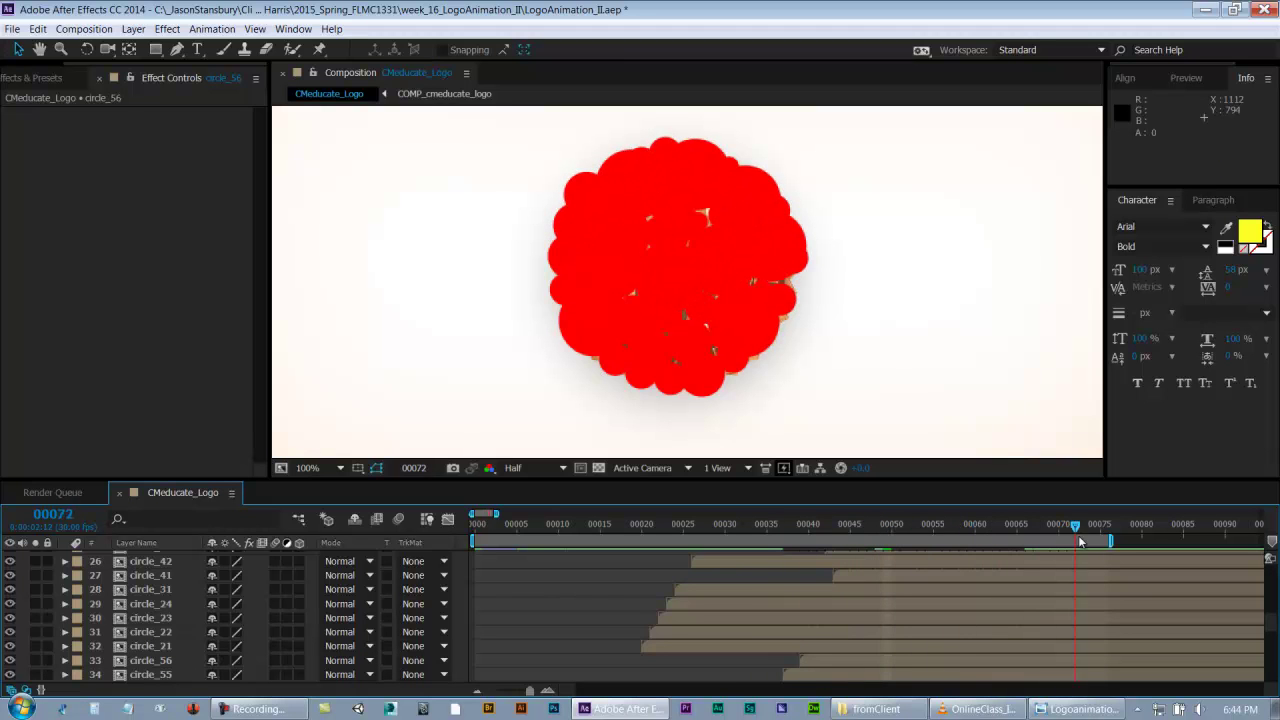
- Nudge circle_50 down and slightly left, and lower circle_30 at the seal's lower right edge while circle_50 is temporarily hidden
click(790, 314)
drag(776, 326, 772, 335)
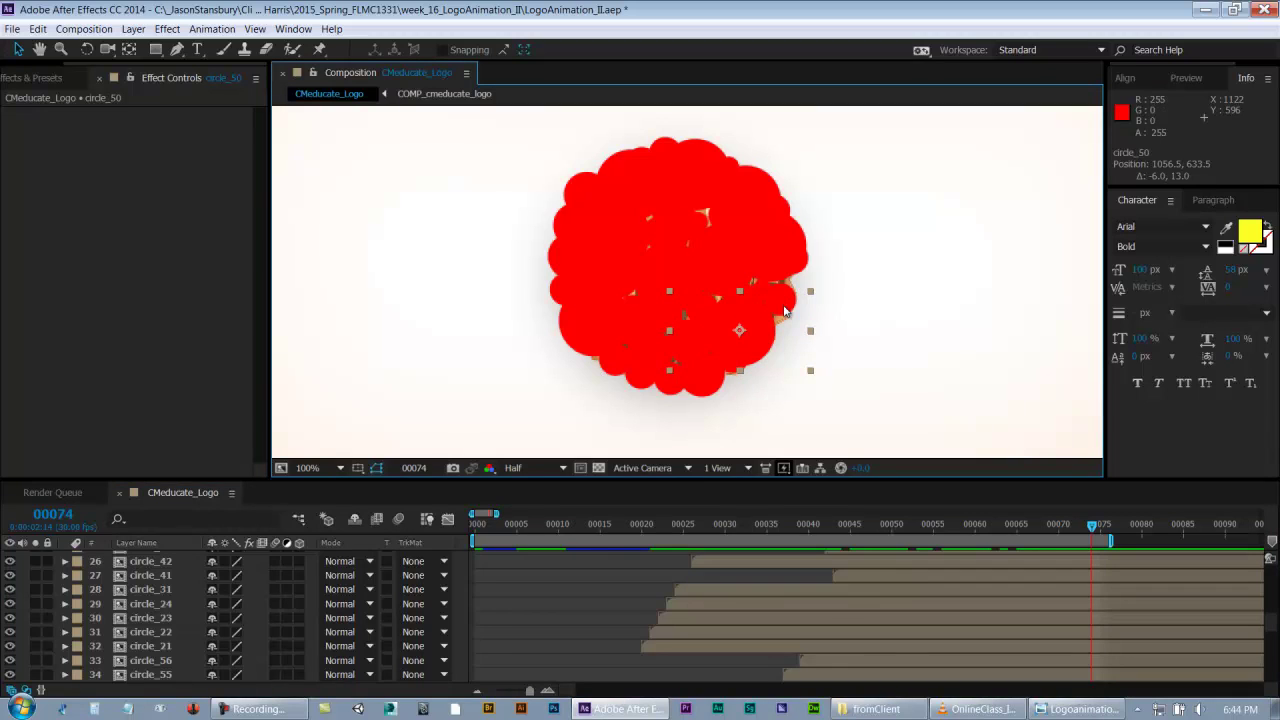
scroll(165, 640, up, 8)
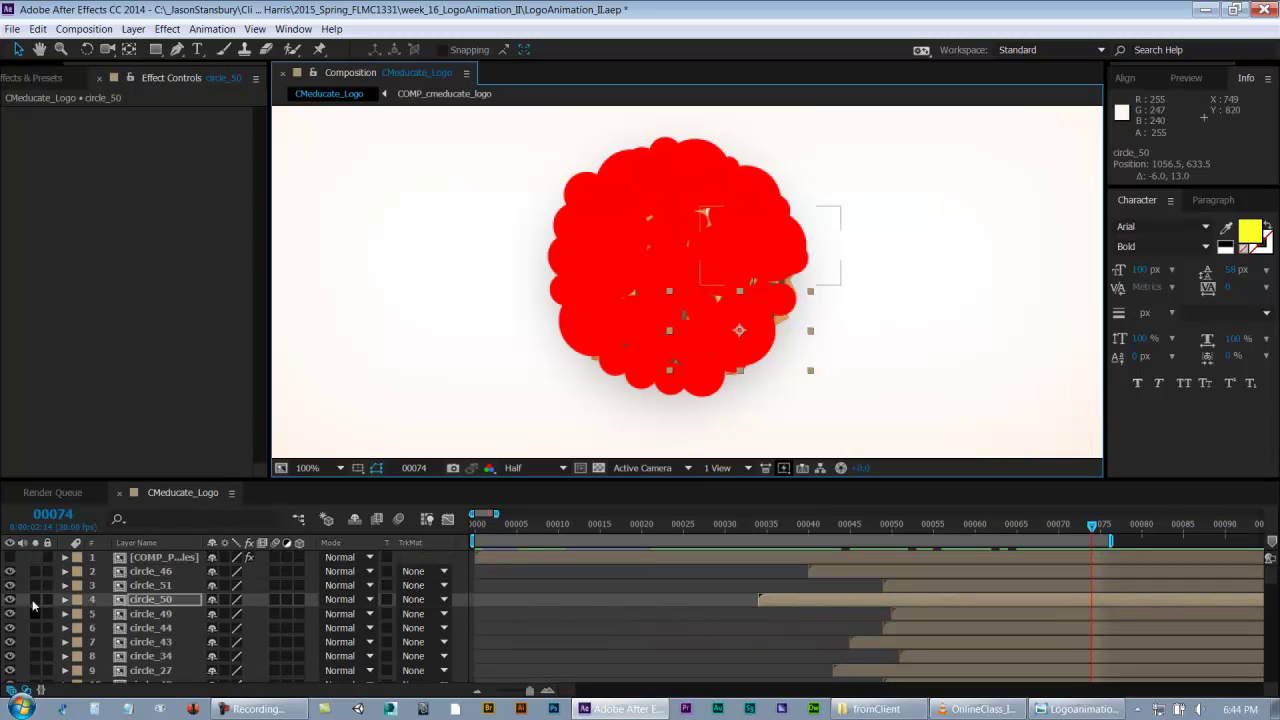
click(11, 600)
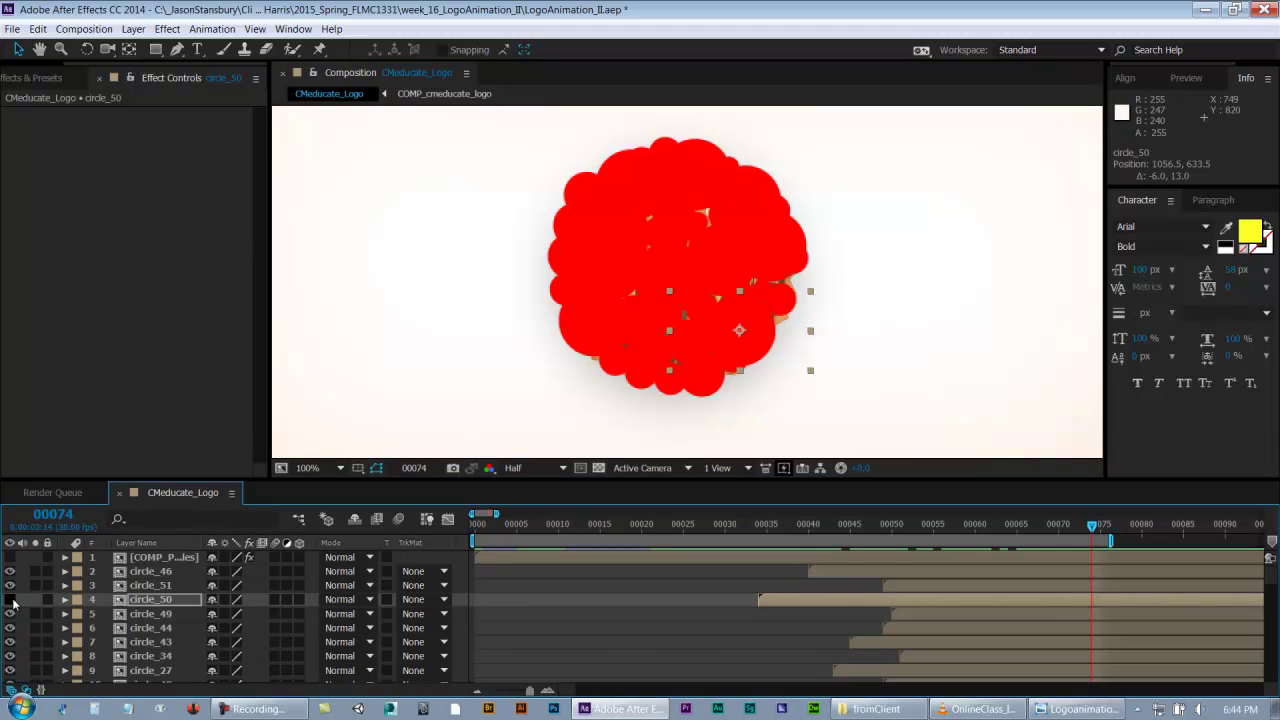
click(789, 315)
drag(789, 315, 788, 327)
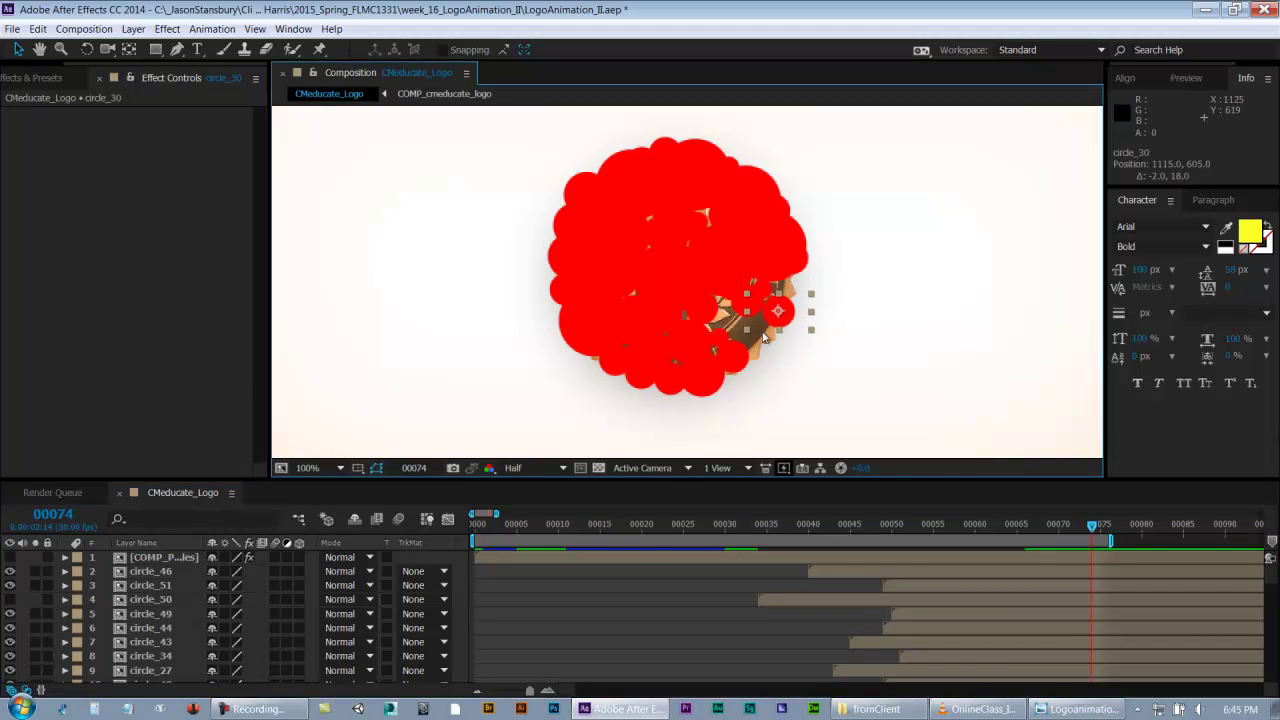
click(11, 600)
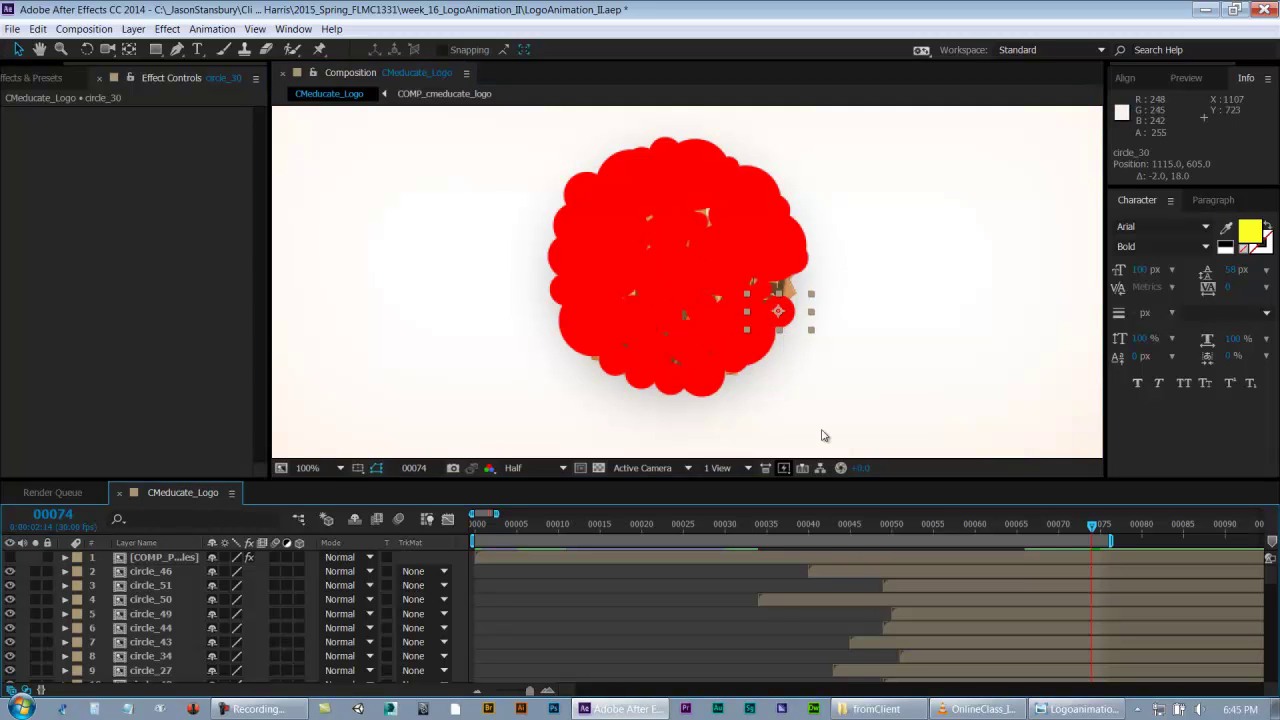
- Duplicate circle_50 and move the copy up and right over the gap at the seal's right edge, to about 1110.5, 574.5
click(762, 355)
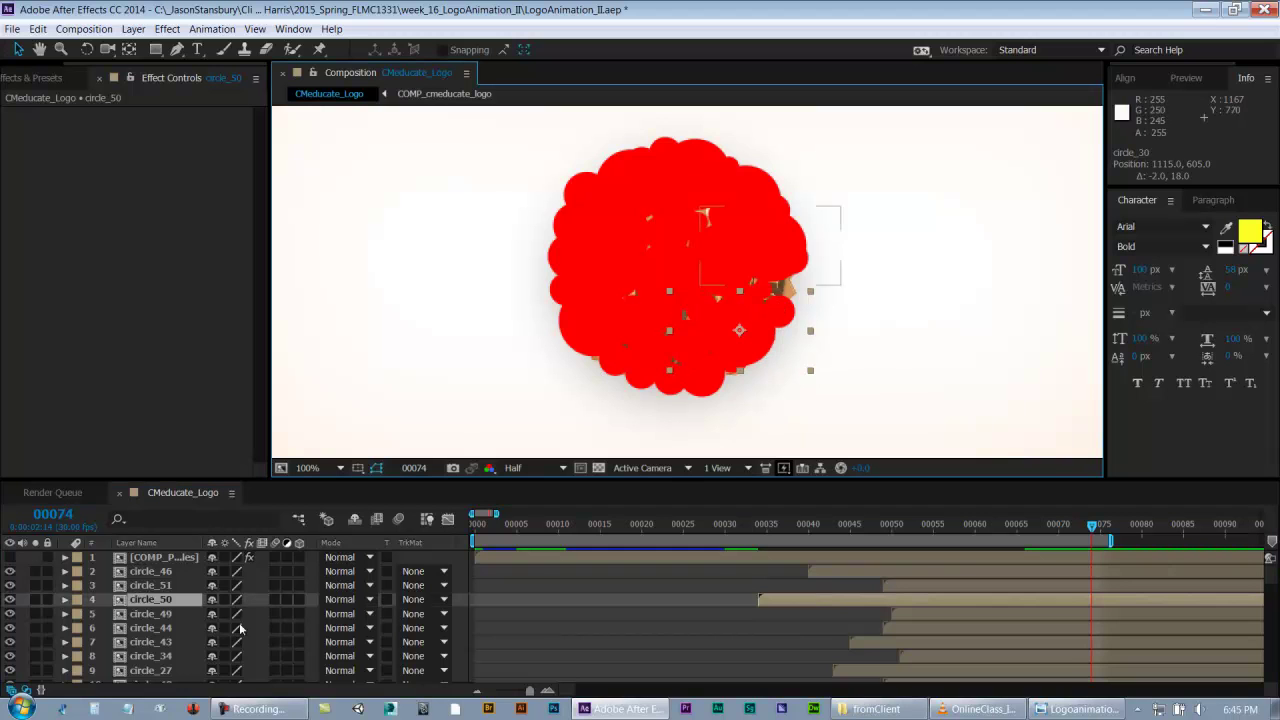
key(ctrl+d)
drag(755, 353, 792, 314)
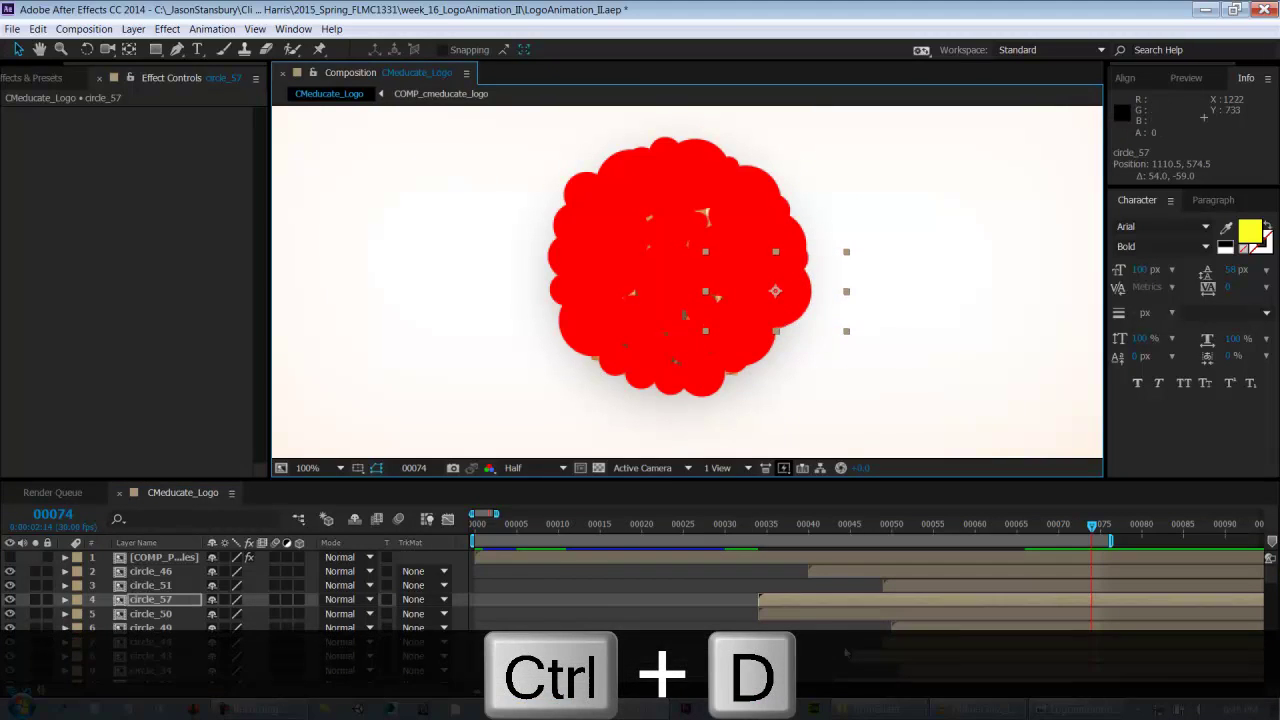
- Retime circle_57 to start at frame 54, scrub through to check its timing, and save the project
drag(774, 599, 1145, 594)
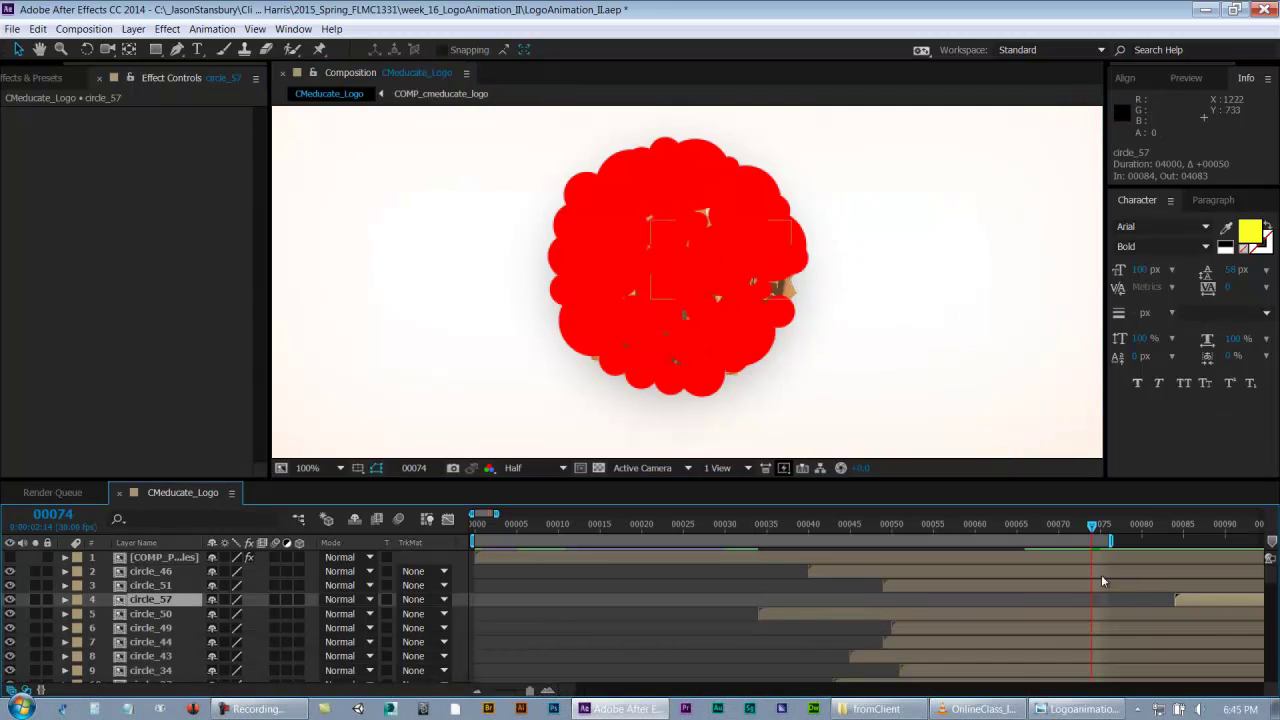
drag(858, 524, 1019, 535)
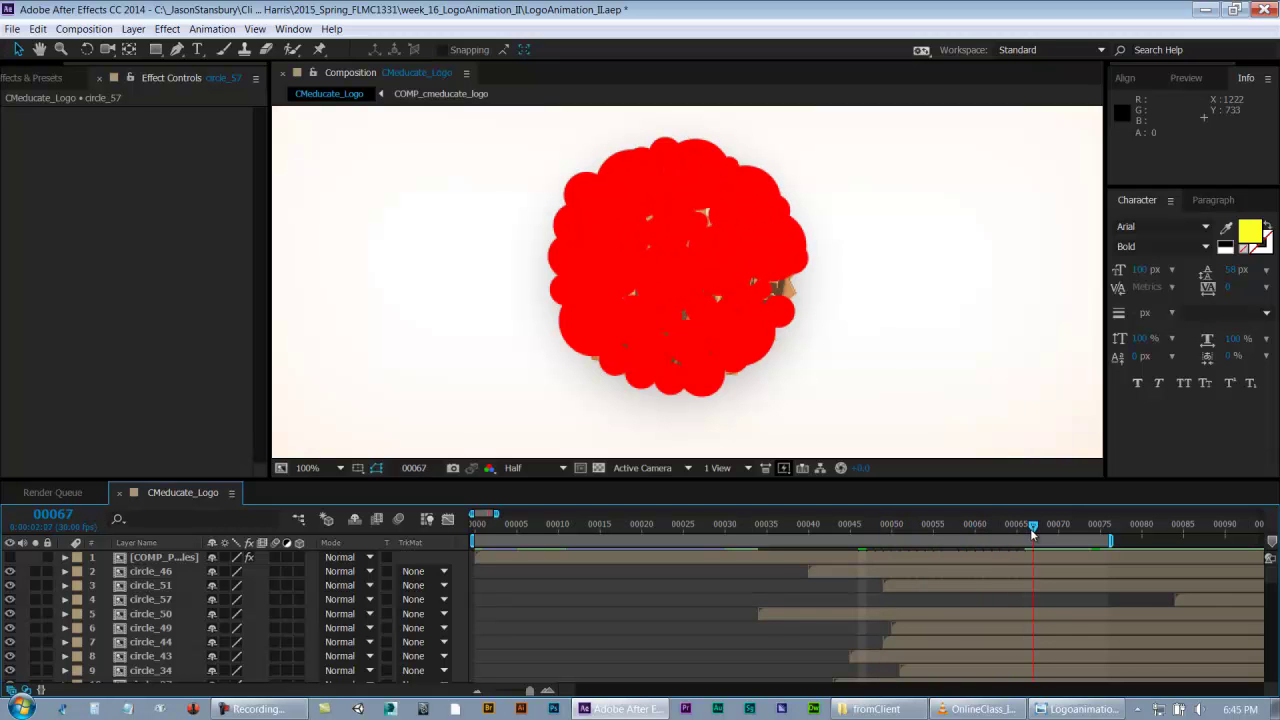
drag(1217, 599, 1159, 596)
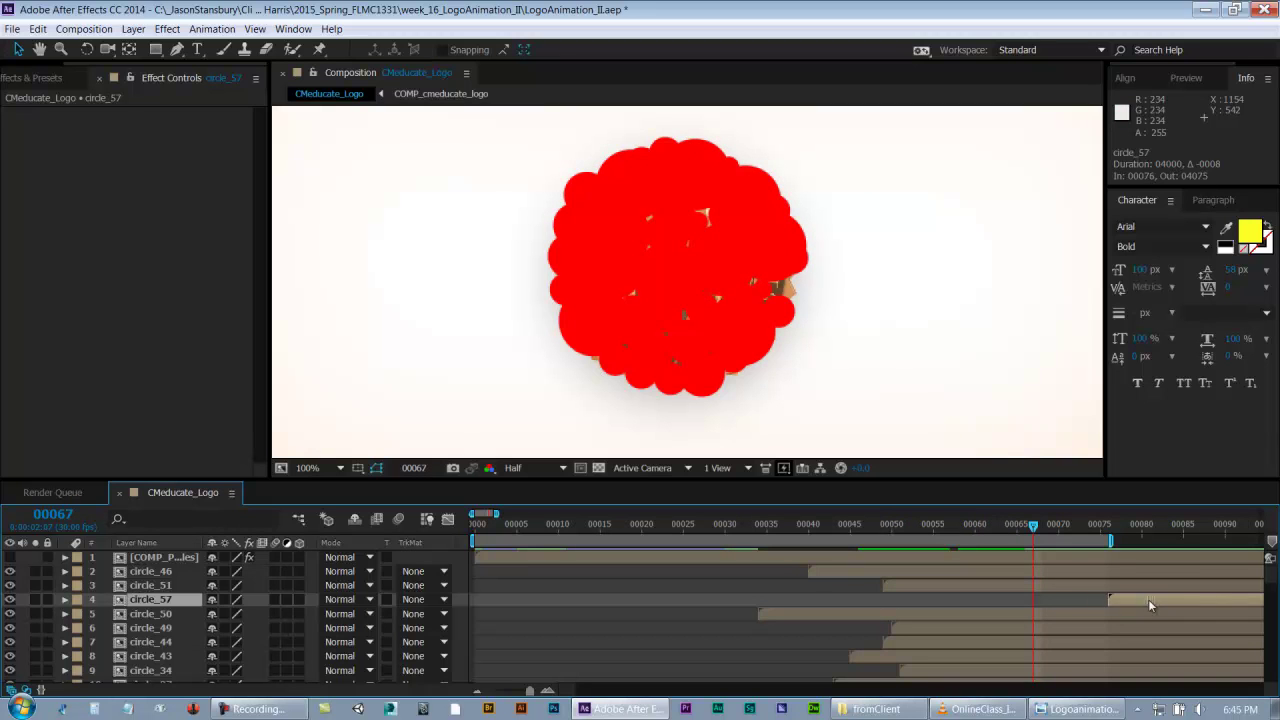
drag(1011, 604, 931, 619)
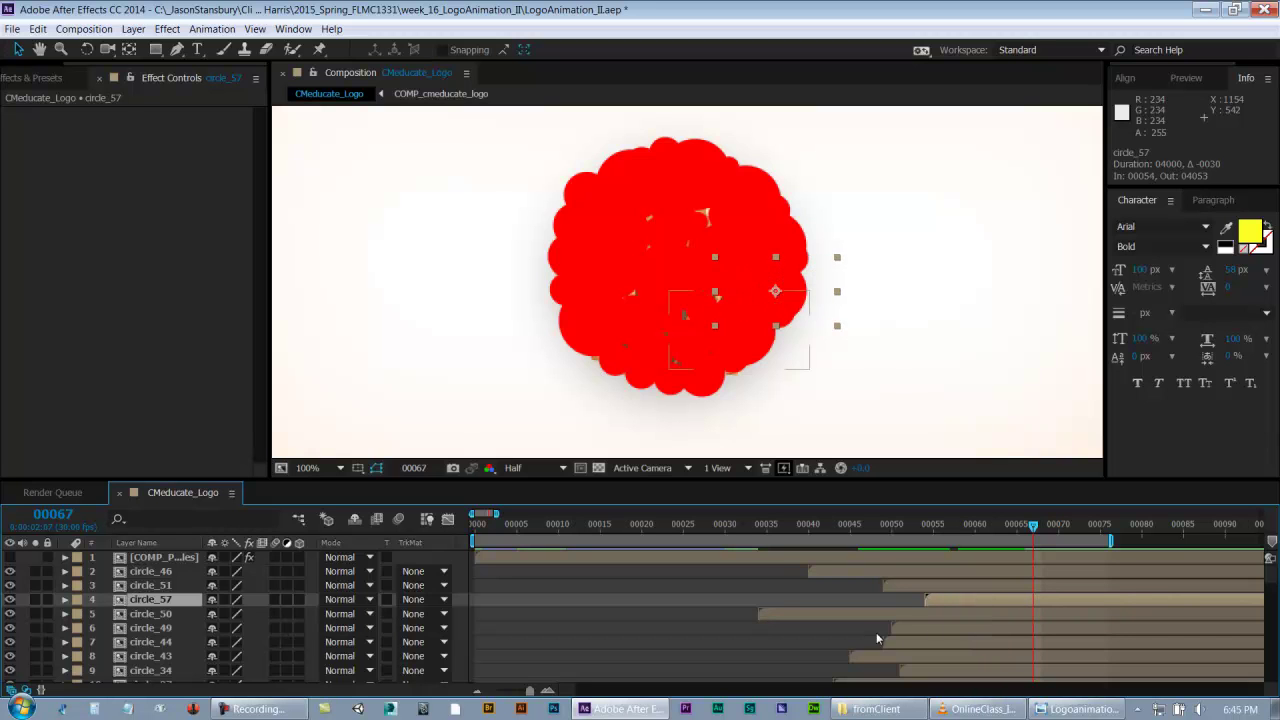
click(860, 631)
drag(943, 531, 1039, 532)
key(ctrl+s)
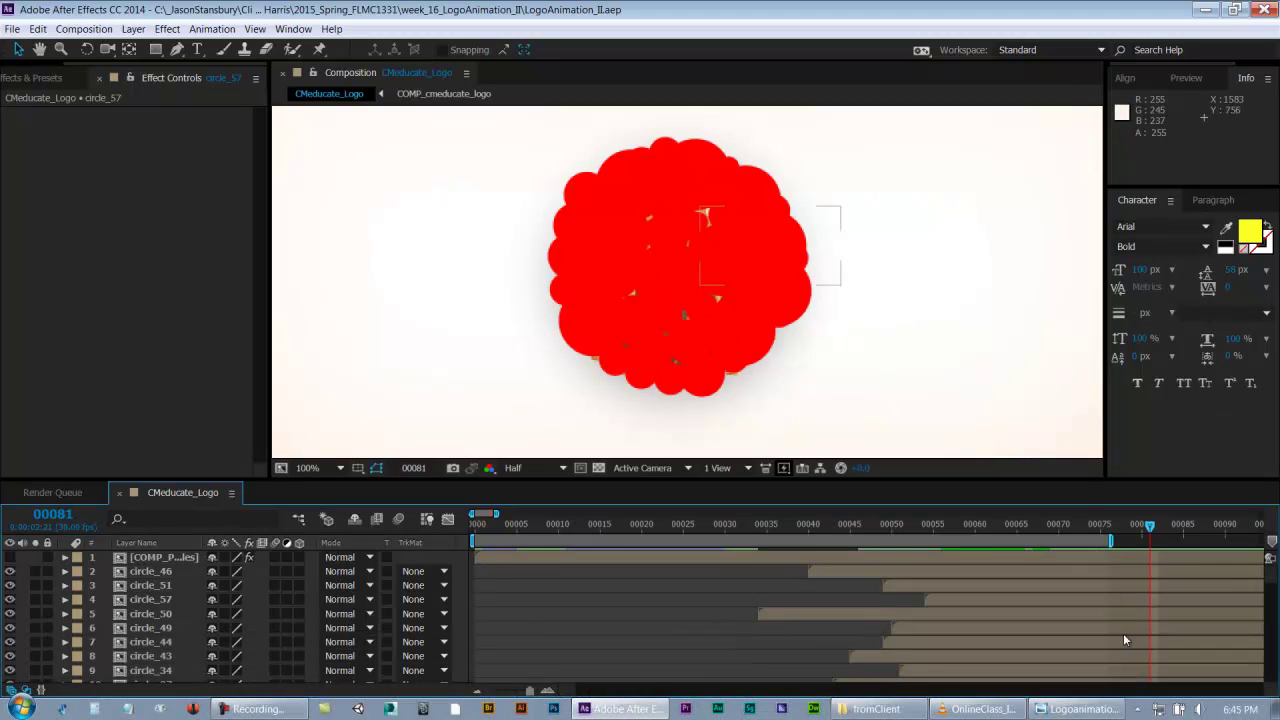
click(943, 600)
drag(792, 304, 812, 310)
key(ctrl+z)
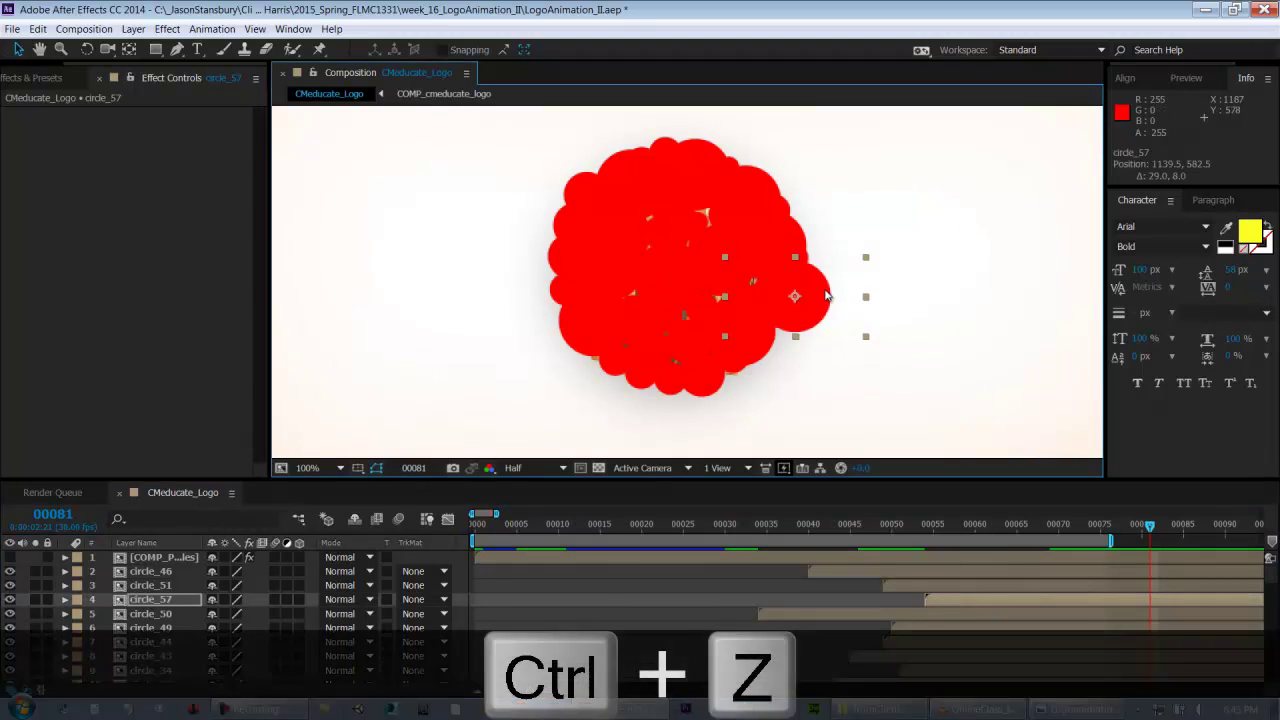
key(ctrl+z)
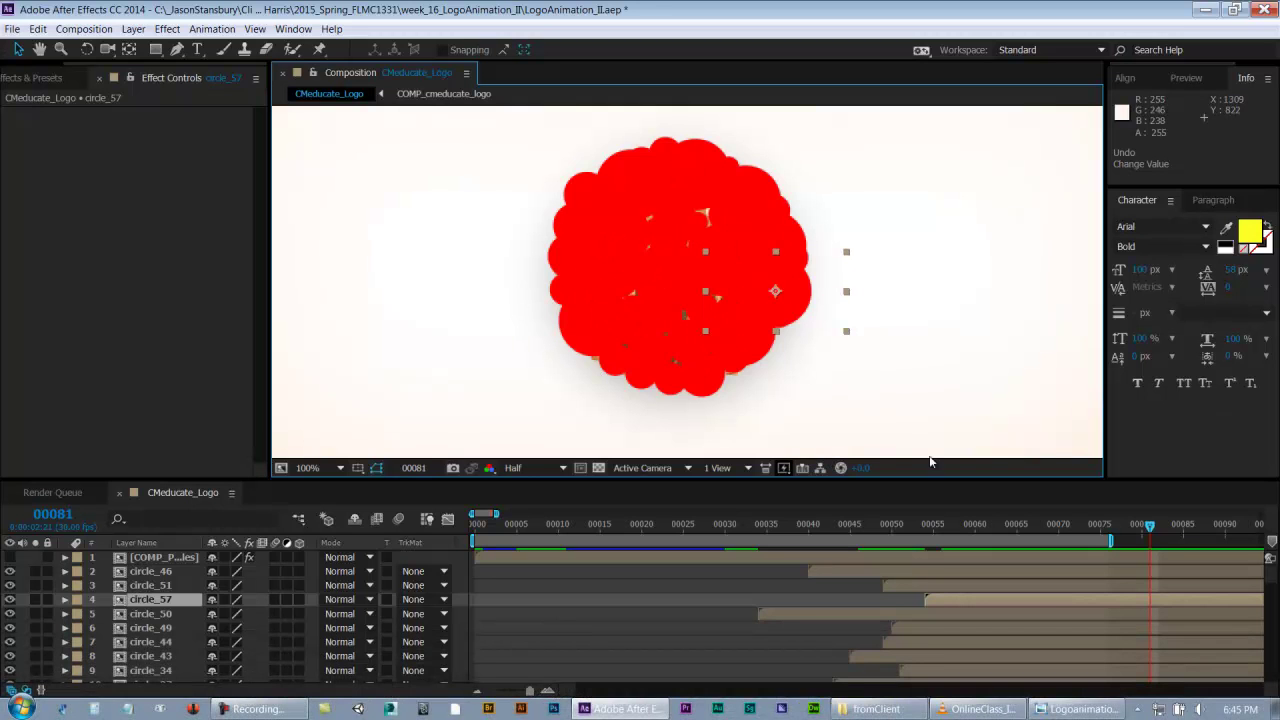
- Duplicate circle_57 and move the copy down and left over the gaps in the seal's lower middle, to about 977.5, 655.5
click(152, 602)
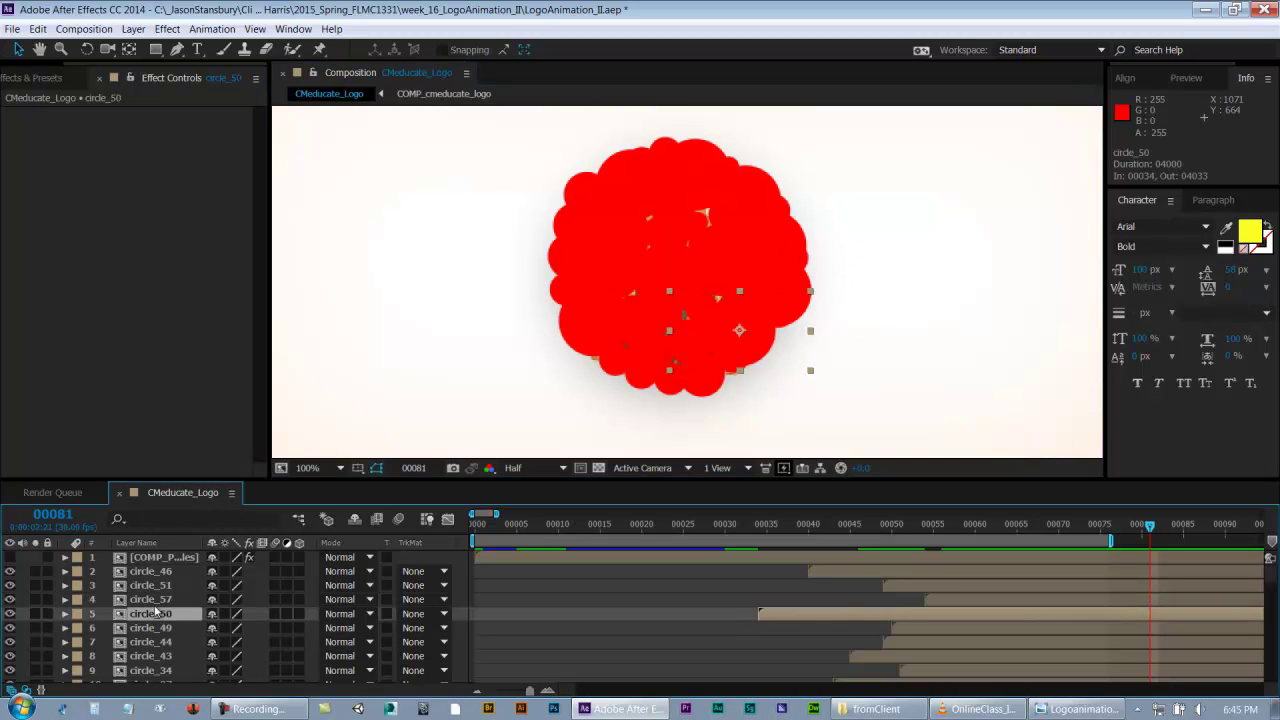
key(ctrl+d)
drag(794, 317, 705, 369)
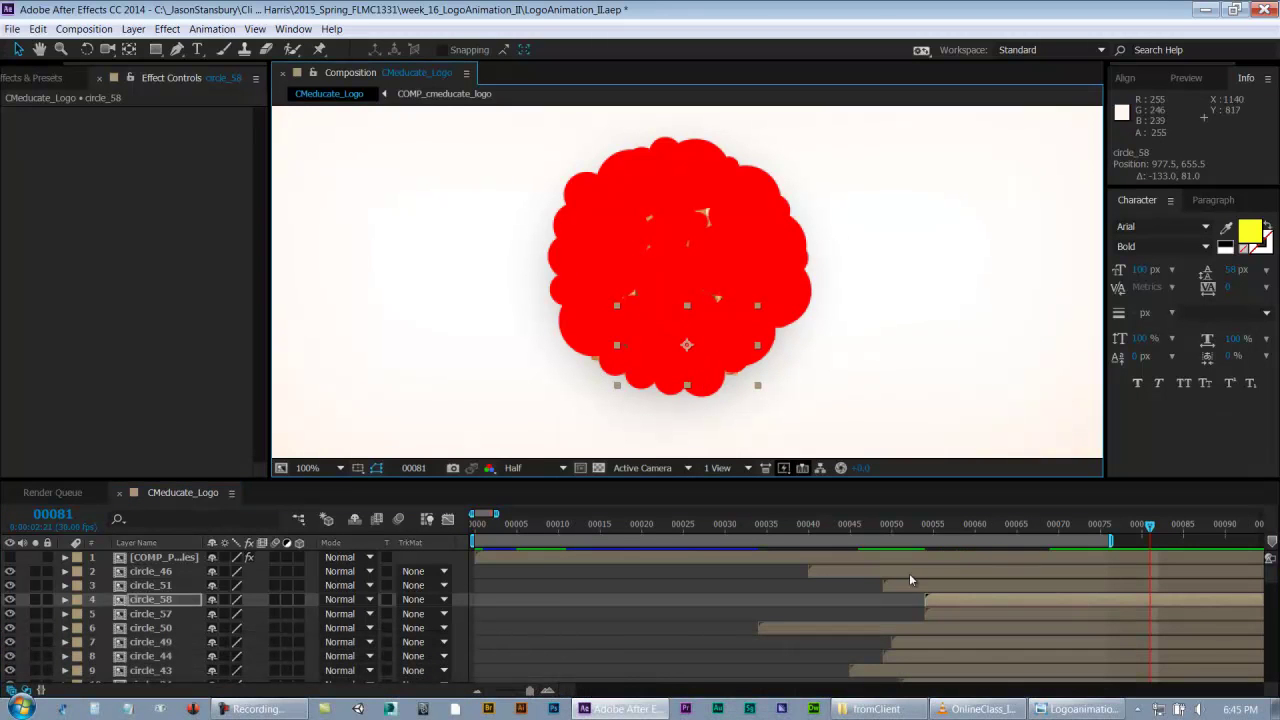
- Retime circle_58 to start at frame 38, saving the project and scrubbing through to about frame 75 to check coverage
drag(947, 599, 1200, 602)
key(ctrl+s)
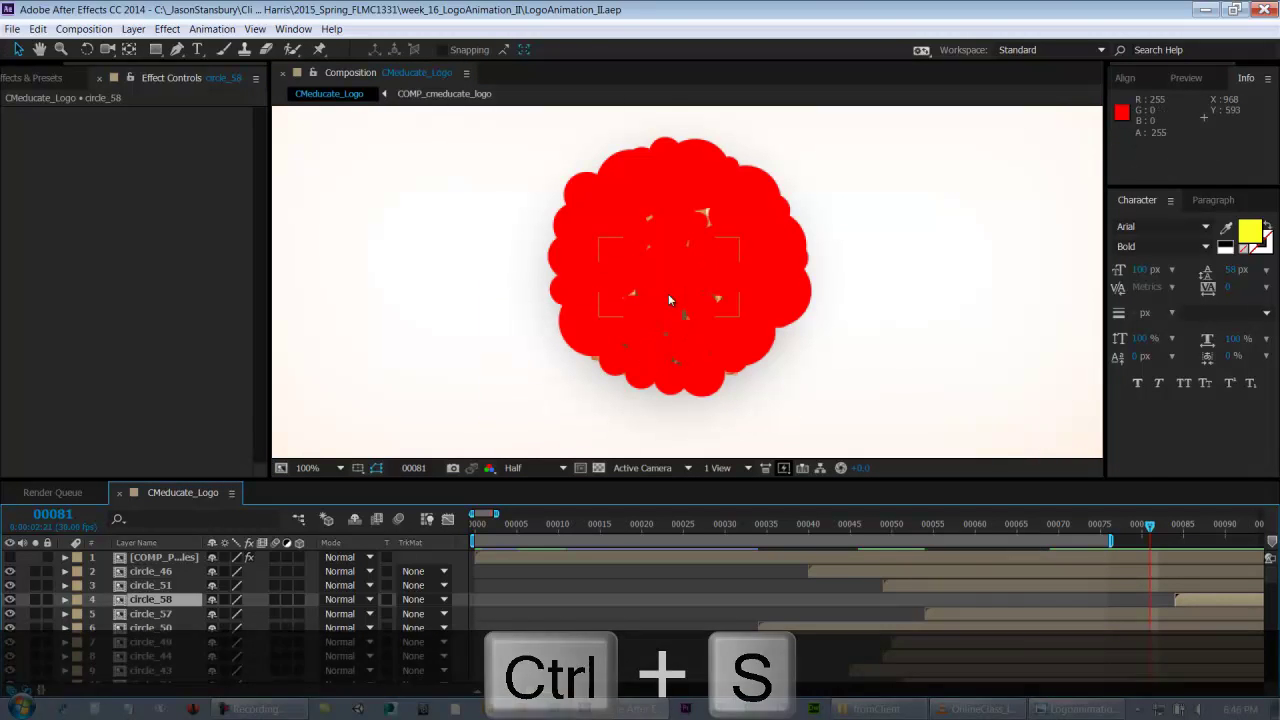
drag(604, 526, 907, 532)
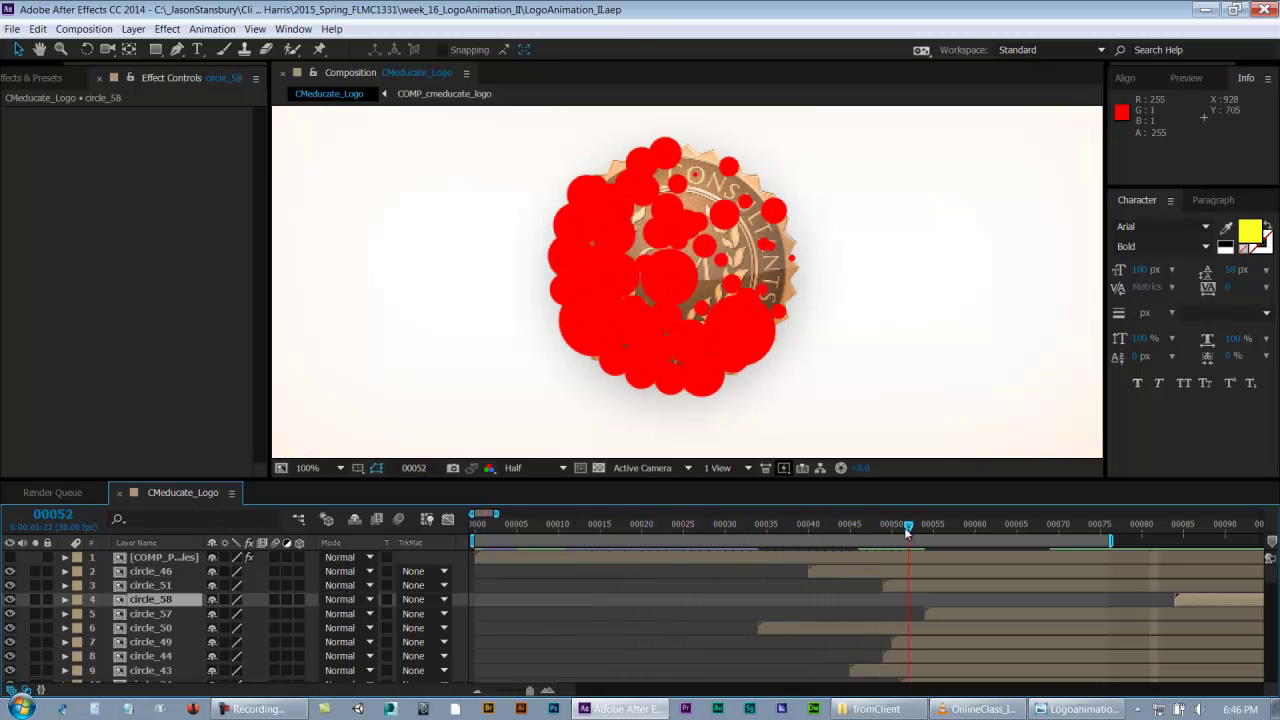
drag(1192, 599, 1040, 600)
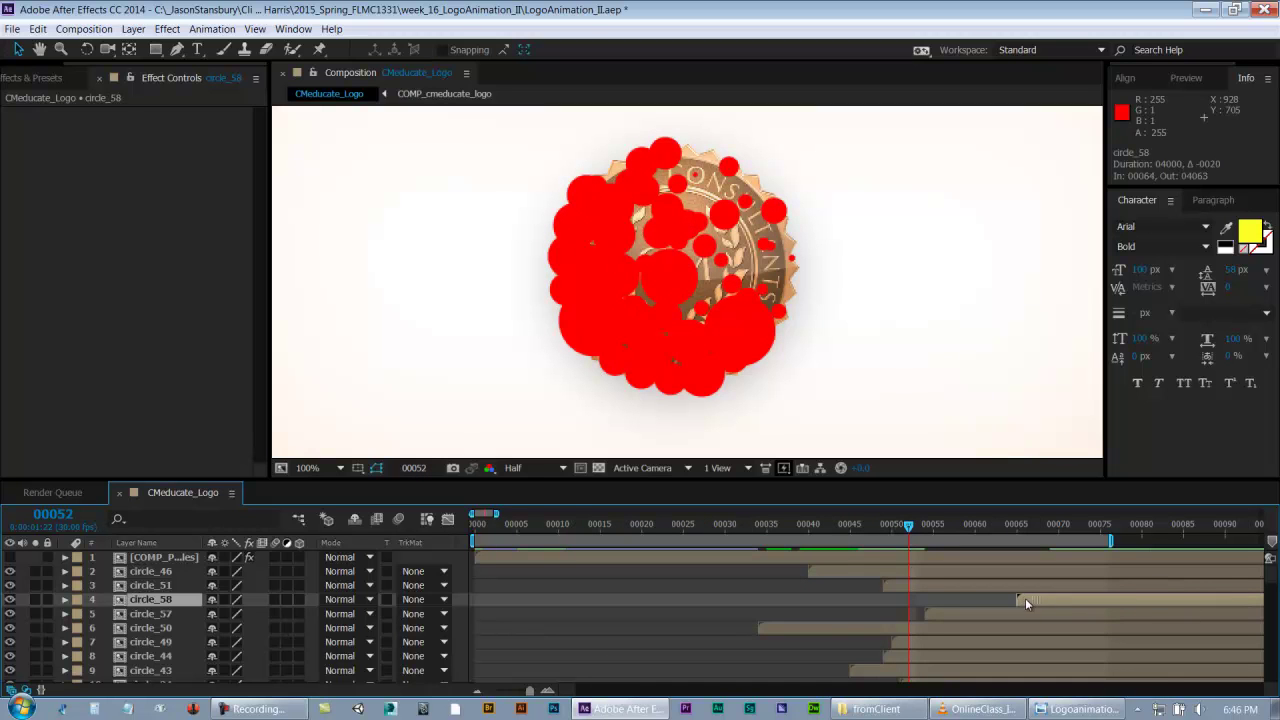
drag(902, 598, 812, 600)
click(744, 604)
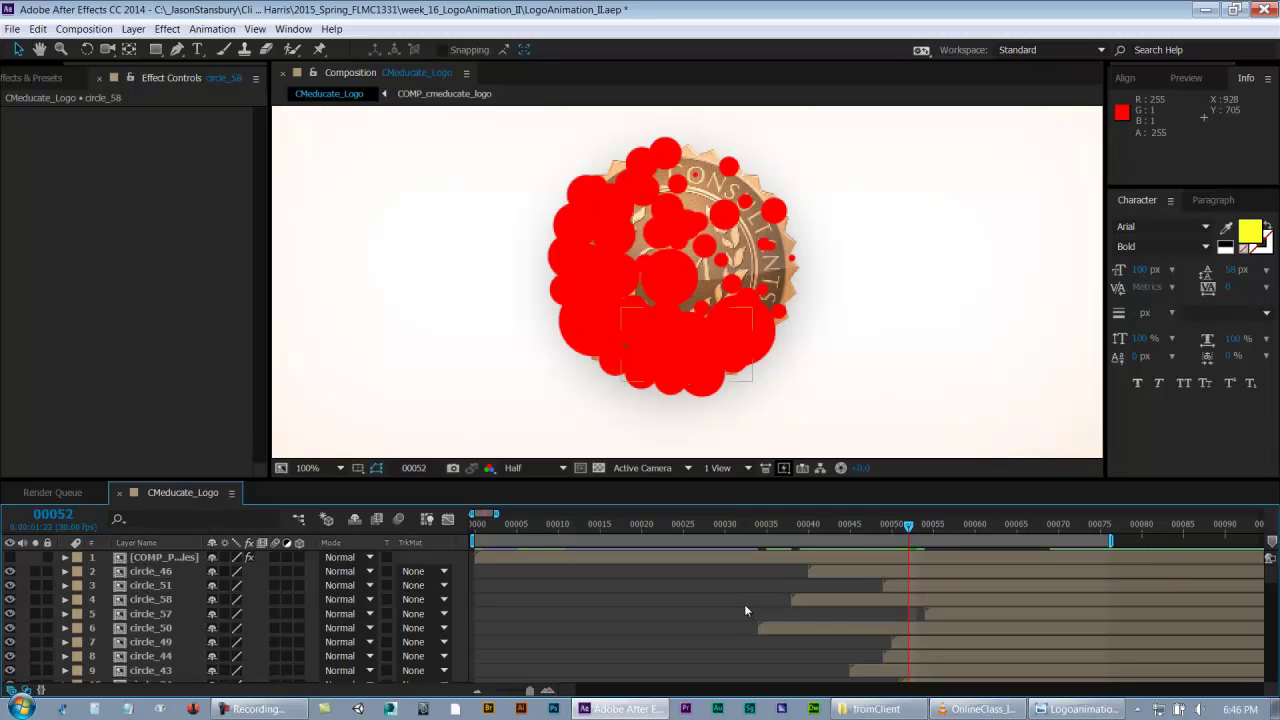
click(791, 528)
drag(806, 530, 1095, 541)
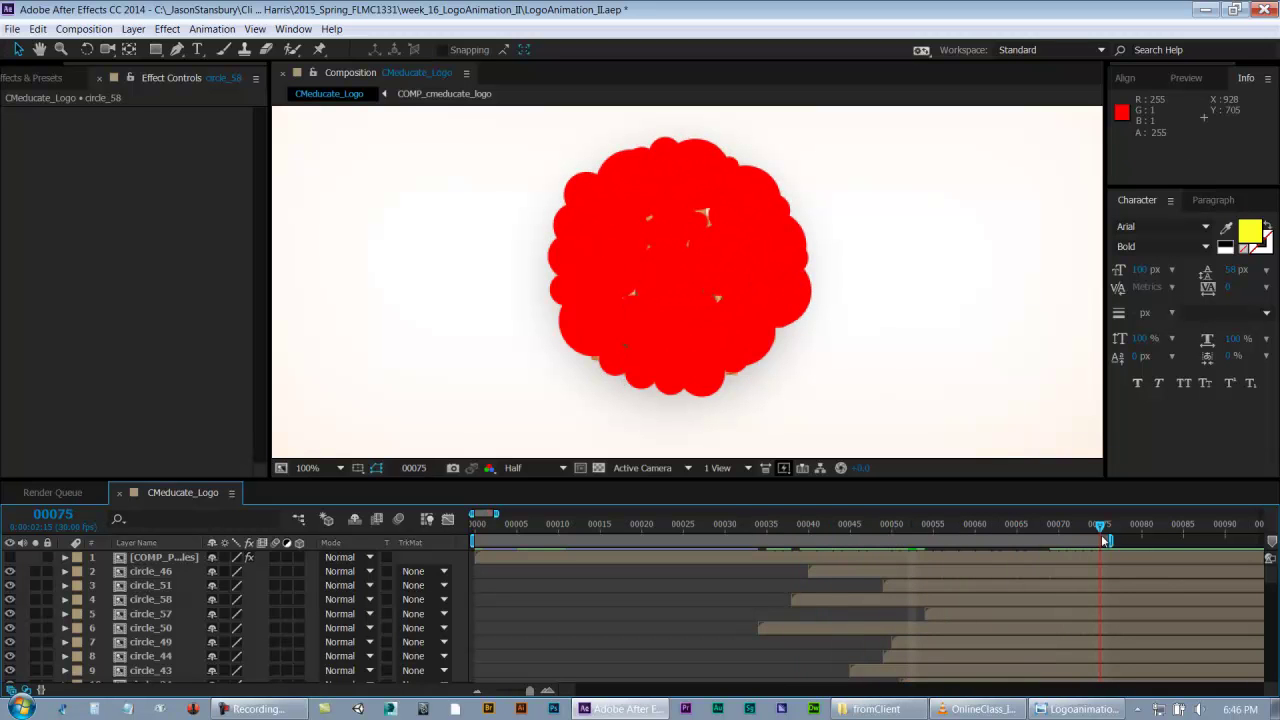
- Duplicate circle_58 and move the copy up and left over the small gap in the seal's lower left interior
click(896, 586)
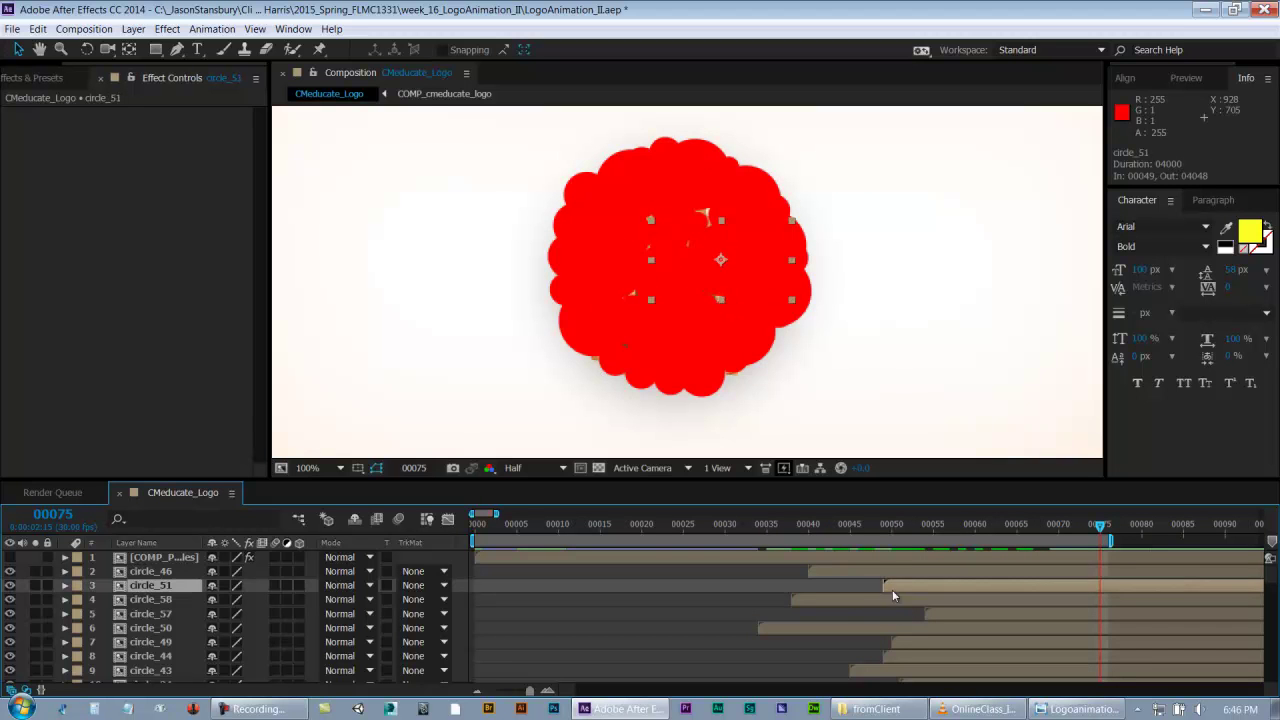
click(870, 600)
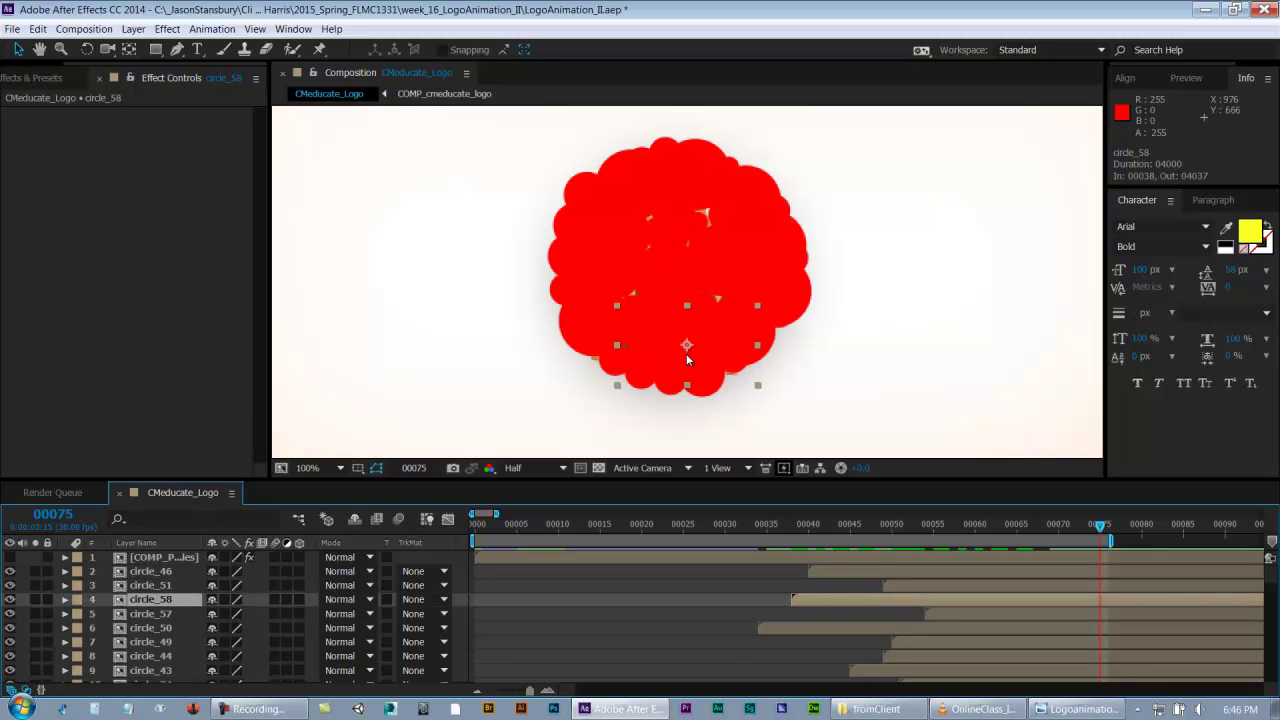
key(ctrl+d)
mouse_move(686, 377)
mouse_down()
mouse_move(702, 296)
mouse_move(754, 335)
mouse_move(725, 398)
mouse_move(674, 384)
mouse_move(686, 331)
mouse_move(634, 340)
mouse_up()
- Retime circle_59 to start at about frame 45, checking the surrounding coverage around frame 42
drag(807, 603, 1063, 609)
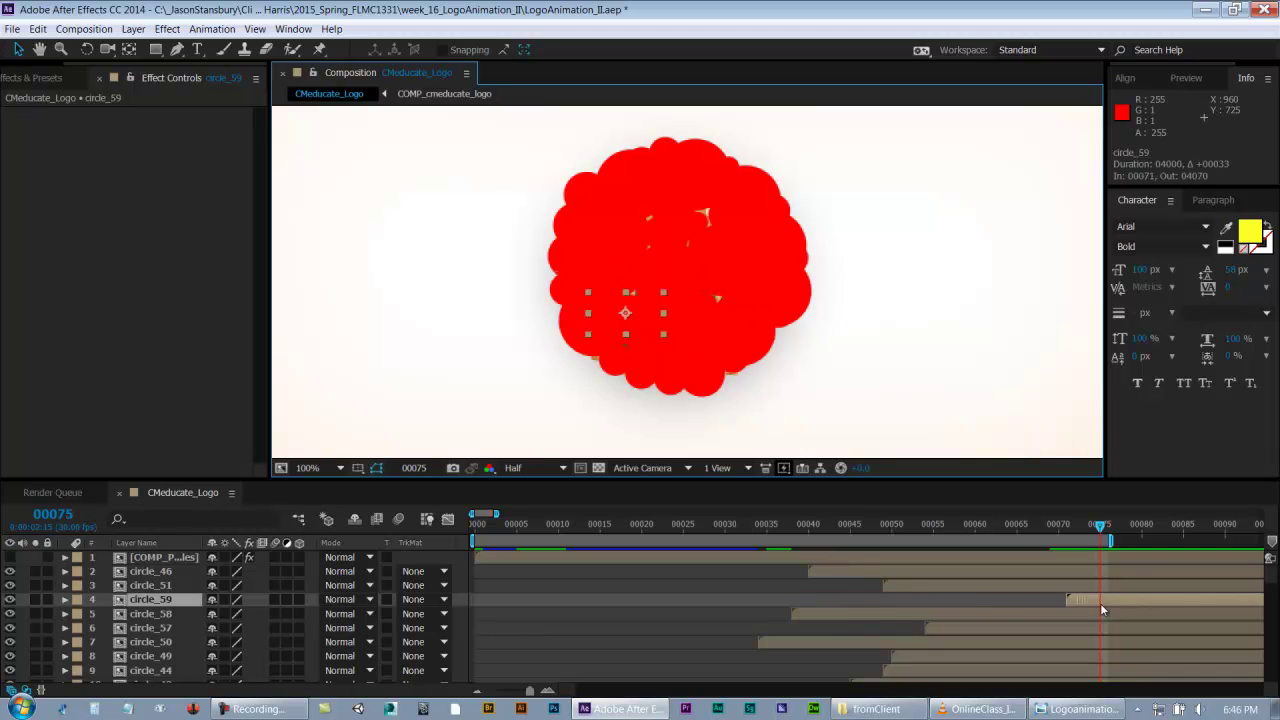
drag(1169, 604, 1169, 604)
drag(615, 524, 824, 528)
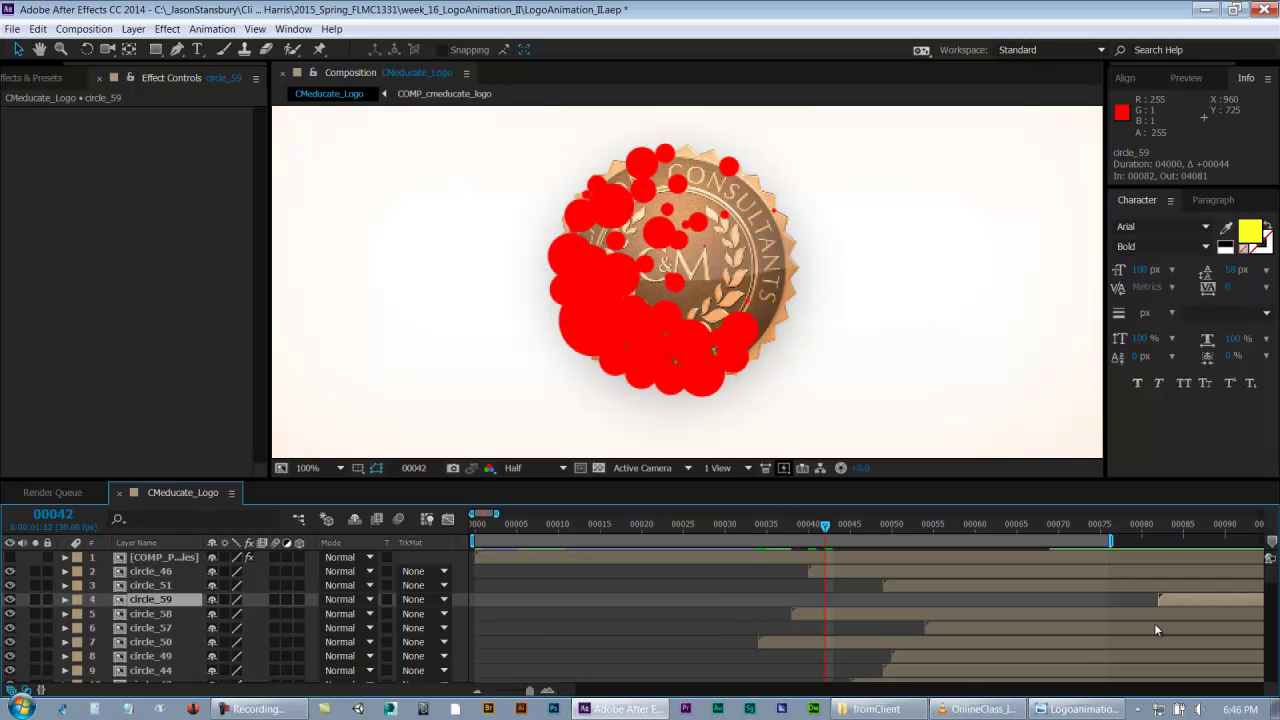
drag(1180, 599, 976, 606)
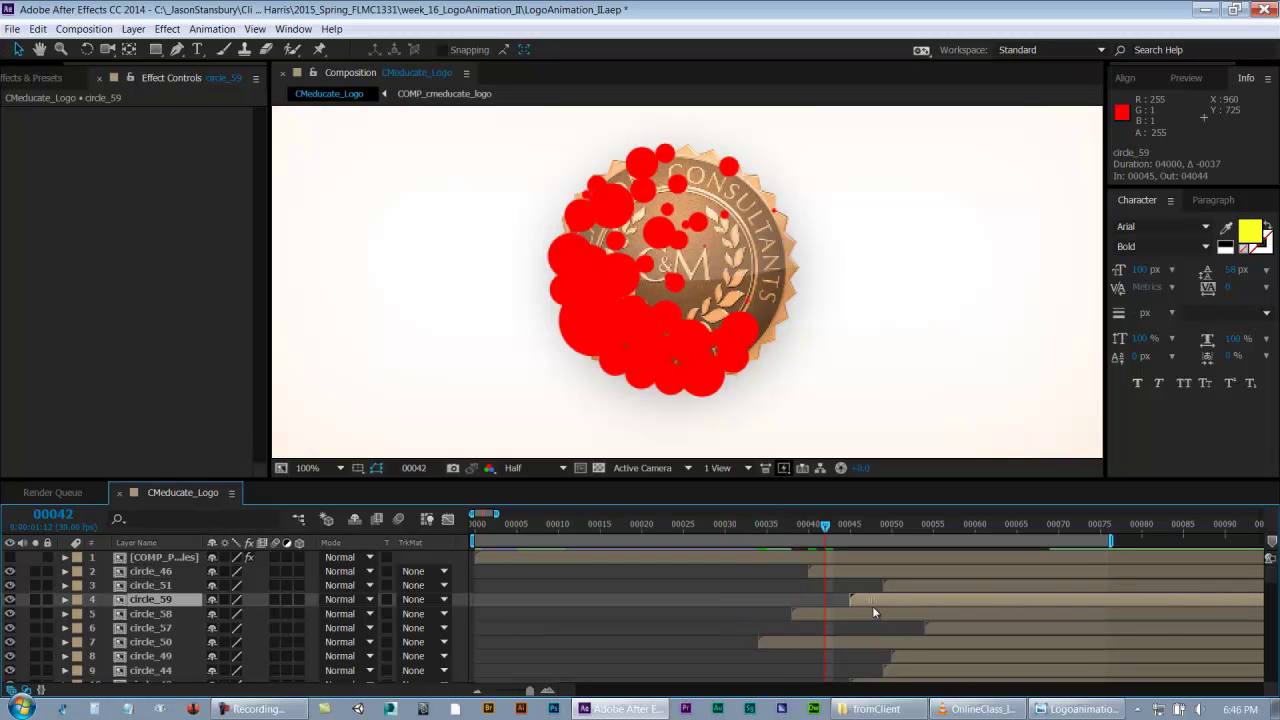
- Retime circle_59 to start at frame 26, scrubbing through to frame 80 to check the coverage
drag(841, 606, 748, 606)
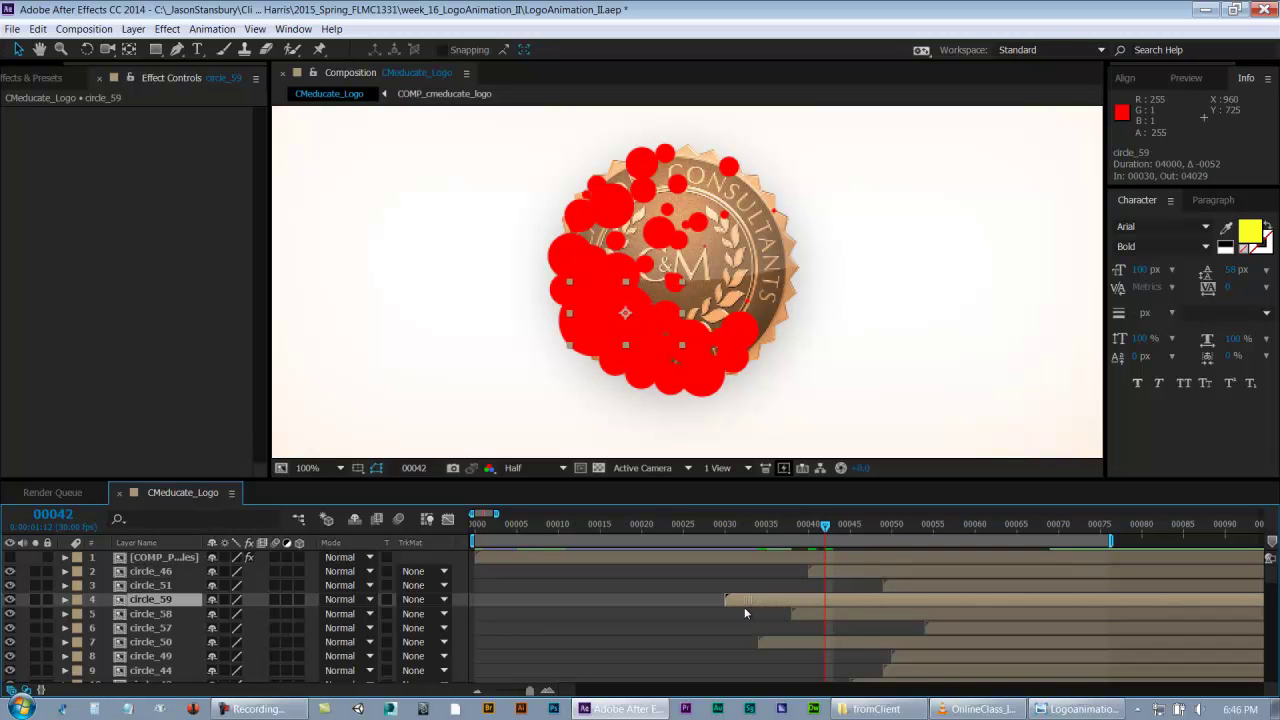
click(709, 612)
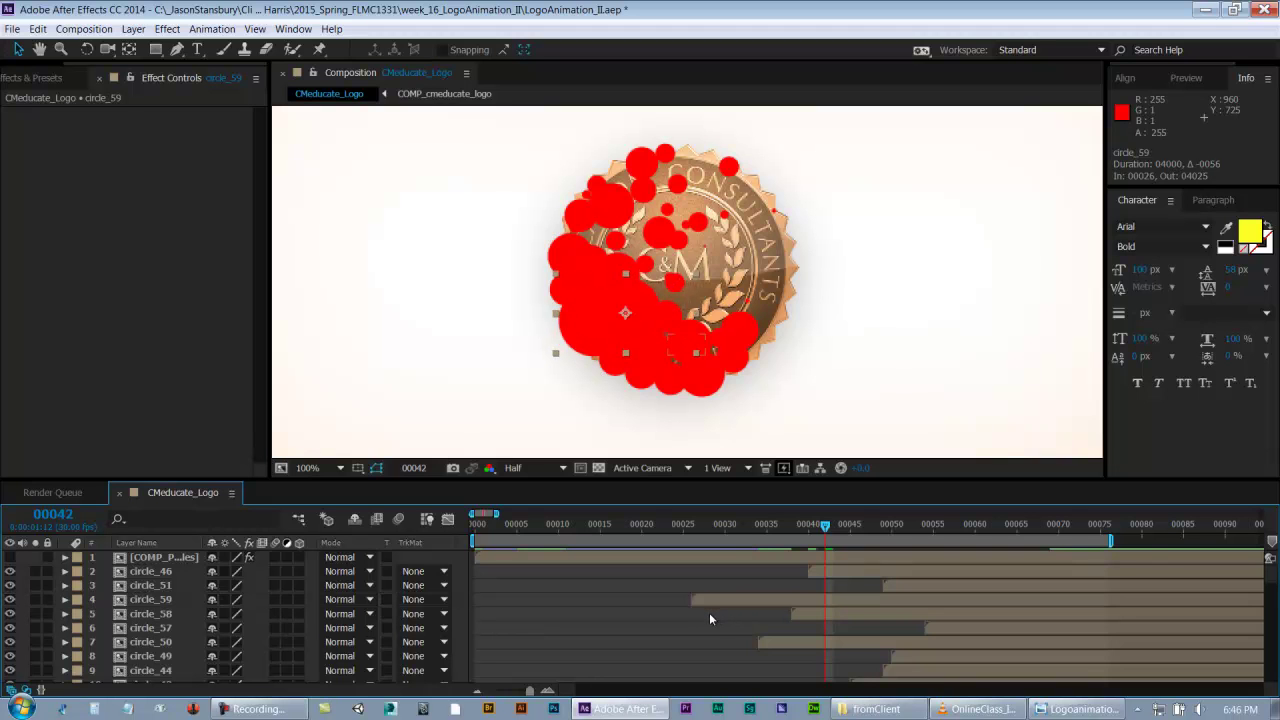
drag(663, 522, 1142, 530)
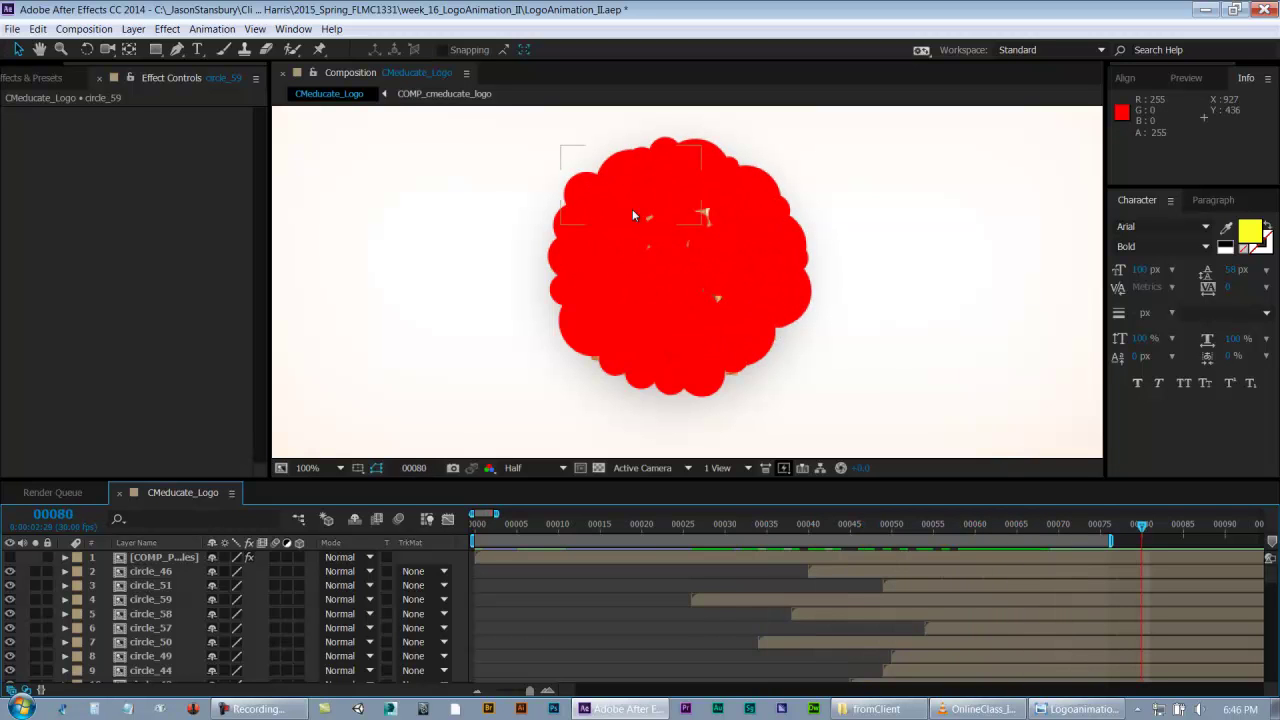
- Duplicate circle_59 and move the copy up and right over the small gaps in the seal's upper middle, to about 954.5, 484.5
click(733, 604)
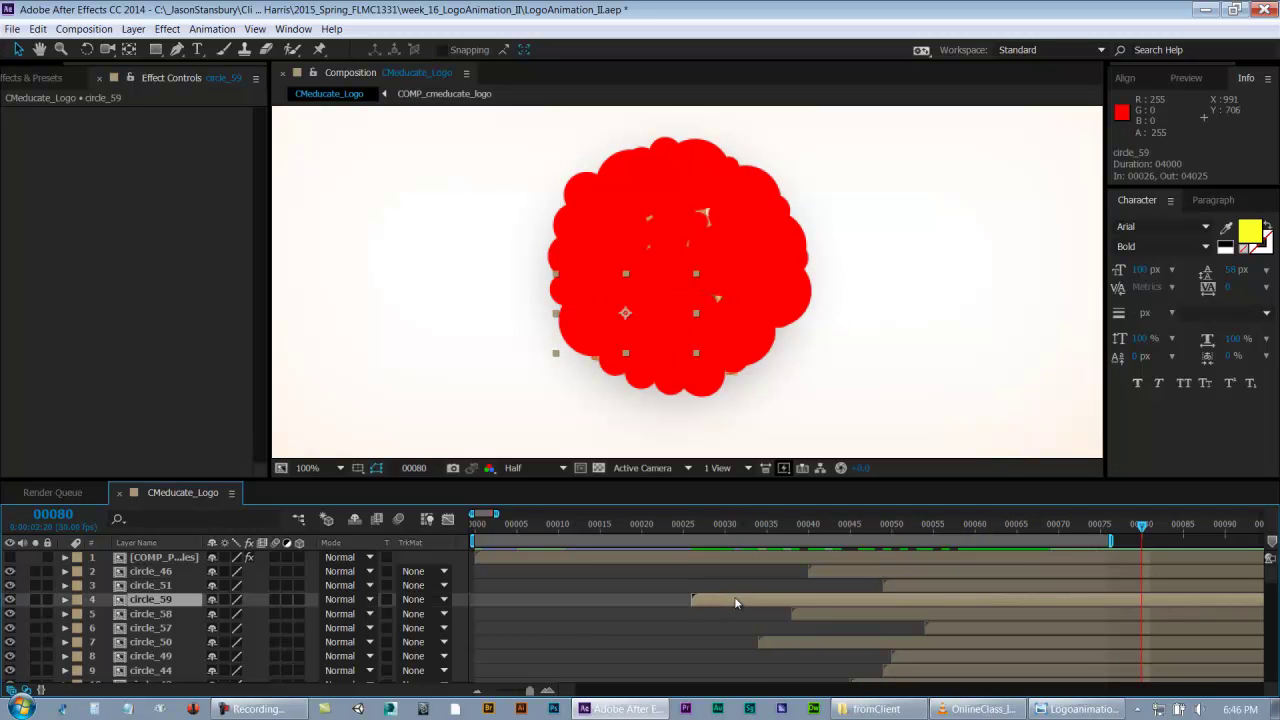
key(ctrl+d)
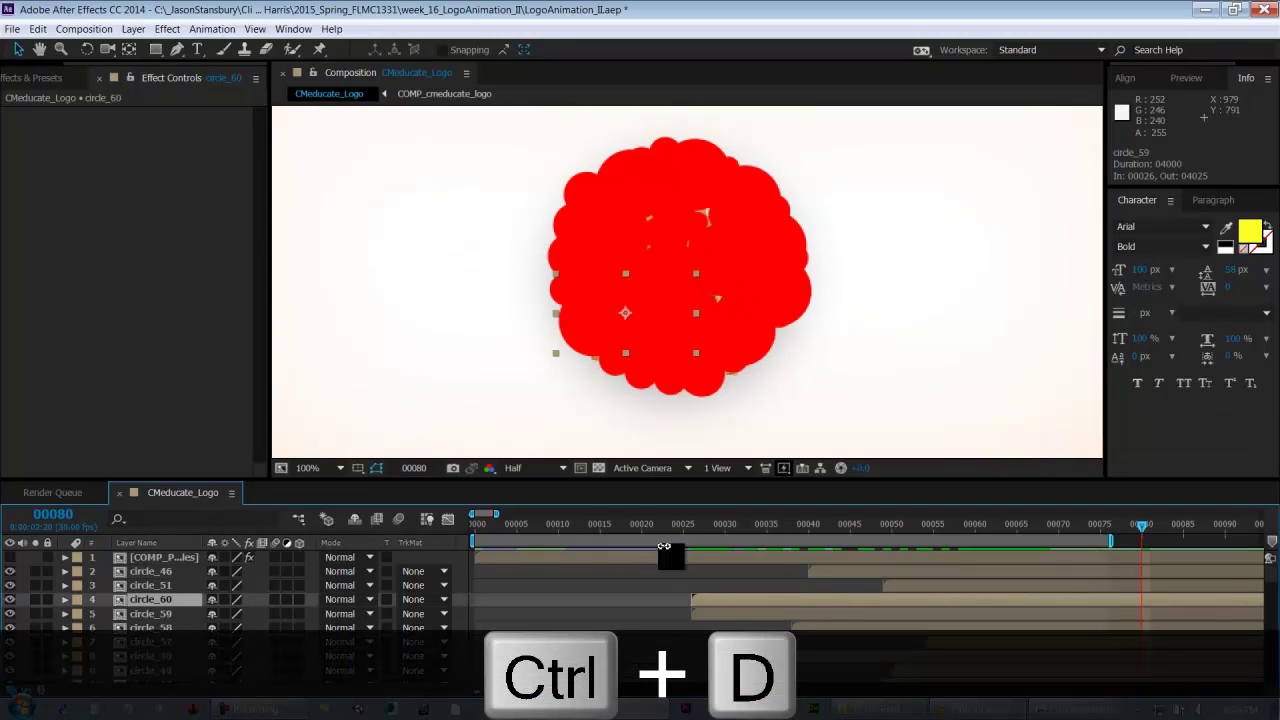
drag(658, 337, 705, 263)
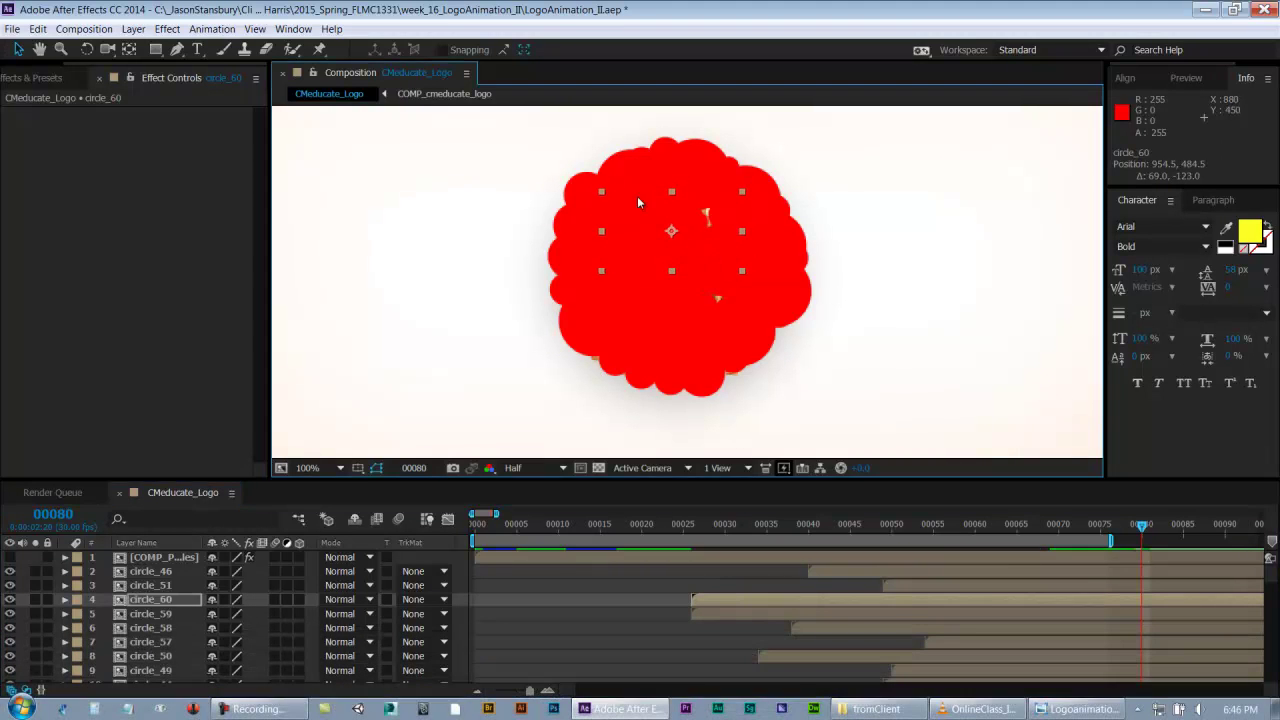
- Retime circle_60 to start at frame 43, scrubbing through to about frame 72 to check how it fills in
drag(722, 601, 1160, 603)
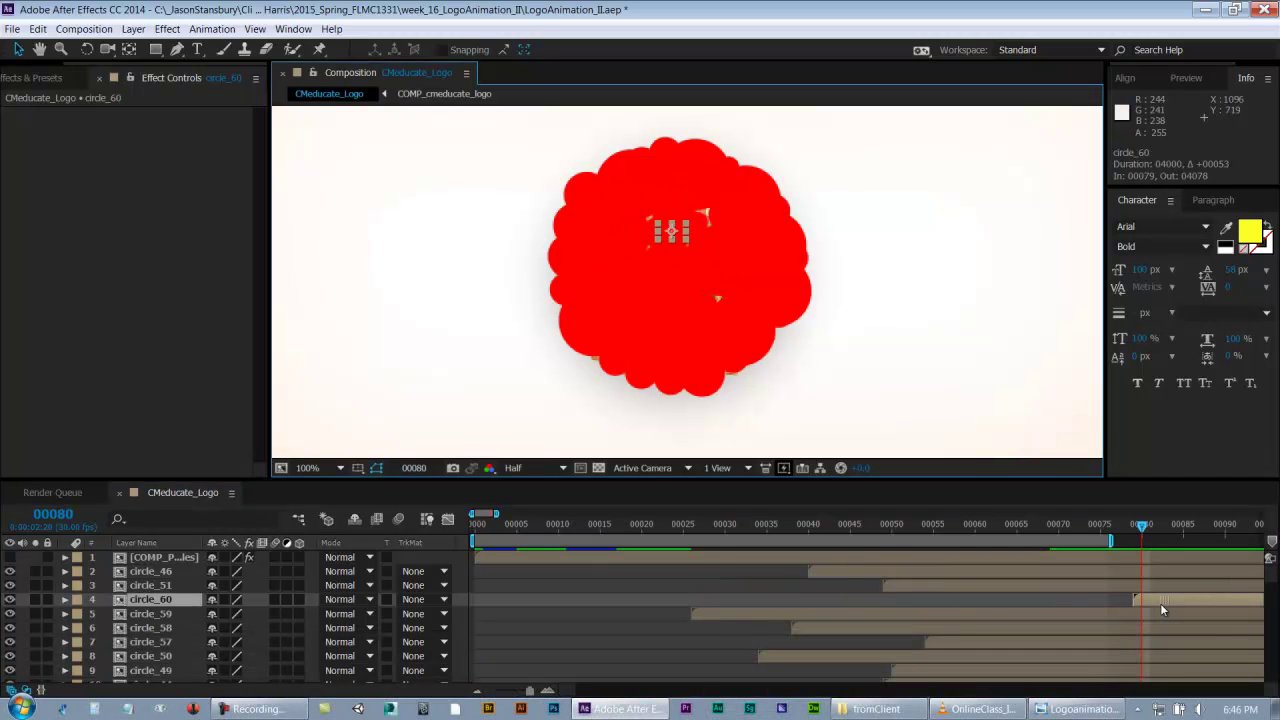
click(817, 592)
drag(676, 528, 992, 529)
click(1140, 595)
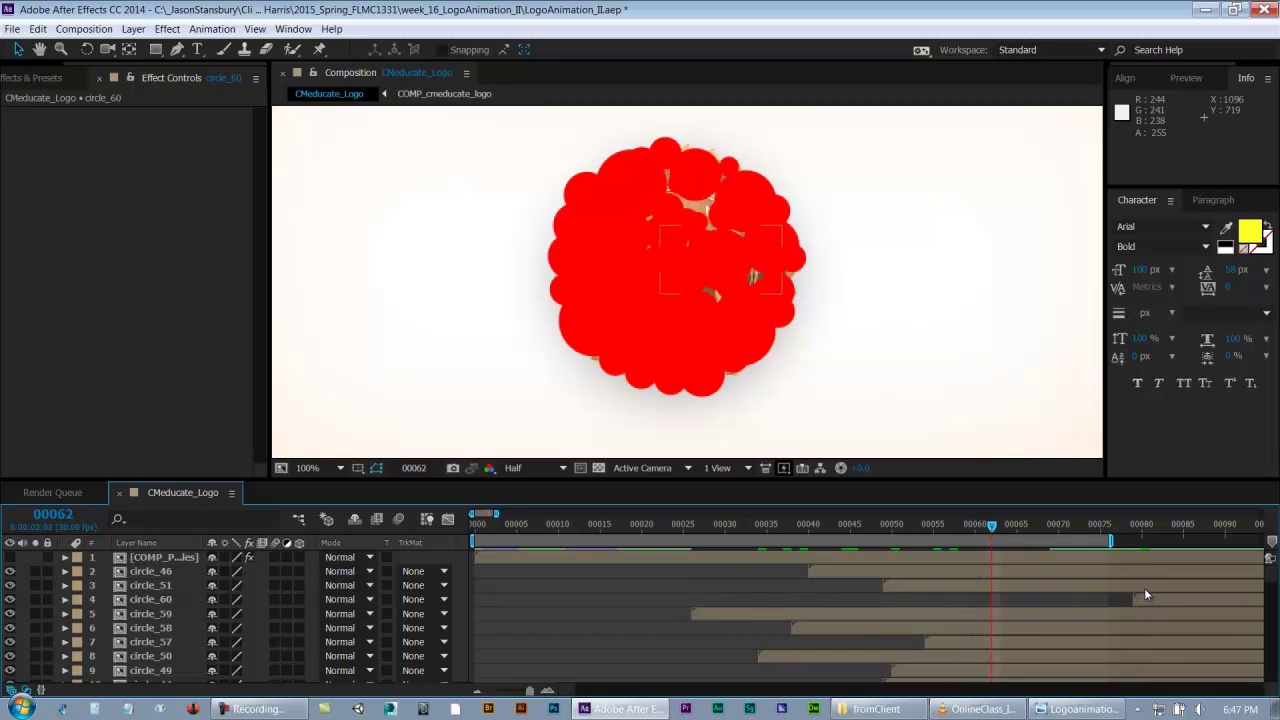
drag(1154, 600, 1134, 599)
drag(974, 600, 854, 600)
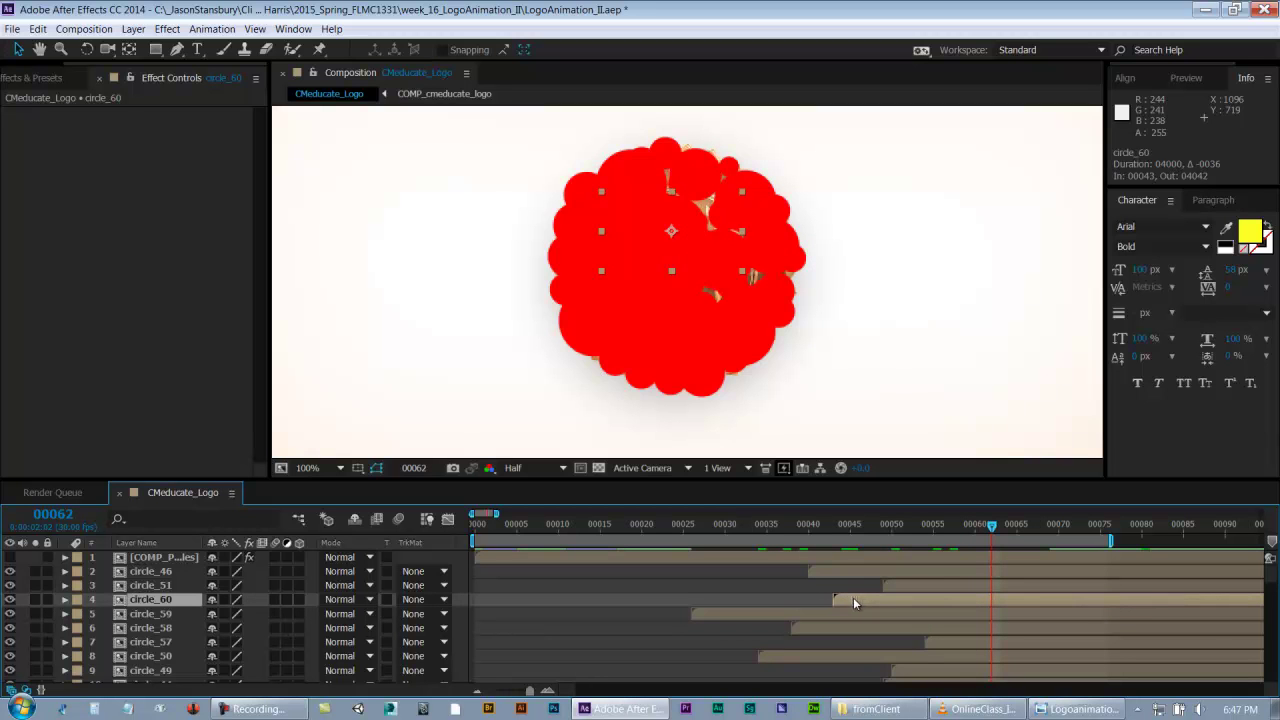
click(805, 602)
drag(774, 517, 1068, 521)
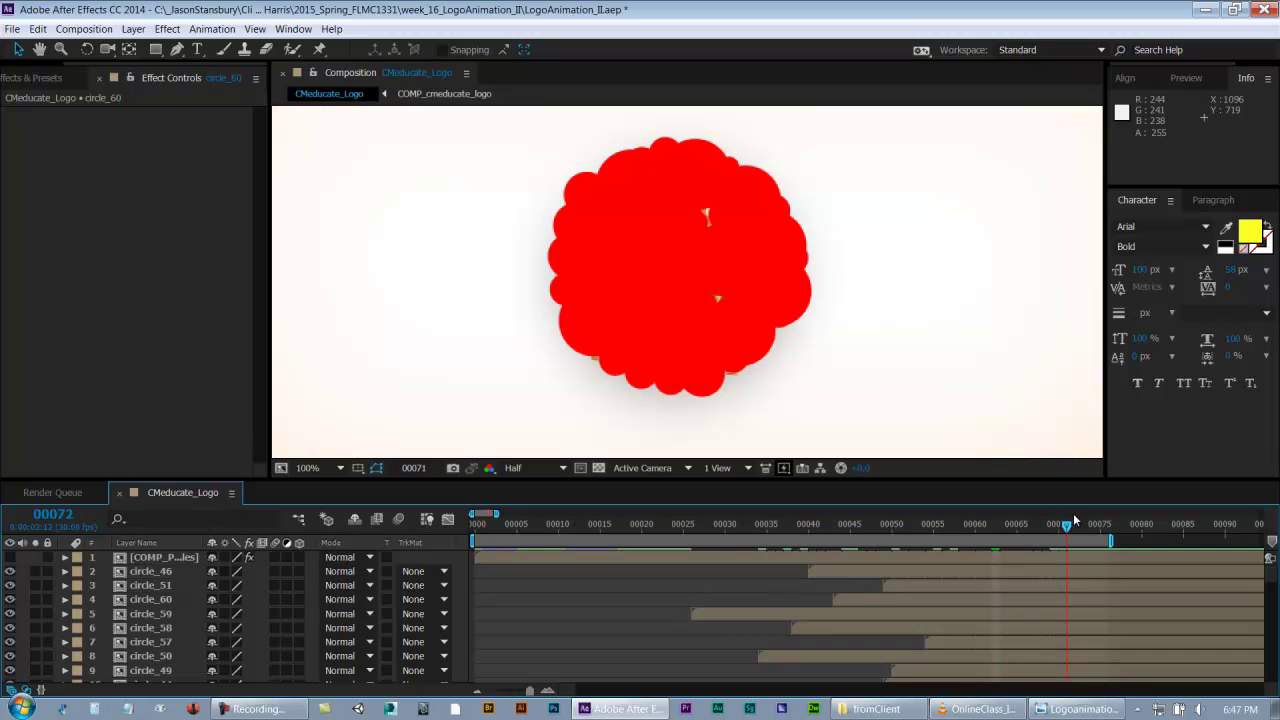
- Duplicate circle_51 and move the copy up and slightly left over the upper right interior gap, to about 1016, 466
click(900, 587)
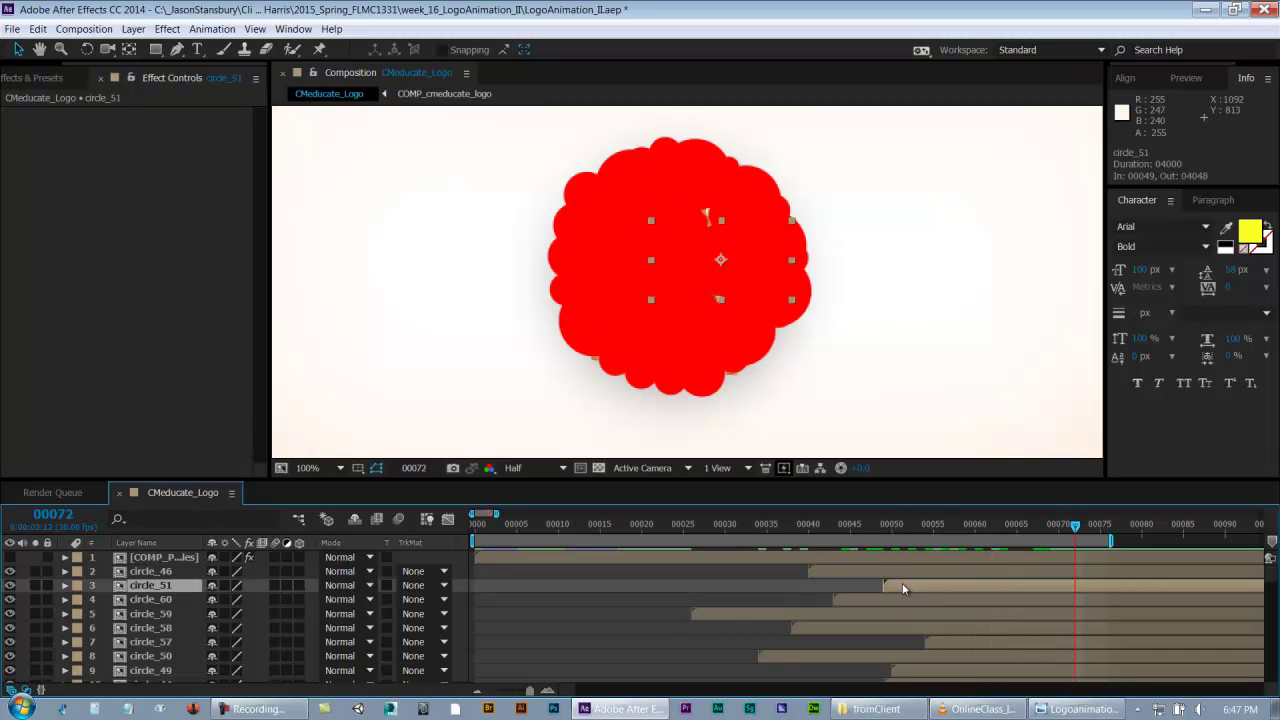
key(ctrl+d)
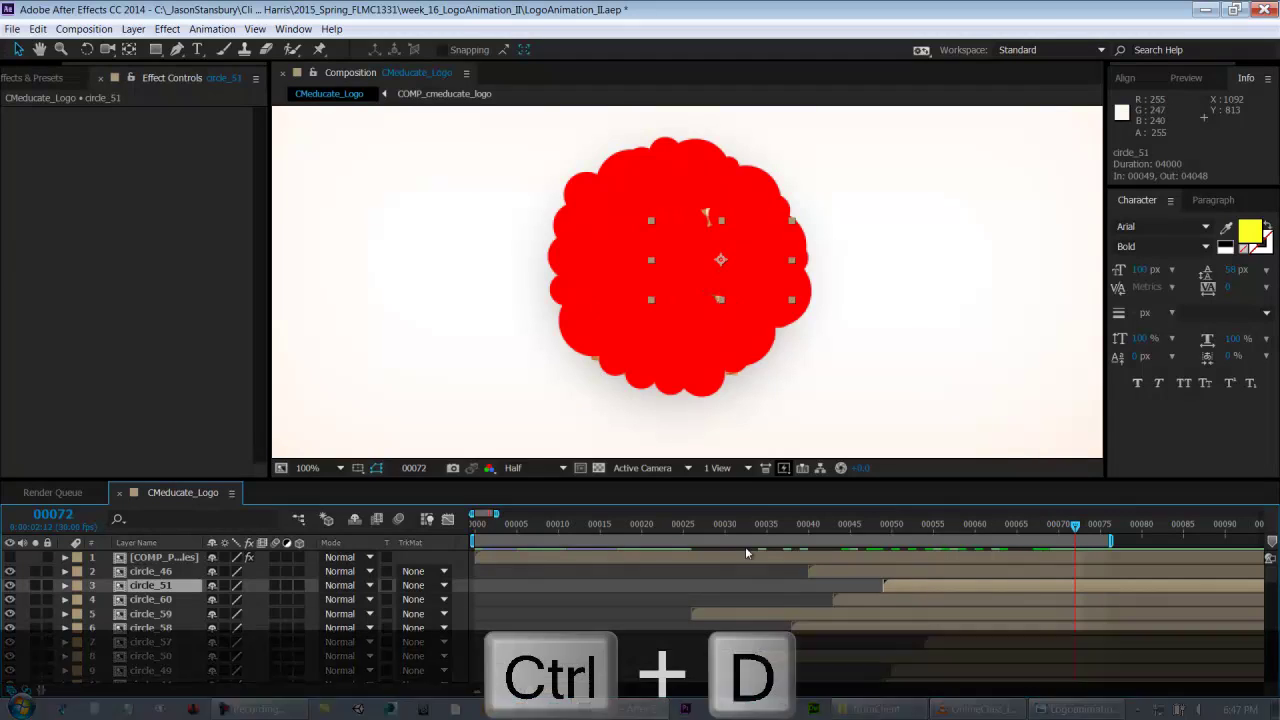
drag(706, 269, 700, 241)
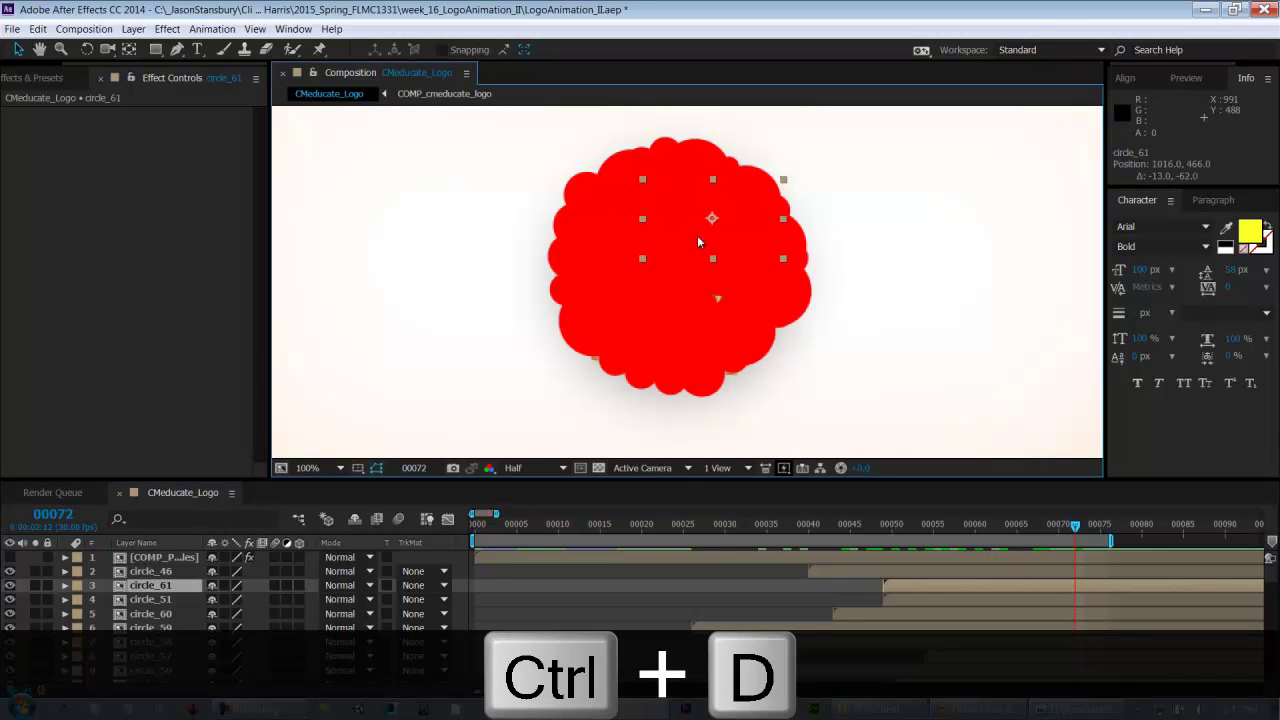
- Retime circle_61 to start at about frame 51, checking the surrounding coverage through to about frame 71
drag(907, 584, 1192, 583)
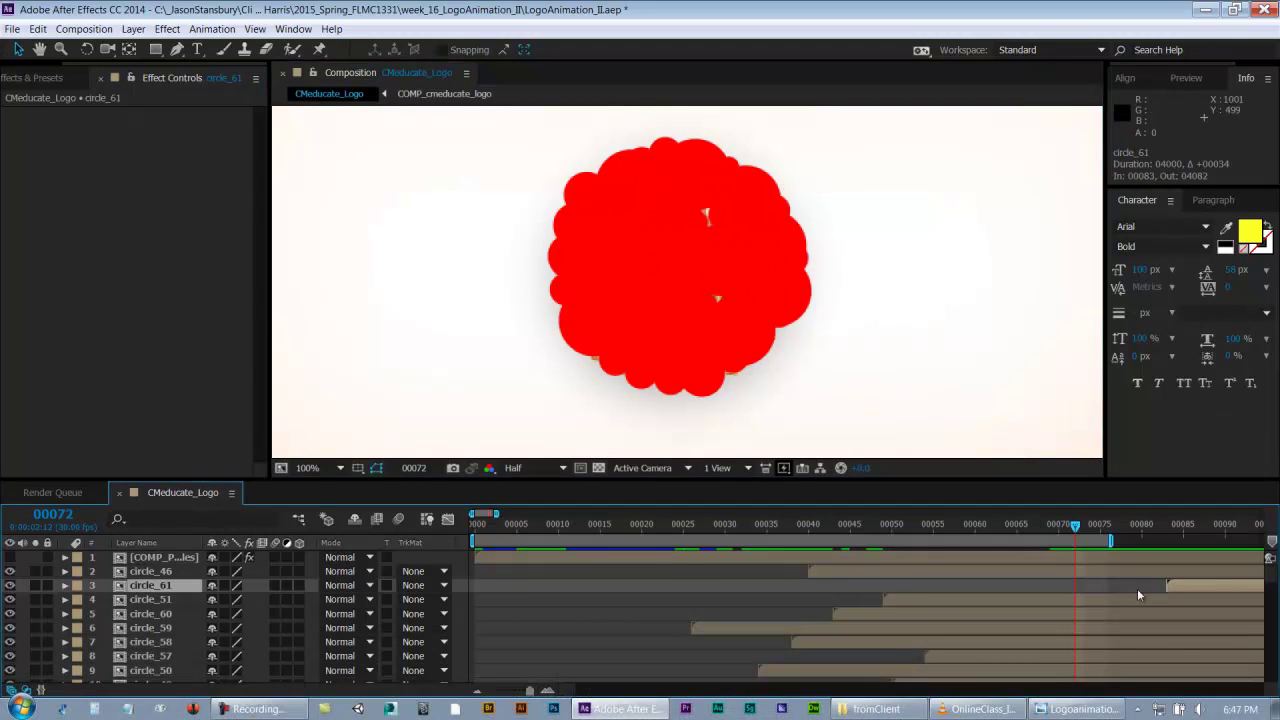
drag(884, 530, 1018, 537)
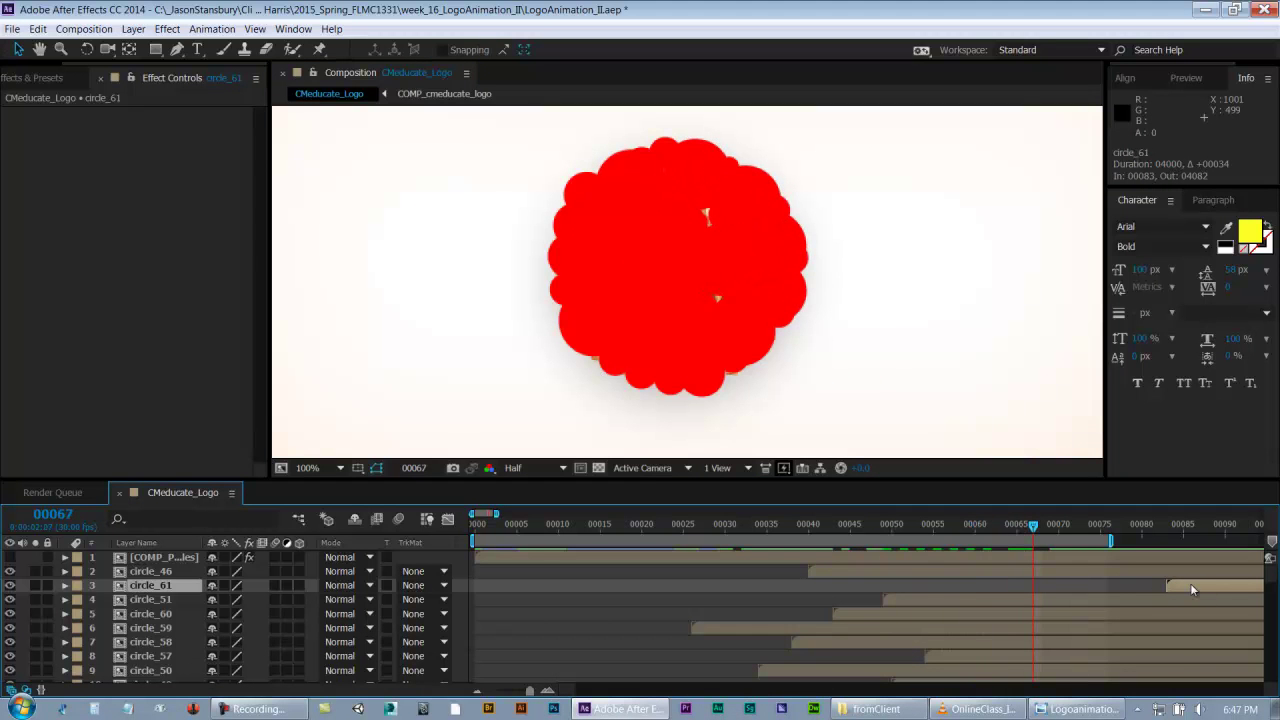
click(895, 586)
drag(870, 525, 1026, 535)
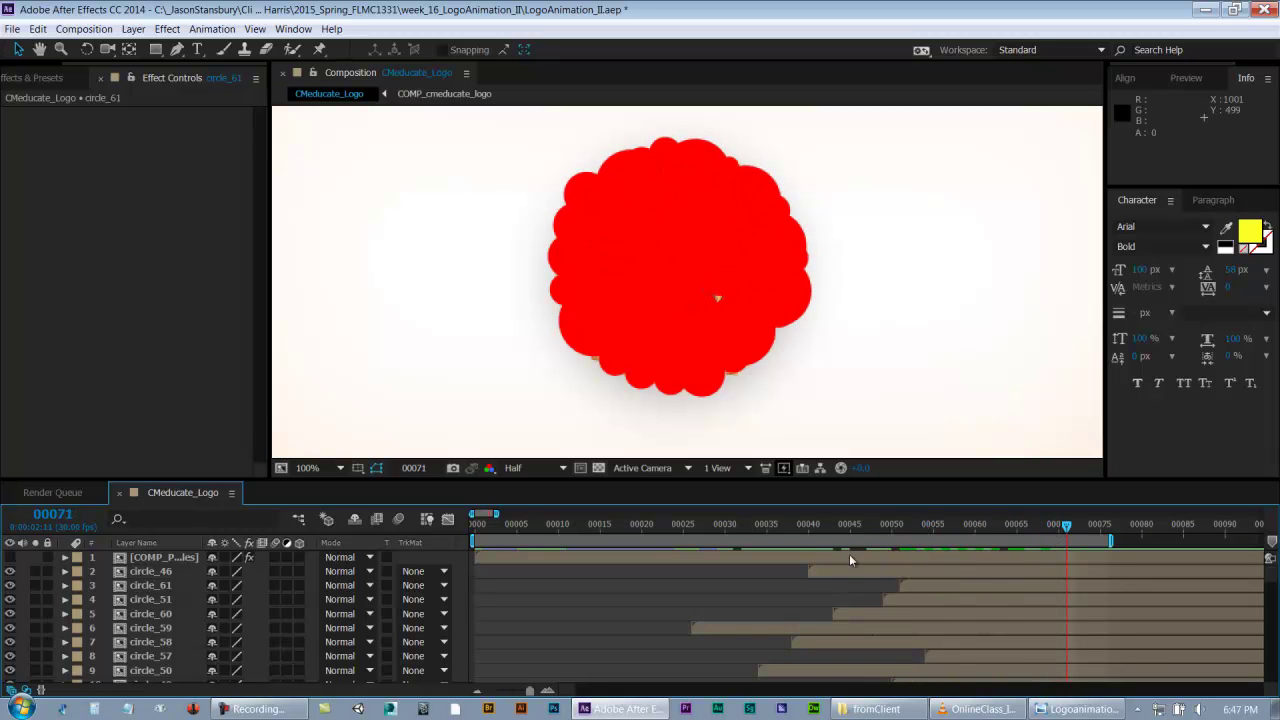
- Duplicate circle_46 and move the copy down and right over the remaining small gap right of the seal's centre
click(906, 571)
key(ctrl+d)
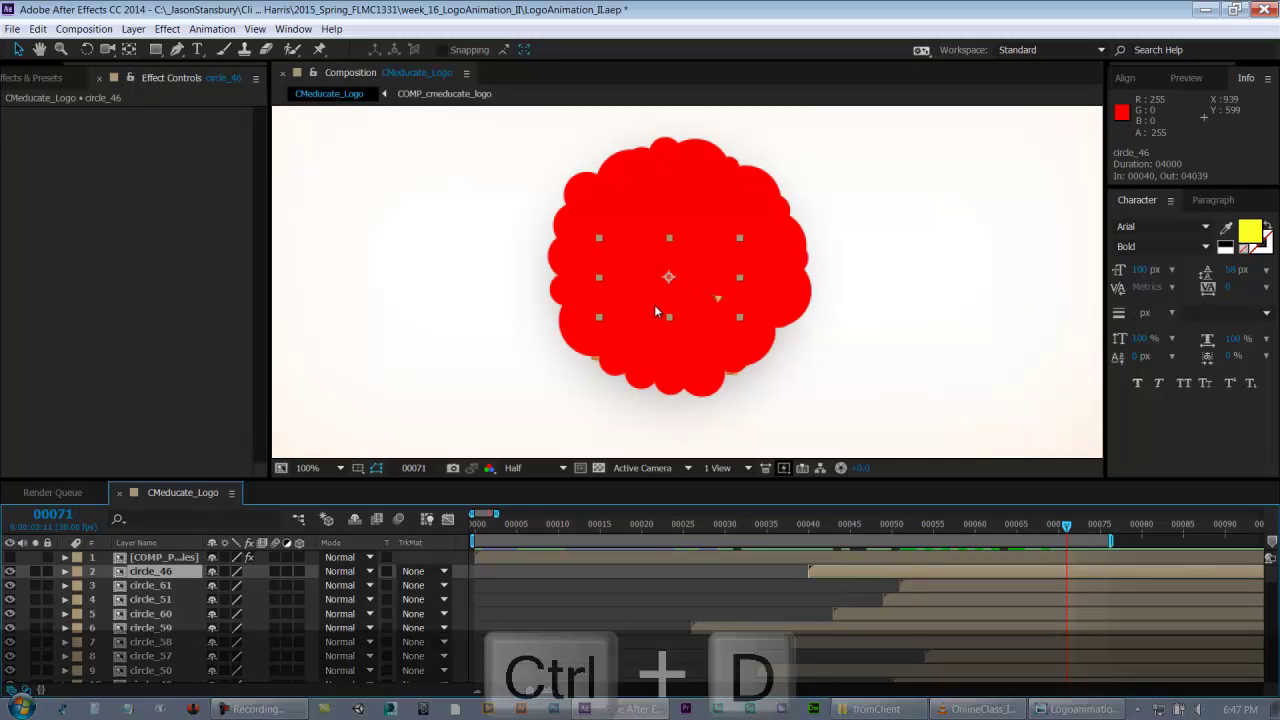
drag(655, 285, 713, 308)
- Retime circle_62 to start at frame 46, checking the coverage around it, and save the project
drag(828, 573, 1198, 570)
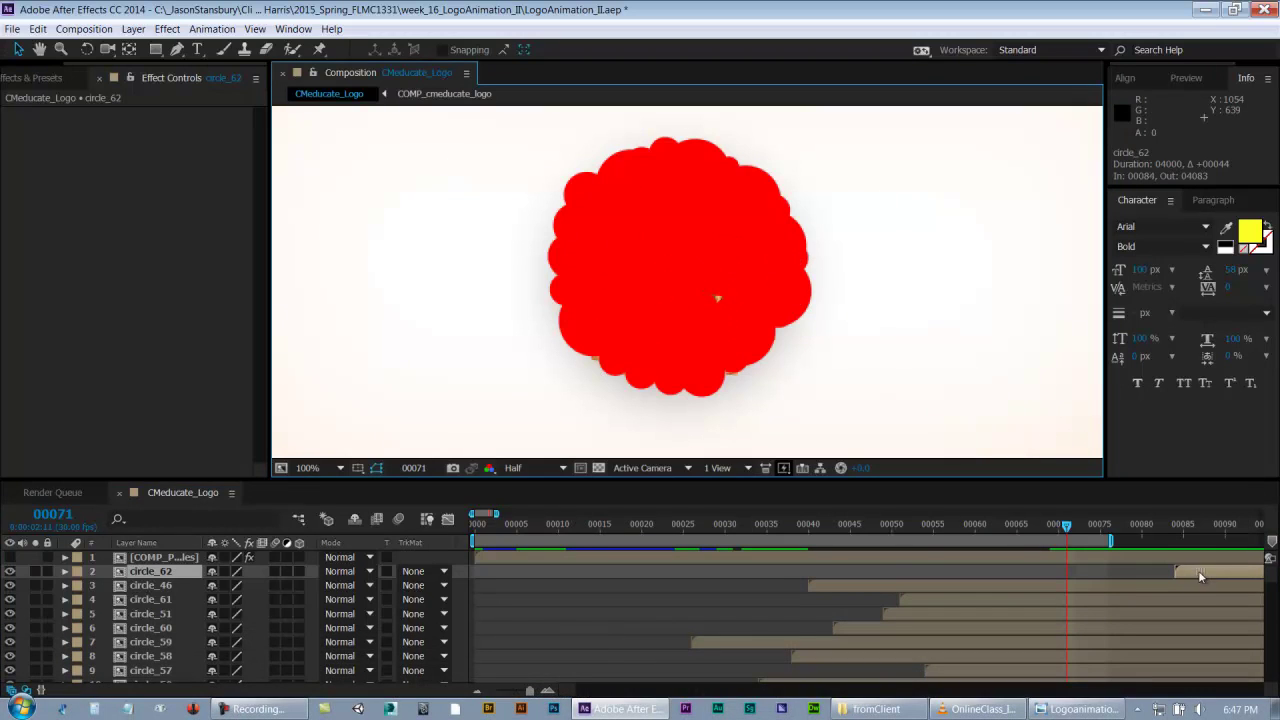
click(871, 566)
drag(745, 523, 1002, 516)
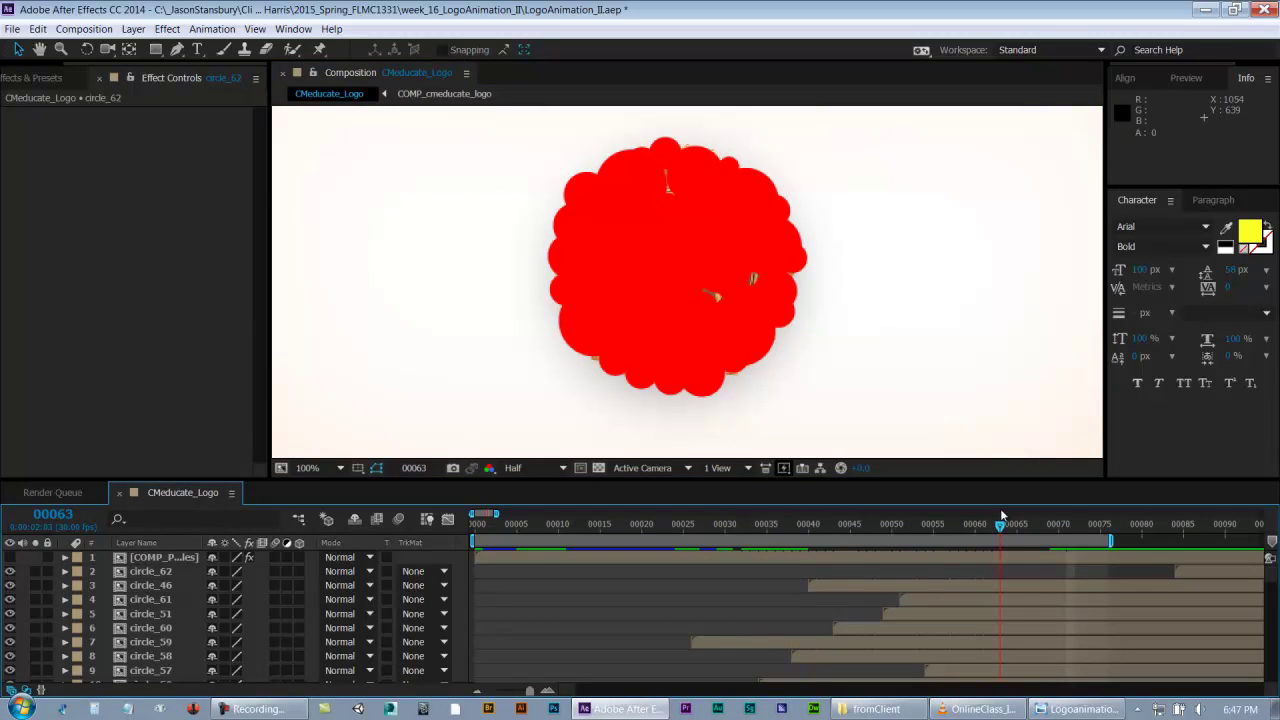
drag(1180, 571, 1030, 571)
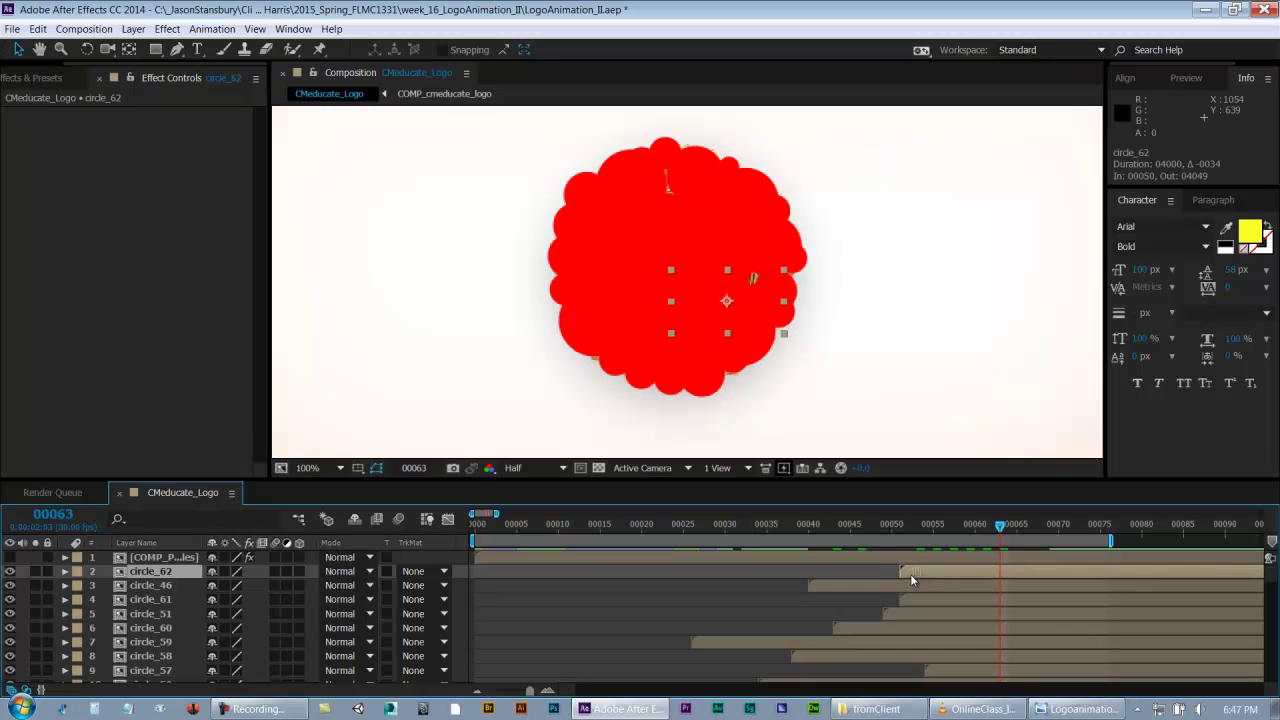
click(784, 578)
drag(763, 523, 951, 529)
key(ctrl+s)
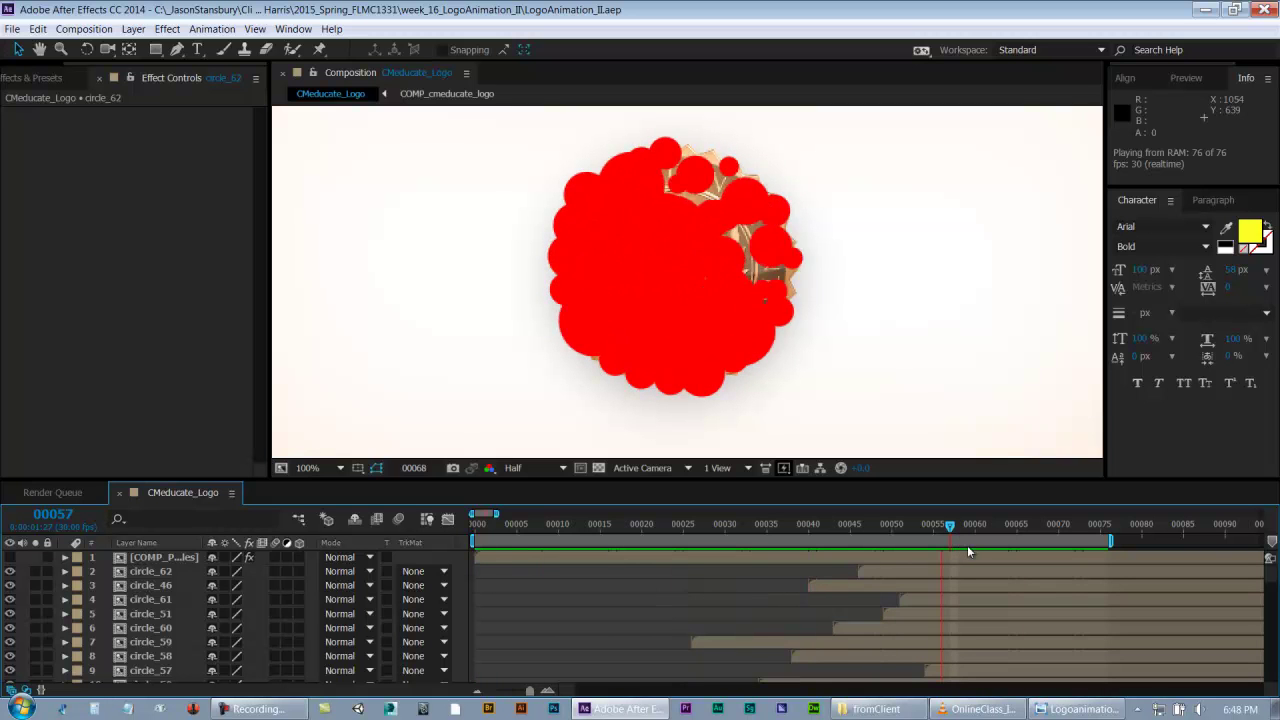
key(ctrl+s)
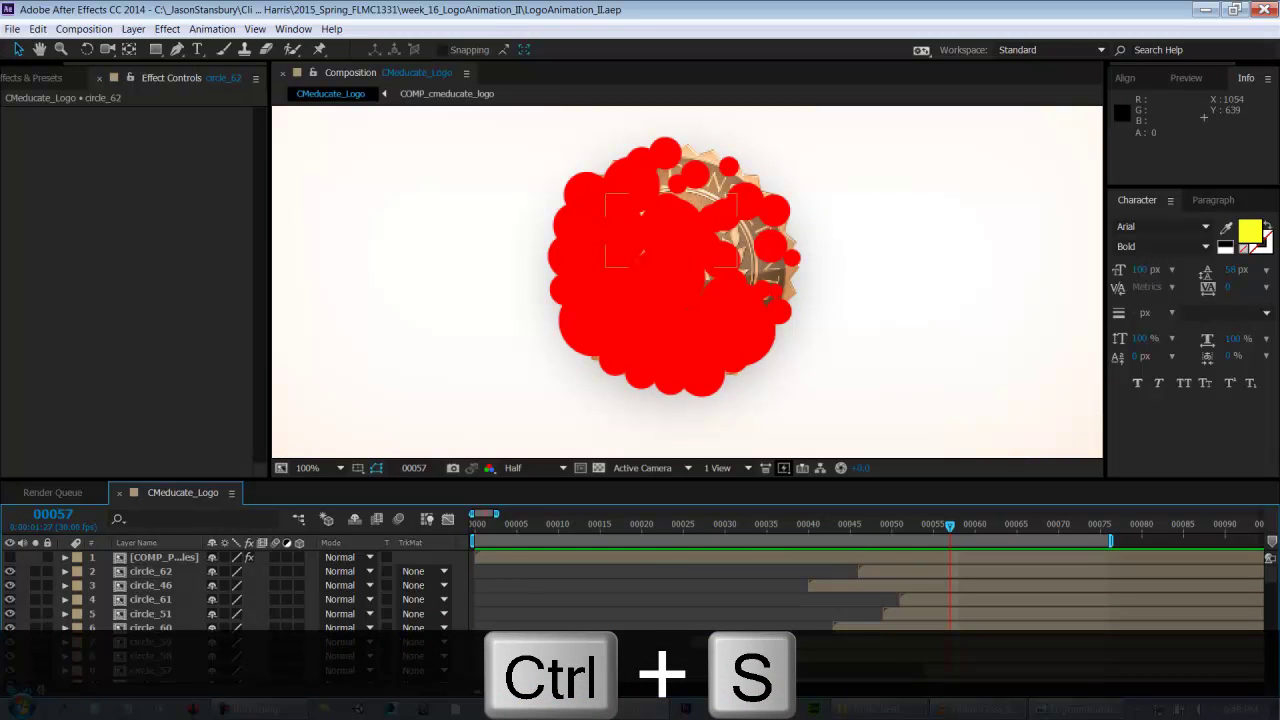
- Pre-compose all layers from circle_62 through circle_01 into a new composition named Circles_TrackMatte, moving all attributes into it
click(153, 572)
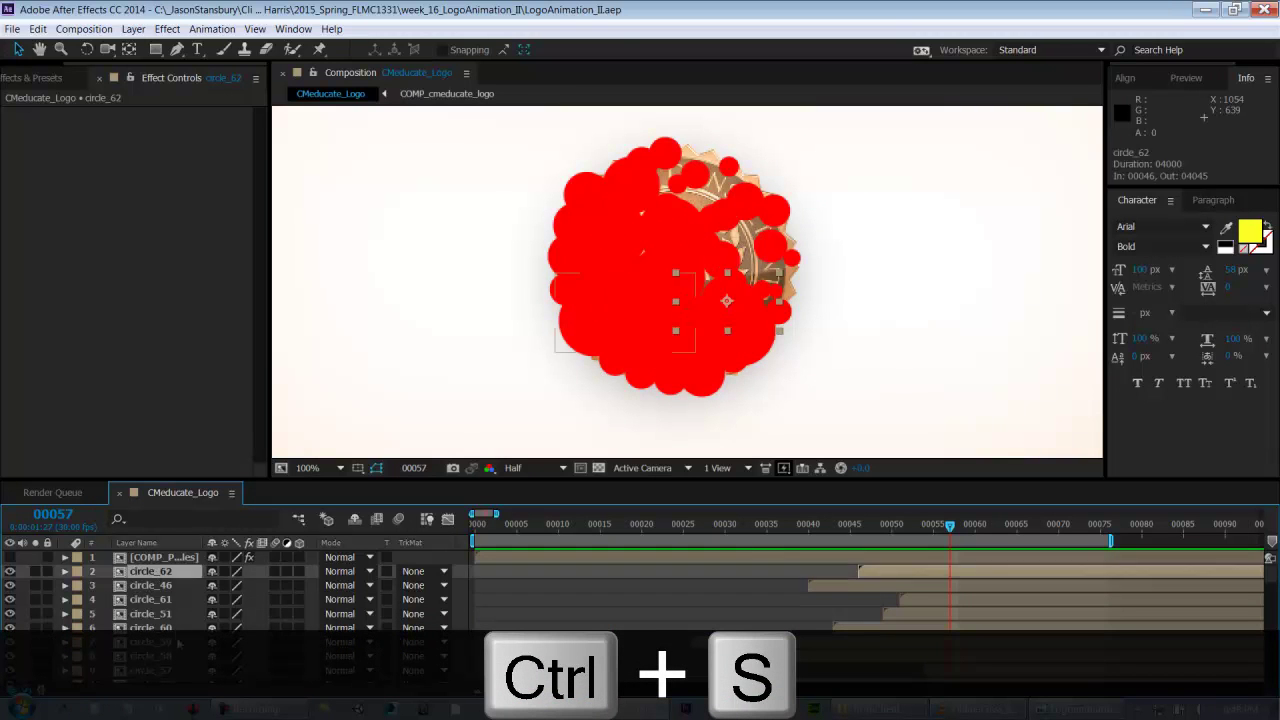
key(grave)
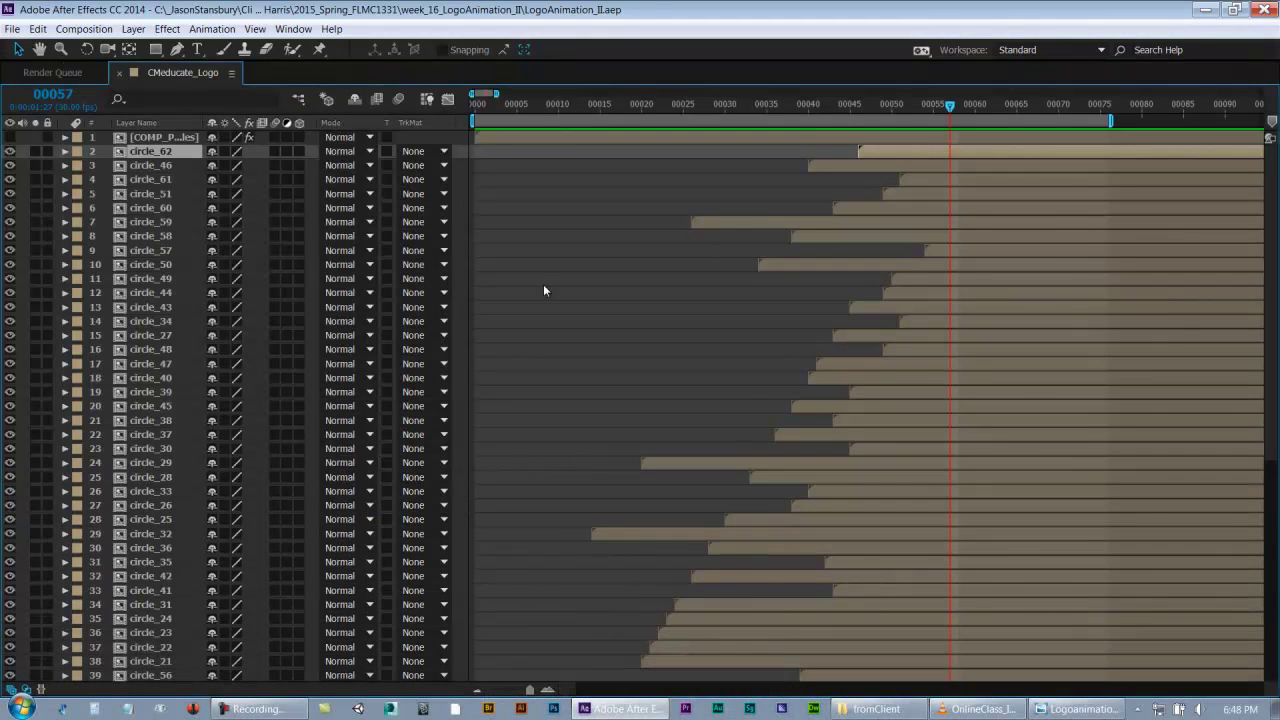
drag(1275, 263, 1277, 605)
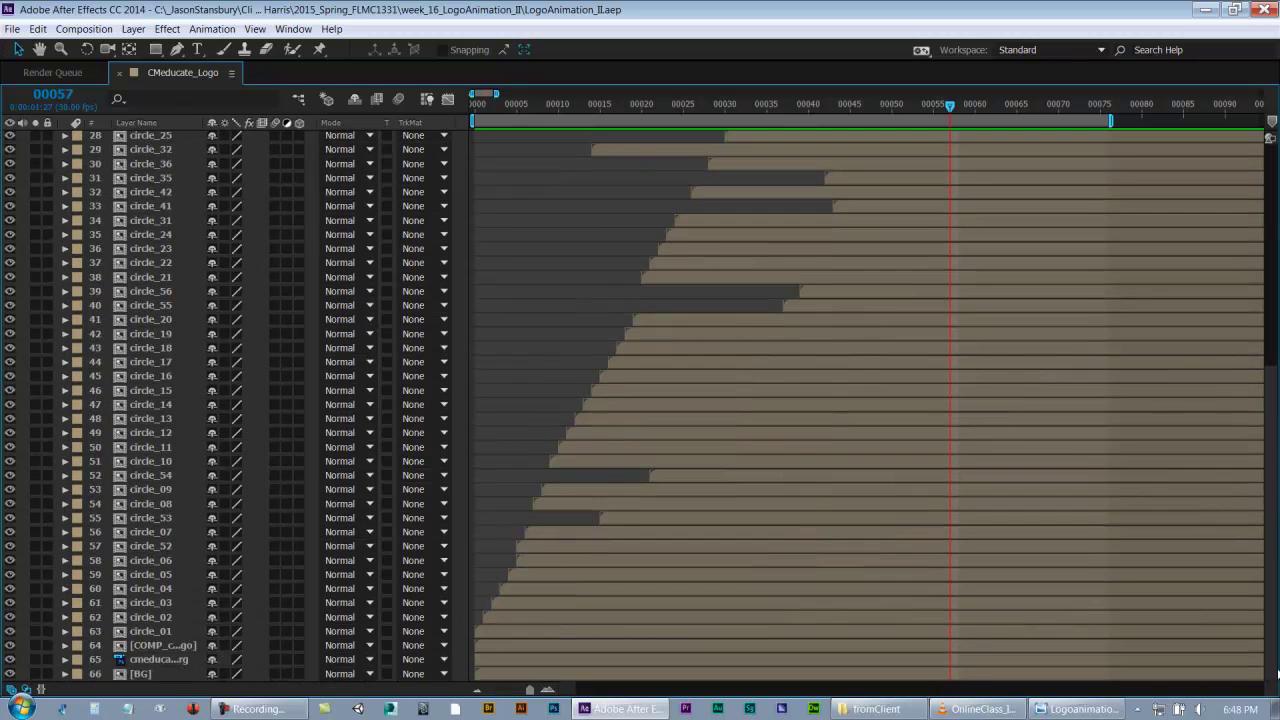
scroll(1275, 680, up, 10)
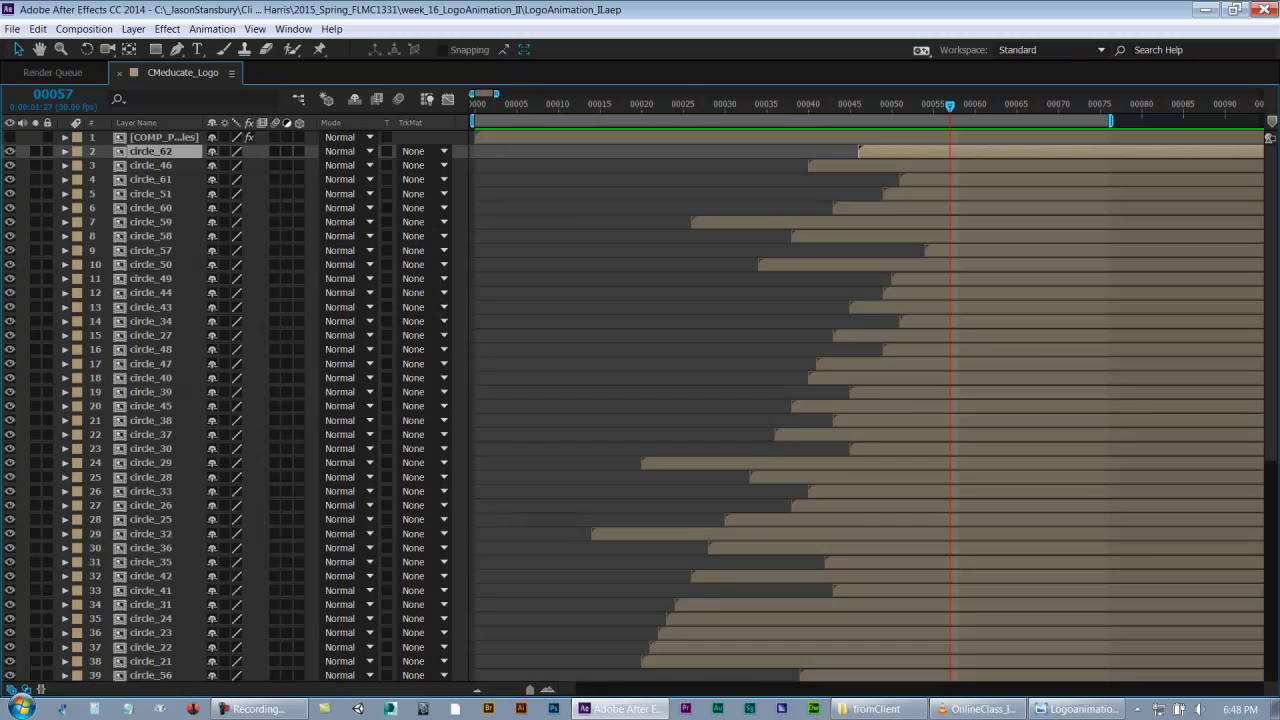
scroll(1263, 420, down, 10)
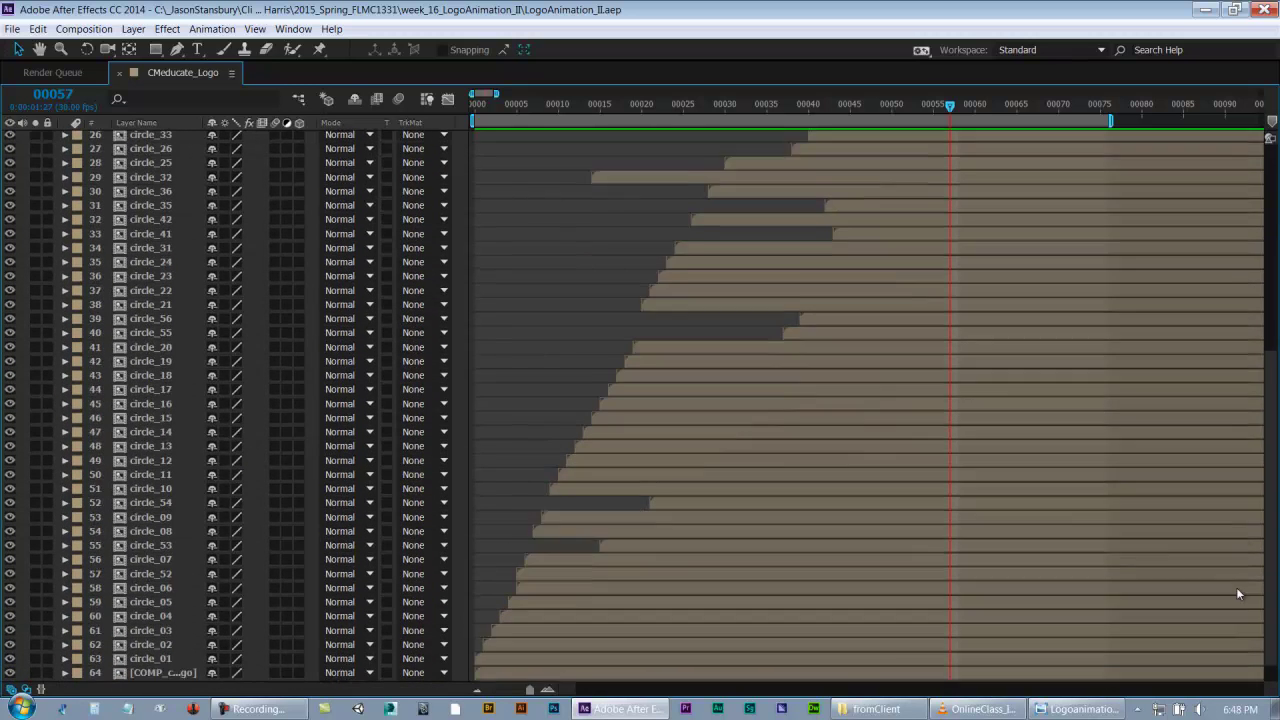
scroll(264, 291, up, 10)
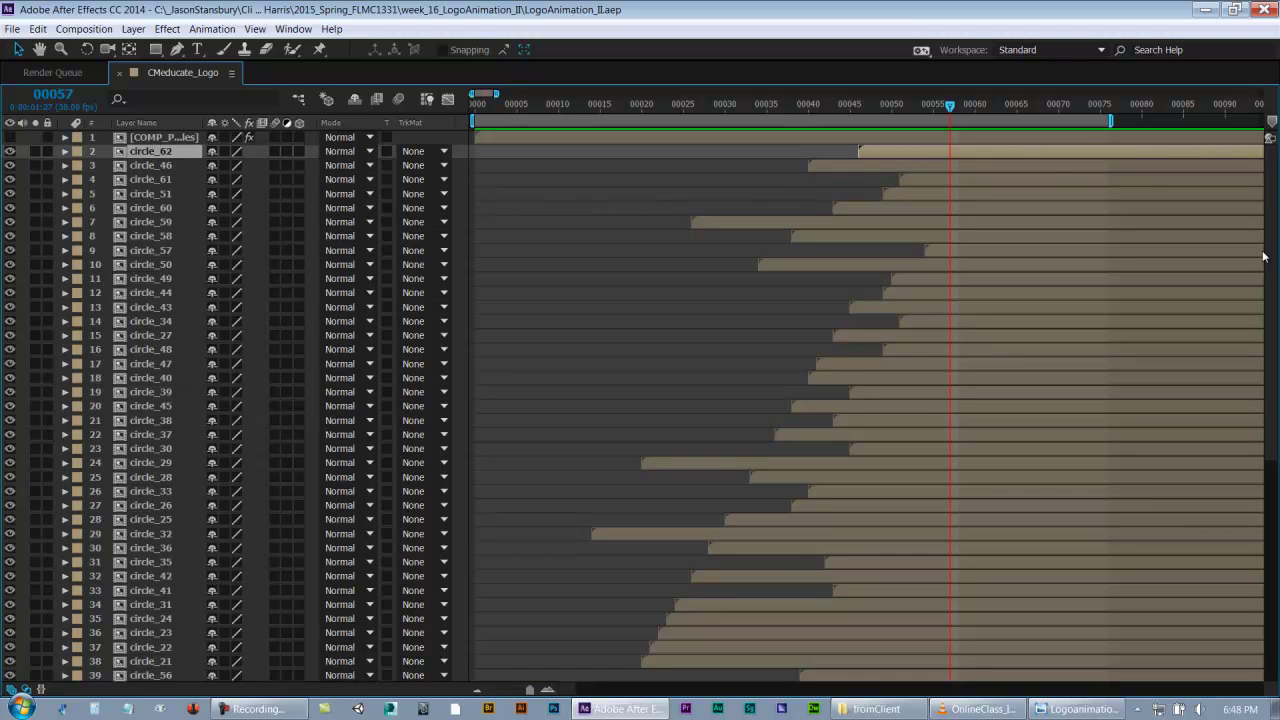
drag(1272, 340, 1272, 593)
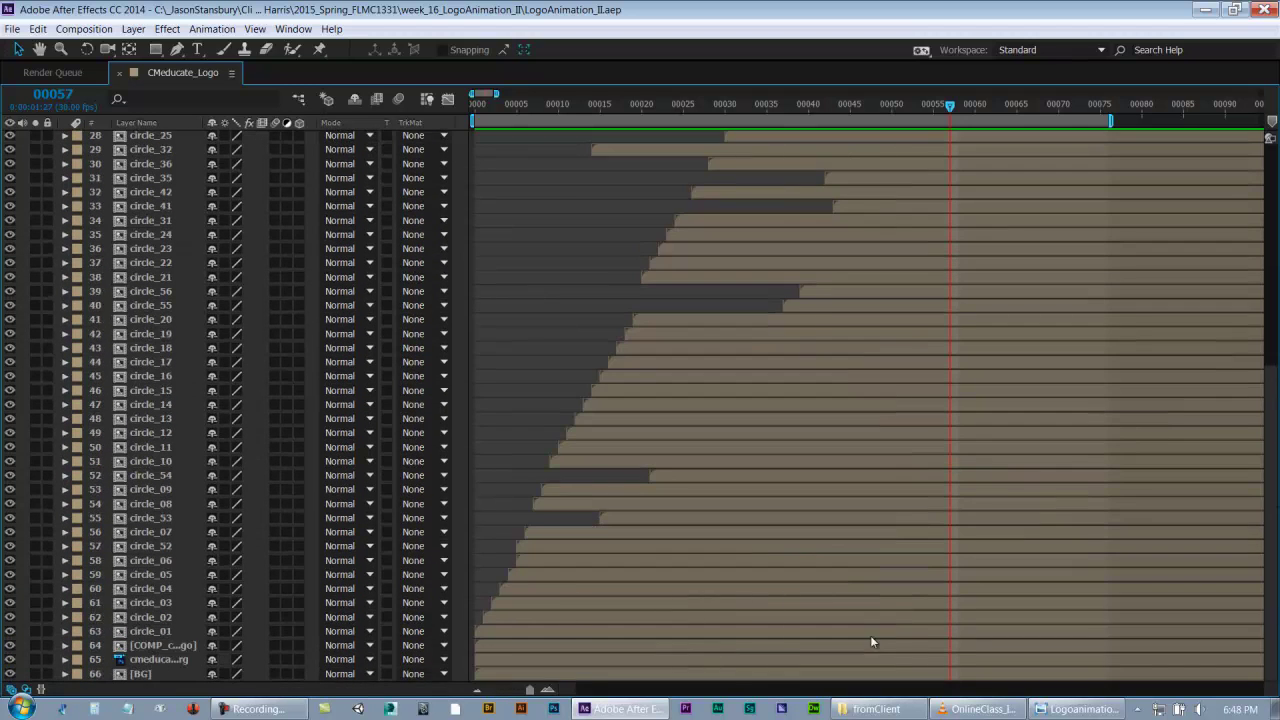
shift+click(160, 636)
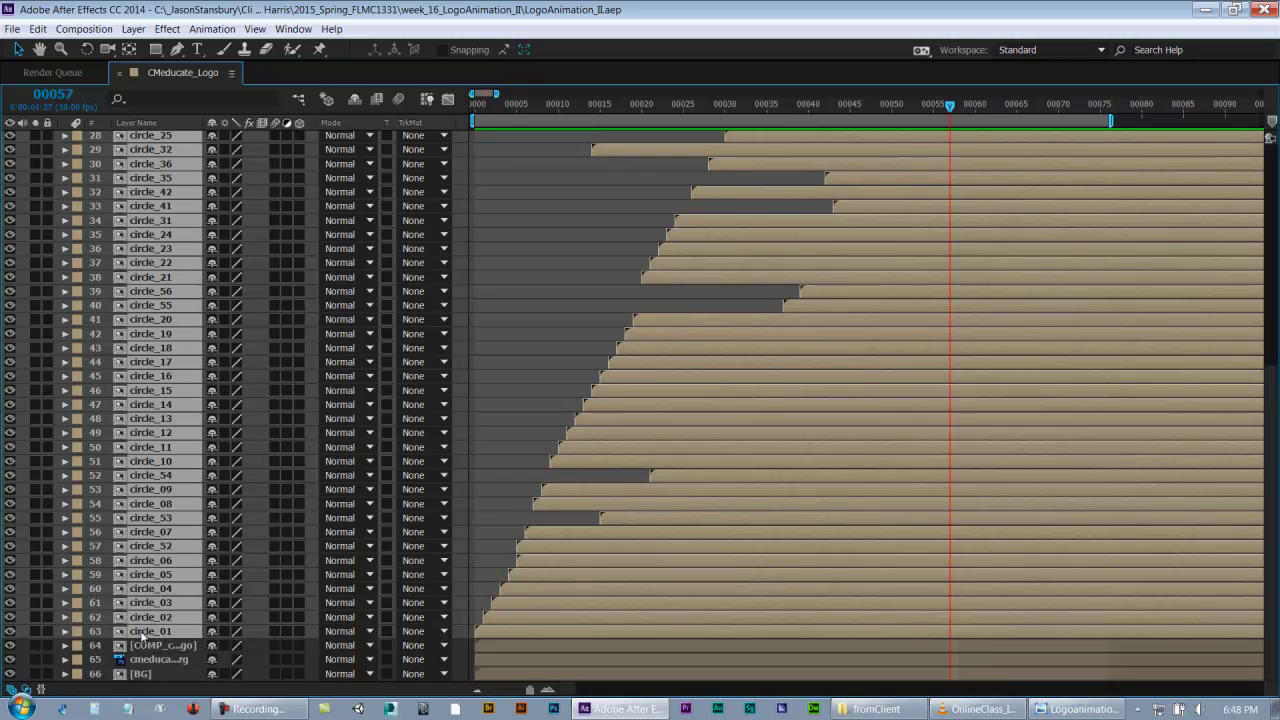
key(ctrl+s)
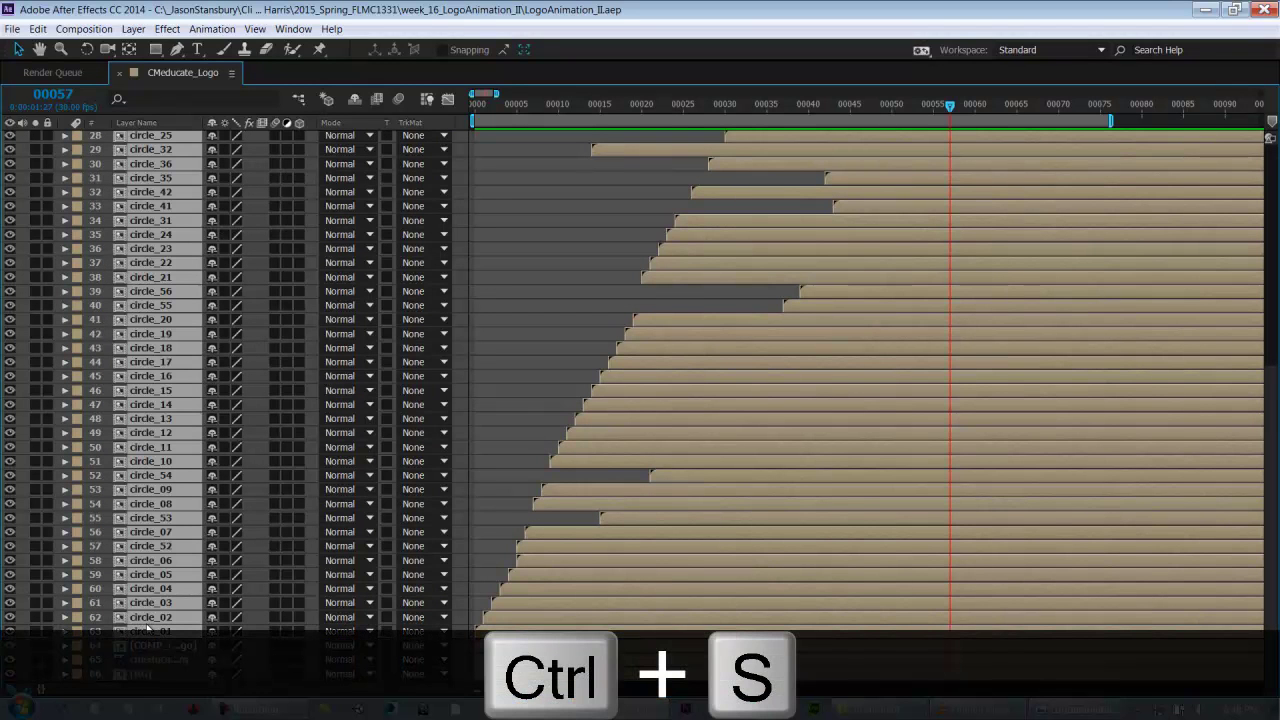
key(ctrl+shift+c)
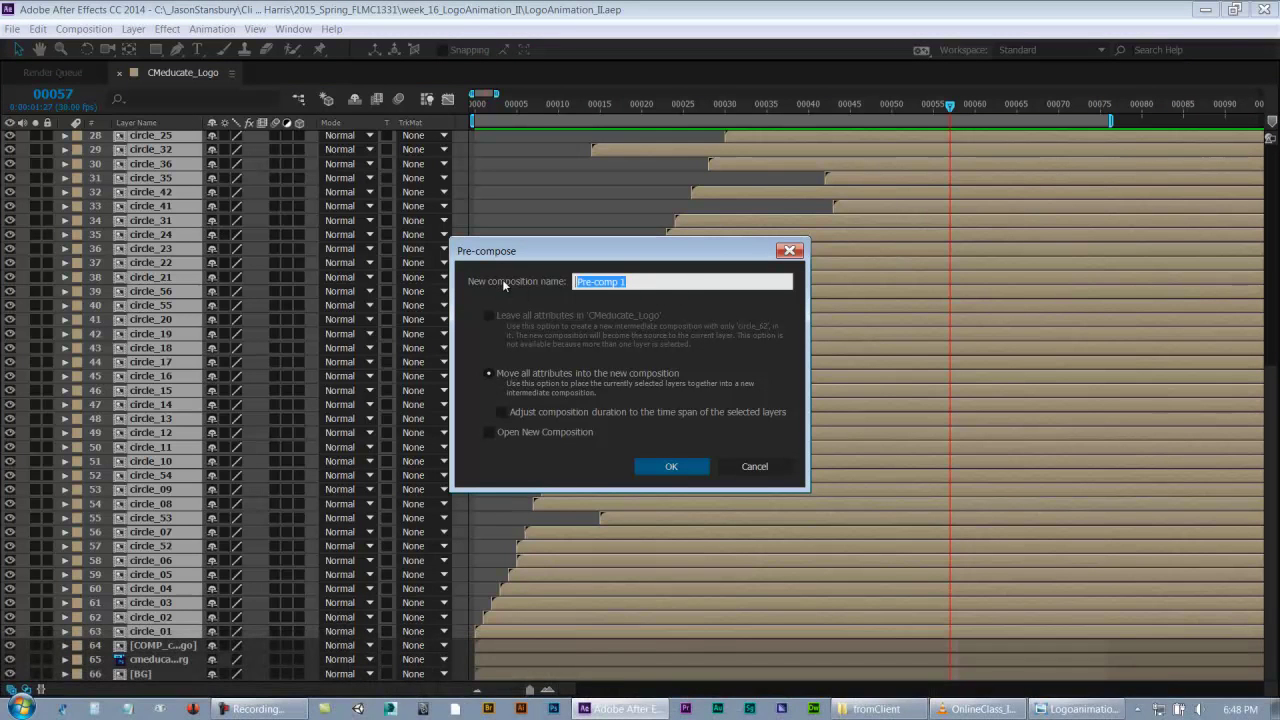
text(Circles_TrackMatte)
click(670, 468)
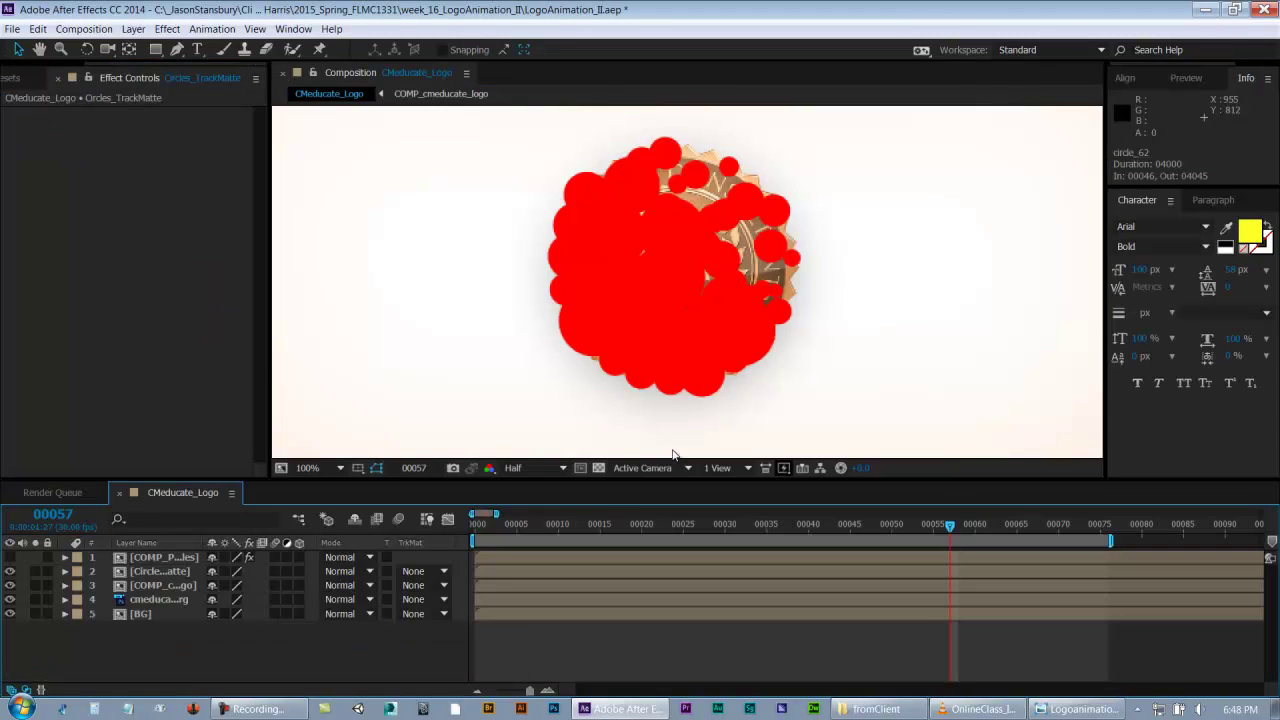
- Hide and reshow the Circles_TrackMatte layer to check its contents, and play a RAM preview of the circle reveal
click(160, 571)
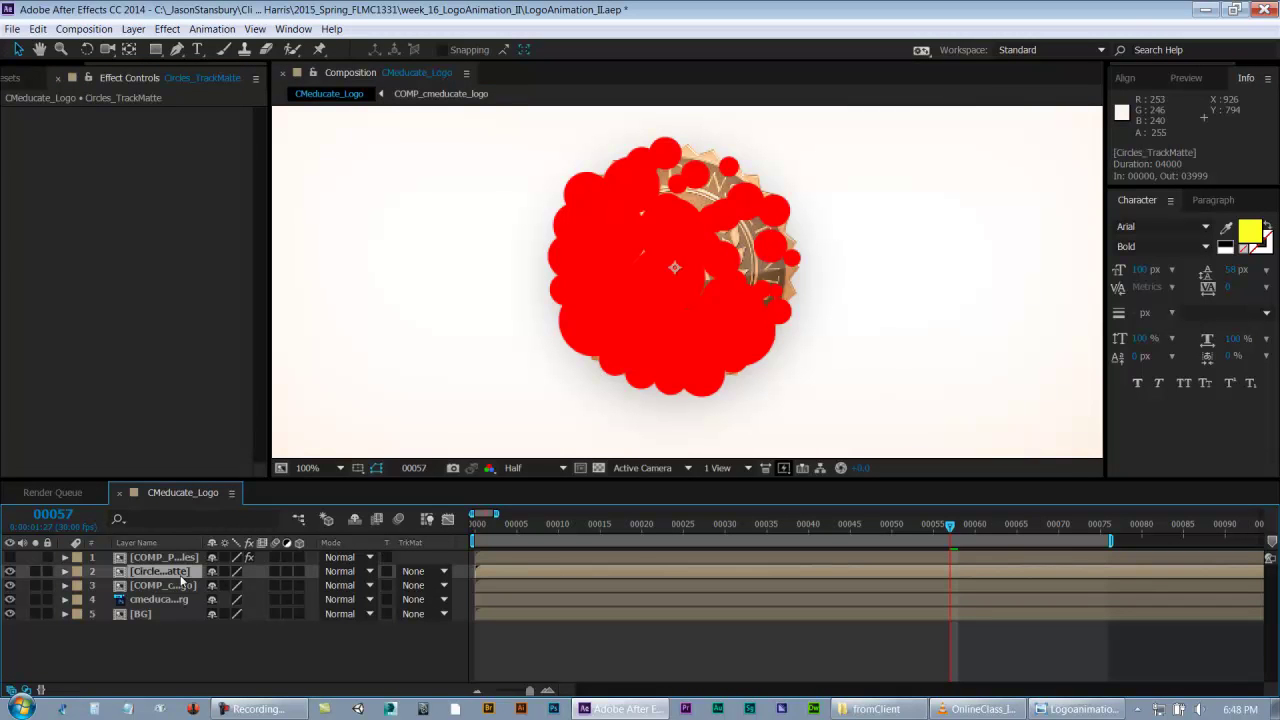
click(10, 572)
click(10, 572)
key(ctrl+s)
key(KP_0)
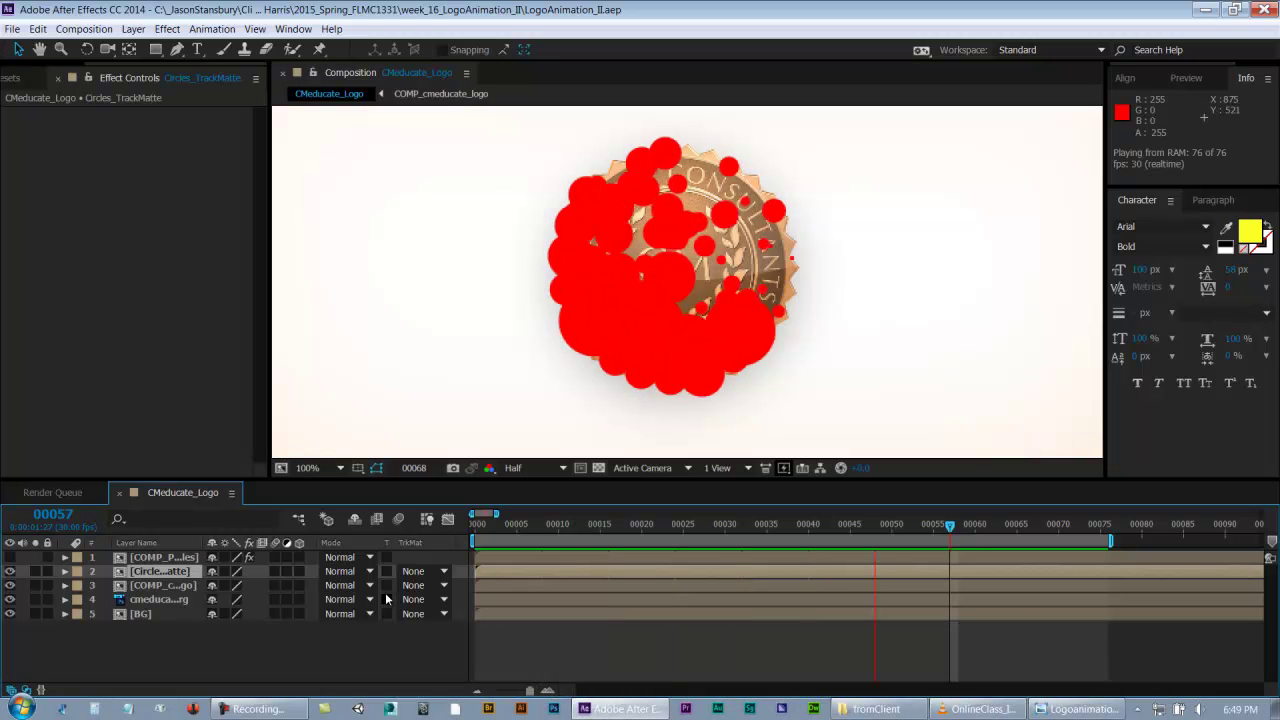
- Save the project, make the particles layer at the top of the stack visible, and RAM preview it with the circle reveal
key(ctrl+s)
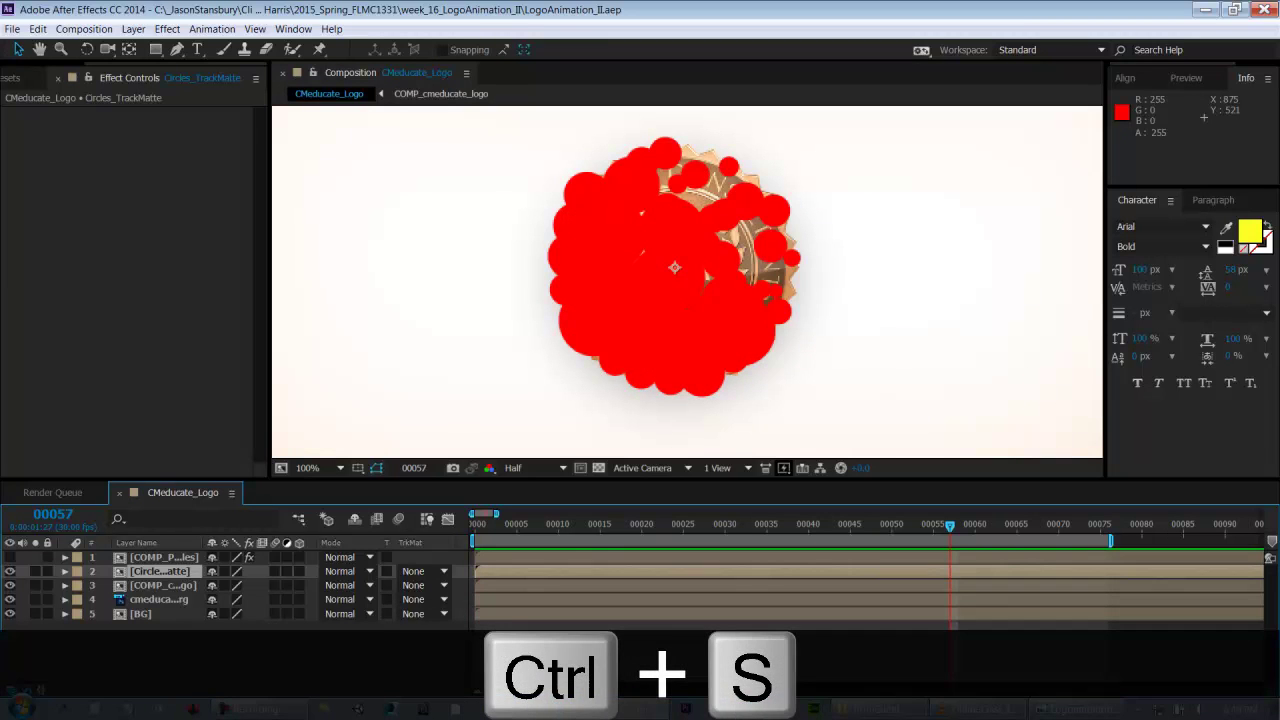
key(KP_0)
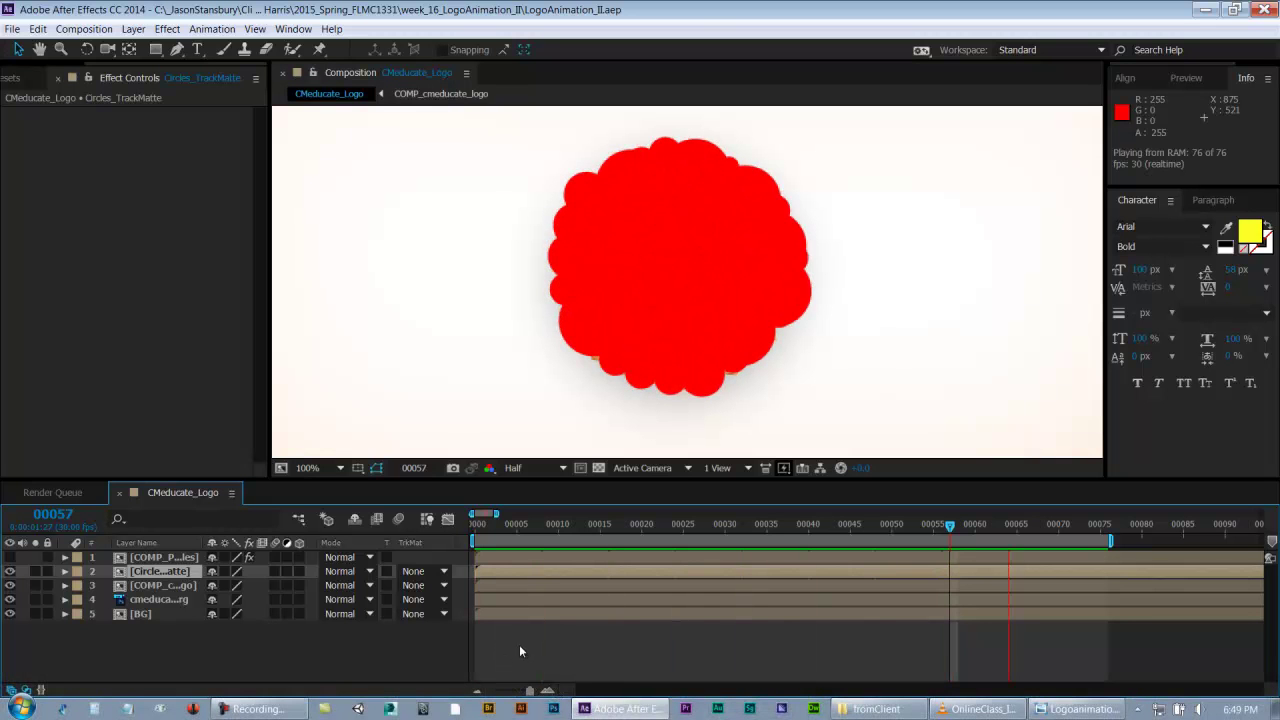
click(11, 558)
key(KP_0)
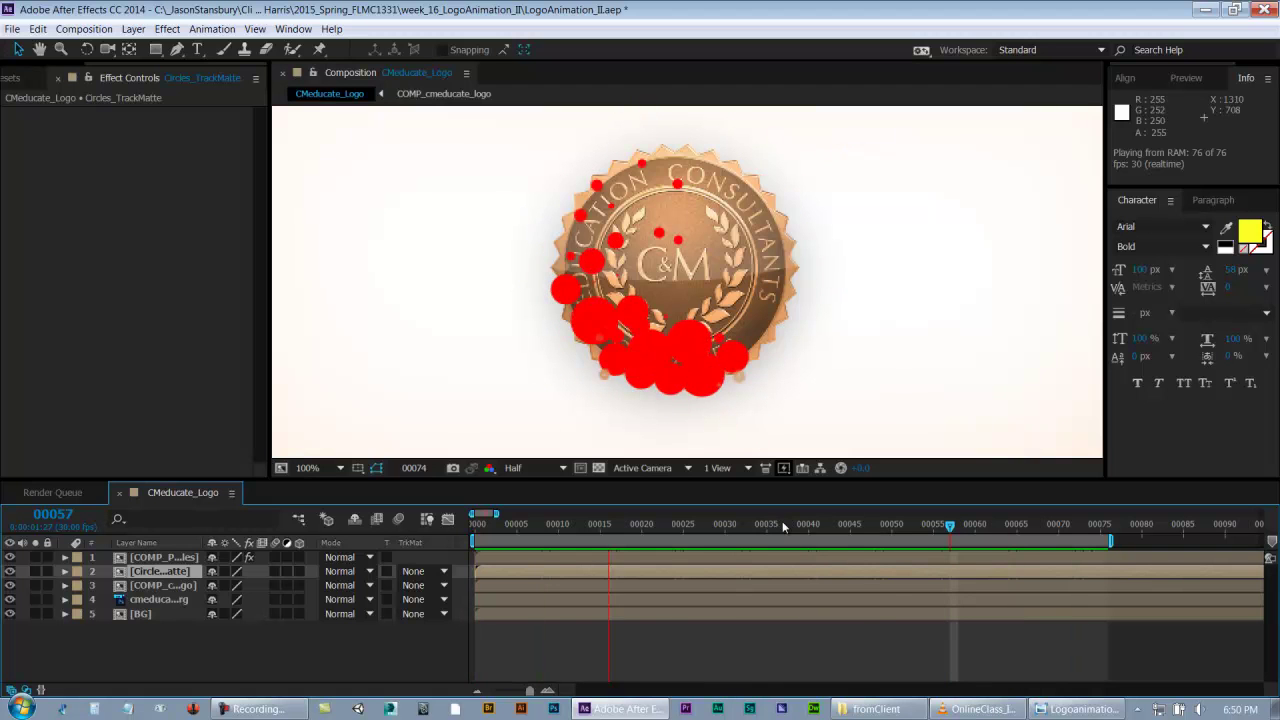
key(ctrl+s)
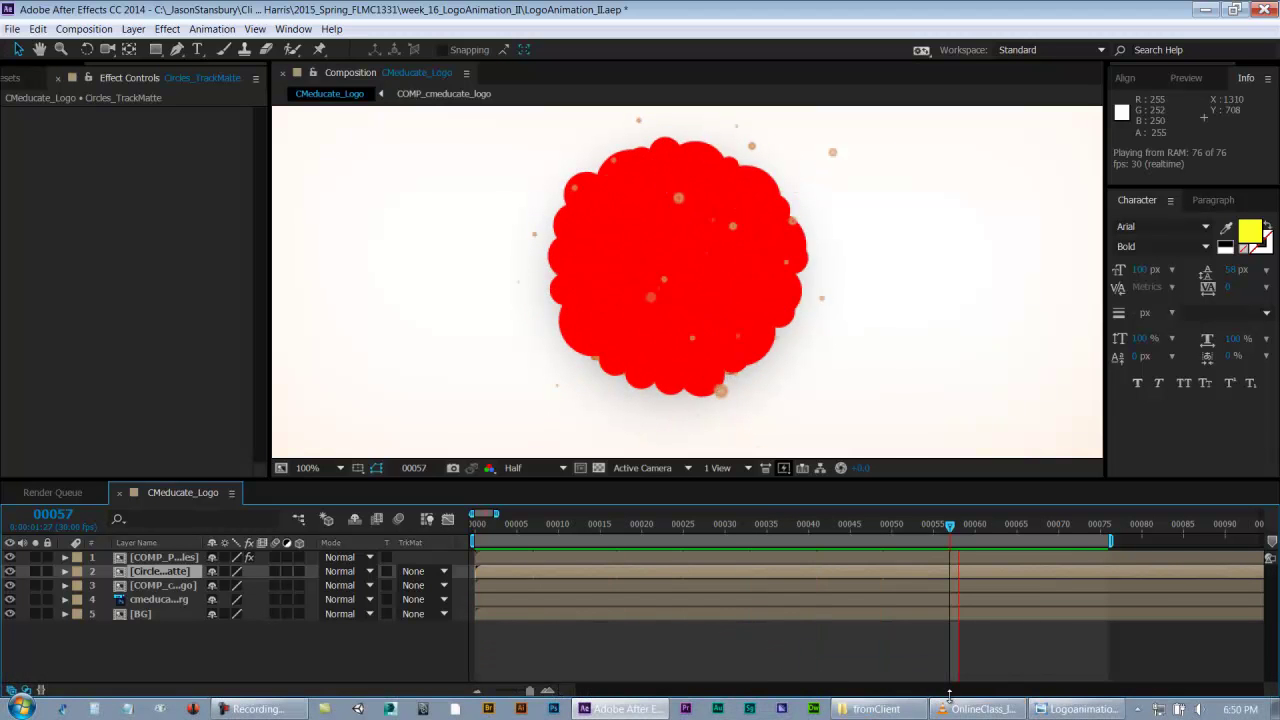
- Deselect the Circles_TrackMatte layer and play a RAM preview of the circles and particles in a maximized composition view
mouse_move(978, 709)
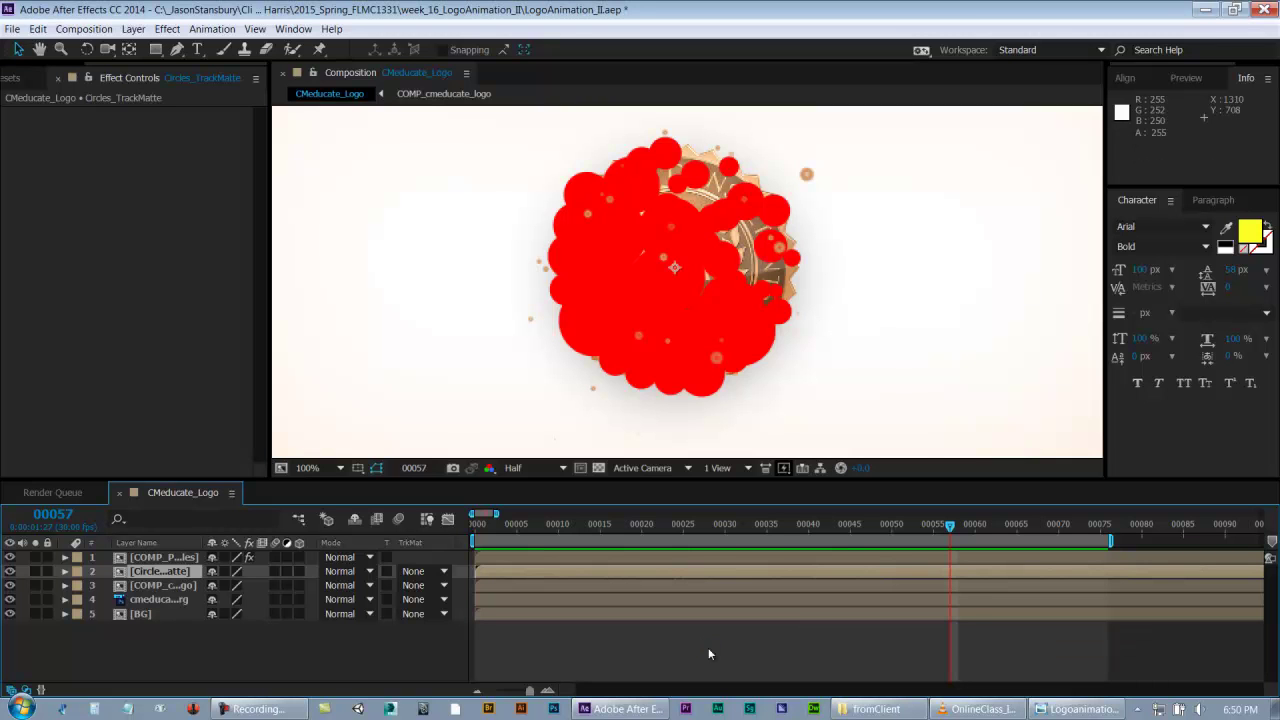
click(708, 647)
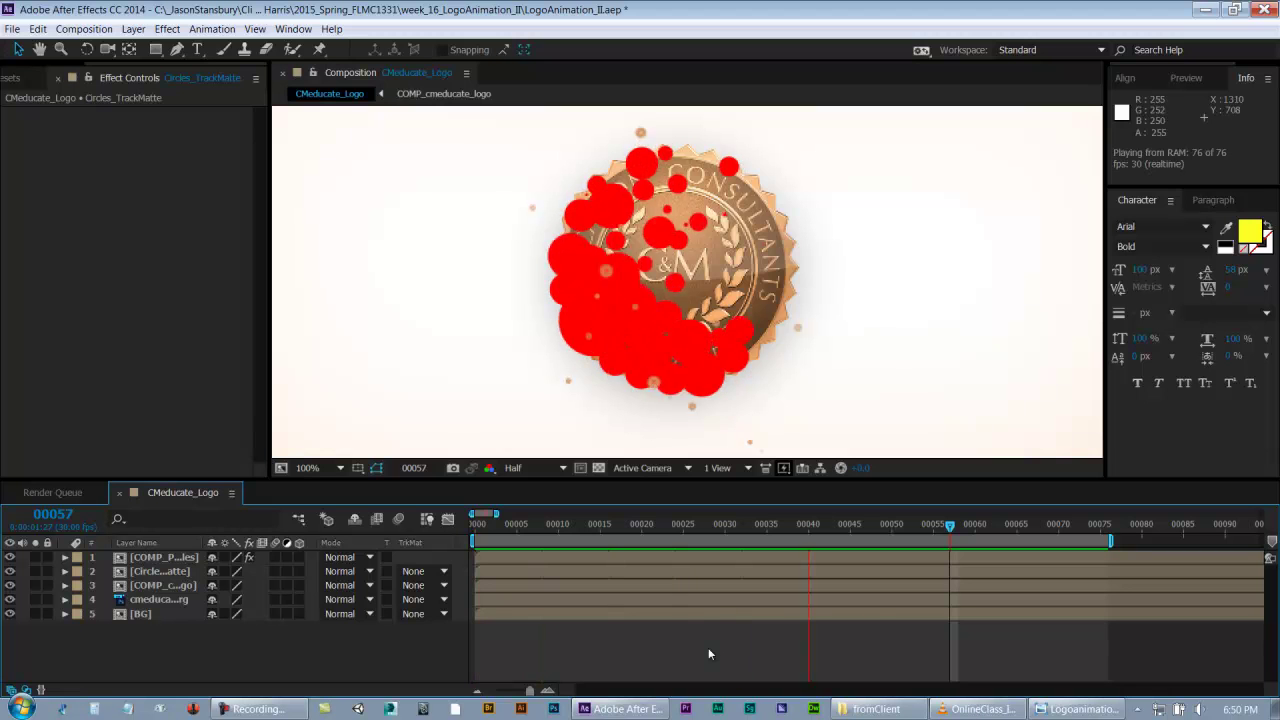
click(787, 405)
key(KP_0)
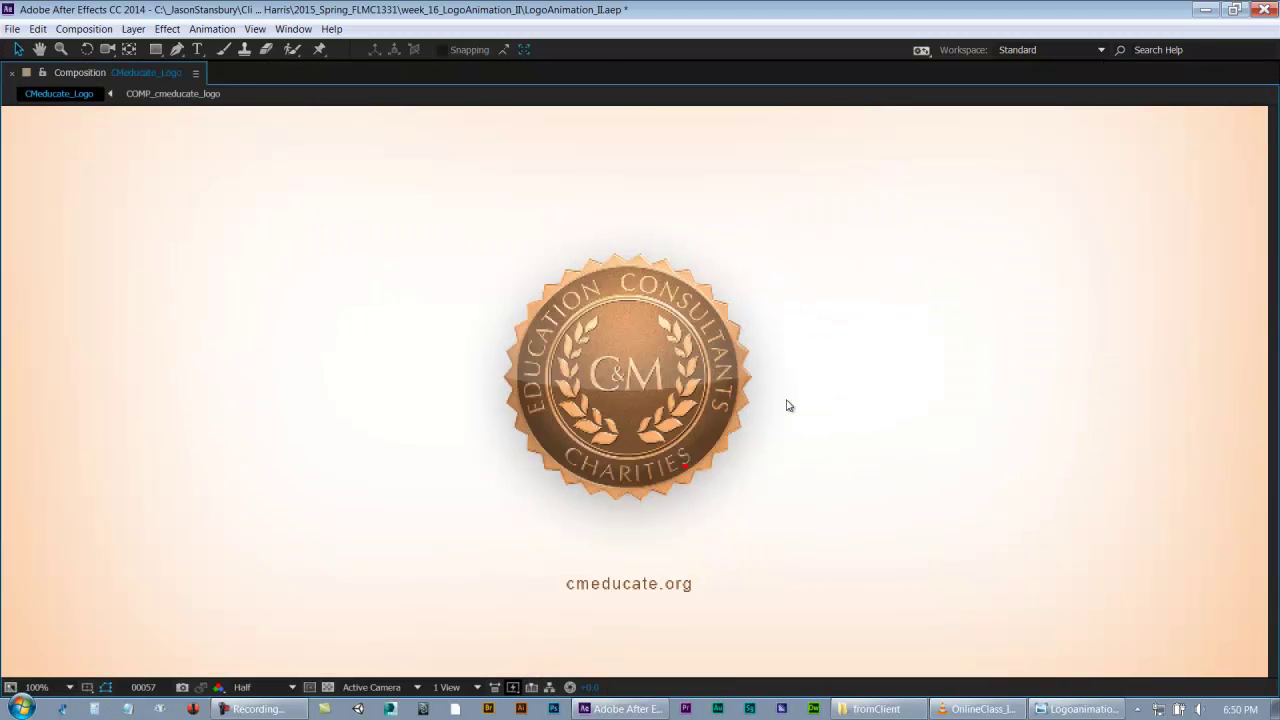